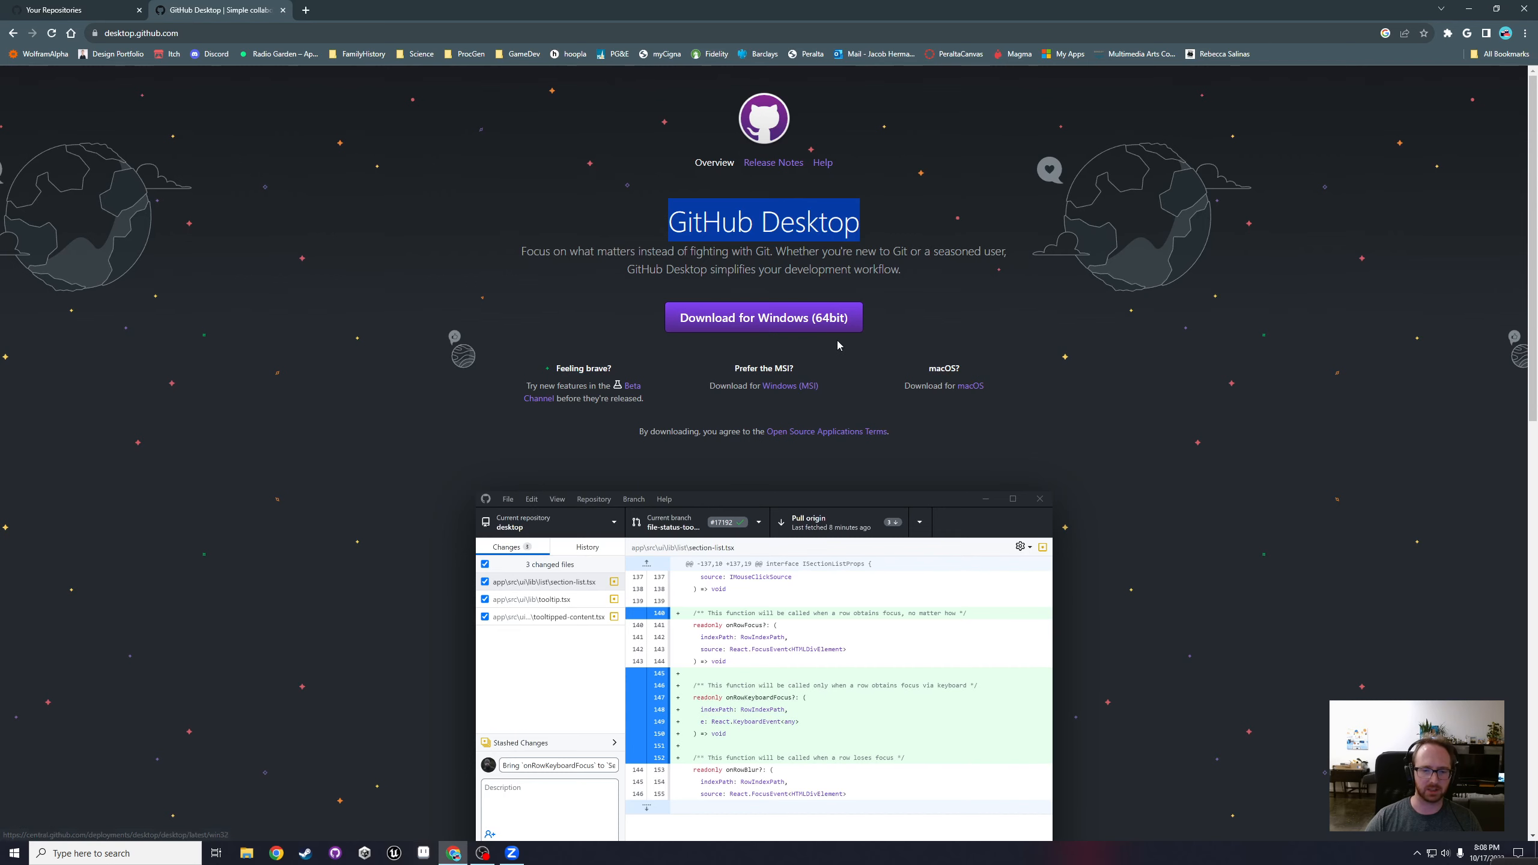
Step: Look over the GitHub Desktop download page, minimize the browser and switch to the GitHub Desktop app
{"action": "scroll", "coordinate": [500, 248], "scroll_direction": "down", "scroll_amount": 4}
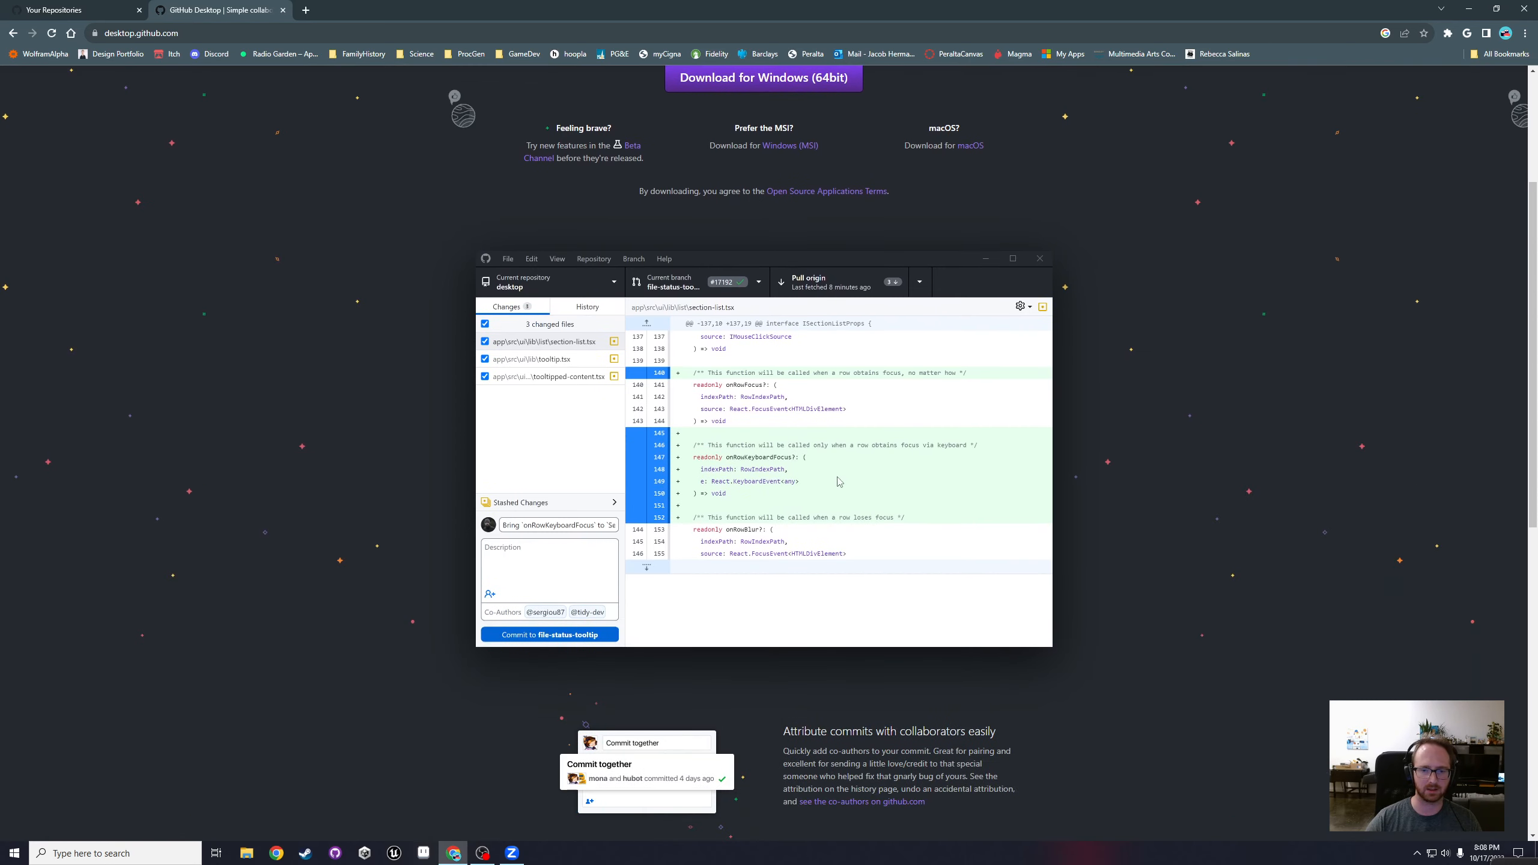
{"action": "left_click", "coordinate": [1468, 10]}
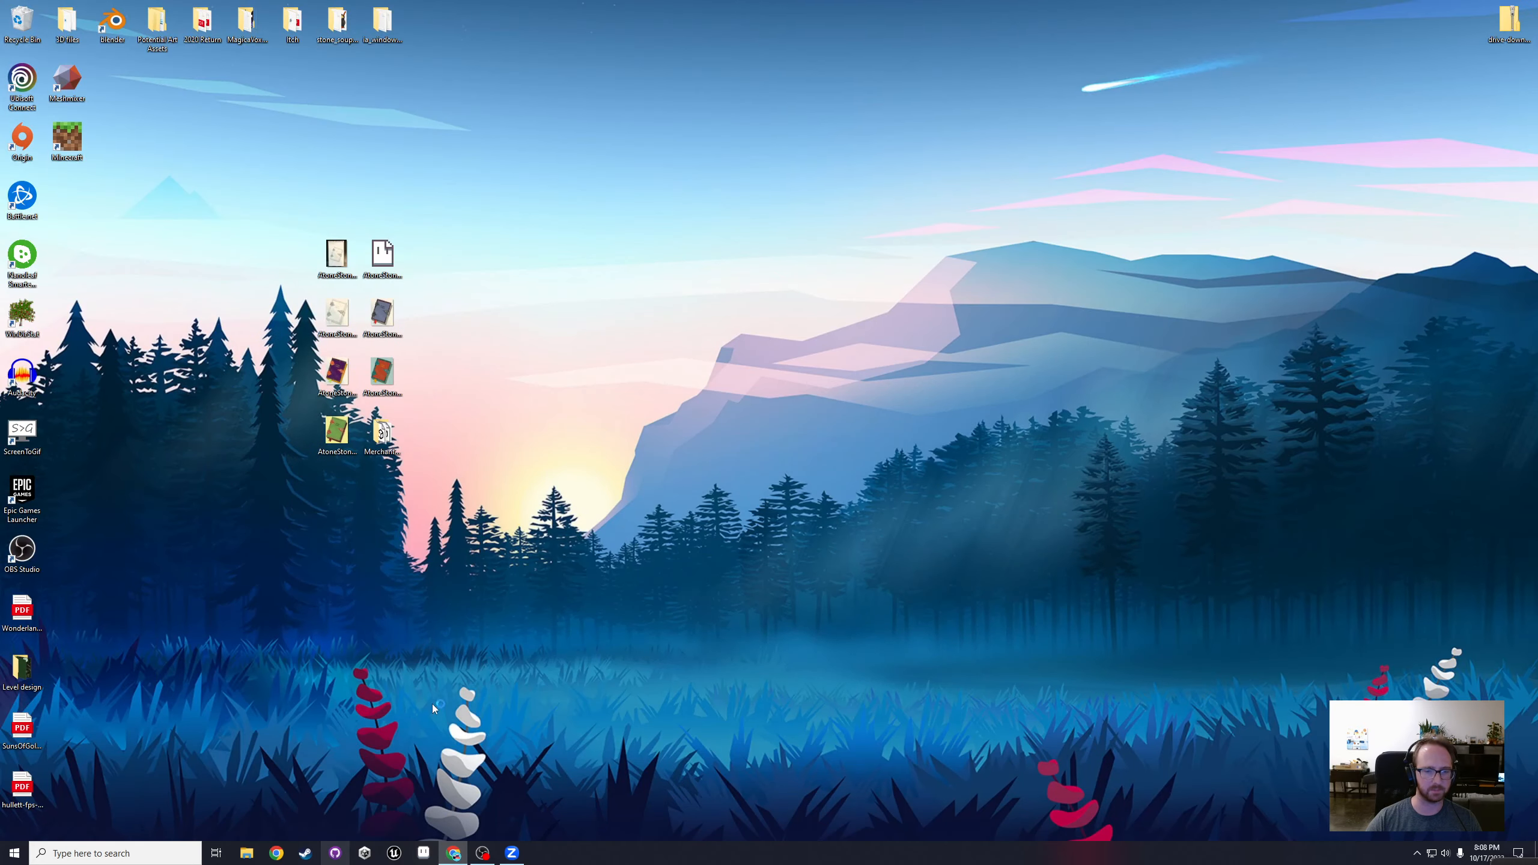
{"action": "left_click", "coordinate": [335, 852]}
{"action": "left_click_drag", "start_coordinate": [559, 13], "coordinate": [871, 1]}
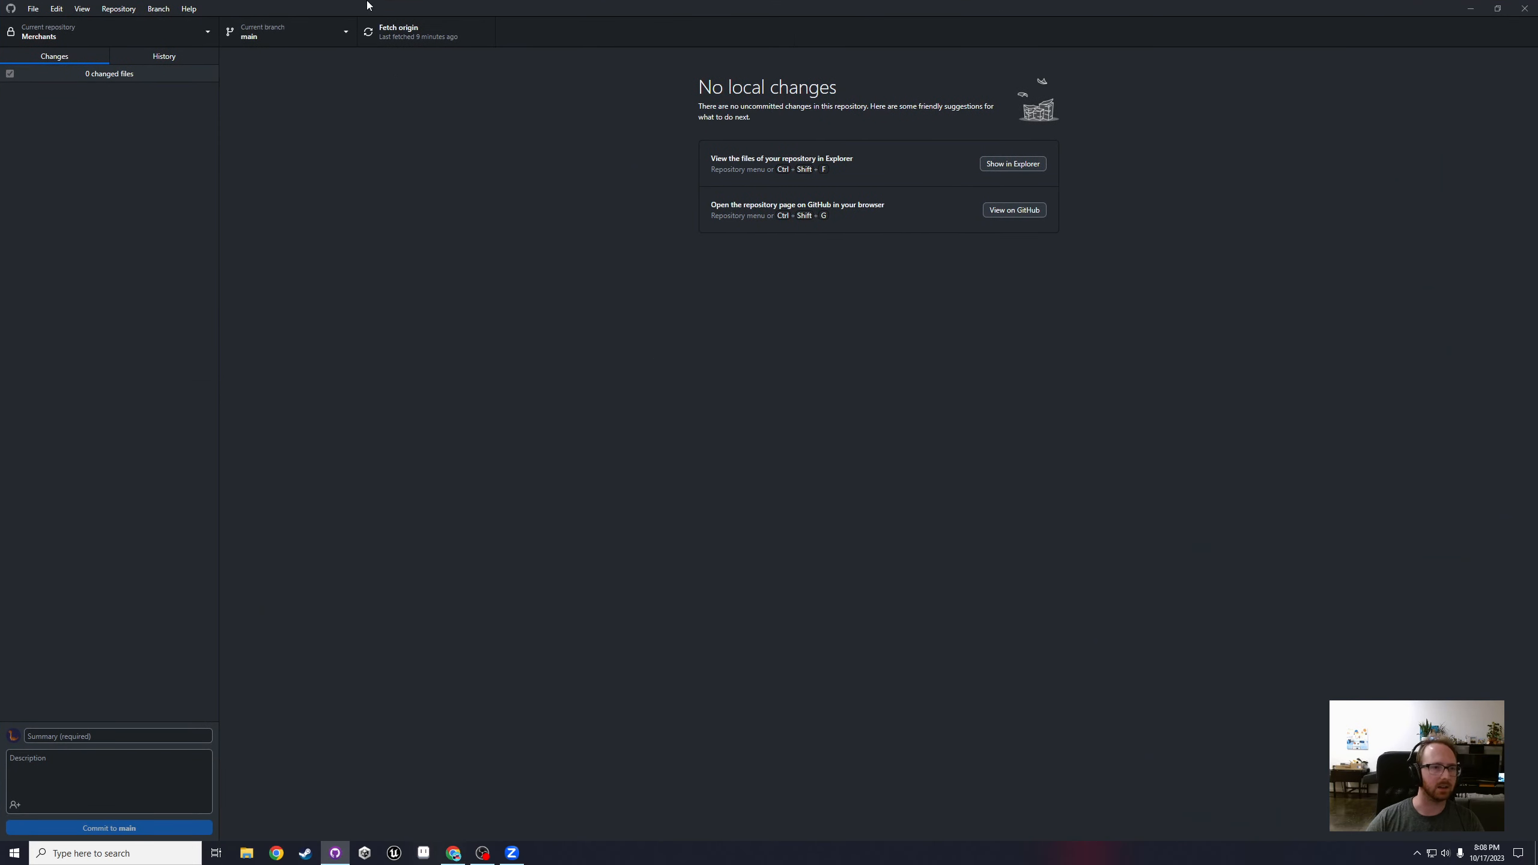
Step: Start a new repository and name it Project_Salamander
{"action": "left_click", "coordinate": [33, 8]}
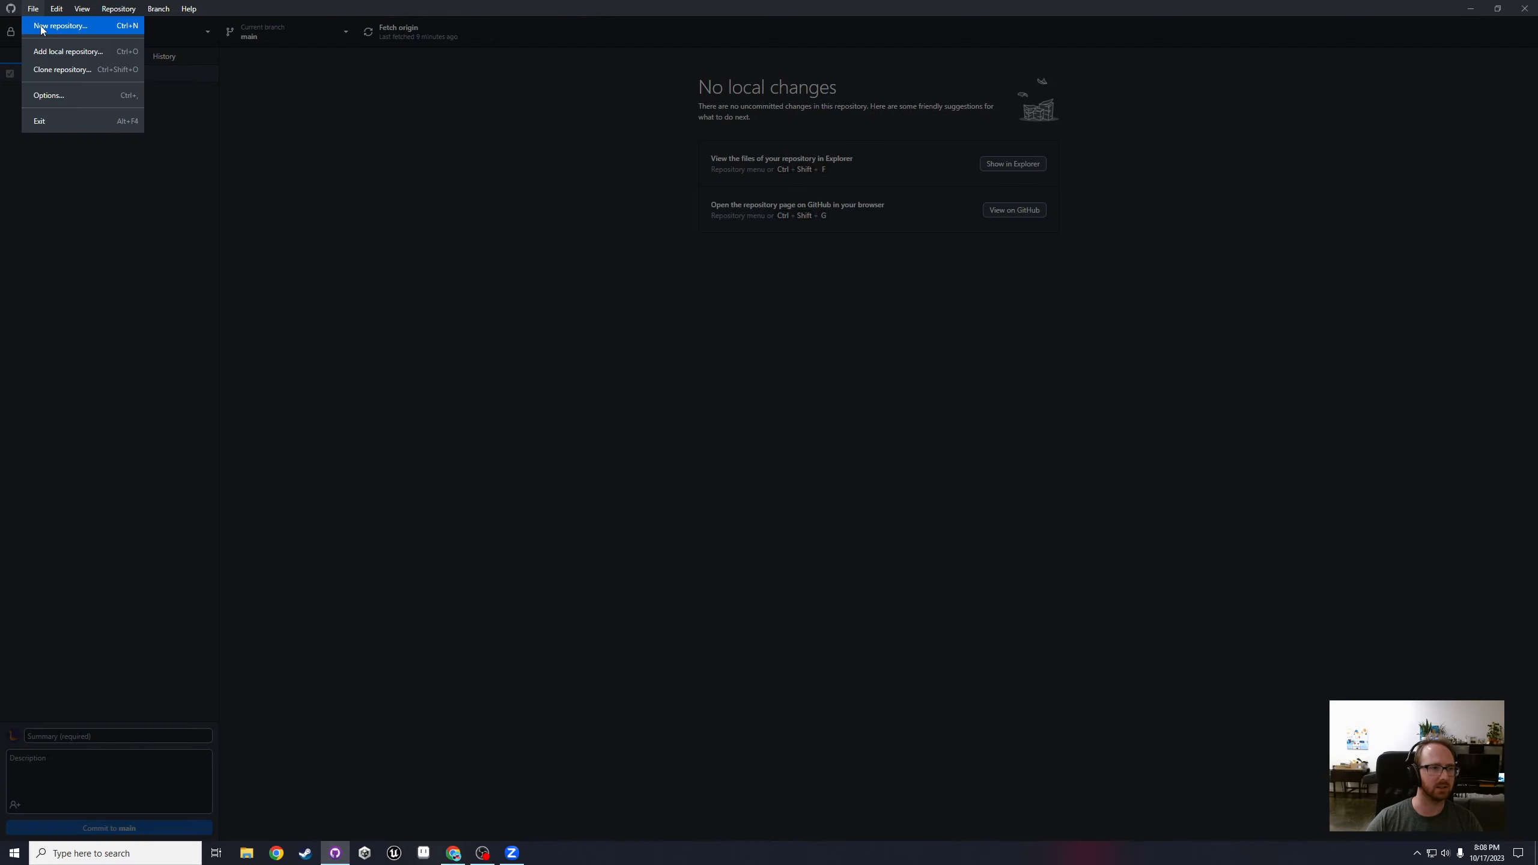
{"action": "left_click", "coordinate": [41, 26]}
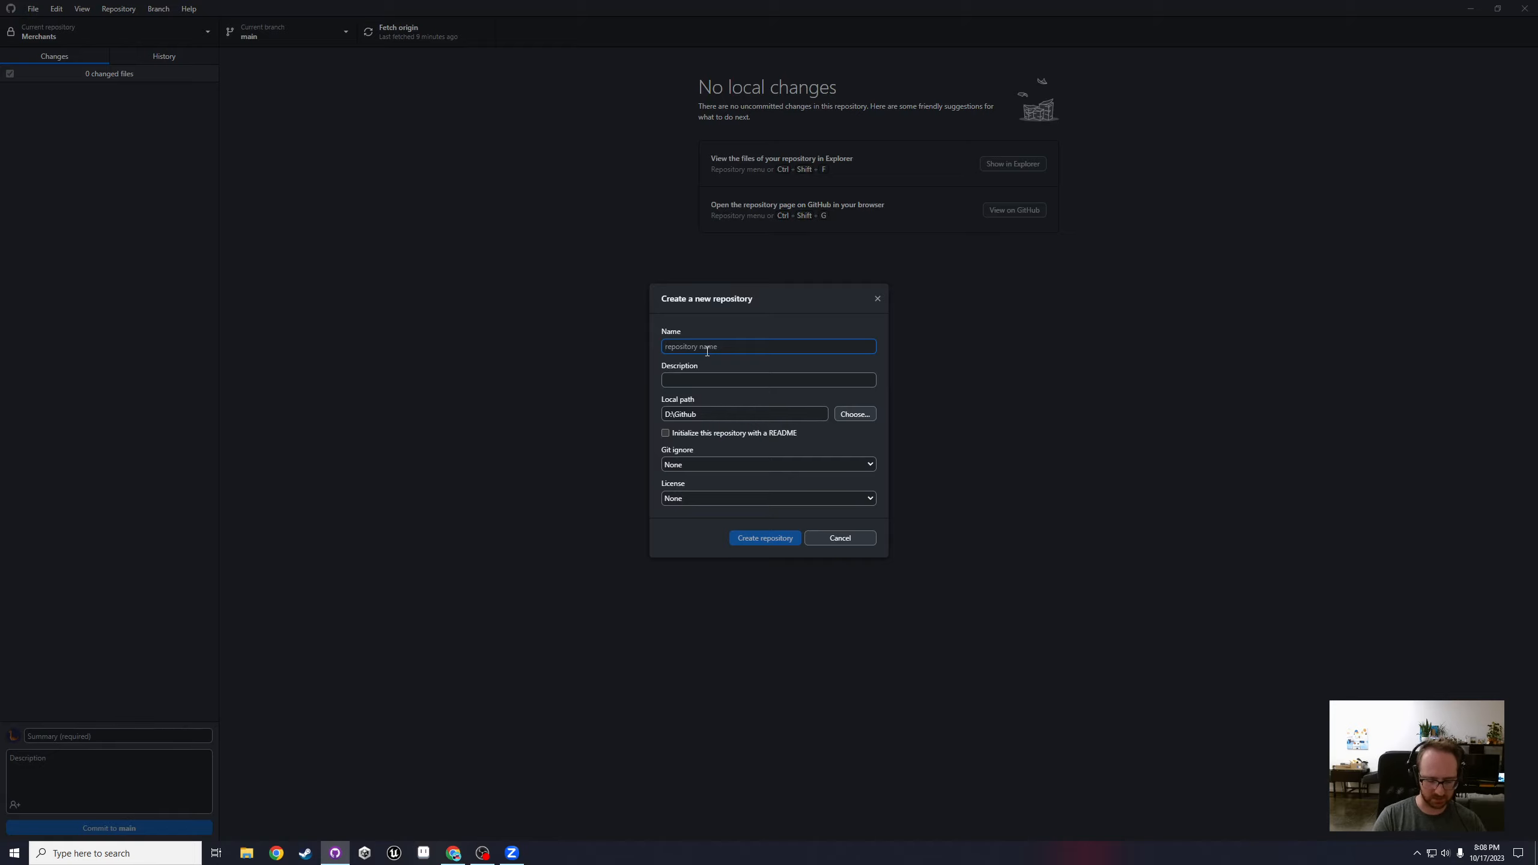
{"action": "type", "text": "Project"}
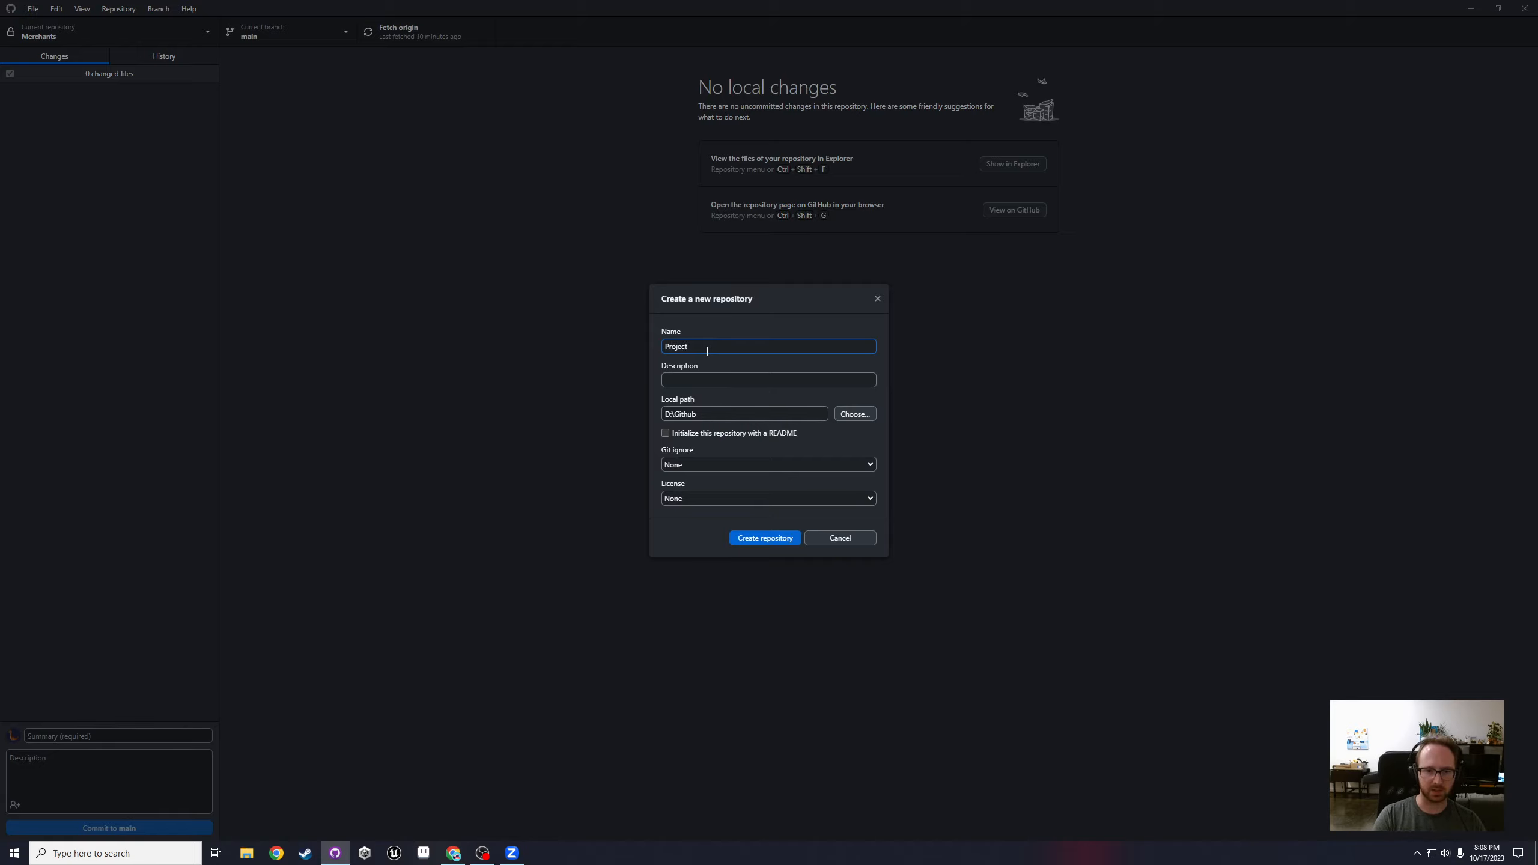
{"action": "type", "text": "_S"}
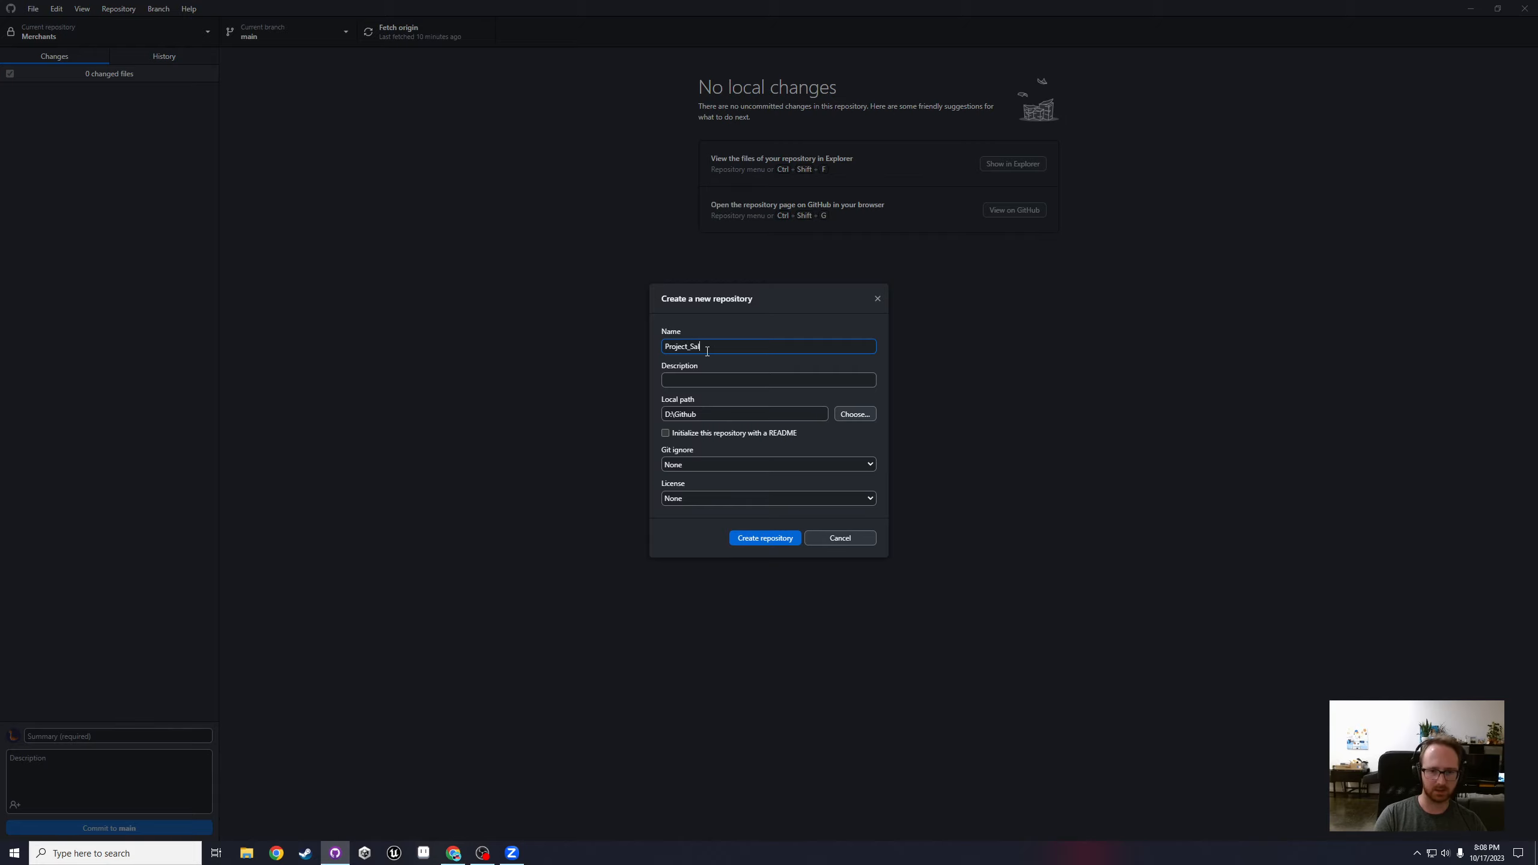
{"action": "type", "text": "alamader"}
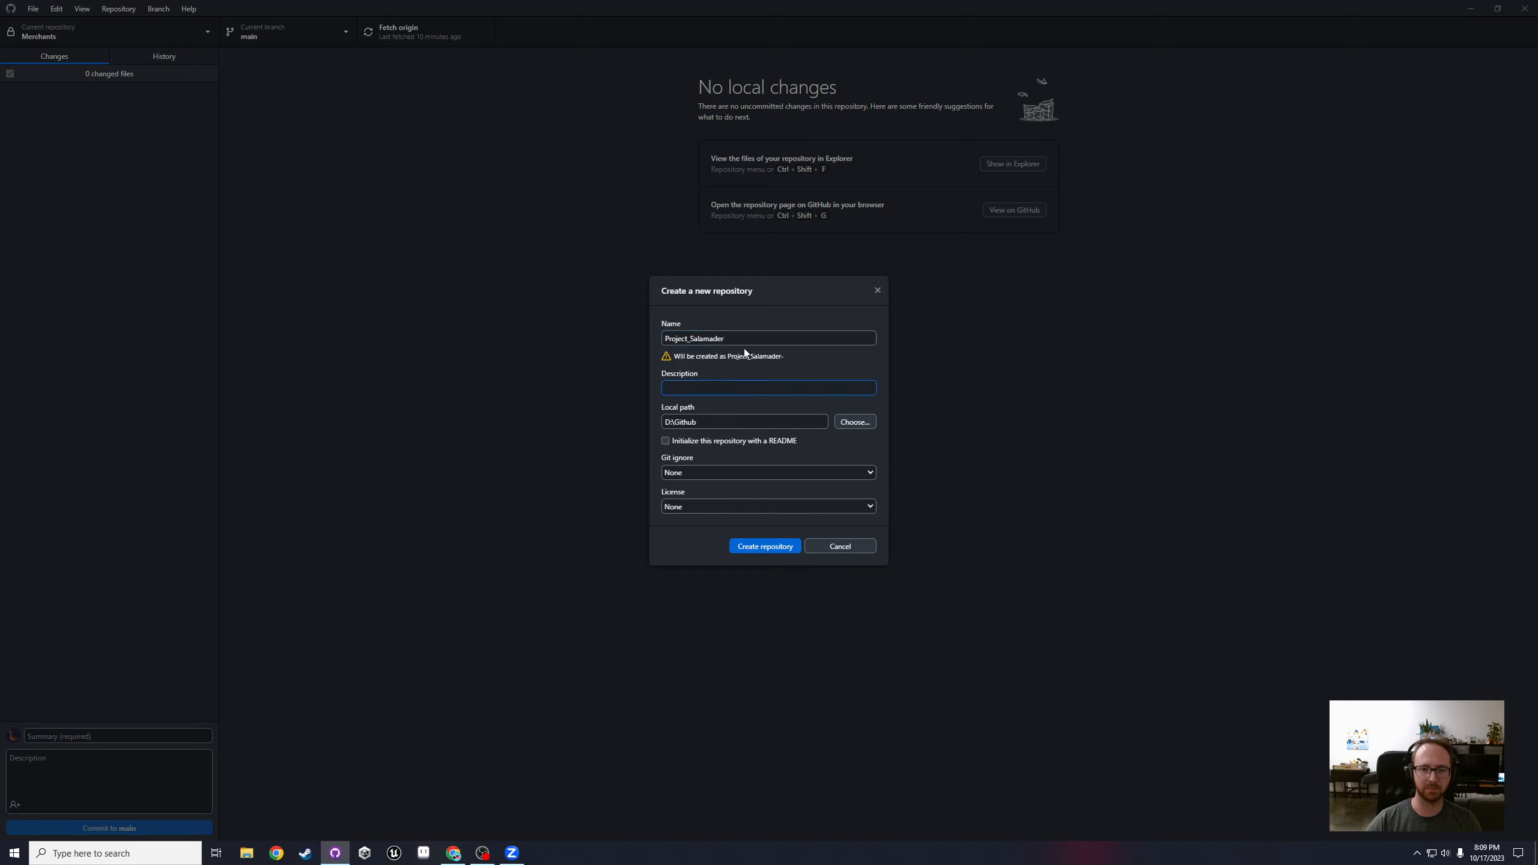
{"action": "left_click", "coordinate": [717, 340]}
{"action": "type", "text": "n"}
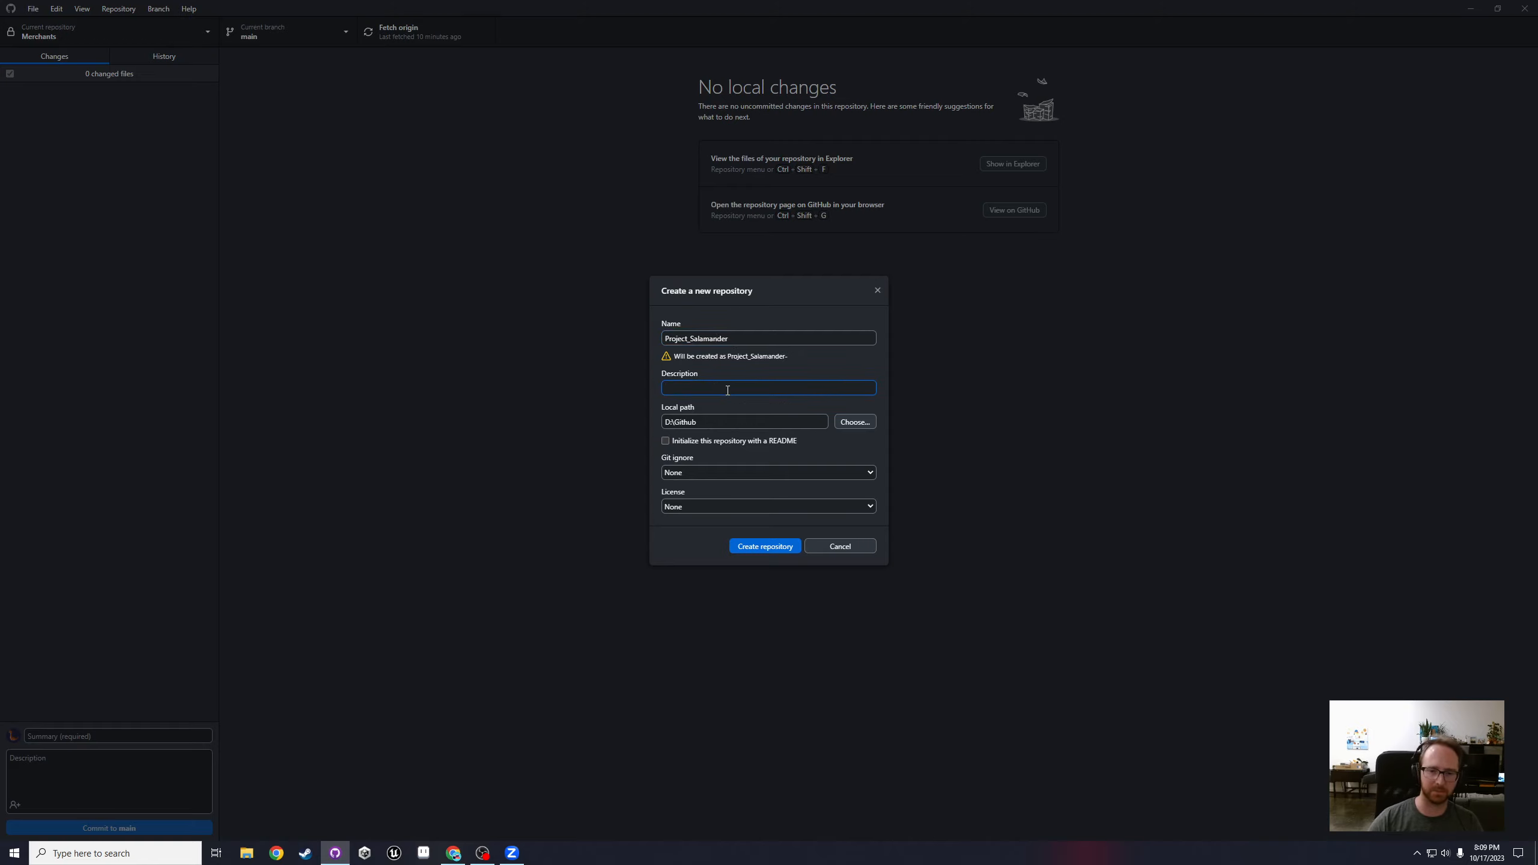
Step: Browse for the repository's local path and create a folder named ProjectSalamander inside Github on drive D:
{"action": "left_click", "coordinate": [702, 421]}
{"action": "left_click", "coordinate": [838, 421]}
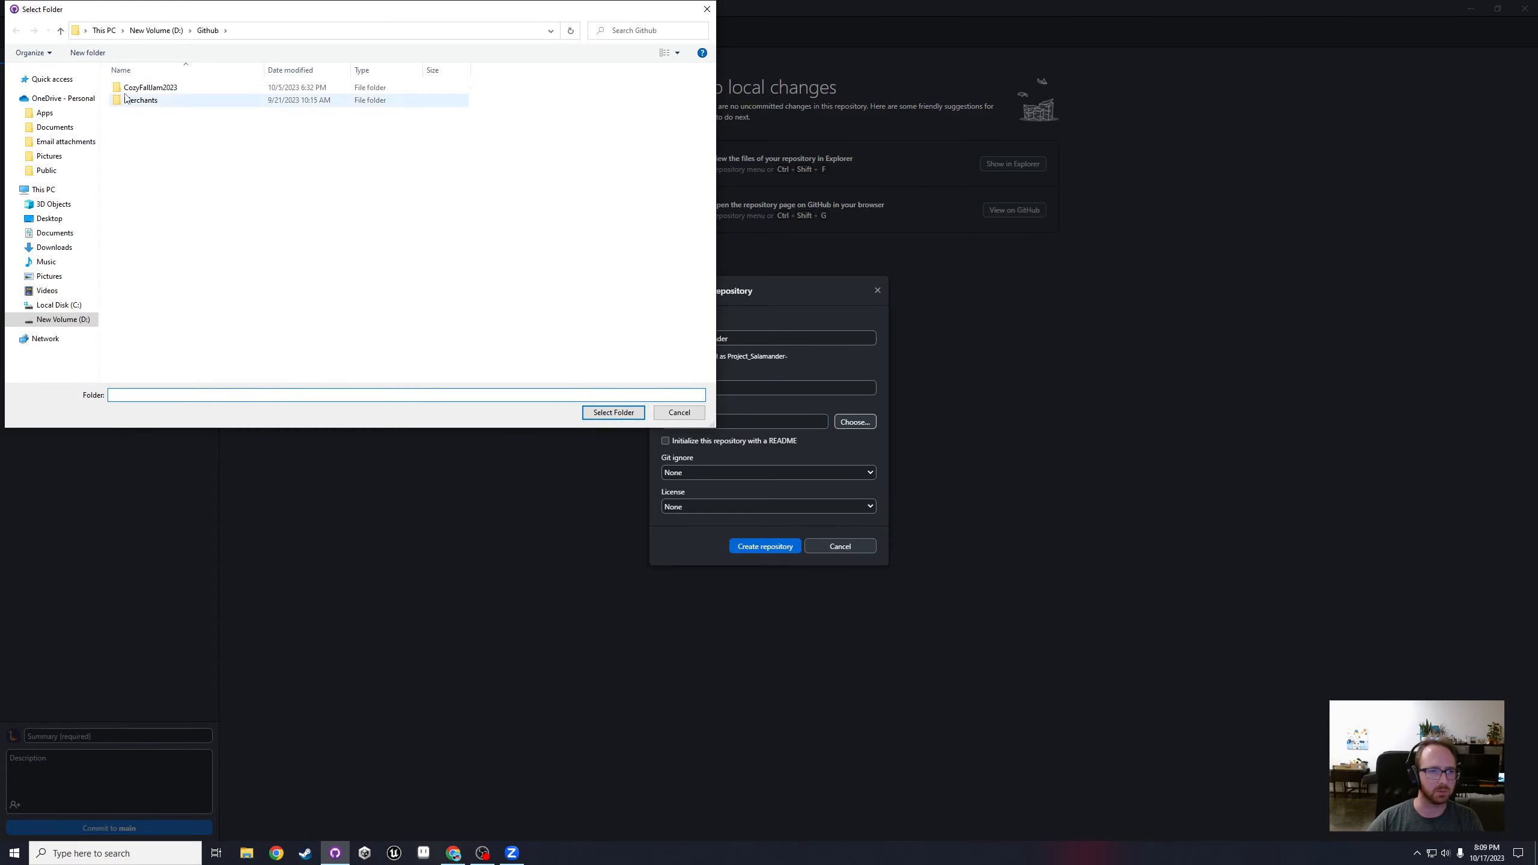
{"action": "left_click", "coordinate": [66, 321]}
{"action": "double_click", "coordinate": [155, 90]}
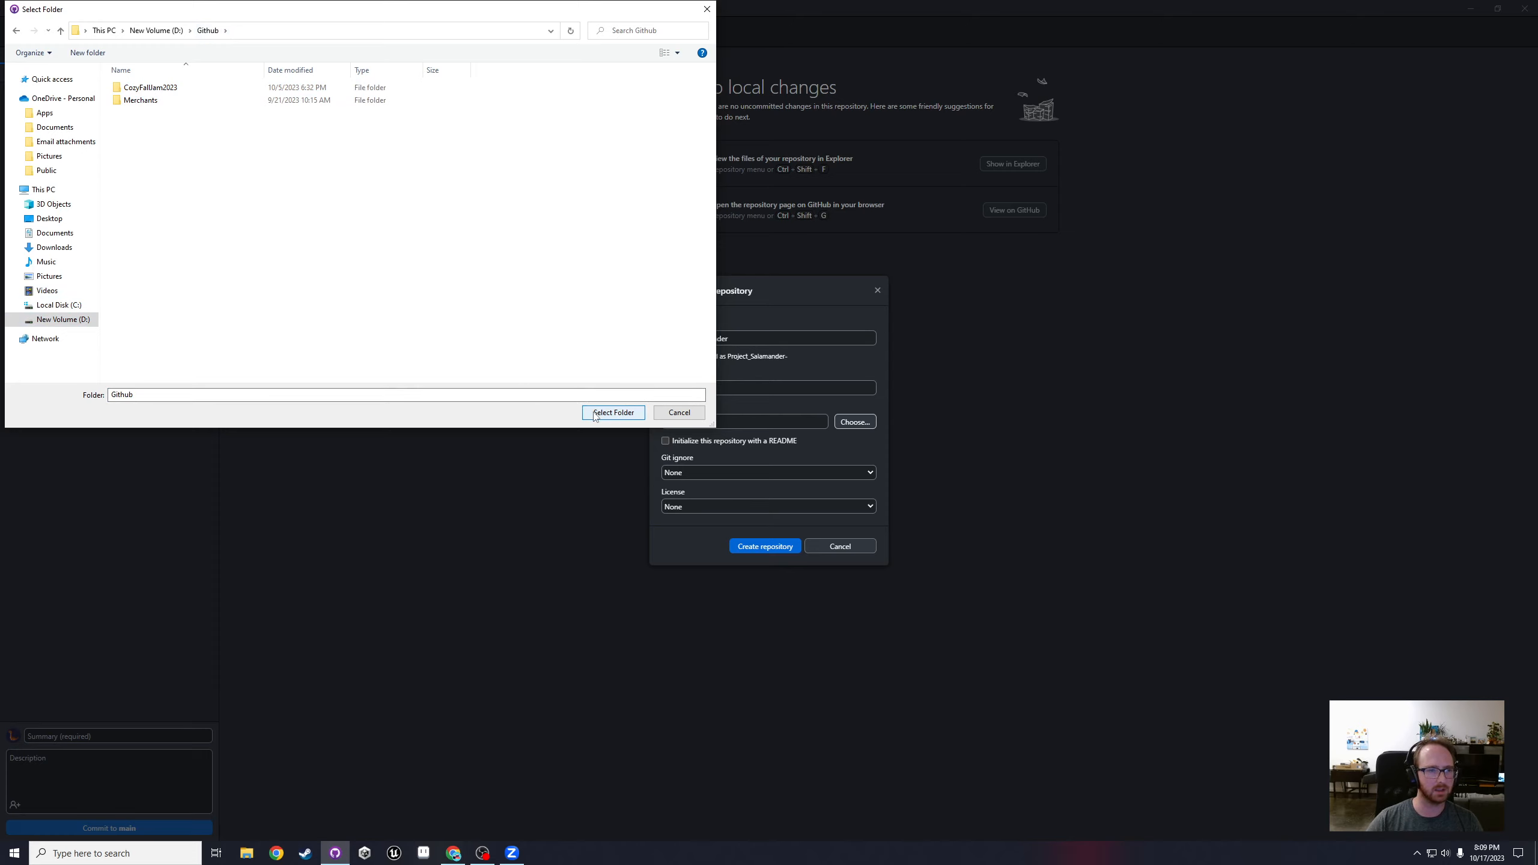
{"action": "right_click", "coordinate": [186, 158]}
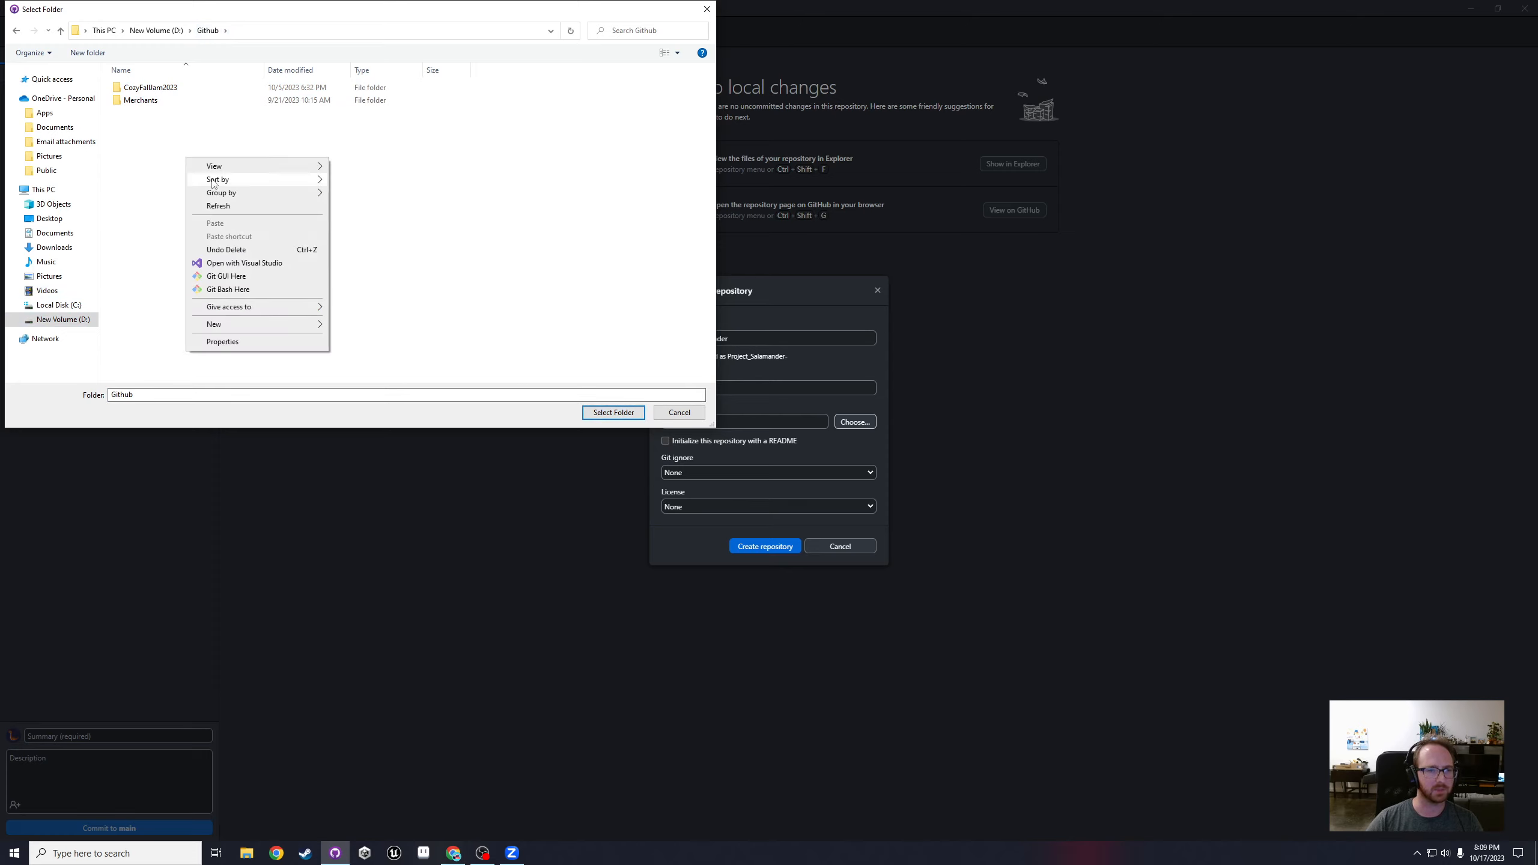
{"action": "mouse_move", "coordinate": [236, 324]}
{"action": "left_click", "coordinate": [357, 327]}
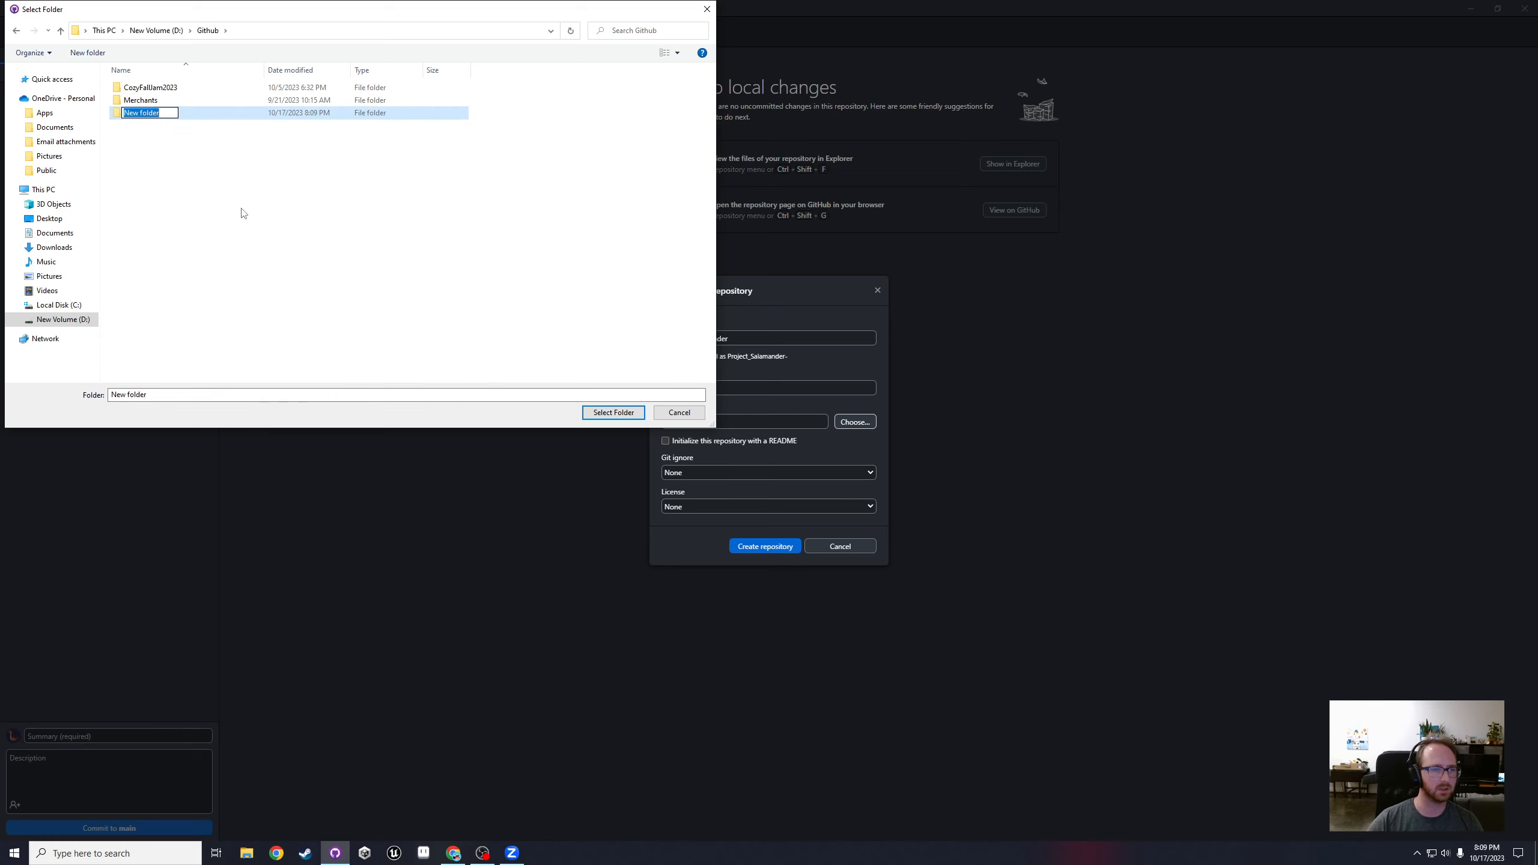
{"action": "type", "text": "Projec"}
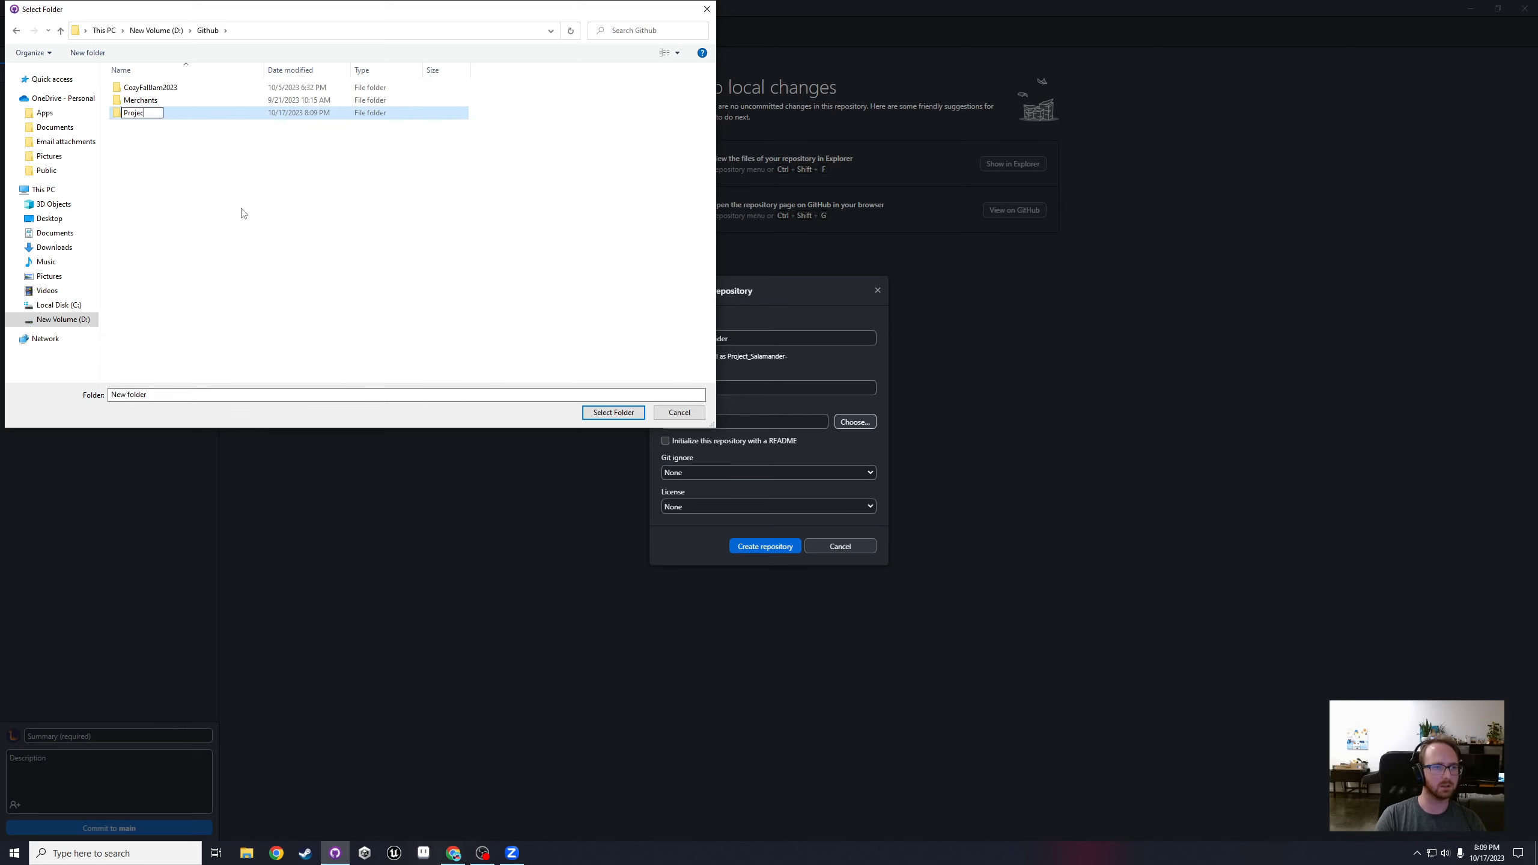
{"action": "type", "text": "tSalamanda"}
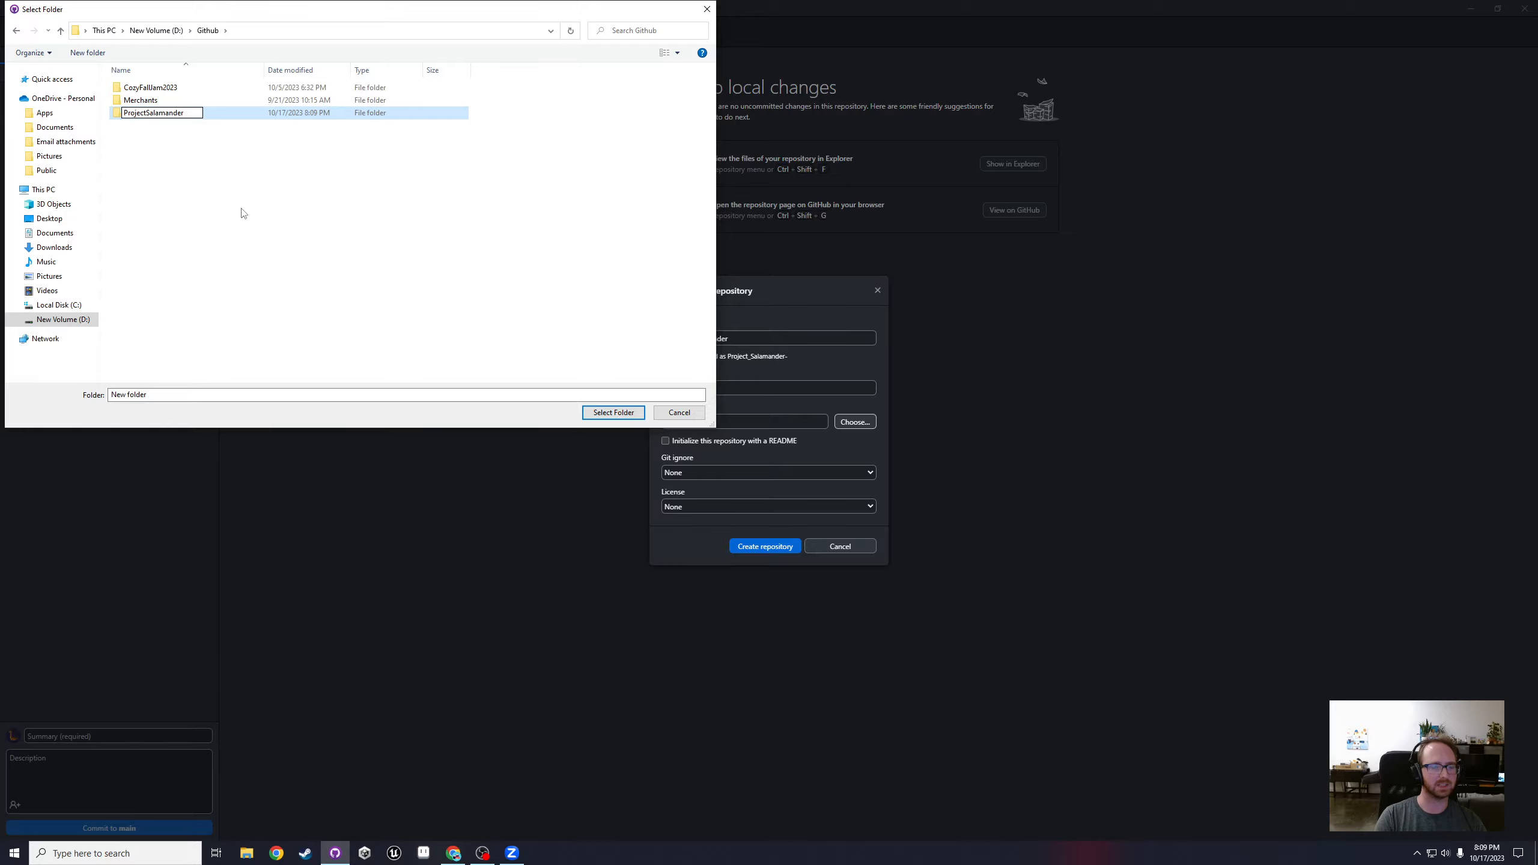
Step: Switch to Chrome and check the spelling of "salamander" in a new tab, closing the tab when done
{"action": "left_click", "coordinate": [448, 856]}
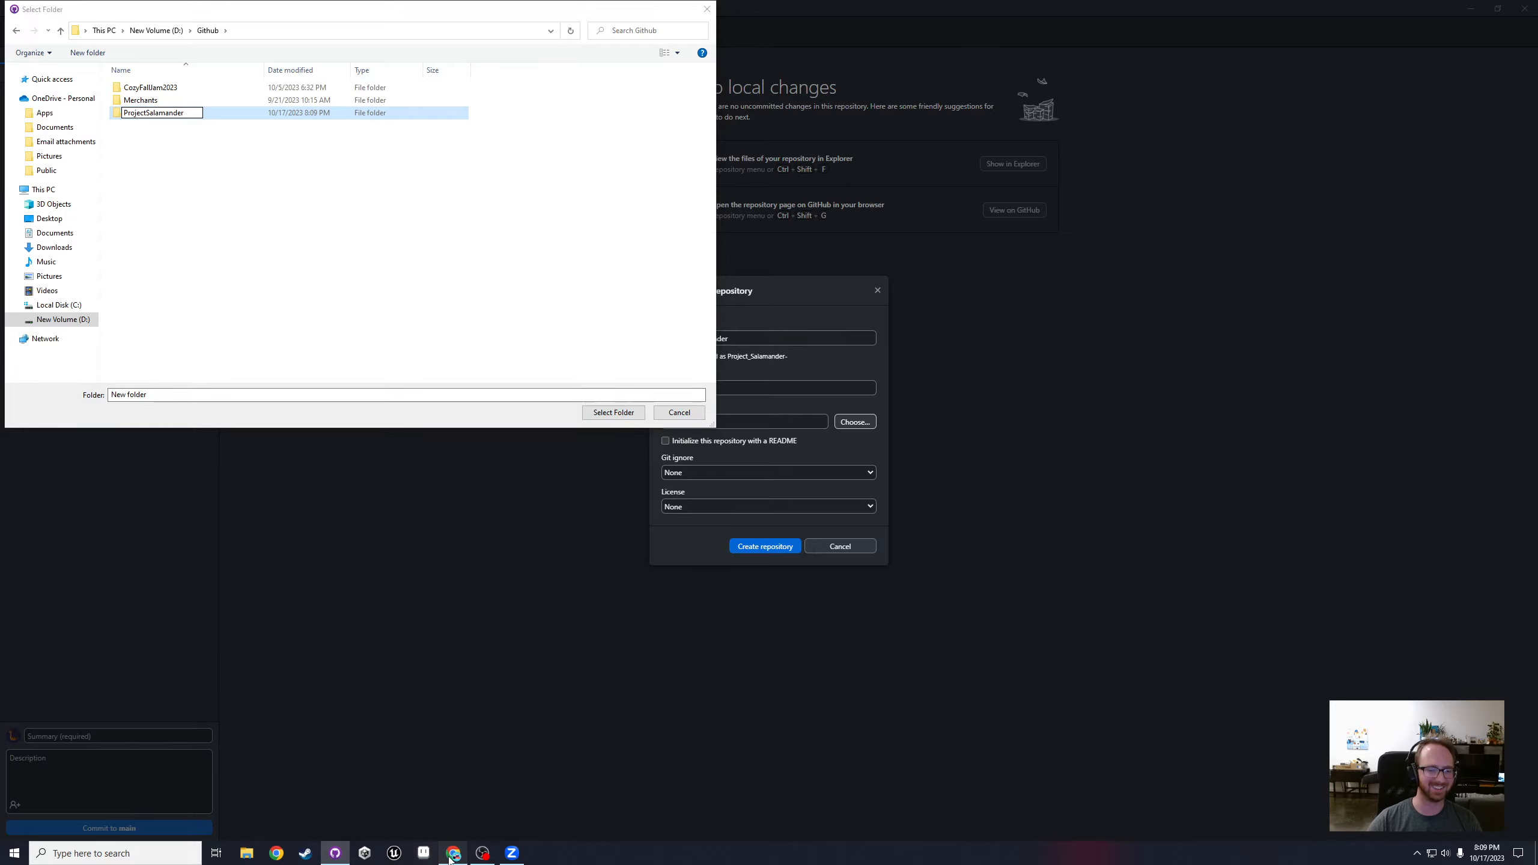
{"action": "left_click", "coordinate": [300, 10]}
{"action": "type", "text": "sala"}
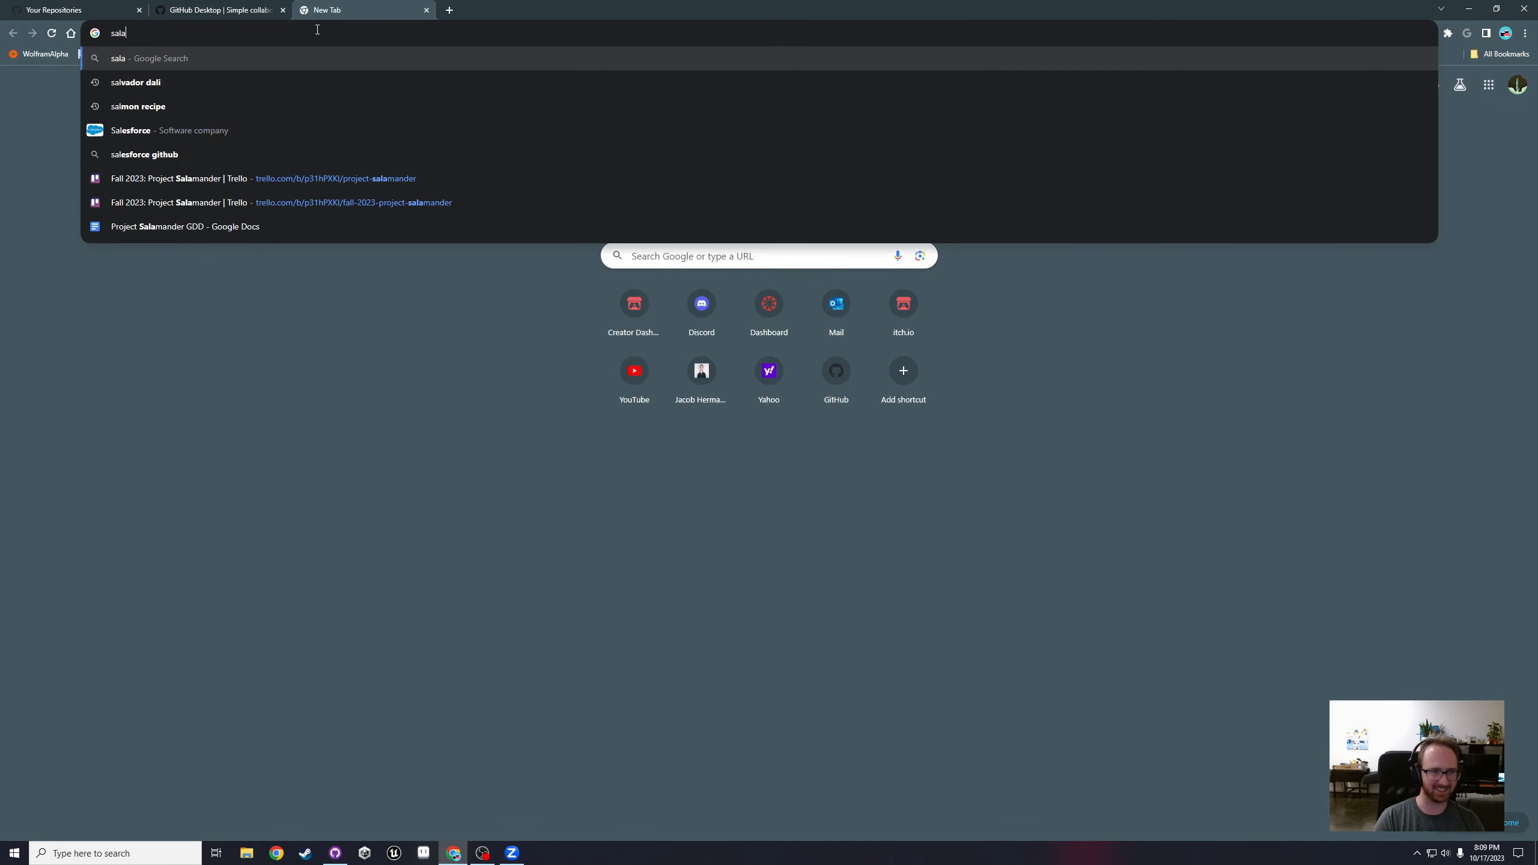
{"action": "type", "text": "mader"}
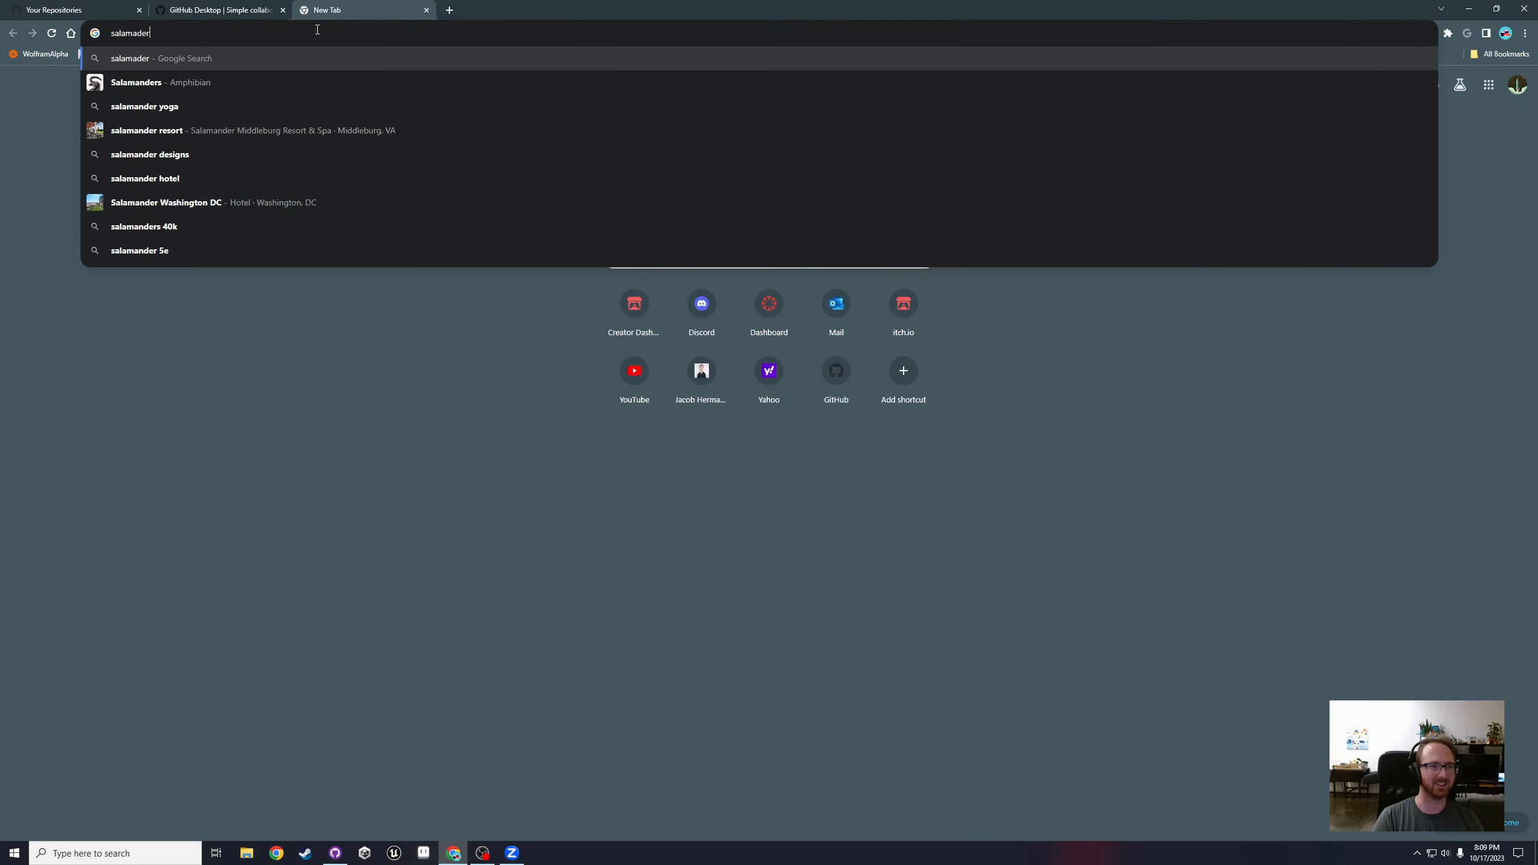
{"action": "key", "text": "BackSpace"}
{"action": "key", "text": "BackSpace"}
{"action": "key", "text": "BackSpace"}
{"action": "type", "text": "nder"}
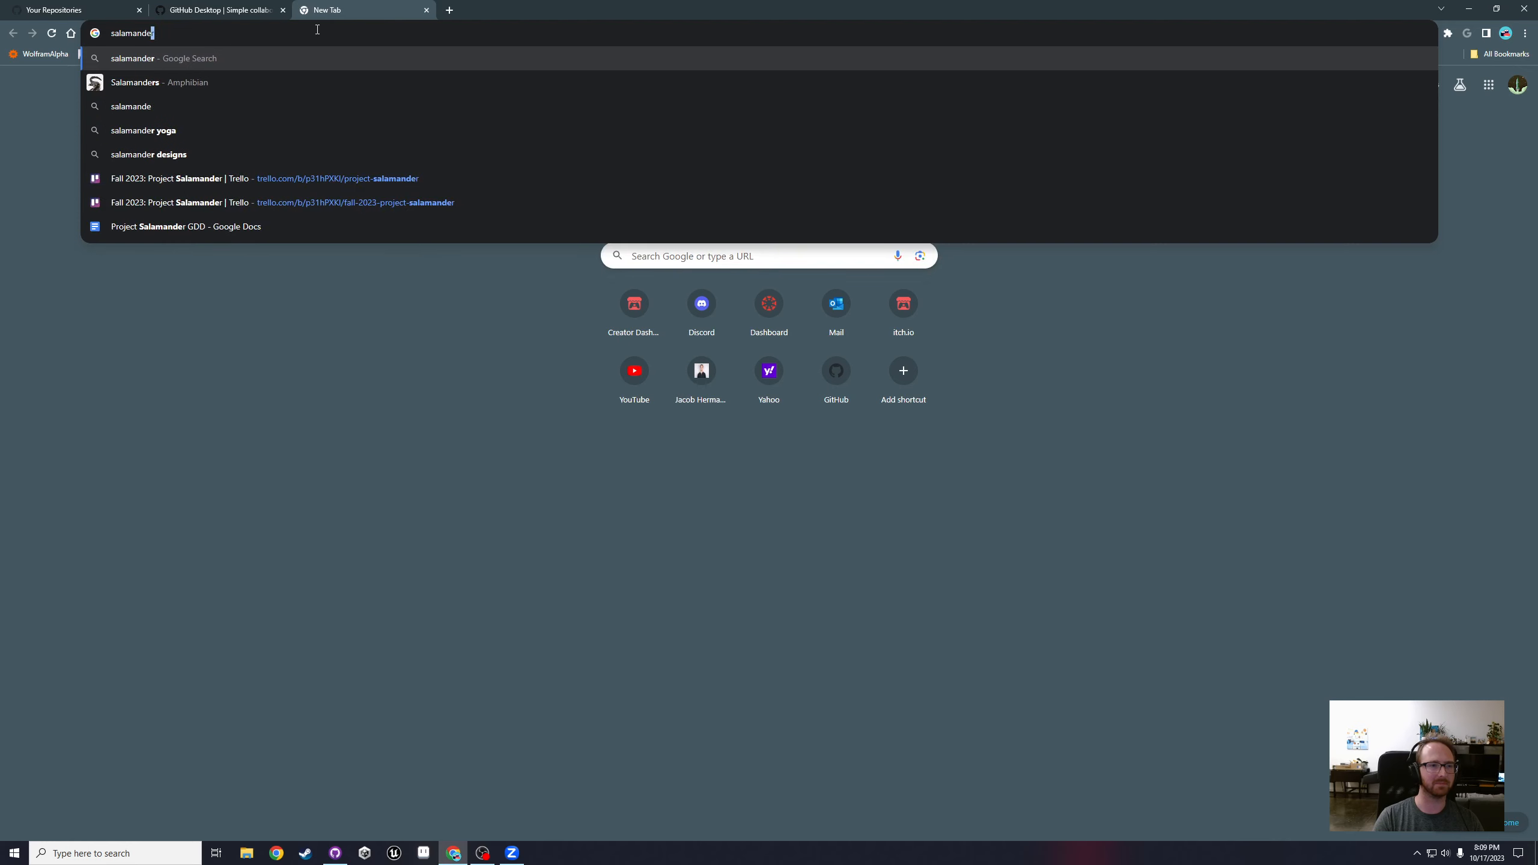
{"action": "left_click", "coordinate": [426, 10]}
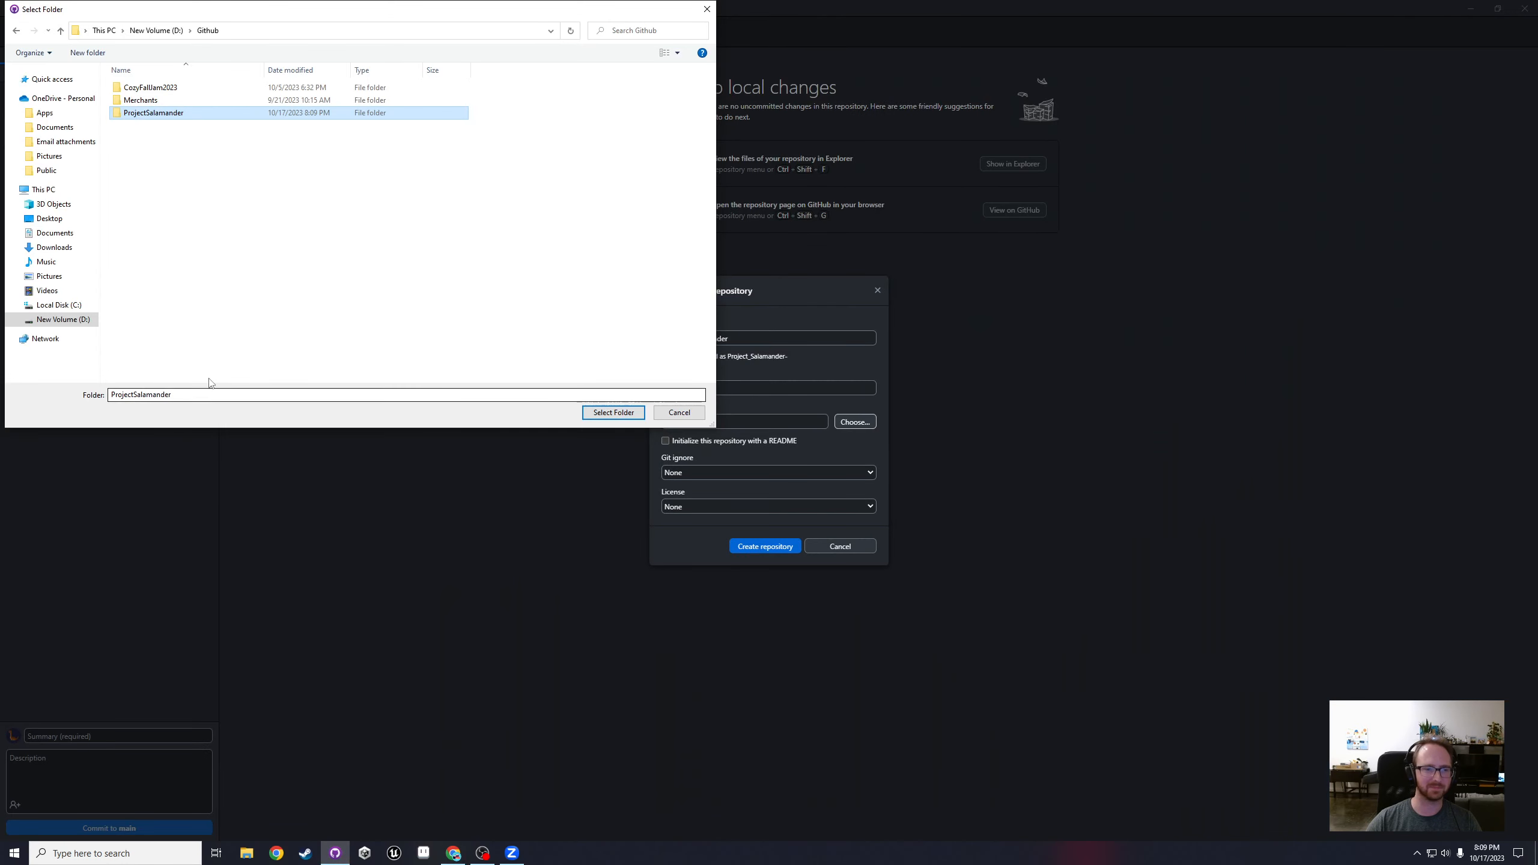
Step: Set the repository's local path to the ProjectSalamander folder
{"action": "left_click", "coordinate": [187, 393]}
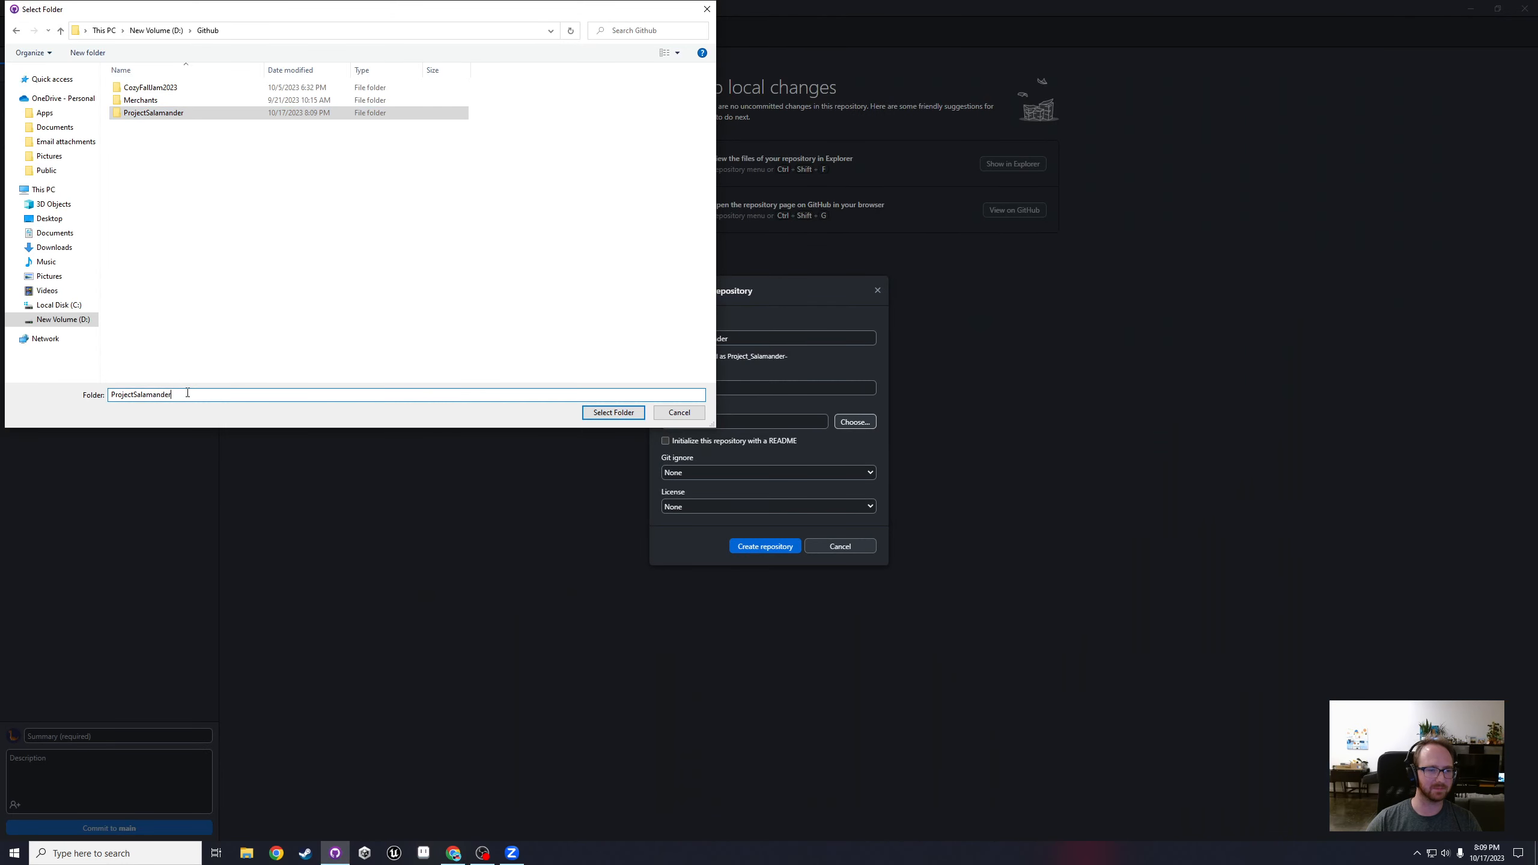
{"action": "left_click", "coordinate": [596, 414]}
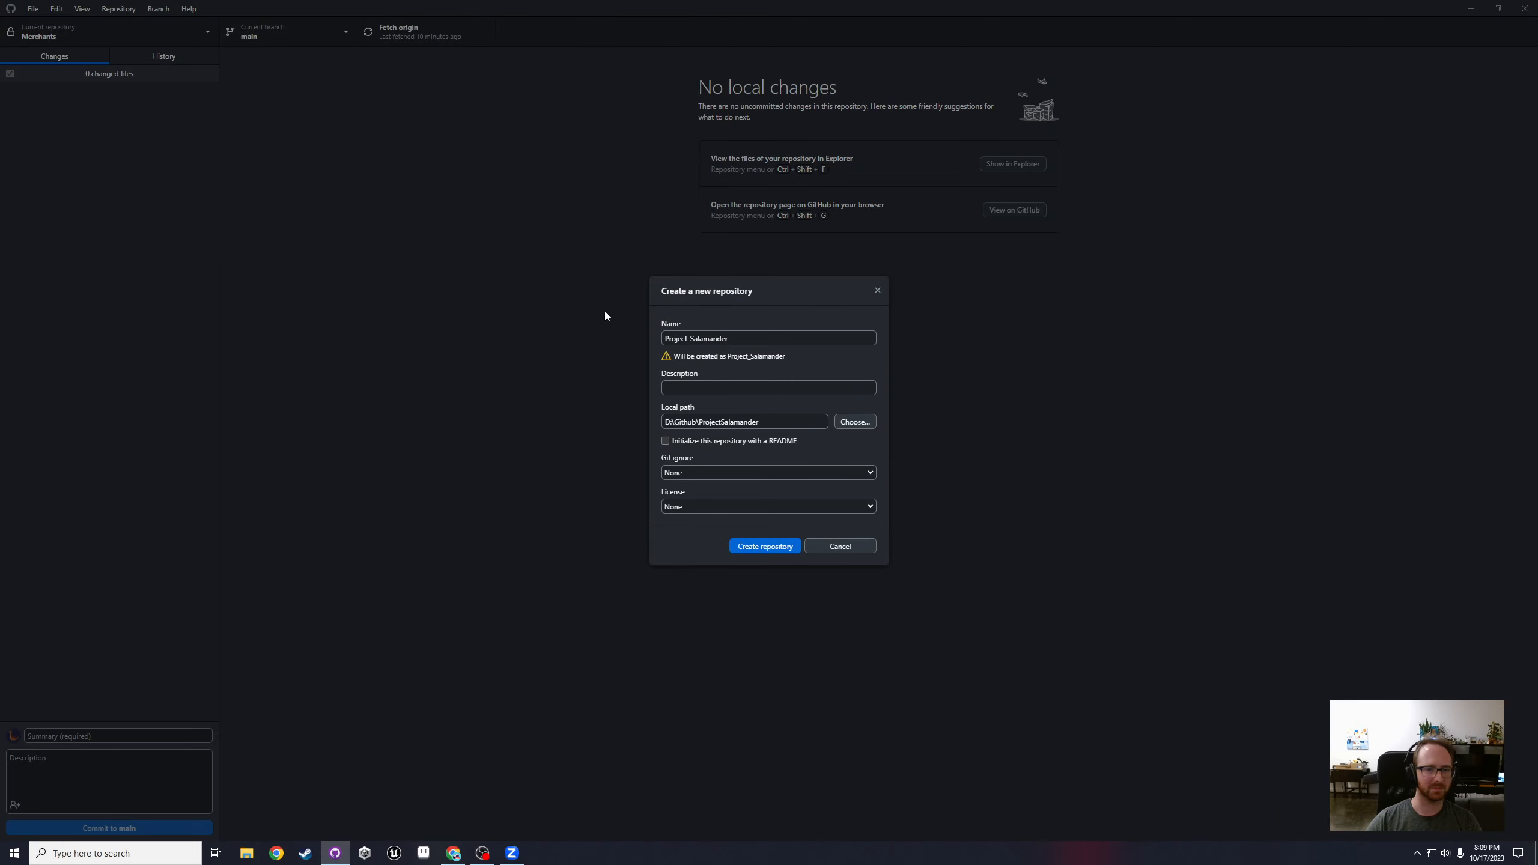
Step: Choose the UnrealEngine Git ignore template, enable initializing with a README, and create the repository
{"action": "left_click", "coordinate": [690, 471]}
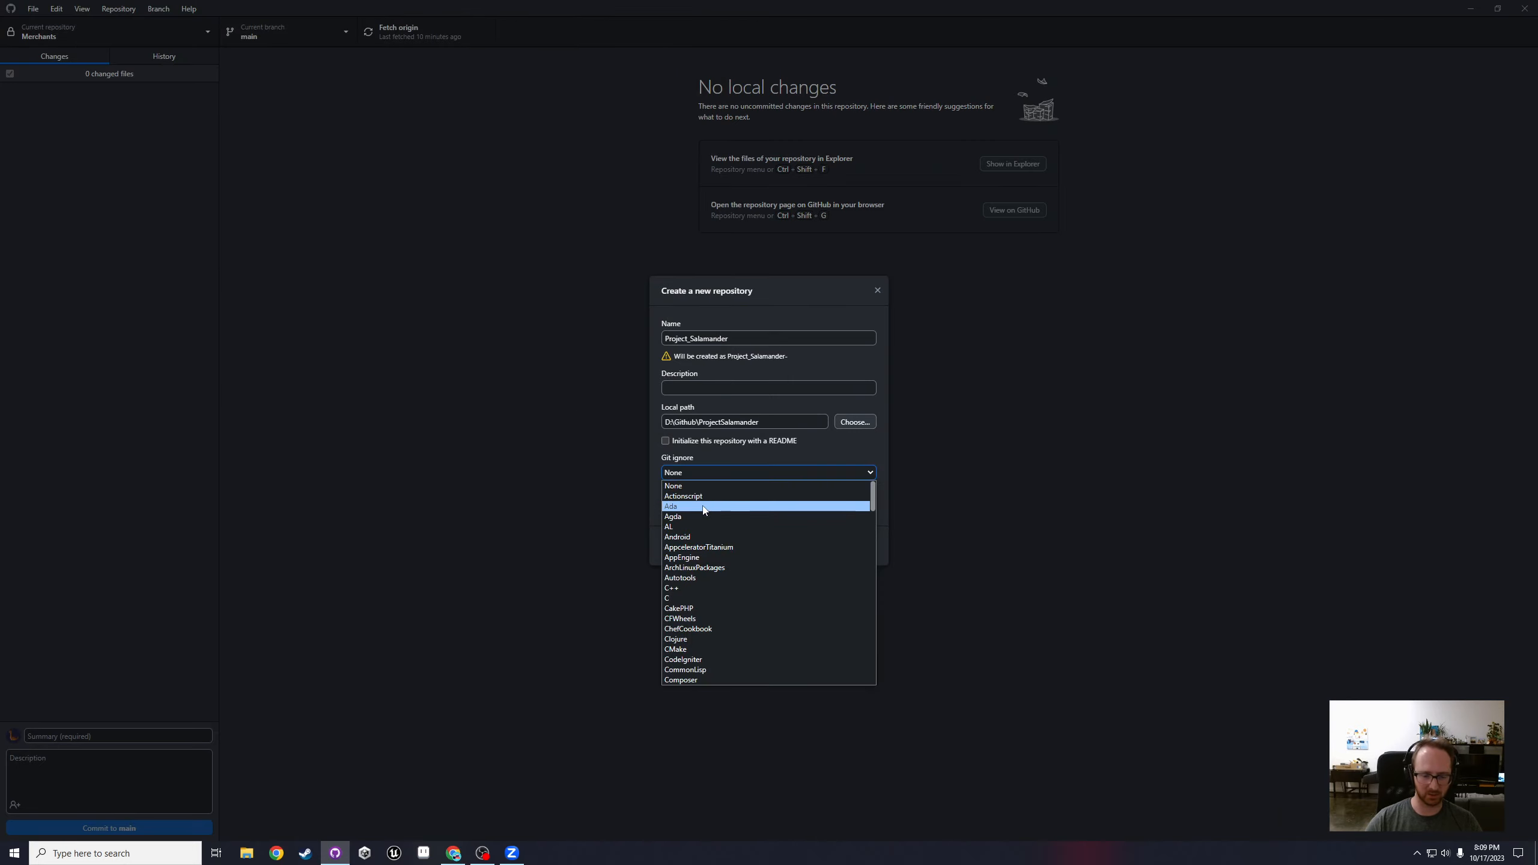
{"action": "key", "text": "u"}
{"action": "key", "text": "Down"}
{"action": "key", "text": "Down"}
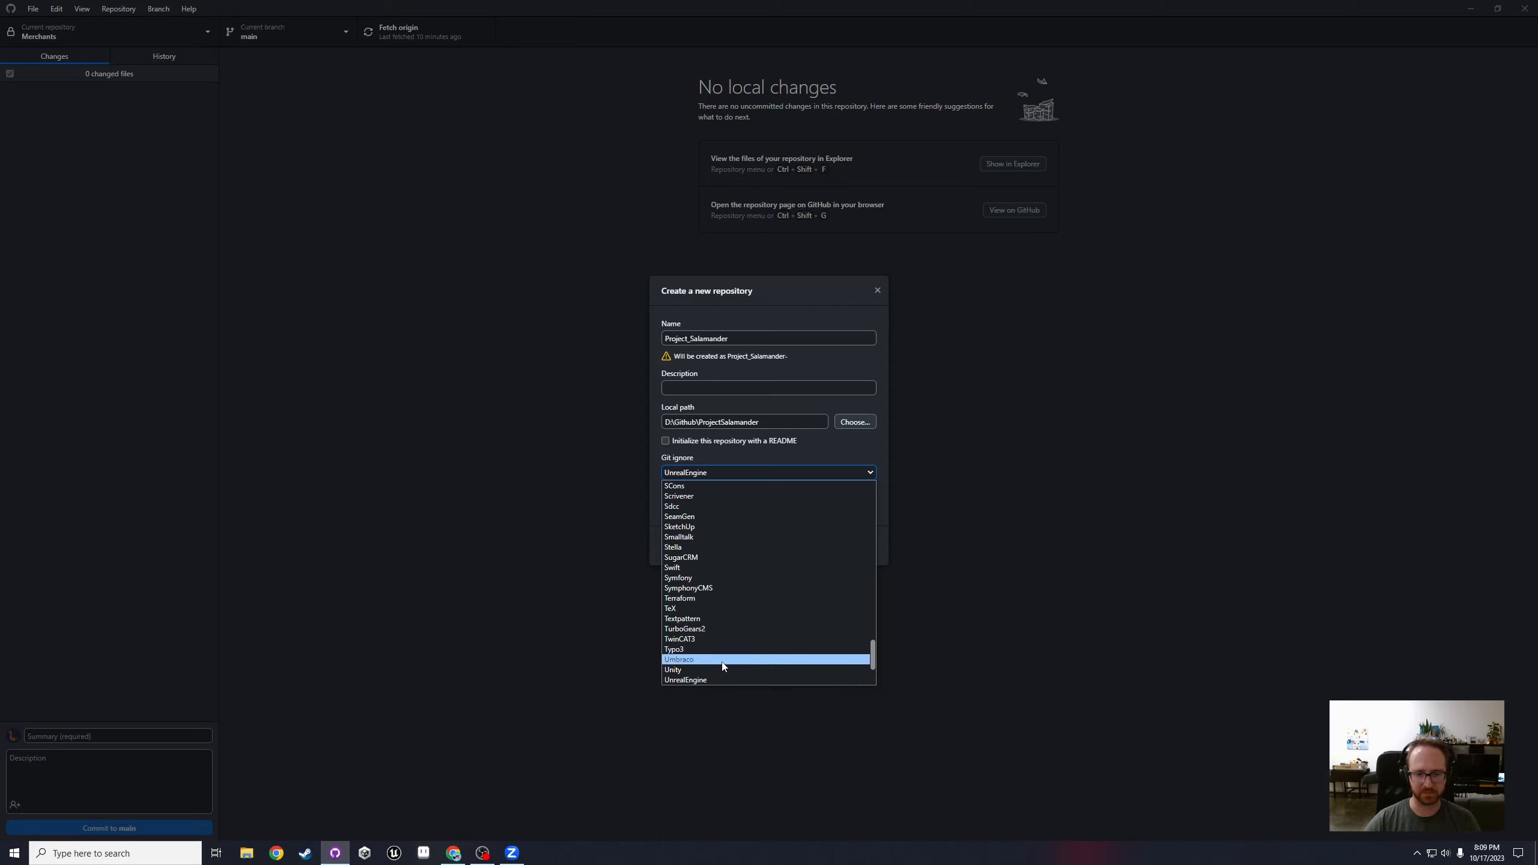
{"action": "left_click", "coordinate": [696, 679]}
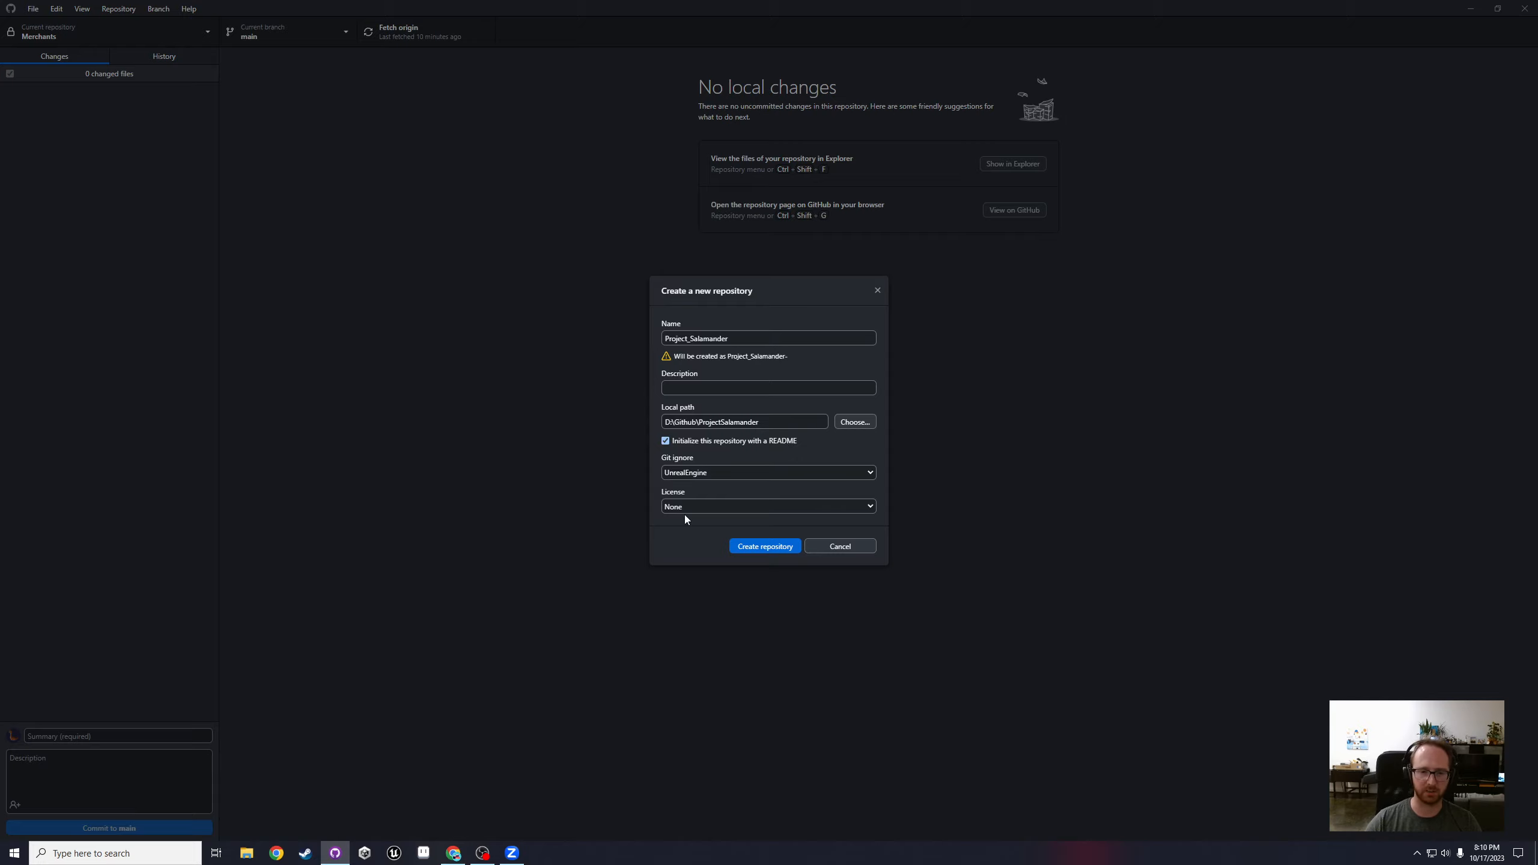
{"action": "left_click", "coordinate": [755, 549]}
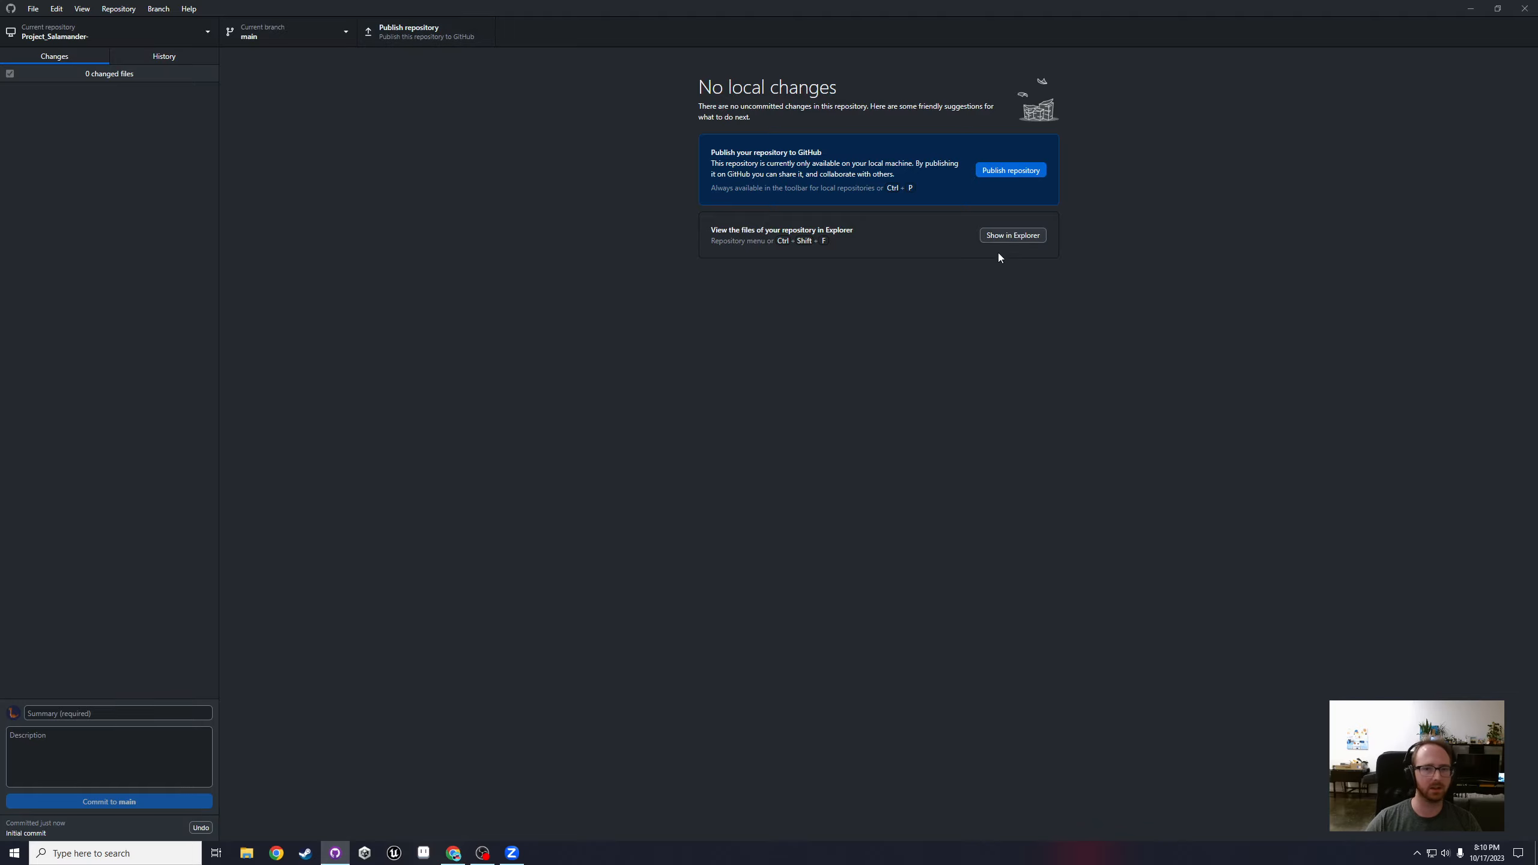
Step: Show the repository in File Explorer and check its location within the Github and ProjectSalamander folders
{"action": "left_click", "coordinate": [1006, 236]}
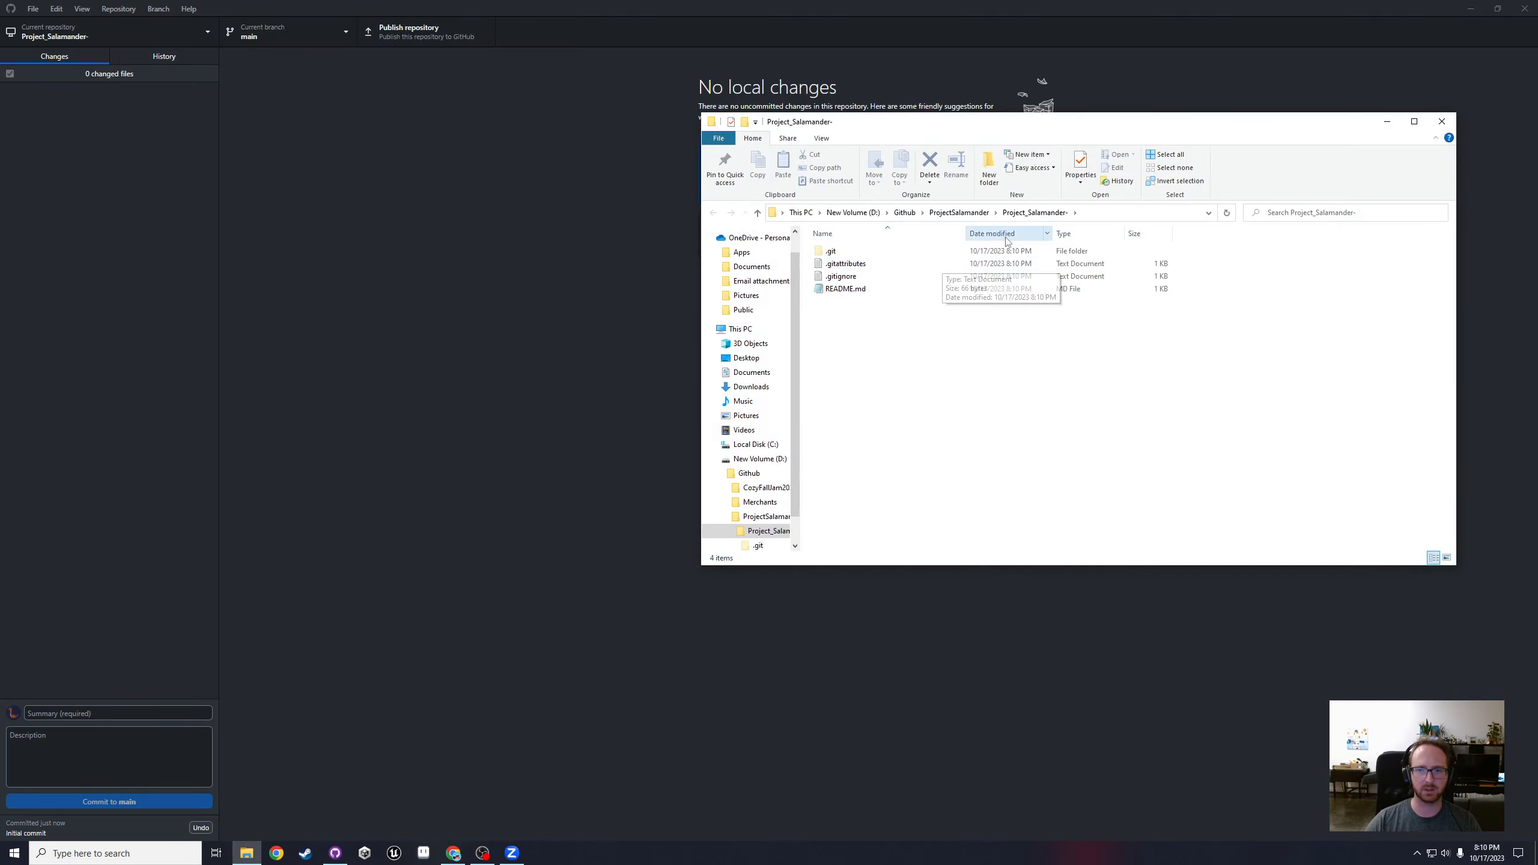
{"action": "left_click", "coordinate": [959, 212]}
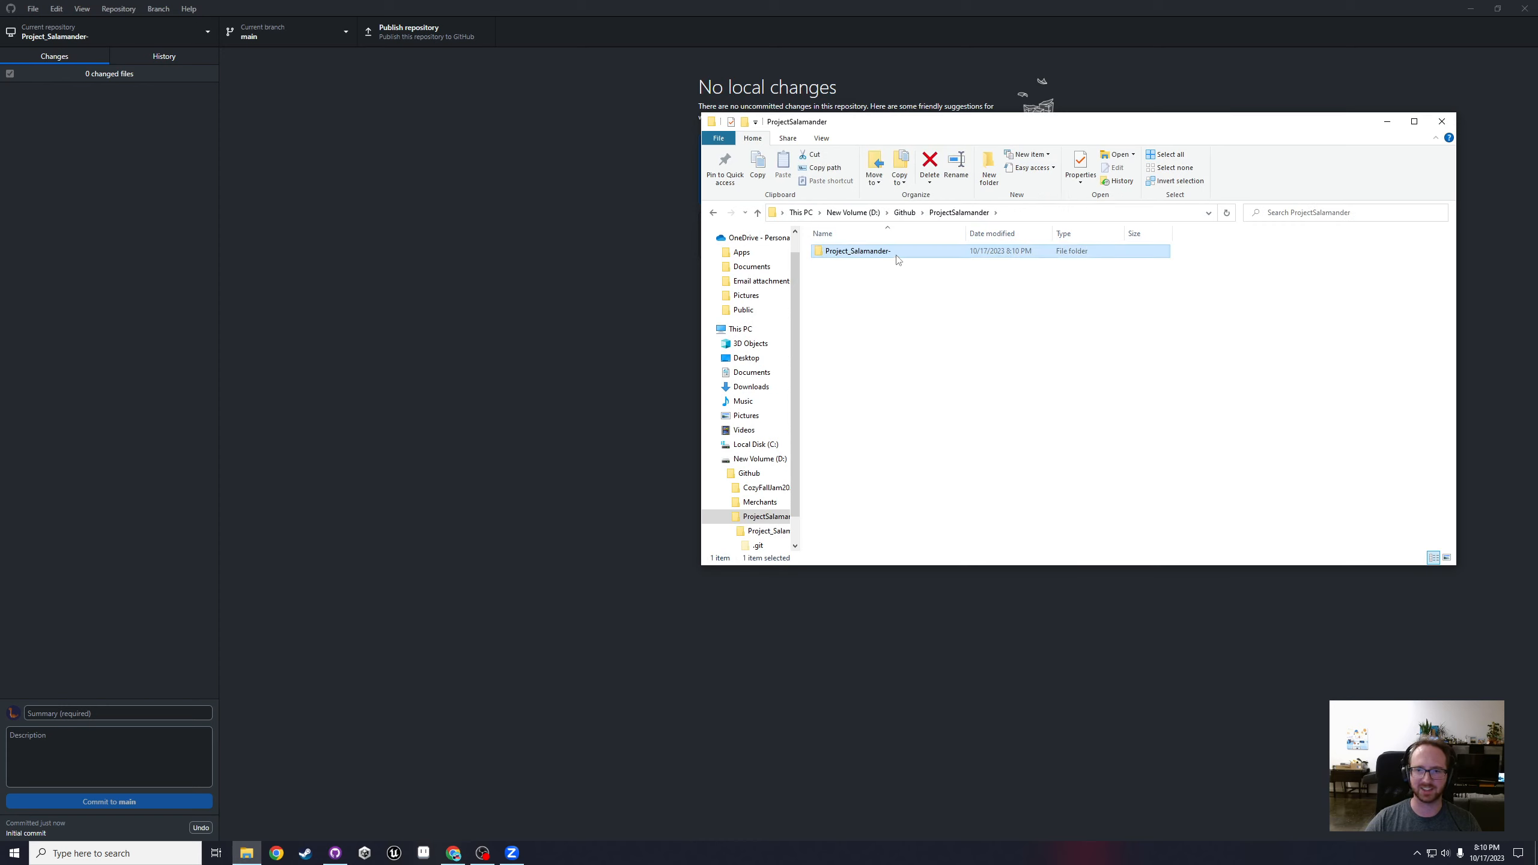
{"action": "left_click", "coordinate": [904, 212]}
{"action": "double_click", "coordinate": [856, 277]}
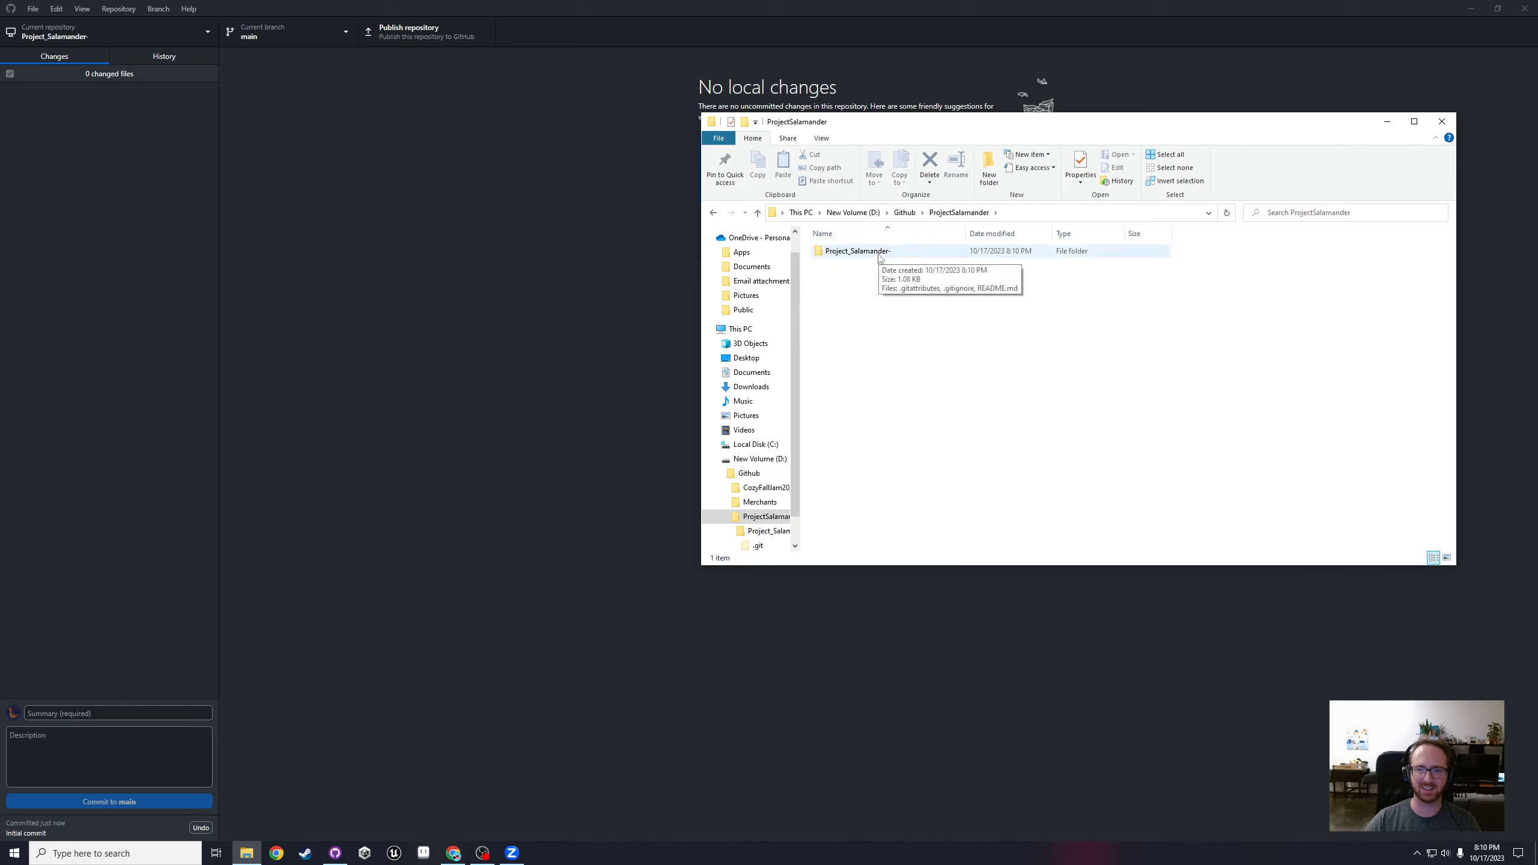
{"action": "double_click", "coordinate": [879, 255]}
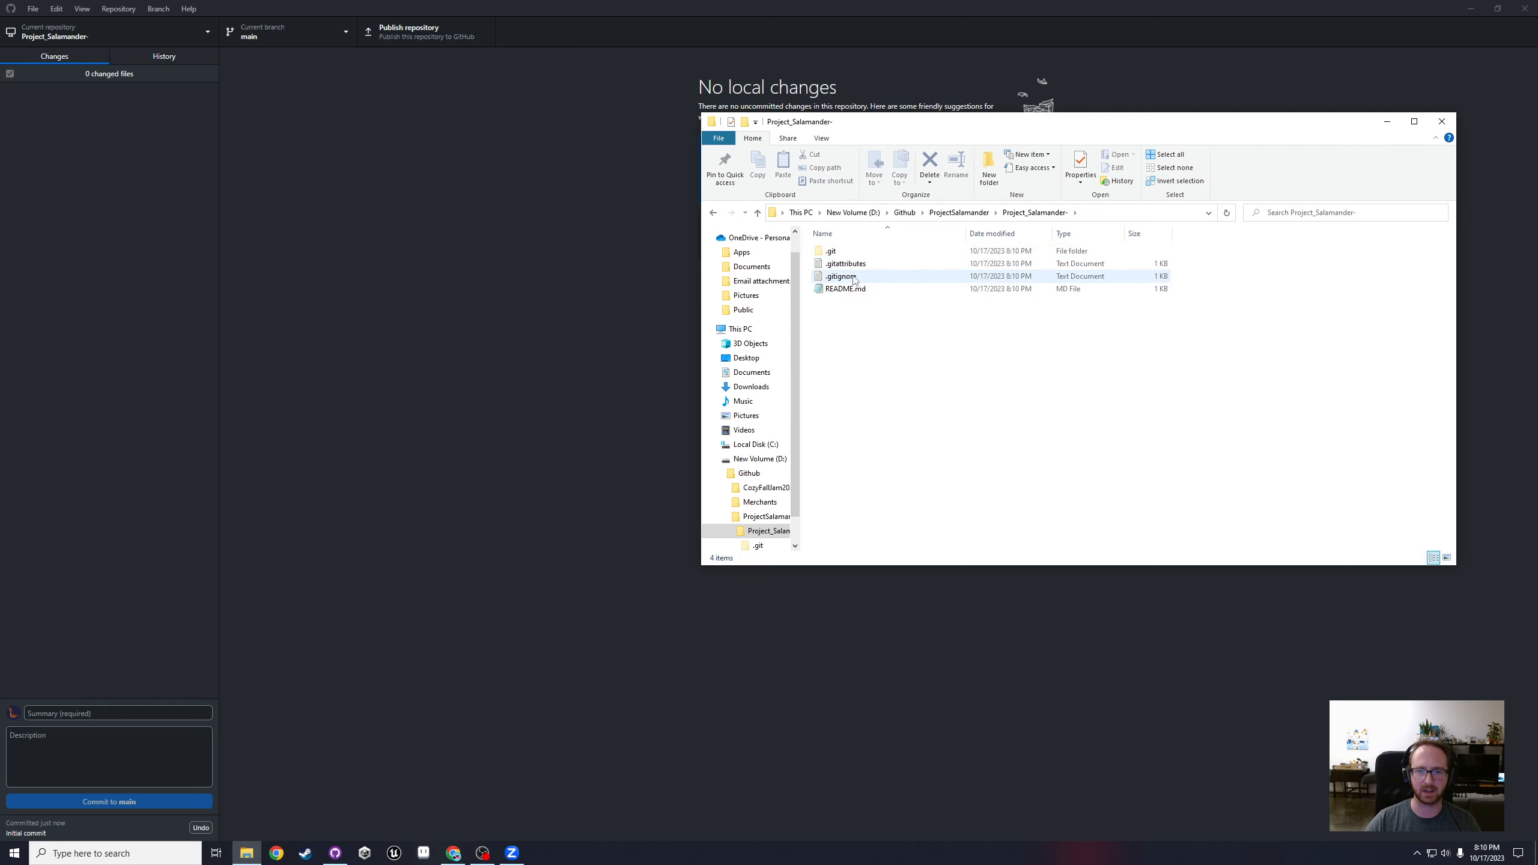
Step: Open the repository's .gitignore file in Notepad and review its list of ignored file types
{"action": "double_click", "coordinate": [865, 277]}
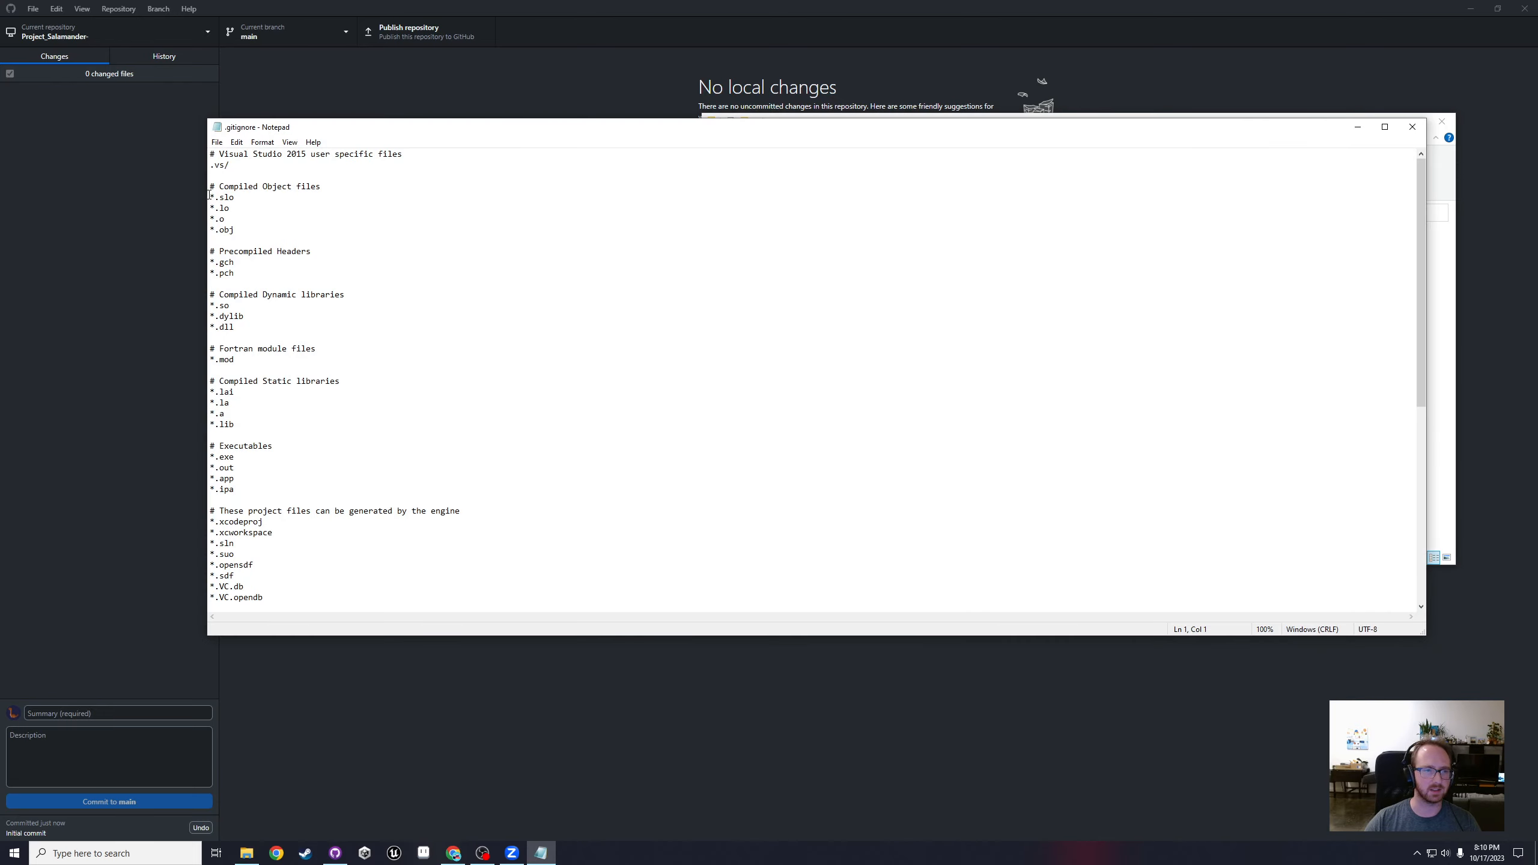
{"action": "left_click_drag", "start_coordinate": [203, 193], "coordinate": [654, 193]}
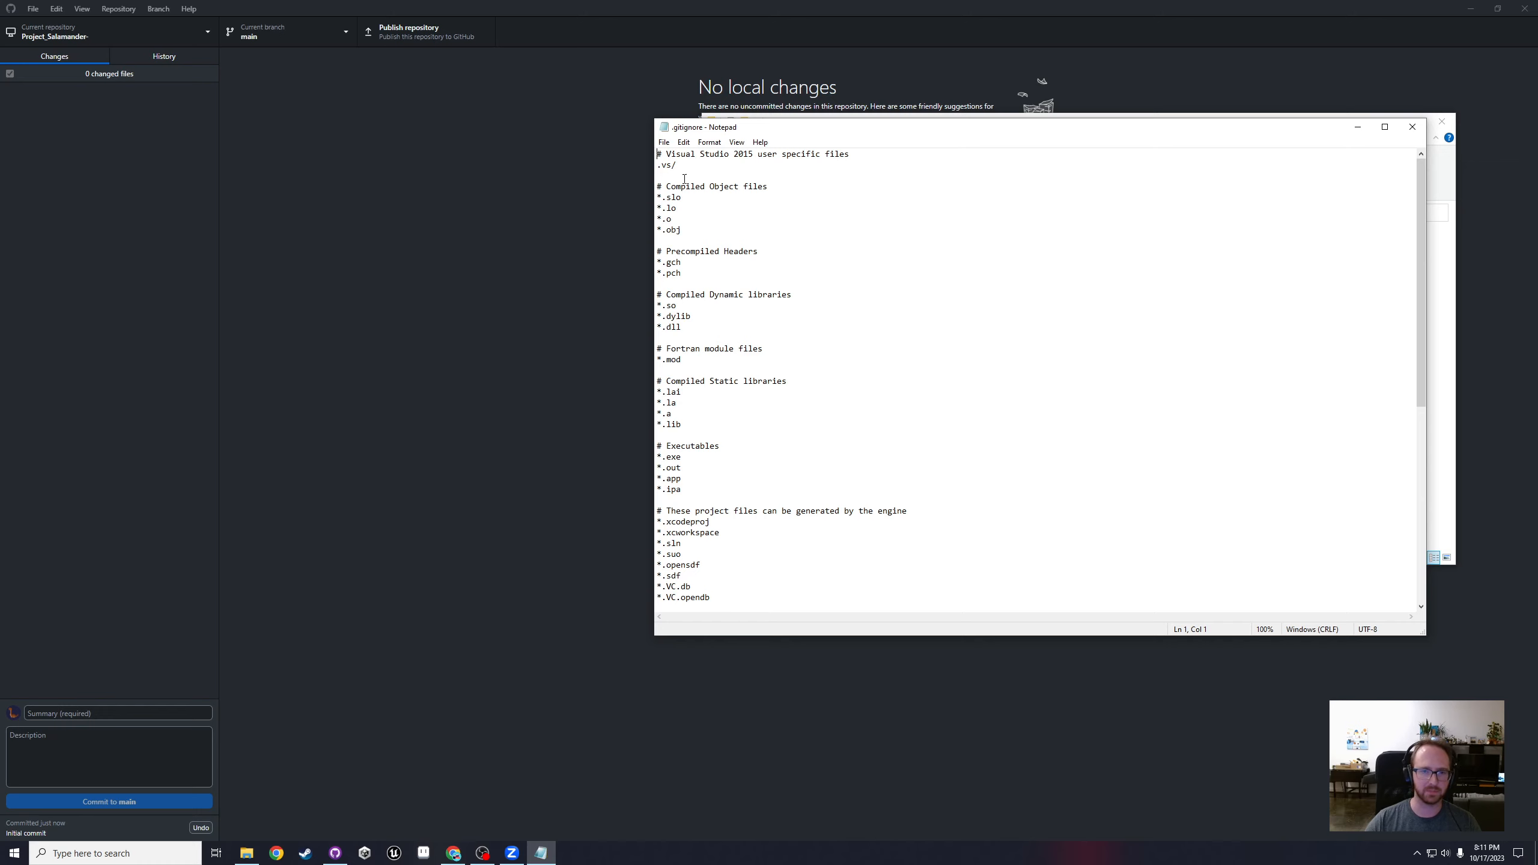
{"action": "scroll", "coordinate": [718, 289], "scroll_direction": "down", "scroll_amount": 11}
{"action": "scroll", "coordinate": [760, 554], "scroll_direction": "up", "scroll_amount": 11}
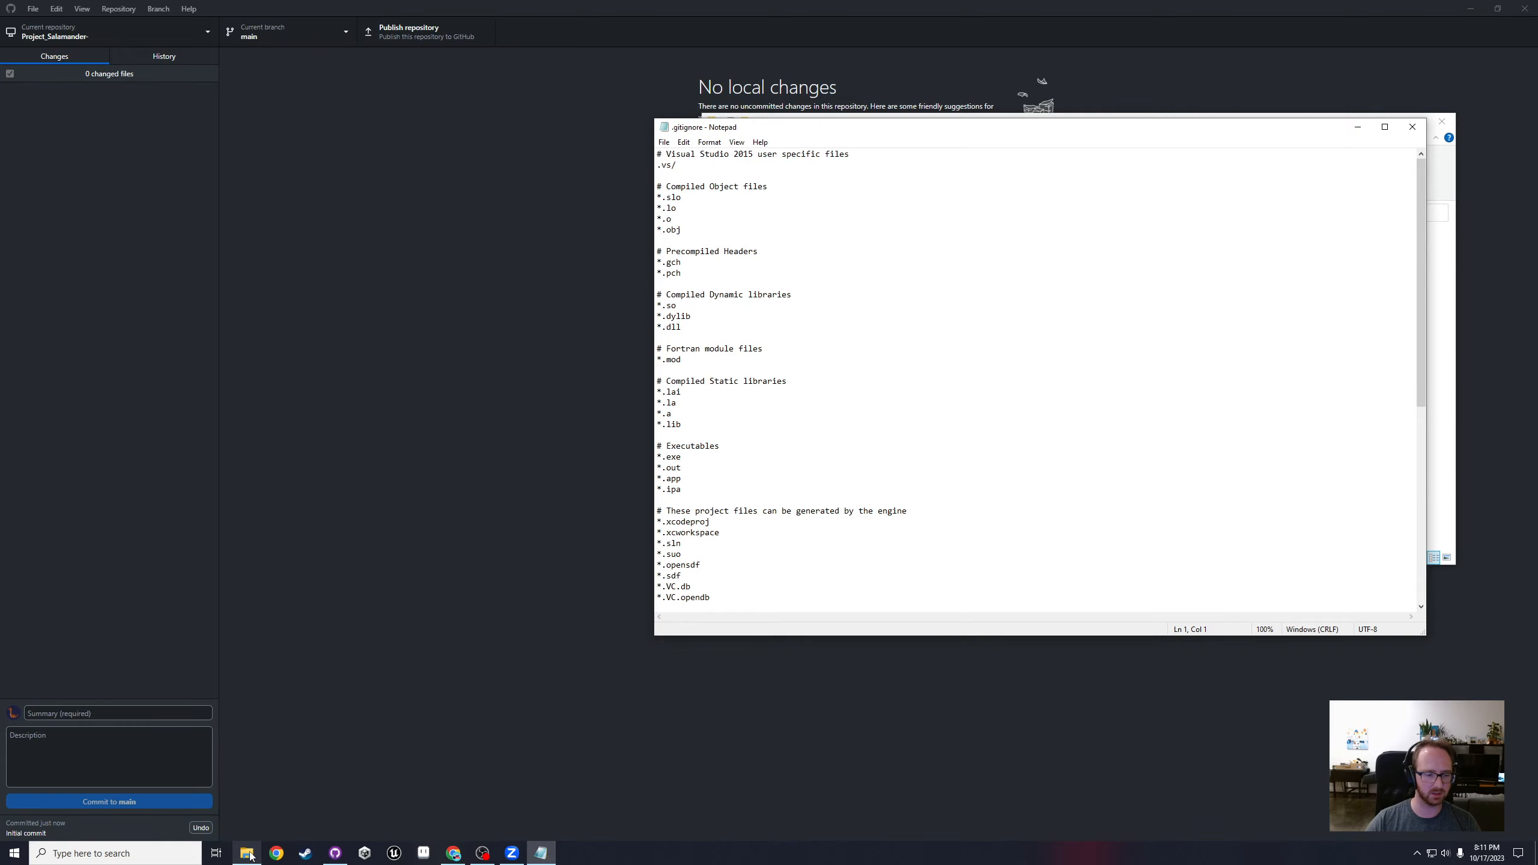
Step: Switch to Chrome and show the Your Repositories page on GitHub
{"action": "mouse_move", "coordinate": [451, 857]}
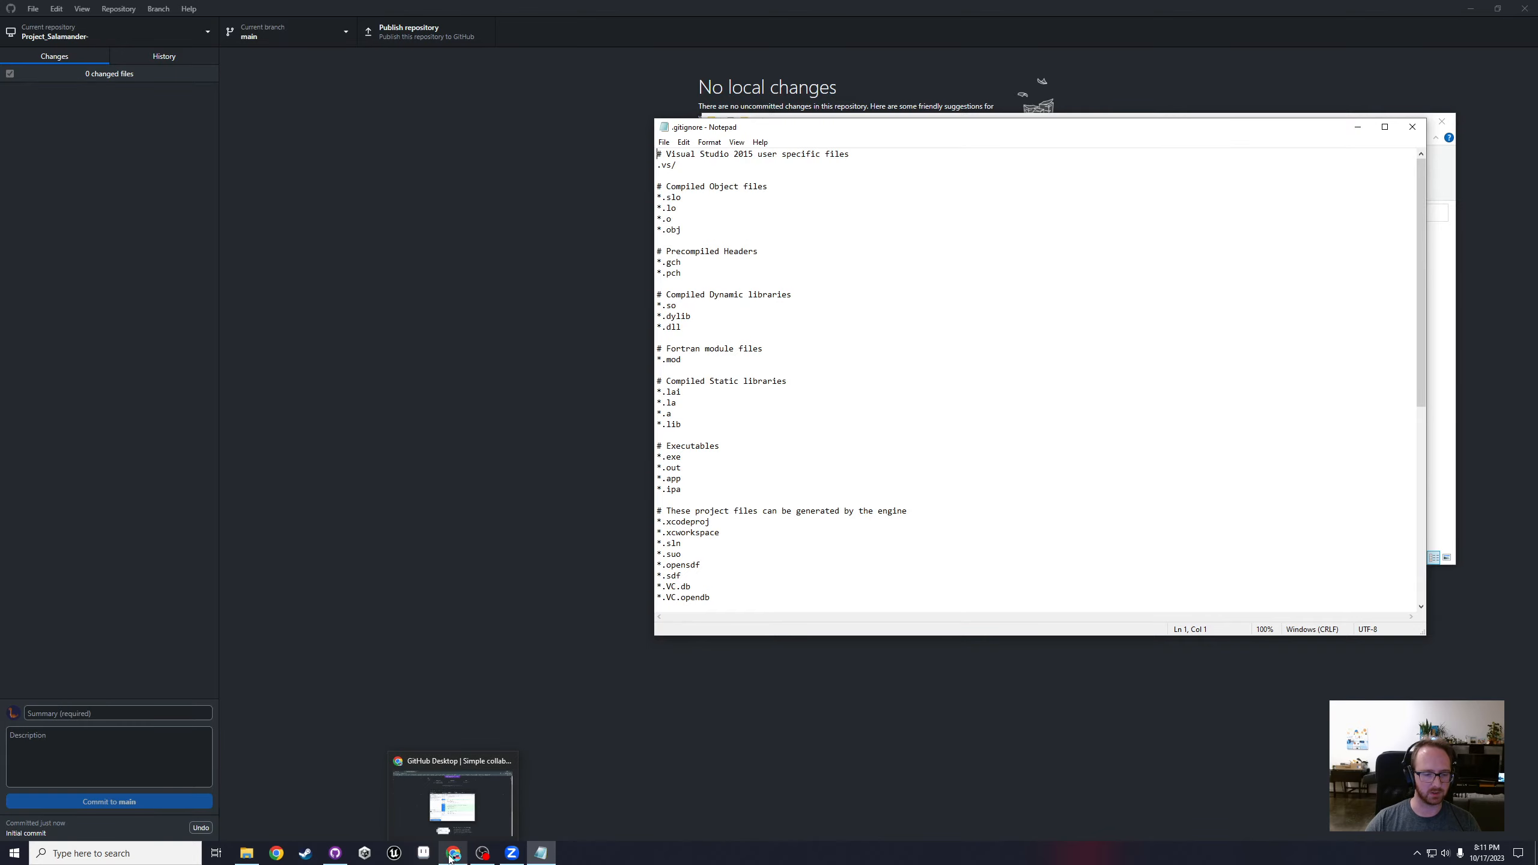
{"action": "left_click", "coordinate": [451, 810]}
{"action": "left_click", "coordinate": [83, 7]}
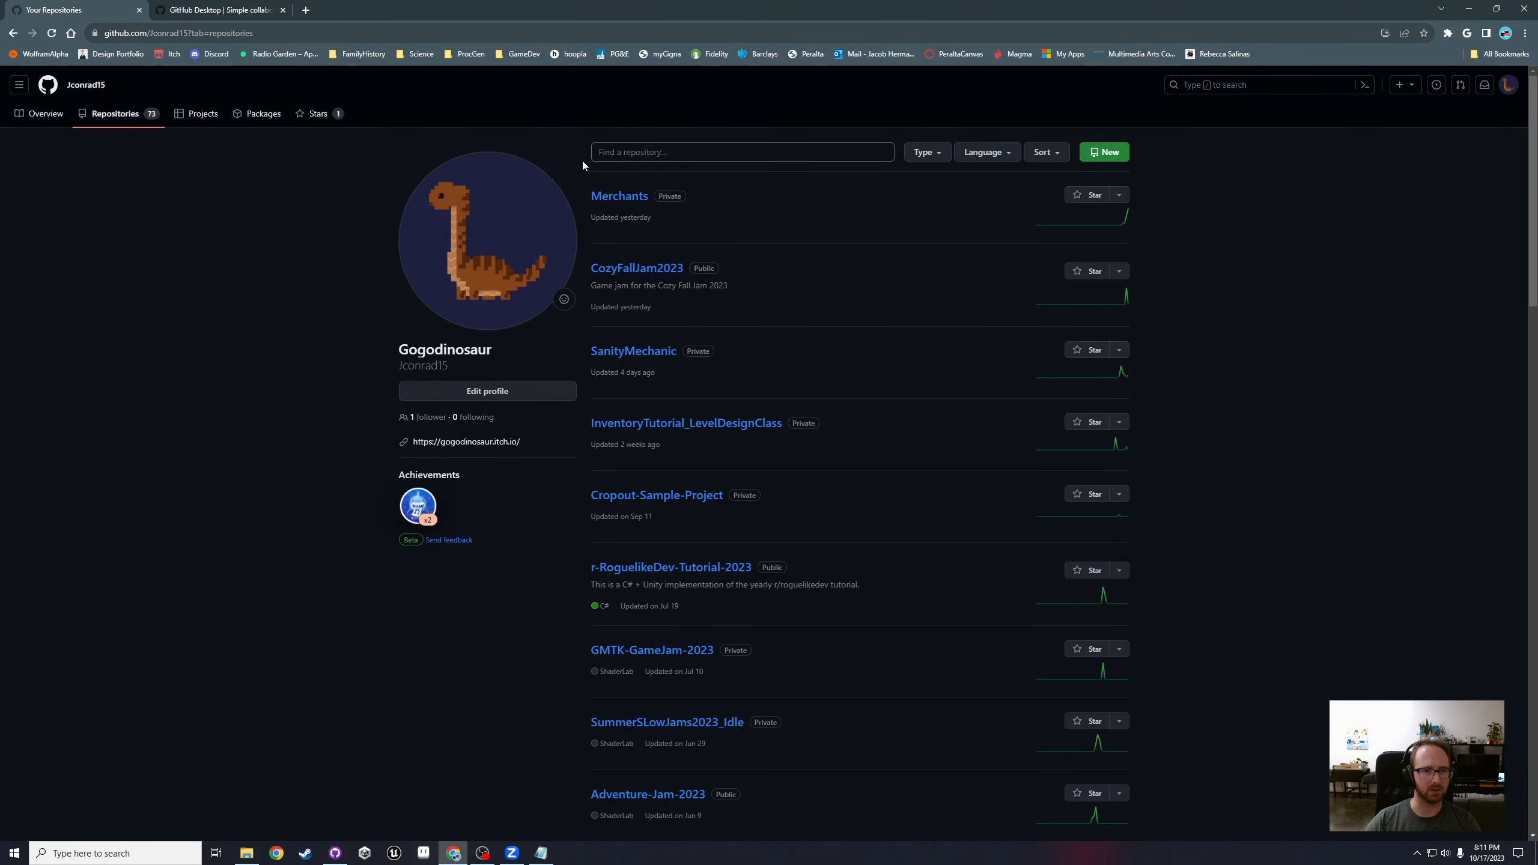
Step: Open the .gitignore file of the Merchants repository on GitHub and copy its entire contents, from the Visual Studio rules through **/DerivedDataCache/*
{"action": "left_click", "coordinate": [623, 197]}
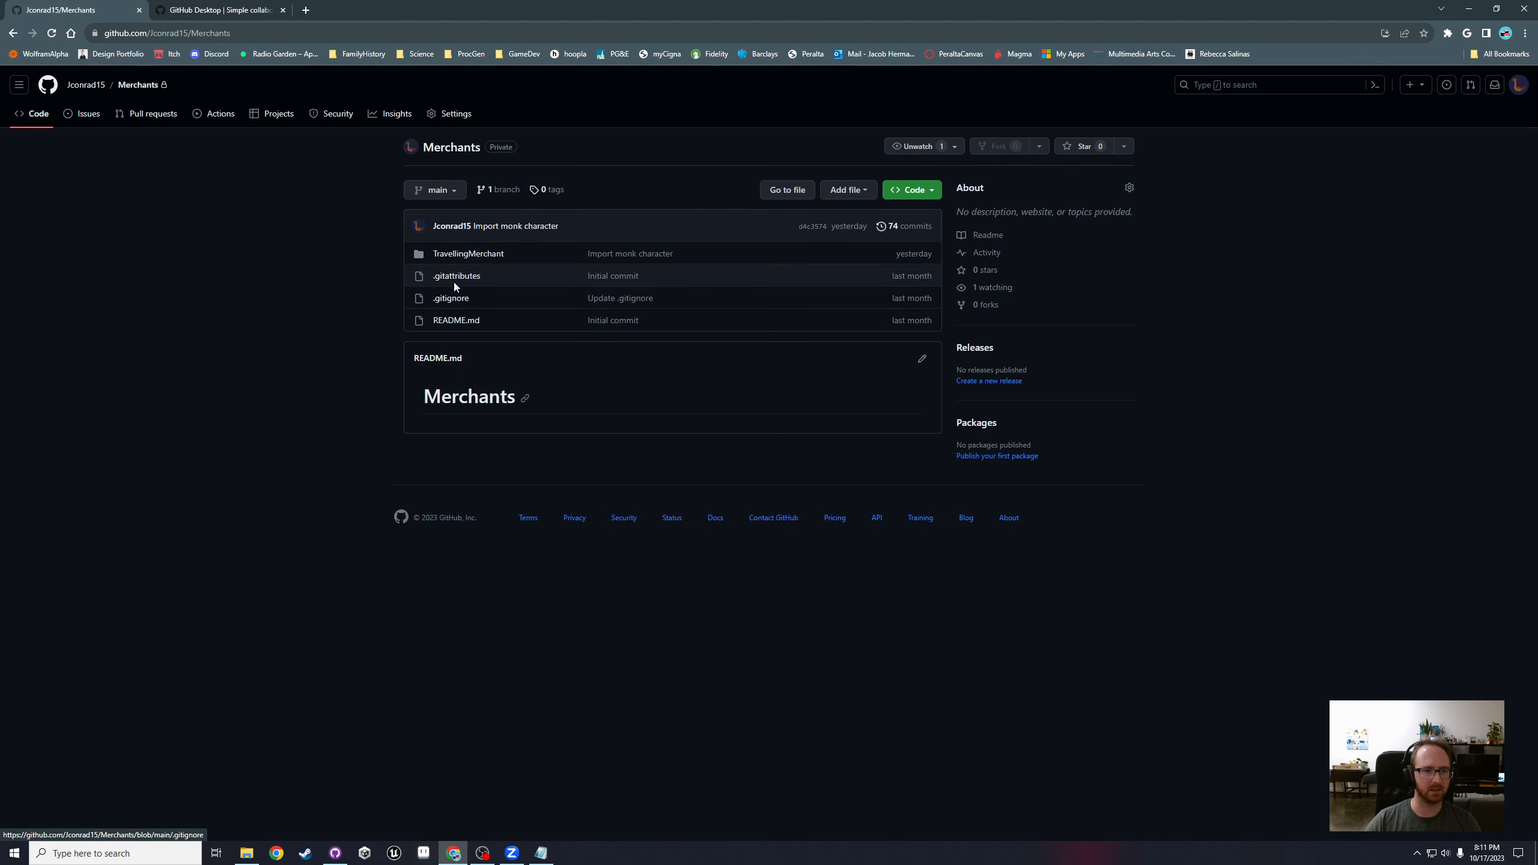
{"action": "left_click", "coordinate": [455, 298]}
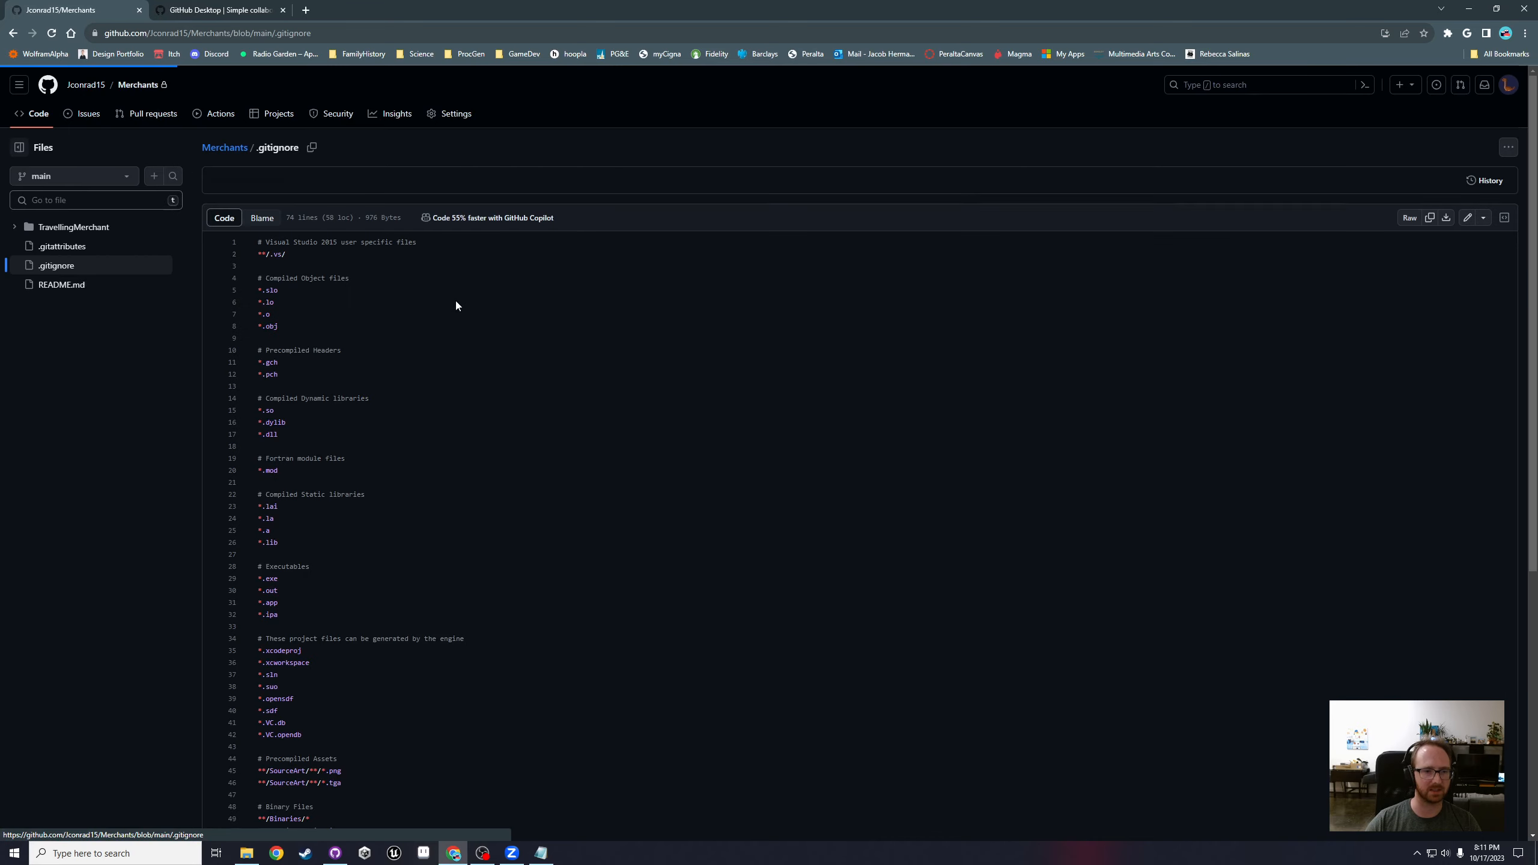
{"action": "left_click_drag", "start_coordinate": [259, 242], "coordinate": [358, 807]}
{"action": "scroll", "coordinate": [325, 375], "scroll_direction": "down", "scroll_amount": 5}
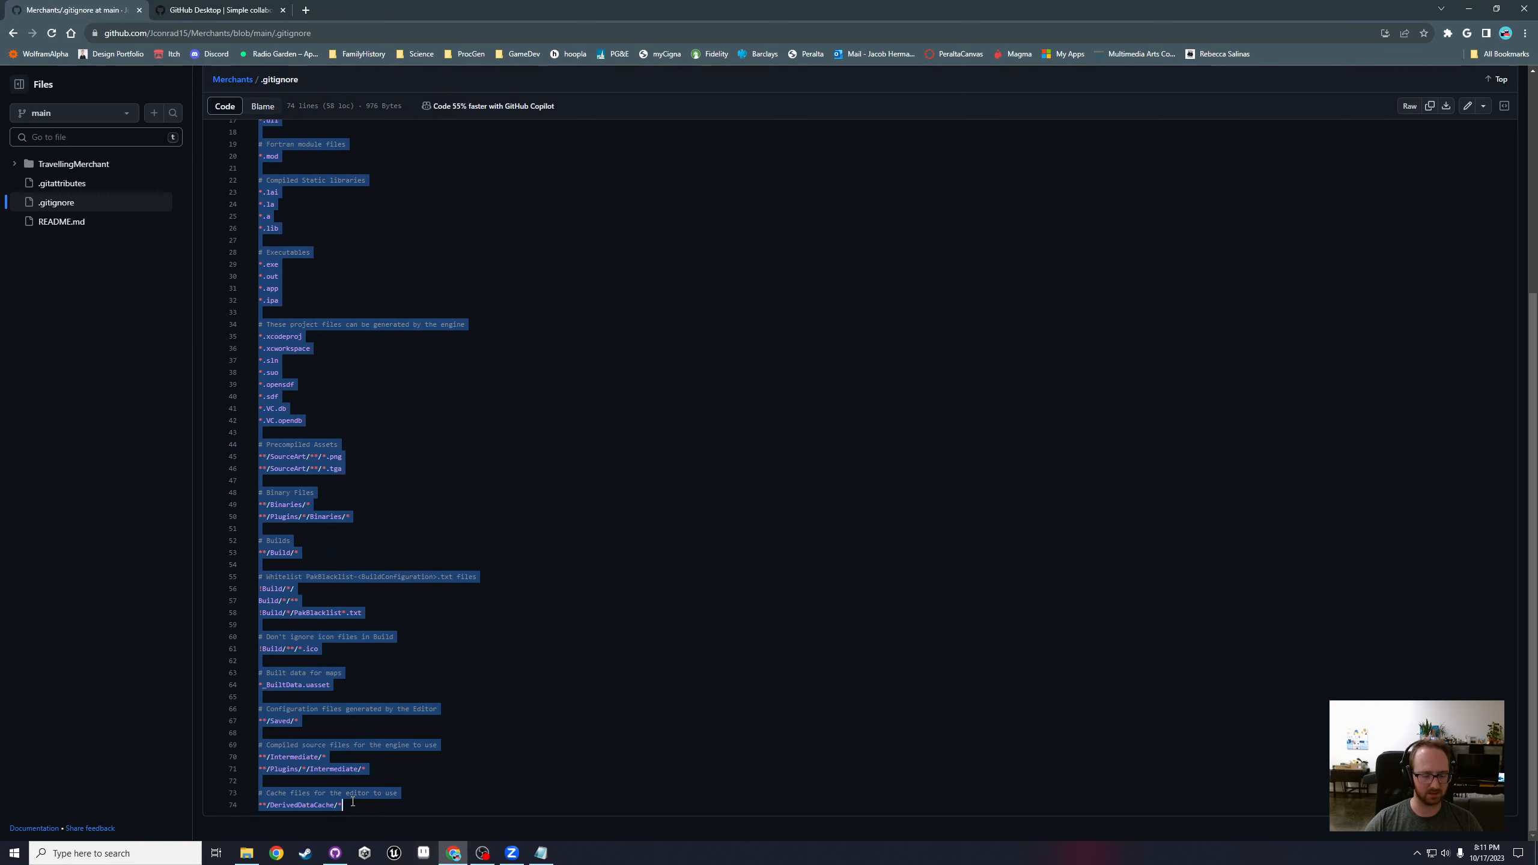
Step: Return to Notepad and replace all the text of Project_Salamander's .gitignore with the rules copied from the Merchants repository
{"action": "left_click", "coordinate": [1468, 8]}
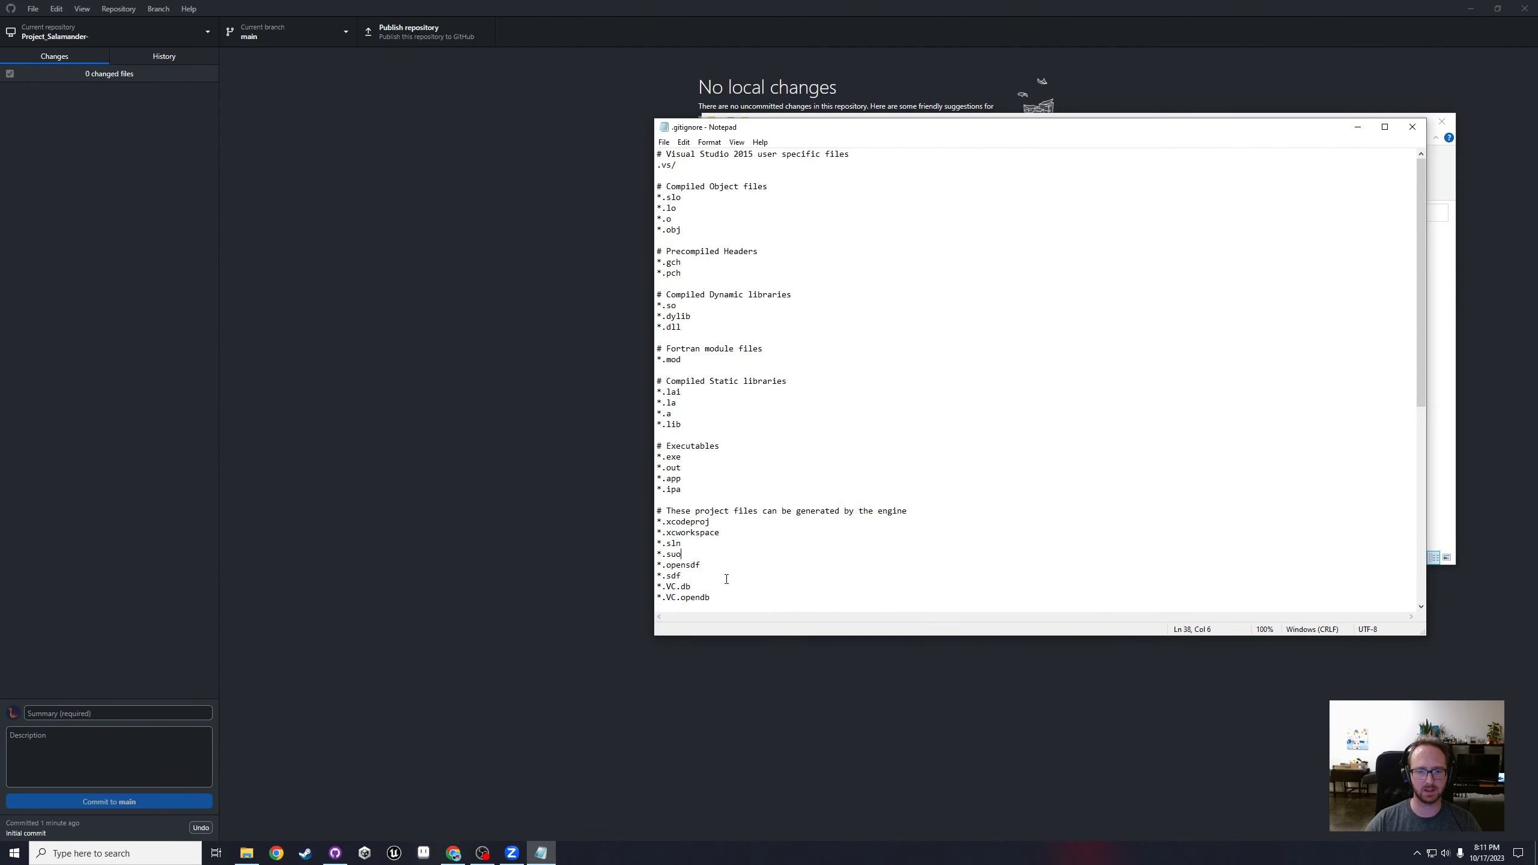
{"action": "scroll", "coordinate": [726, 579], "scroll_direction": "down", "scroll_amount": 10}
{"action": "left_click_drag", "start_coordinate": [805, 591], "coordinate": [657, 3]}
{"action": "key", "text": "BackSpace"}
{"action": "key", "text": "ctrl+v"}
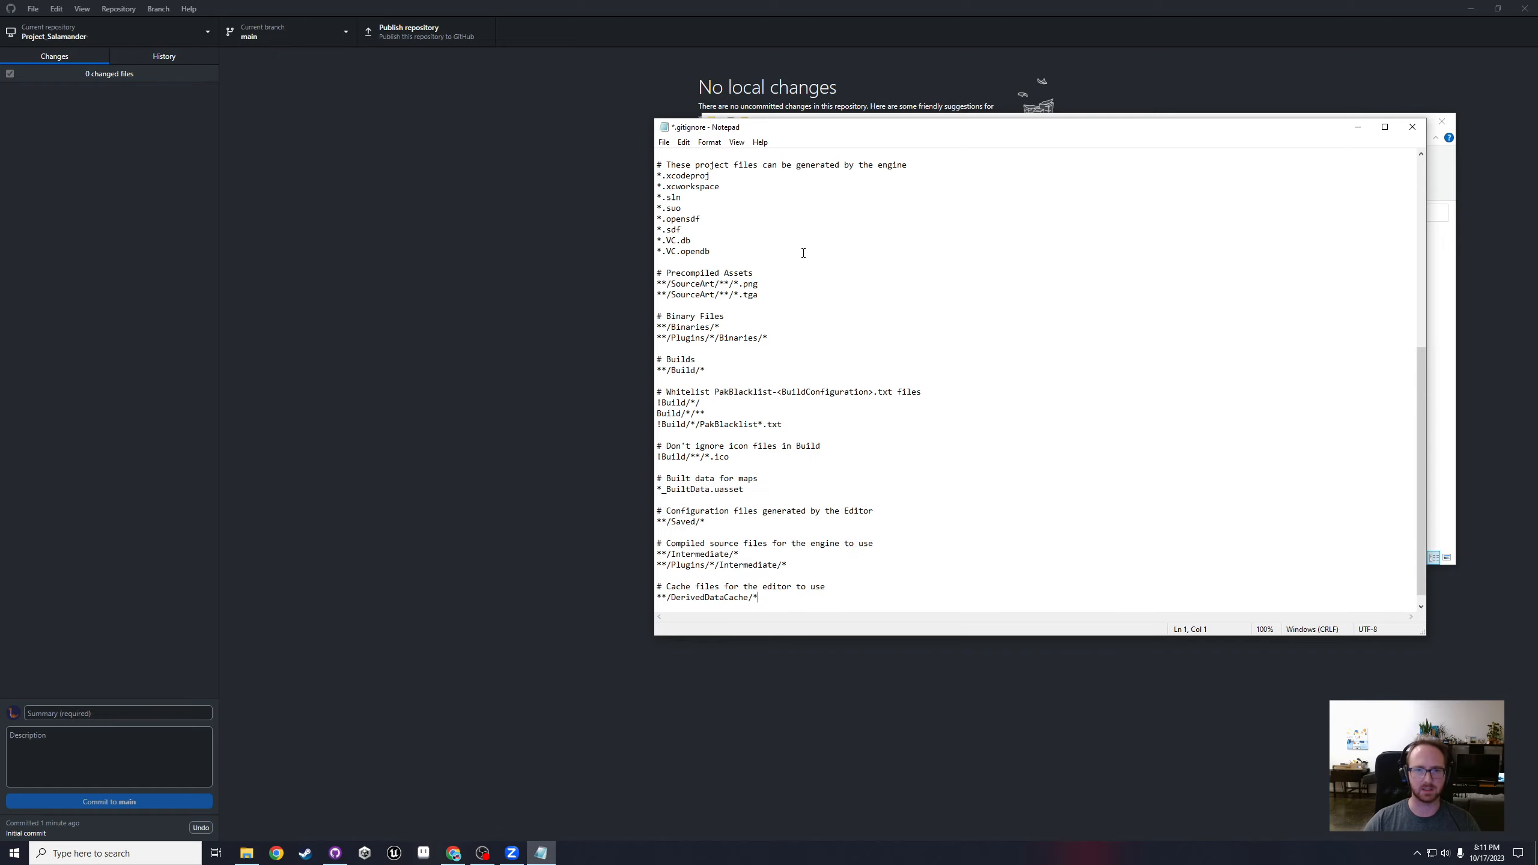
Step: Look over the pasted ignore rules, save the .gitignore file, and close it
{"action": "scroll", "coordinate": [809, 278], "scroll_direction": "up", "scroll_amount": 5}
{"action": "scroll", "coordinate": [808, 277], "scroll_direction": "up", "scroll_amount": 6}
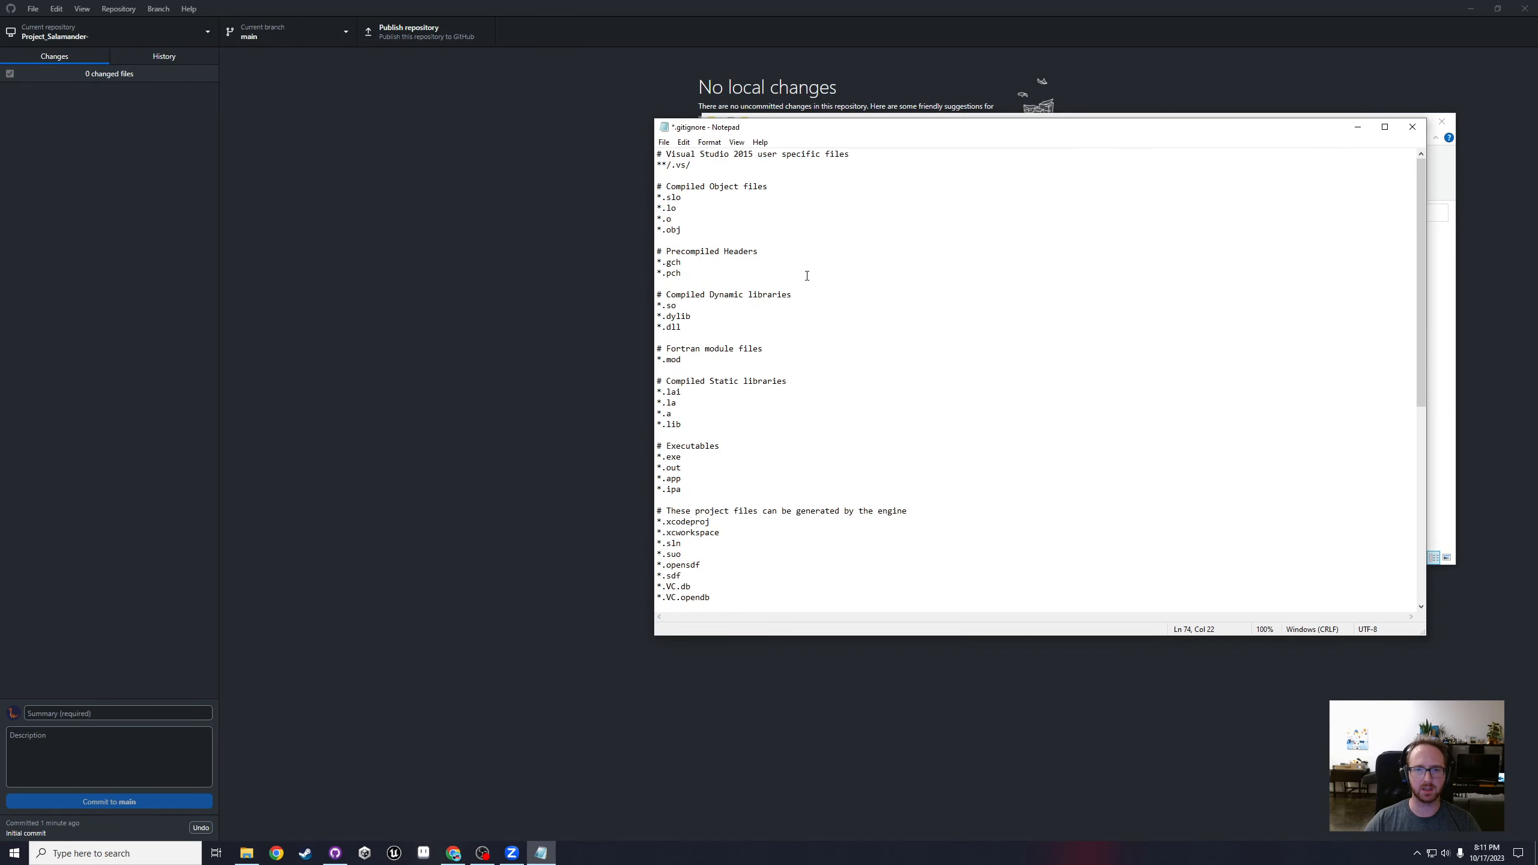
{"action": "scroll", "coordinate": [806, 276], "scroll_direction": "down", "scroll_amount": 11}
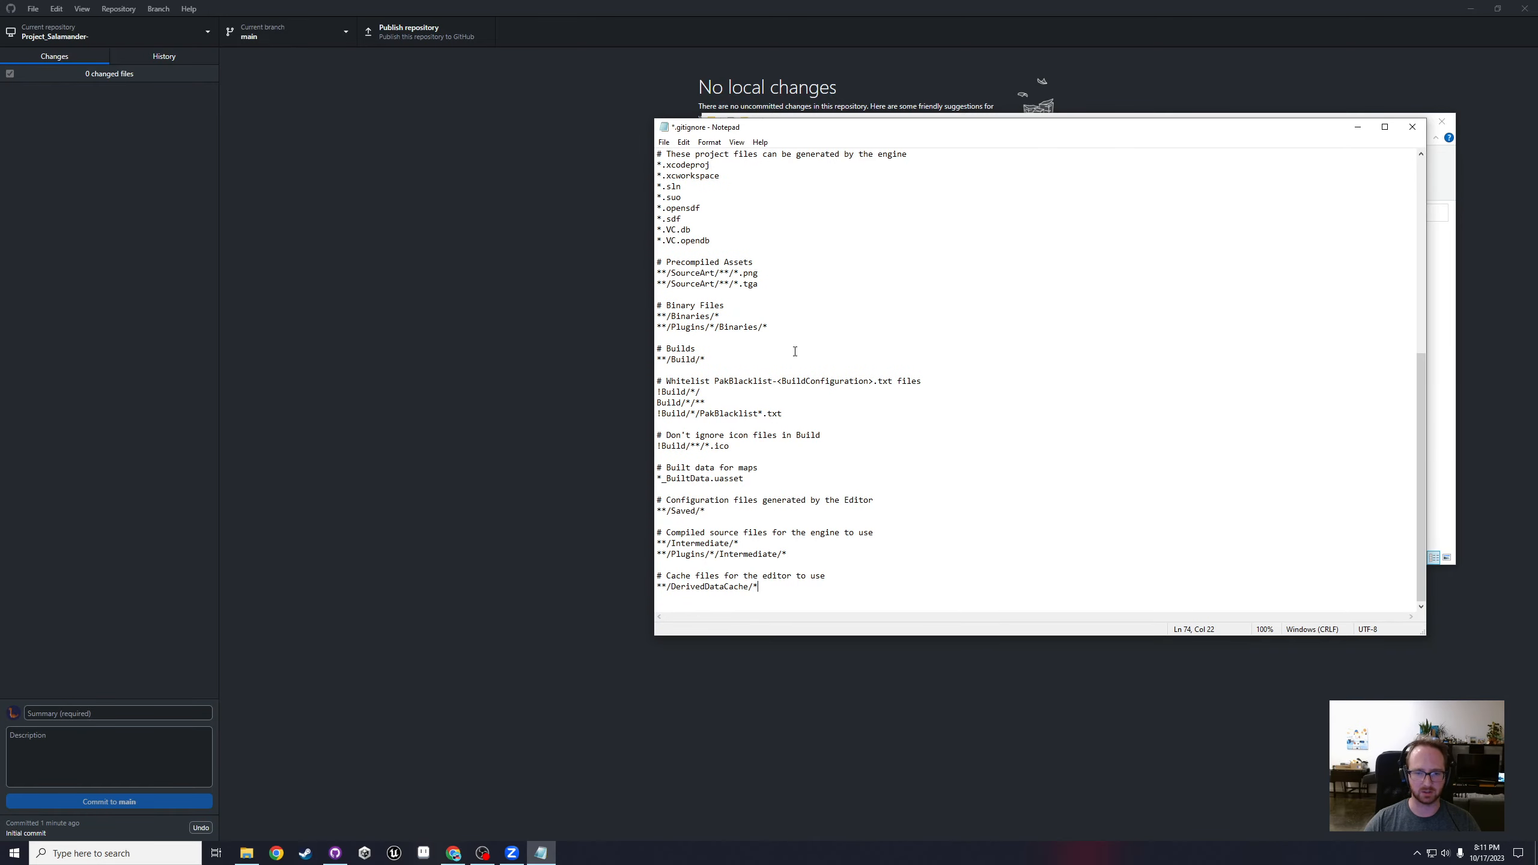
{"action": "left_click", "coordinate": [830, 343]}
{"action": "key", "text": "ctrl+s"}
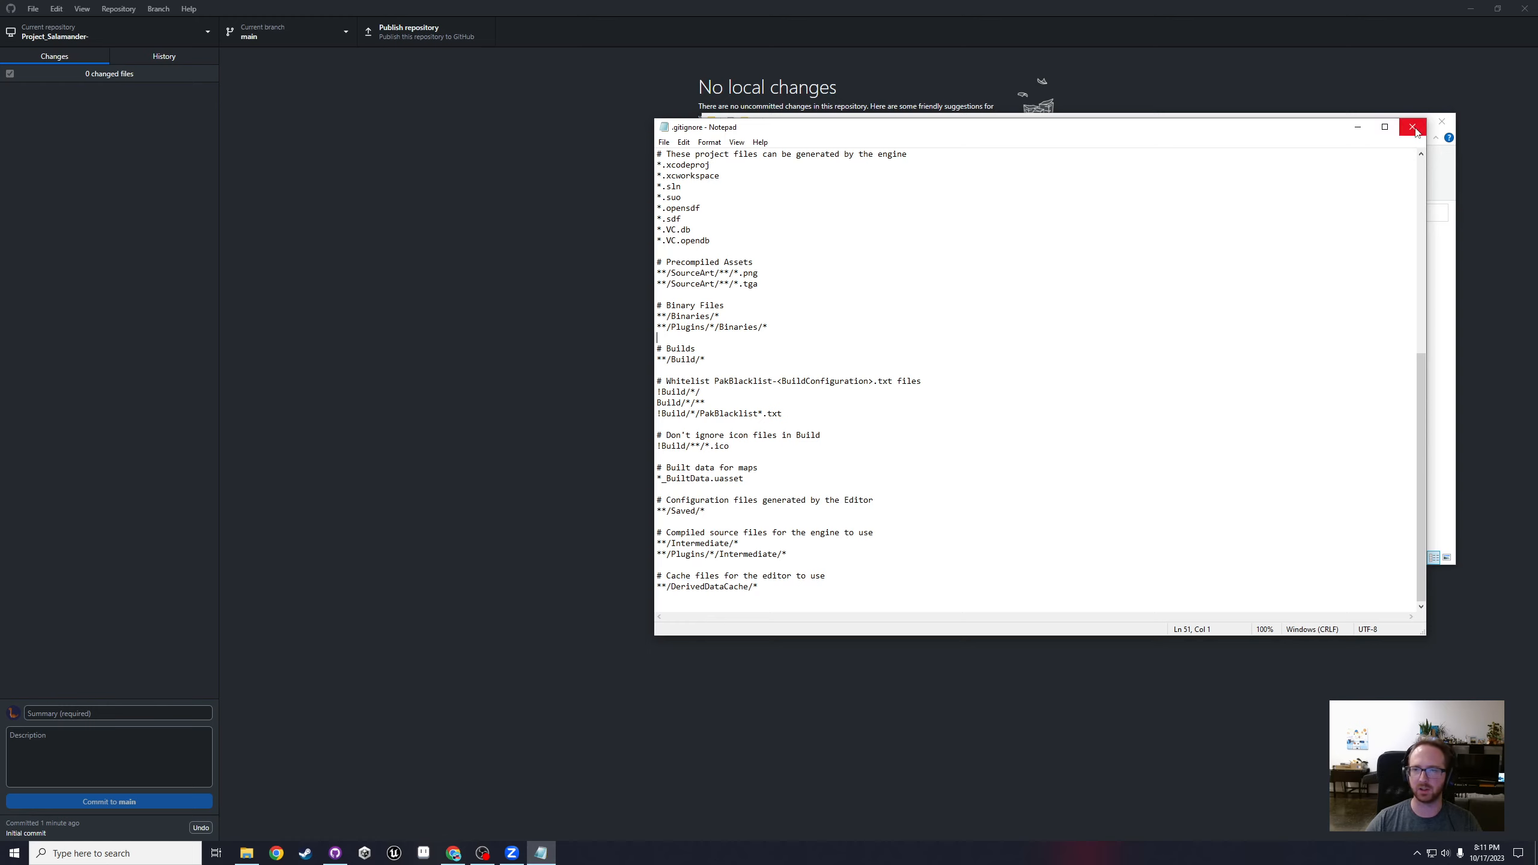
{"action": "scroll", "coordinate": [1225, 258], "scroll_direction": "up", "scroll_amount": 4}
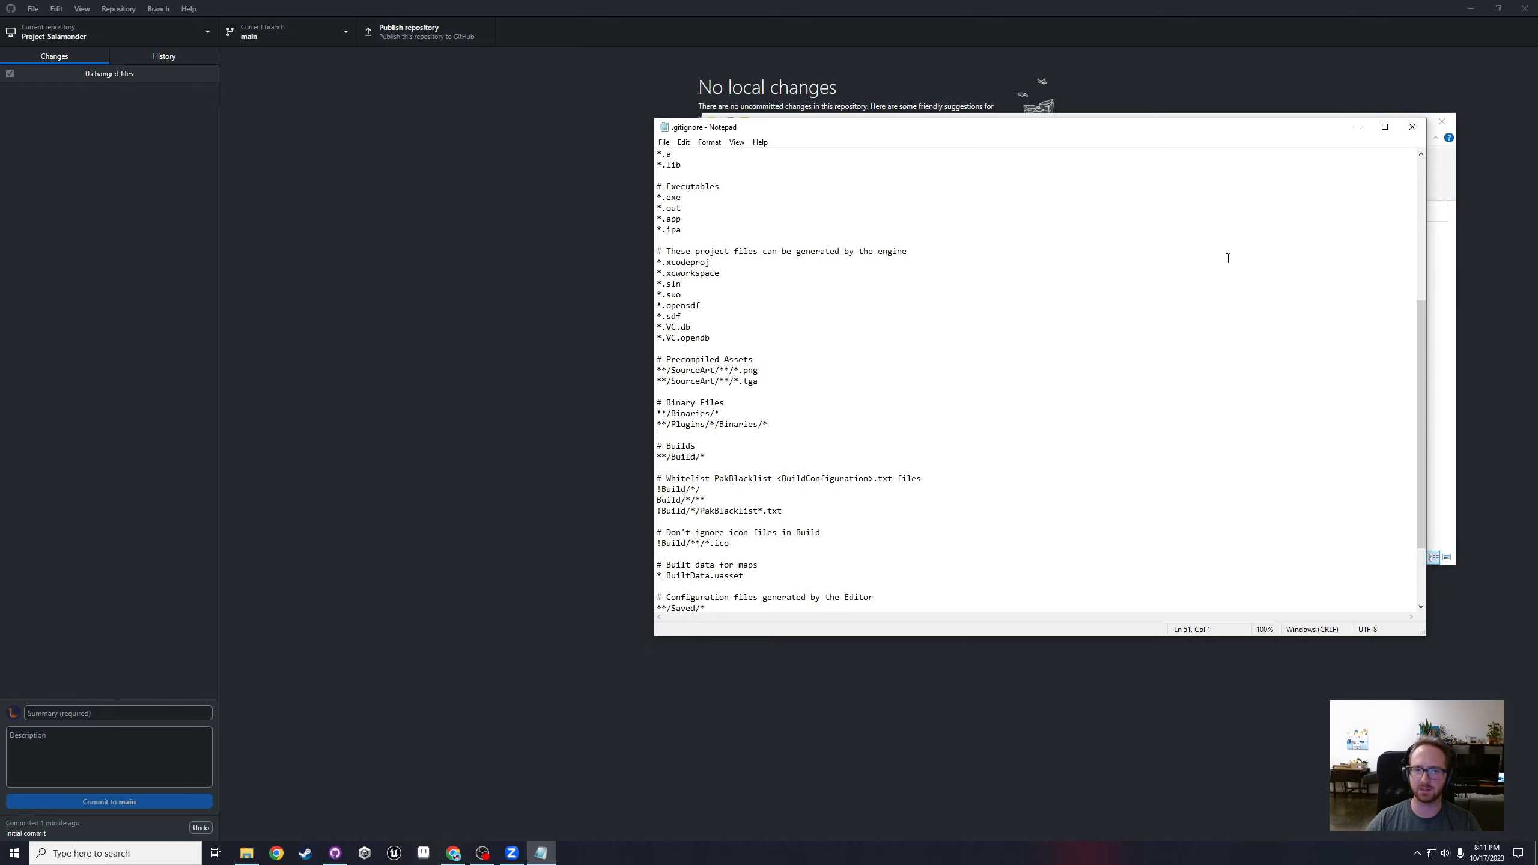
{"action": "left_click", "coordinate": [1412, 128]}
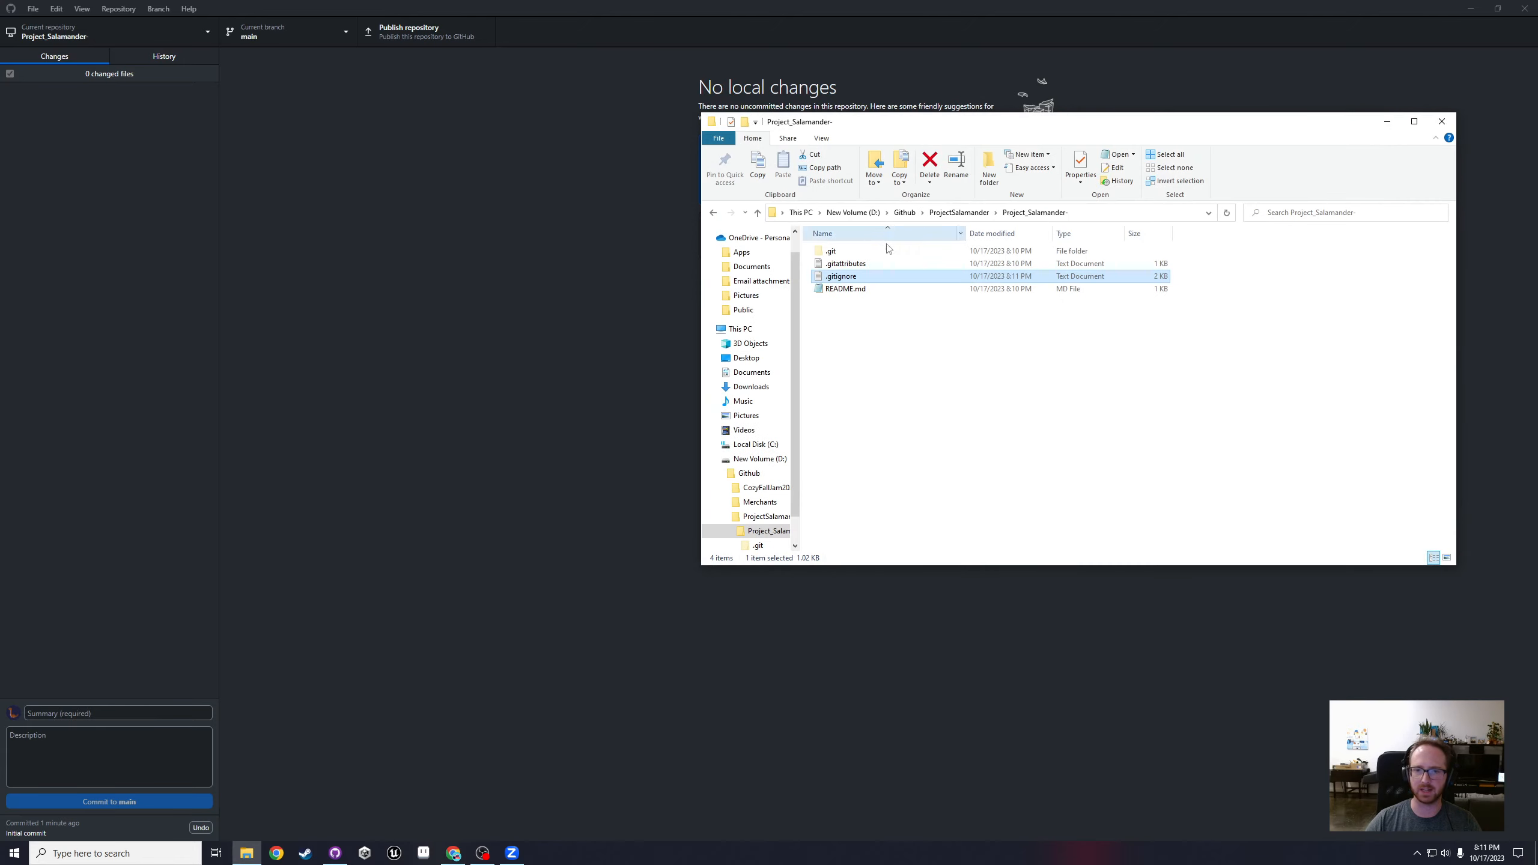
Step: Add the line "# Title" below the heading in README.md, save the file, and close it along with File Explorer
{"action": "left_click", "coordinate": [874, 324]}
{"action": "double_click", "coordinate": [869, 289]}
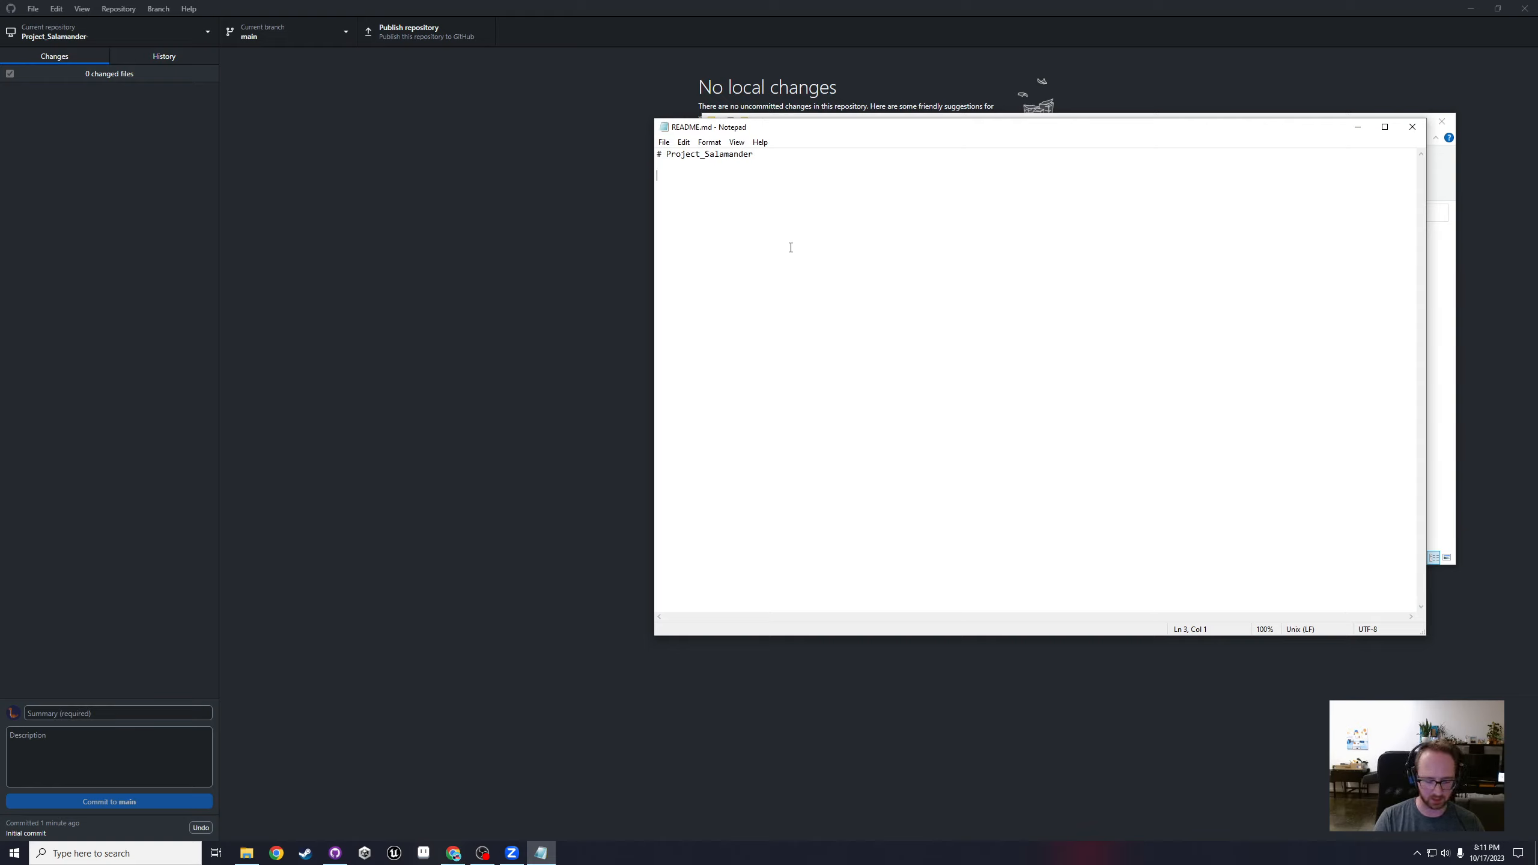
{"action": "type", "text": "#"}
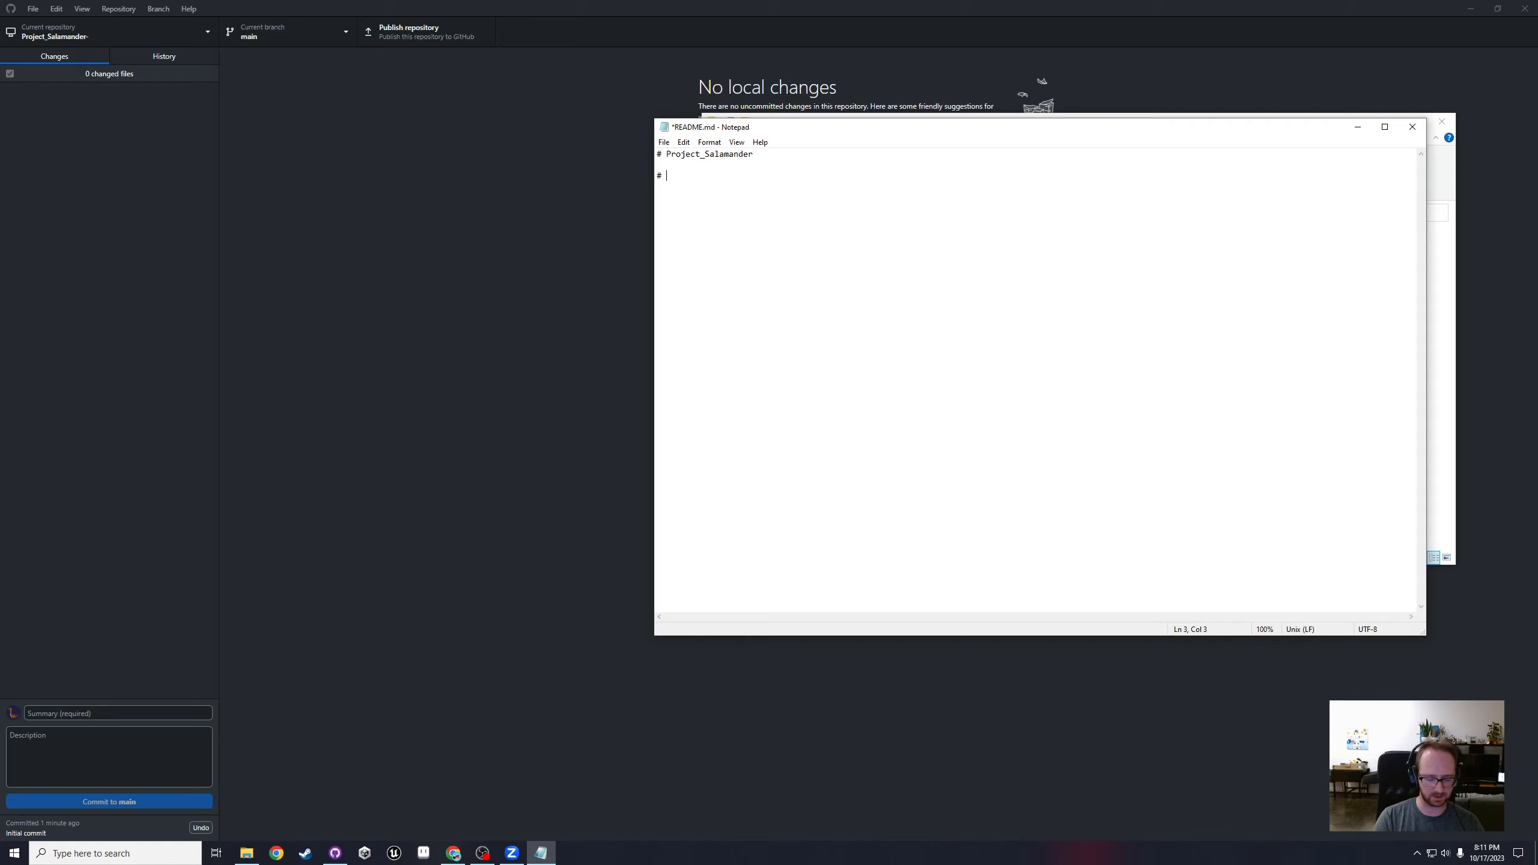
{"action": "type", "text": " Title"}
{"action": "key", "text": "BackSpace"}
{"action": "key", "text": "BackSpace"}
{"action": "key", "text": "BackSpace"}
{"action": "key", "text": "BackSpace"}
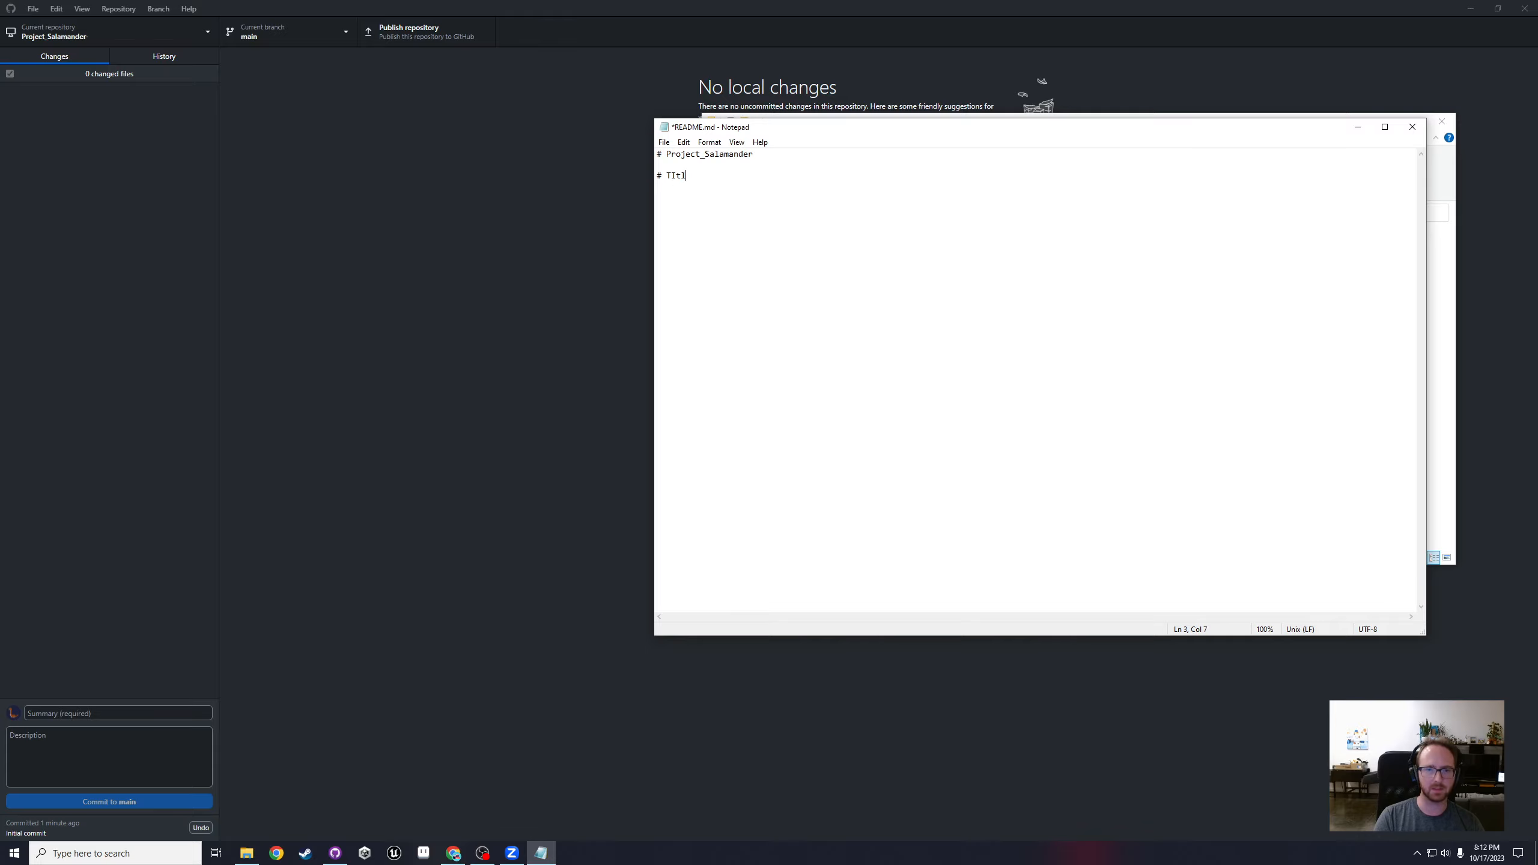
{"action": "type", "text": "itle"}
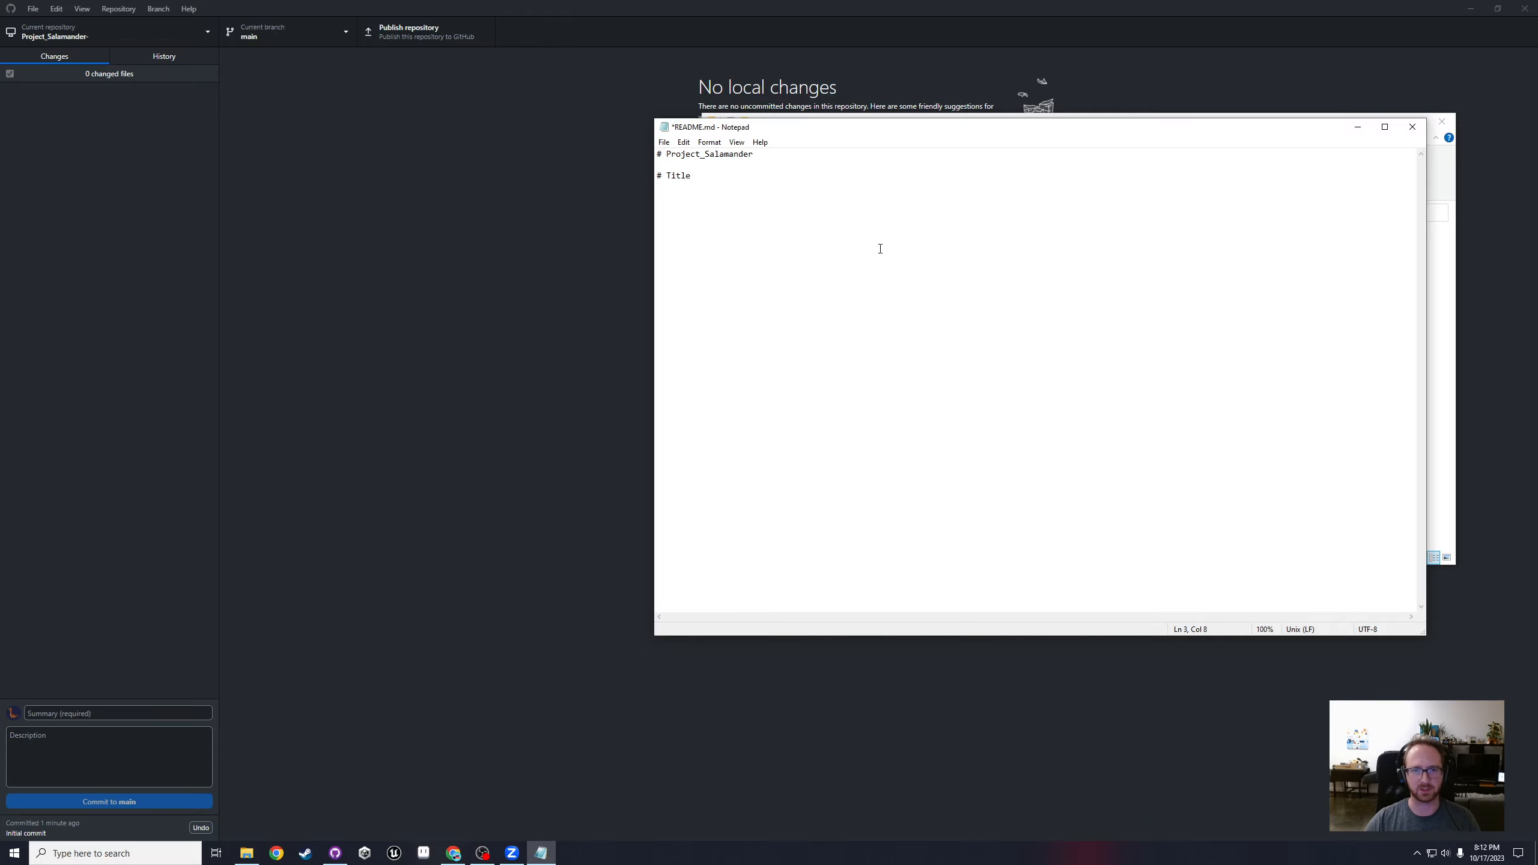
{"action": "key", "text": "ctrl+s"}
{"action": "left_click", "coordinate": [1412, 126]}
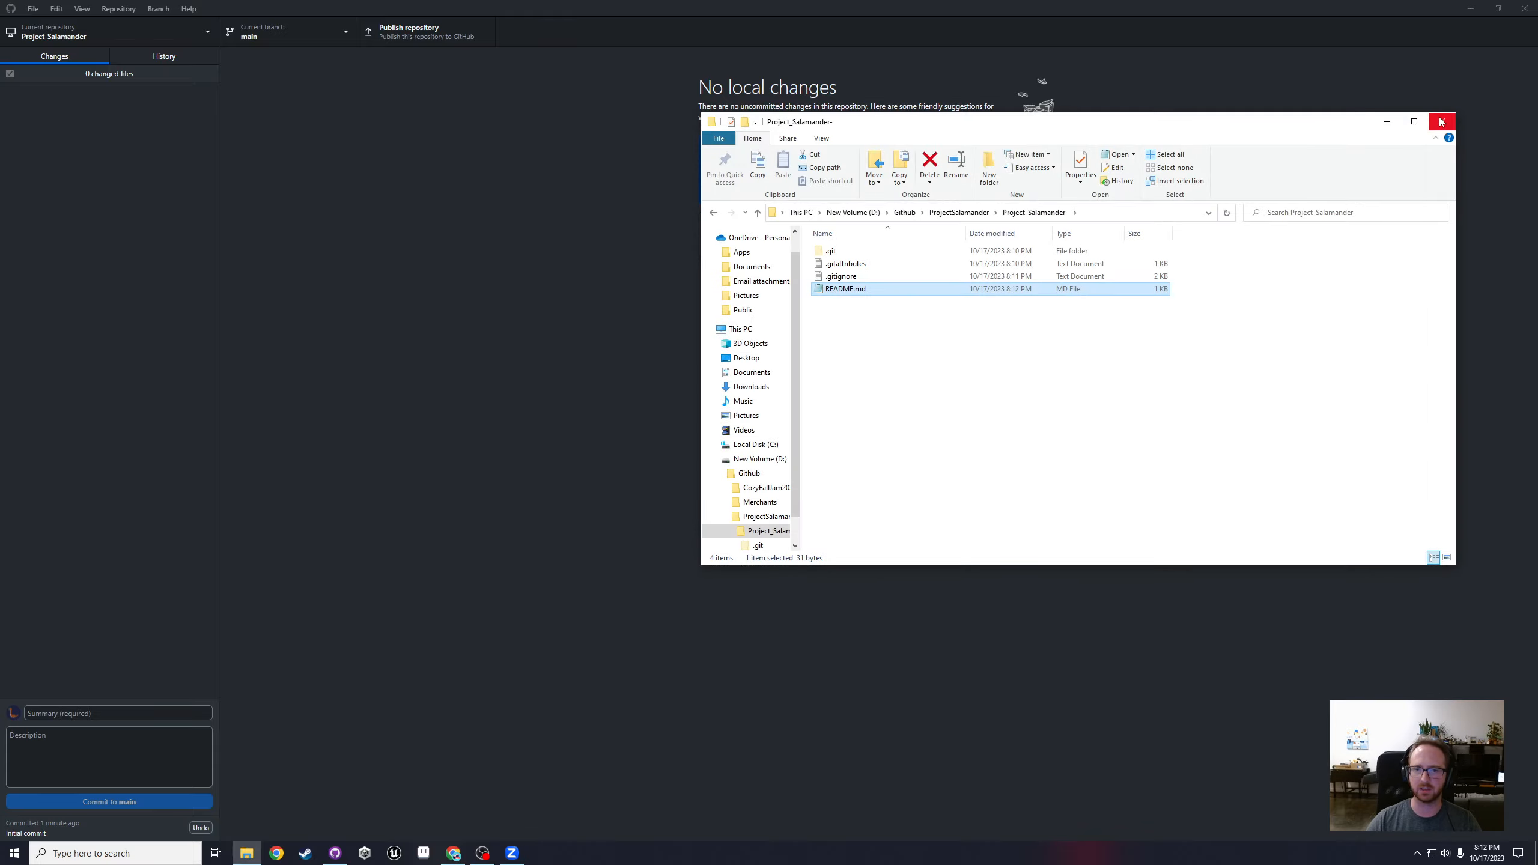
{"action": "left_click", "coordinate": [1441, 121]}
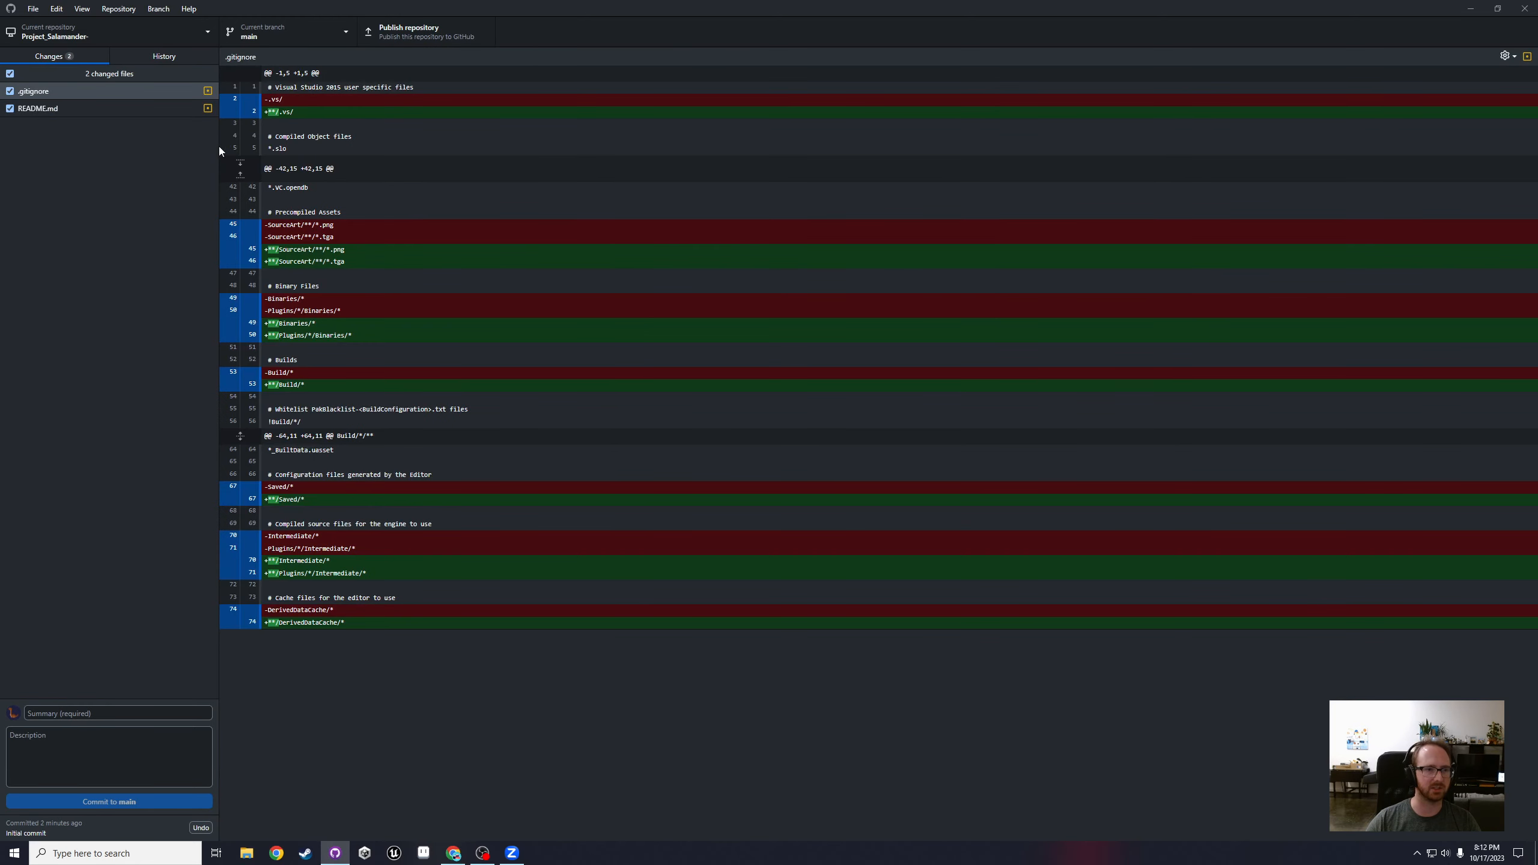
Step: Review the uncommitted changes to .gitignore and README.md in GitHub Desktop
{"action": "left_click", "coordinate": [24, 92]}
{"action": "left_click", "coordinate": [36, 109]}
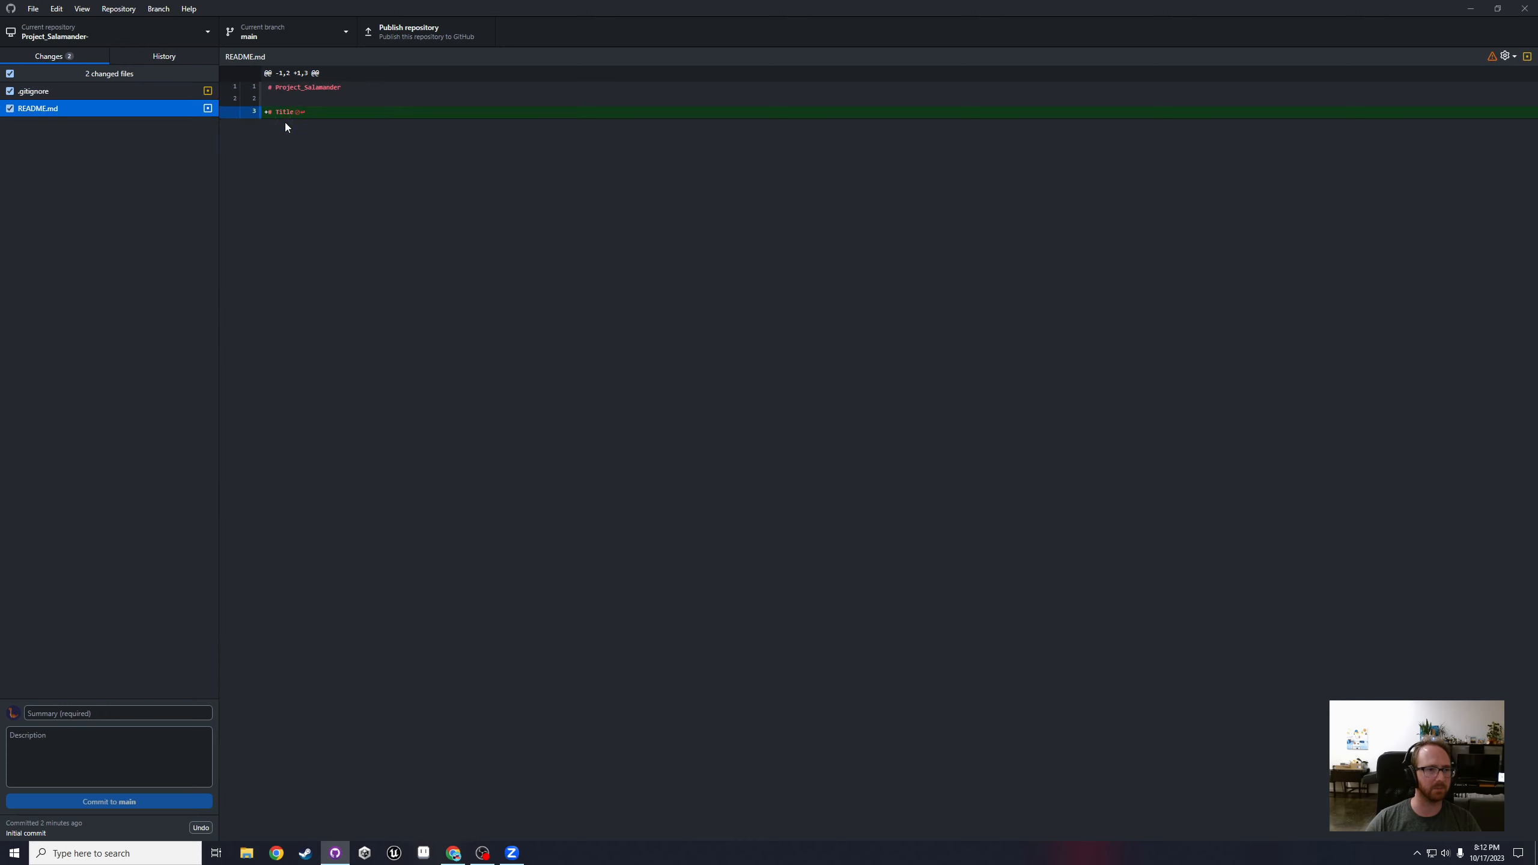
{"action": "left_click", "coordinate": [122, 92]}
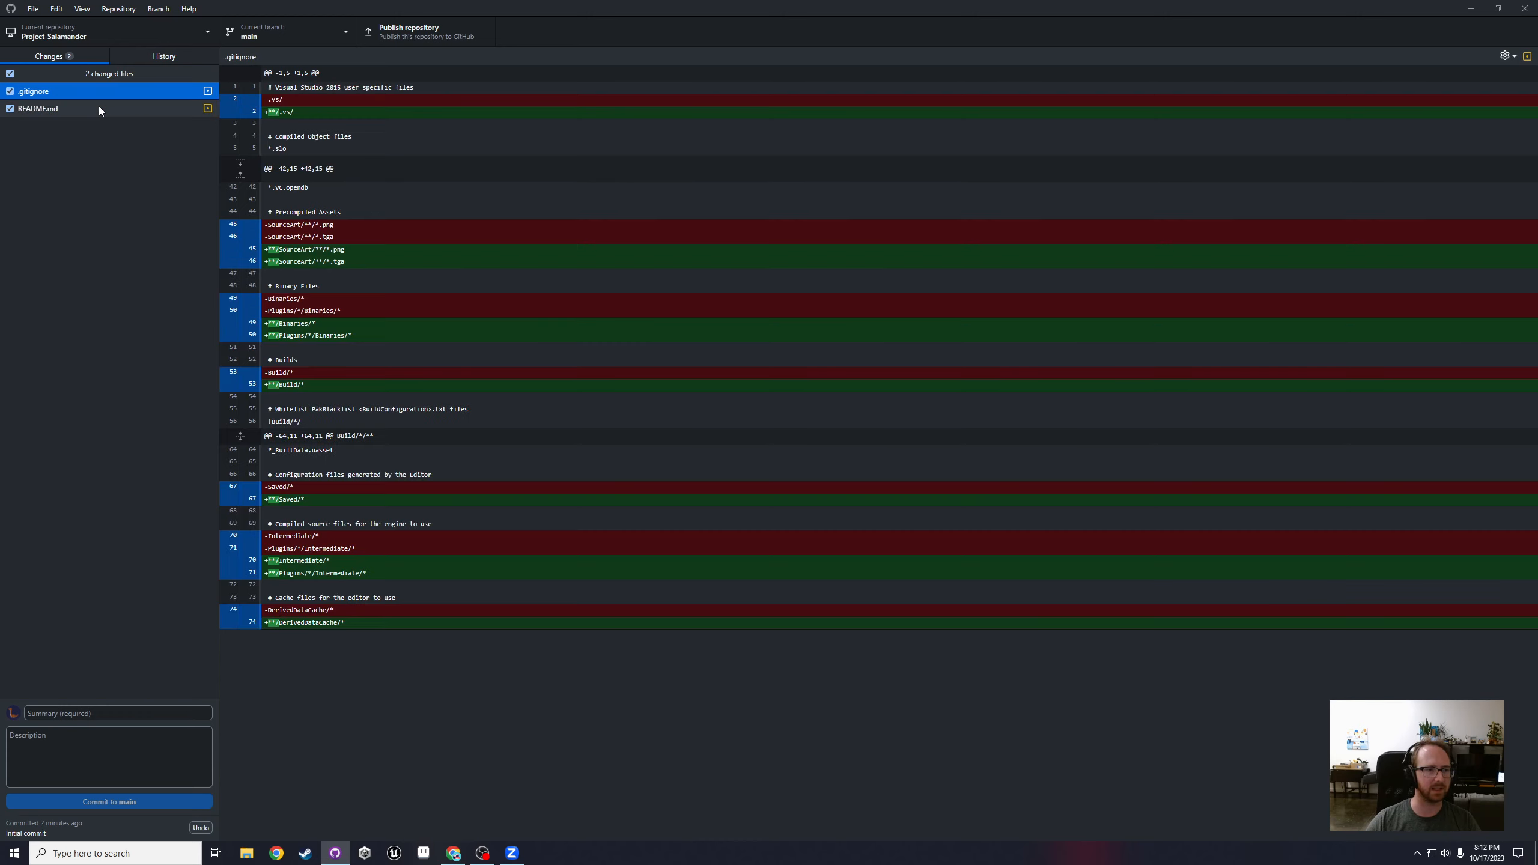
{"action": "left_click", "coordinate": [98, 107]}
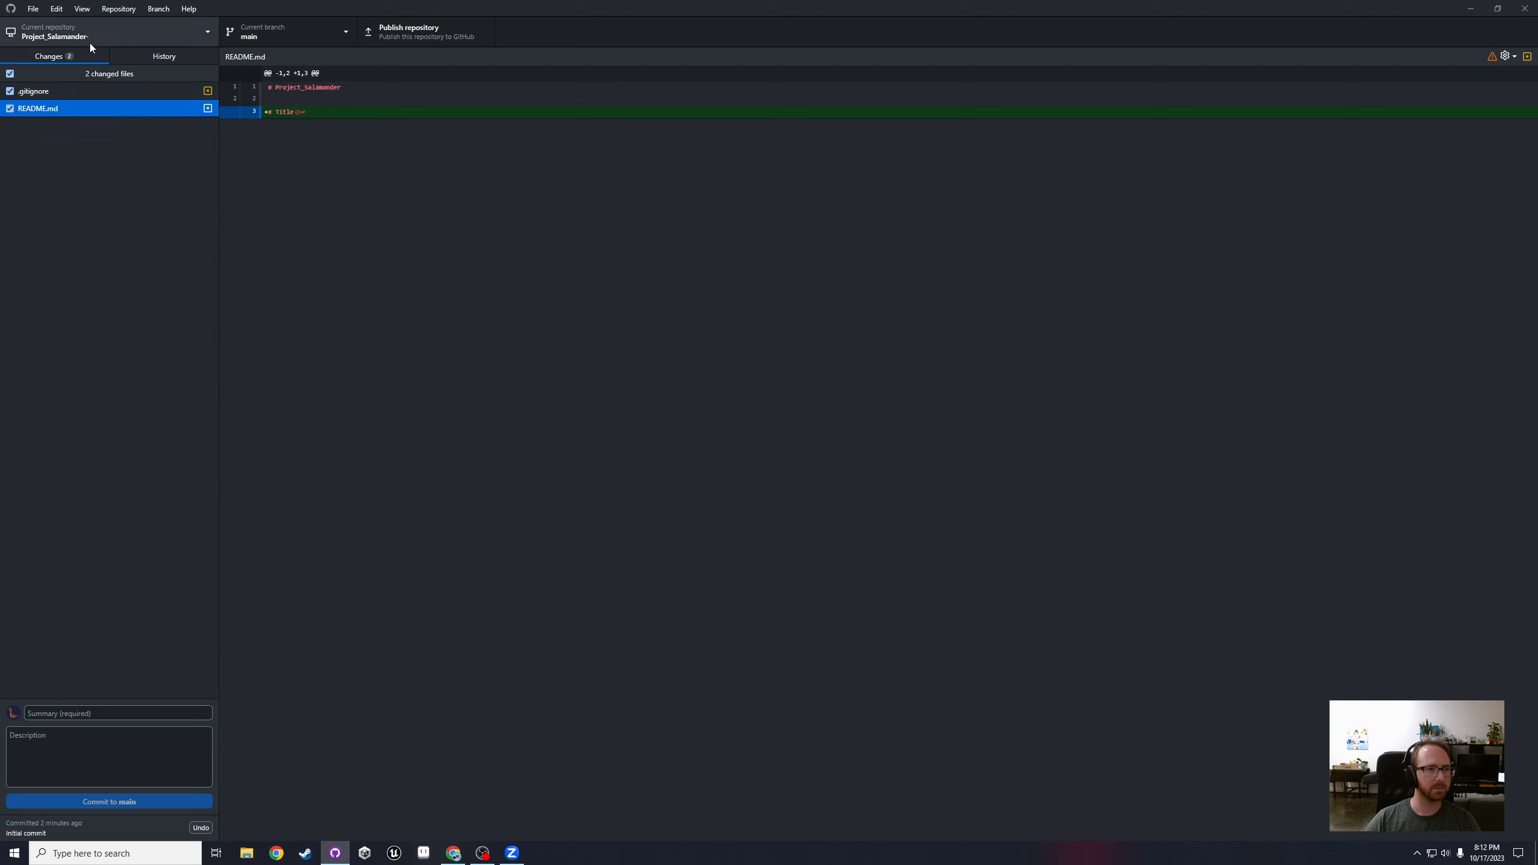
Step: Commit both changed files to main with the summary "Initial GitHub Project files"
{"action": "left_click", "coordinate": [82, 712]}
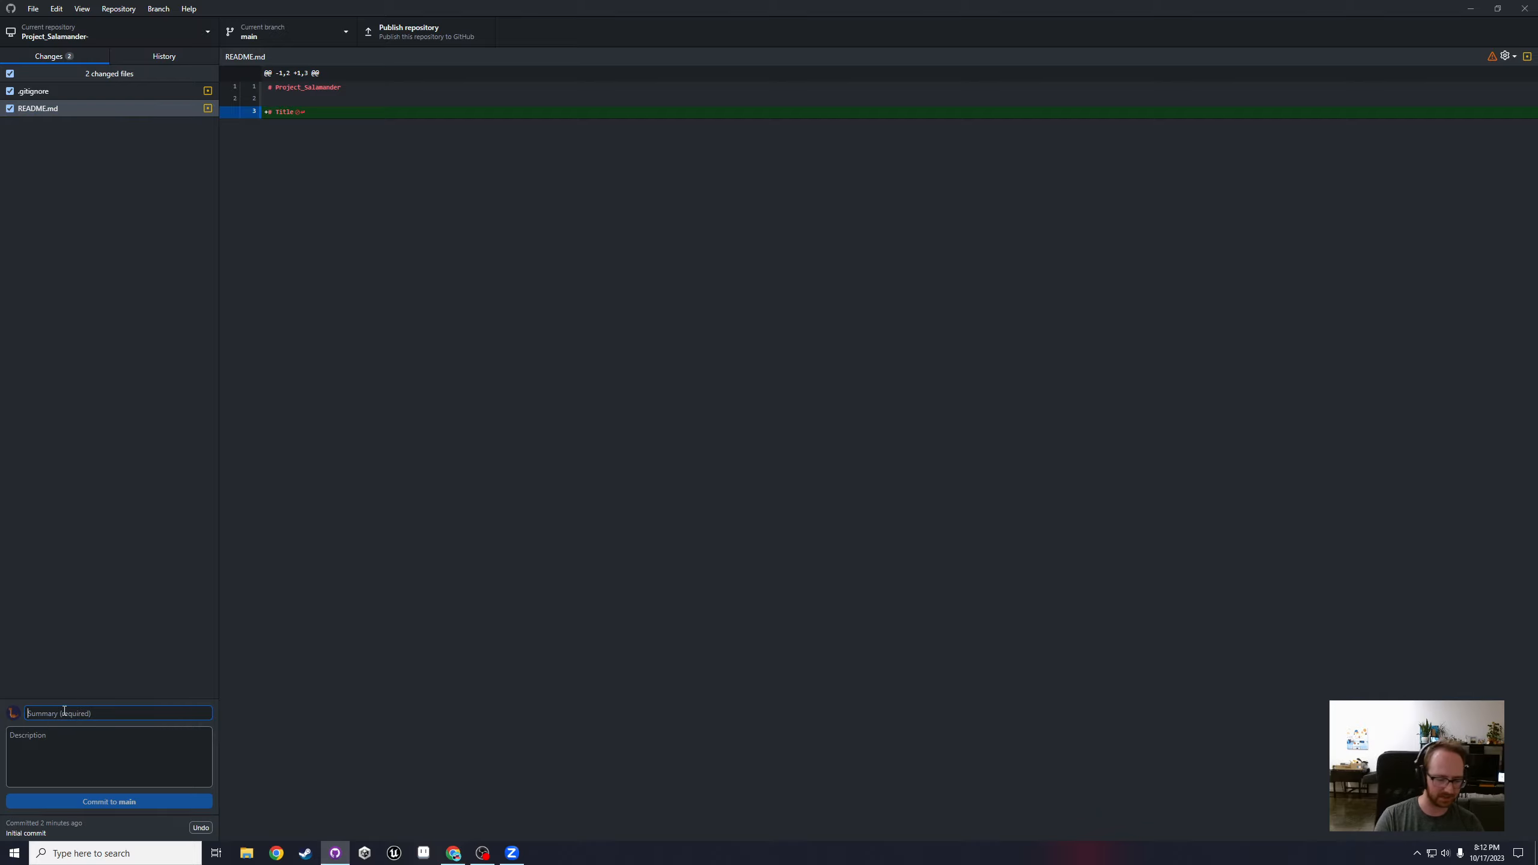
{"action": "type", "text": "Initial"}
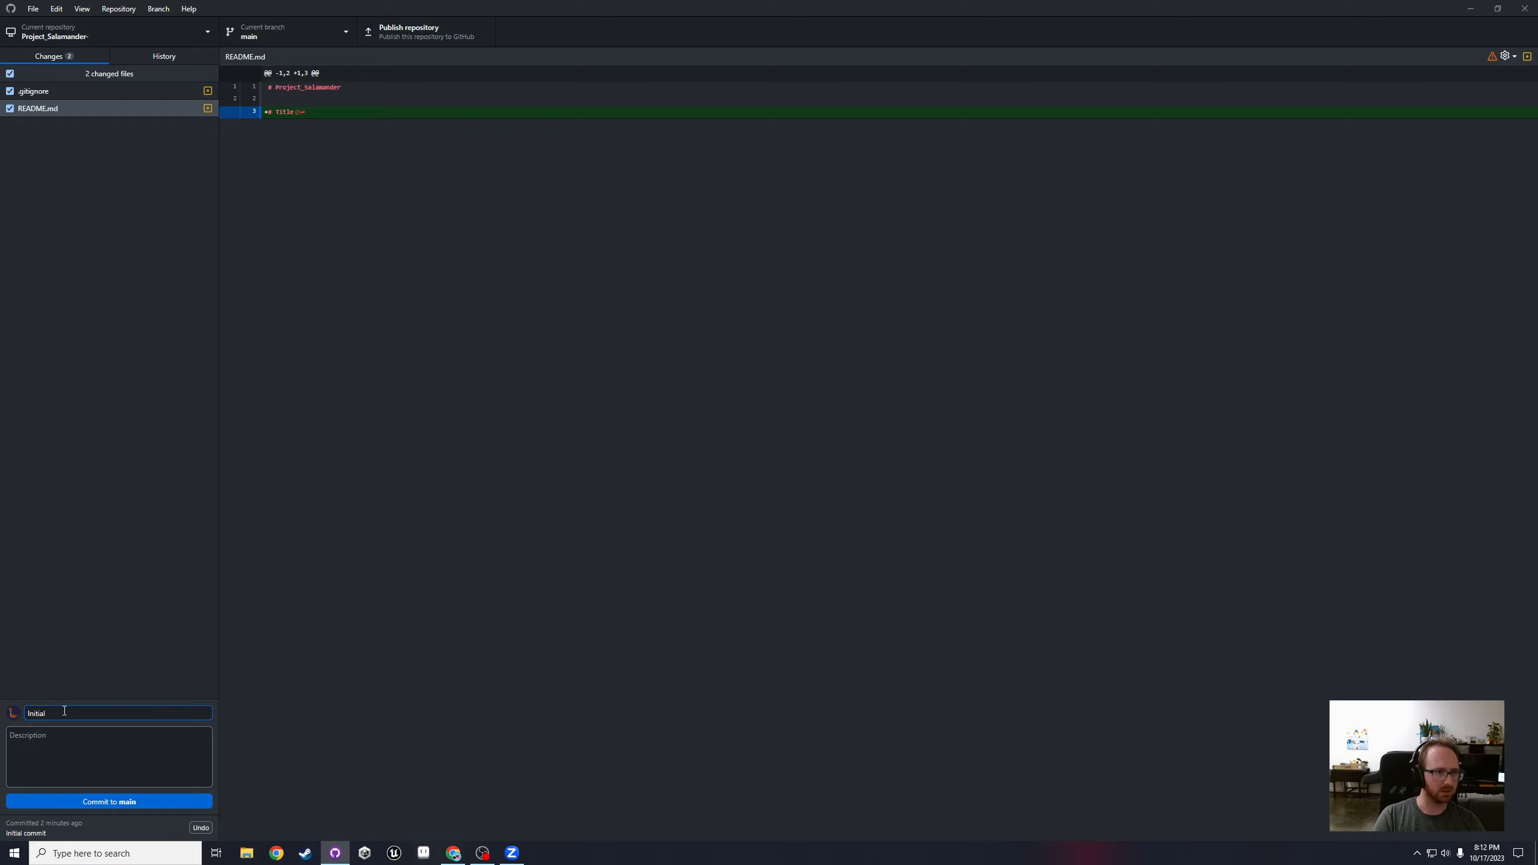
{"action": "type", "text": " gi"}
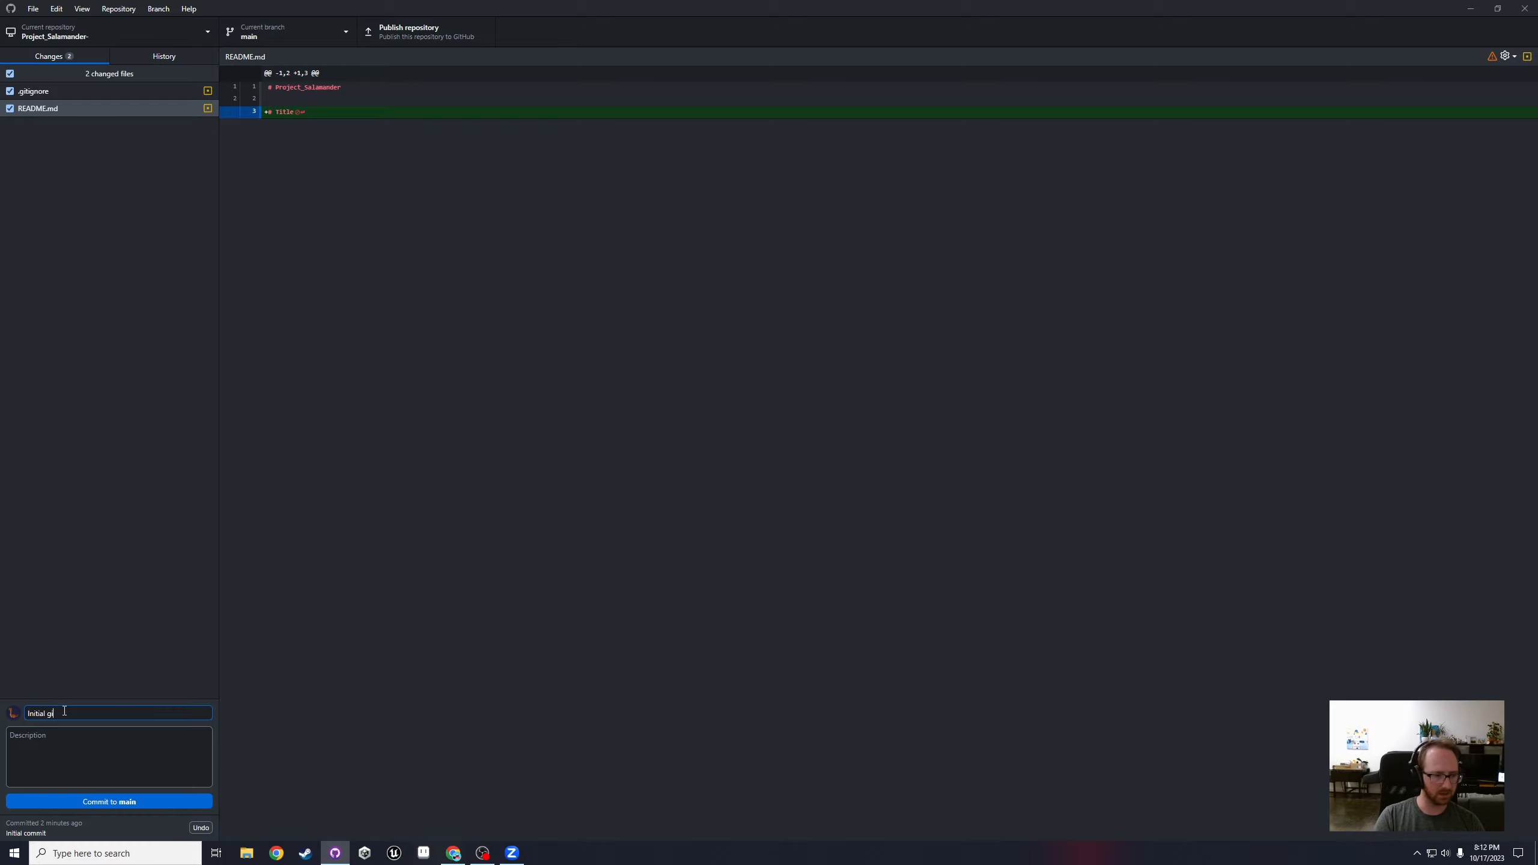
{"action": "left_click", "coordinate": [77, 803]}
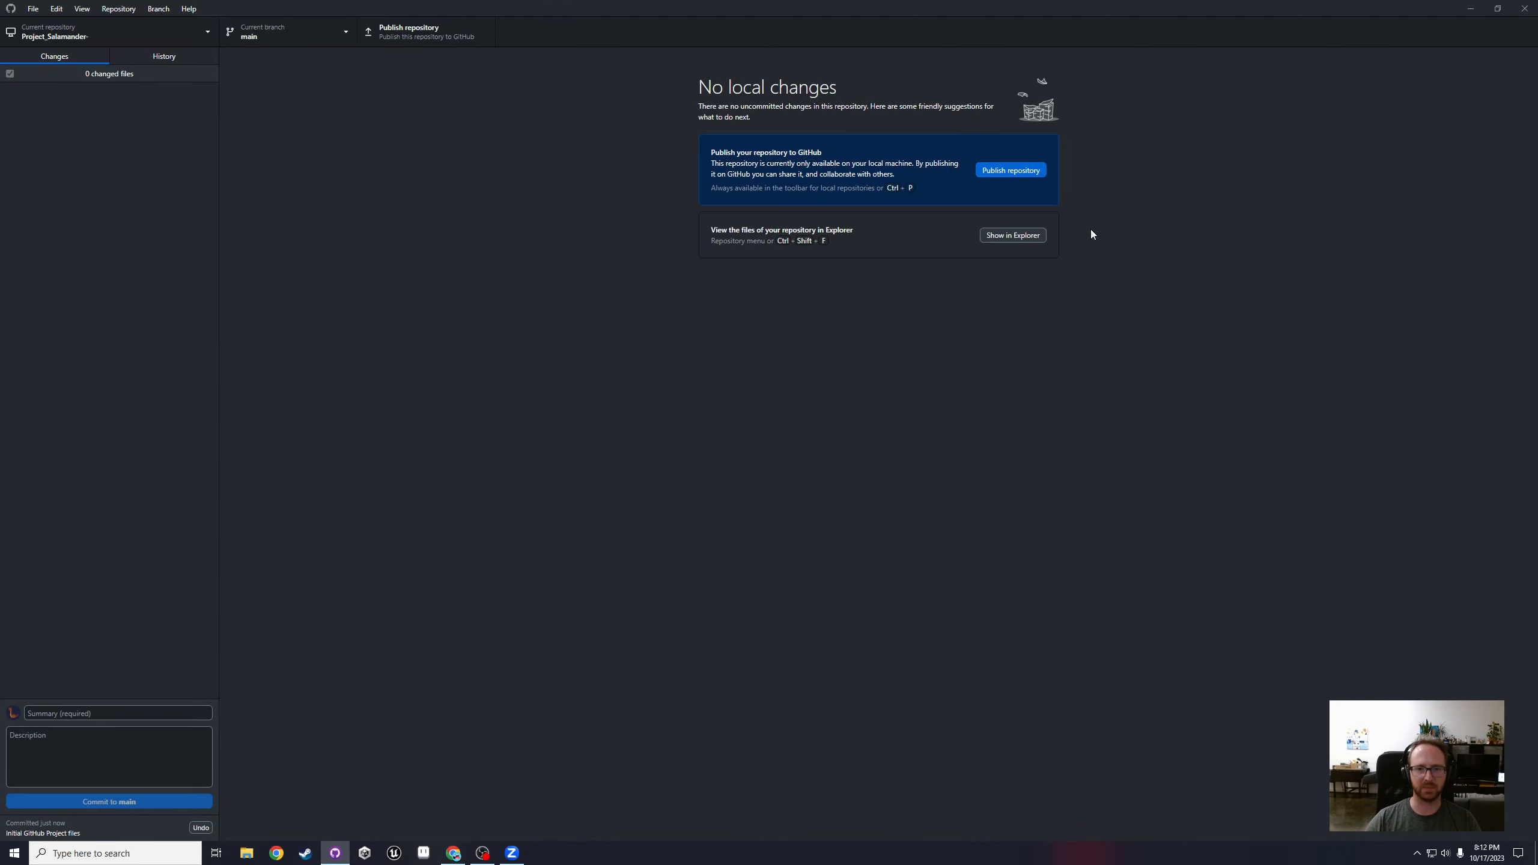
Step: Compare the "Initial commit" and "Initial GitHub Project files" entries in the commit history, and return to the local changes
{"action": "left_click", "coordinate": [138, 37]}
{"action": "left_click", "coordinate": [139, 37]}
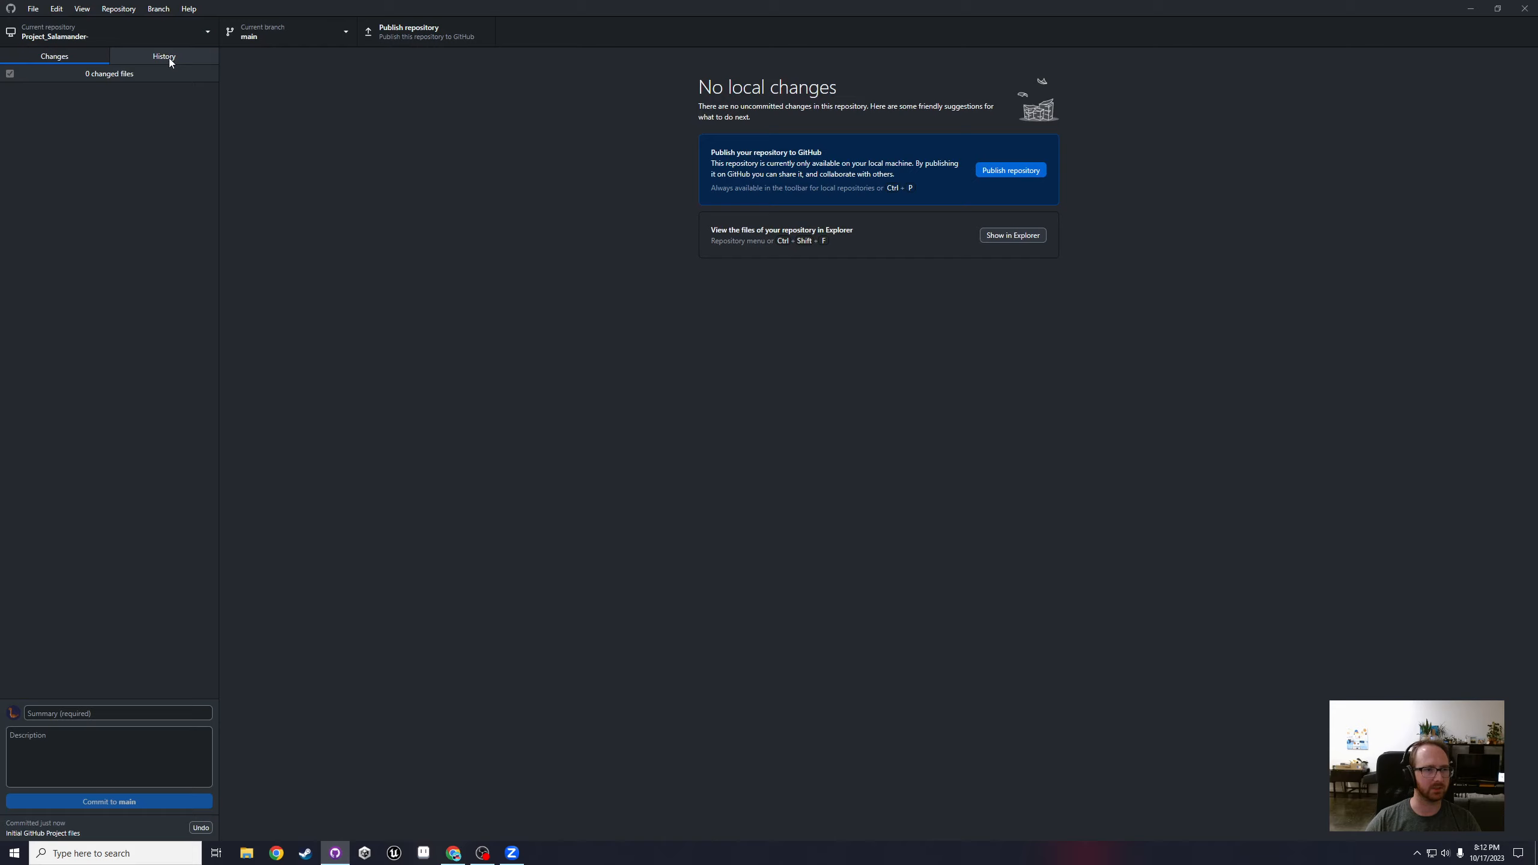
{"action": "left_click", "coordinate": [169, 61]}
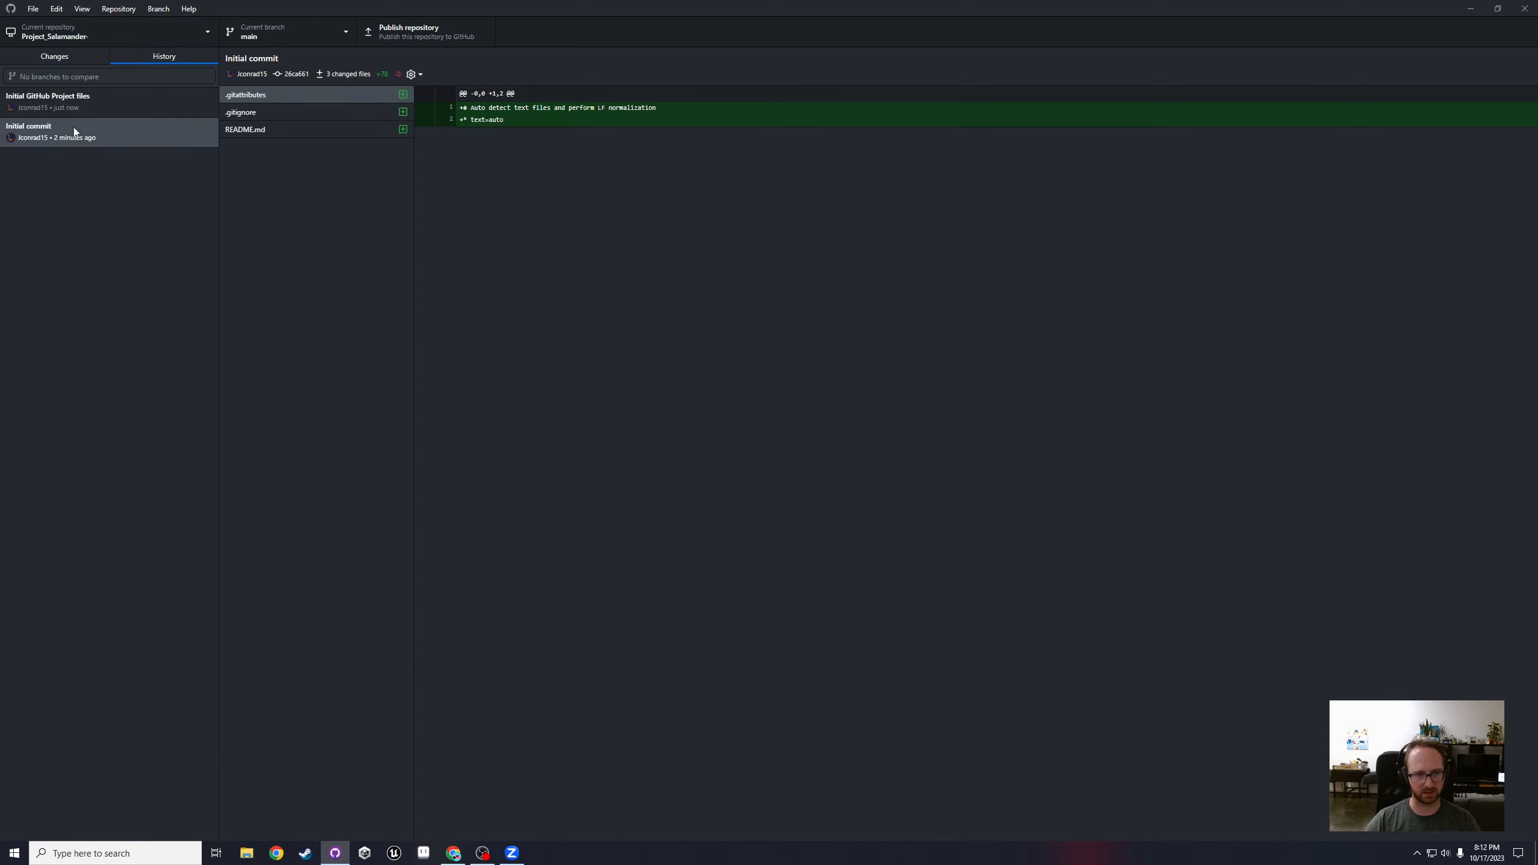
{"action": "left_click", "coordinate": [96, 108]}
{"action": "left_click", "coordinate": [99, 127]}
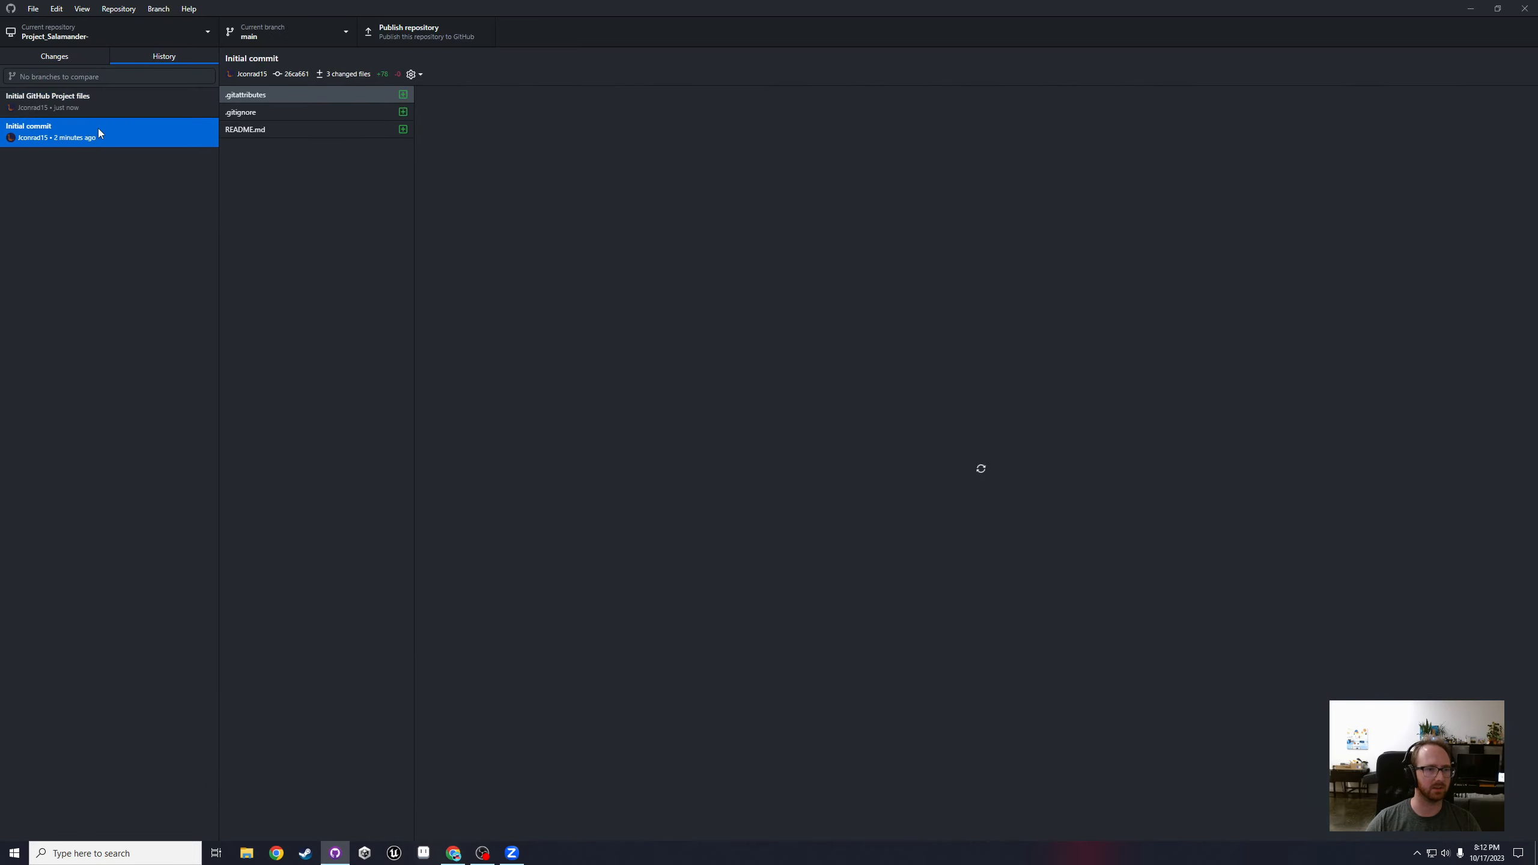
{"action": "left_click", "coordinate": [42, 97]}
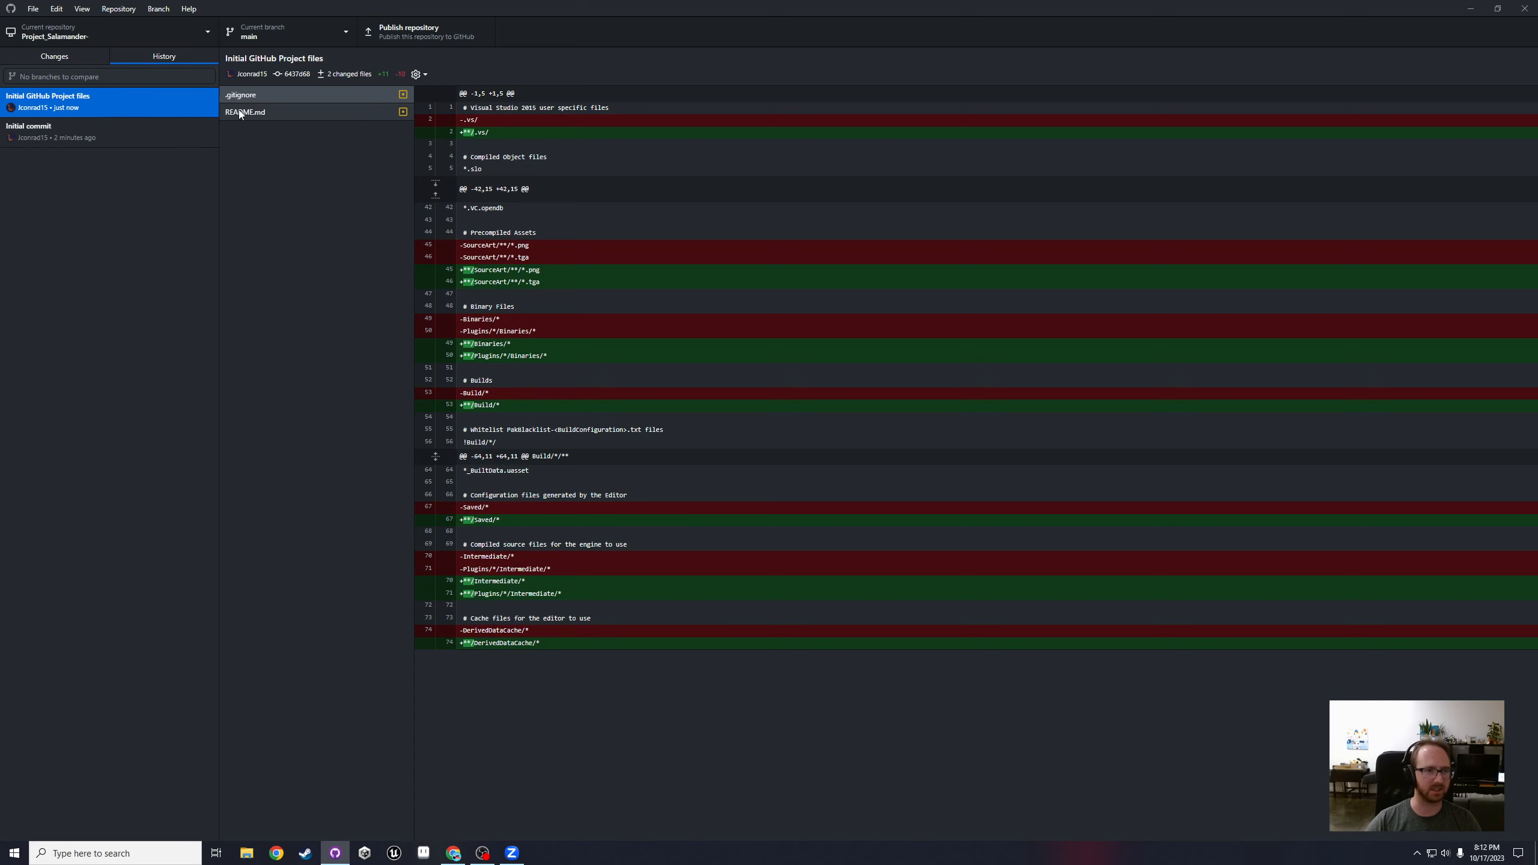
{"action": "left_click", "coordinate": [63, 55]}
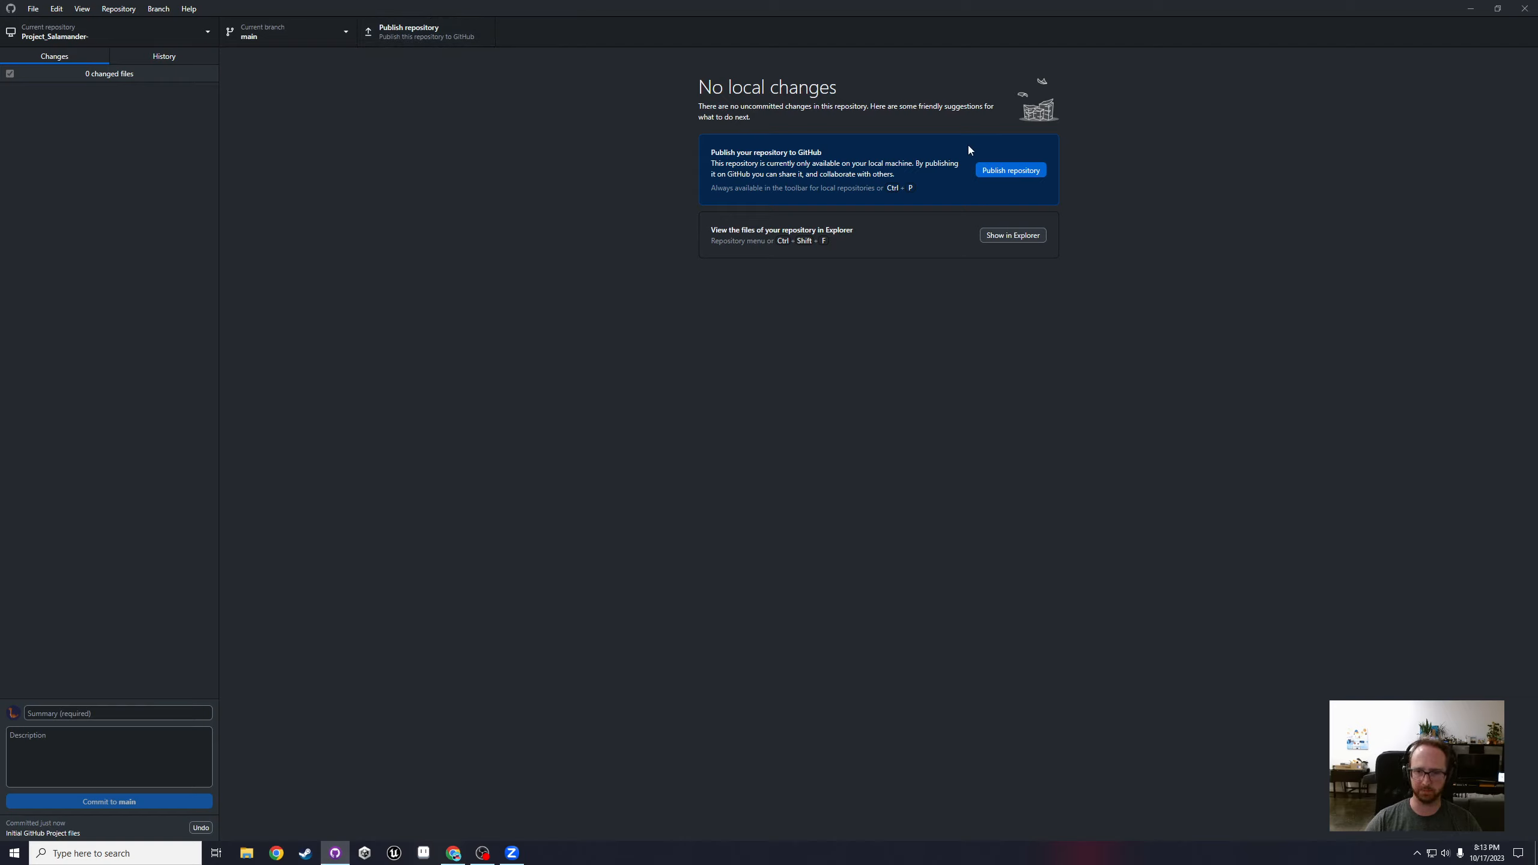
Step: Publish the repository to GitHub.com as Project_Salamander, without the trailing hyphen and with "Keep this code private" off
{"action": "left_click", "coordinate": [1009, 171]}
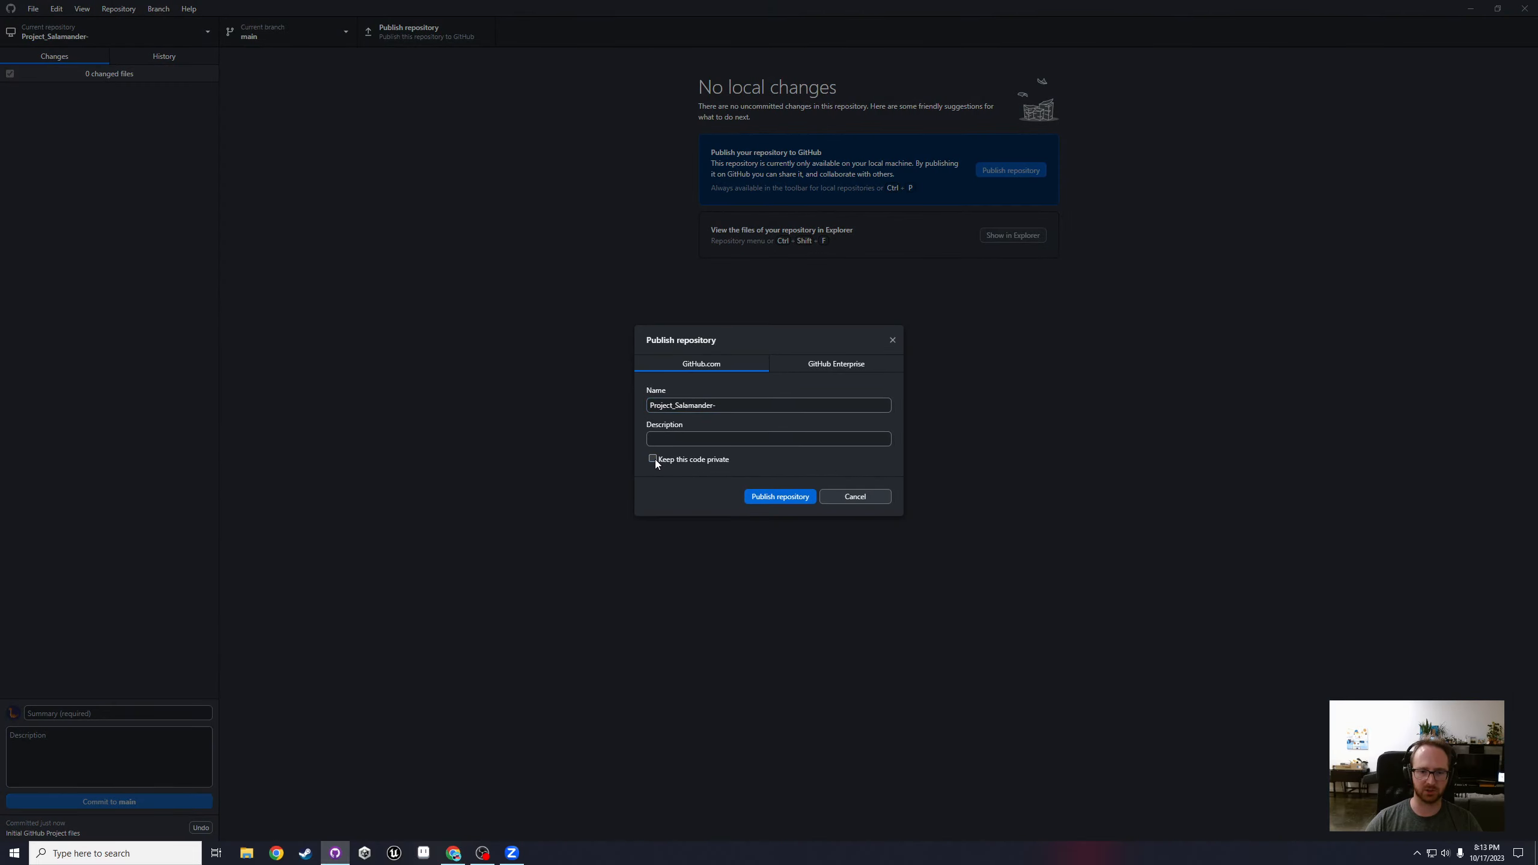
{"action": "left_click", "coordinate": [697, 438]}
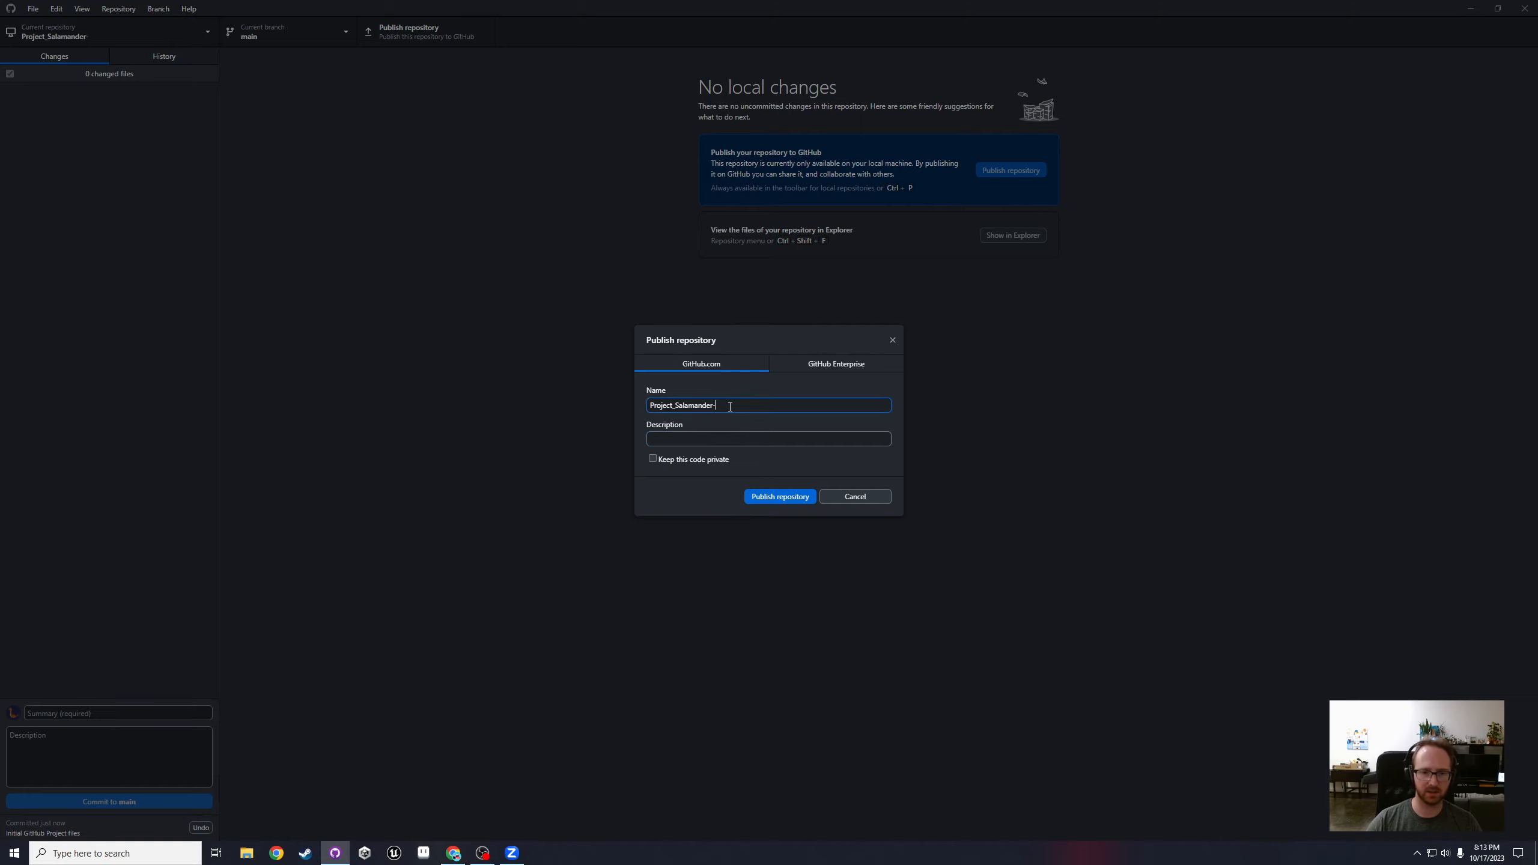
{"action": "key", "text": "BackSpace"}
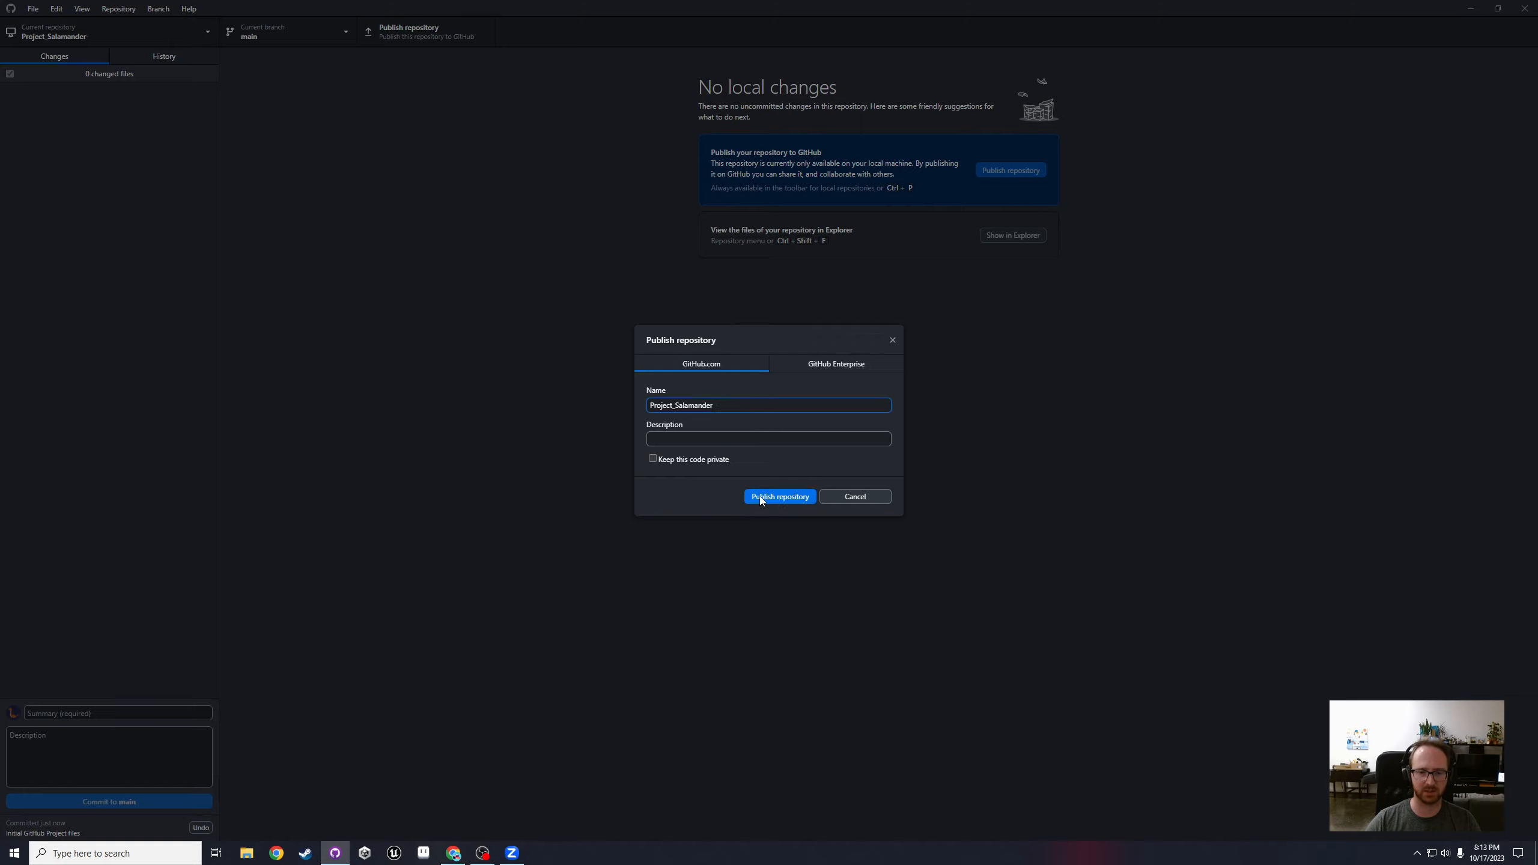
{"action": "left_click", "coordinate": [842, 365]}
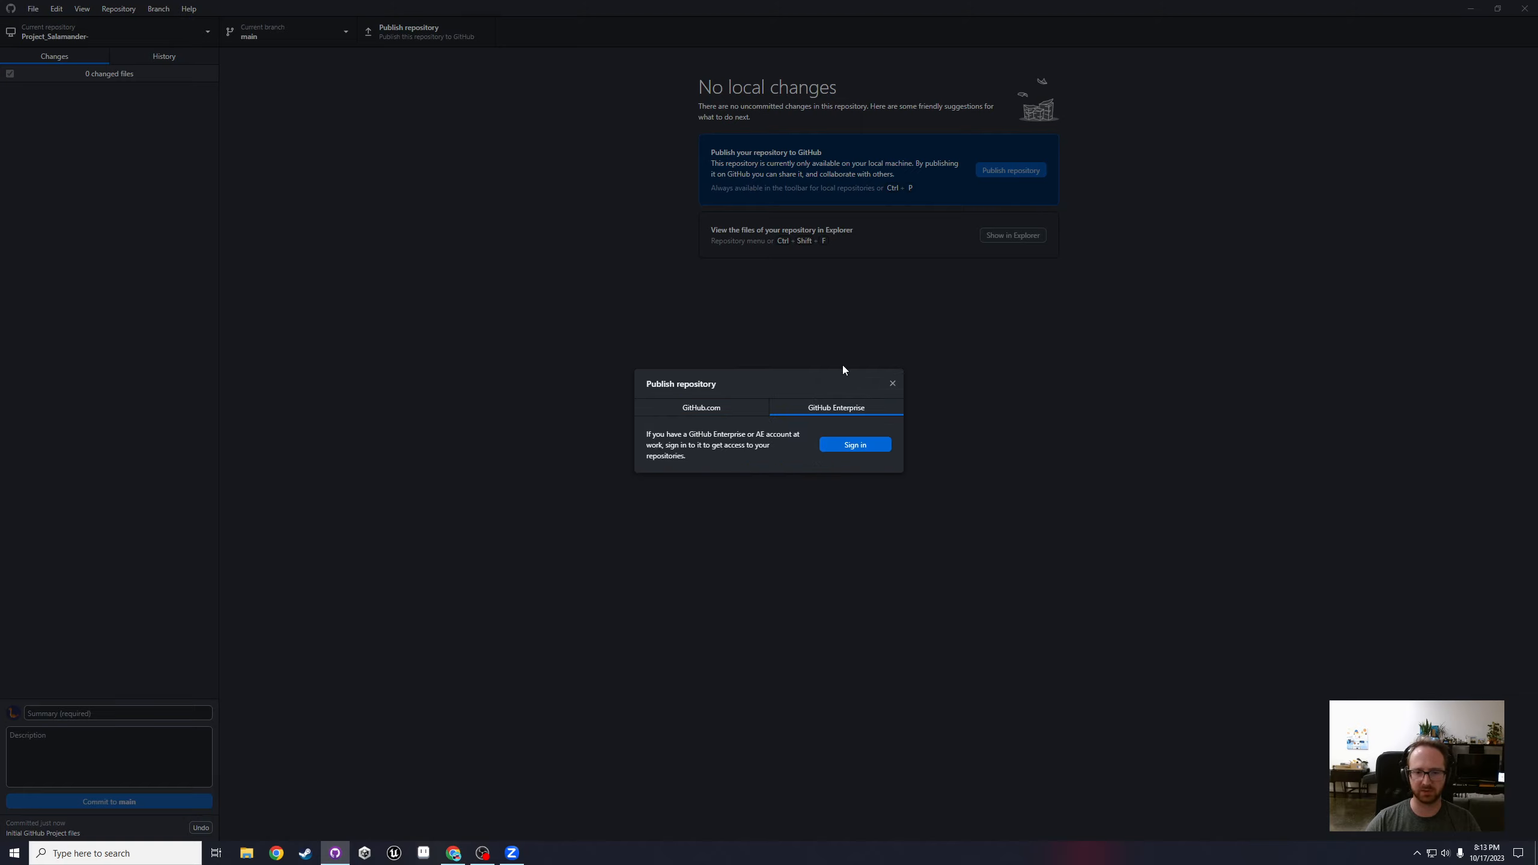
{"action": "left_click", "coordinate": [738, 408]}
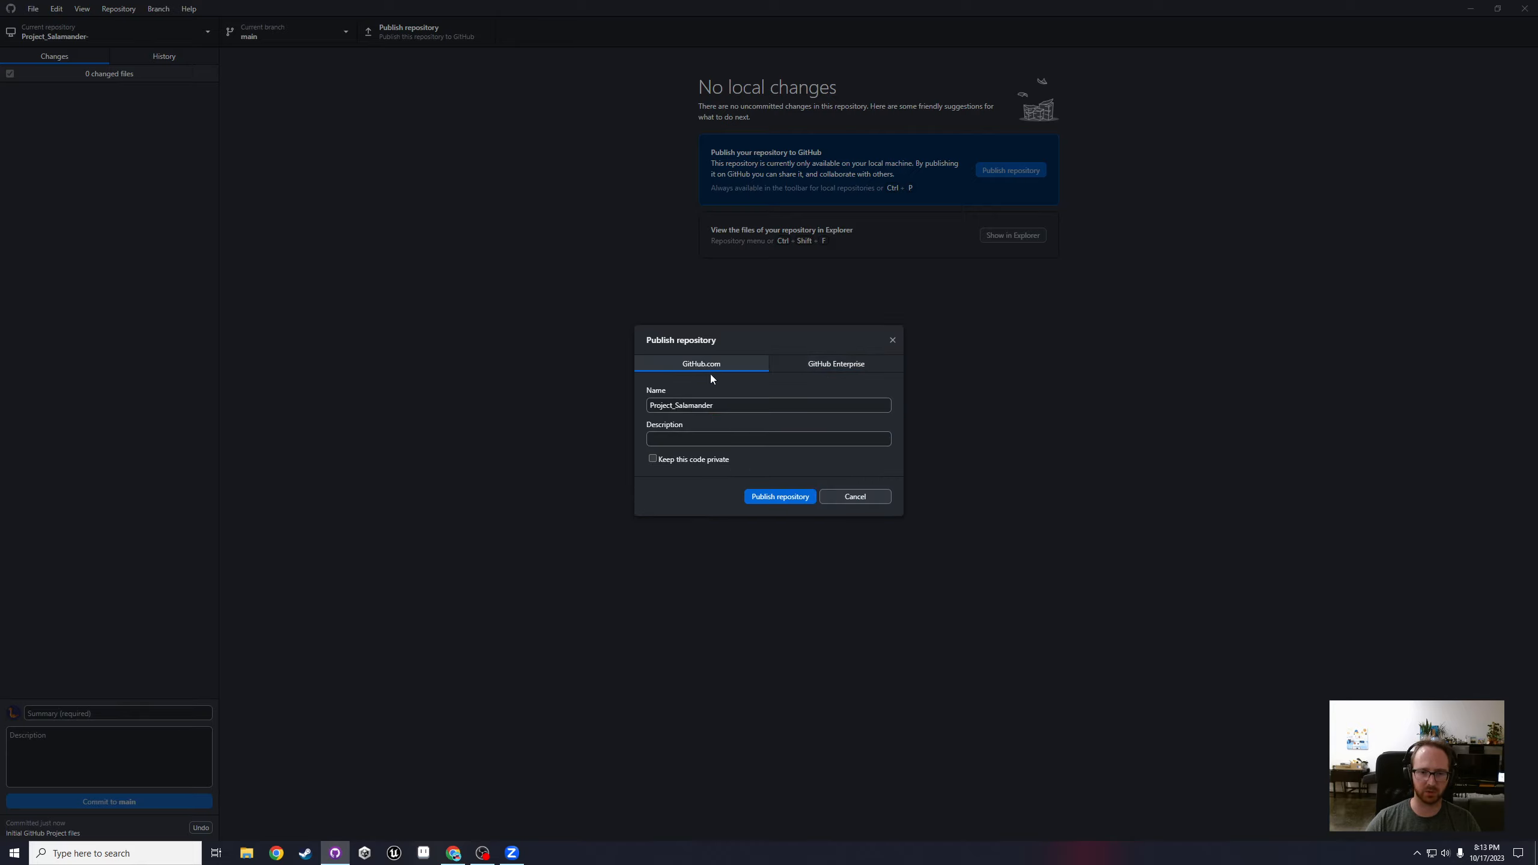
{"action": "left_click", "coordinate": [772, 499]}
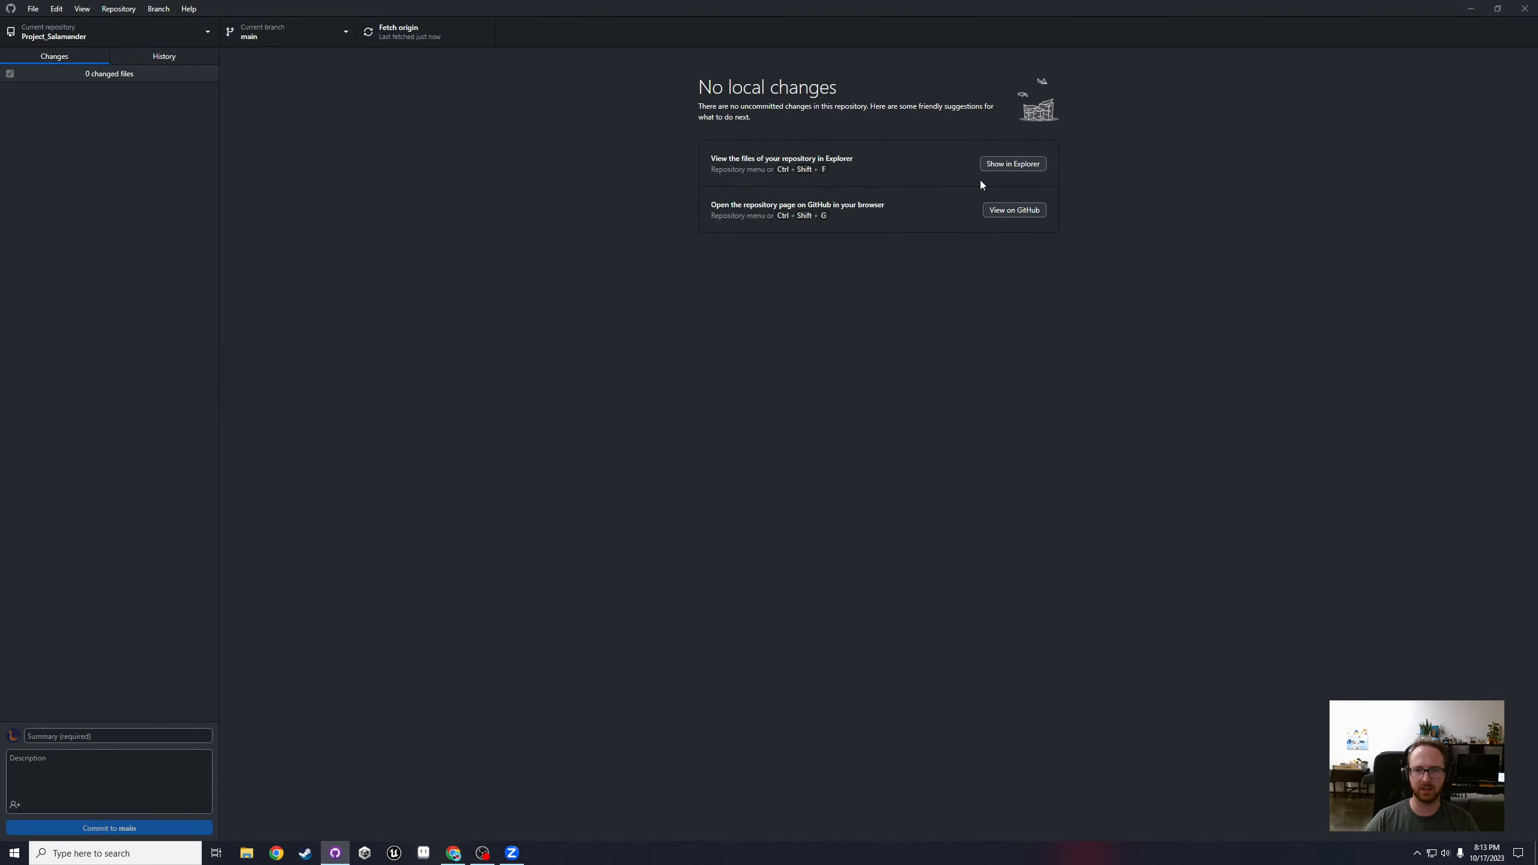
Step: Show the published repository's folder in File Explorer
{"action": "left_click", "coordinate": [1000, 166]}
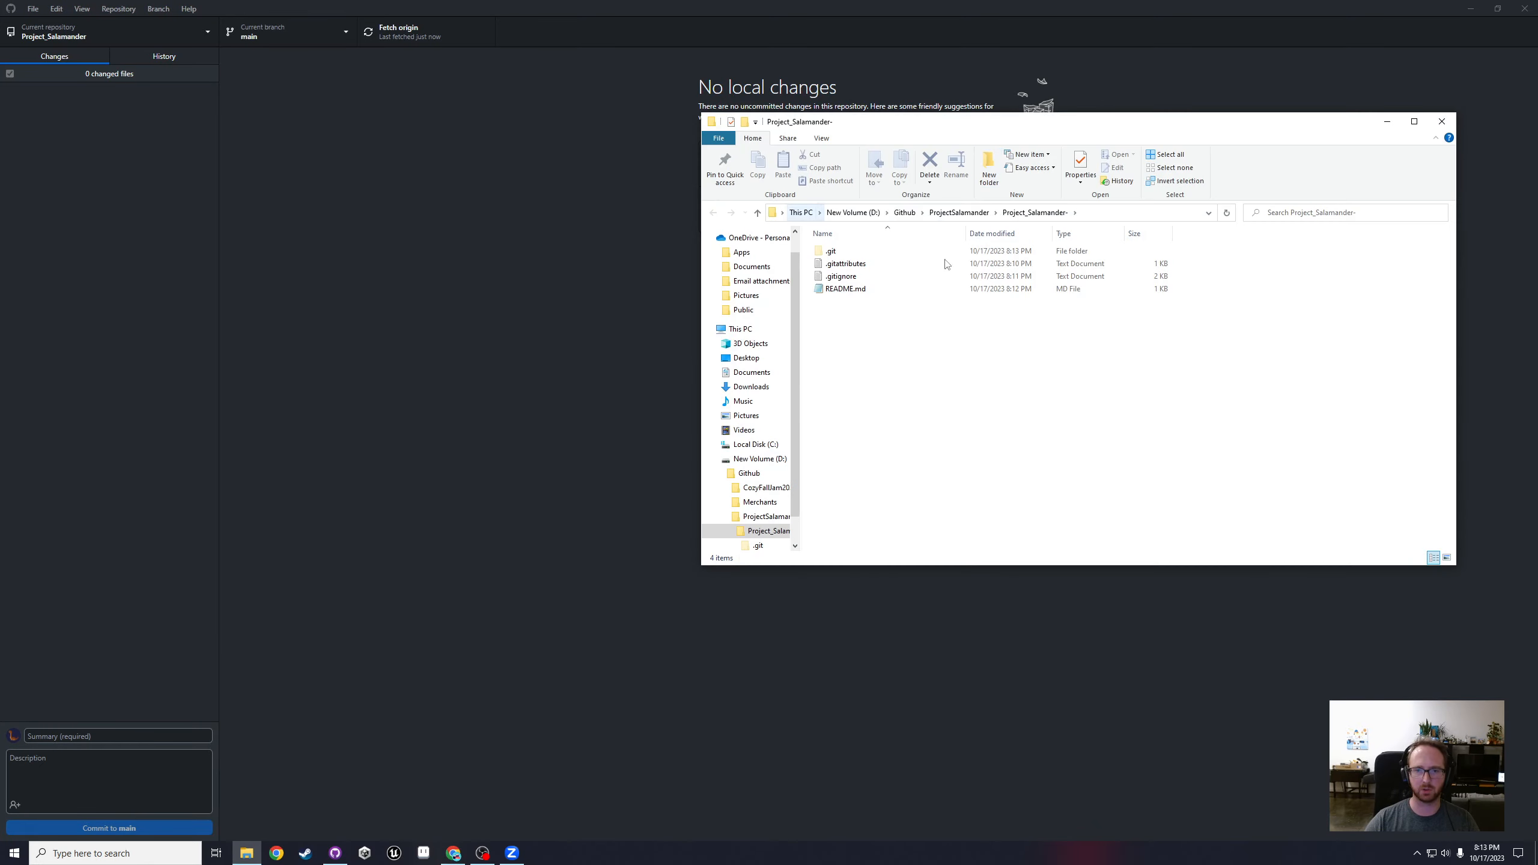
Step: Inspect the contents of the local .gitignore and README.md files in Notepad, and close the repository folder
{"action": "double_click", "coordinate": [854, 276]}
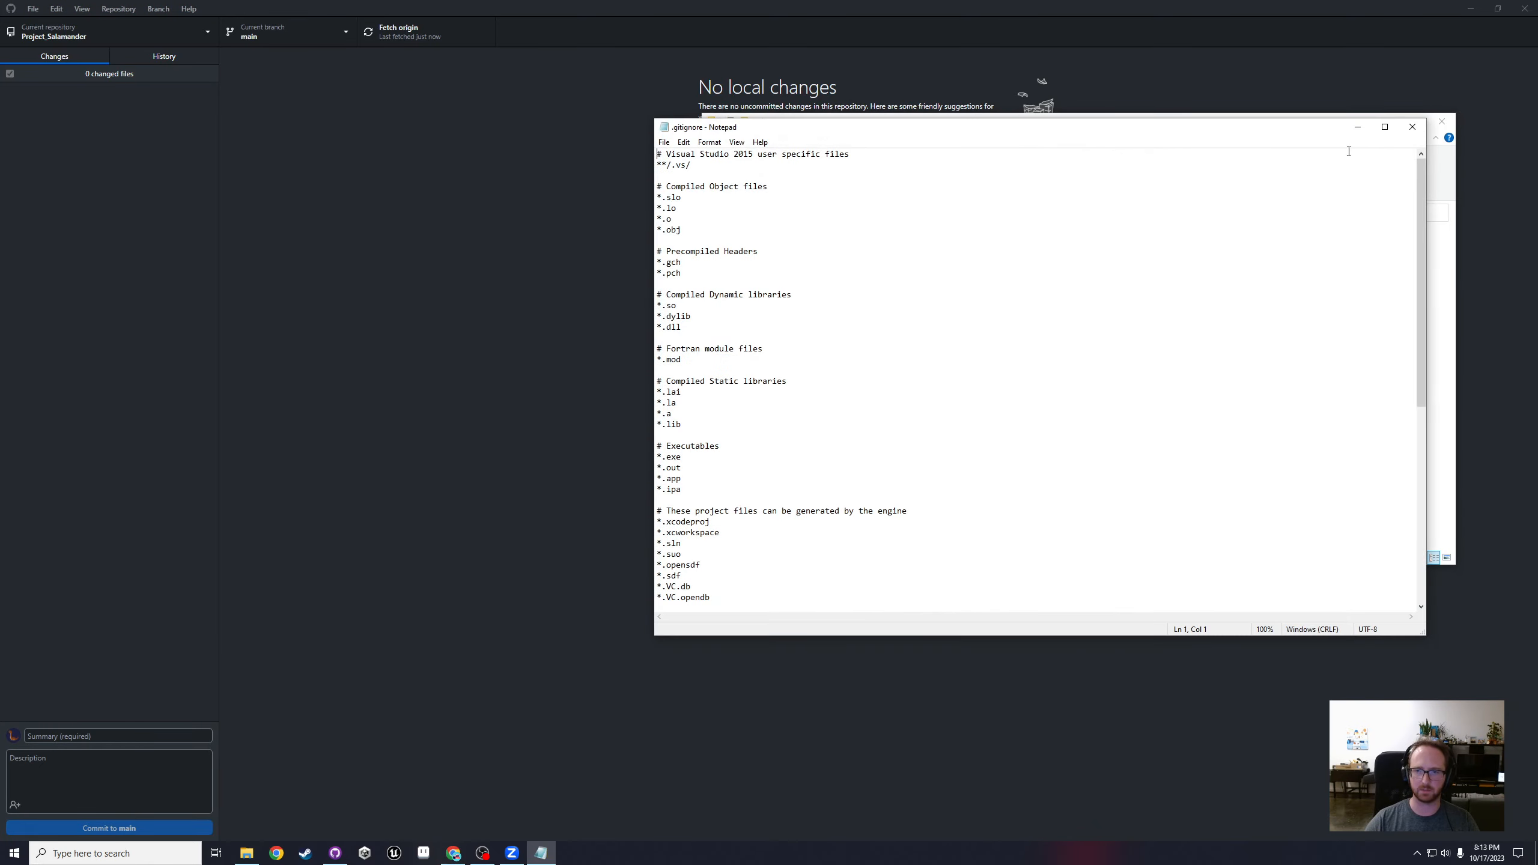
{"action": "left_click", "coordinate": [1410, 128]}
{"action": "double_click", "coordinate": [854, 287]}
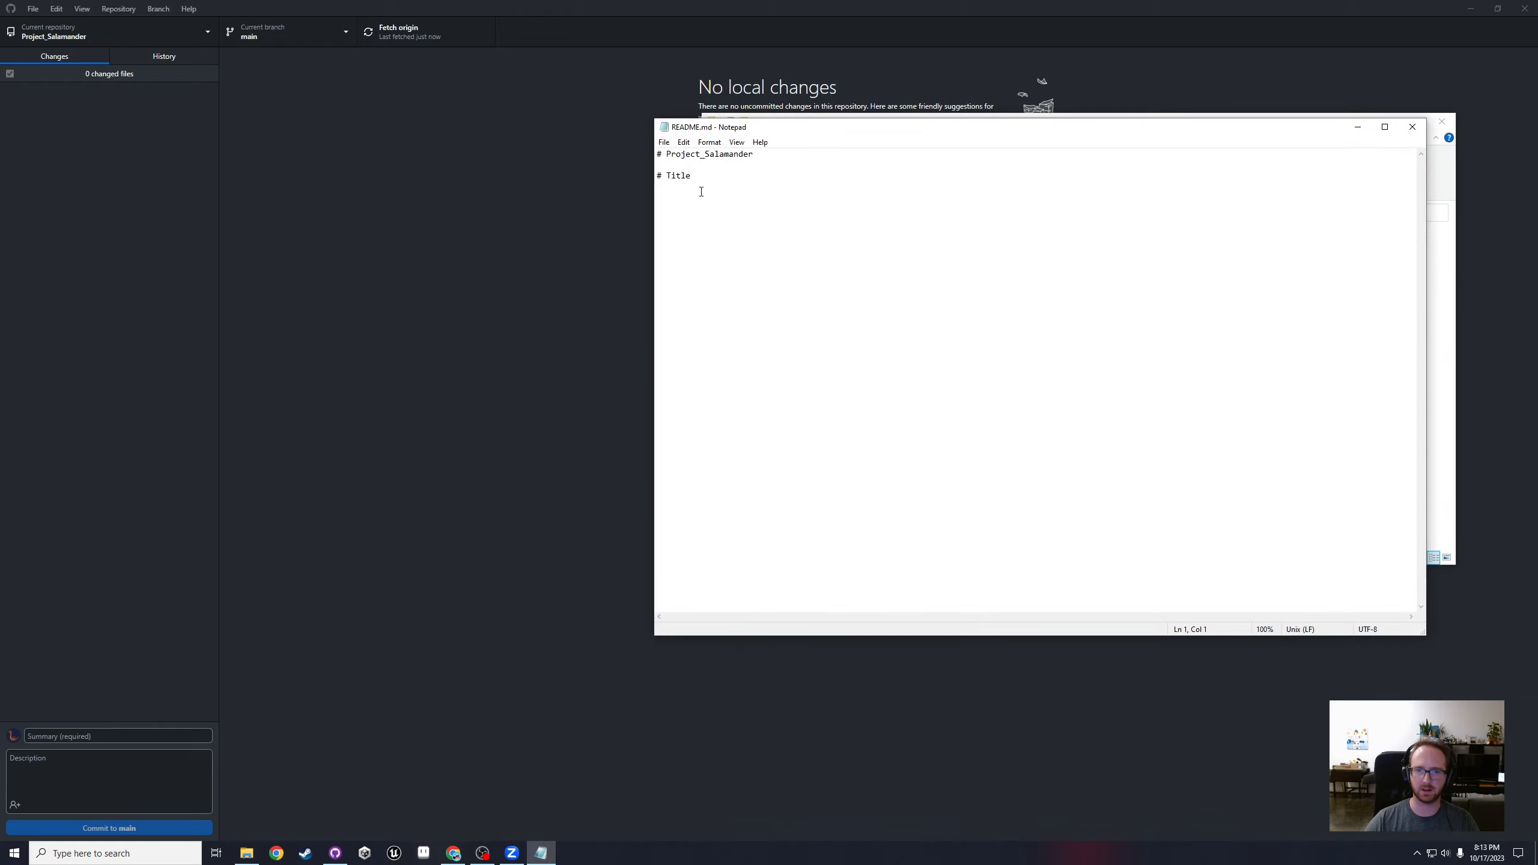
{"action": "left_click", "coordinate": [1411, 127]}
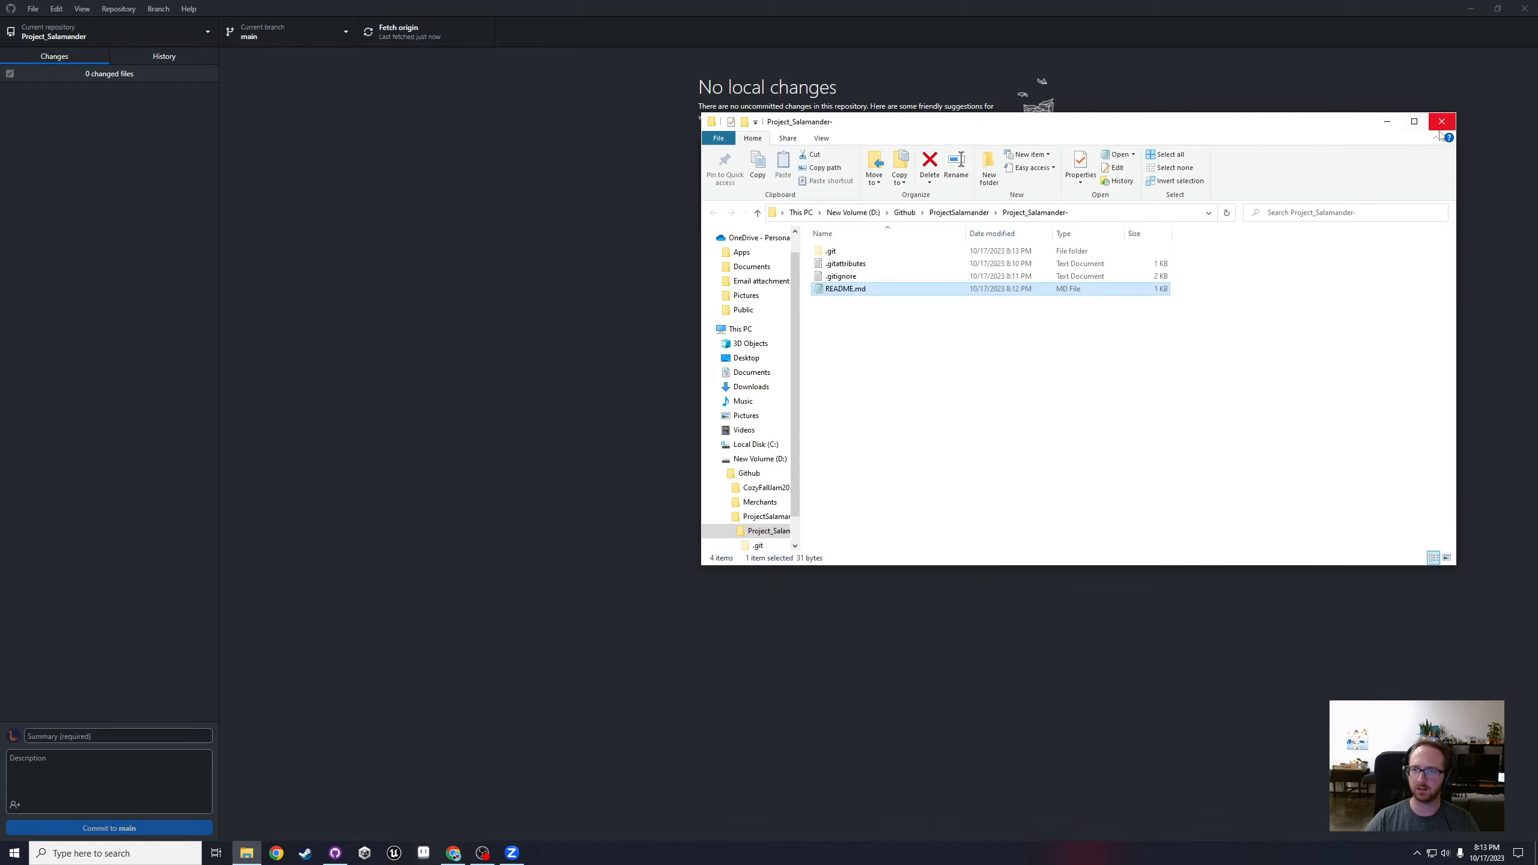
{"action": "left_click", "coordinate": [1441, 121]}
Step: View the repository on GitHub in the browser and open its README.md for editing
{"action": "left_click", "coordinate": [1003, 212]}
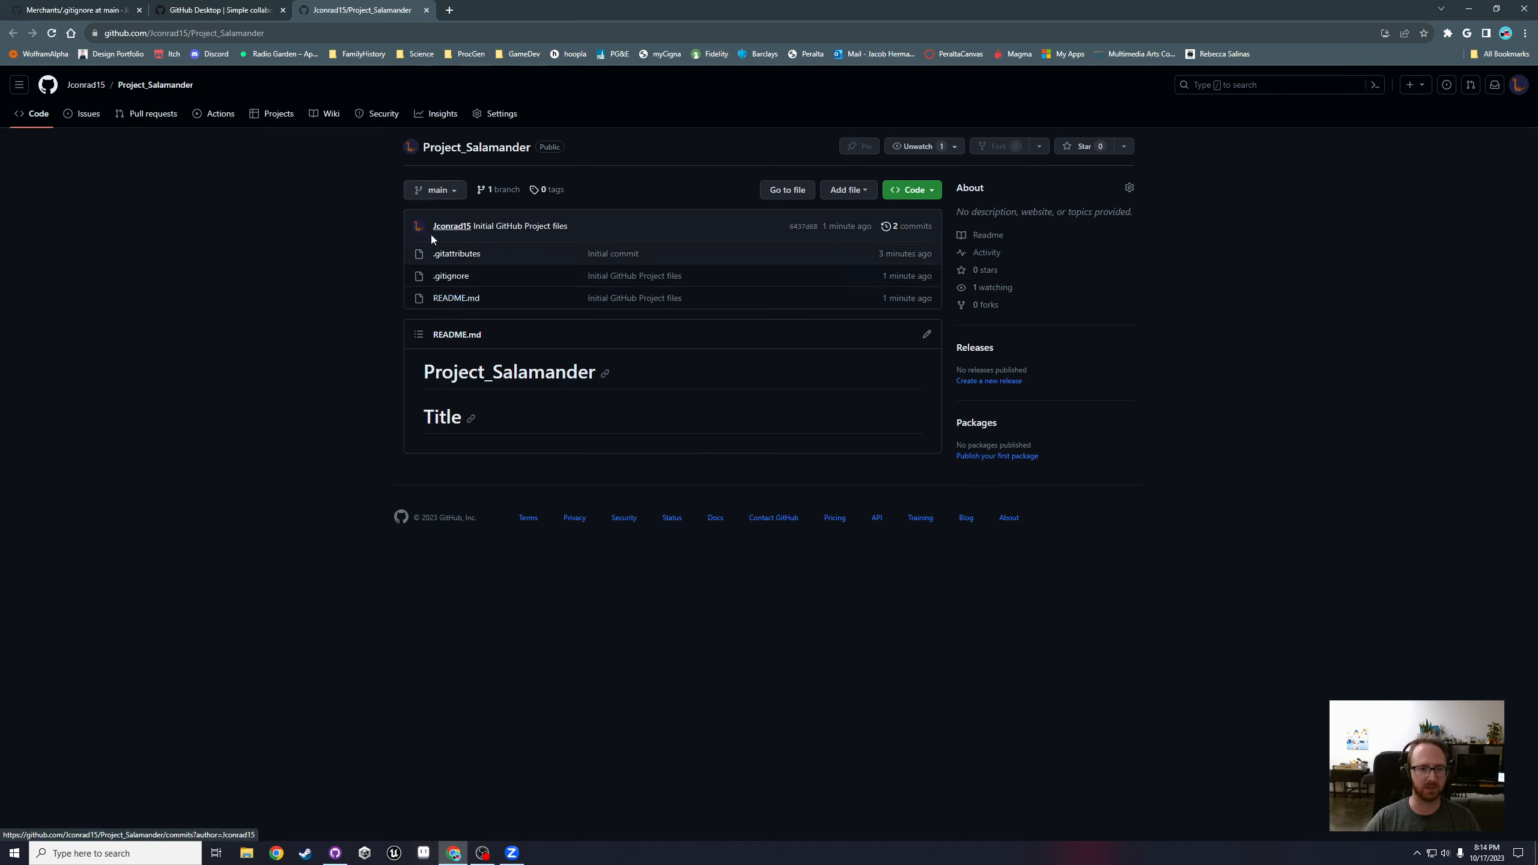
{"action": "left_click", "coordinate": [454, 300]}
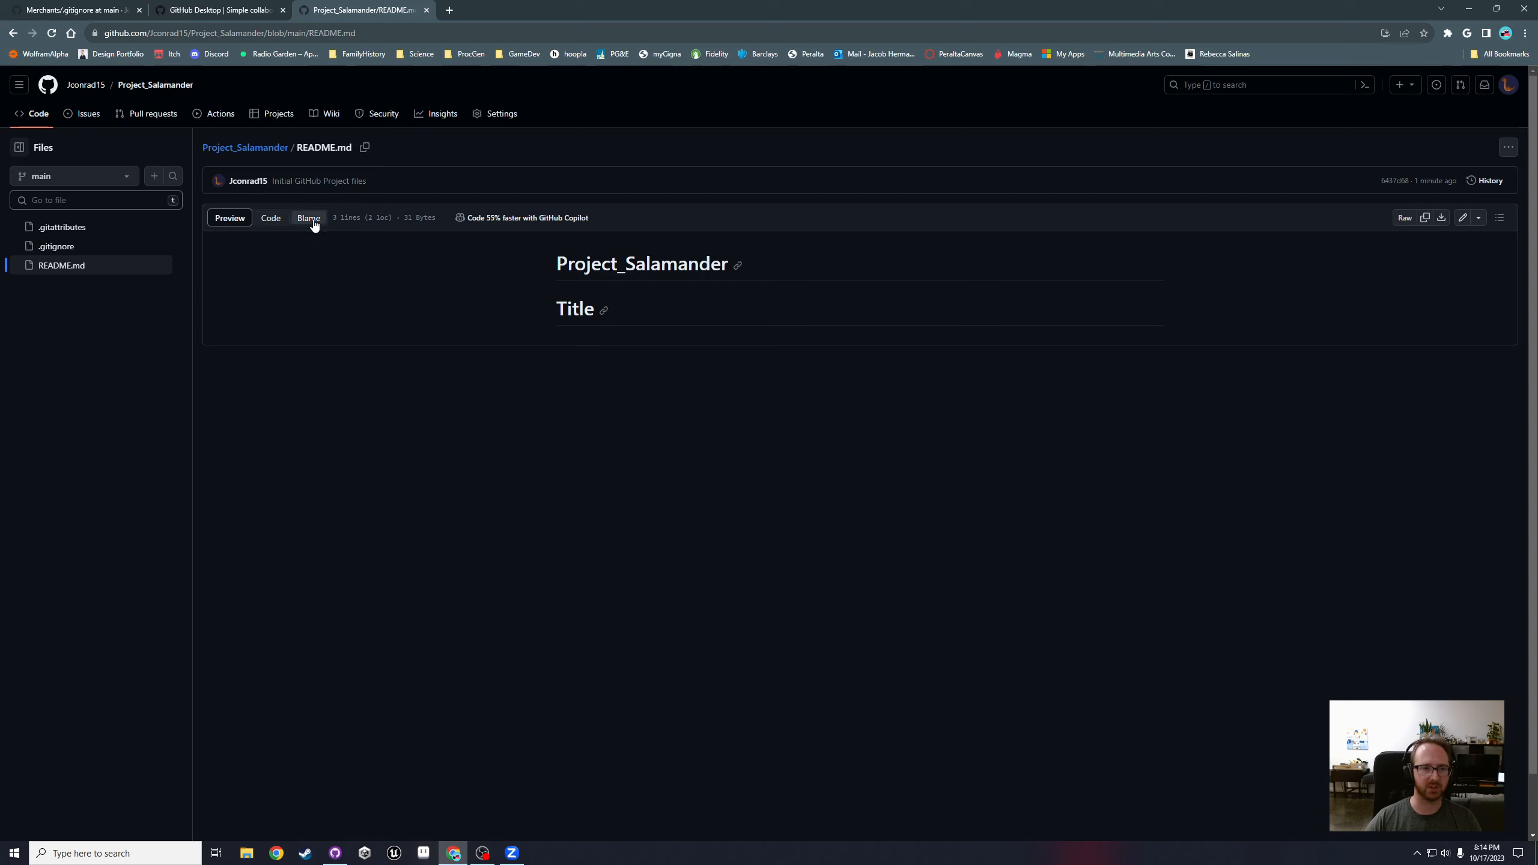
{"action": "left_click", "coordinate": [1462, 219]}
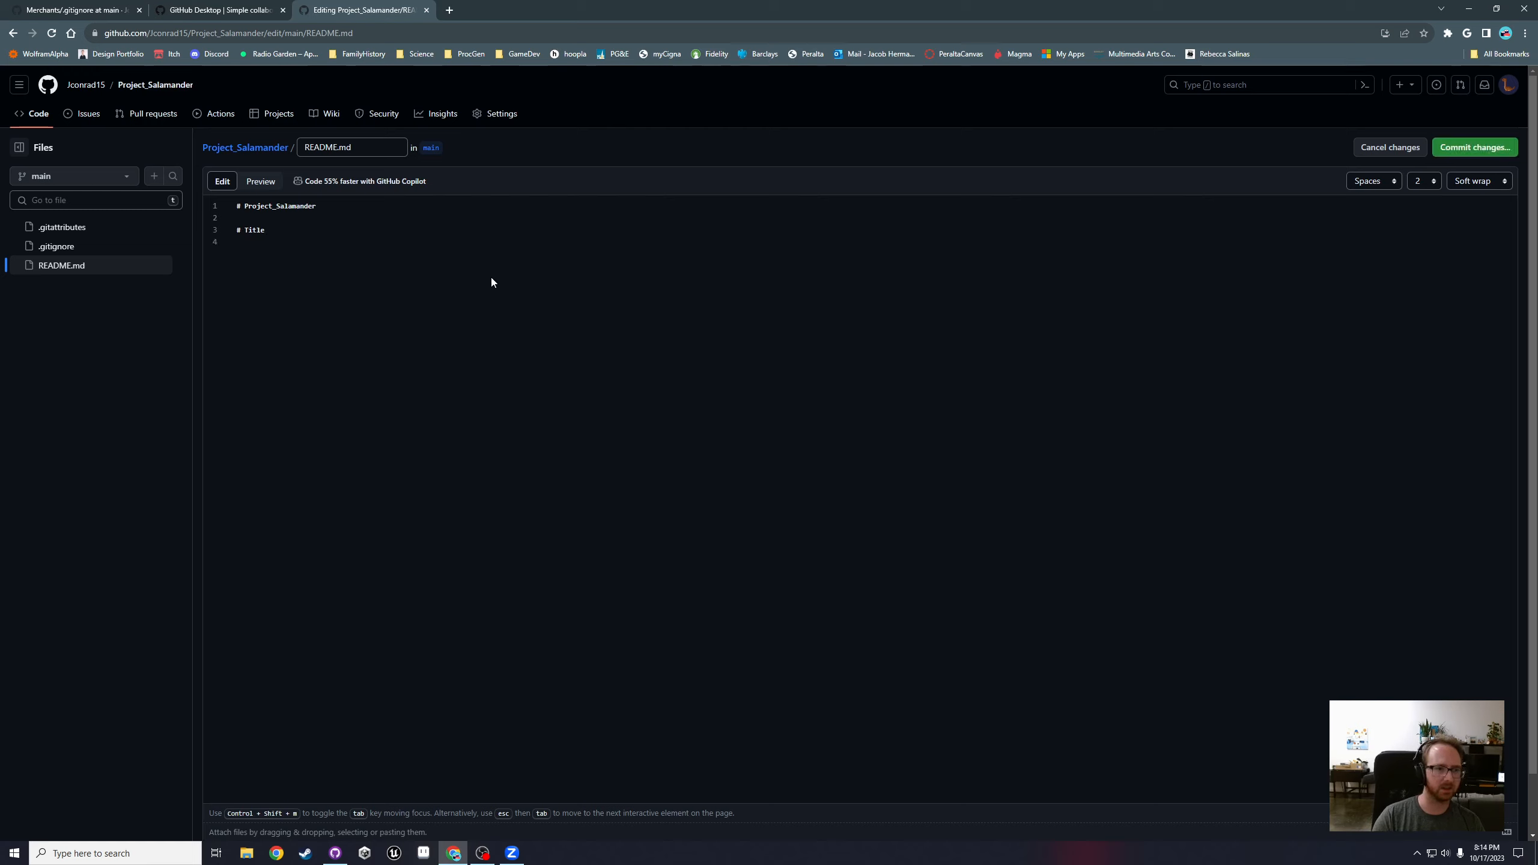
Step: Replace the "# Title" line in README.md with the text "This is a test change."
{"action": "key", "text": "BackSpace"}
{"action": "key", "text": "BackSpace"}
{"action": "type", "text": "This is"}
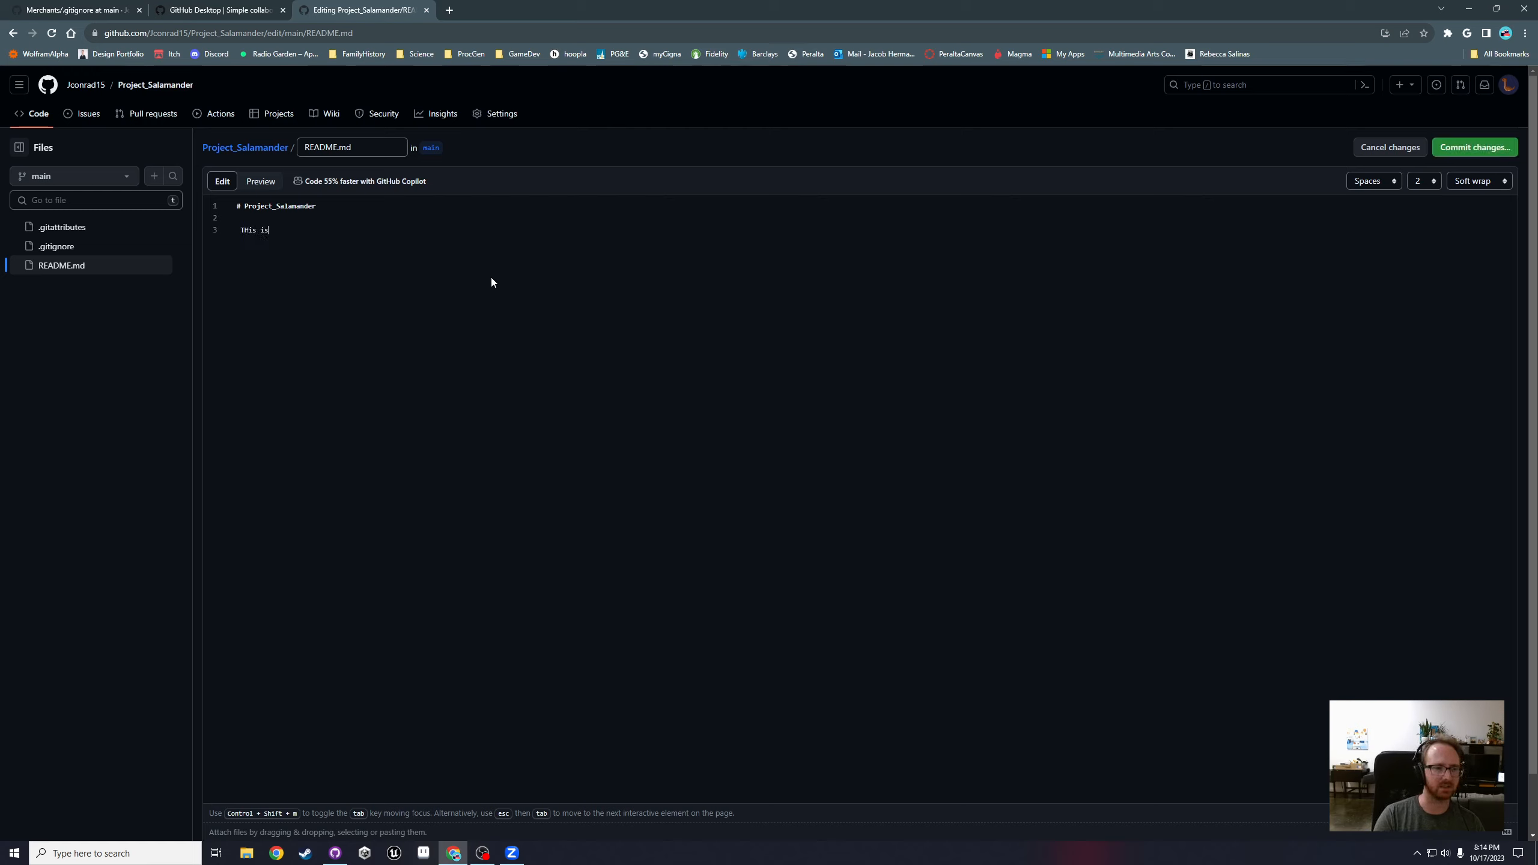
{"action": "key", "text": "BackSpace"}
{"action": "key", "text": "BackSpace"}
{"action": "key", "text": "BackSpace"}
{"action": "key", "text": "BackSpace"}
{"action": "key", "text": "BackSpace"}
{"action": "key", "text": "BackSpace"}
{"action": "type", "text": "his is a "}
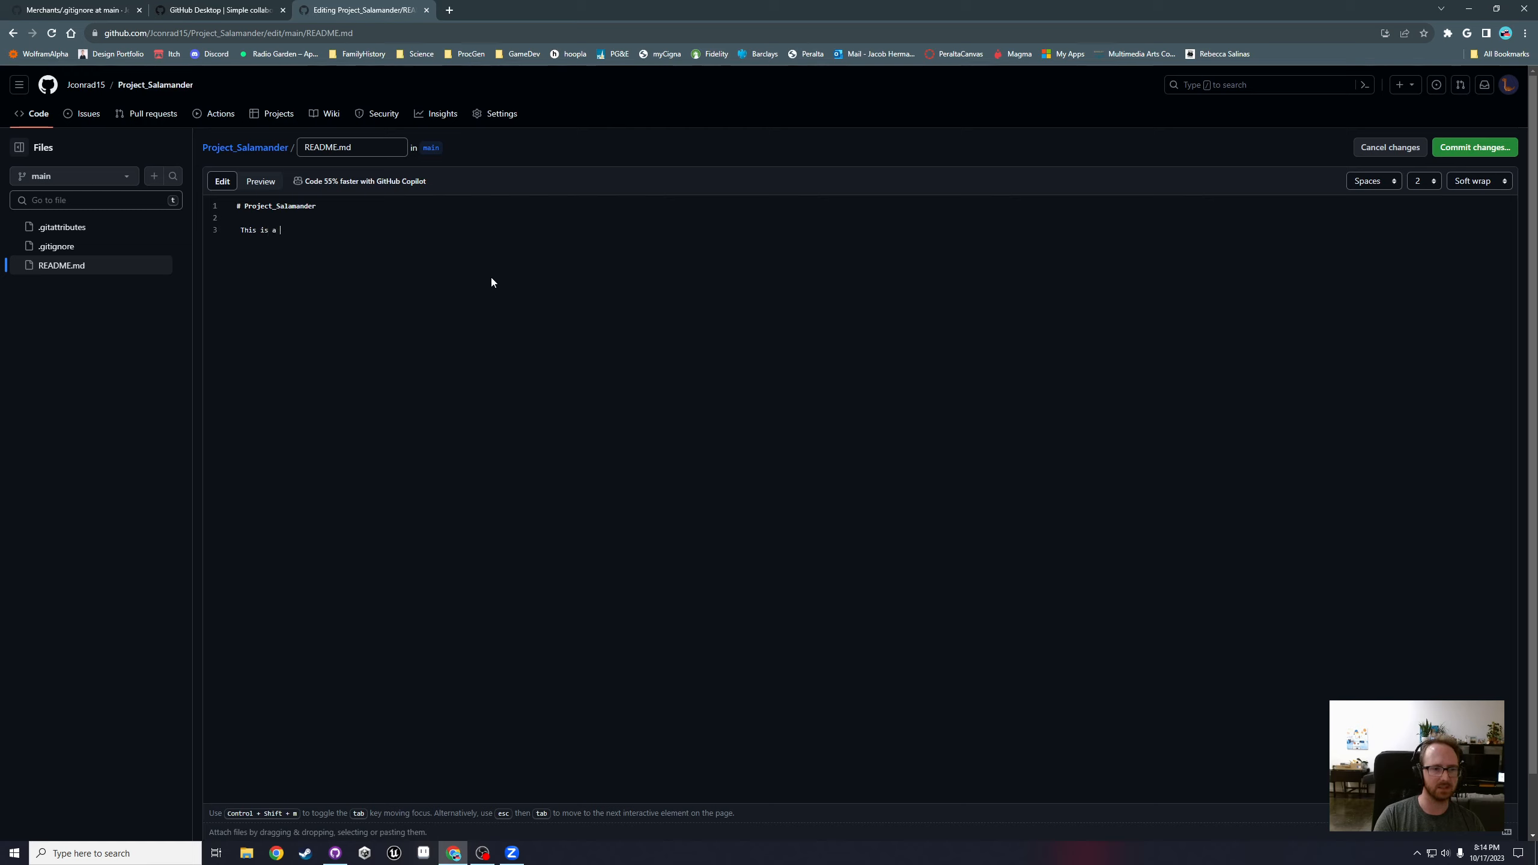
{"action": "type", "text": "test change."}
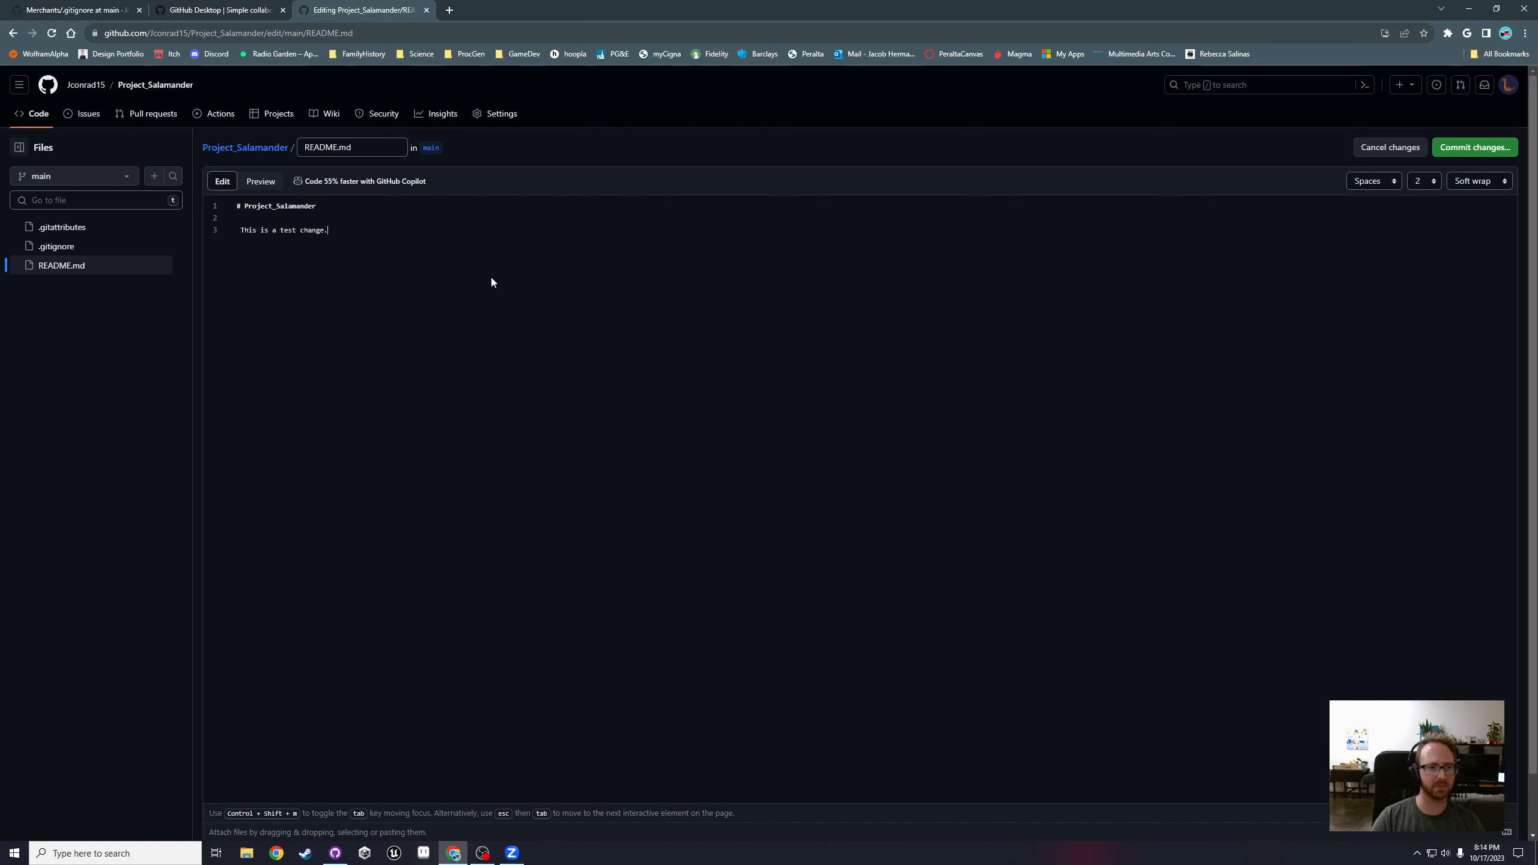
Step: Commit the edit directly to the main branch with the message "Update README.md" and check the README text on the repository's main page
{"action": "left_click", "coordinate": [1465, 147]}
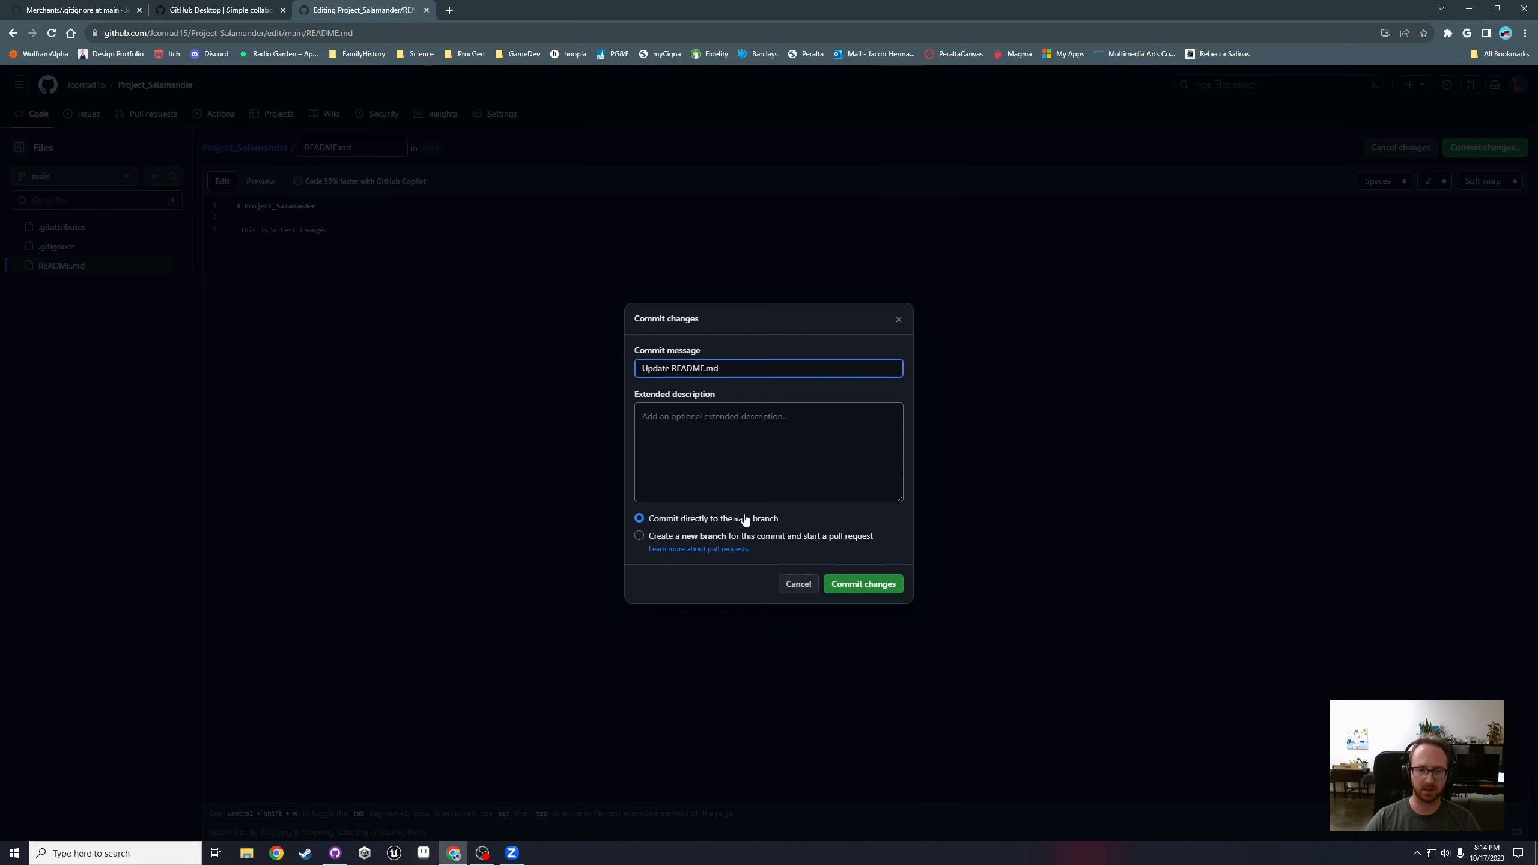
{"action": "left_click", "coordinate": [853, 587]}
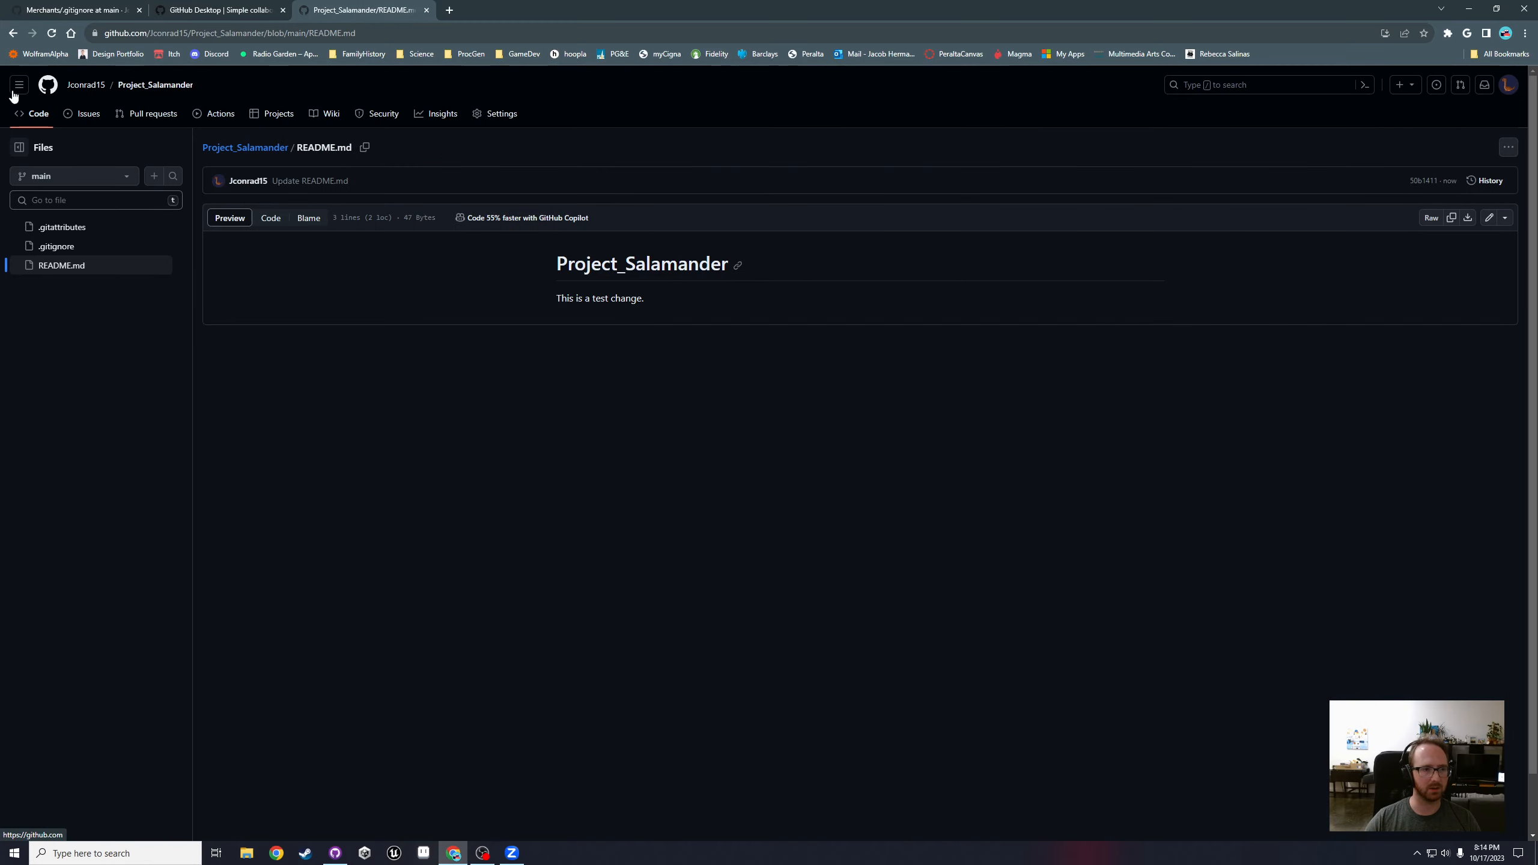
{"action": "left_click", "coordinate": [28, 120]}
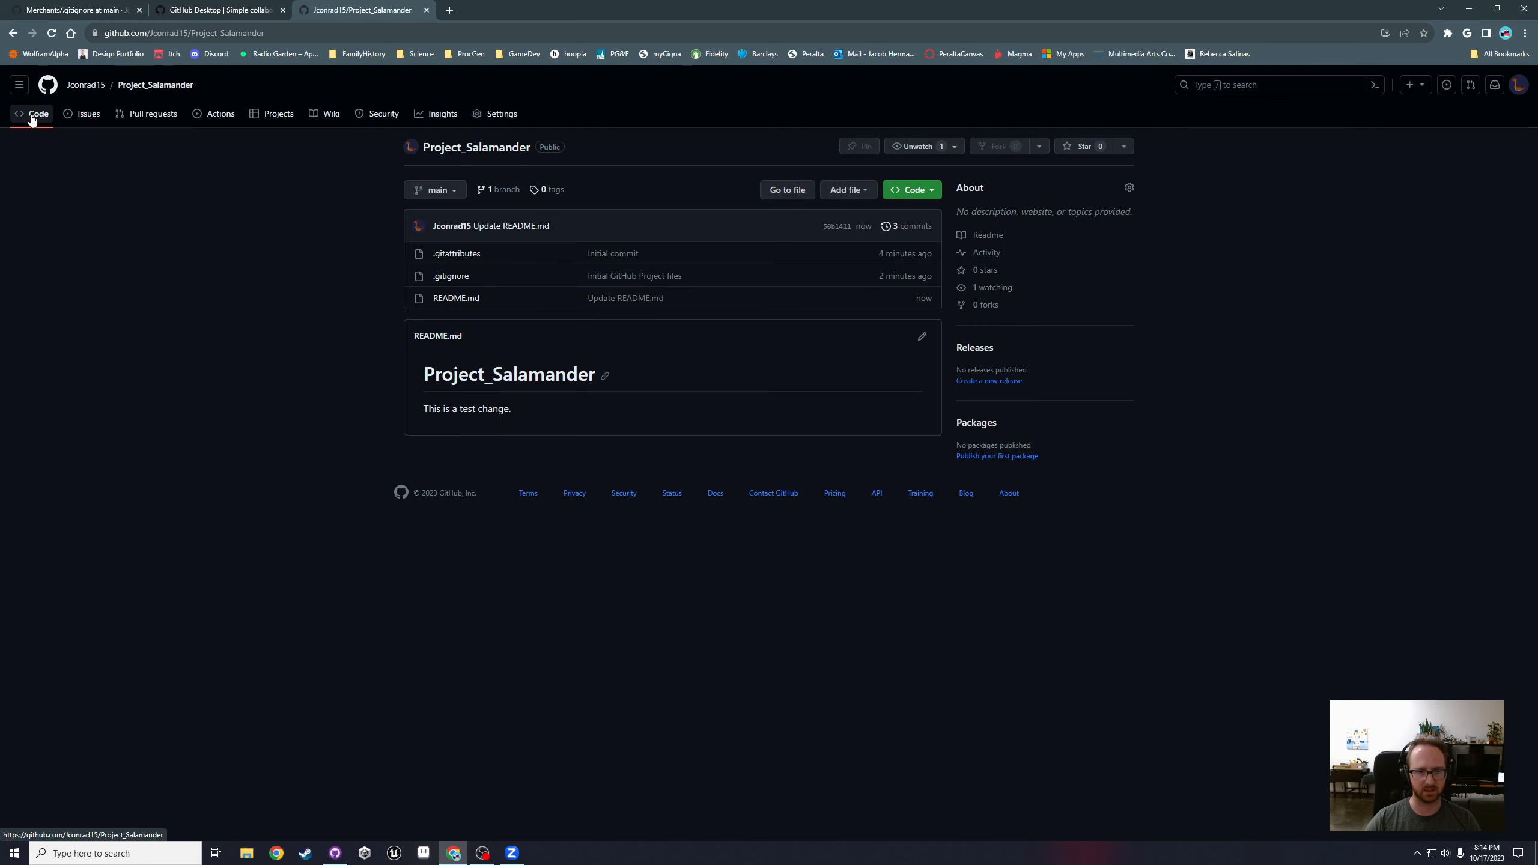
{"action": "left_click", "coordinate": [56, 119]}
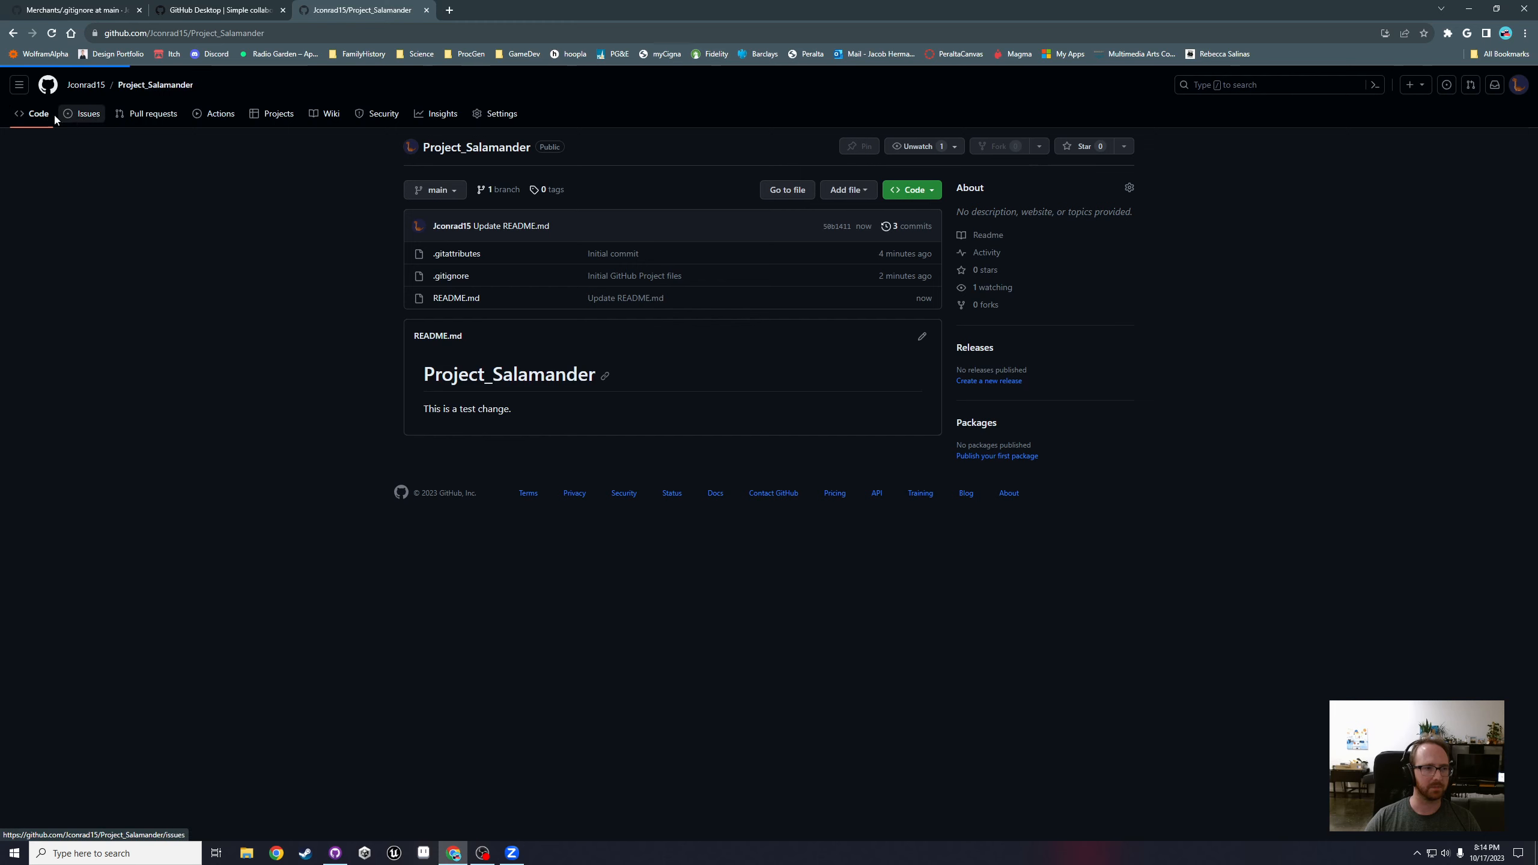
{"action": "left_click", "coordinate": [36, 118]}
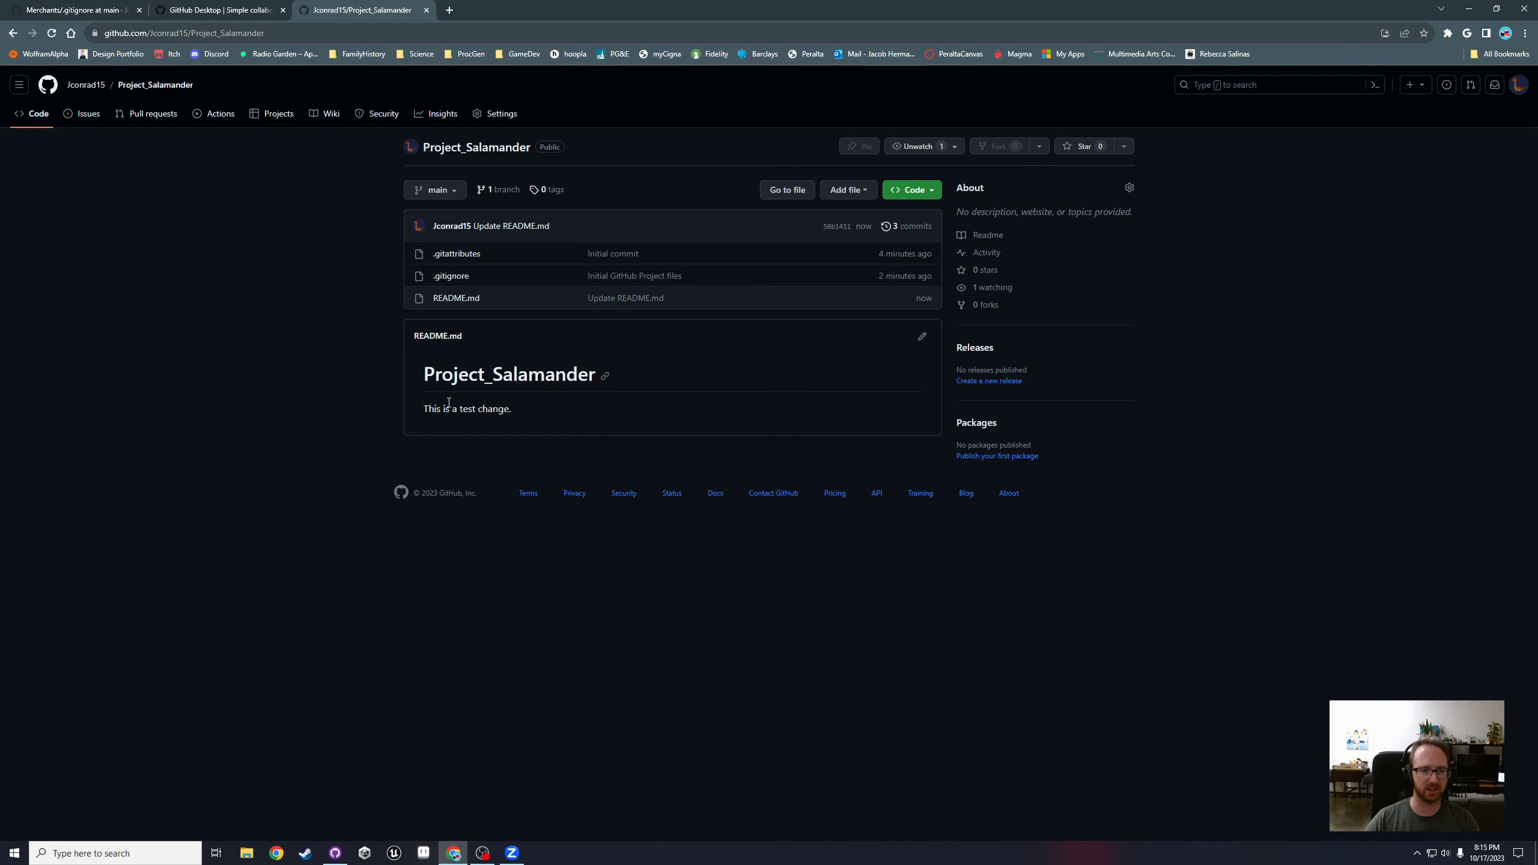
{"action": "left_click_drag", "start_coordinate": [423, 409], "coordinate": [538, 406]}
{"action": "left_click", "coordinate": [538, 407]}
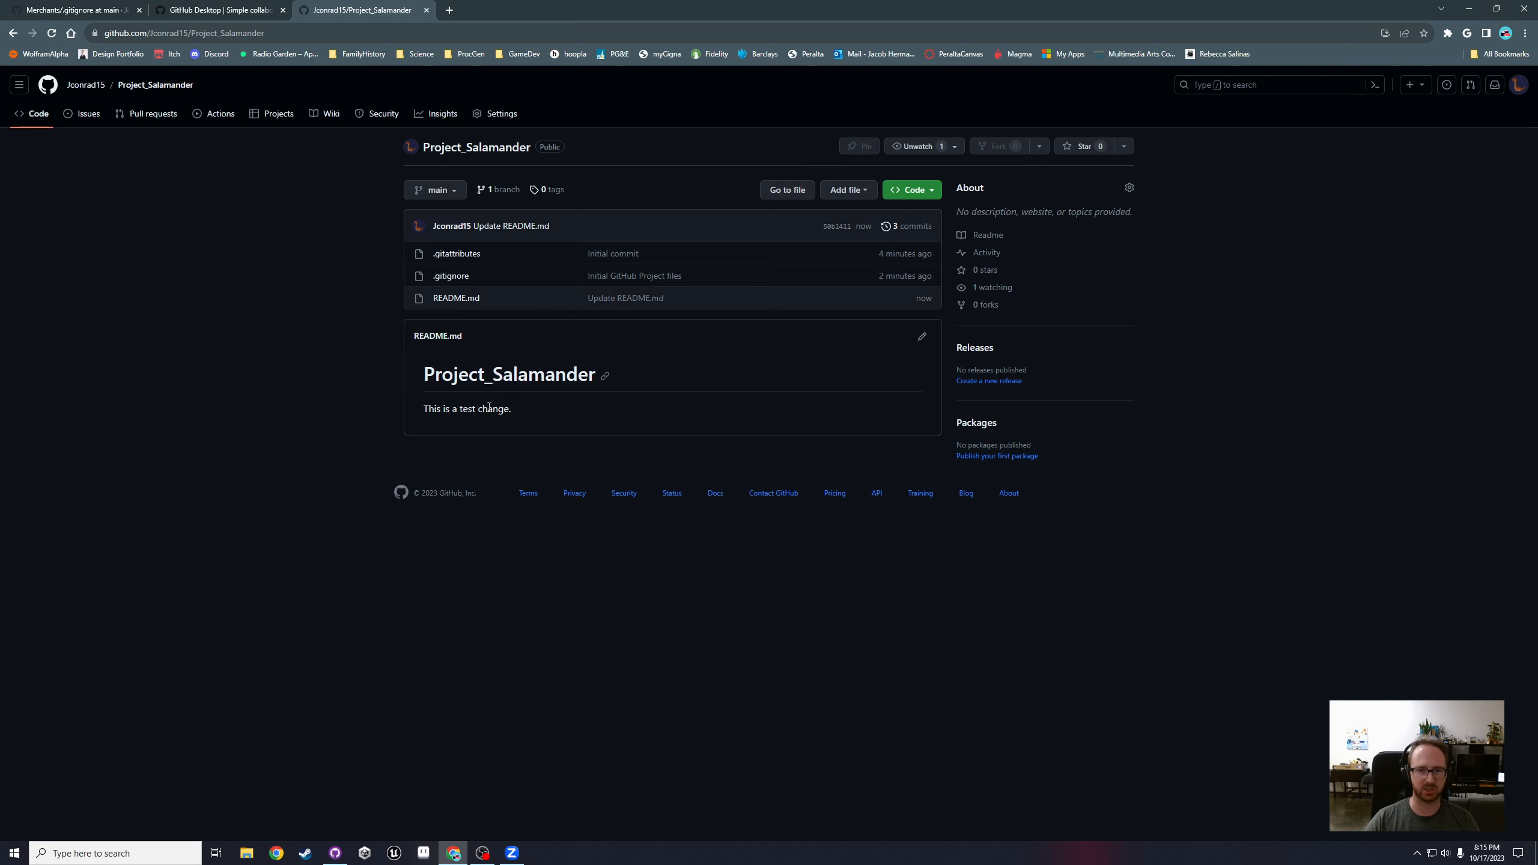
Step: Close the Project_Salamander, GitHub Desktop and Merchants .gitignore web pages to return to GitHub Desktop
{"action": "left_click", "coordinate": [427, 10]}
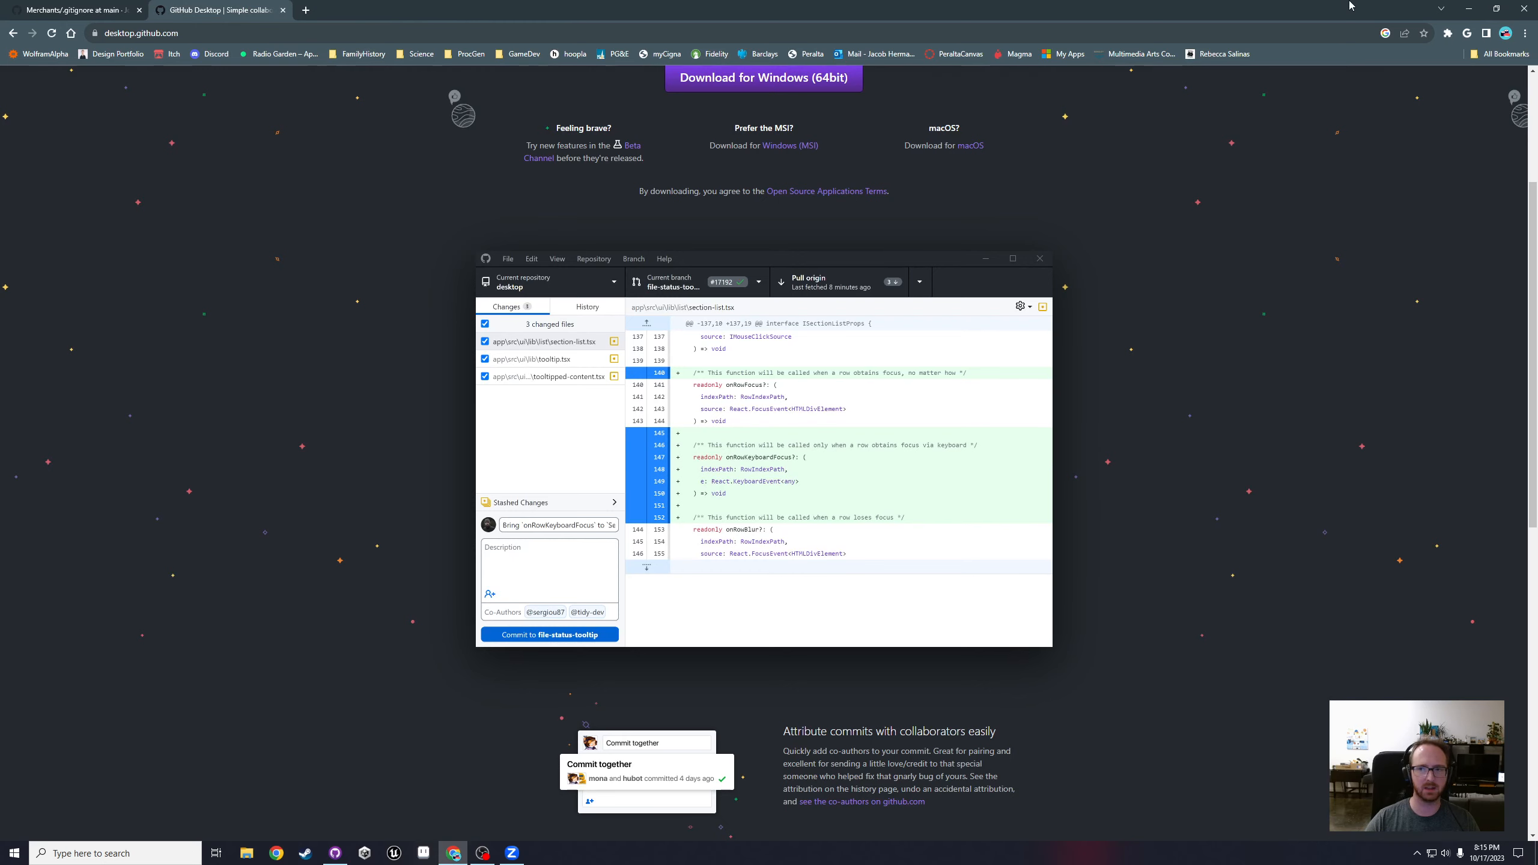
{"action": "left_click", "coordinate": [283, 10]}
{"action": "left_click", "coordinate": [386, 227]}
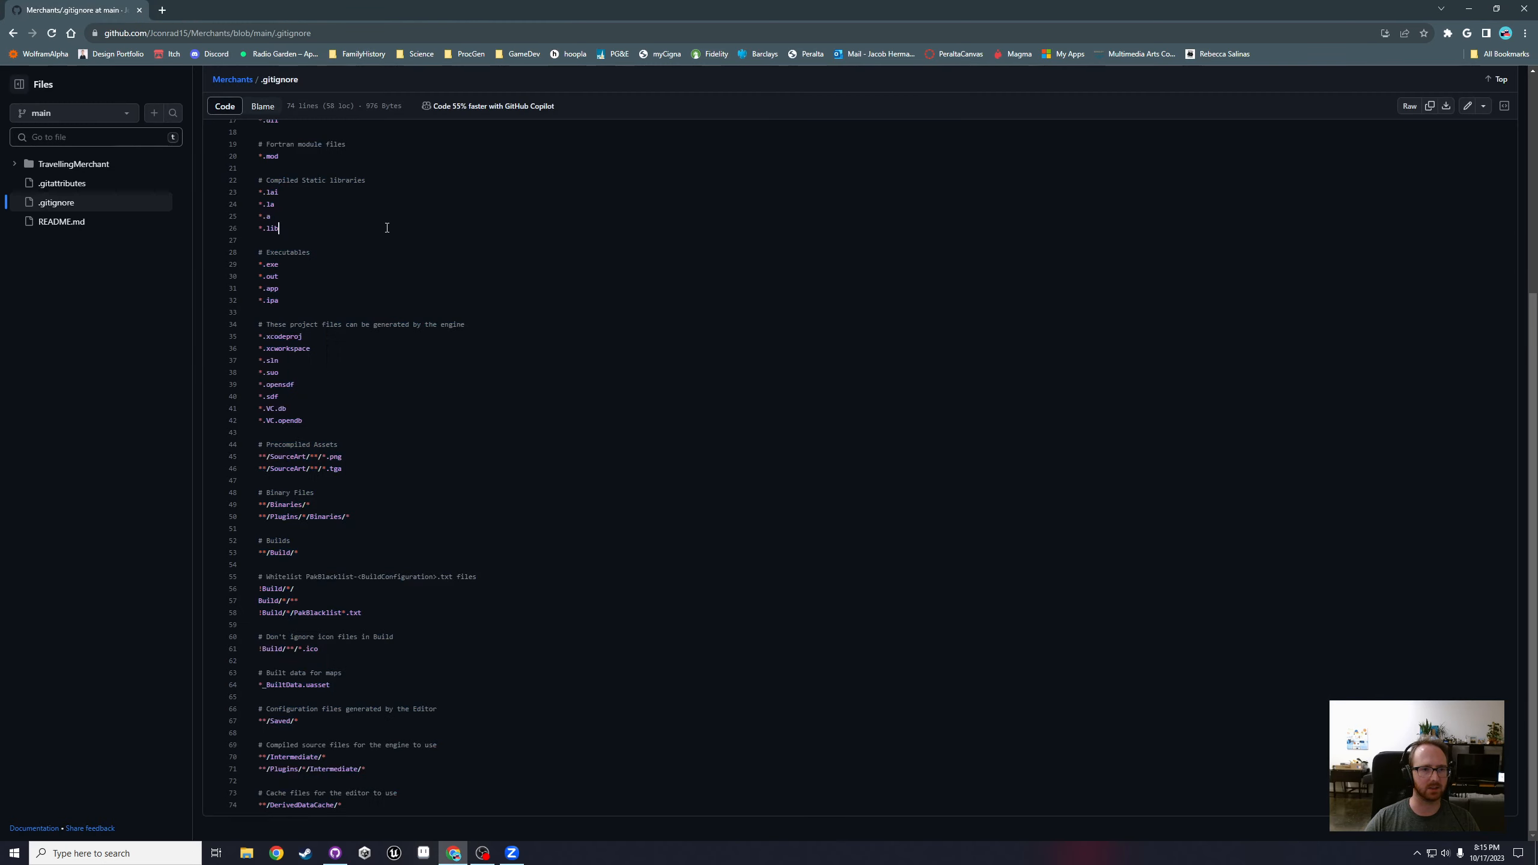
{"action": "left_click", "coordinate": [139, 10]}
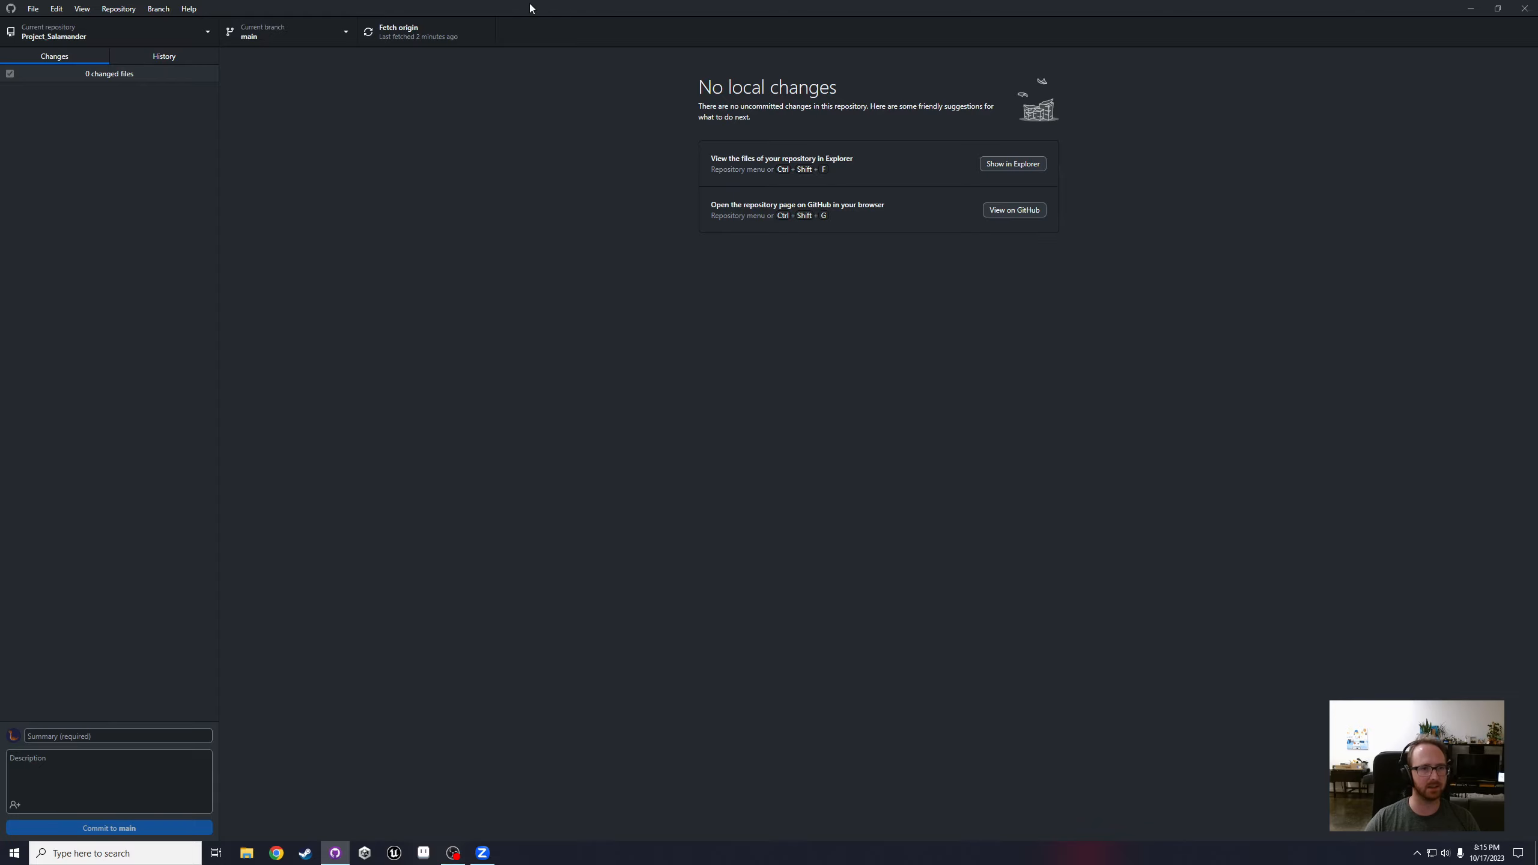
Step: Fetch the origin remote and pull the new README commit into the local main branch
{"action": "mouse_move", "coordinate": [530, 7]}
{"action": "left_mouse_down"}
{"action": "mouse_move", "coordinate": [638, 156]}
{"action": "mouse_move", "coordinate": [524, 7]}
{"action": "left_mouse_up"}
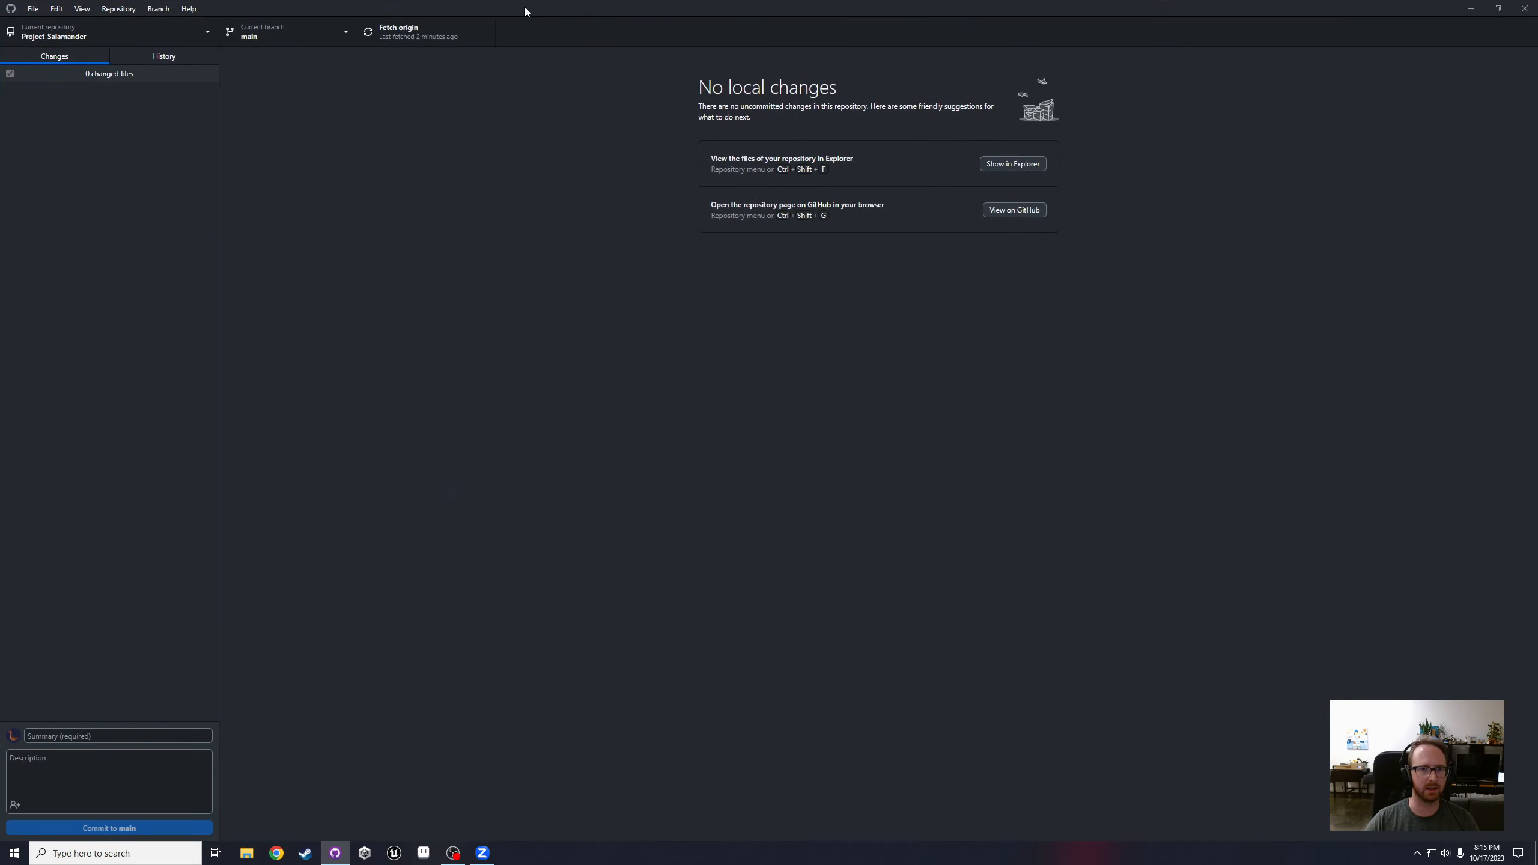
{"action": "left_click", "coordinate": [408, 40]}
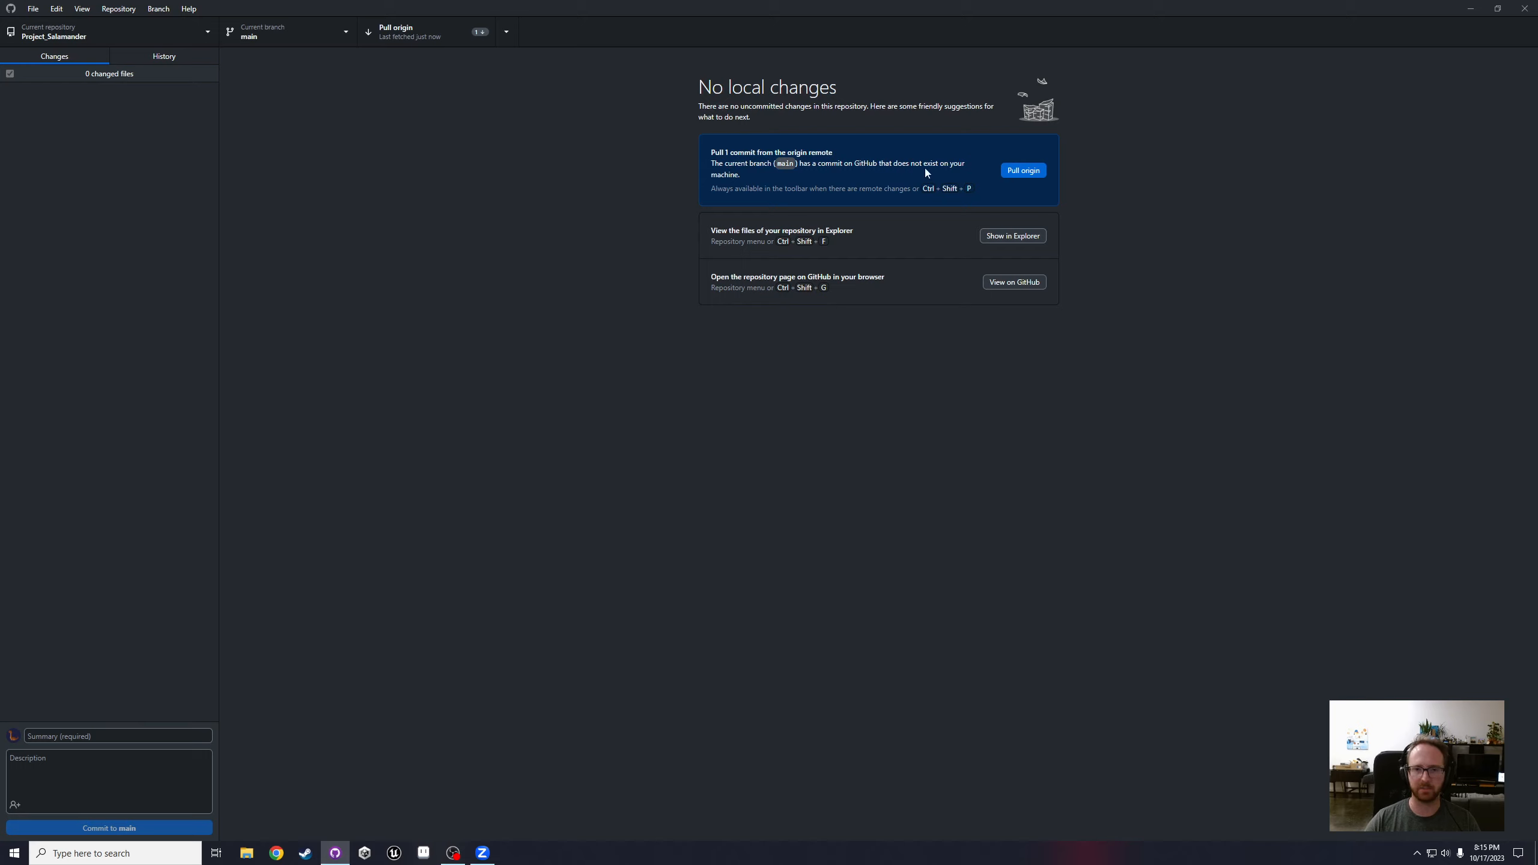
{"action": "left_click", "coordinate": [1004, 171]}
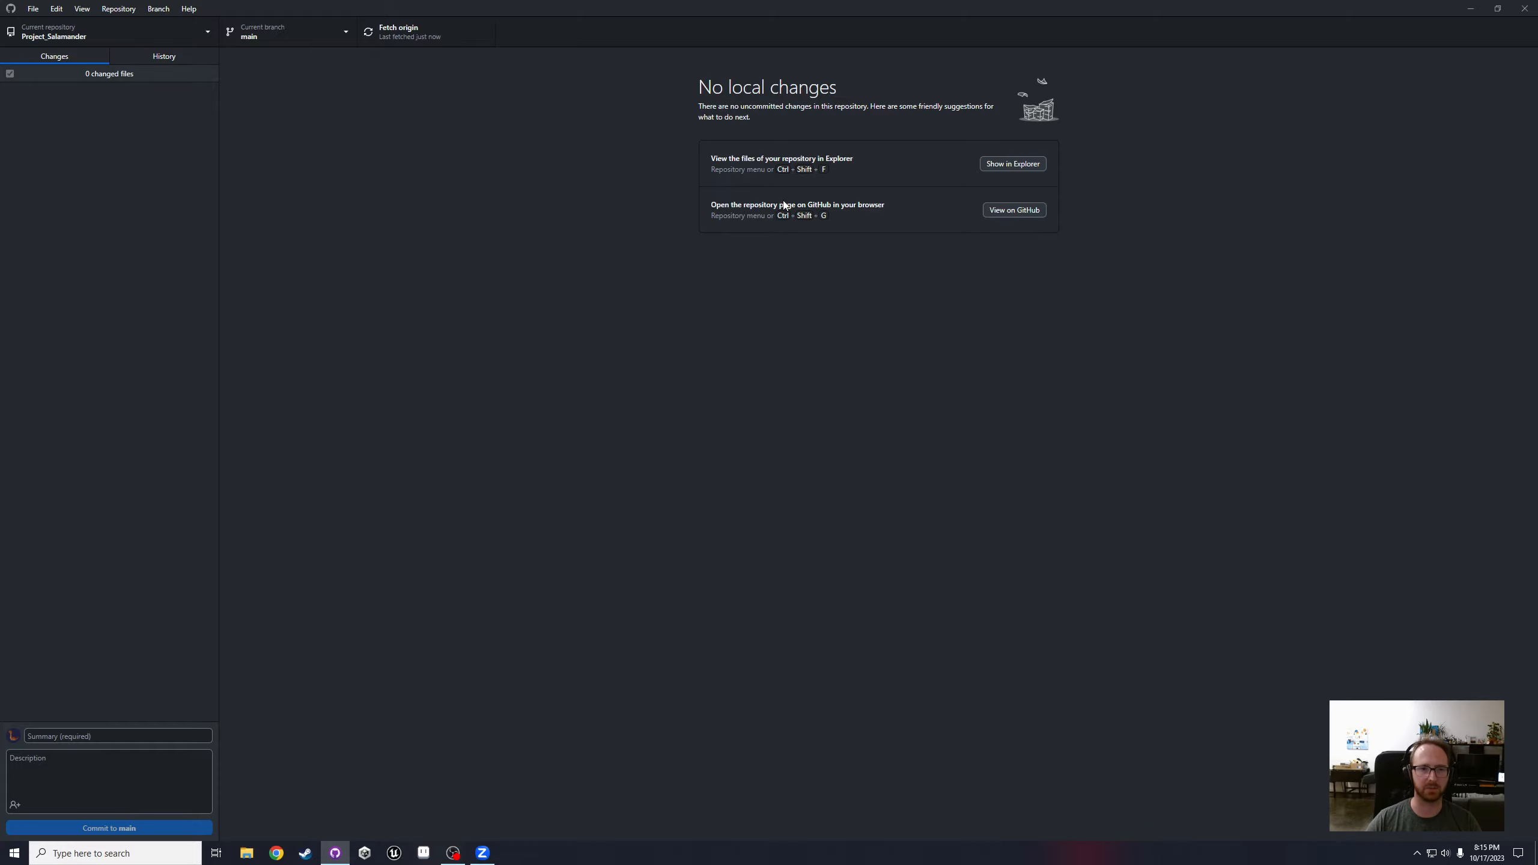
Step: Check the pulled text in the local README.md from the repository folder, and close the file and the folder
{"action": "left_click", "coordinate": [1012, 163]}
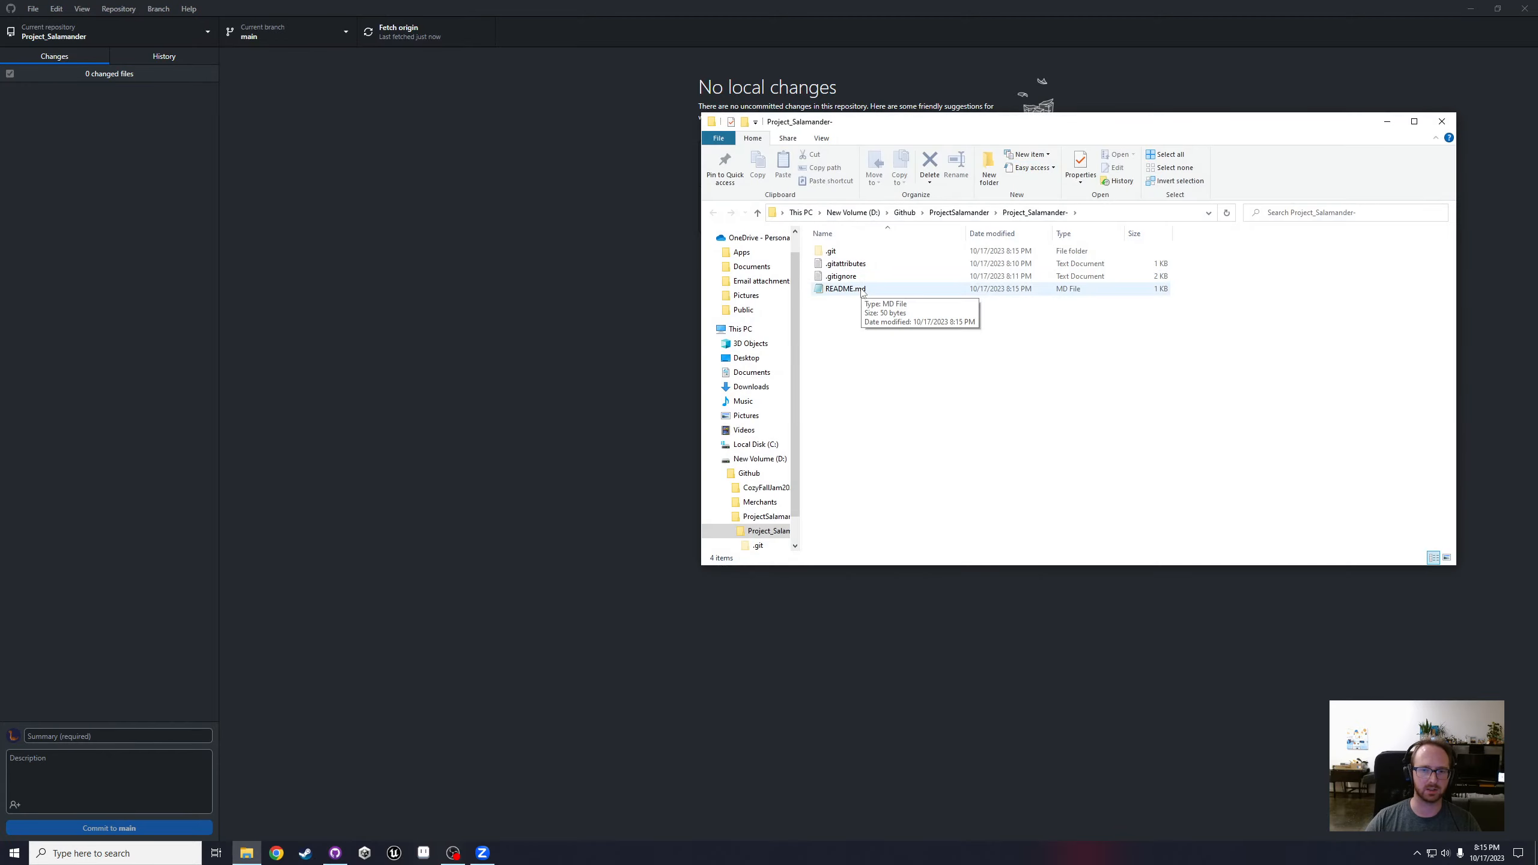
{"action": "double_click", "coordinate": [881, 289]}
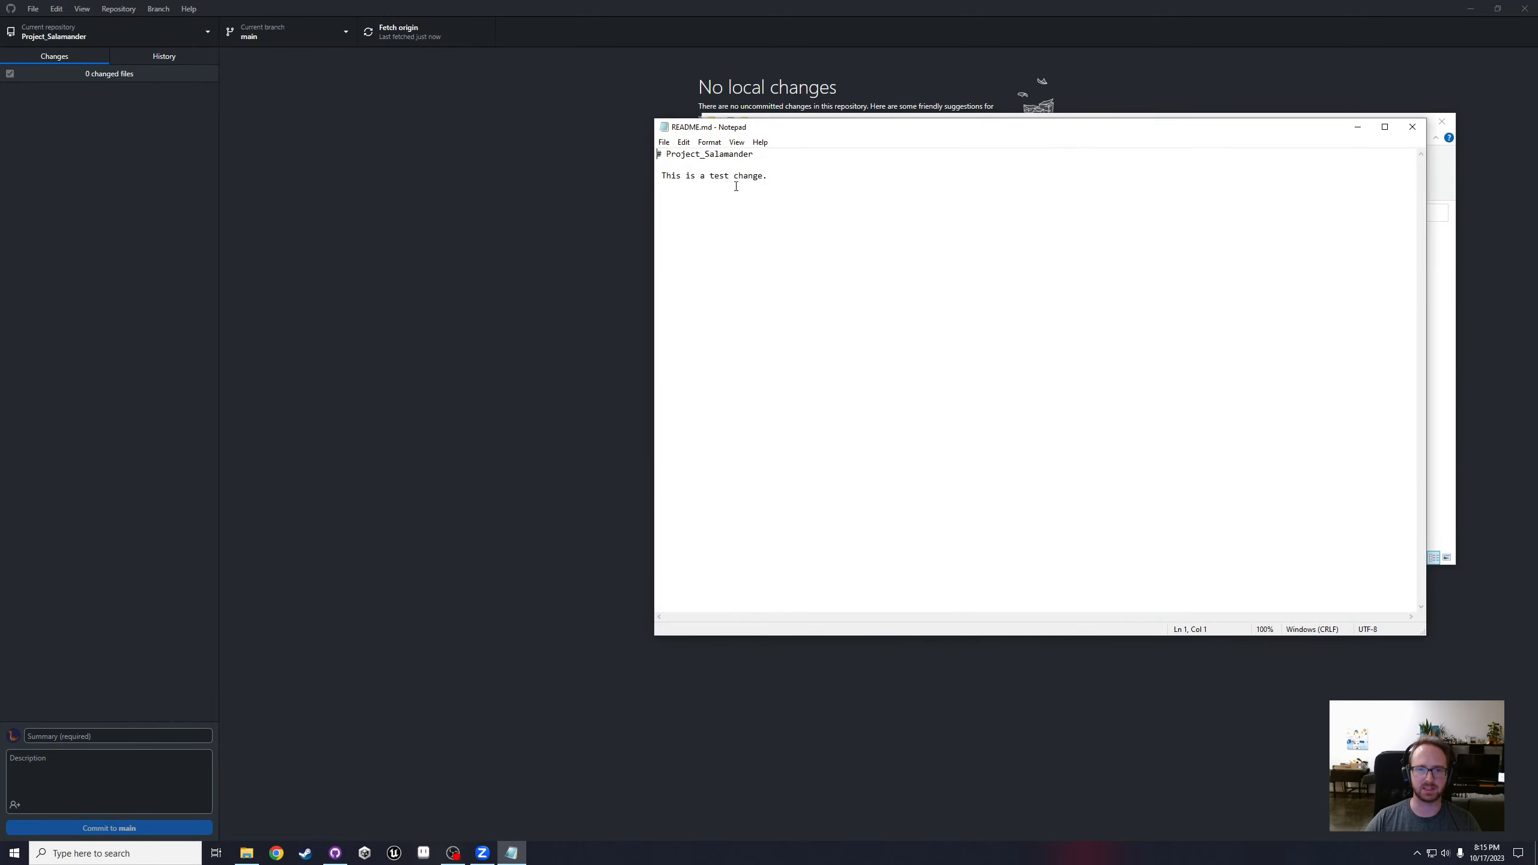
{"action": "left_click", "coordinate": [1411, 126]}
{"action": "left_click", "coordinate": [1441, 121]}
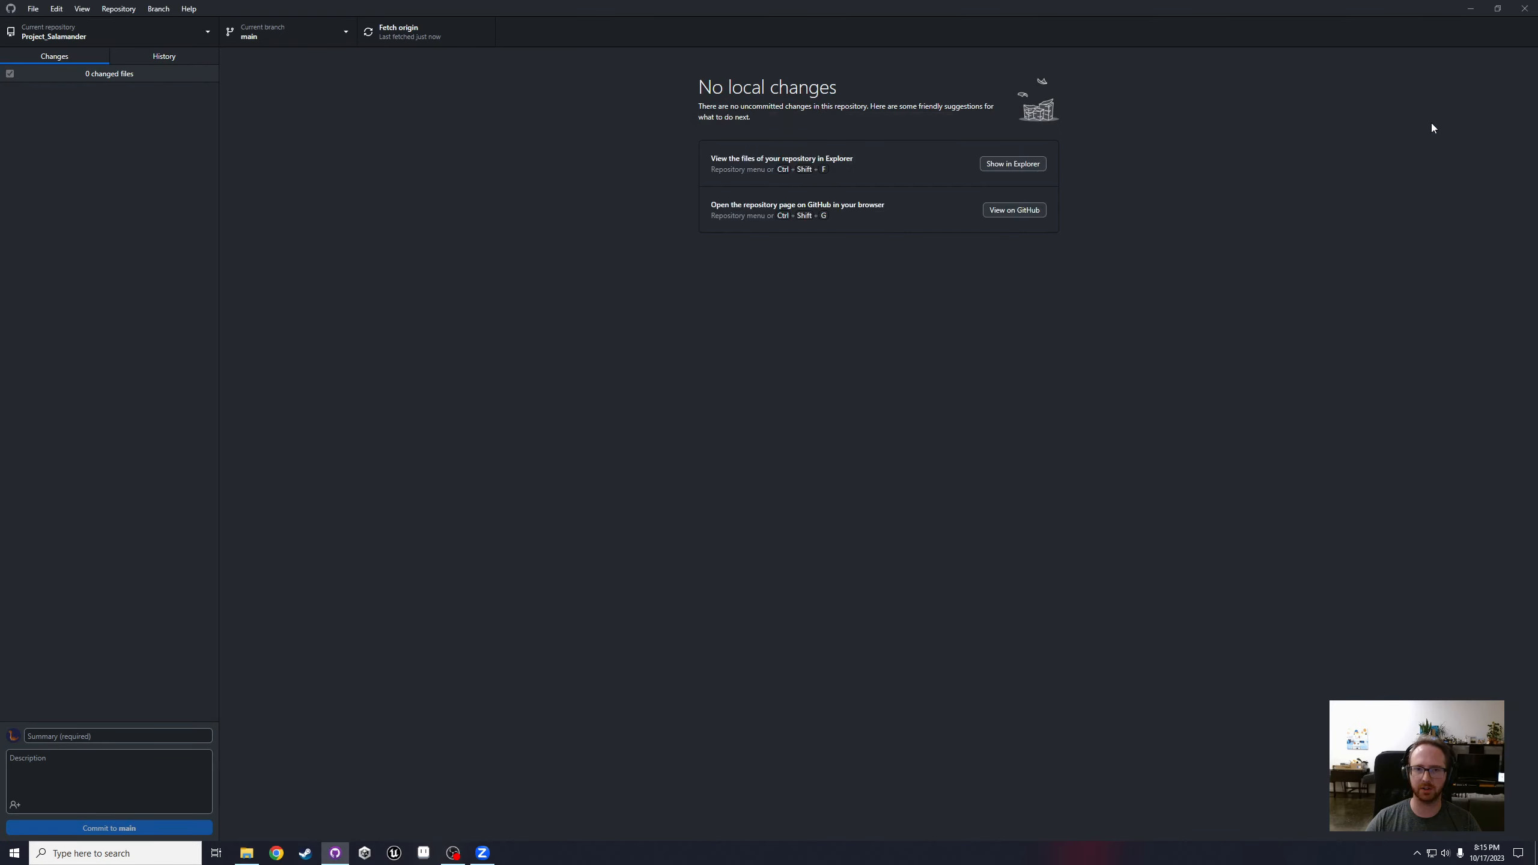
Step: Launch Unreal Editor and snap the GitHub Desktop window to the left half of the screen
{"action": "left_click", "coordinate": [1470, 8]}
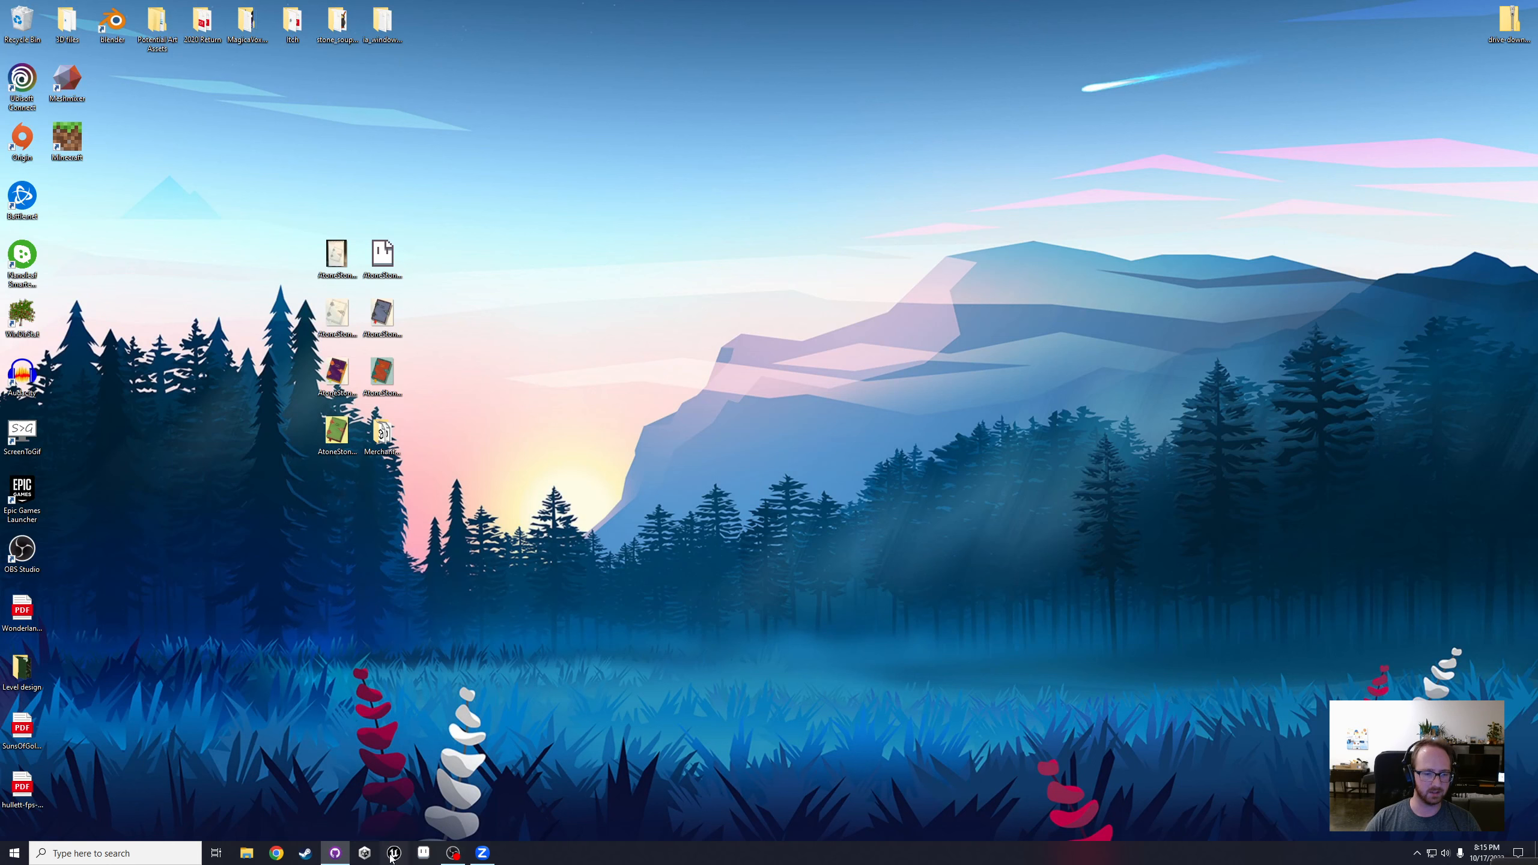
{"action": "left_click", "coordinate": [392, 853]}
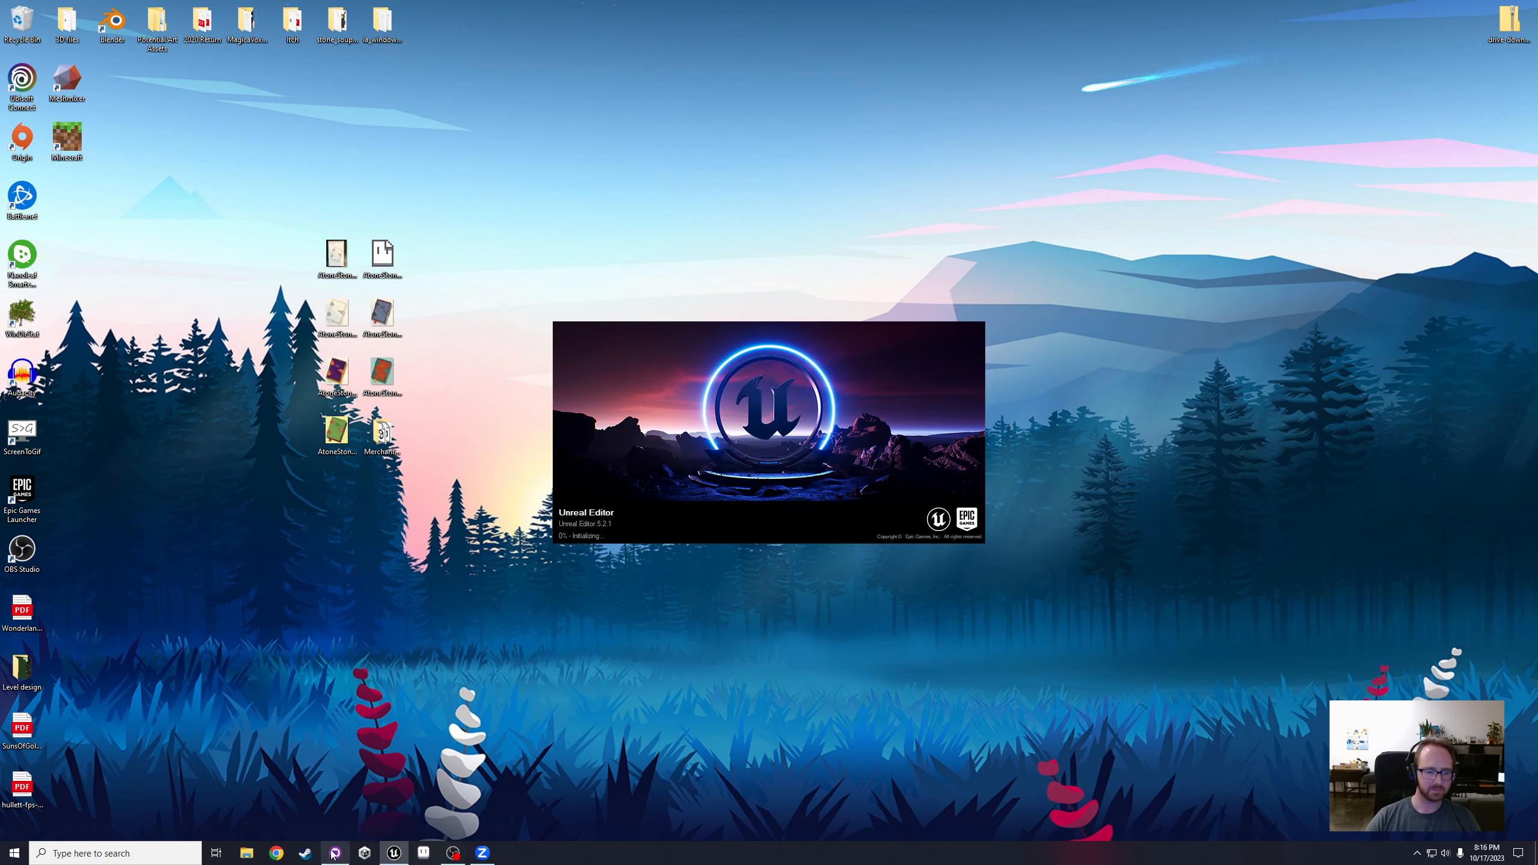
{"action": "mouse_move", "coordinate": [335, 852]}
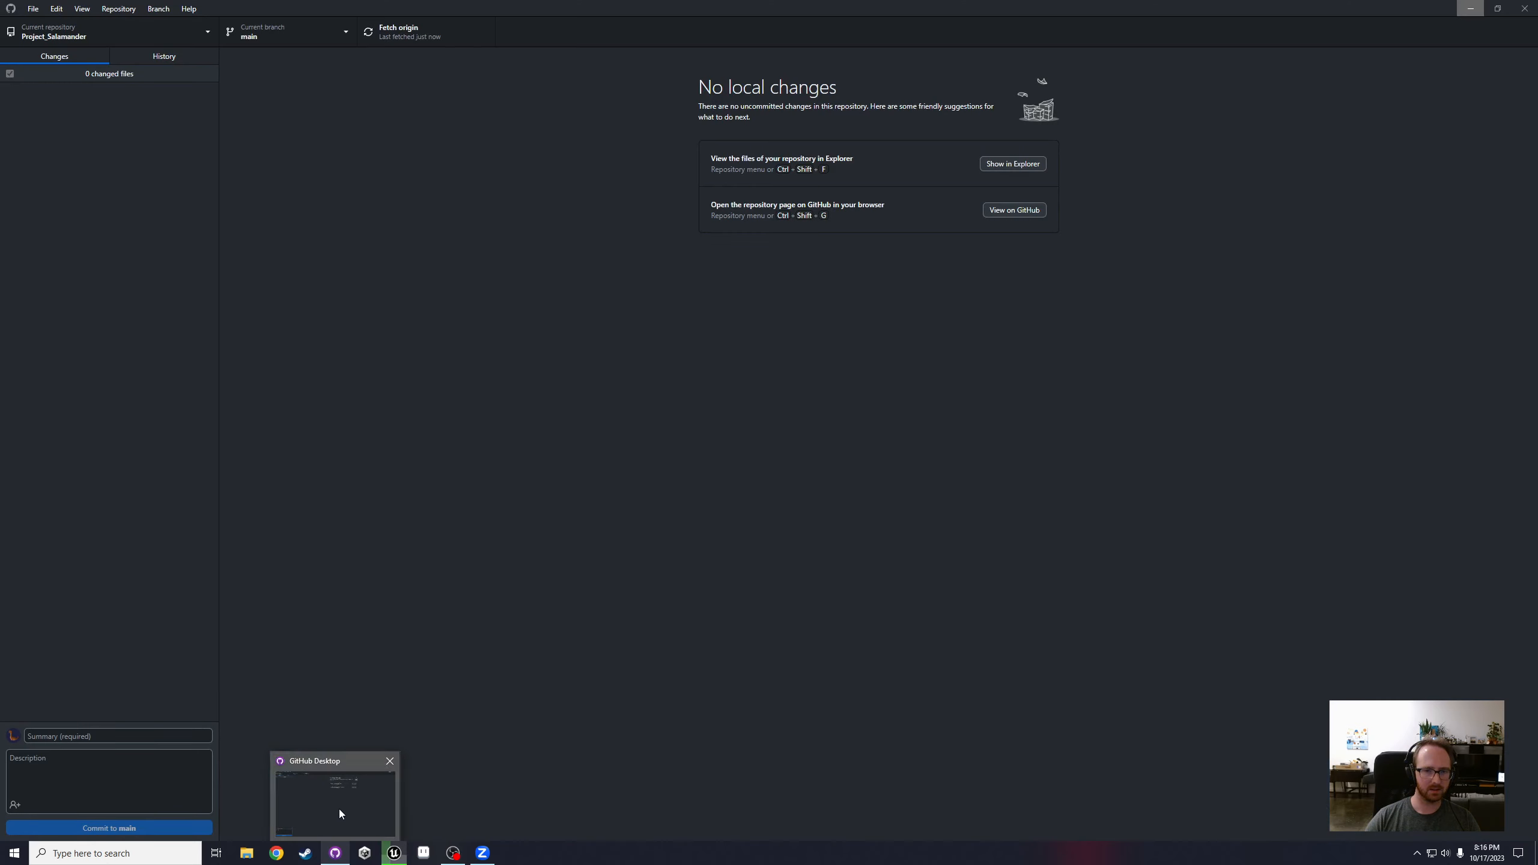
{"action": "left_click", "coordinate": [339, 809]}
{"action": "left_click_drag", "start_coordinate": [981, 8], "coordinate": [2, 17]}
{"action": "left_click", "coordinate": [318, 17]}
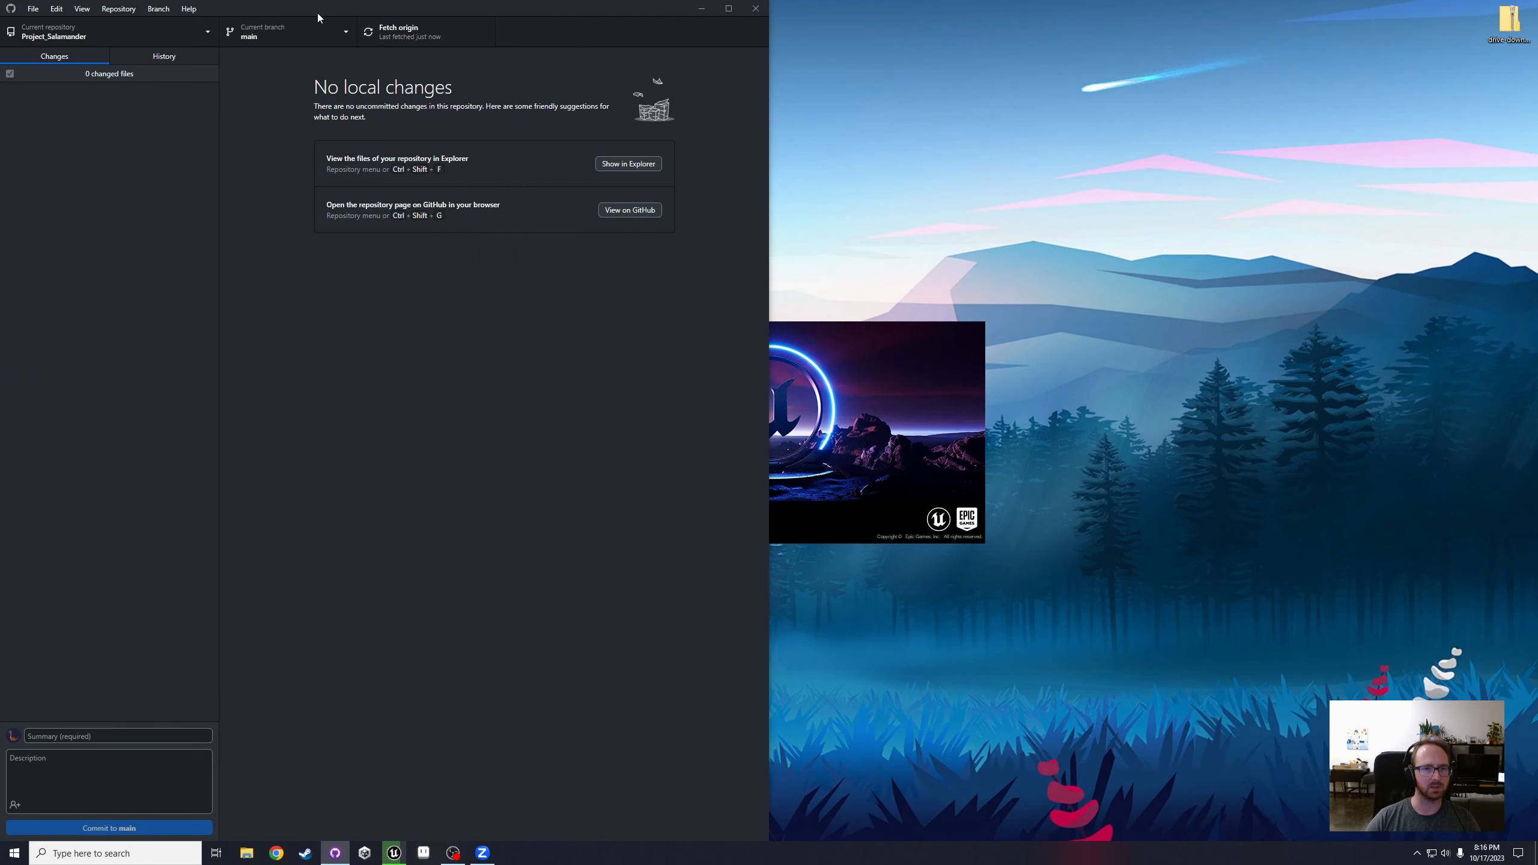
{"action": "left_click", "coordinate": [868, 381]}
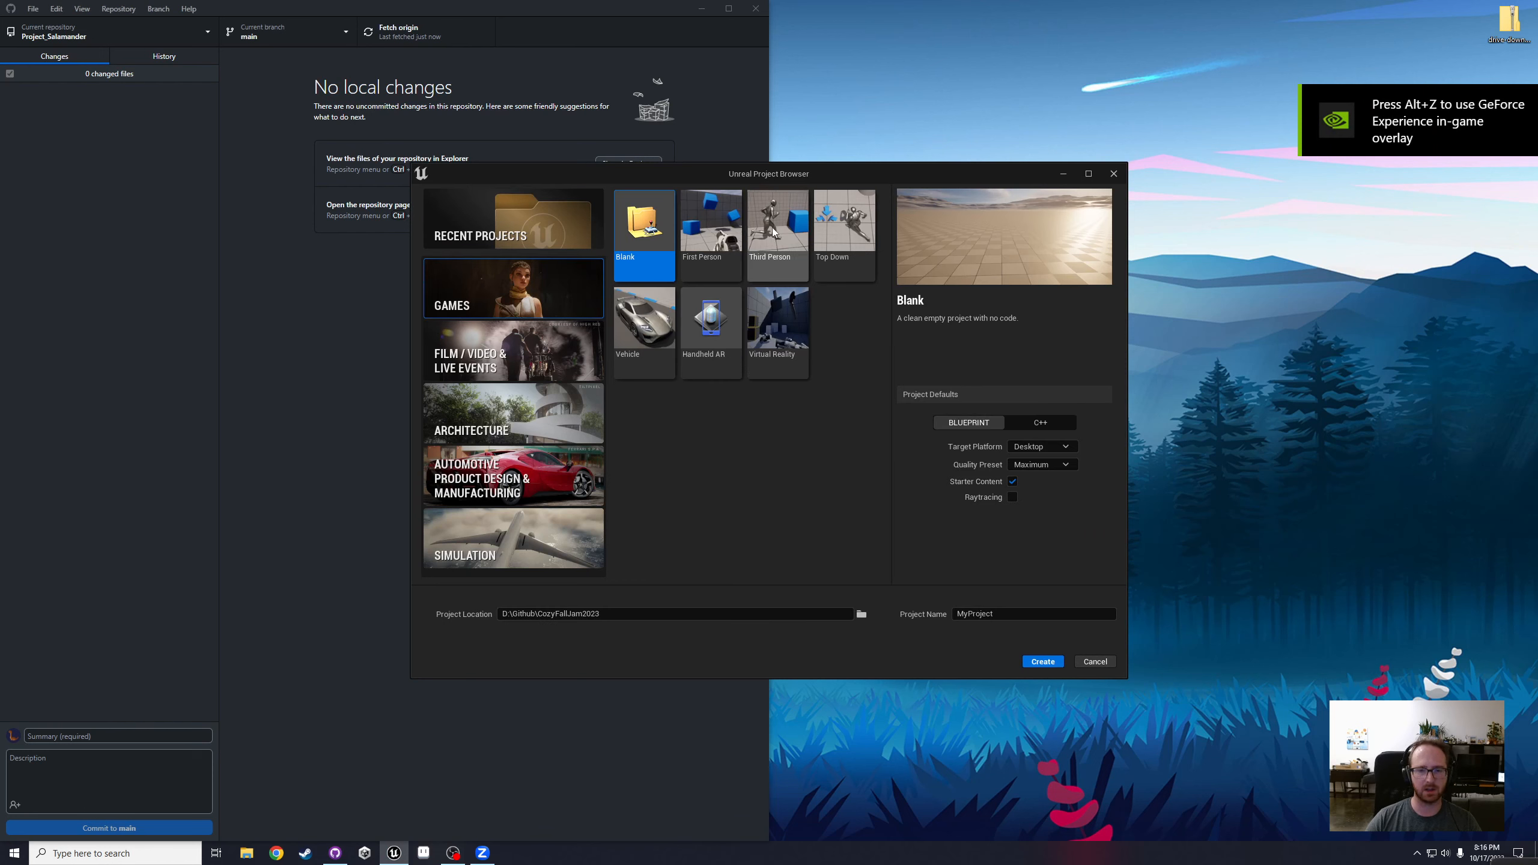
Step: Choose the Third Person template and set the project location to D:\Github\ProjectSalamander\Project_Salamander-
{"action": "left_click", "coordinate": [779, 246]}
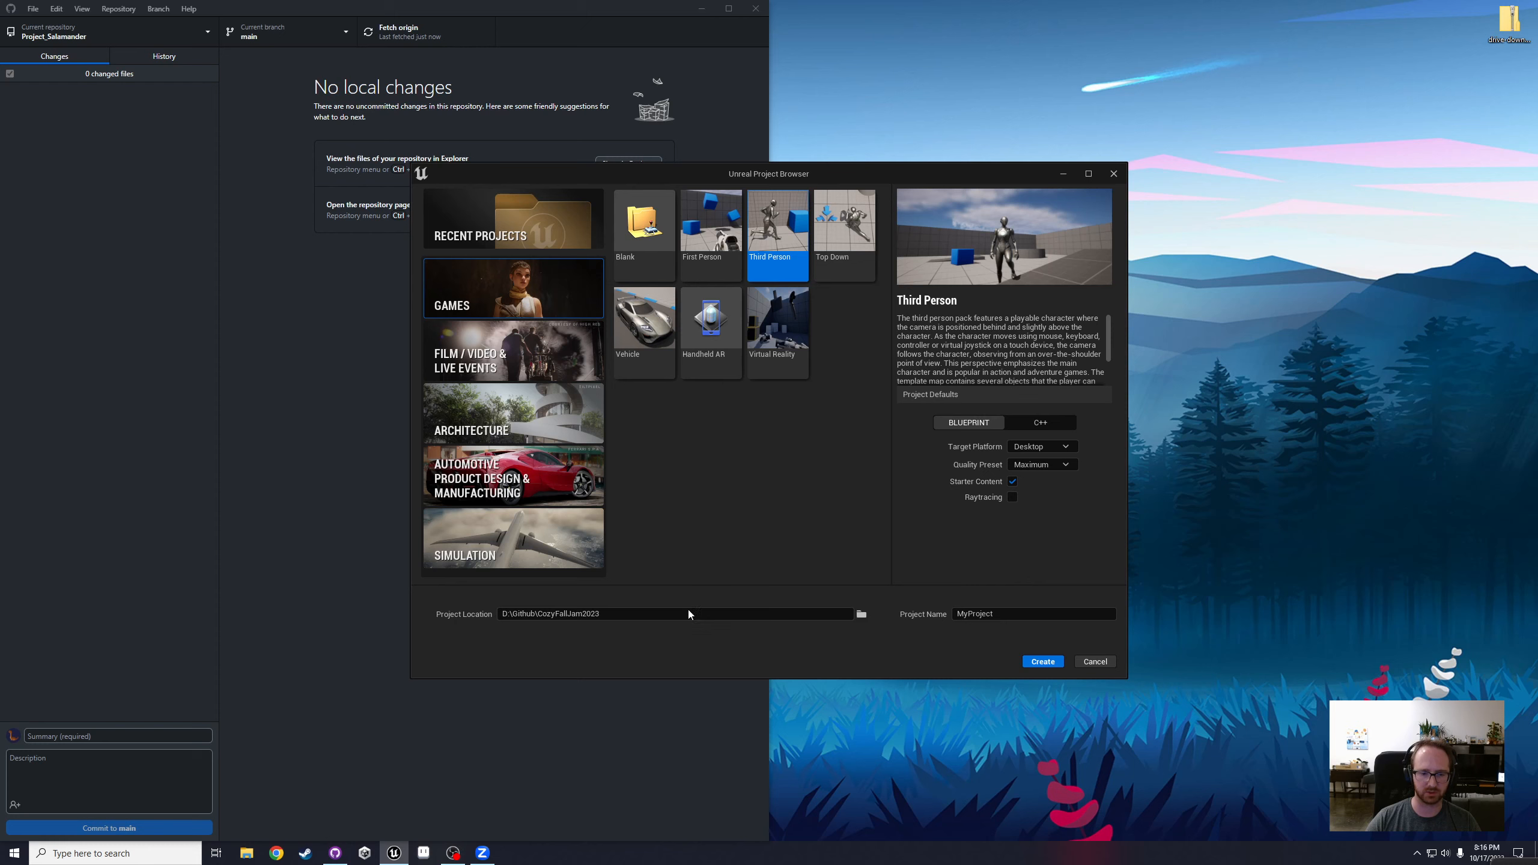
{"action": "left_click", "coordinate": [861, 614]}
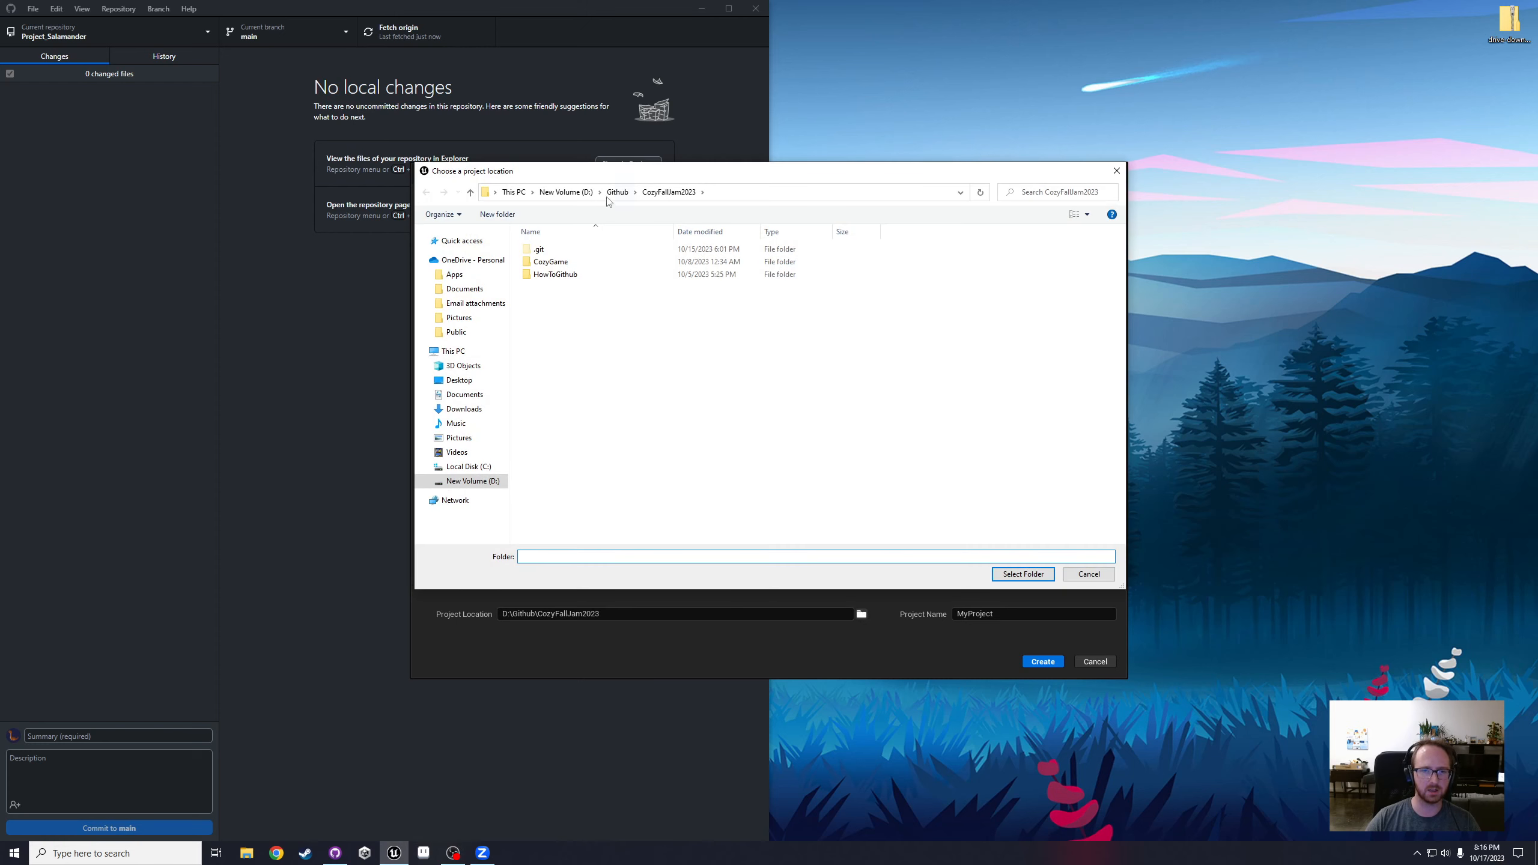
{"action": "left_click", "coordinate": [455, 483]}
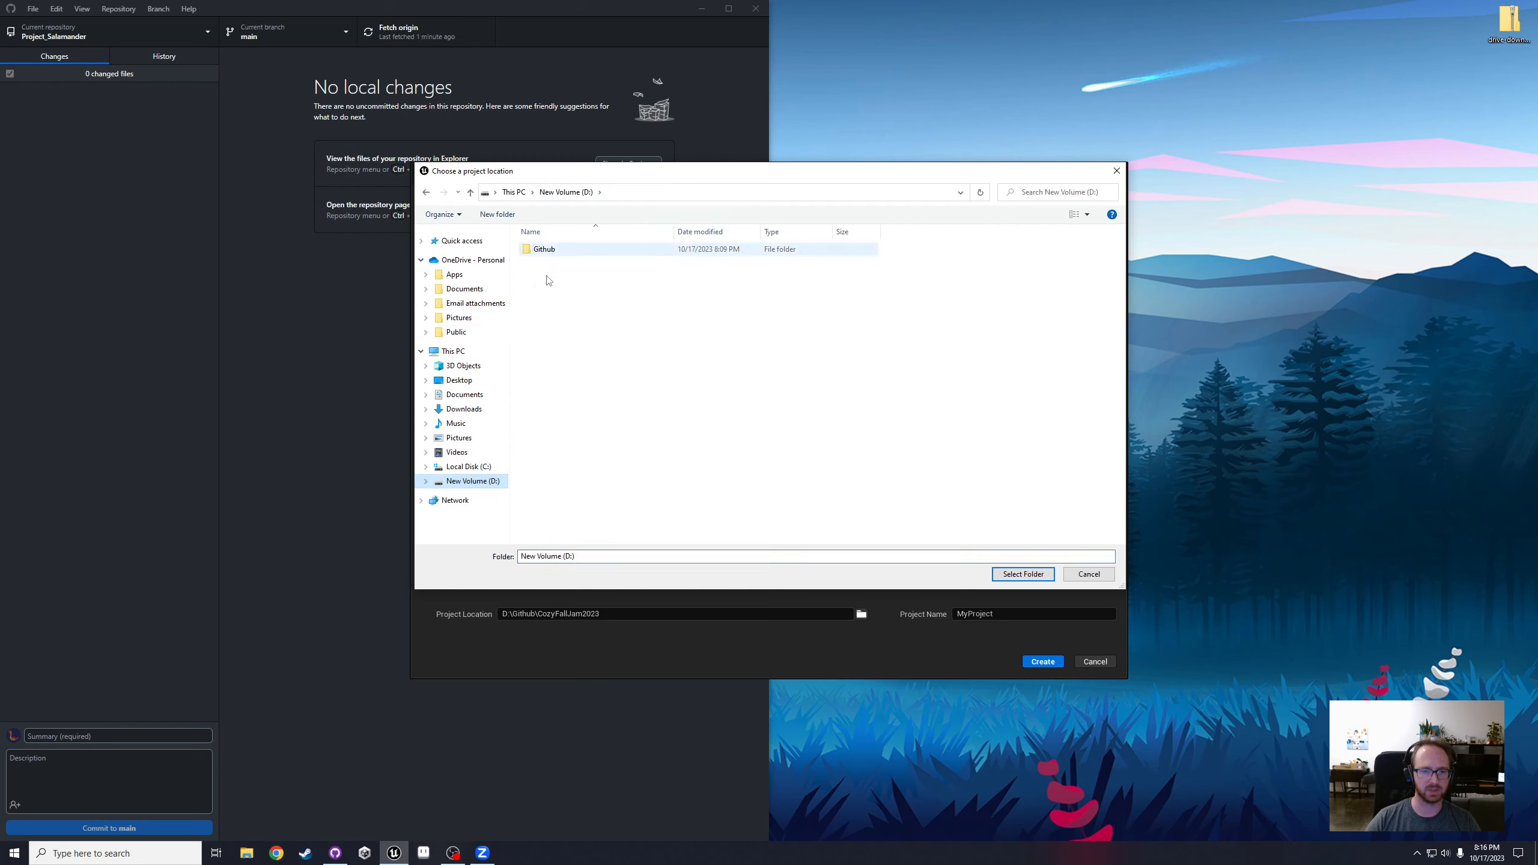
{"action": "double_click", "coordinate": [548, 250]}
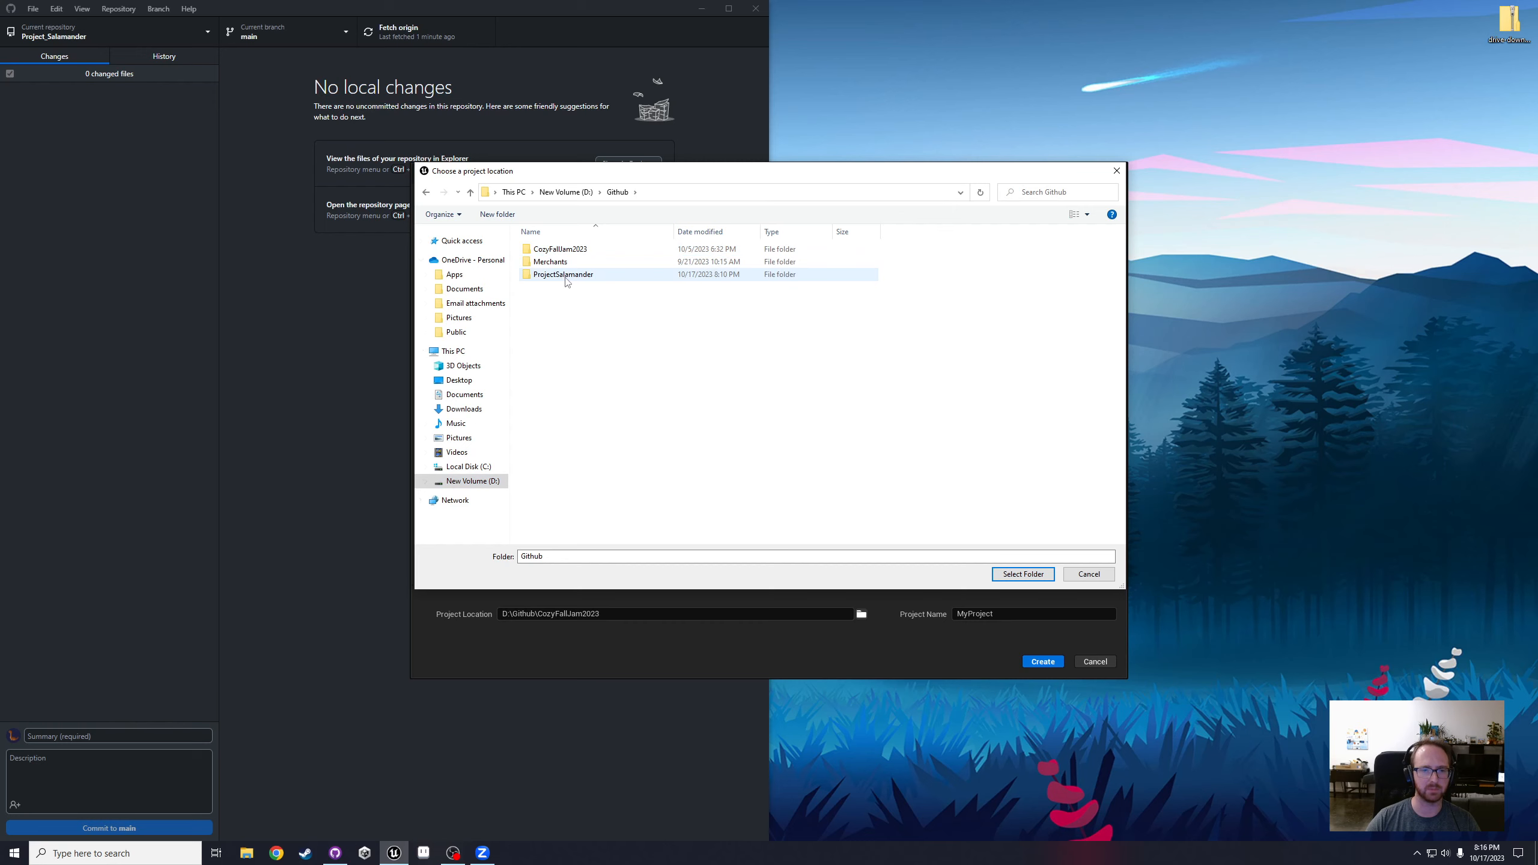
{"action": "double_click", "coordinate": [563, 275]}
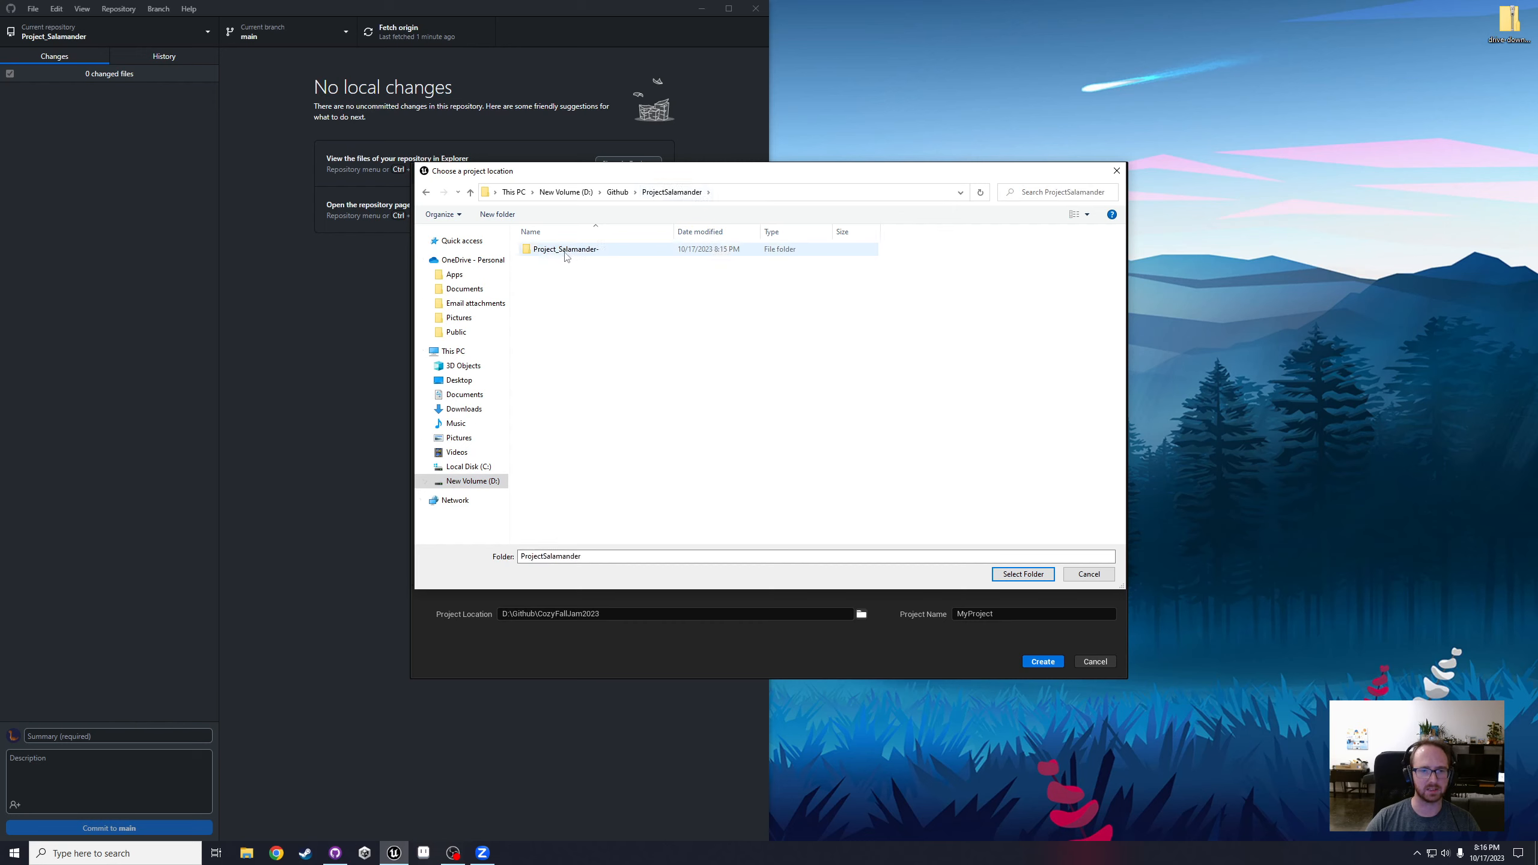
{"action": "double_click", "coordinate": [578, 253]}
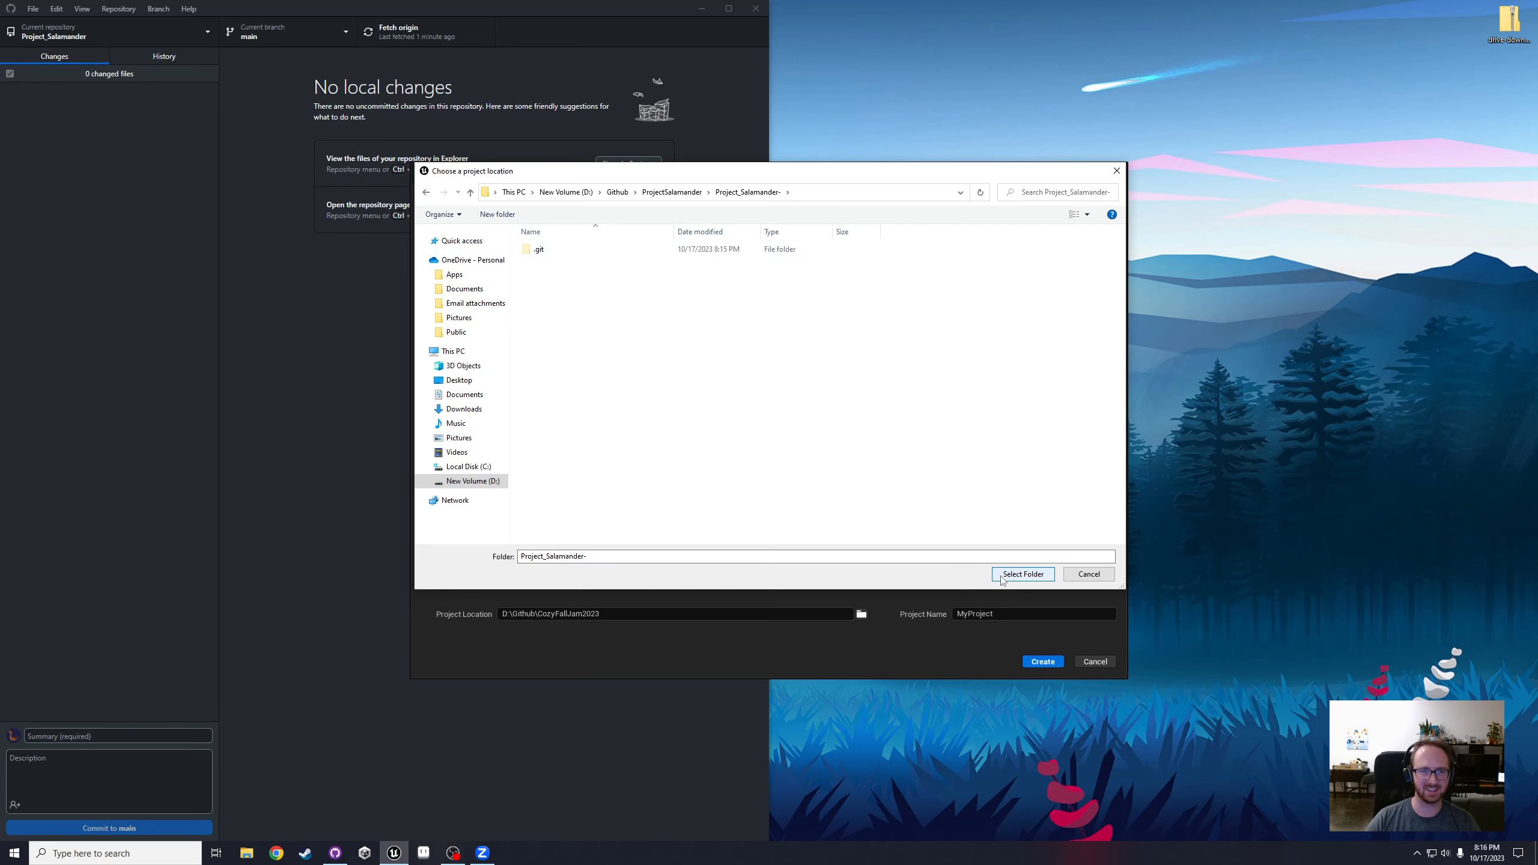
{"action": "left_click", "coordinate": [1022, 574]}
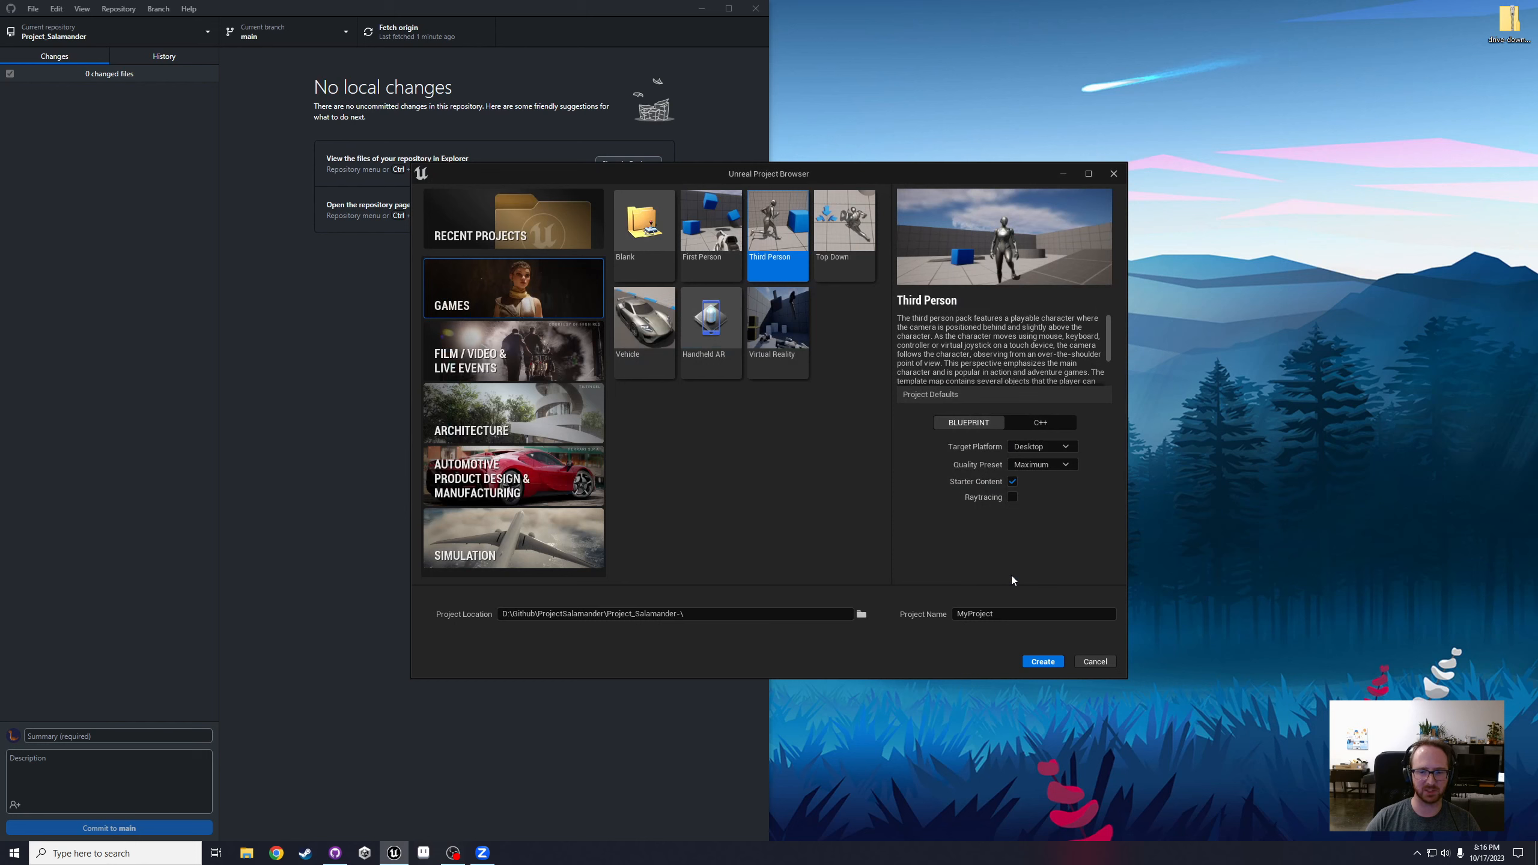
Step: Name the Unreal project Salamander and create it
{"action": "double_click", "coordinate": [1005, 617]}
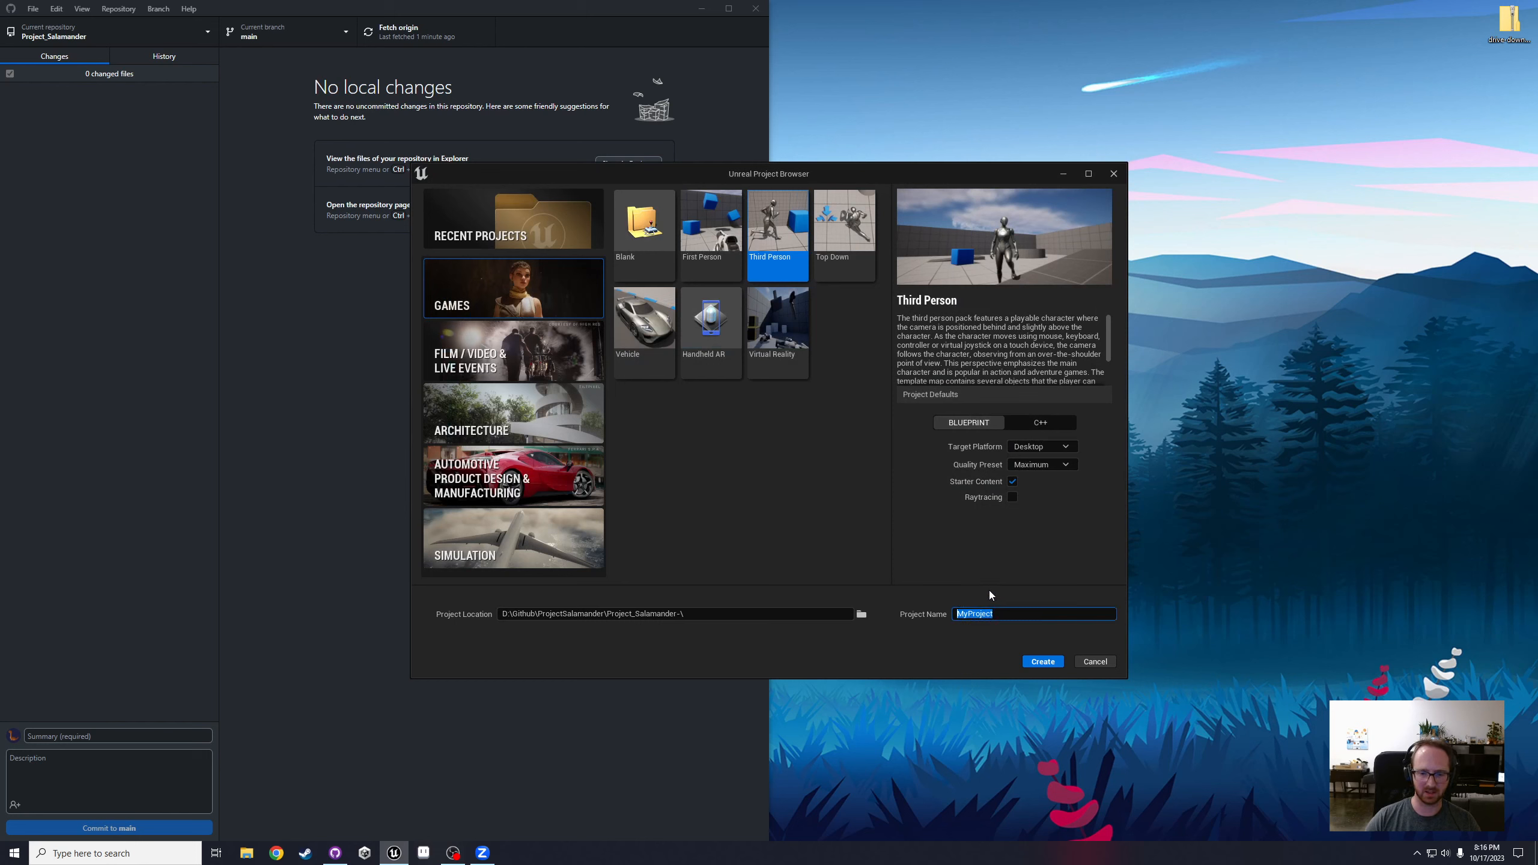
{"action": "type", "text": "Salamander"}
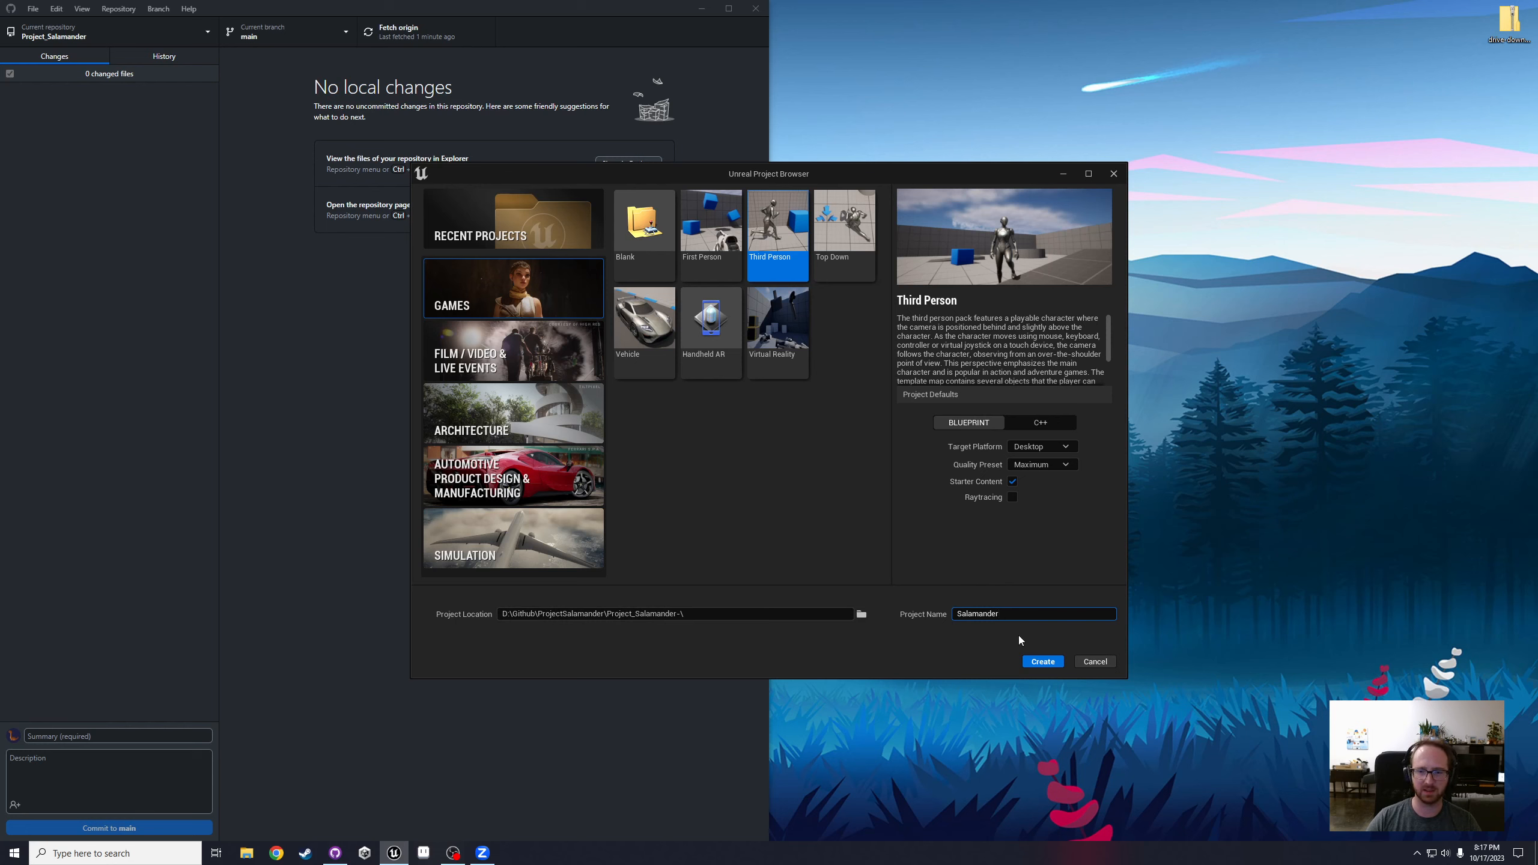
{"action": "left_click", "coordinate": [1031, 661]}
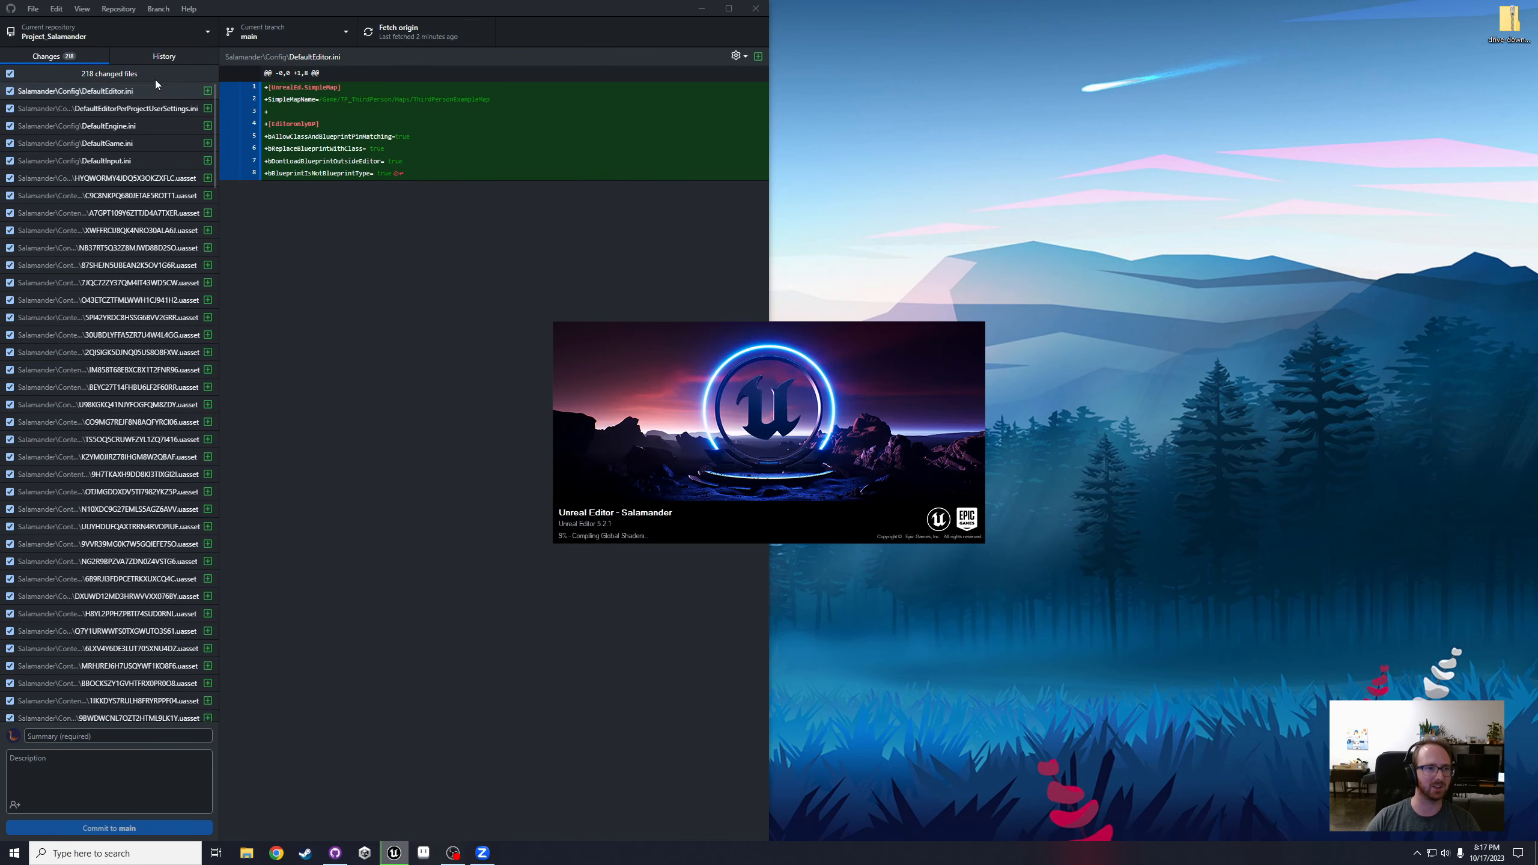
{"action": "scroll", "coordinate": [144, 406], "scroll_direction": "down", "scroll_amount": 15}
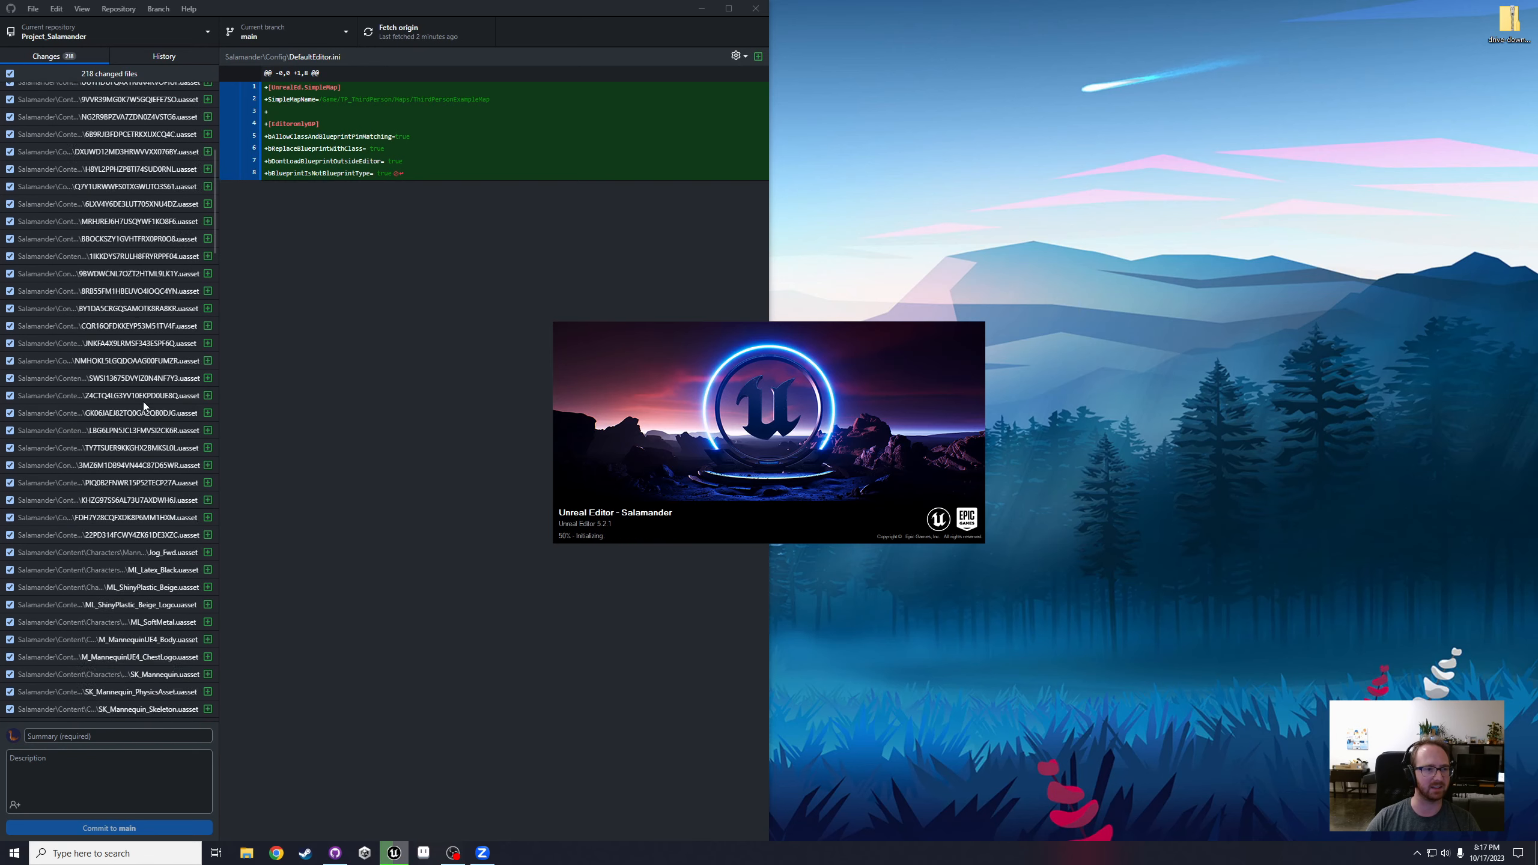
{"action": "scroll", "coordinate": [144, 406], "scroll_direction": "up", "scroll_amount": 15}
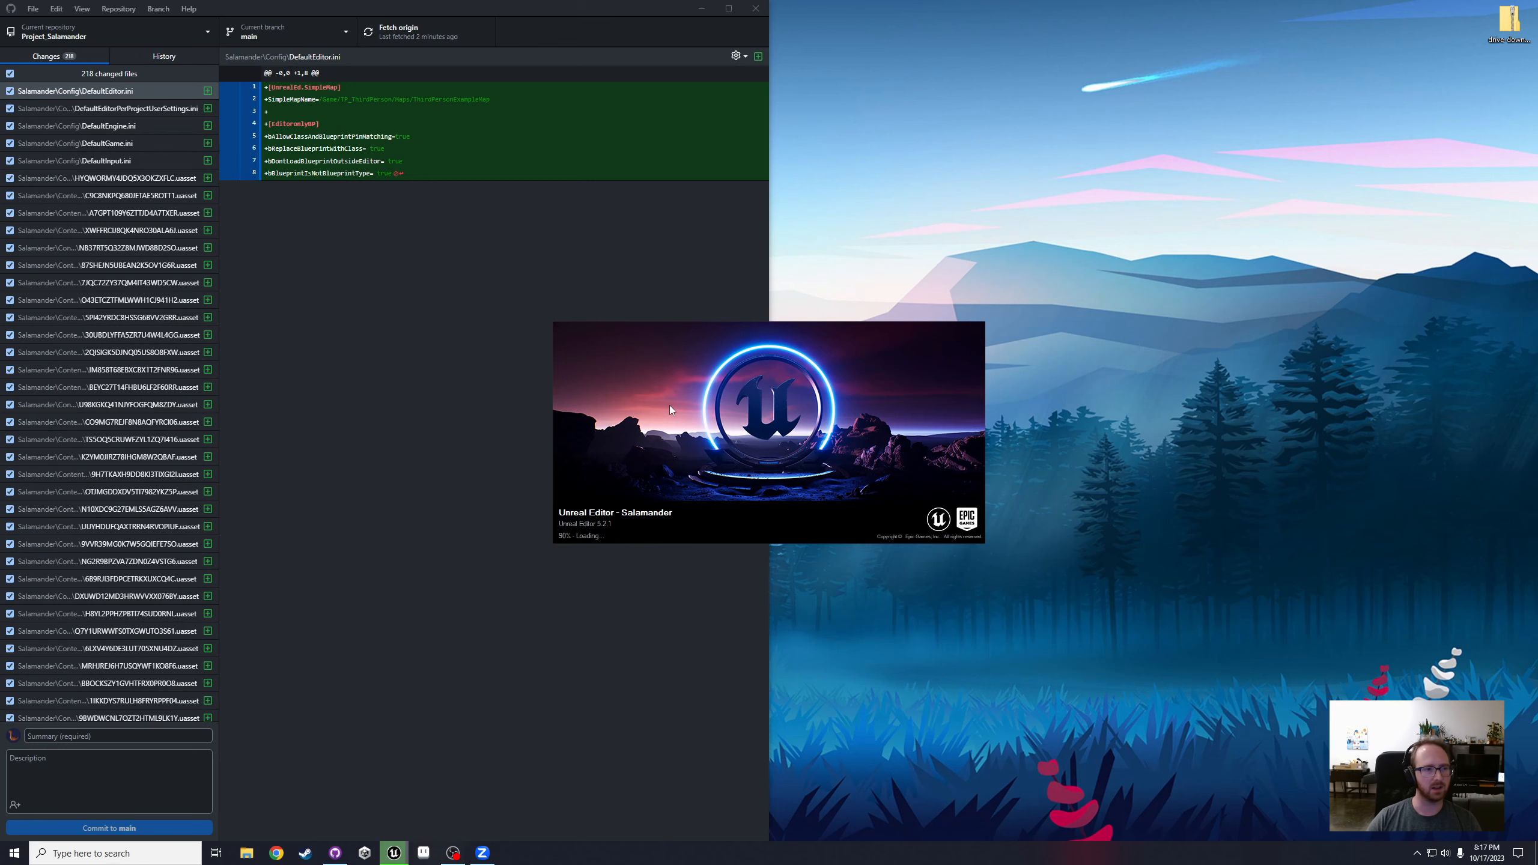
{"action": "scroll", "coordinate": [110, 411], "scroll_direction": "down", "scroll_amount": 5}
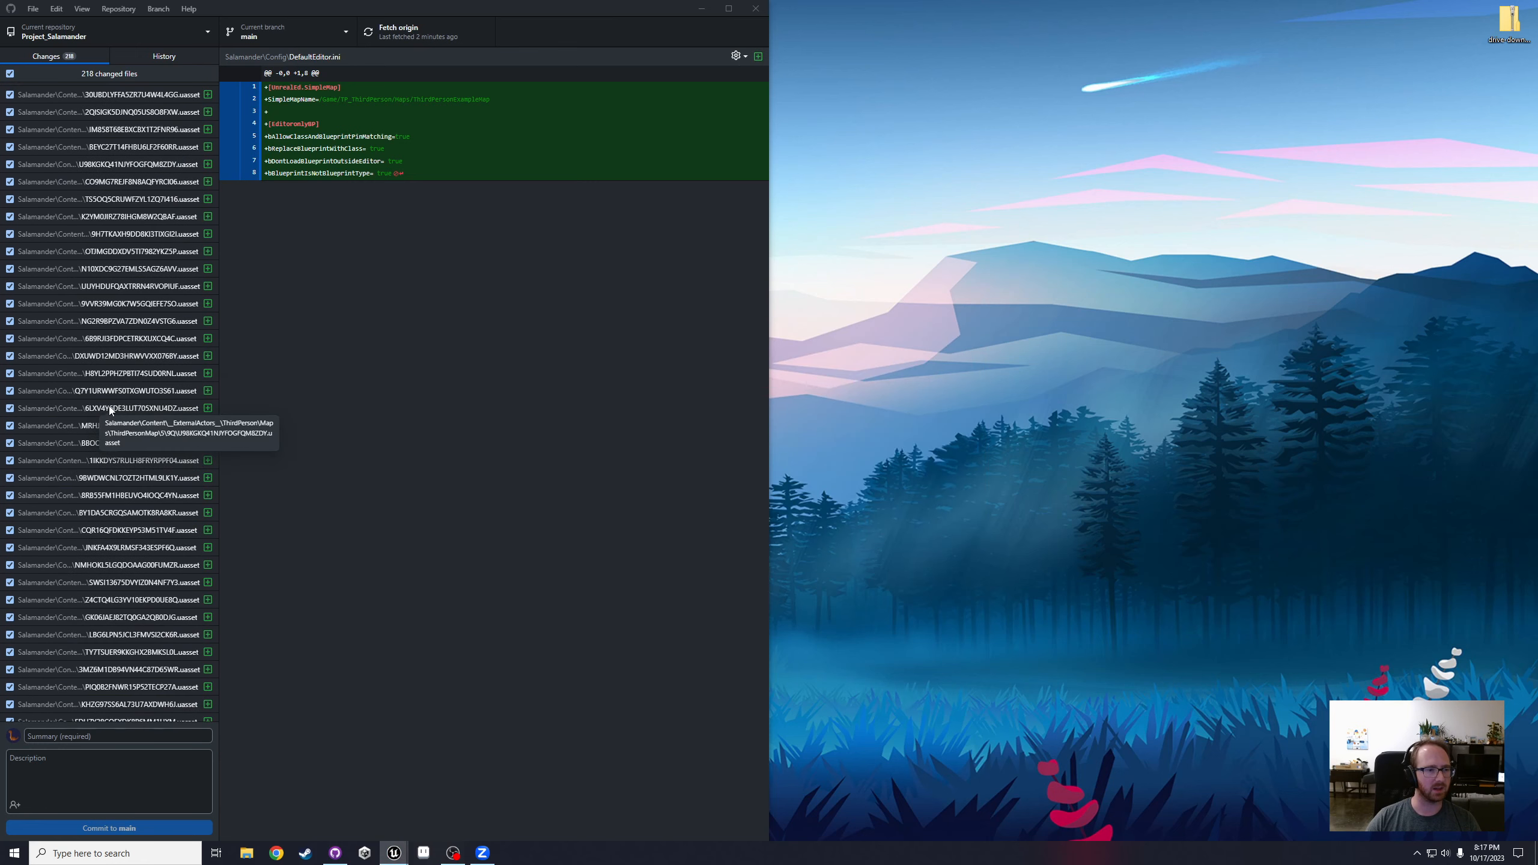
Step: Snap the Unreal Editor window to the right half of the screen beside GitHub Desktop, and close the floating Content Browser
{"action": "key", "text": "super+Right"}
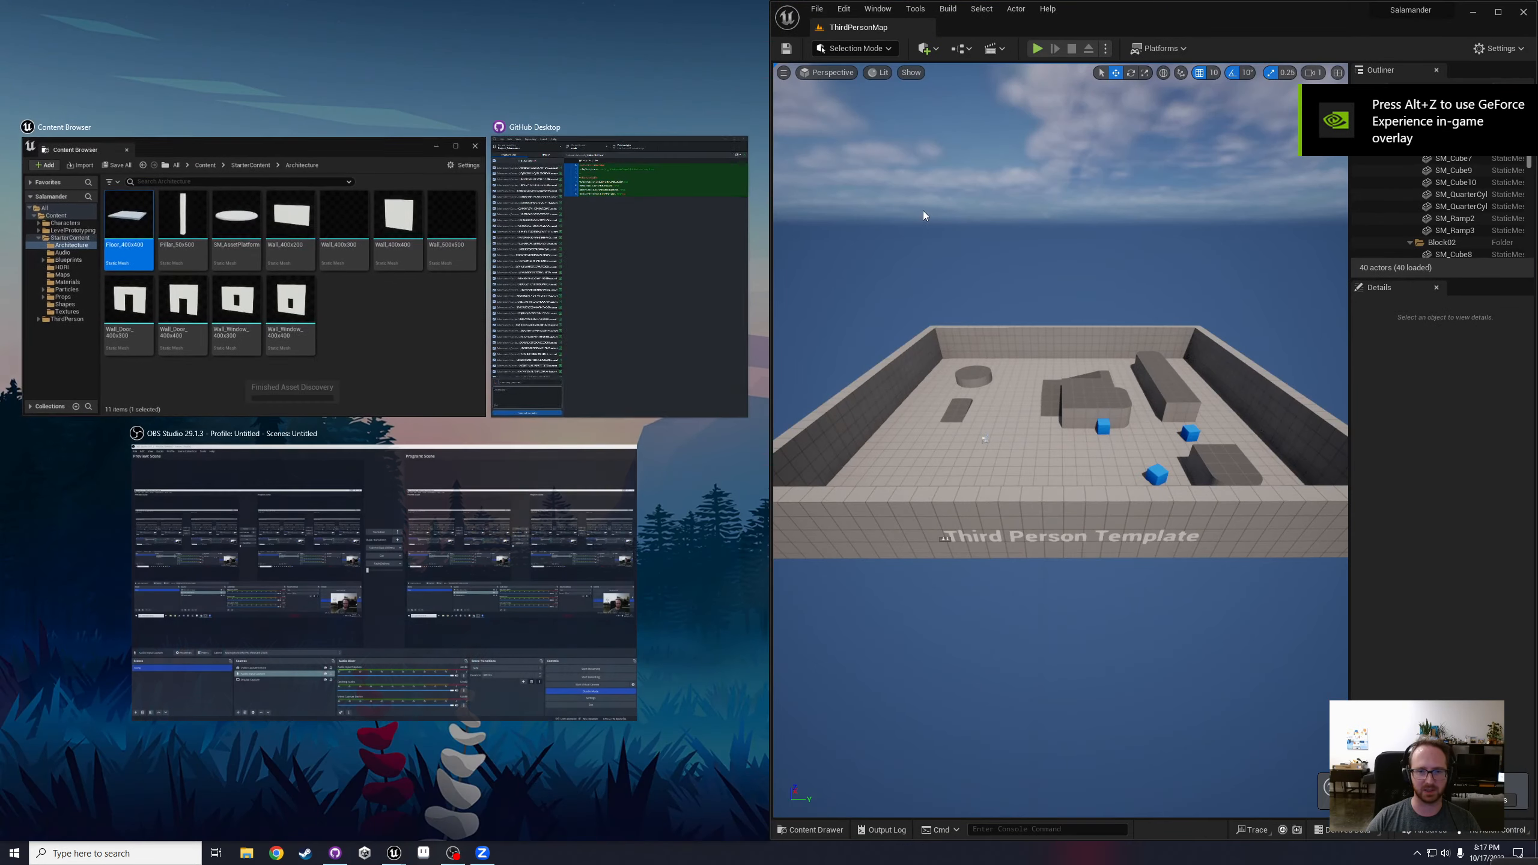
{"action": "left_click", "coordinate": [666, 206]}
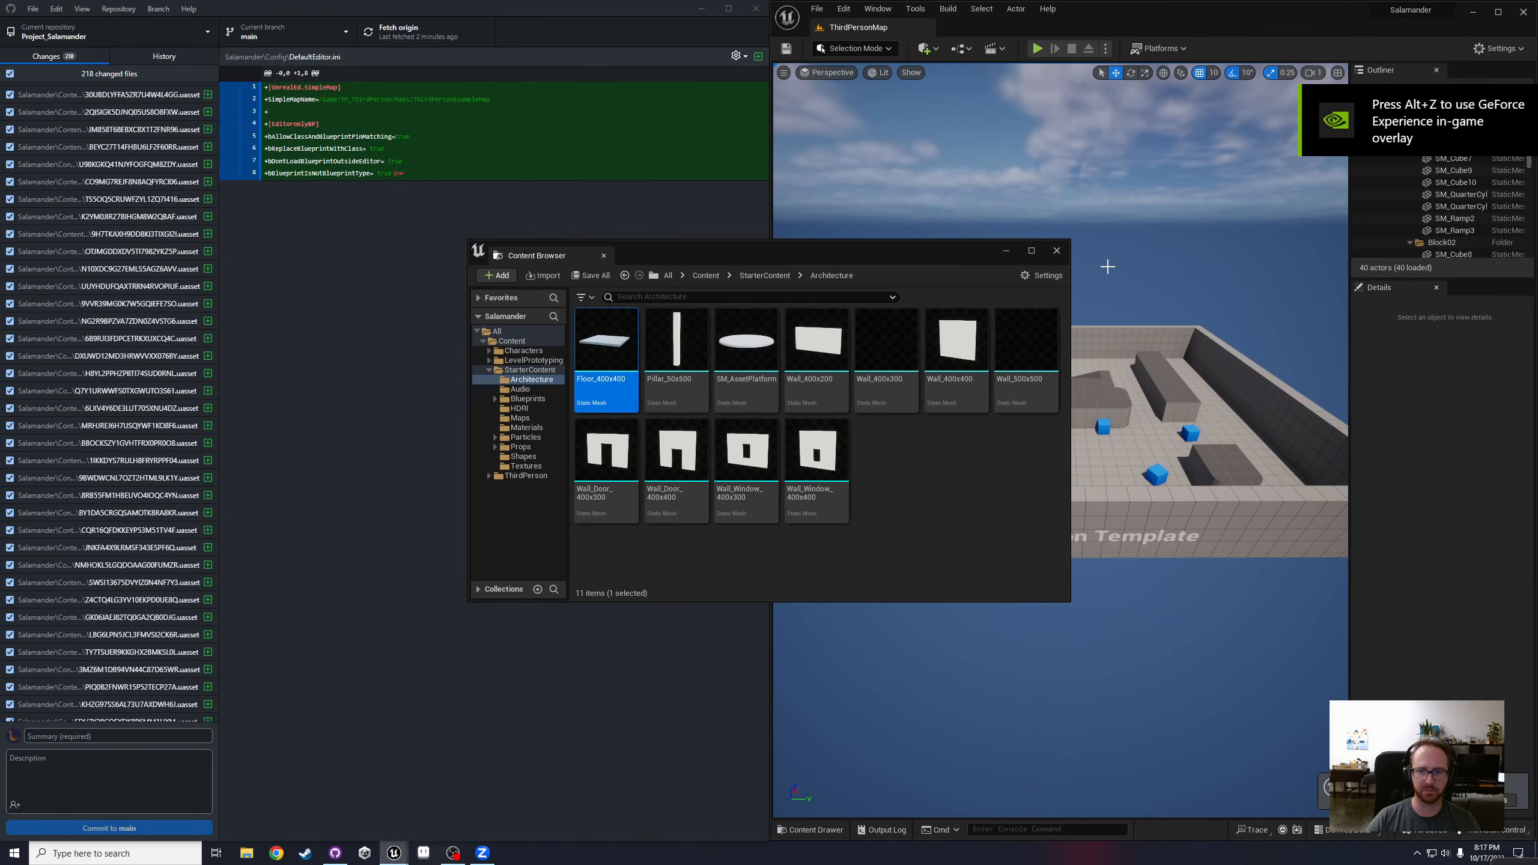
{"action": "left_click", "coordinate": [1057, 252]}
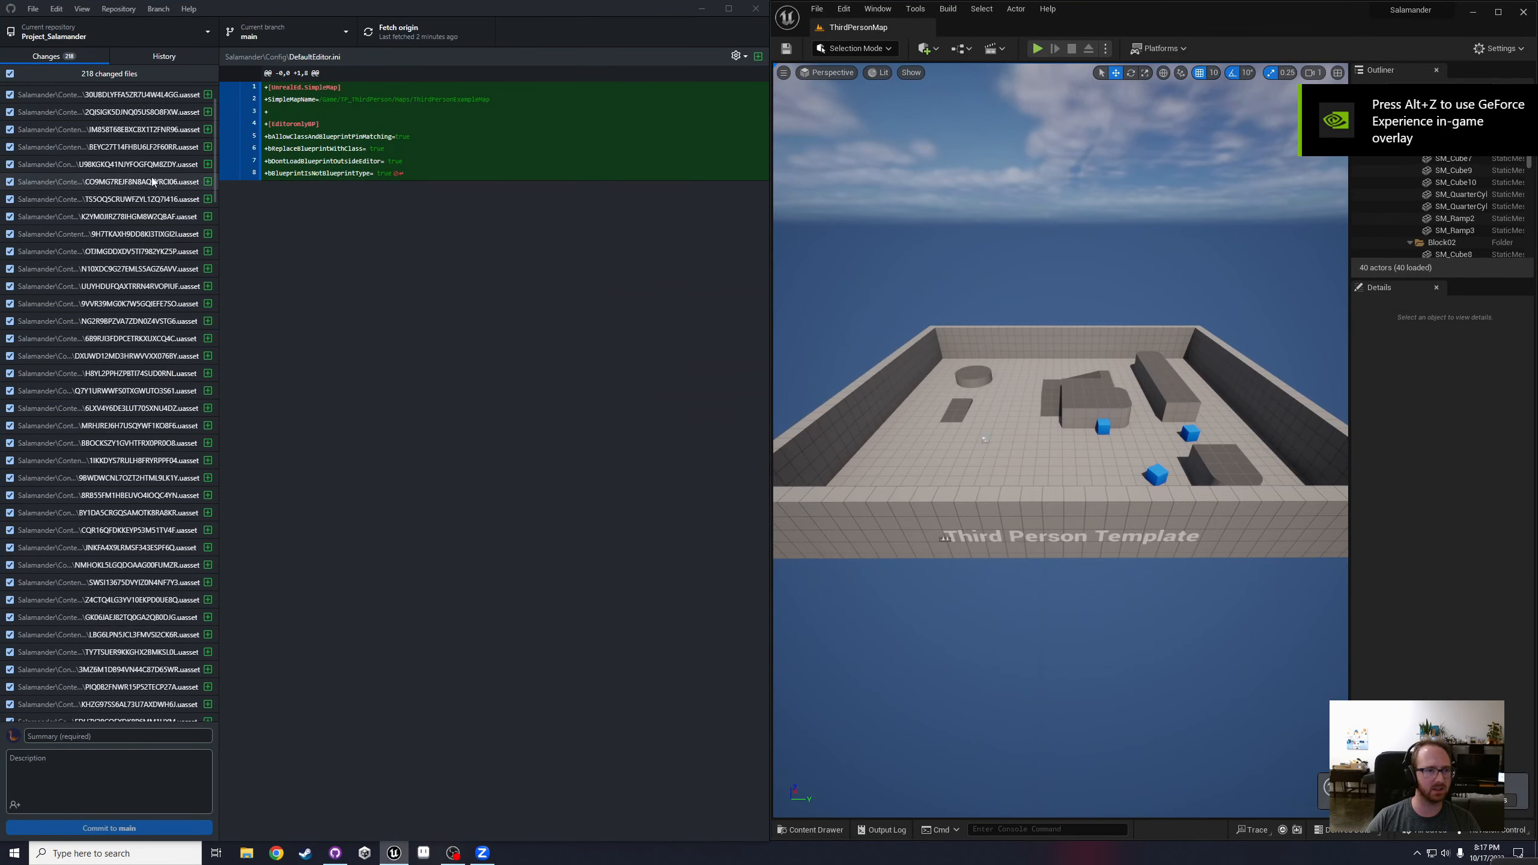
Step: Examine the Salamander project files in GitHub Desktop's list of changes, including the texture assets and the Salamander.uproject diff
{"action": "left_click", "coordinate": [121, 166]}
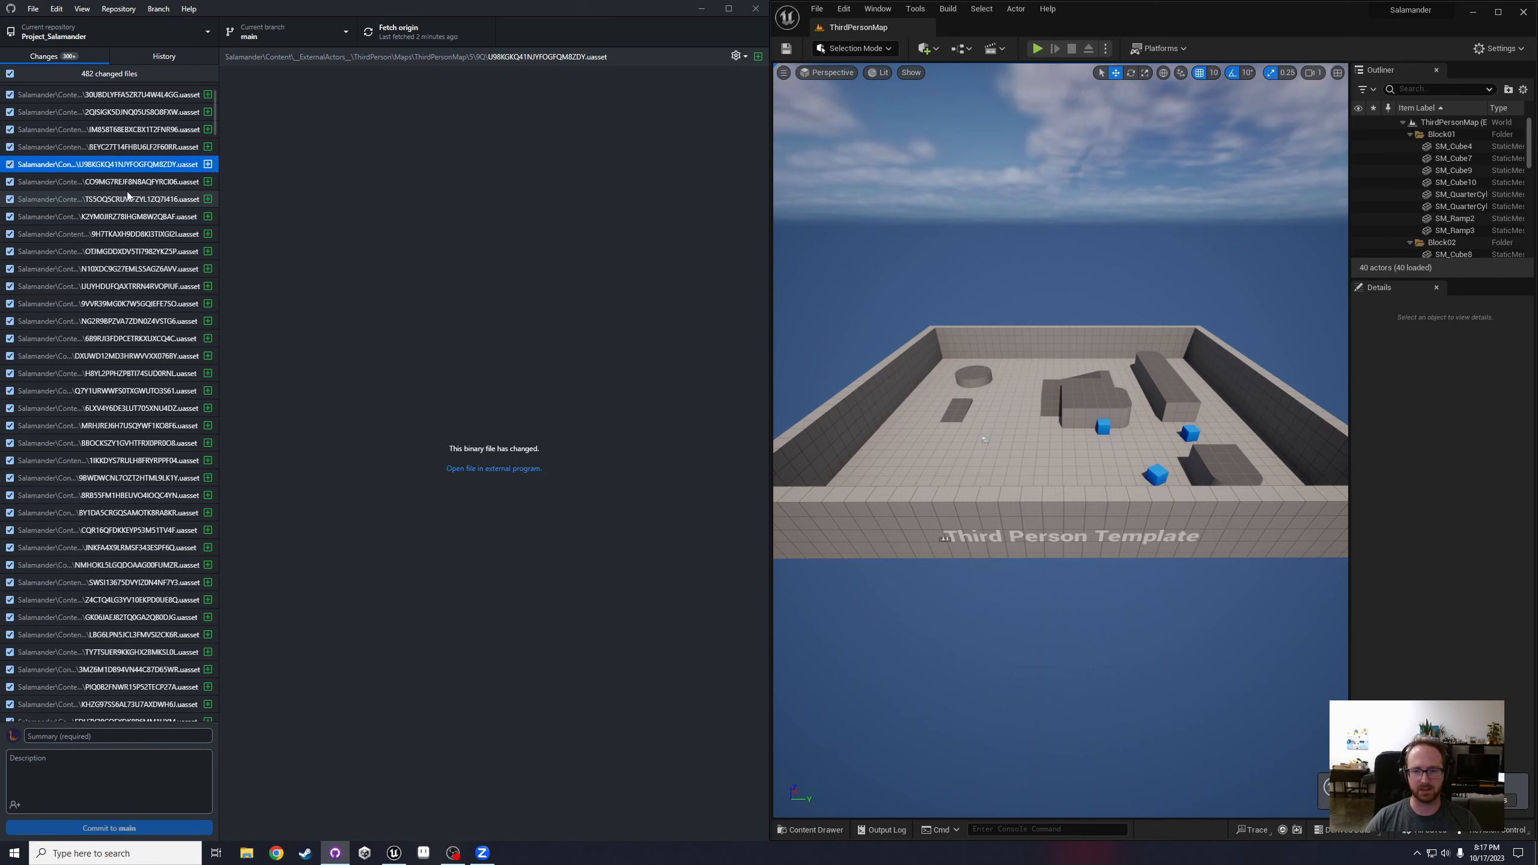
{"action": "scroll", "coordinate": [130, 193], "scroll_direction": "down", "scroll_amount": 5}
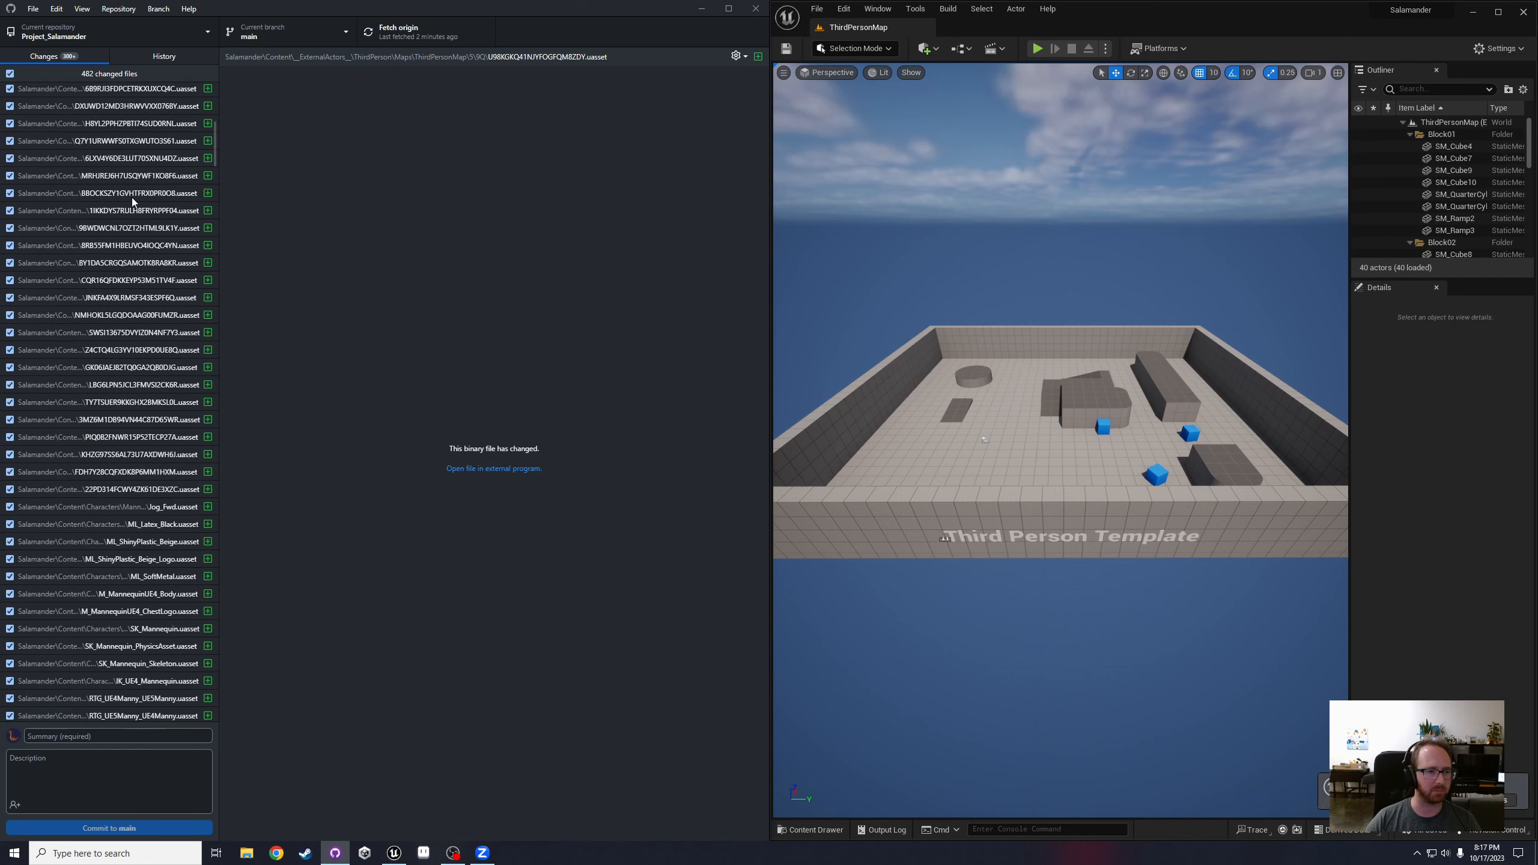
{"action": "scroll", "coordinate": [132, 197], "scroll_direction": "down", "scroll_amount": 7}
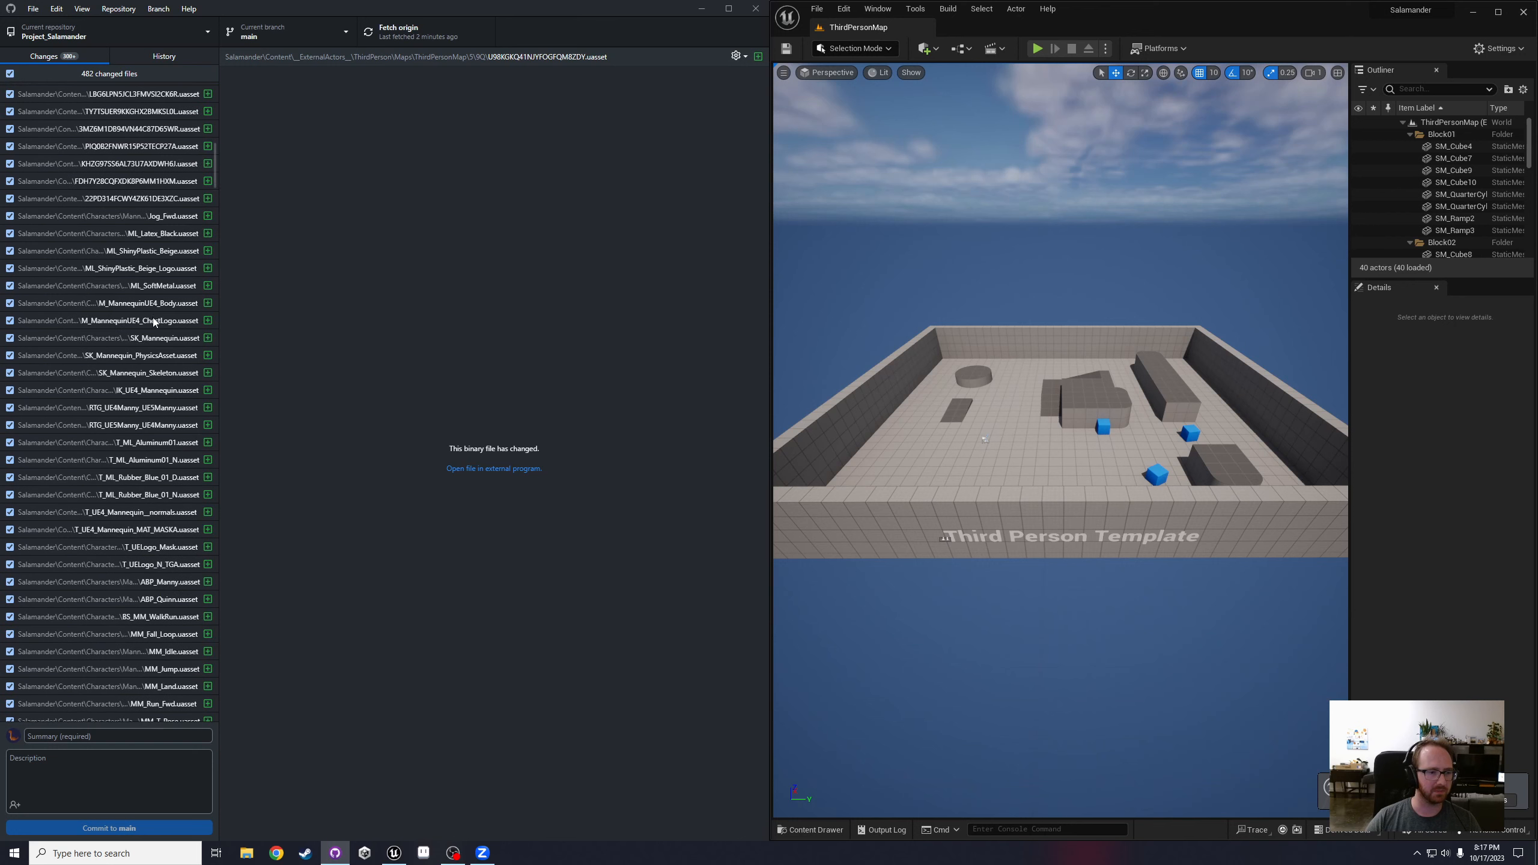
{"action": "left_click", "coordinate": [154, 263]}
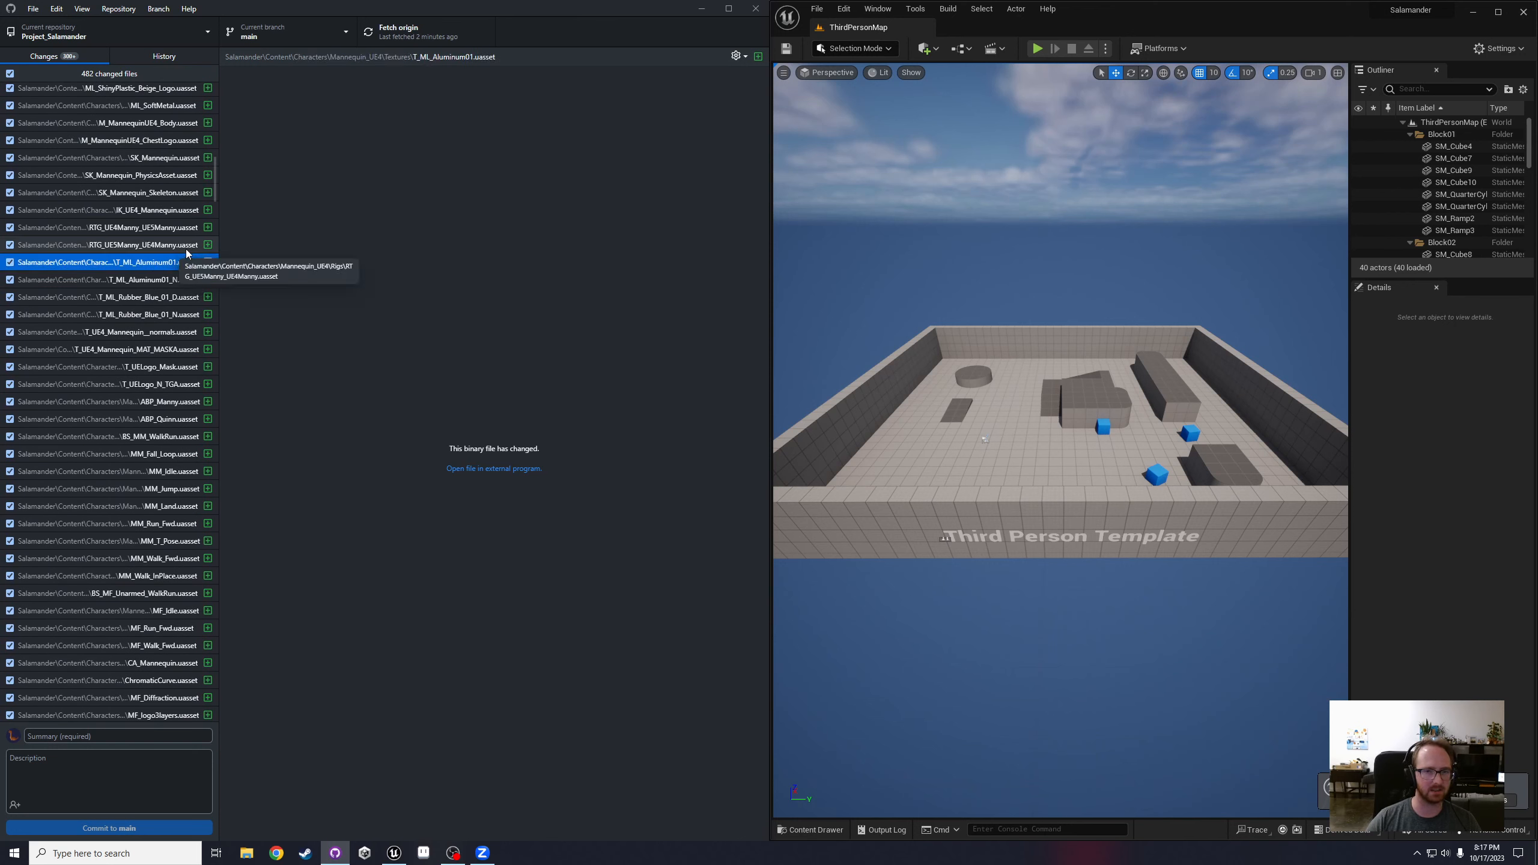
{"action": "scroll", "coordinate": [185, 249], "scroll_direction": "down", "scroll_amount": 20}
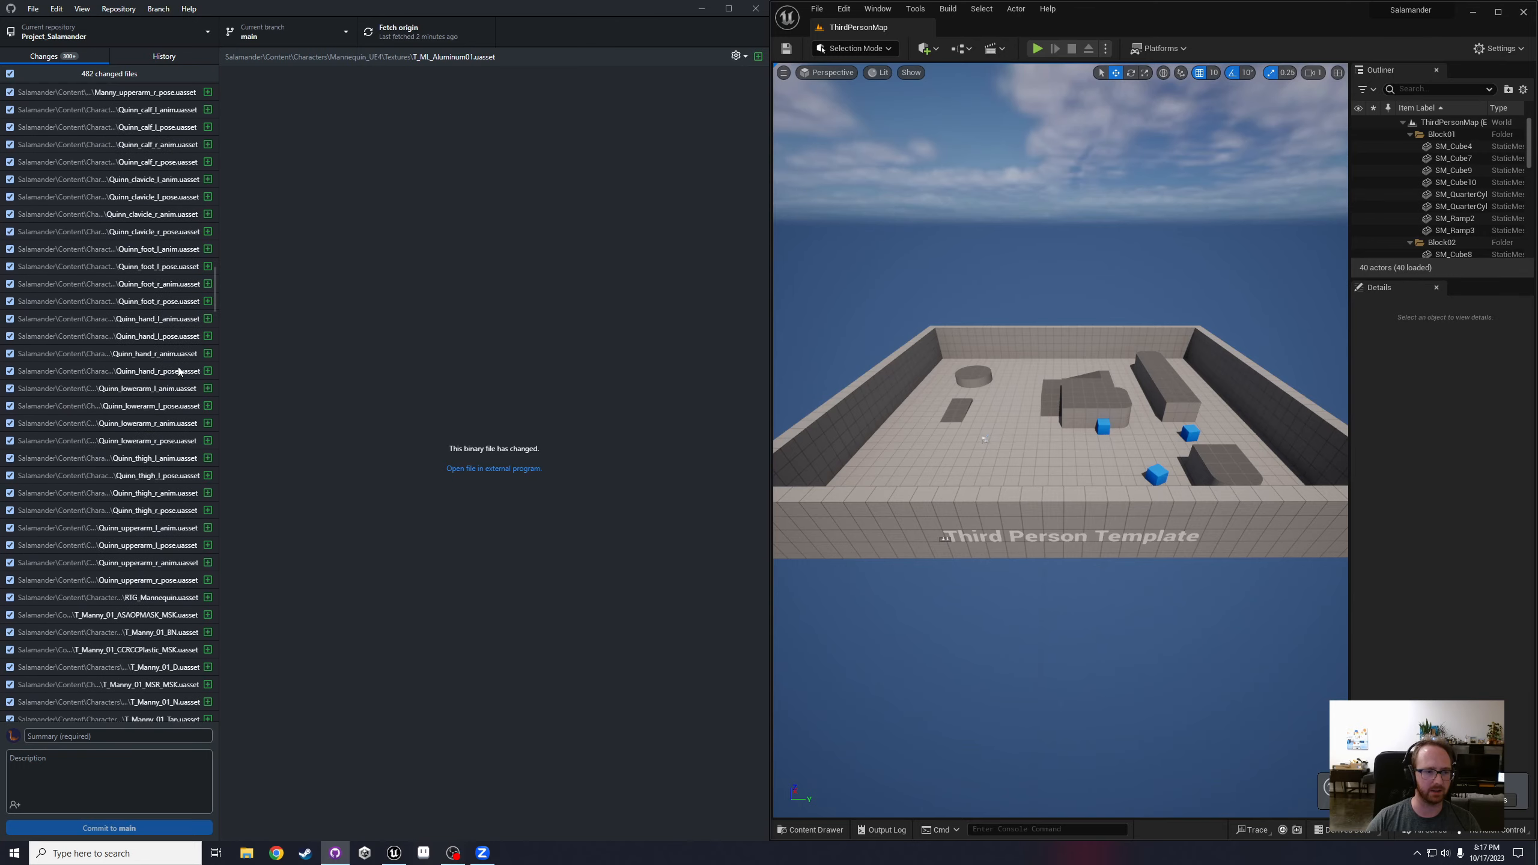
{"action": "left_click_drag", "start_coordinate": [215, 326], "coordinate": [222, 712]}
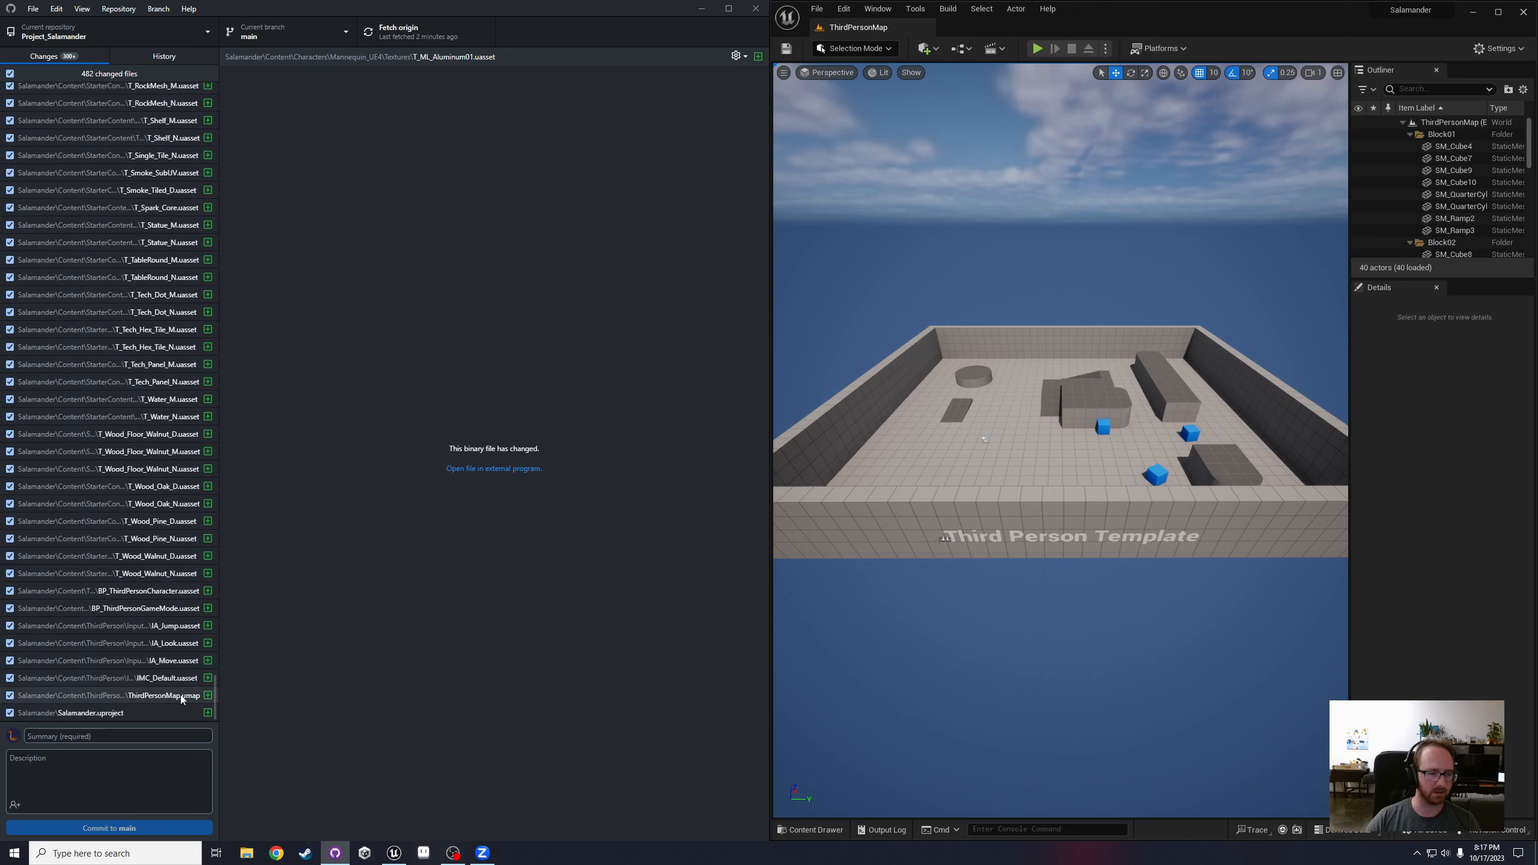
{"action": "left_click", "coordinate": [105, 714]}
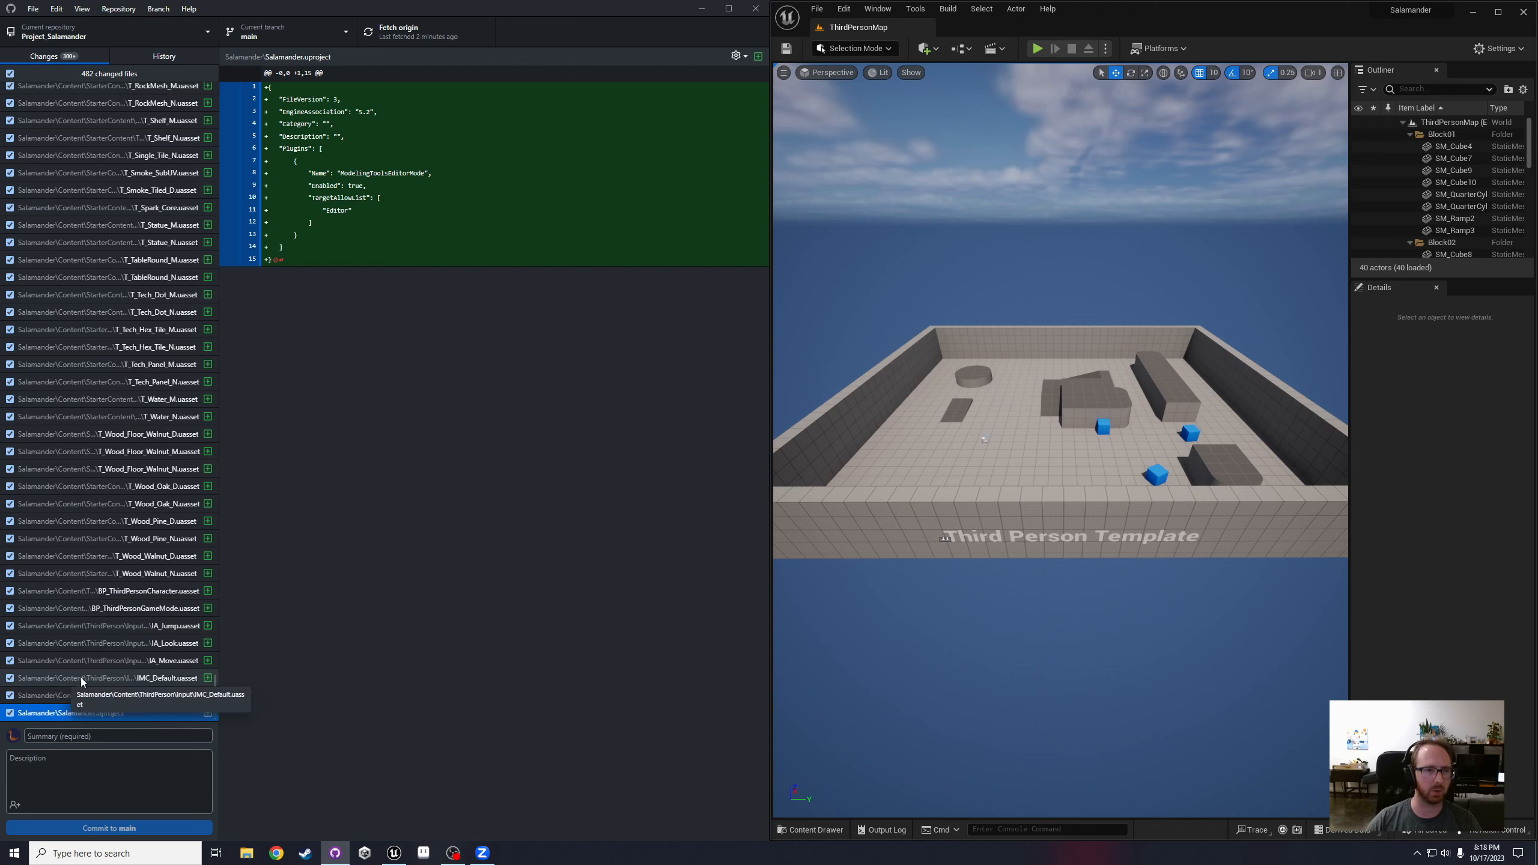
{"action": "left_click", "coordinate": [82, 432]}
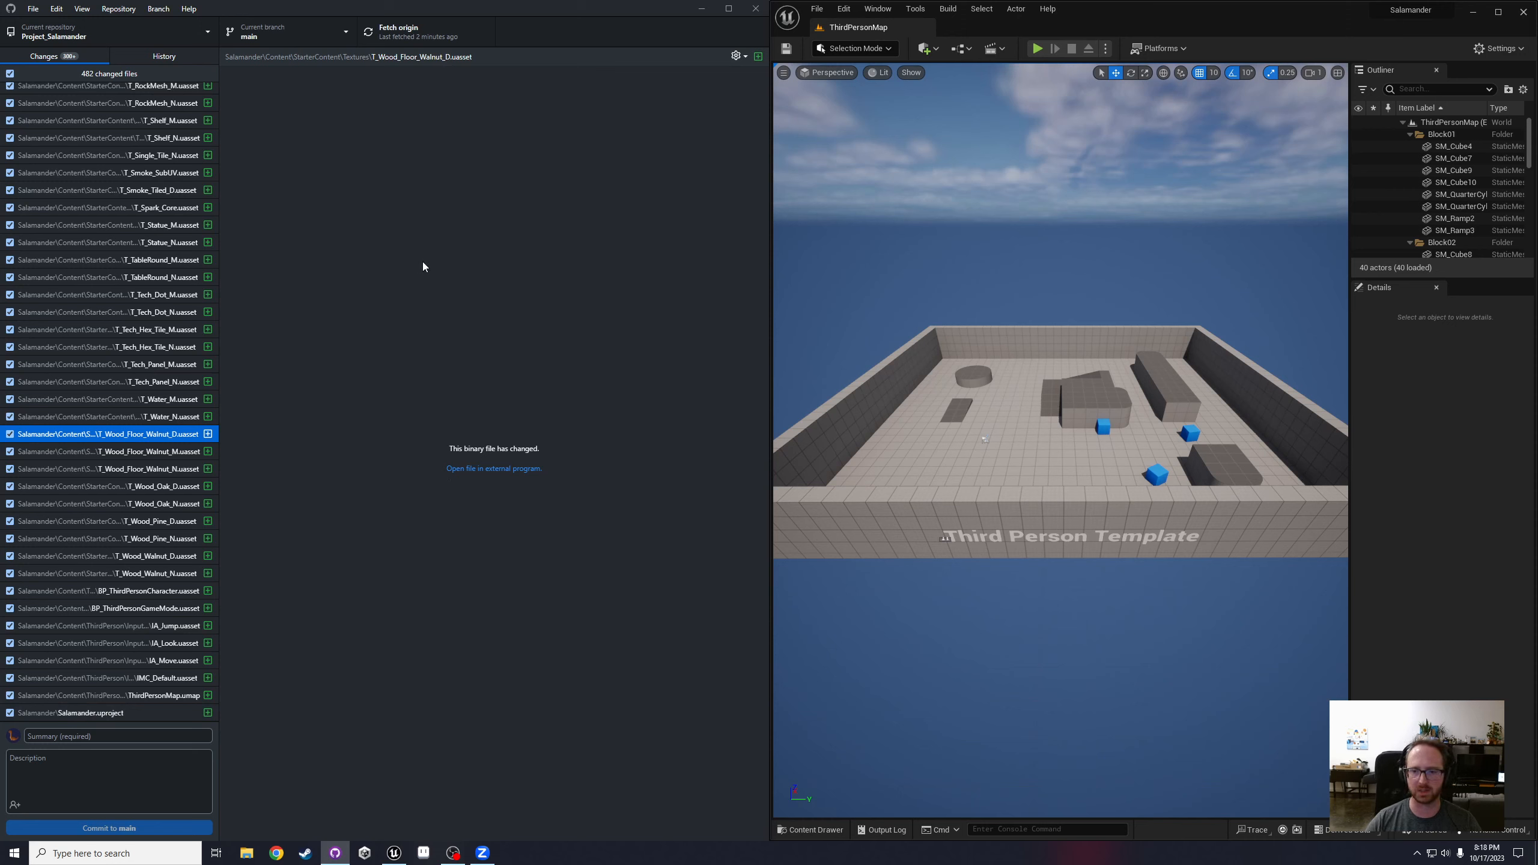
Step: In Unreal Editor, create a folder in the project's Content folder and name it with the developer's full name
{"action": "left_click", "coordinate": [1093, 20]}
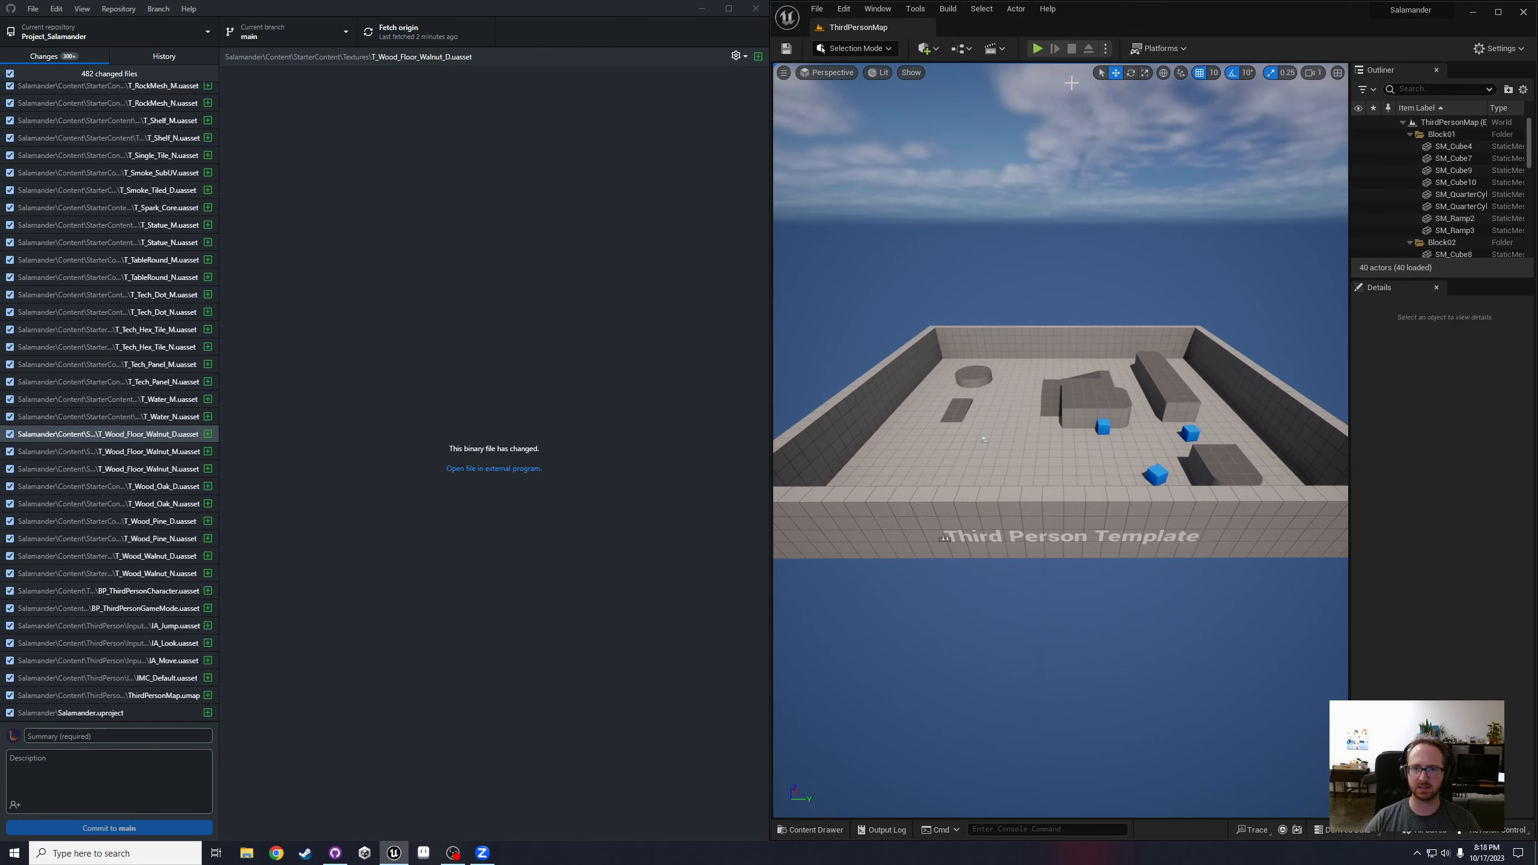
{"action": "key", "text": "ctrl+space"}
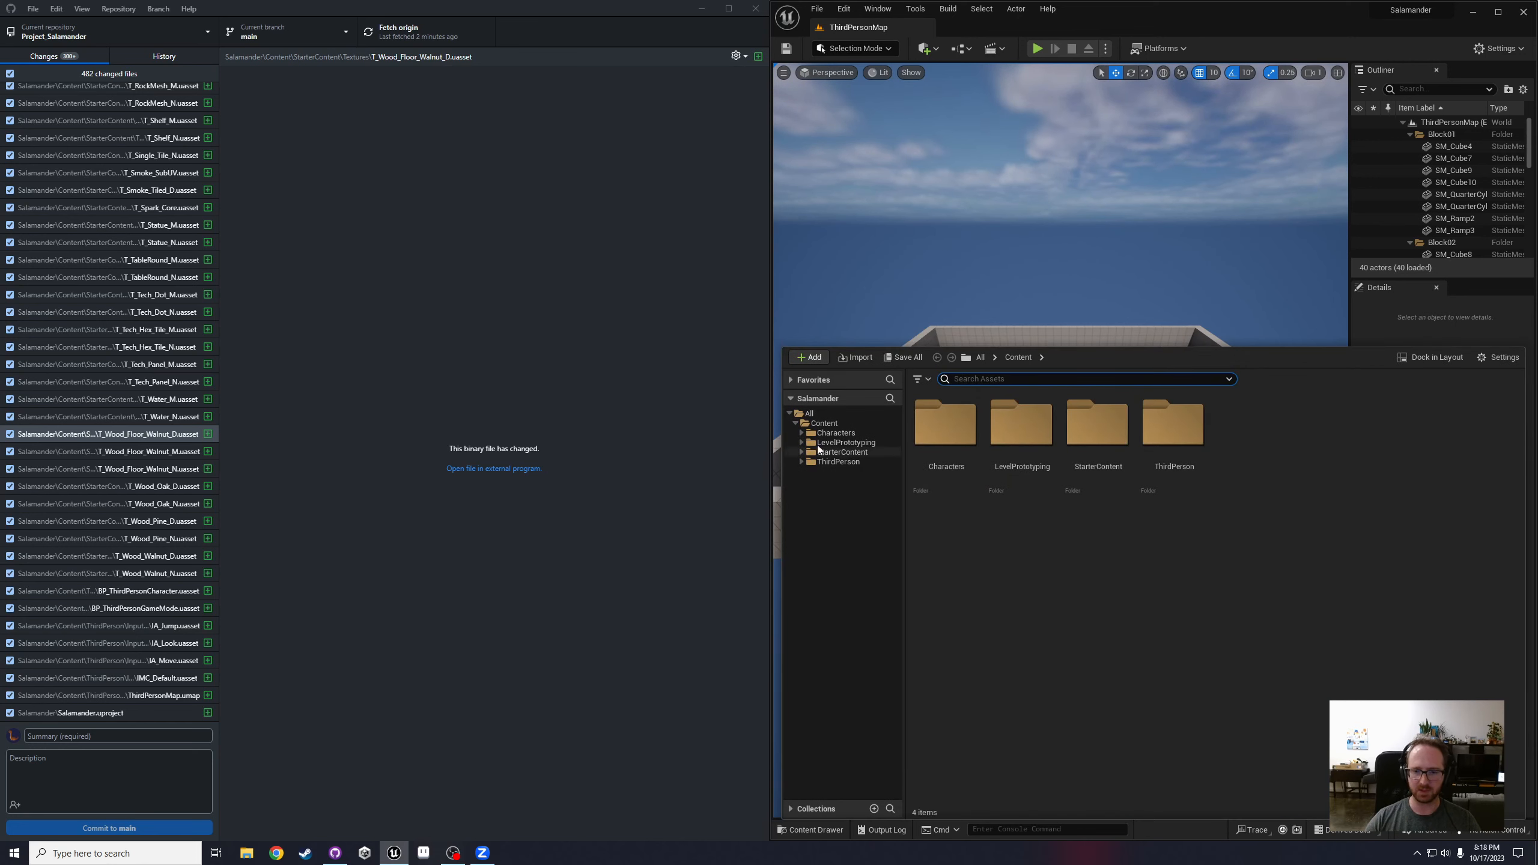
{"action": "left_click", "coordinate": [824, 423]}
{"action": "right_click", "coordinate": [1043, 546]}
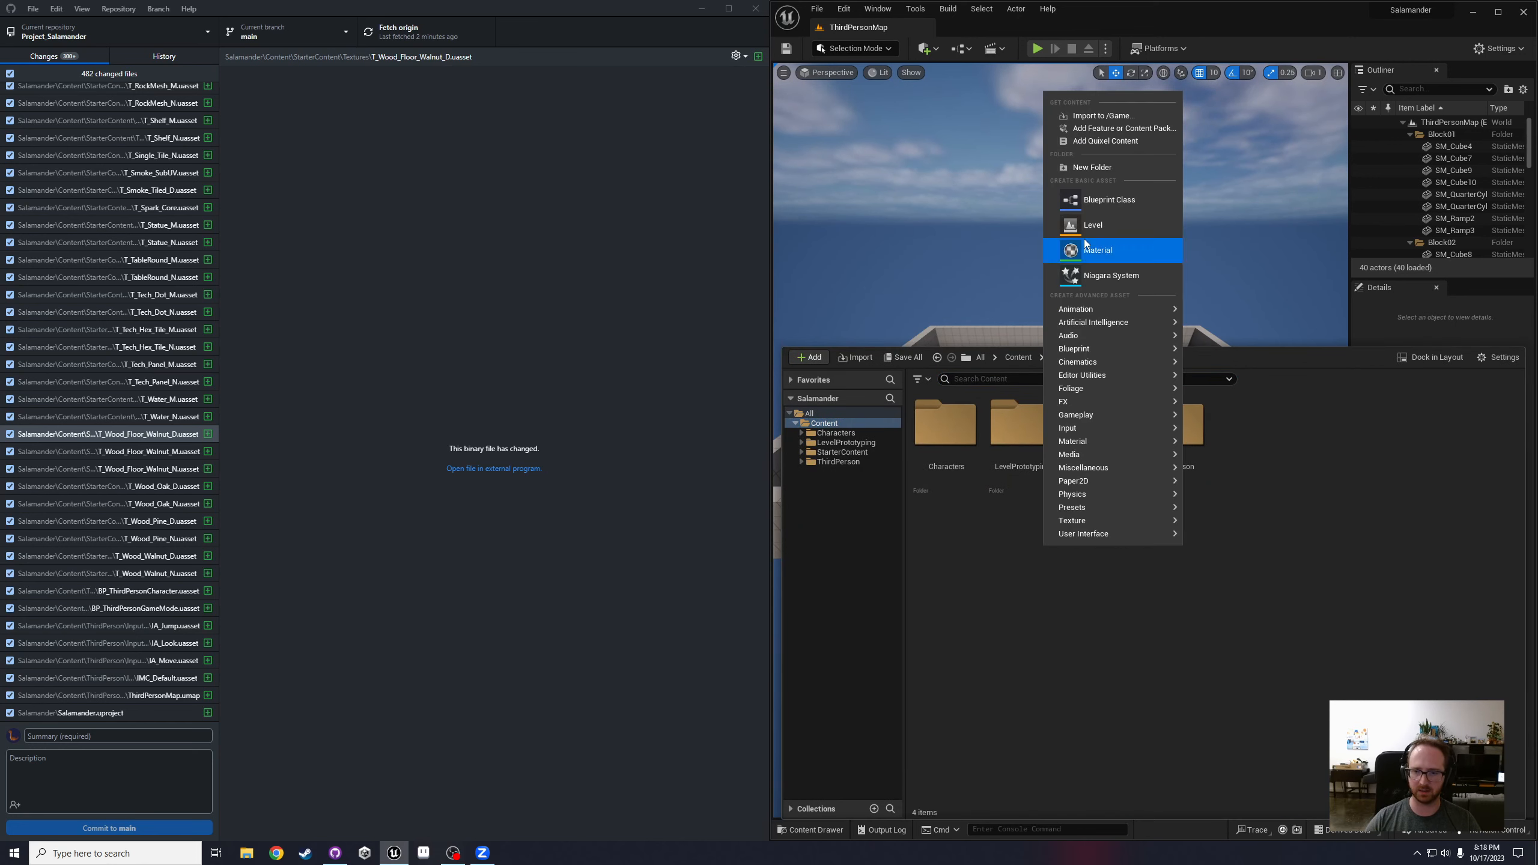
{"action": "left_click", "coordinate": [1084, 169]}
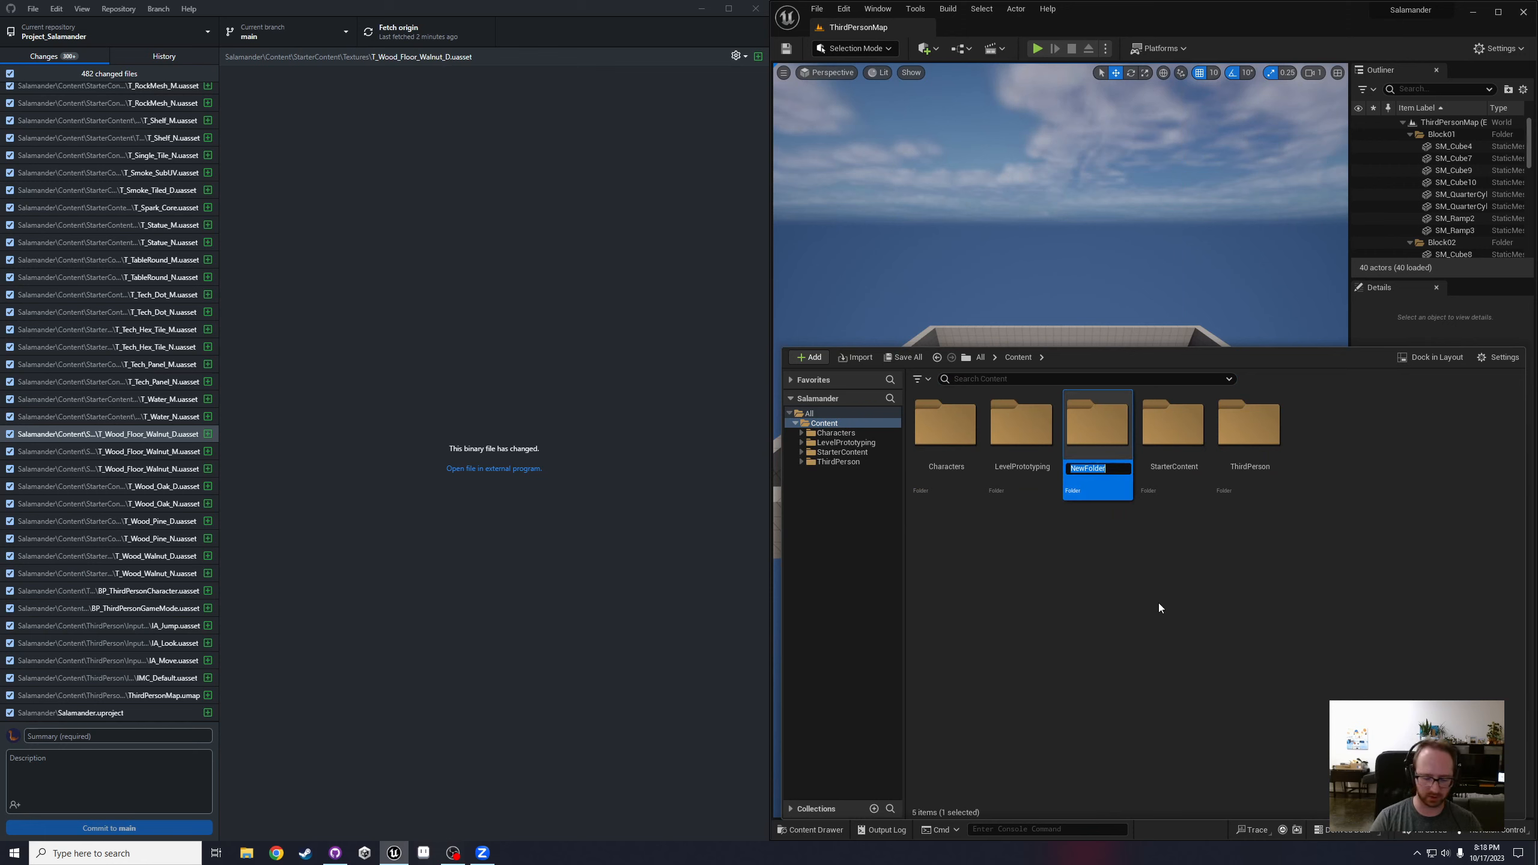
{"action": "type", "text": "JakeHerma"}
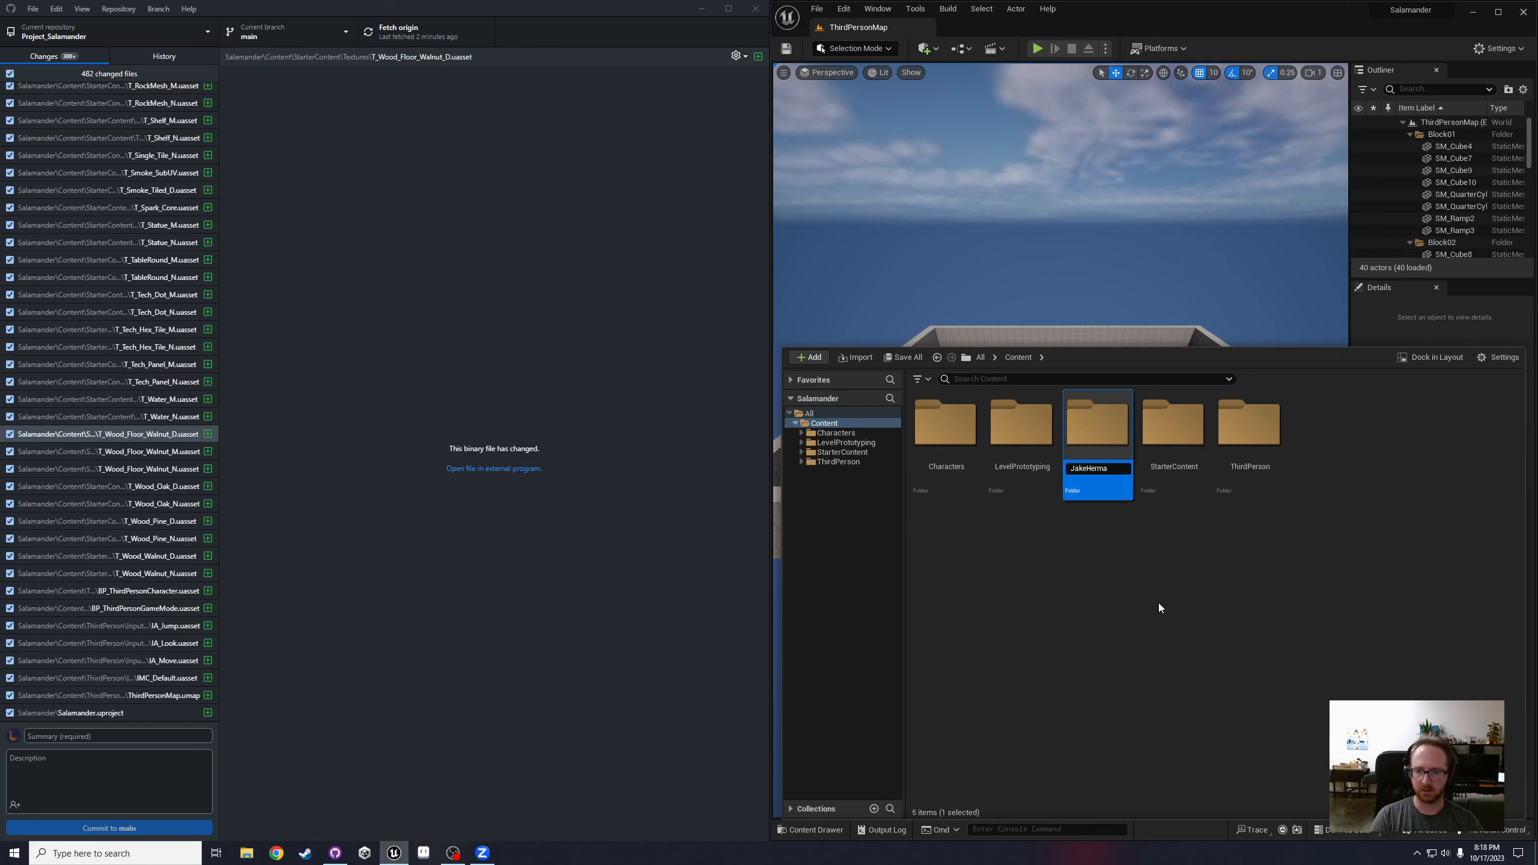
{"action": "type", "text": "nn"}
{"action": "key", "text": "Return"}
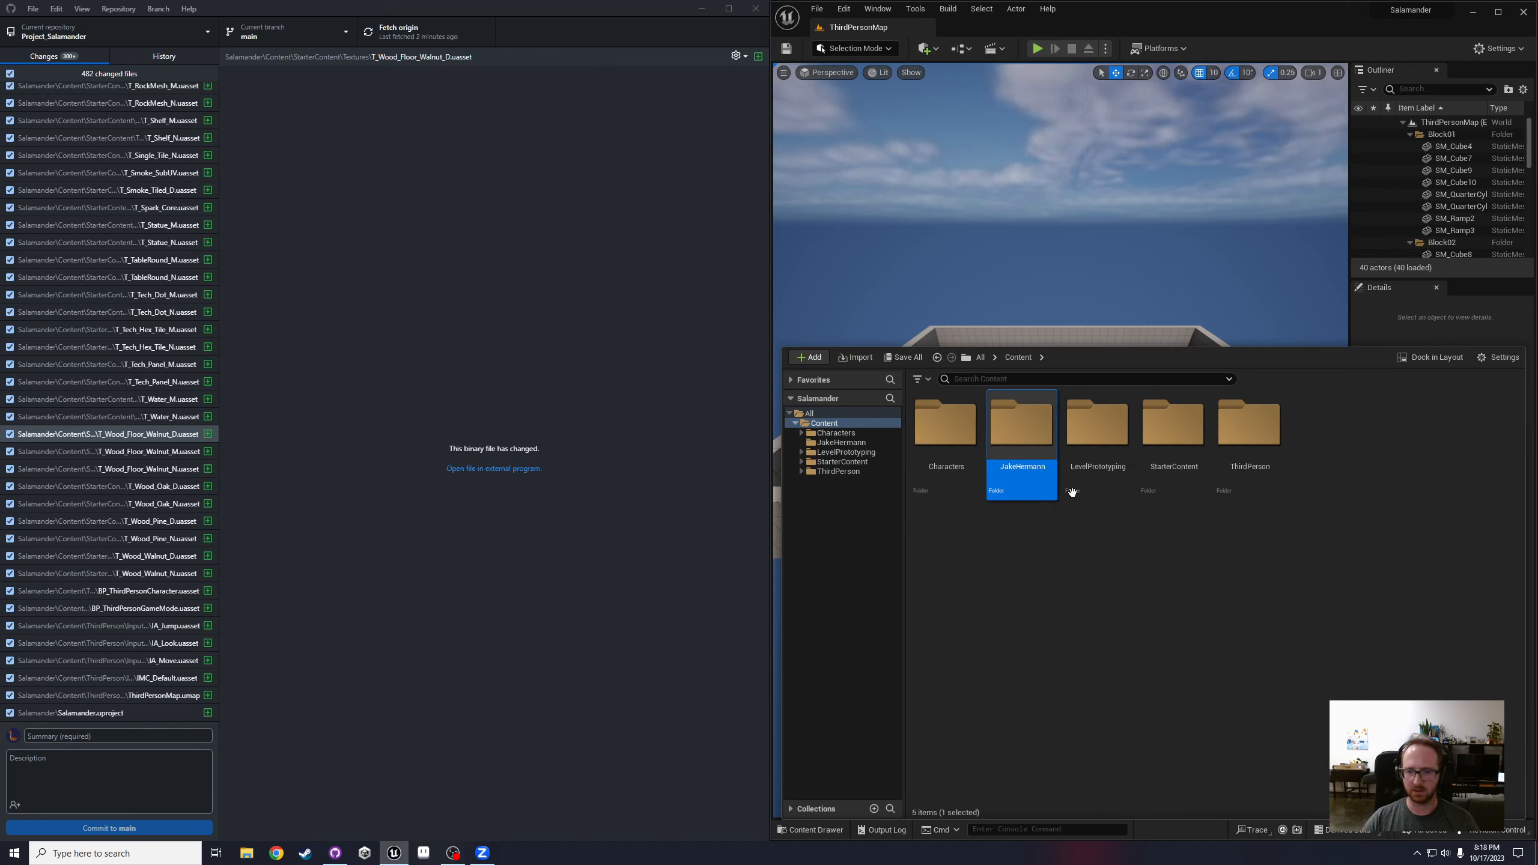
Step: Create a level inside the developer's folder, name it with the developer's first name followed by "sLevel", and open it
{"action": "double_click", "coordinate": [1022, 422]}
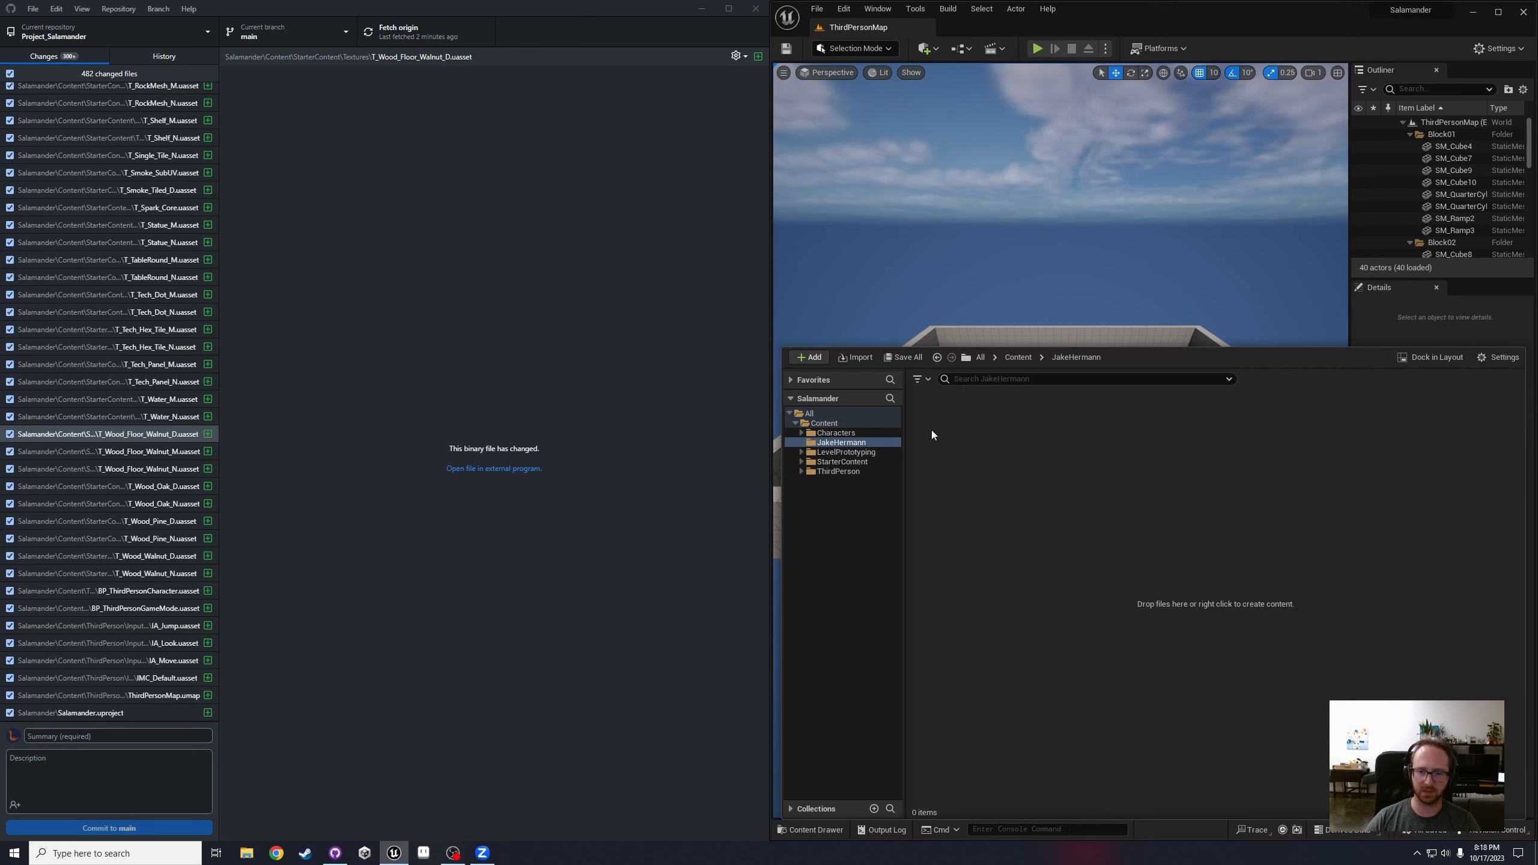
{"action": "right_click", "coordinate": [977, 448]}
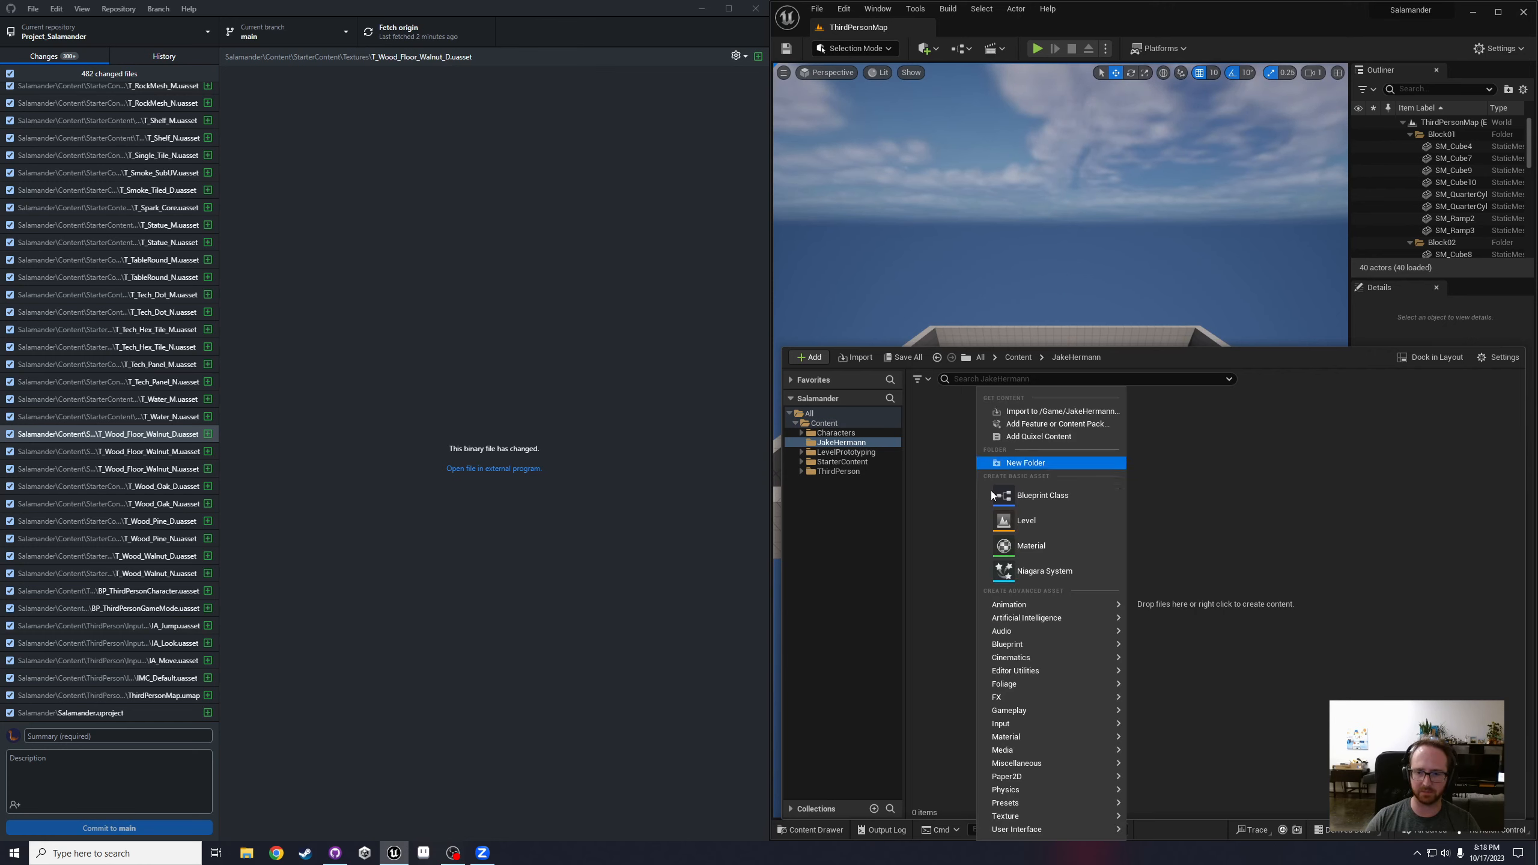
{"action": "left_click", "coordinate": [1191, 528]}
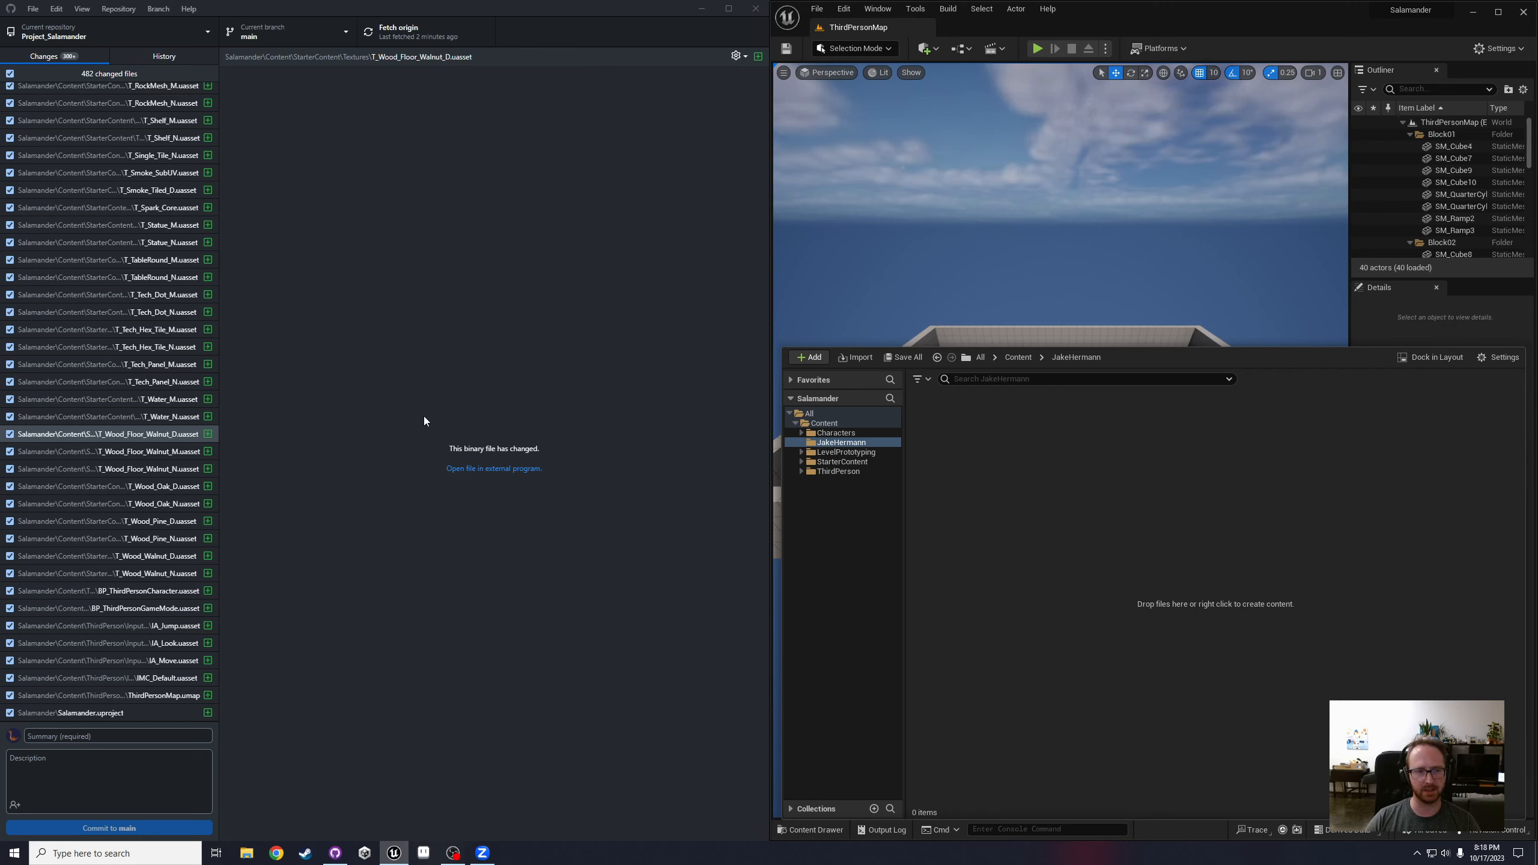
{"action": "right_click", "coordinate": [1030, 475]}
{"action": "mouse_move", "coordinate": [1029, 475]}
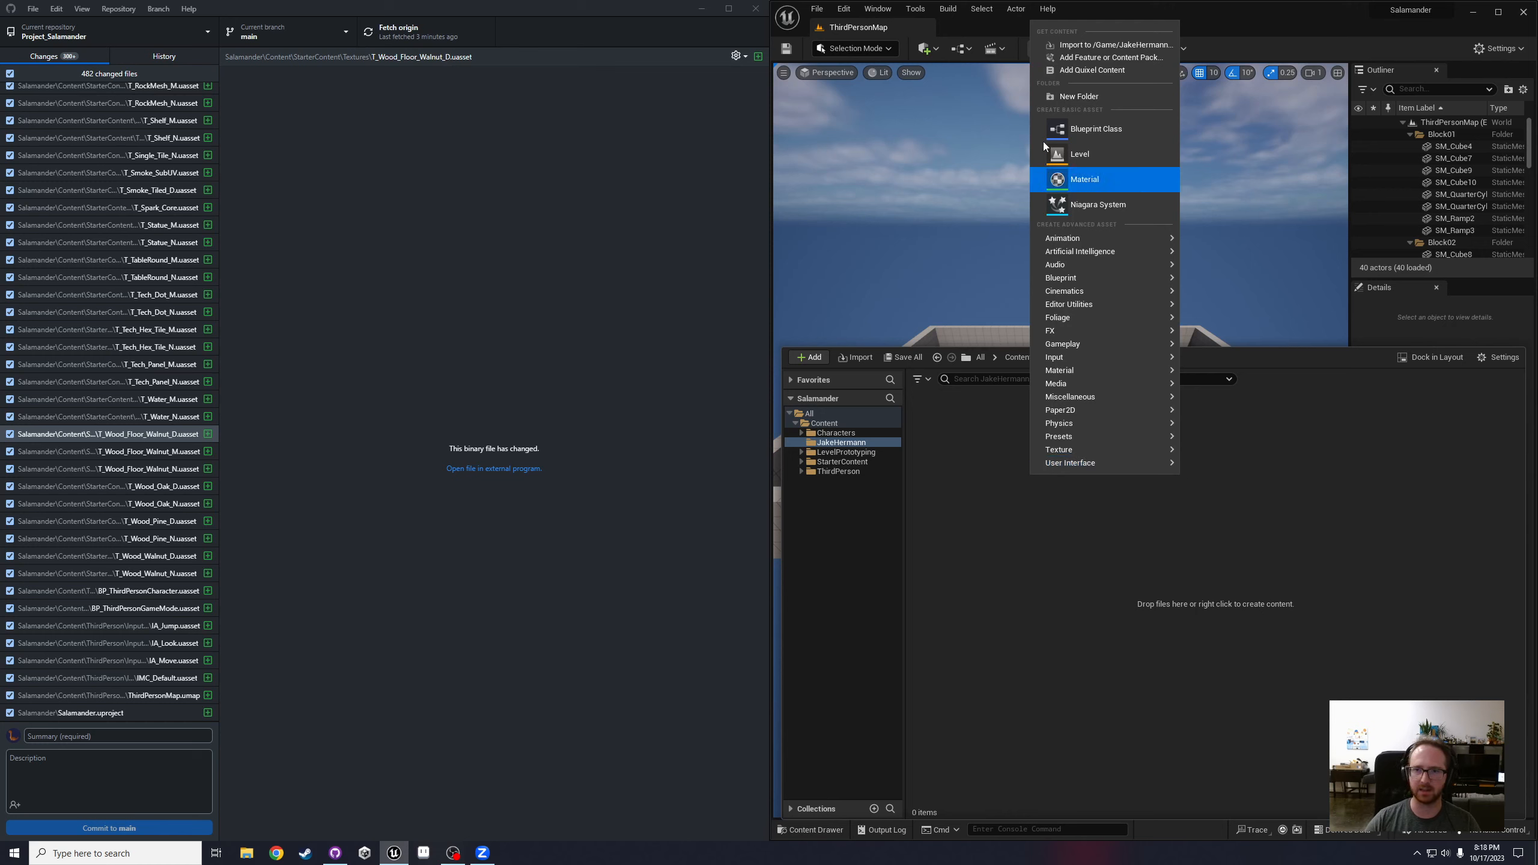
{"action": "left_click", "coordinate": [1076, 157]}
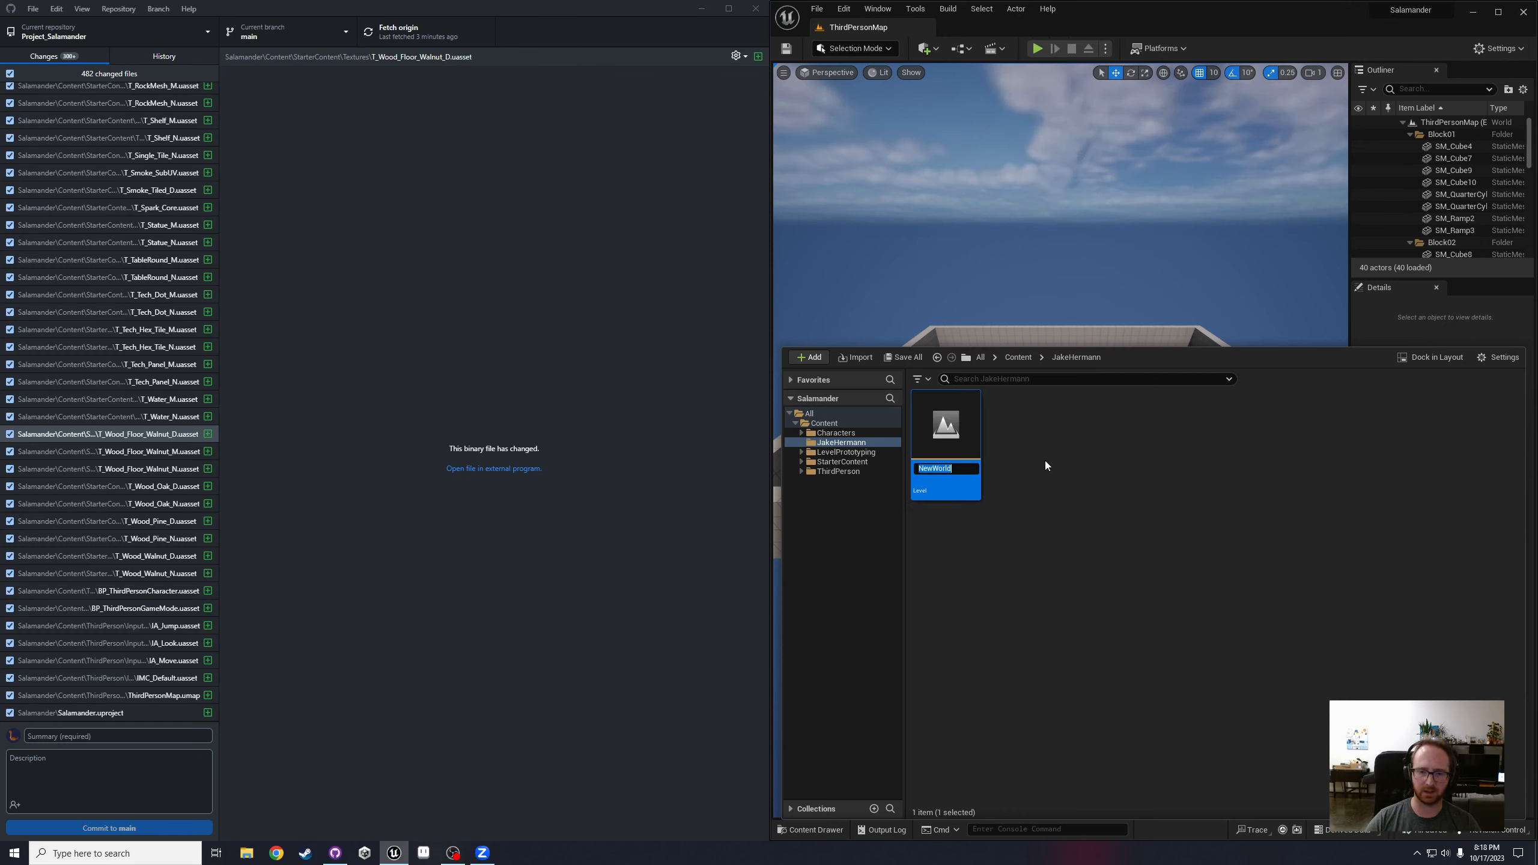
{"action": "type", "text": "Jake"}
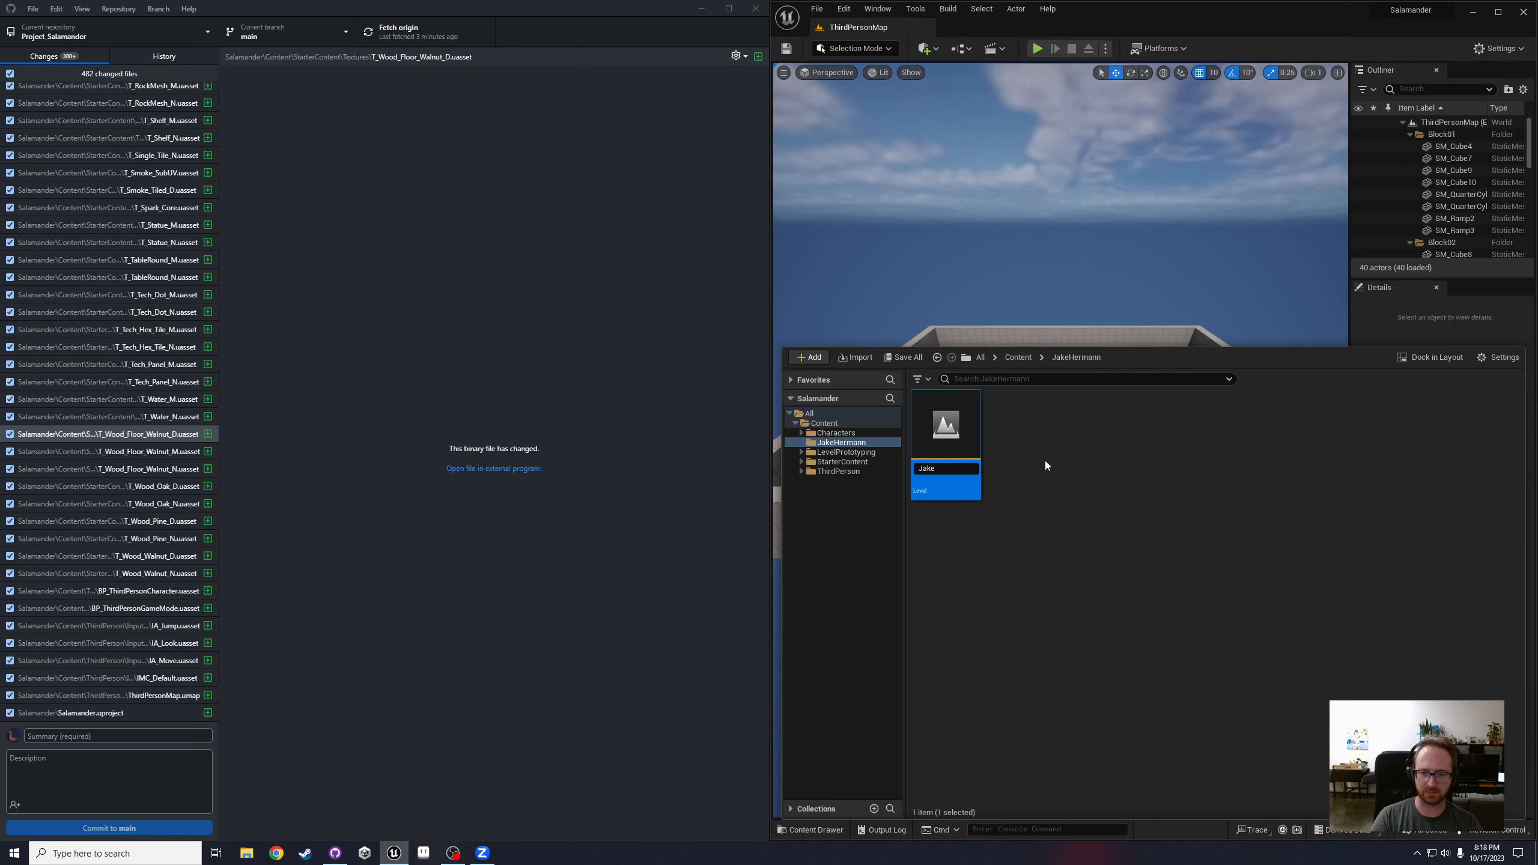
{"action": "type", "text": "sLevel"}
{"action": "key", "text": "Return"}
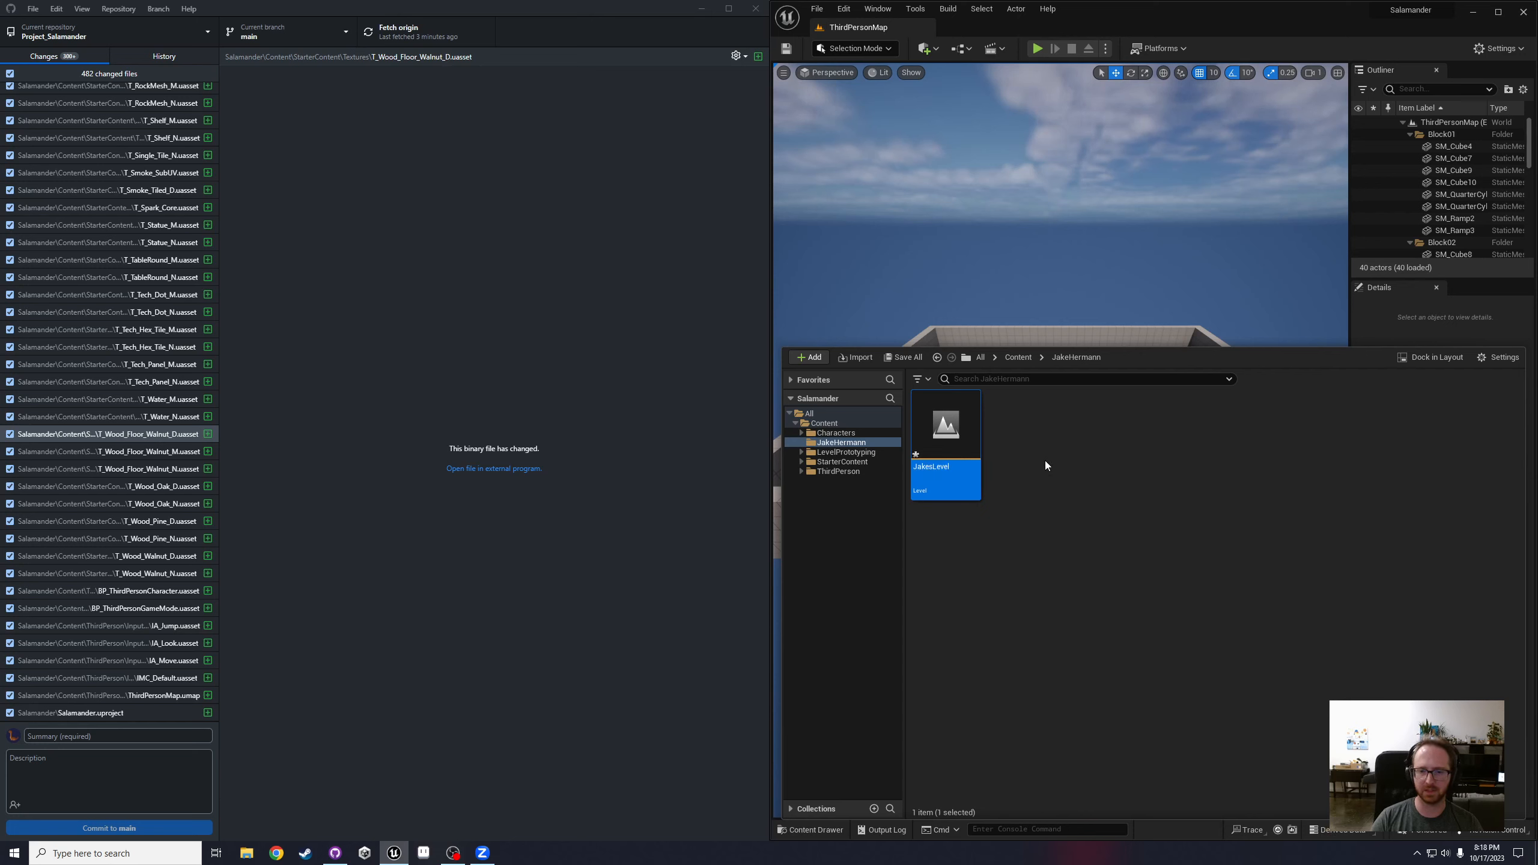
{"action": "key", "text": "Return"}
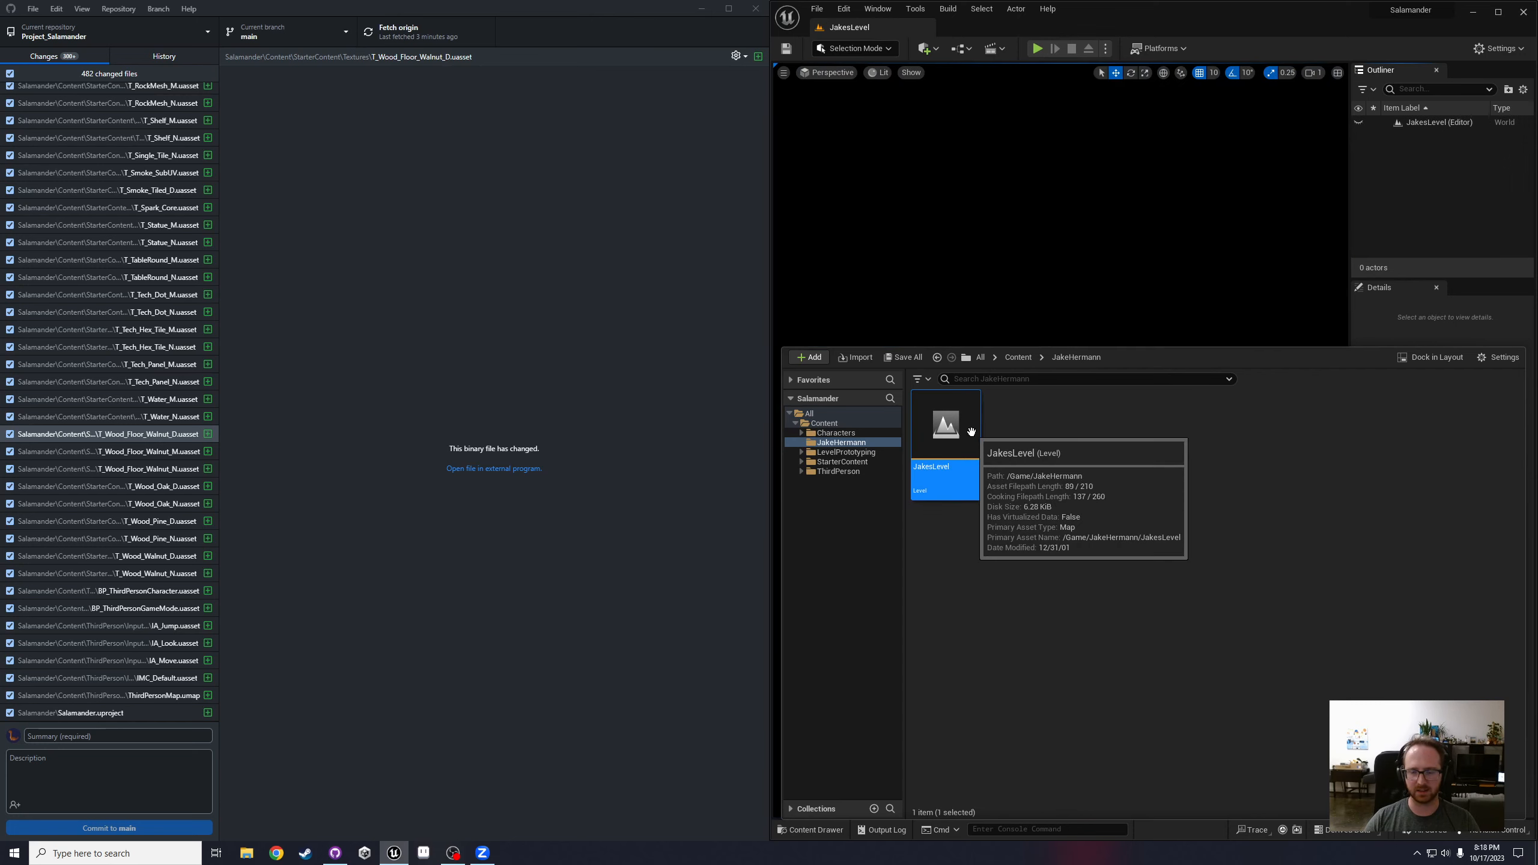
{"action": "left_click", "coordinate": [1233, 203]}
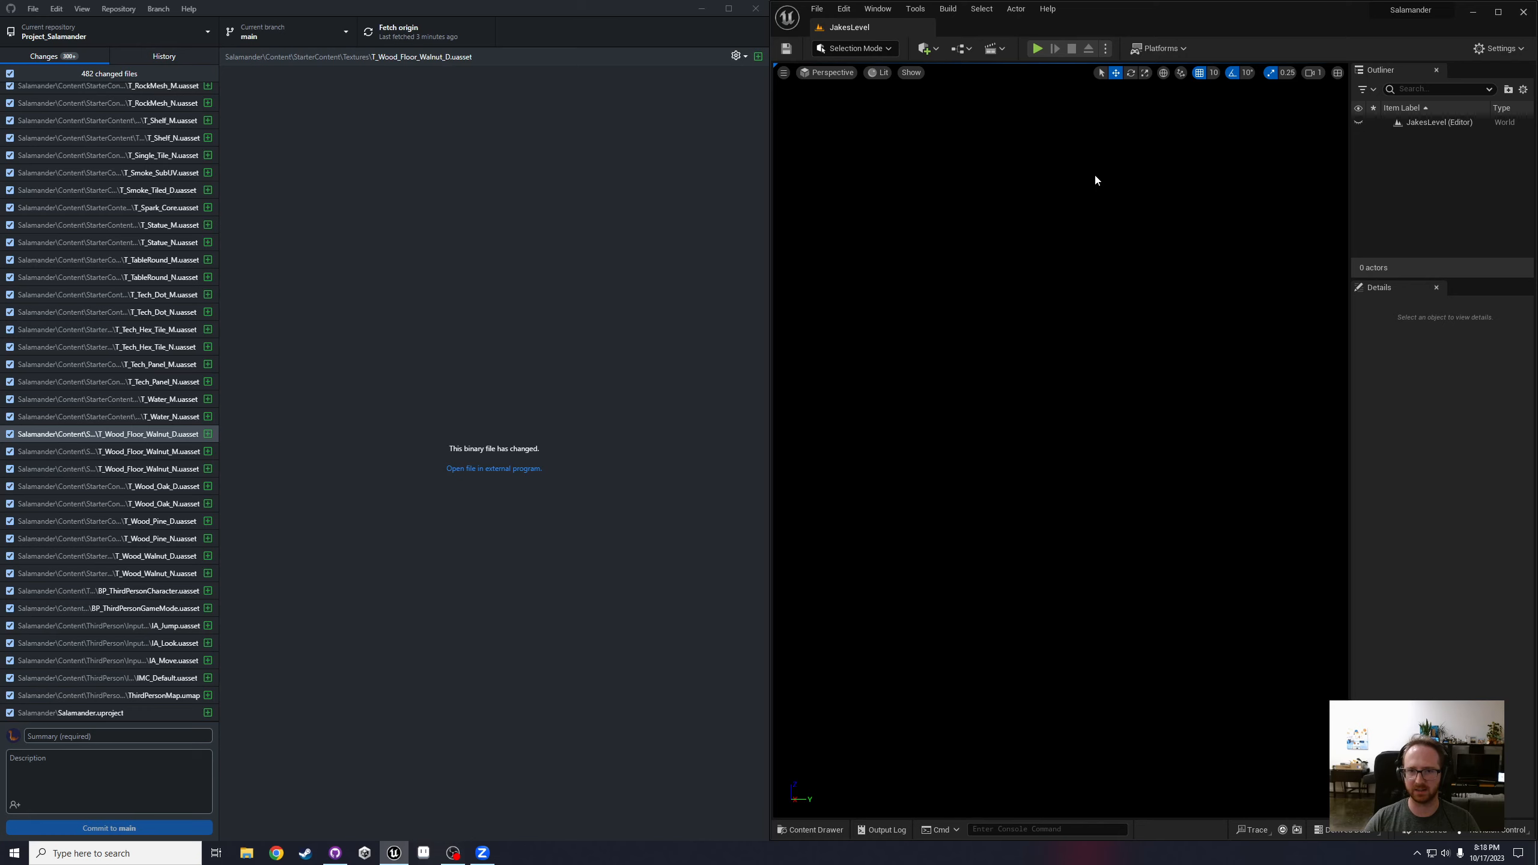
Step: Switch to GitHub Desktop, maximize its window, and review the changed files back to the start of the list
{"action": "left_click", "coordinate": [930, 28]}
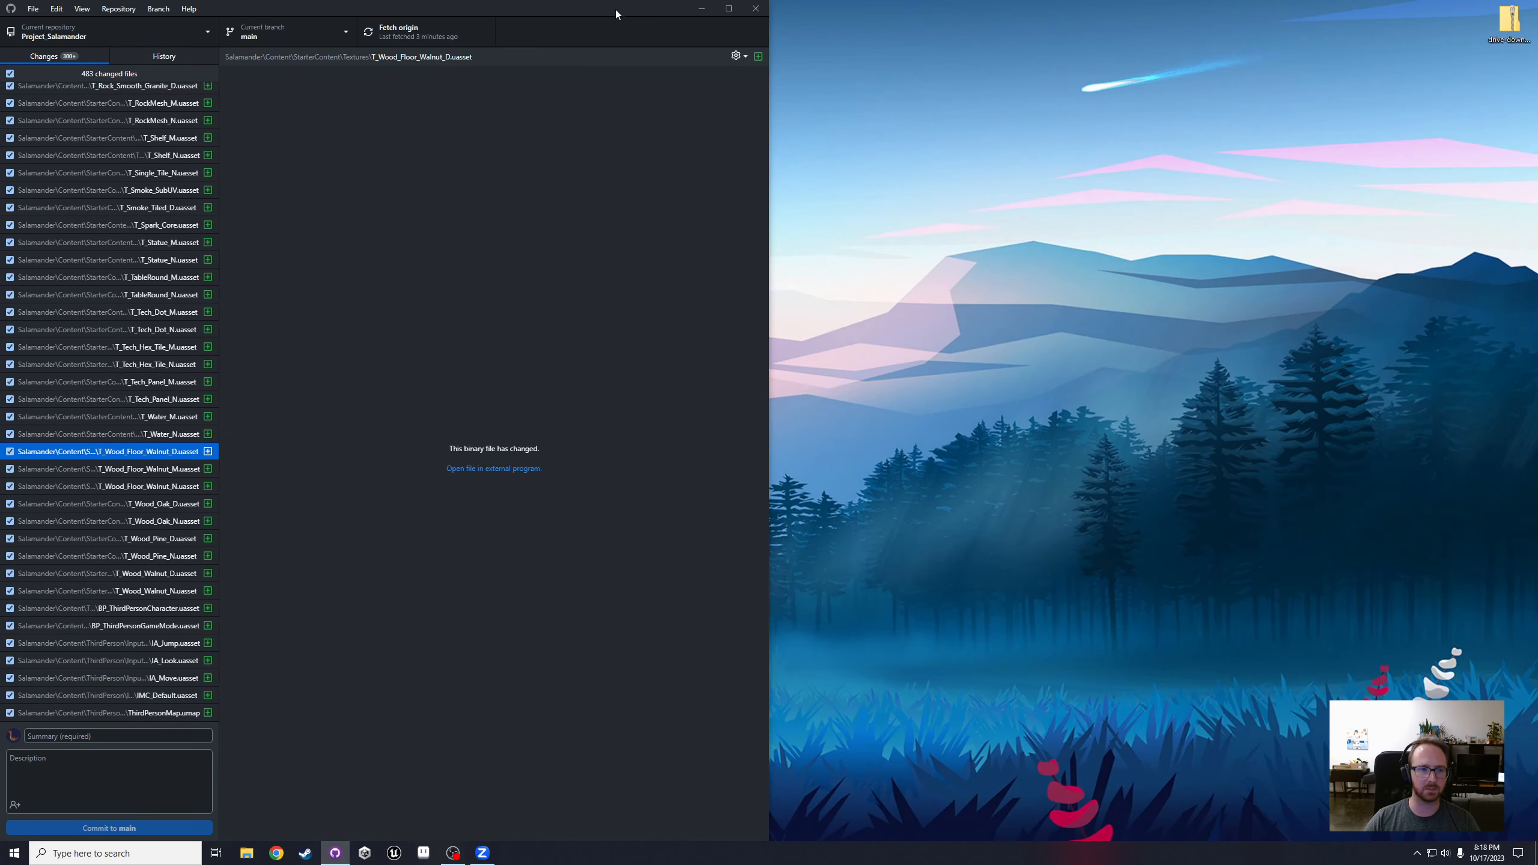
{"action": "double_click", "coordinate": [616, 14]}
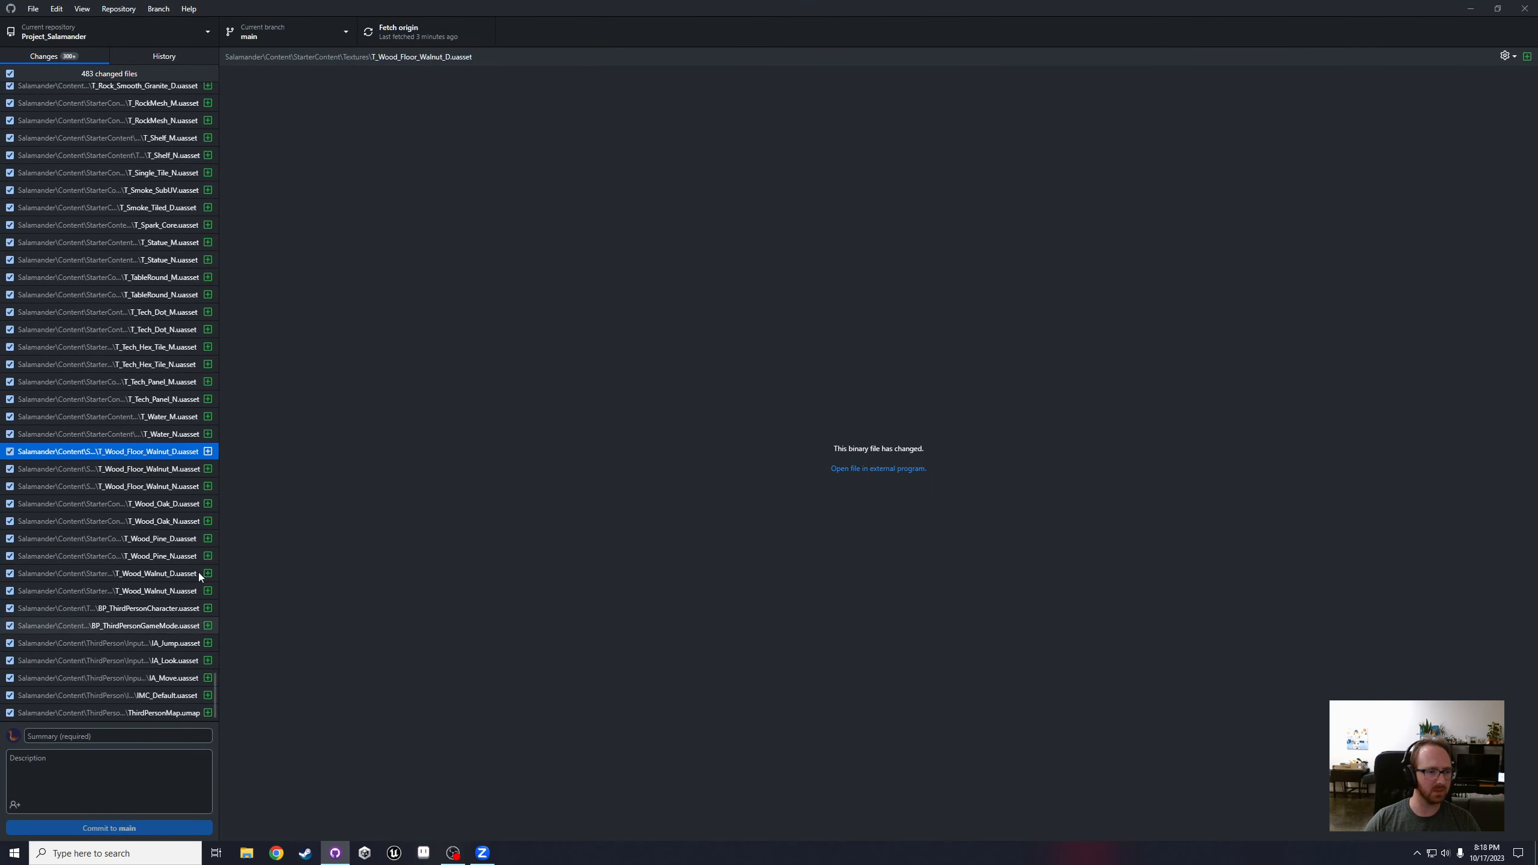
{"action": "scroll", "coordinate": [107, 277], "scroll_direction": "down", "scroll_amount": 1}
{"action": "scroll", "coordinate": [127, 474], "scroll_direction": "up", "scroll_amount": 20}
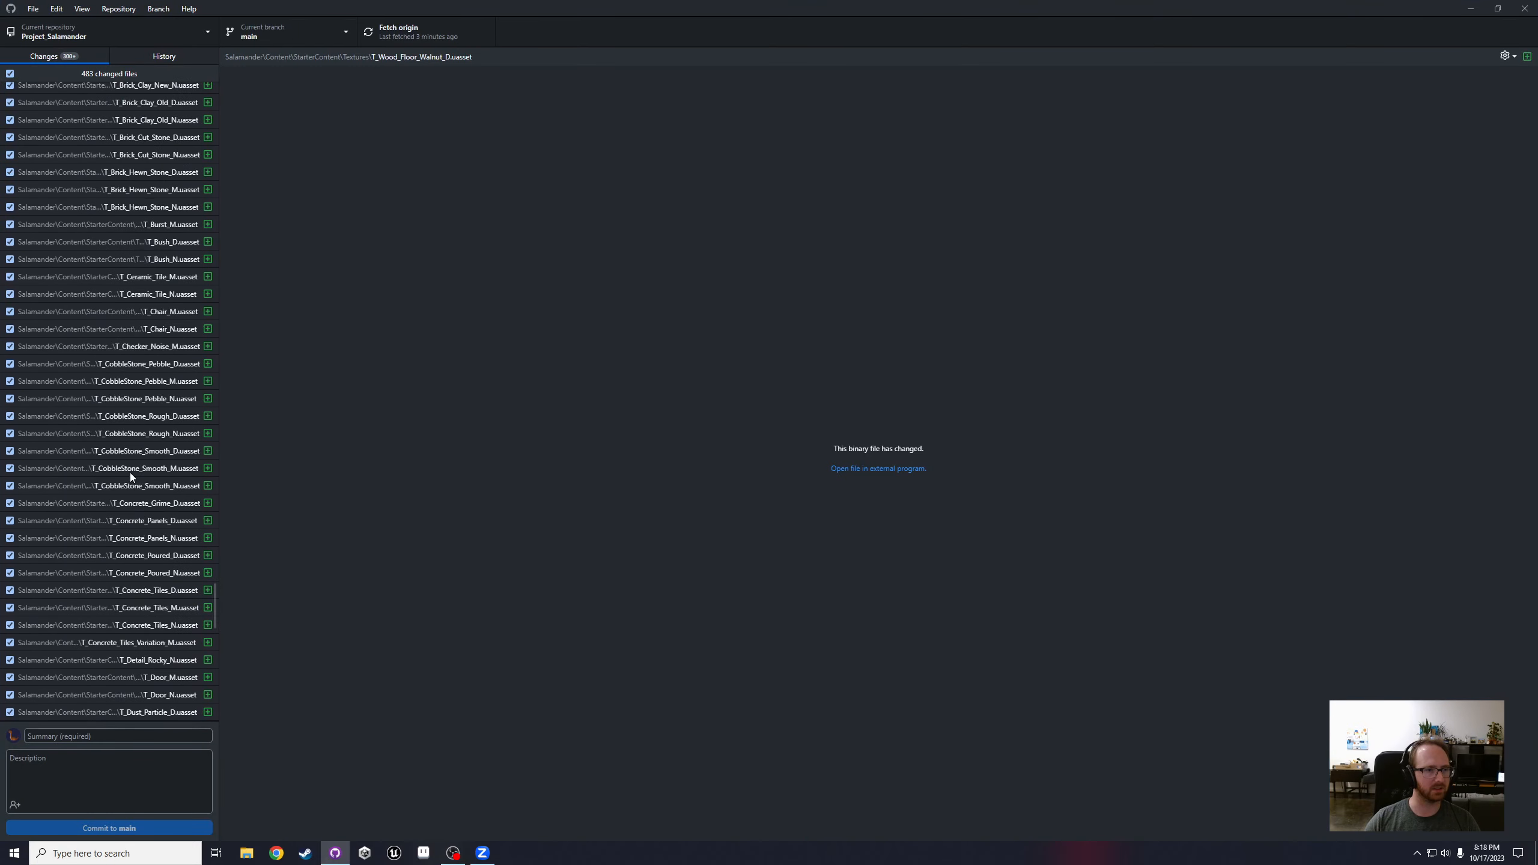
{"action": "left_click_drag", "start_coordinate": [211, 535], "coordinate": [161, 70]}
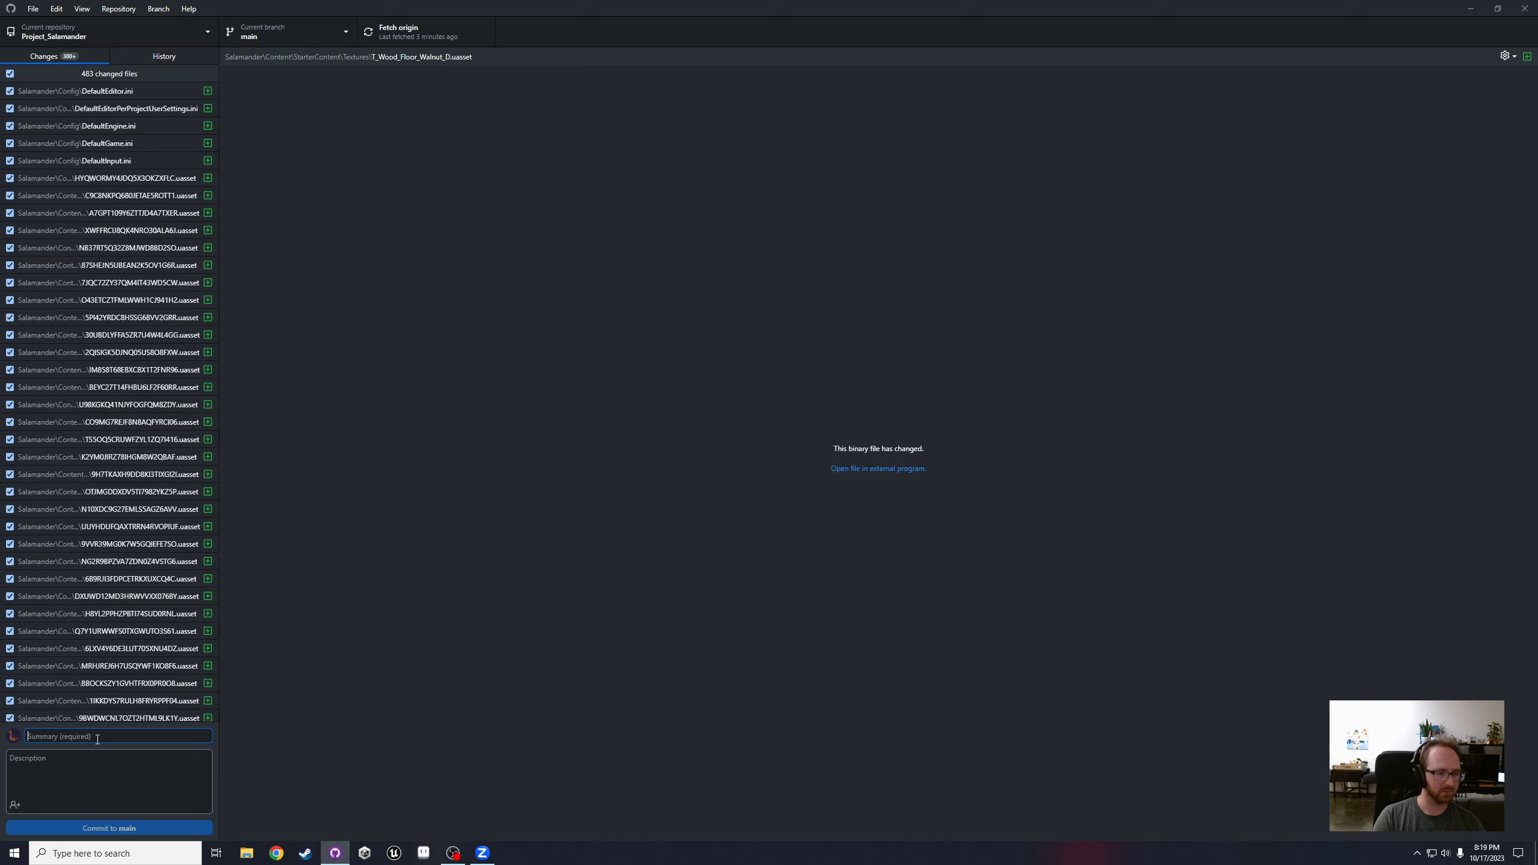
Step: Commit all changes to main with the summary "Create Unreal project files" and a description mentioning the developer's level and folder
{"action": "type", "text": "Create "}
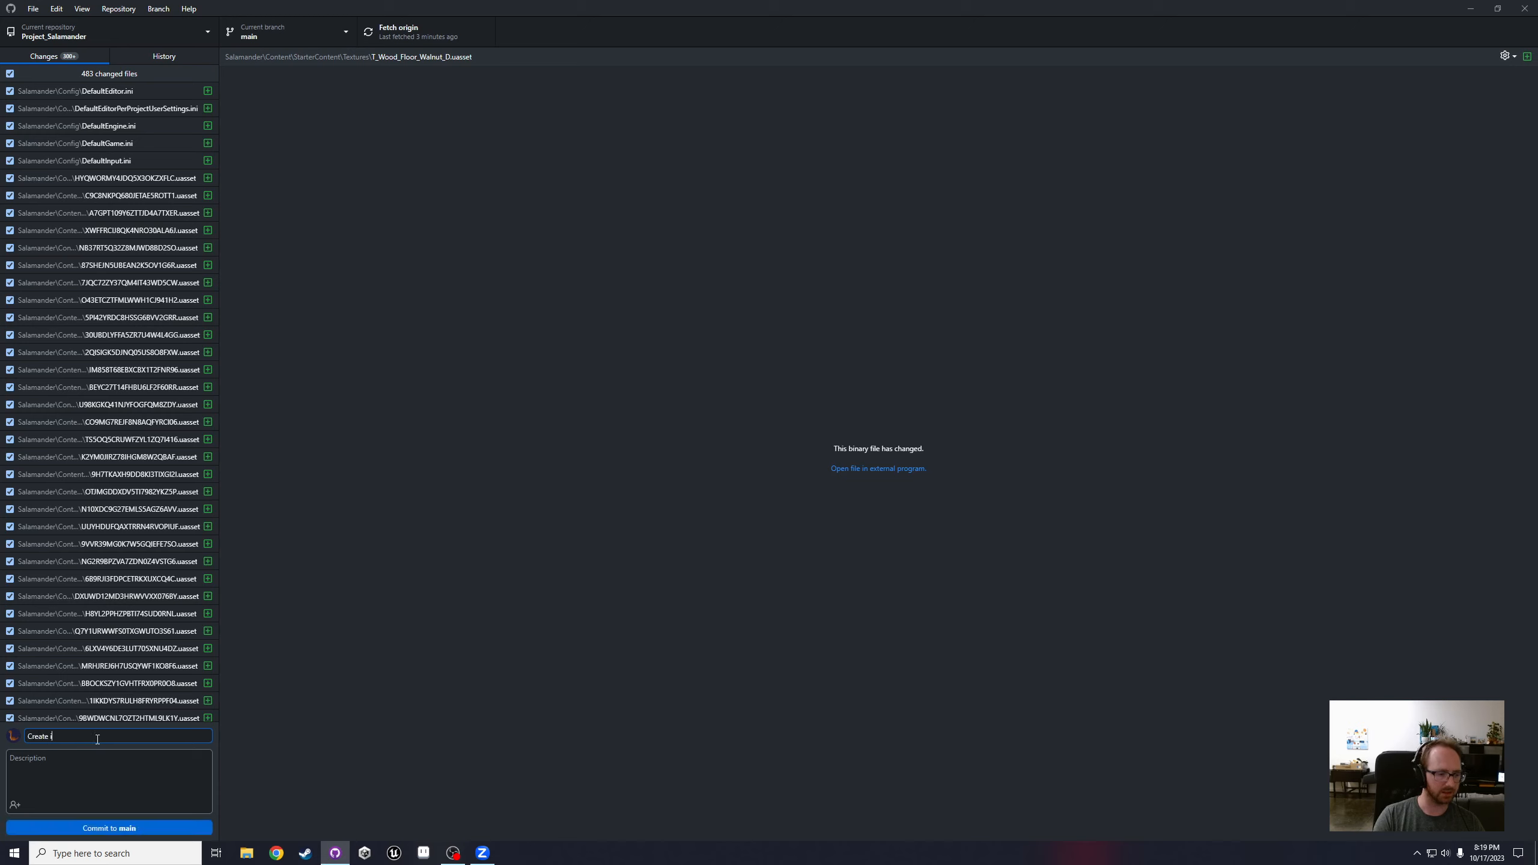
{"action": "type", "text": "Unreal project files"}
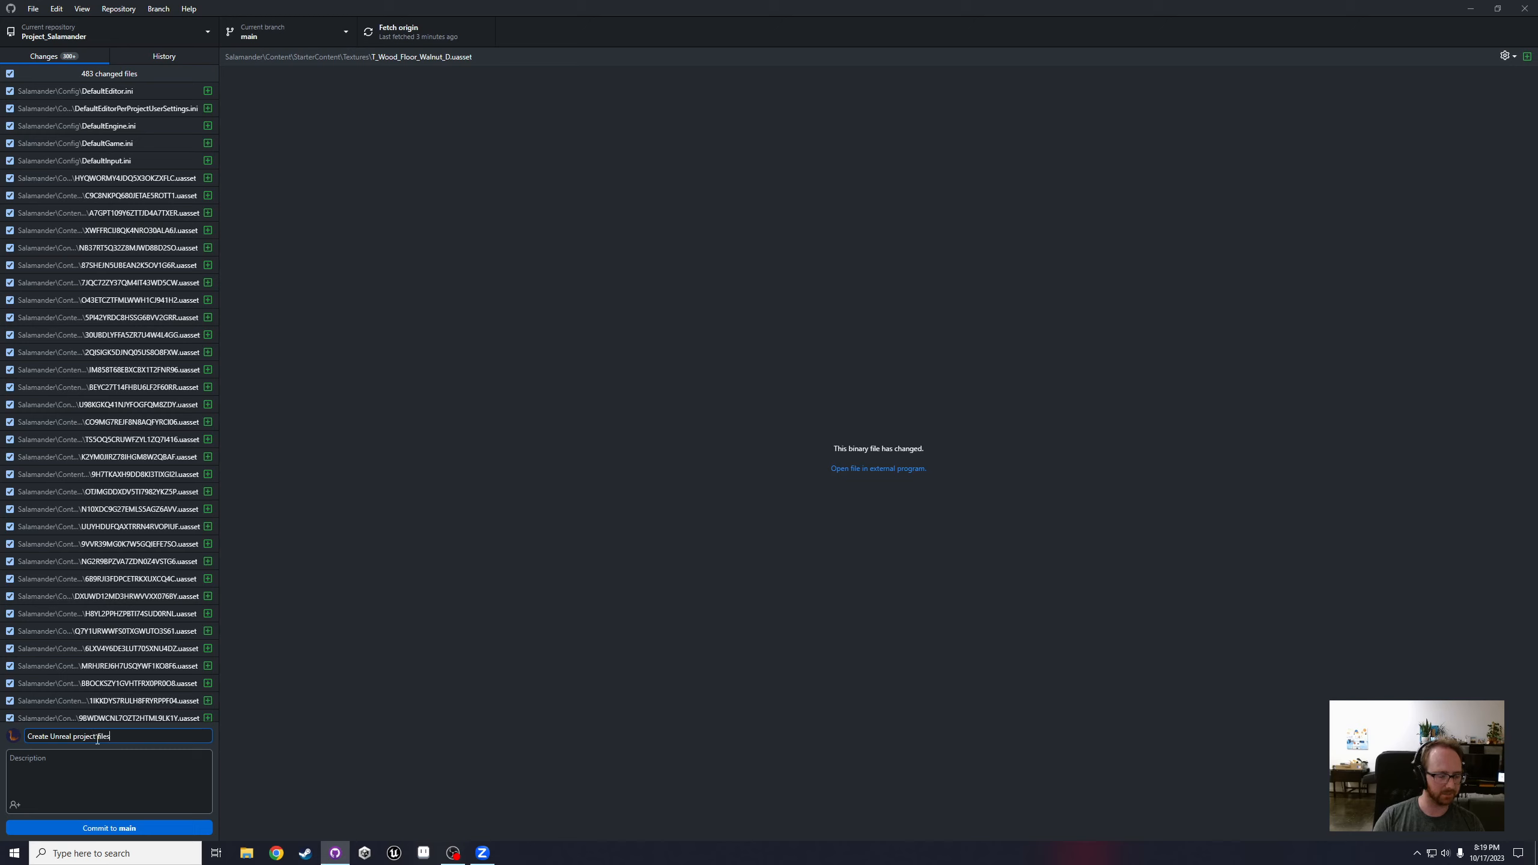
{"action": "left_click", "coordinate": [85, 766]}
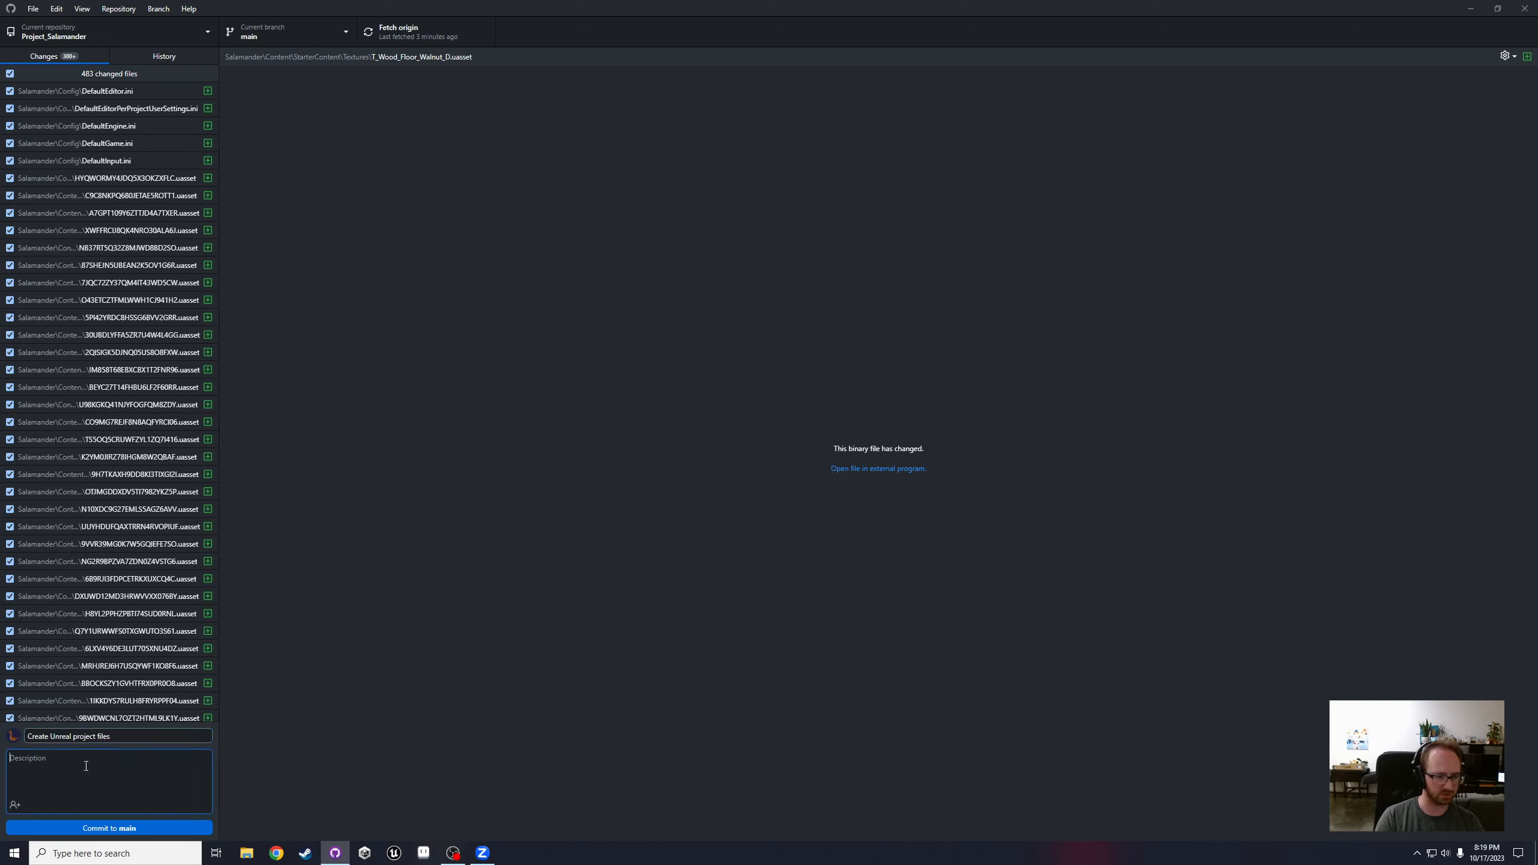
{"action": "type", "text": "Also create Jak"}
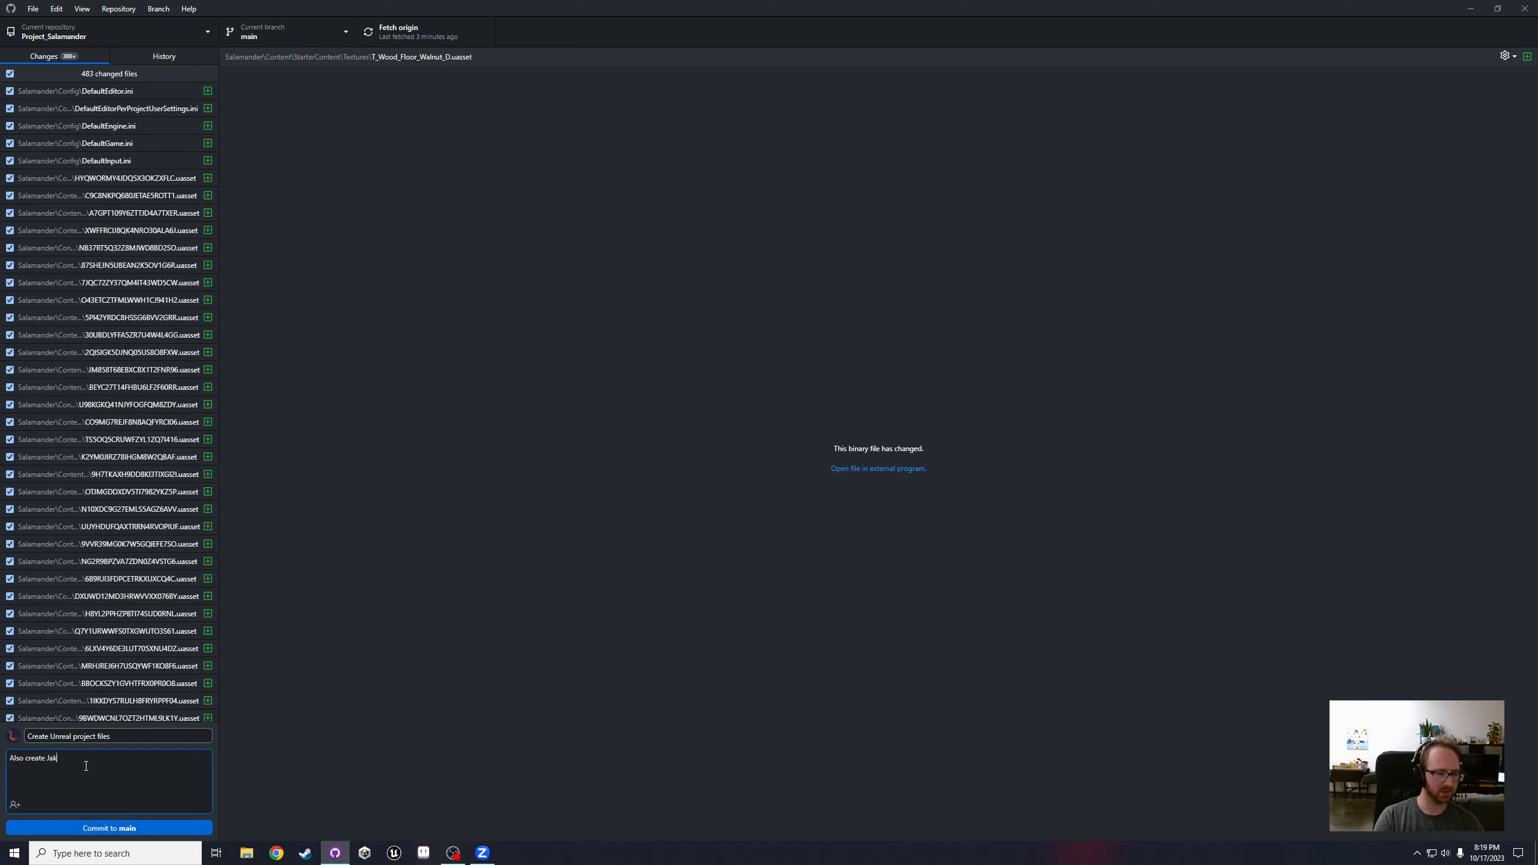
{"action": "type", "text": "e's level and folder"}
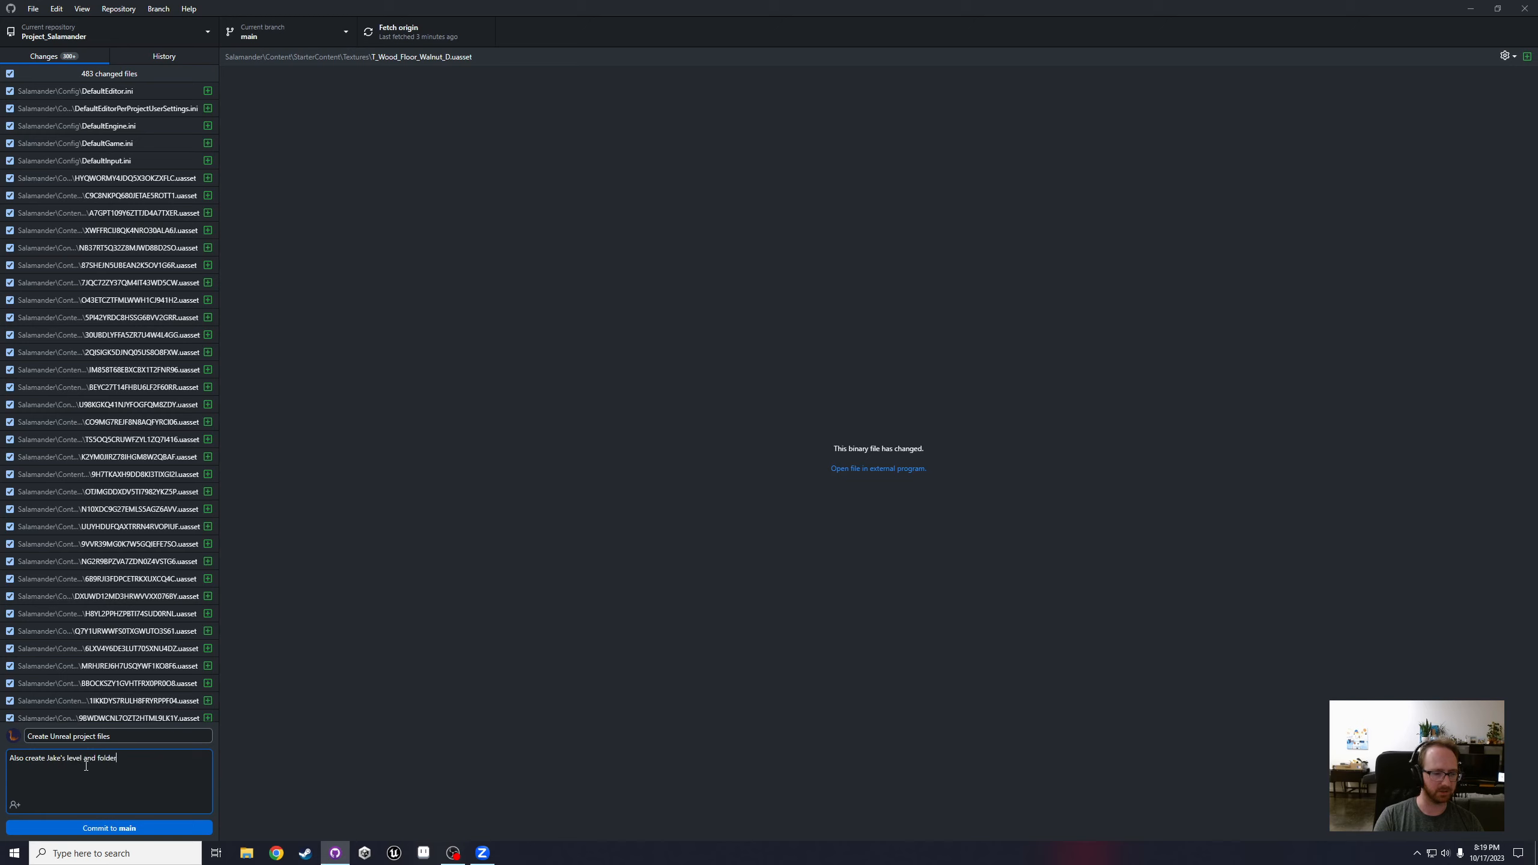
{"action": "left_click", "coordinate": [123, 828]}
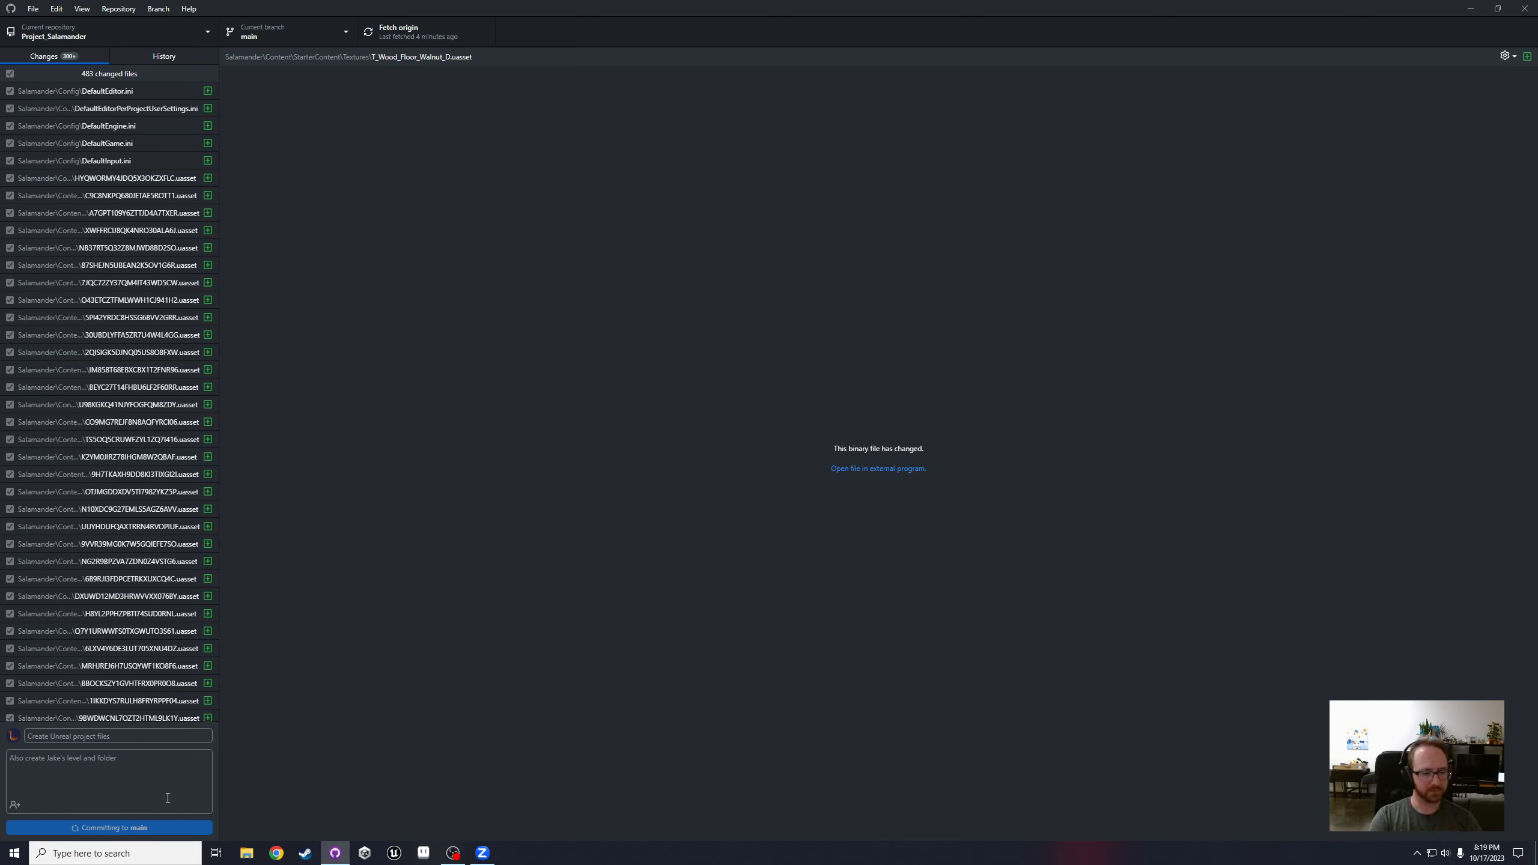
Step: Widen the list of changed files and examine the full paths of the files being committed
{"action": "scroll", "coordinate": [161, 603], "scroll_direction": "down", "scroll_amount": 3}
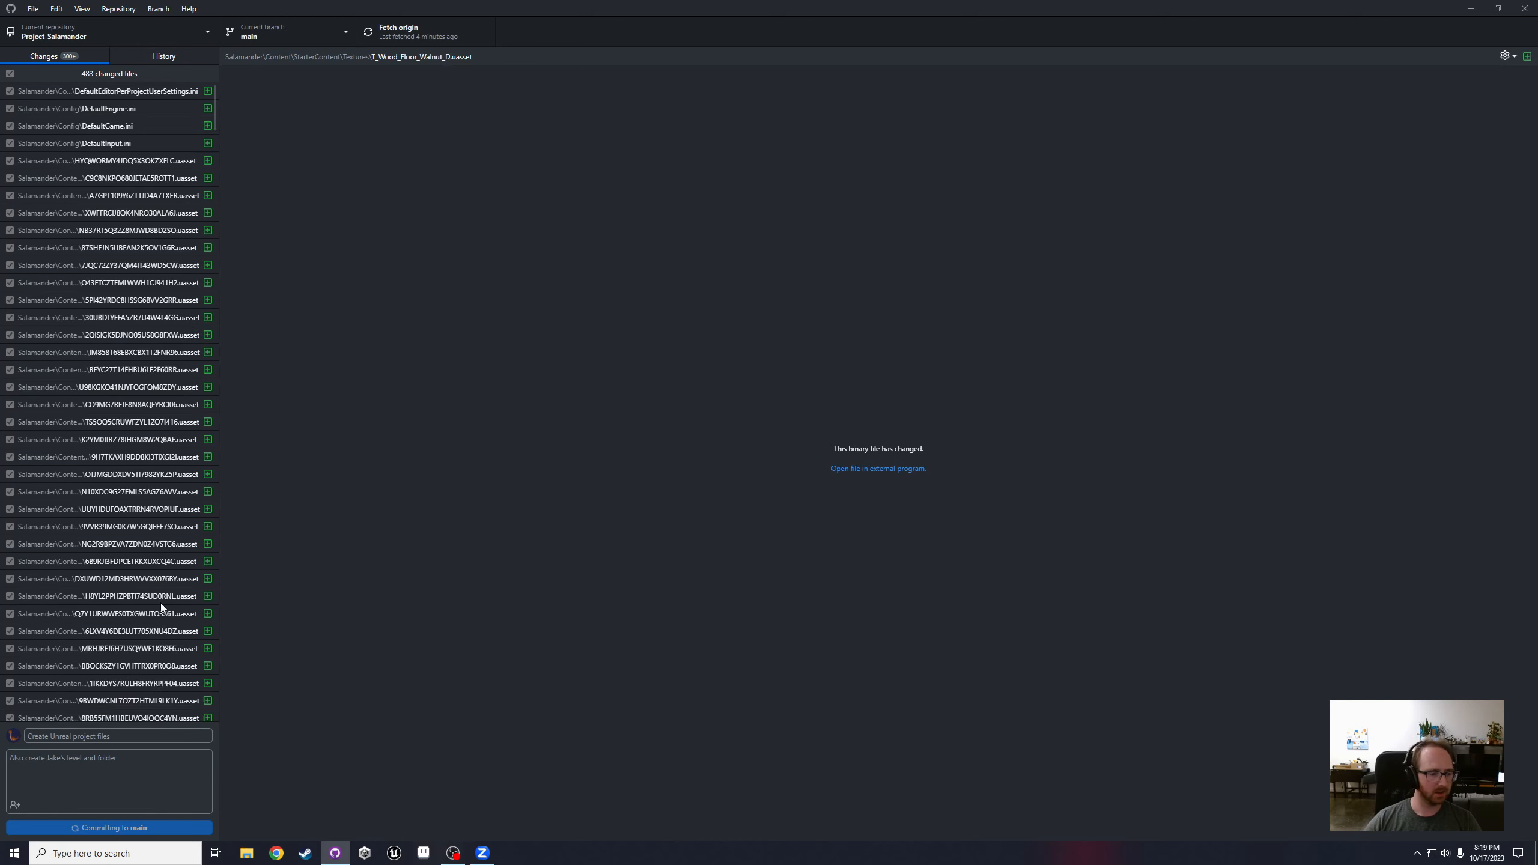
{"action": "scroll", "coordinate": [161, 603], "scroll_direction": "down", "scroll_amount": 15}
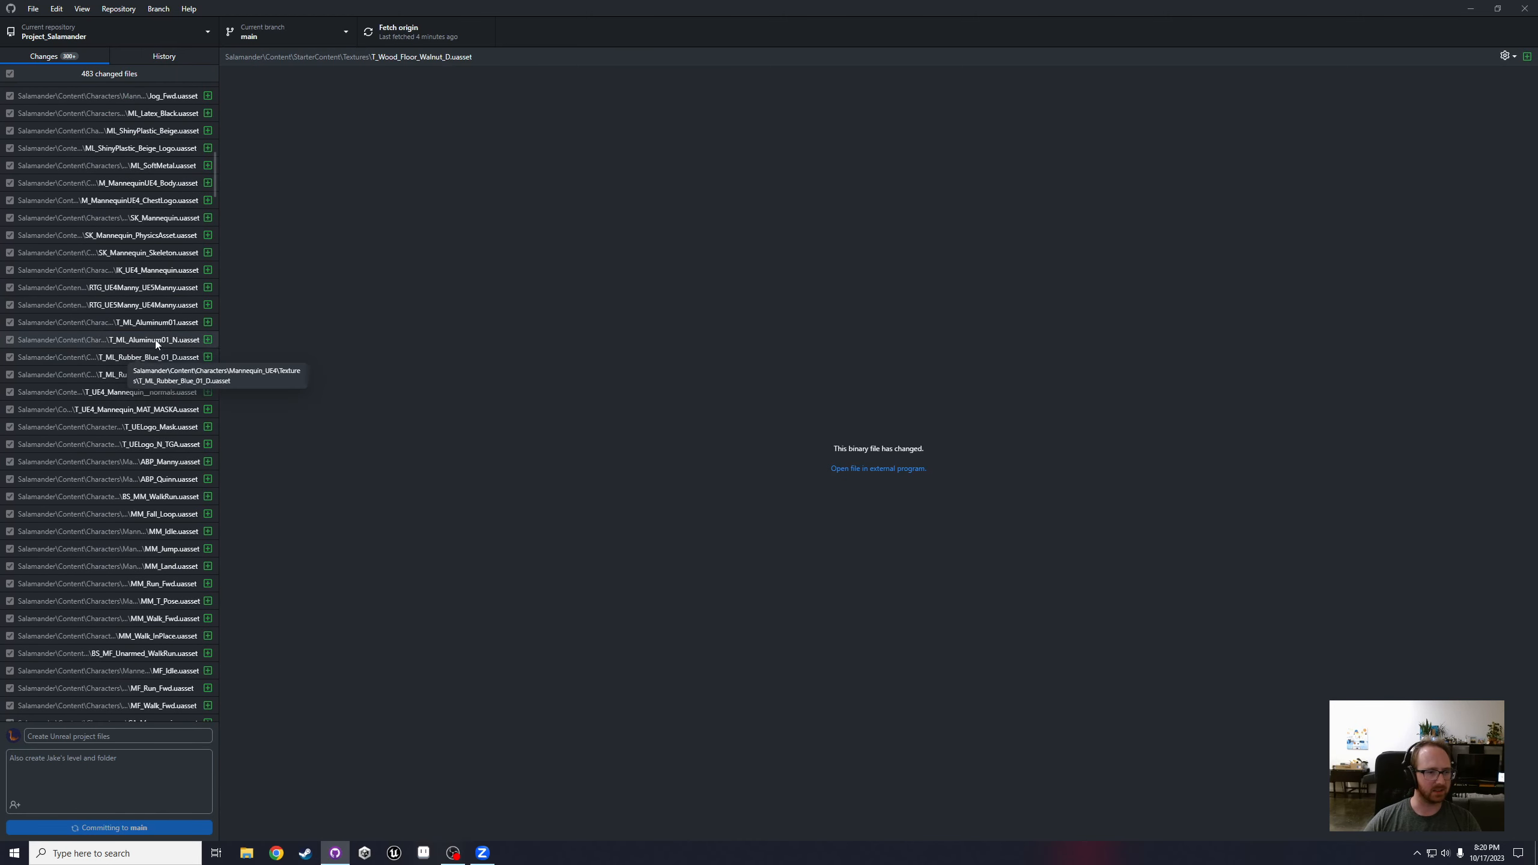
{"action": "left_click_drag", "start_coordinate": [216, 249], "coordinate": [505, 261]}
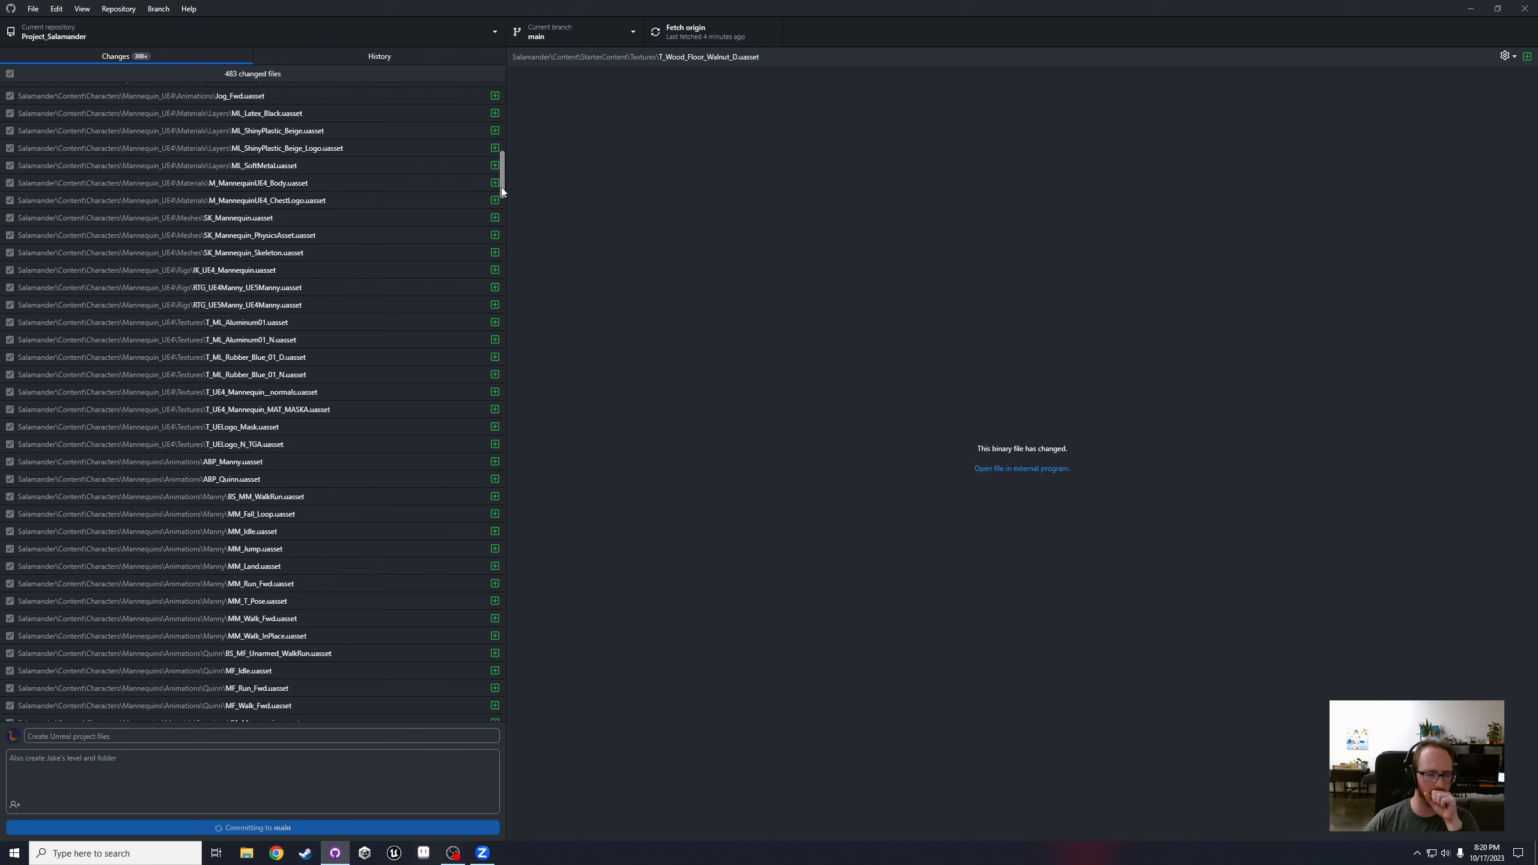
{"action": "left_click_drag", "start_coordinate": [501, 188], "coordinate": [486, 47]}
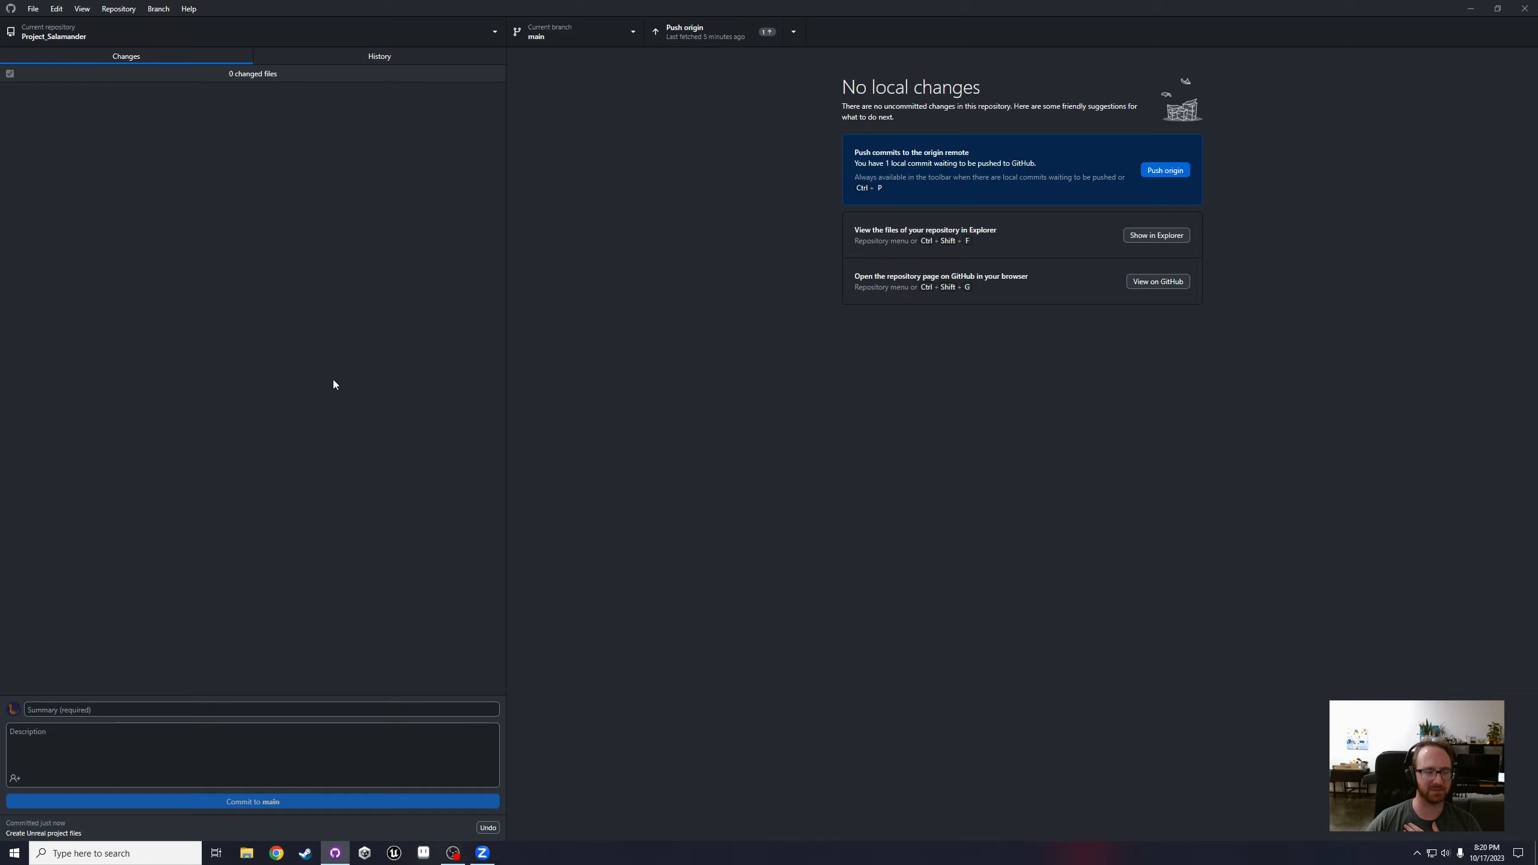
Step: Examine the "Create Unreal project files" commit and its files in the repository history, adjusting the sidebar width
{"action": "left_click", "coordinate": [357, 56]}
{"action": "left_click", "coordinate": [103, 98]}
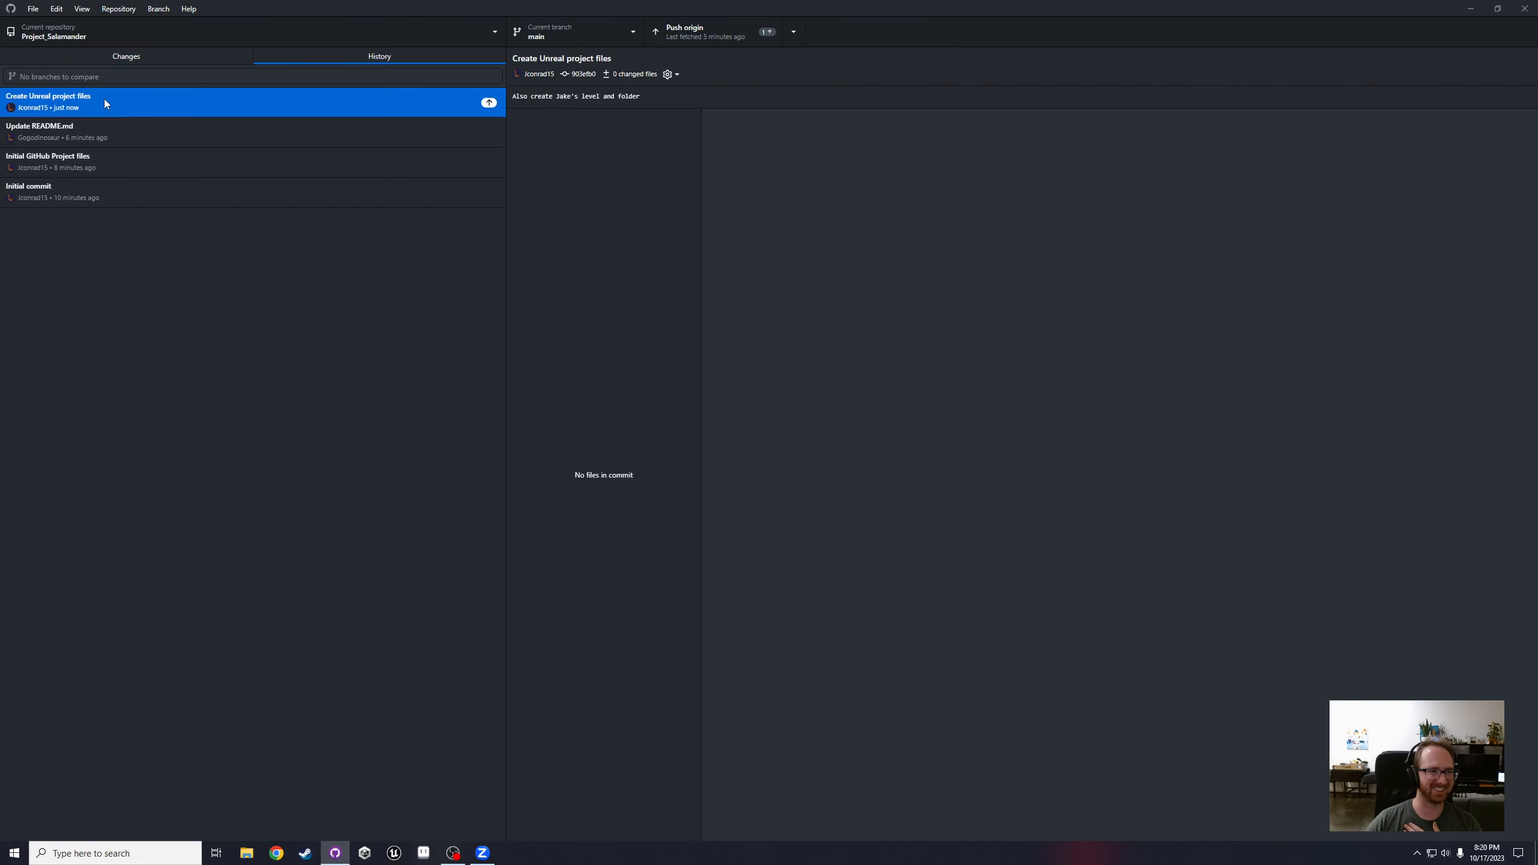
{"action": "left_click", "coordinate": [161, 63]}
{"action": "left_click_drag", "start_coordinate": [505, 124], "coordinate": [171, 139]}
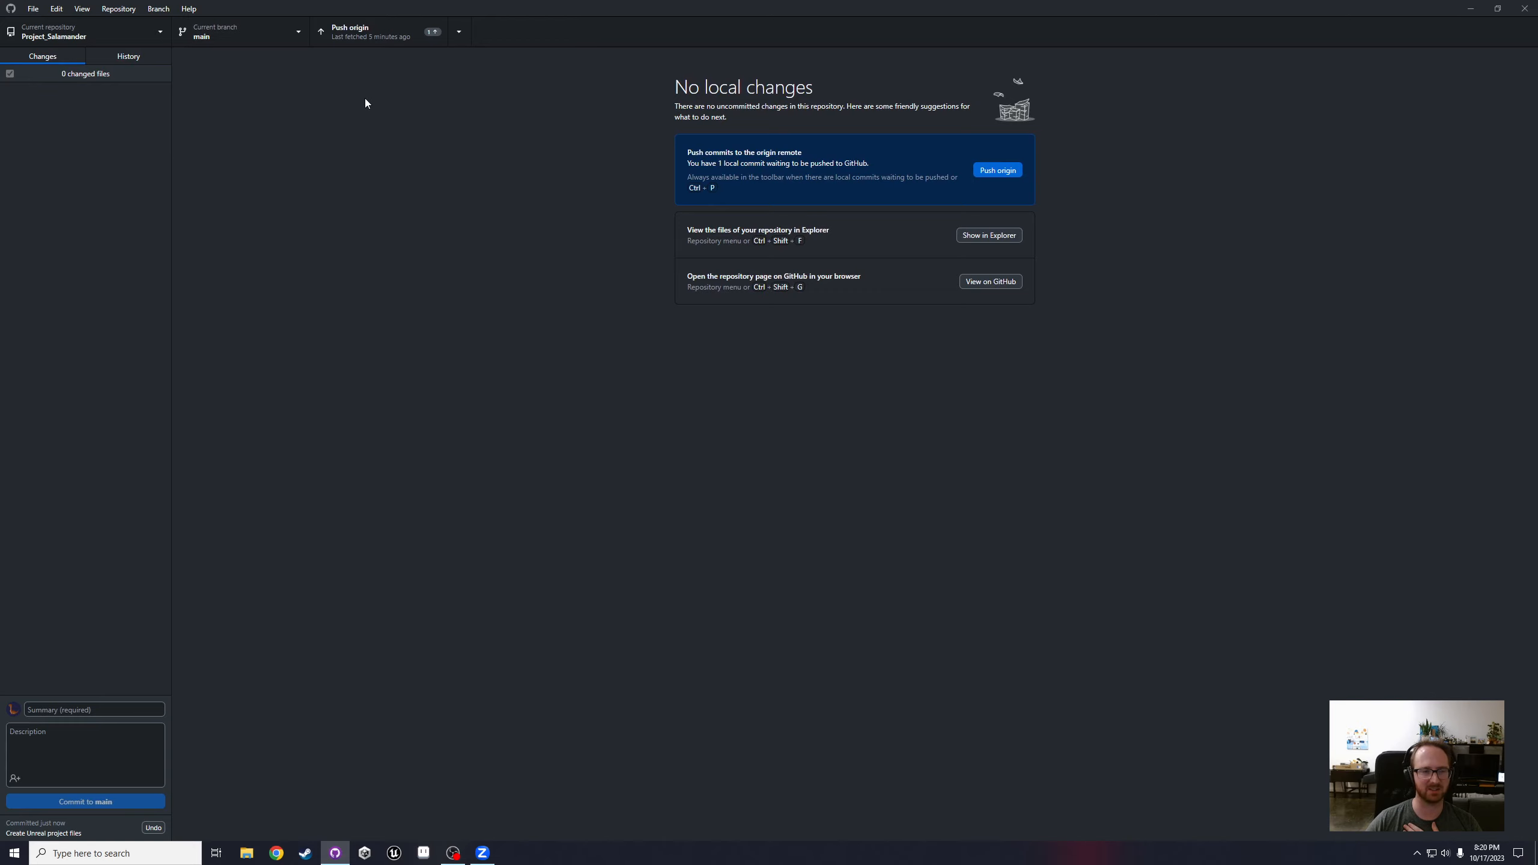
{"action": "left_click", "coordinate": [144, 56]}
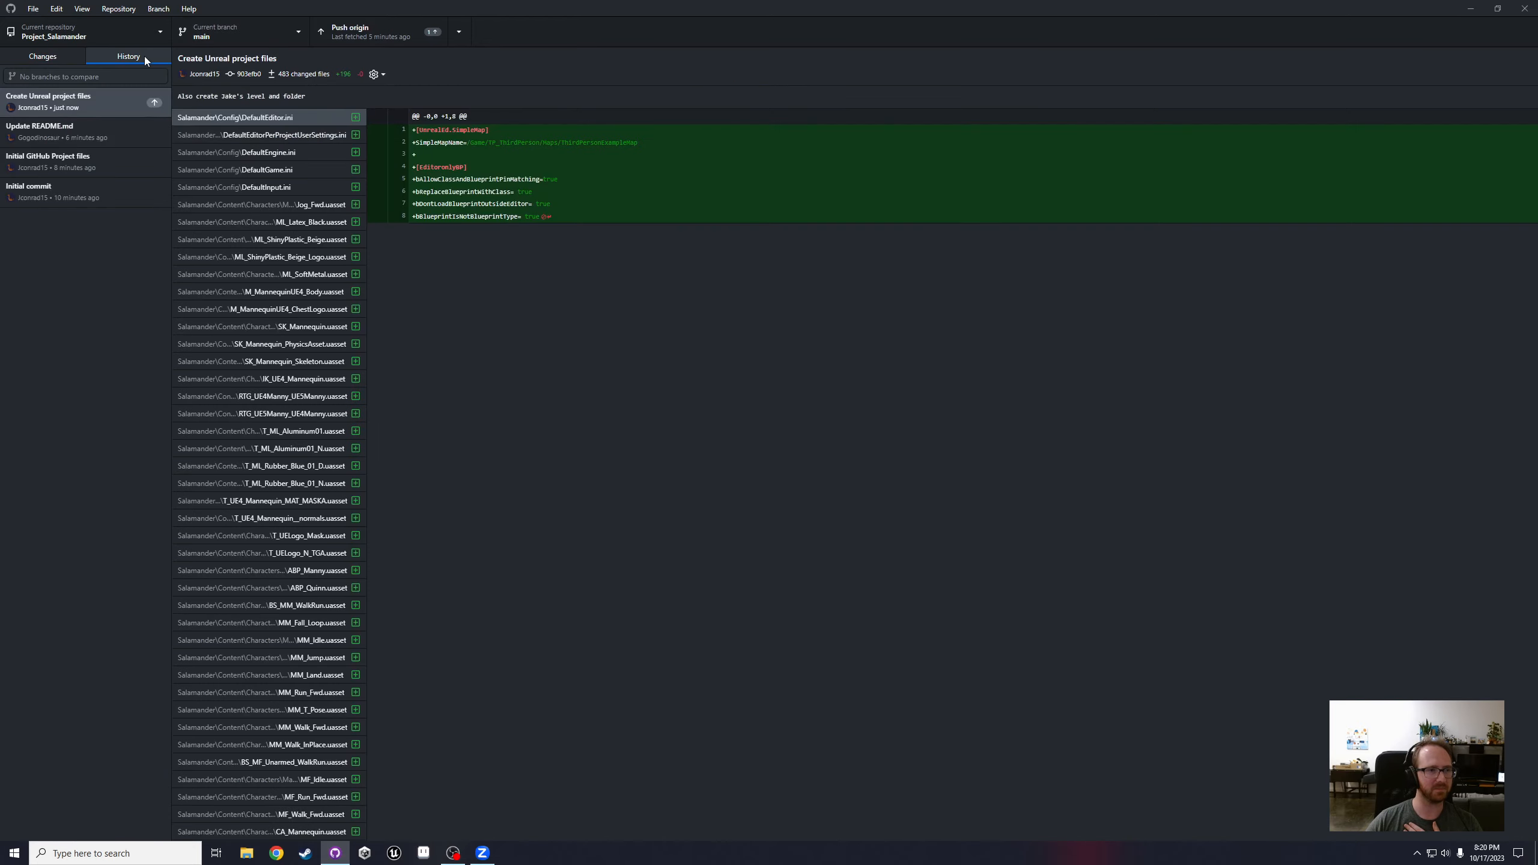
{"action": "left_click_drag", "start_coordinate": [168, 94], "coordinate": [232, 98]}
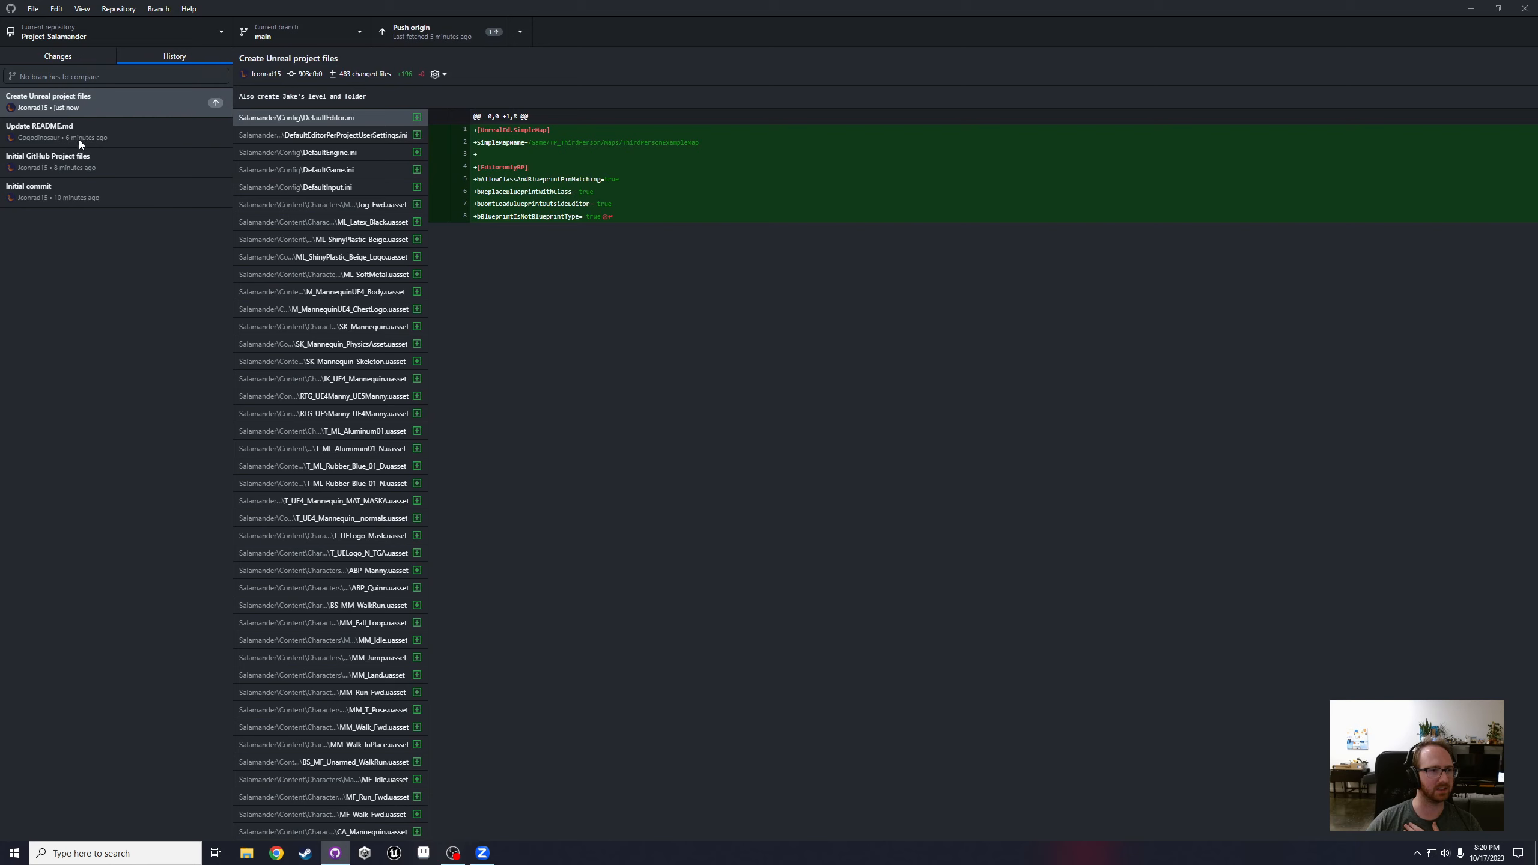
{"action": "left_click", "coordinate": [81, 134]}
{"action": "left_click", "coordinate": [82, 104]}
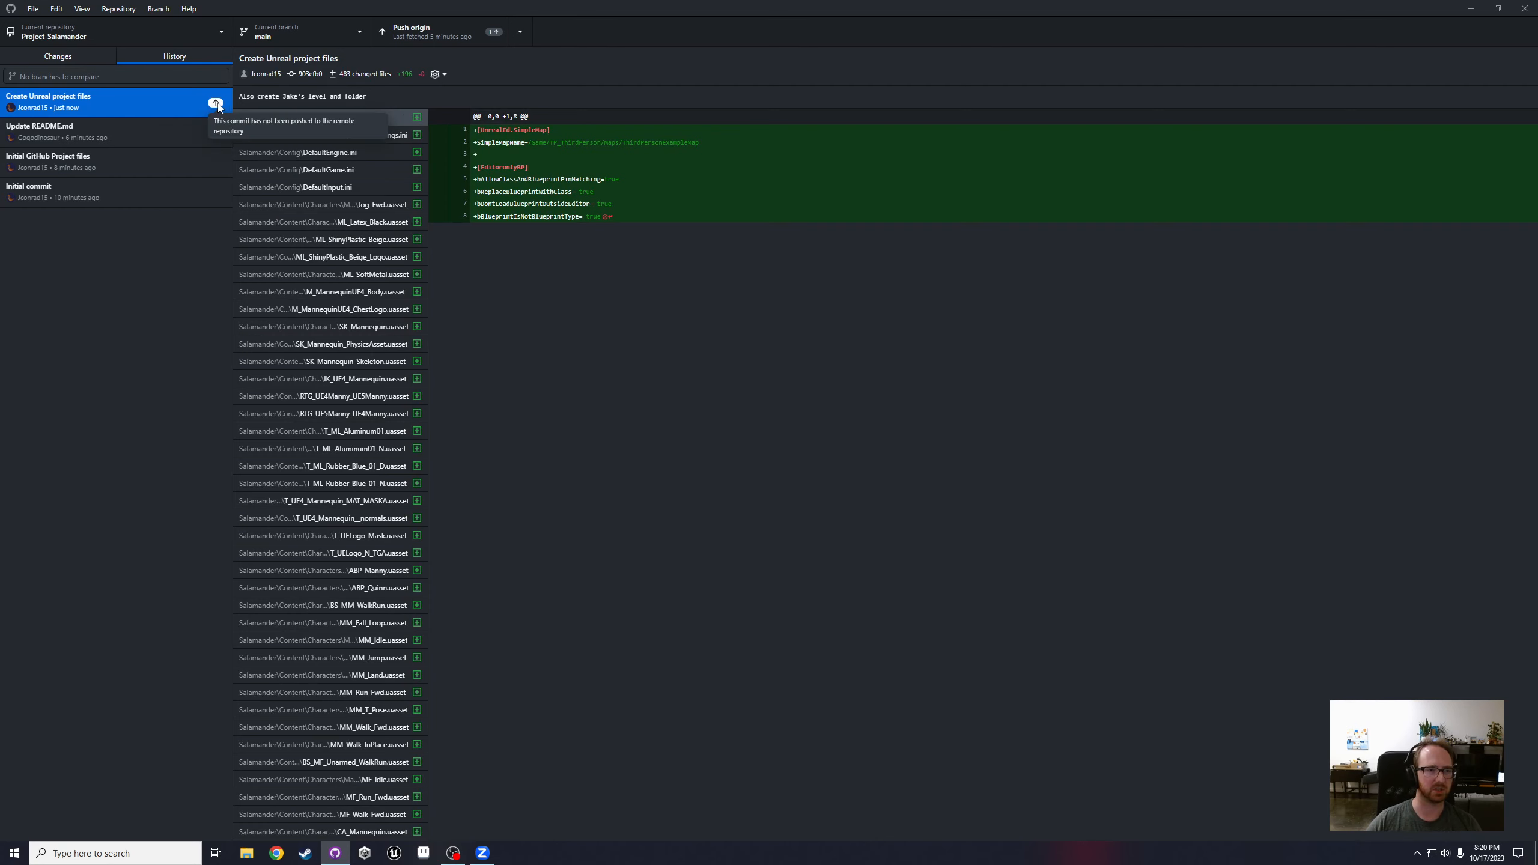
Step: Return to the local changes view and push the commit to origin
{"action": "left_click", "coordinate": [85, 57]}
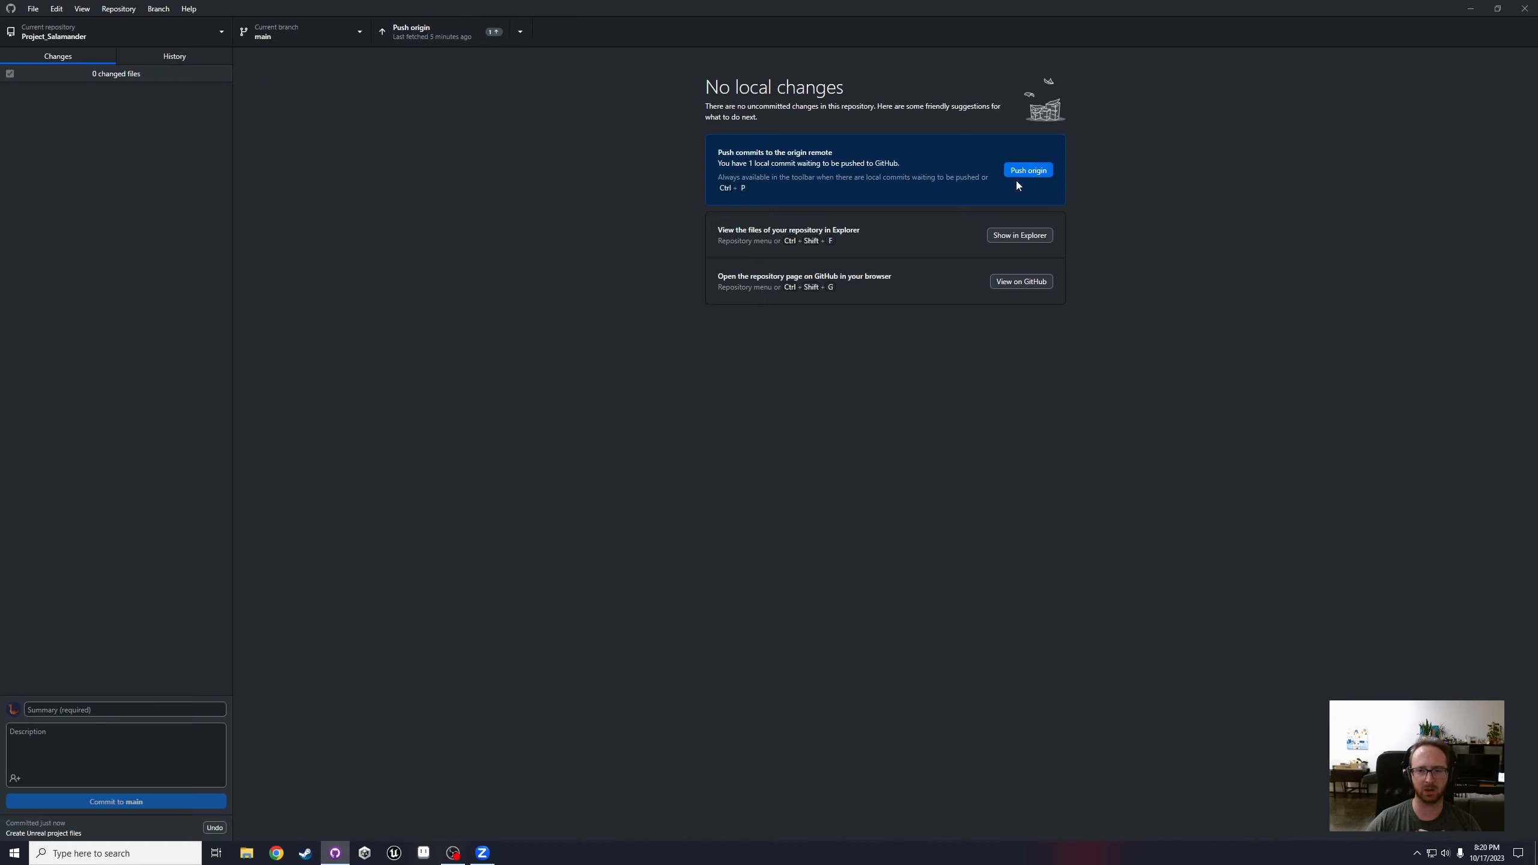
{"action": "left_click", "coordinate": [1035, 170]}
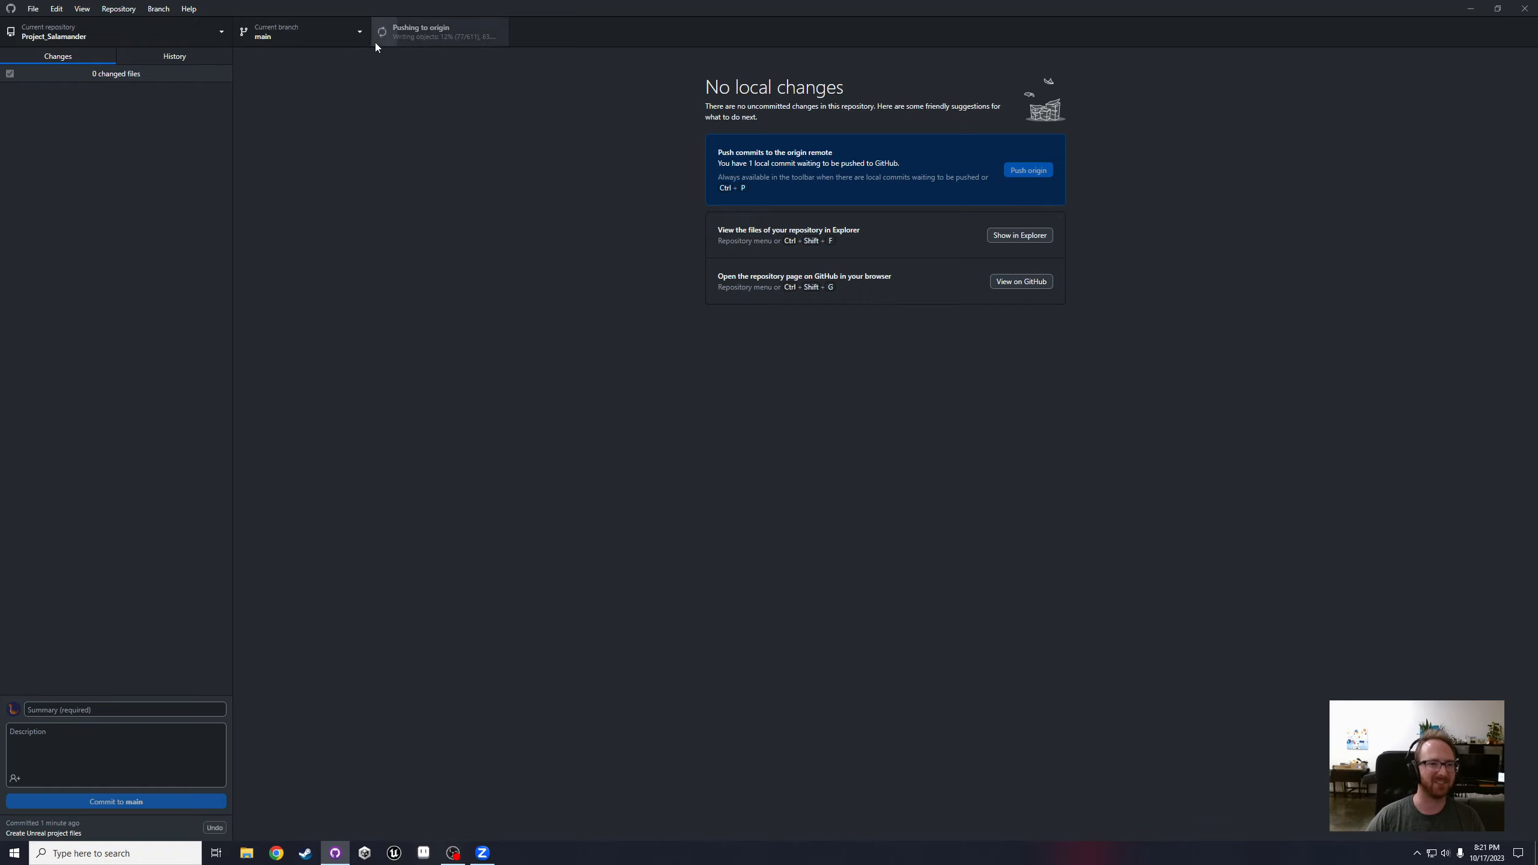
Step: Examine the repository's list of branches while the push is running
{"action": "left_click", "coordinate": [309, 38]}
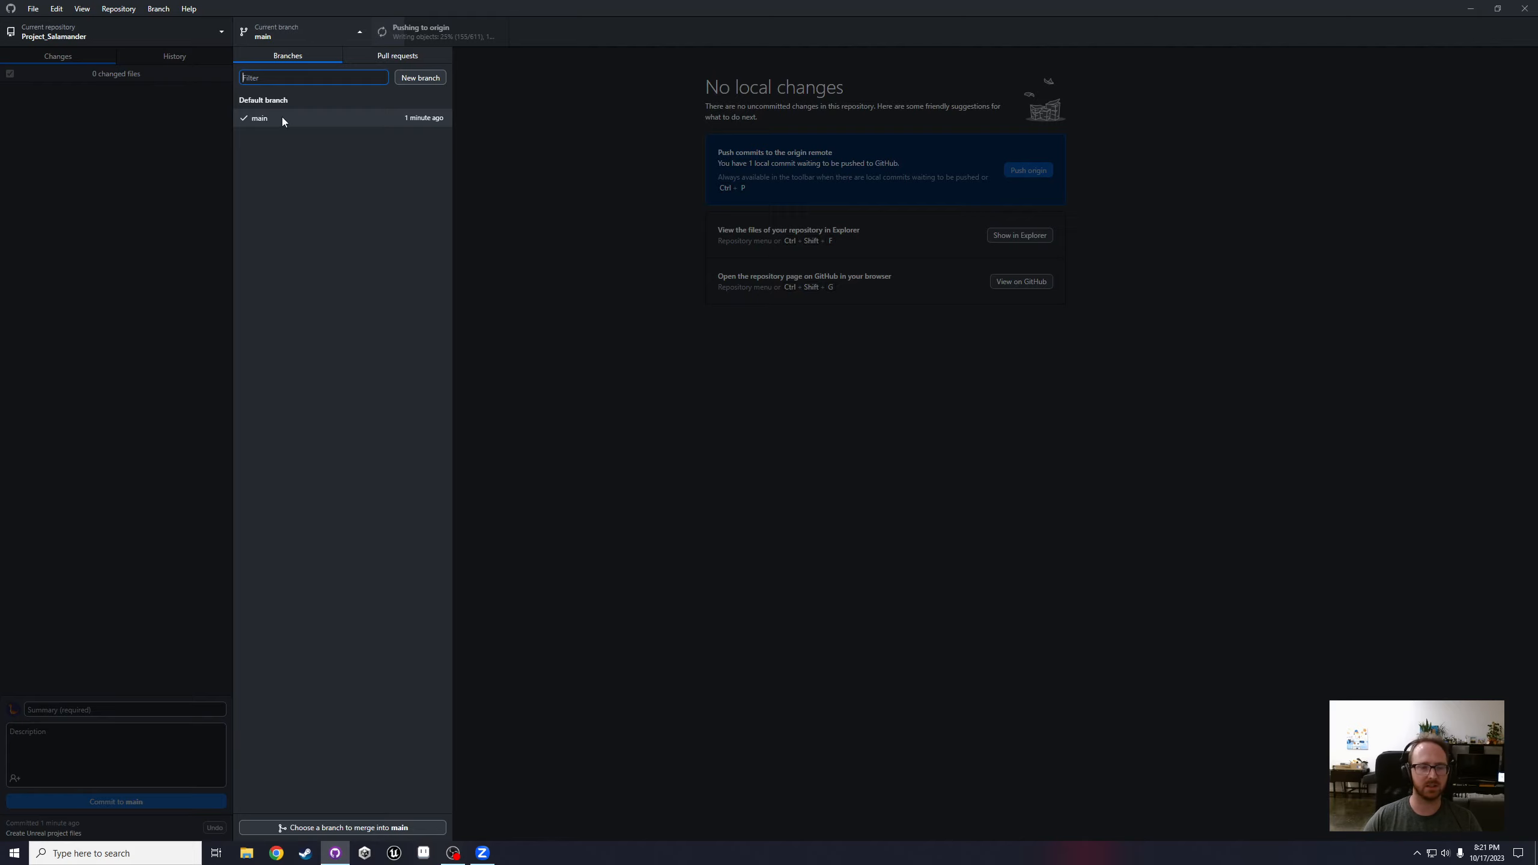
{"action": "left_click", "coordinate": [560, 138]}
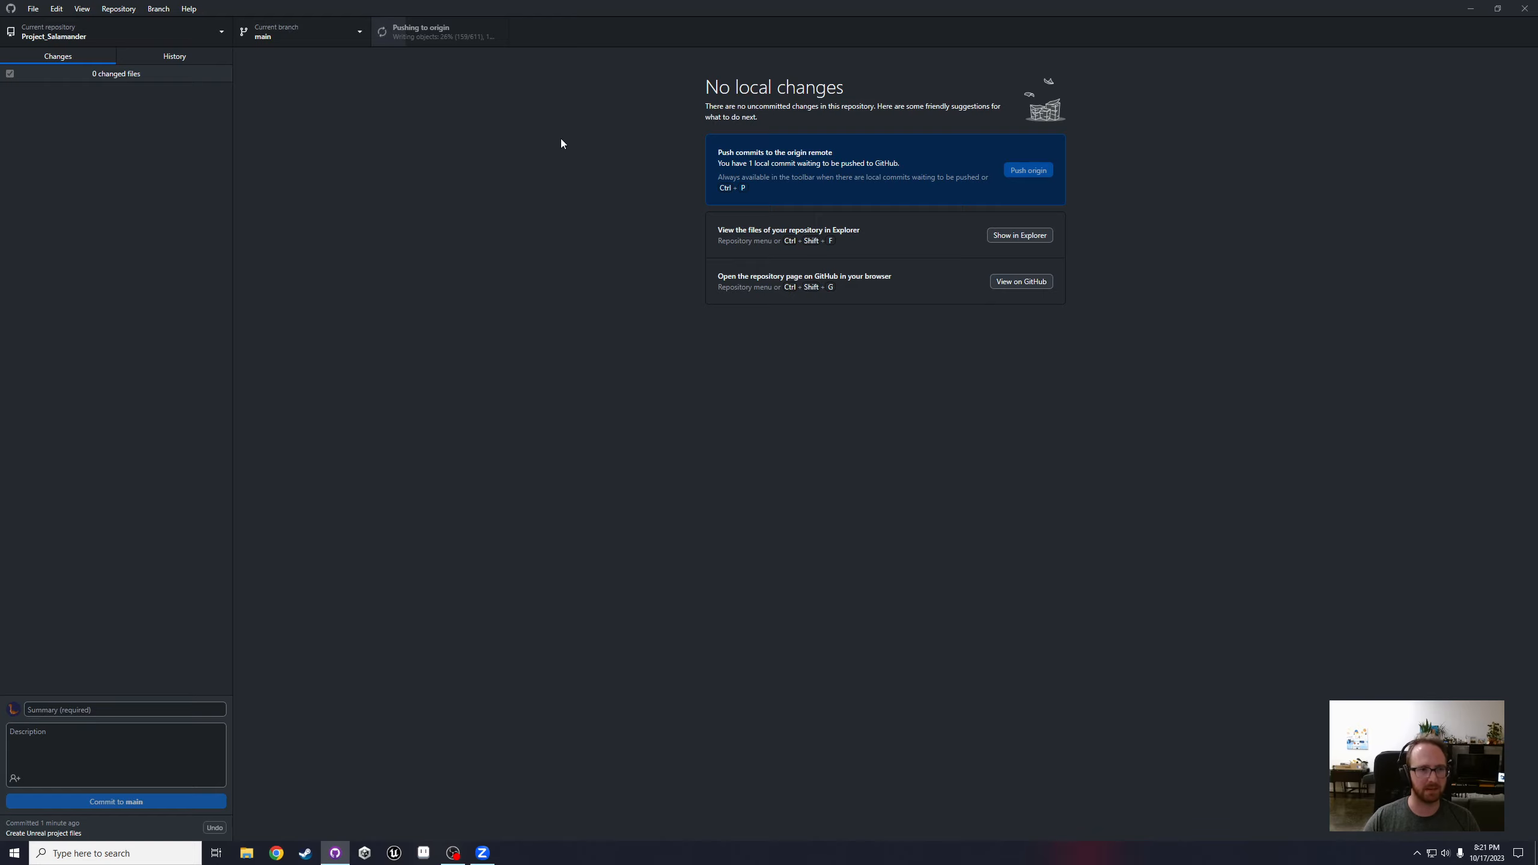
{"action": "left_click", "coordinate": [311, 30]}
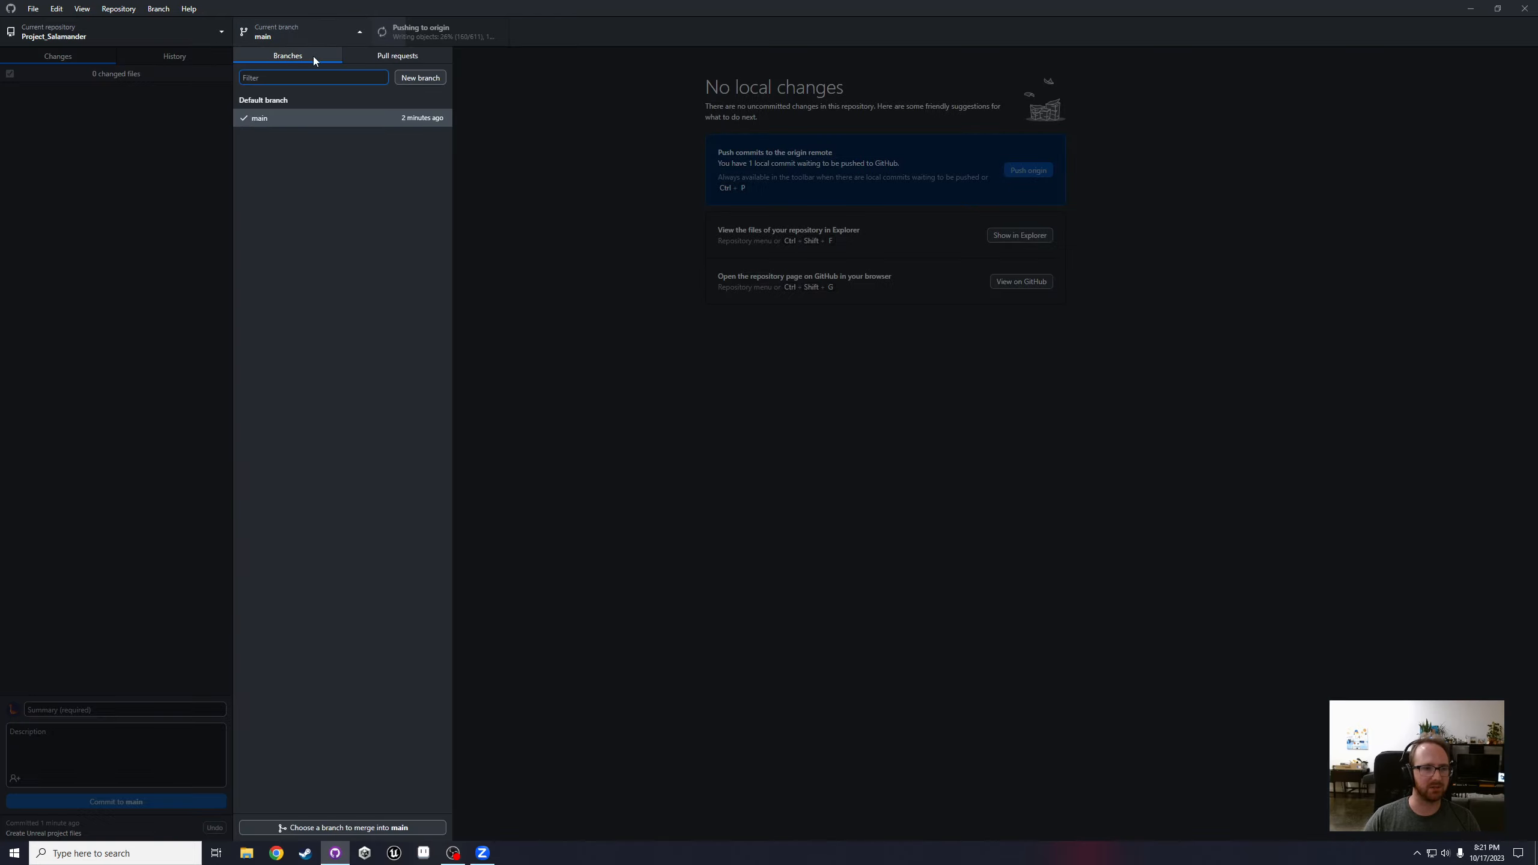
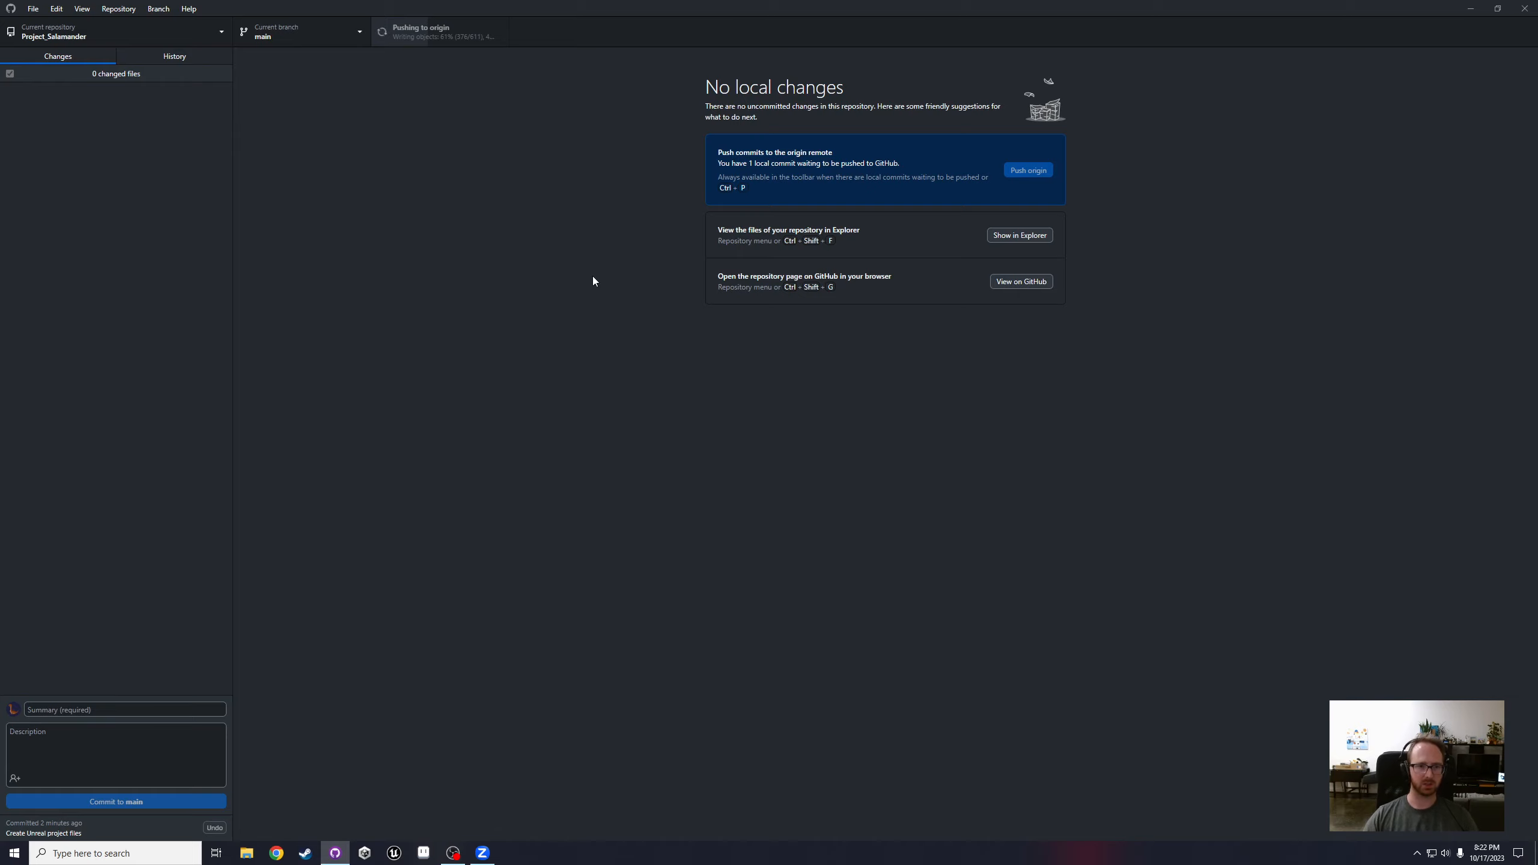
Step: Open the Project_Salamander repository folder in File Explorer and reposition its window over GitHub Desktop
{"action": "left_click", "coordinate": [999, 241]}
{"action": "left_click_drag", "start_coordinate": [988, 133], "coordinate": [910, 139]}
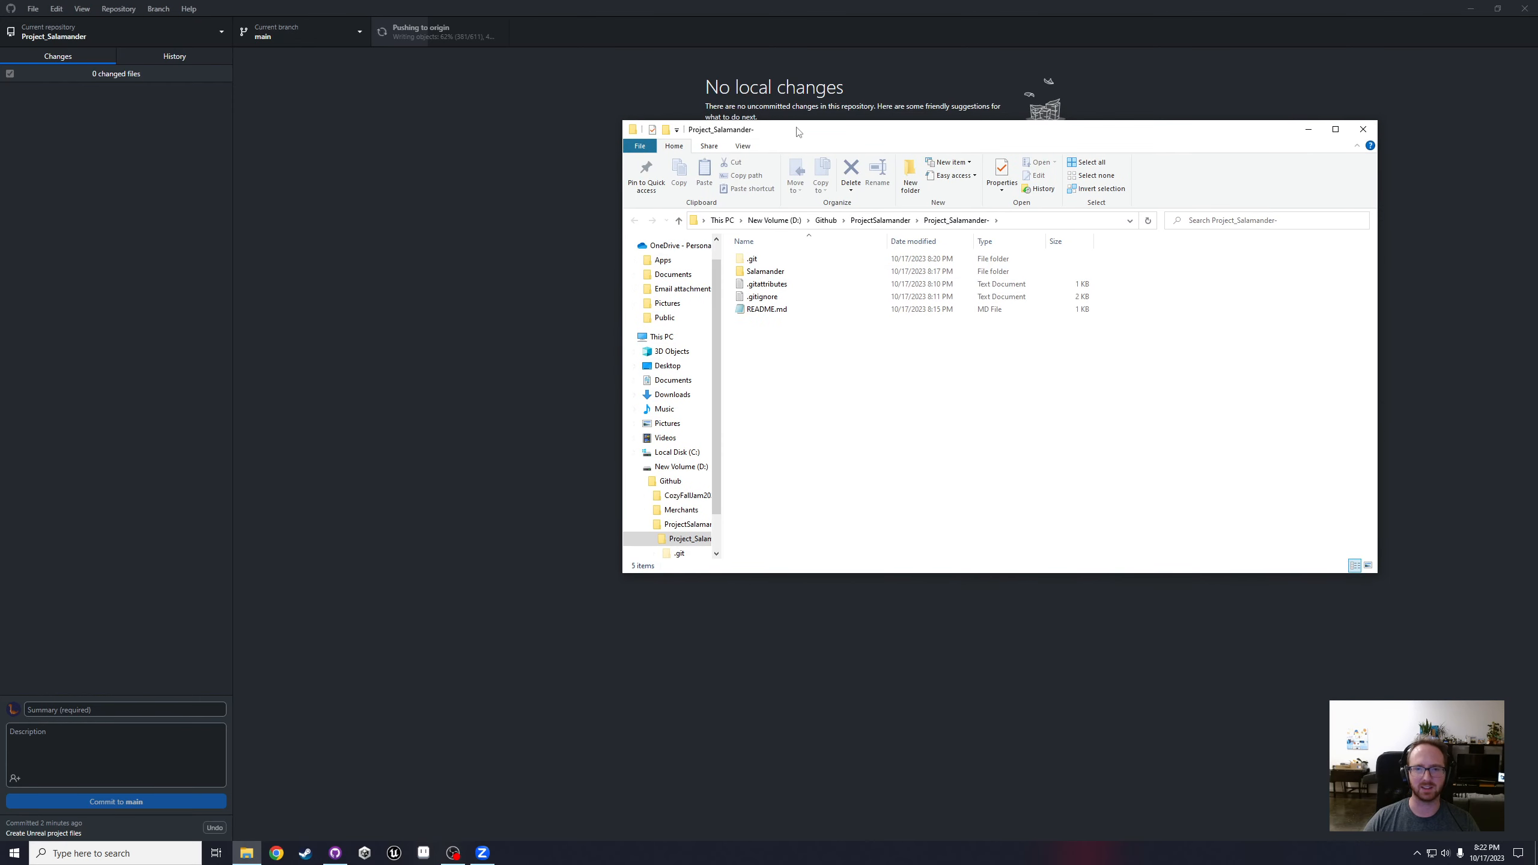
Step: Open the .gitattributes file in Notepad, arrange its window beside the folder, examine the text and close the file
{"action": "double_click", "coordinate": [781, 285]}
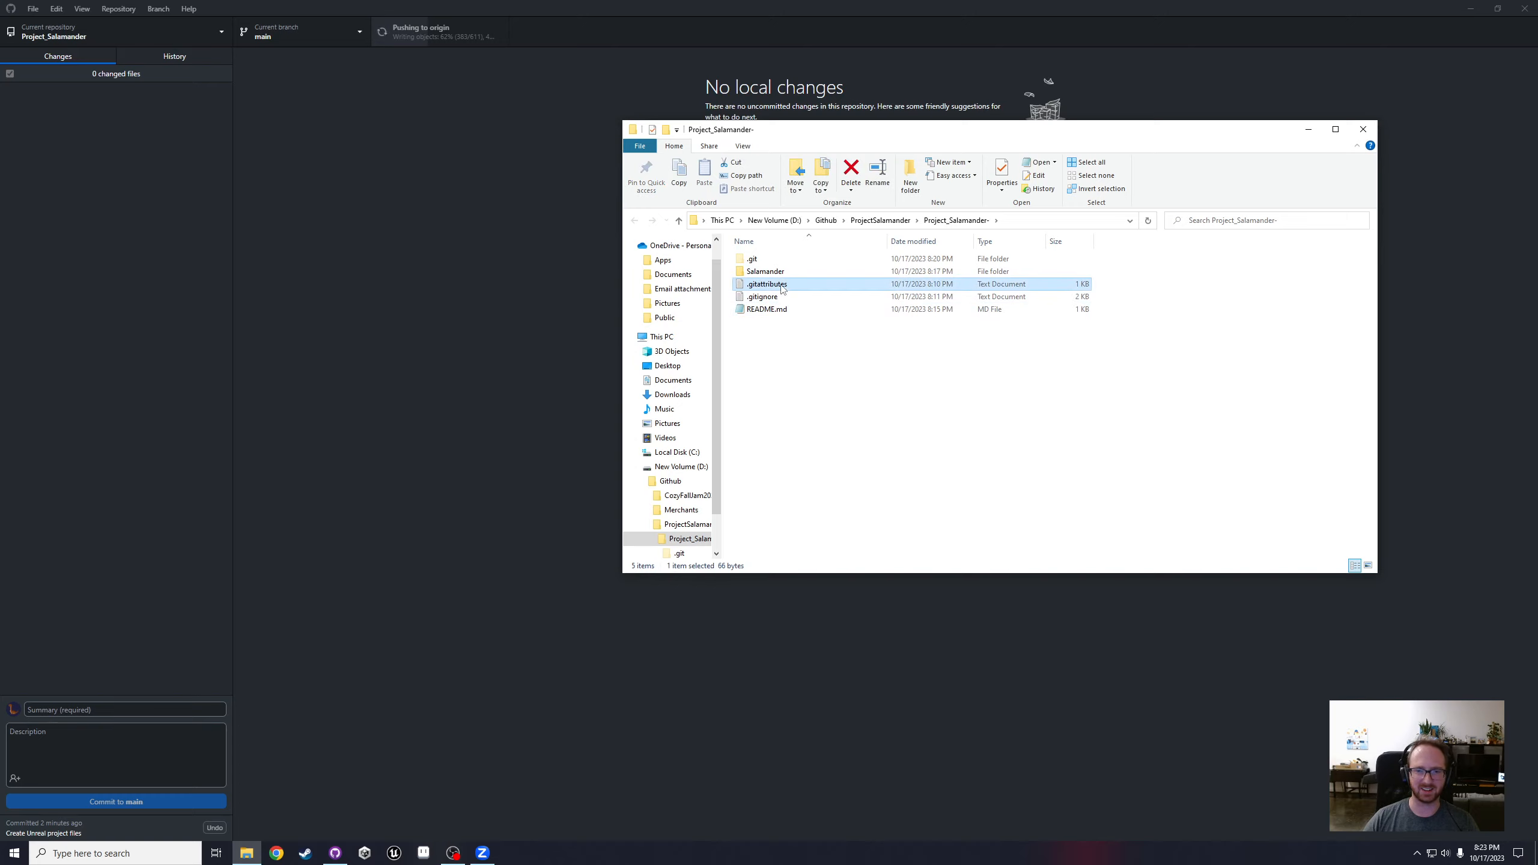
{"action": "left_click_drag", "start_coordinate": [815, 129], "coordinate": [888, 186]}
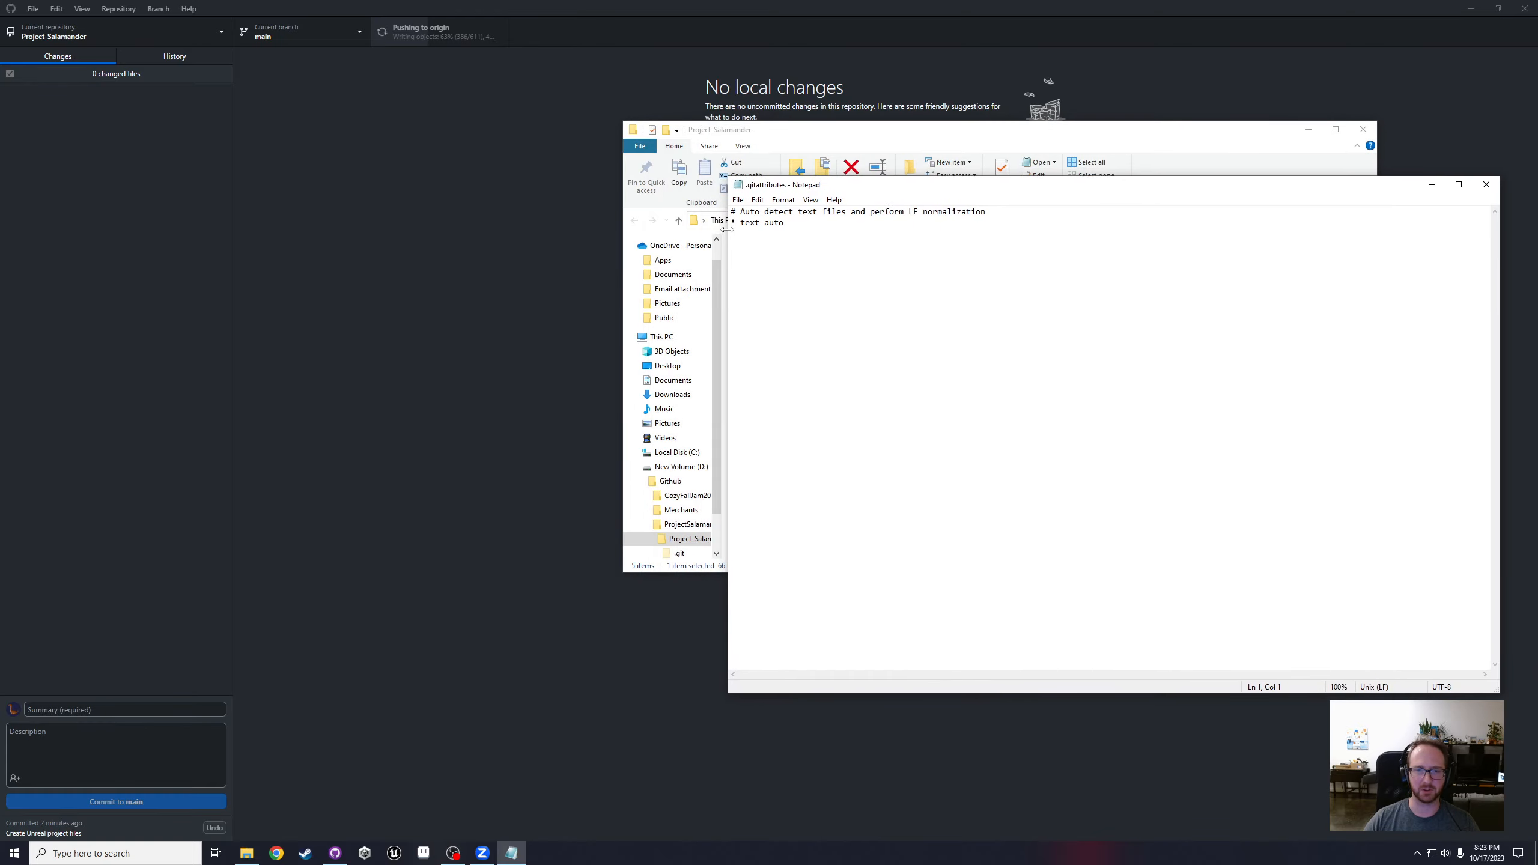
{"action": "left_click_drag", "start_coordinate": [727, 229], "coordinate": [938, 230]}
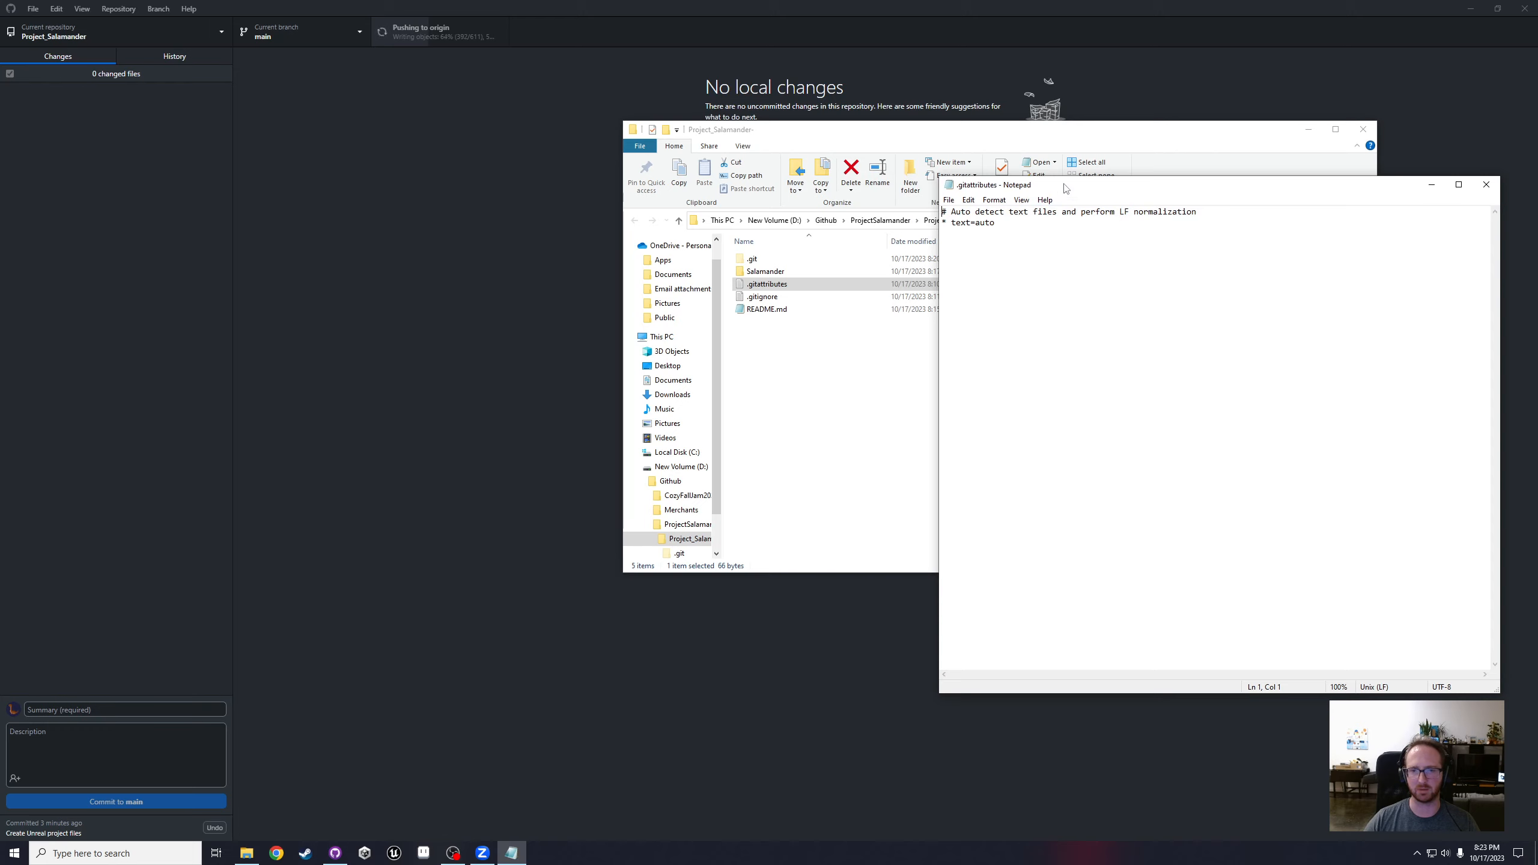
{"action": "left_click_drag", "start_coordinate": [1065, 188], "coordinate": [1050, 189]}
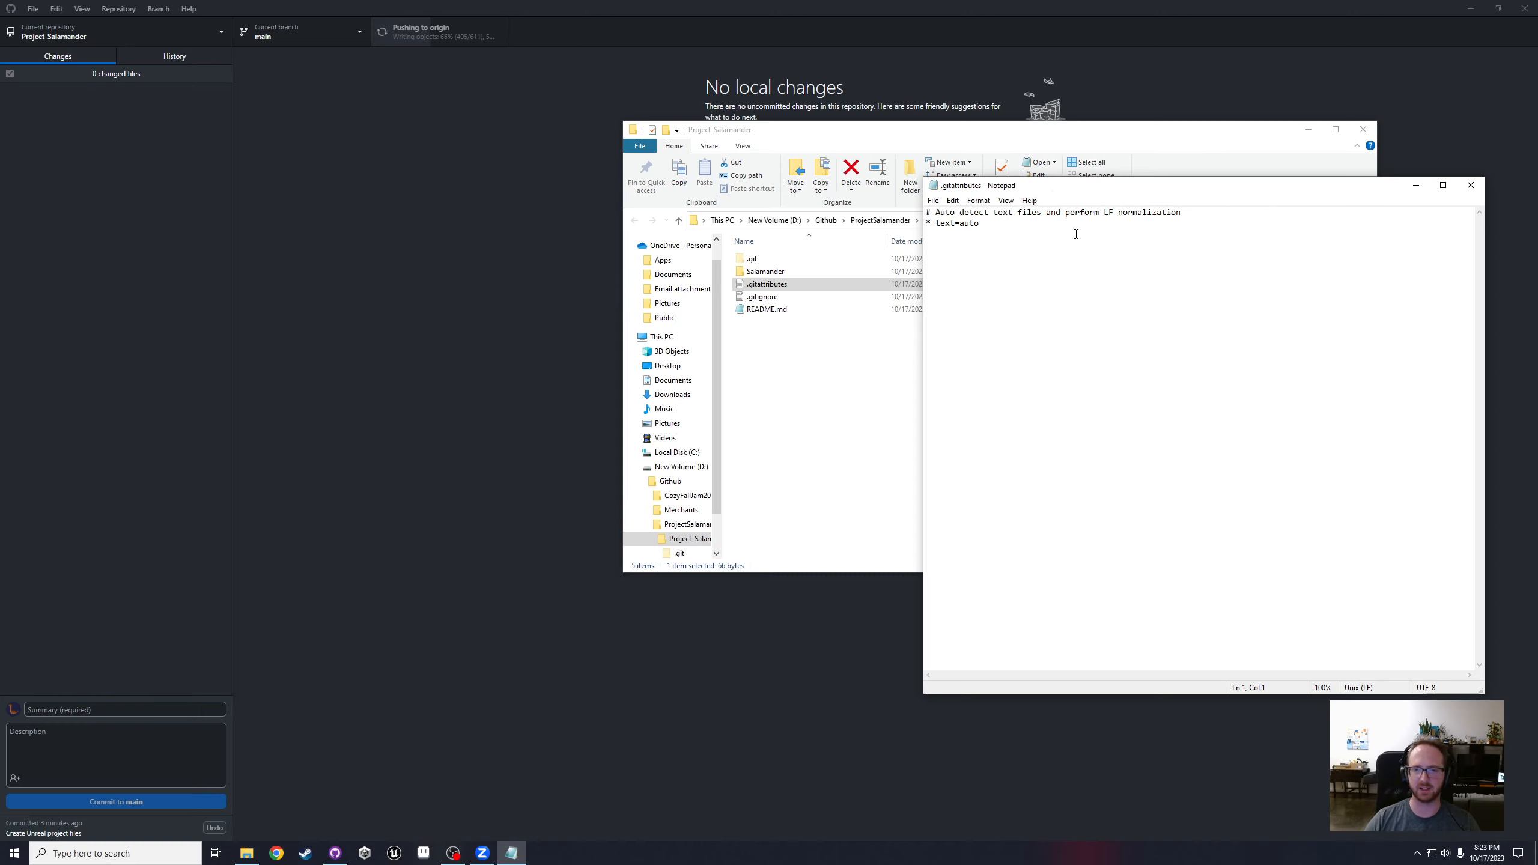
{"action": "key", "text": "ctrl+a"}
{"action": "left_click", "coordinate": [1040, 219]}
{"action": "left_click", "coordinate": [1469, 190]}
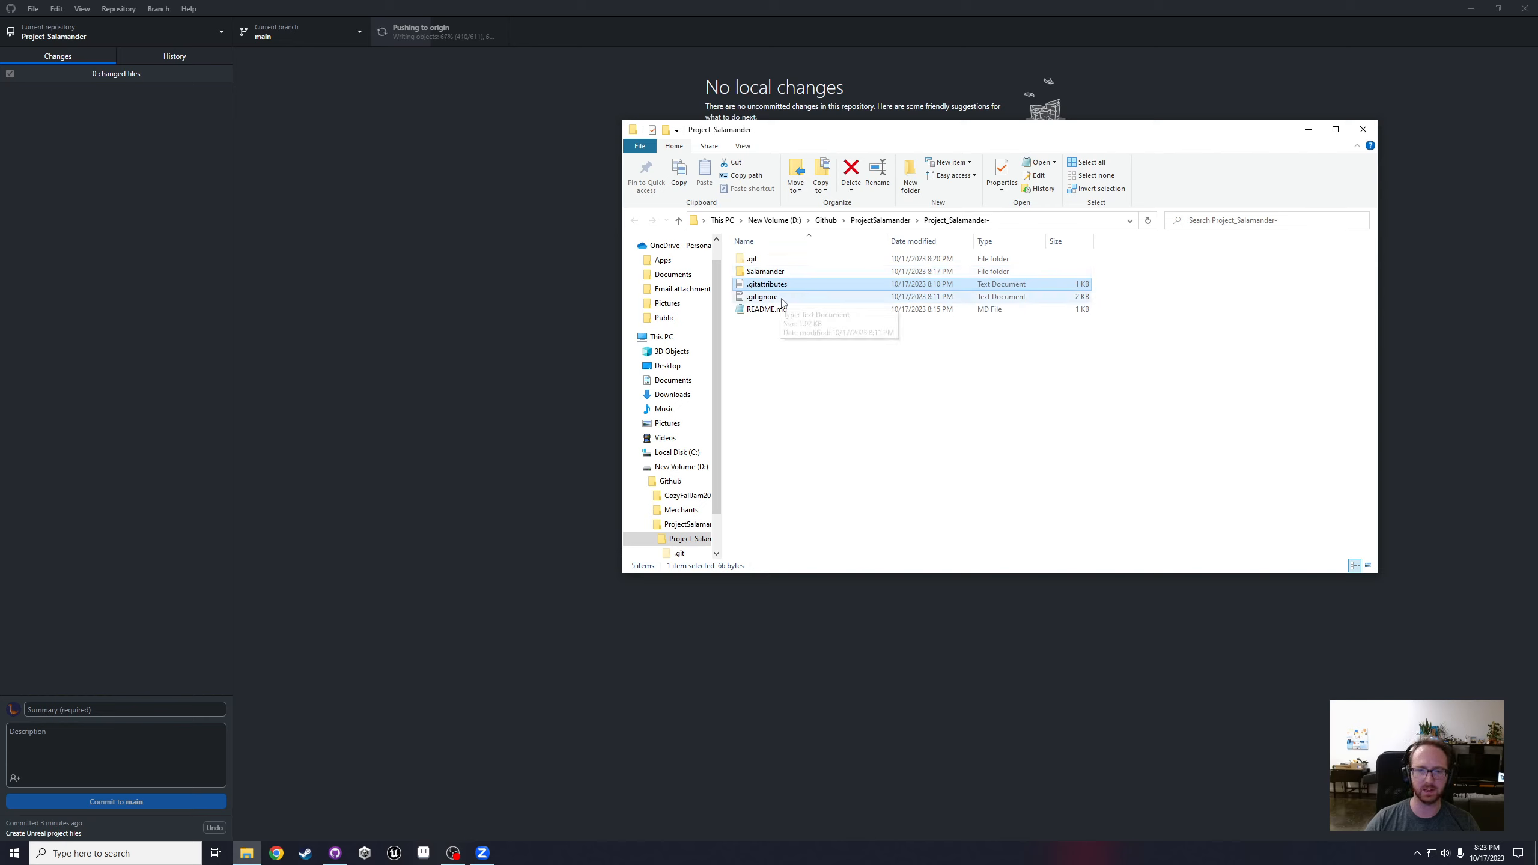
Step: Look through the Salamander project folder and its Intermediate subfolder, returning to the Salamander folder
{"action": "double_click", "coordinate": [791, 276]}
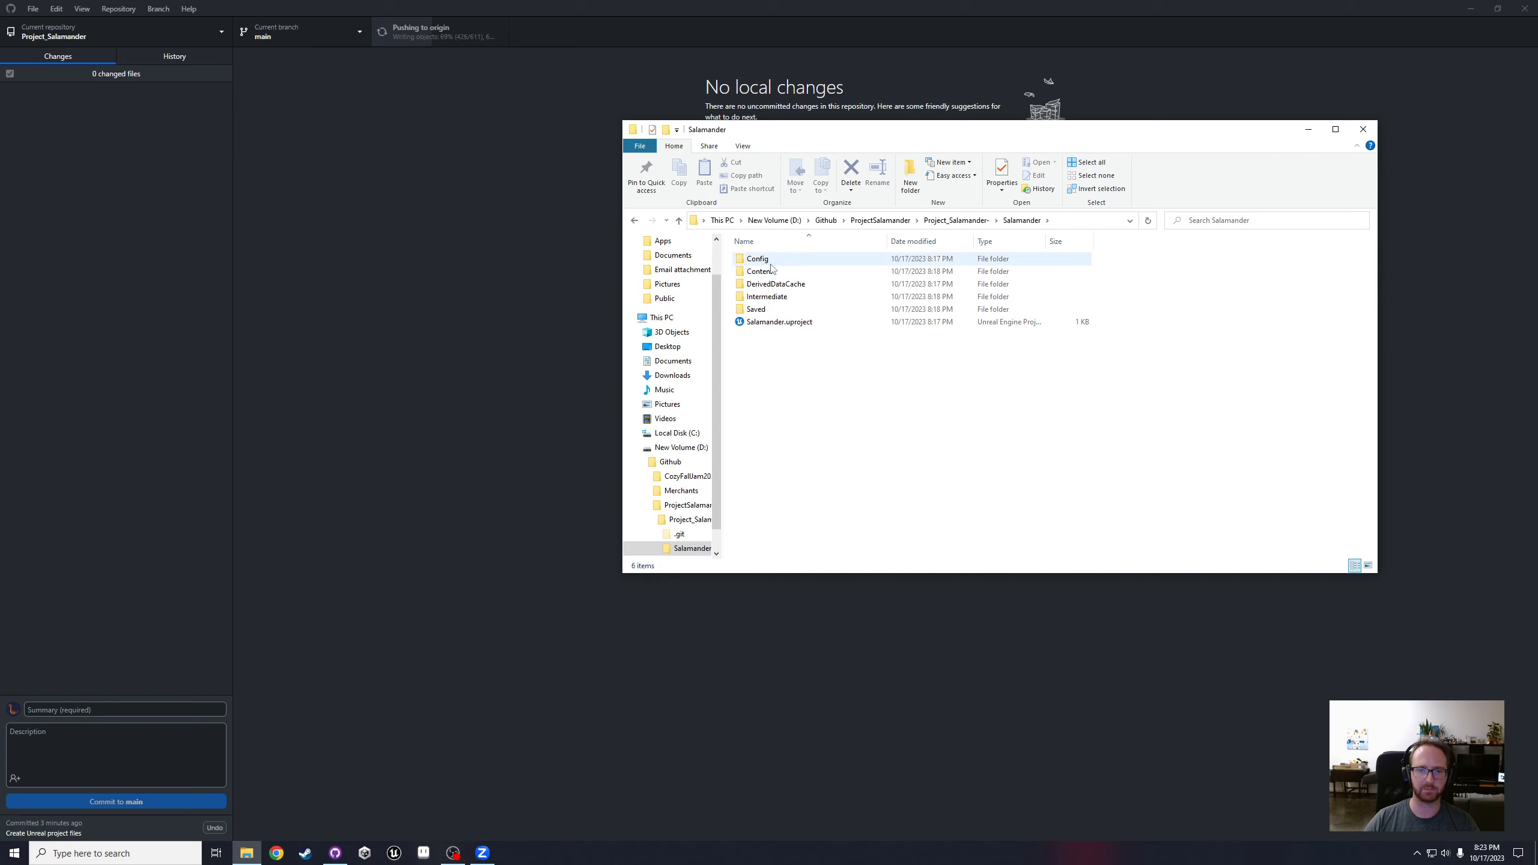
{"action": "left_click", "coordinate": [778, 299]}
{"action": "double_click", "coordinate": [778, 300]}
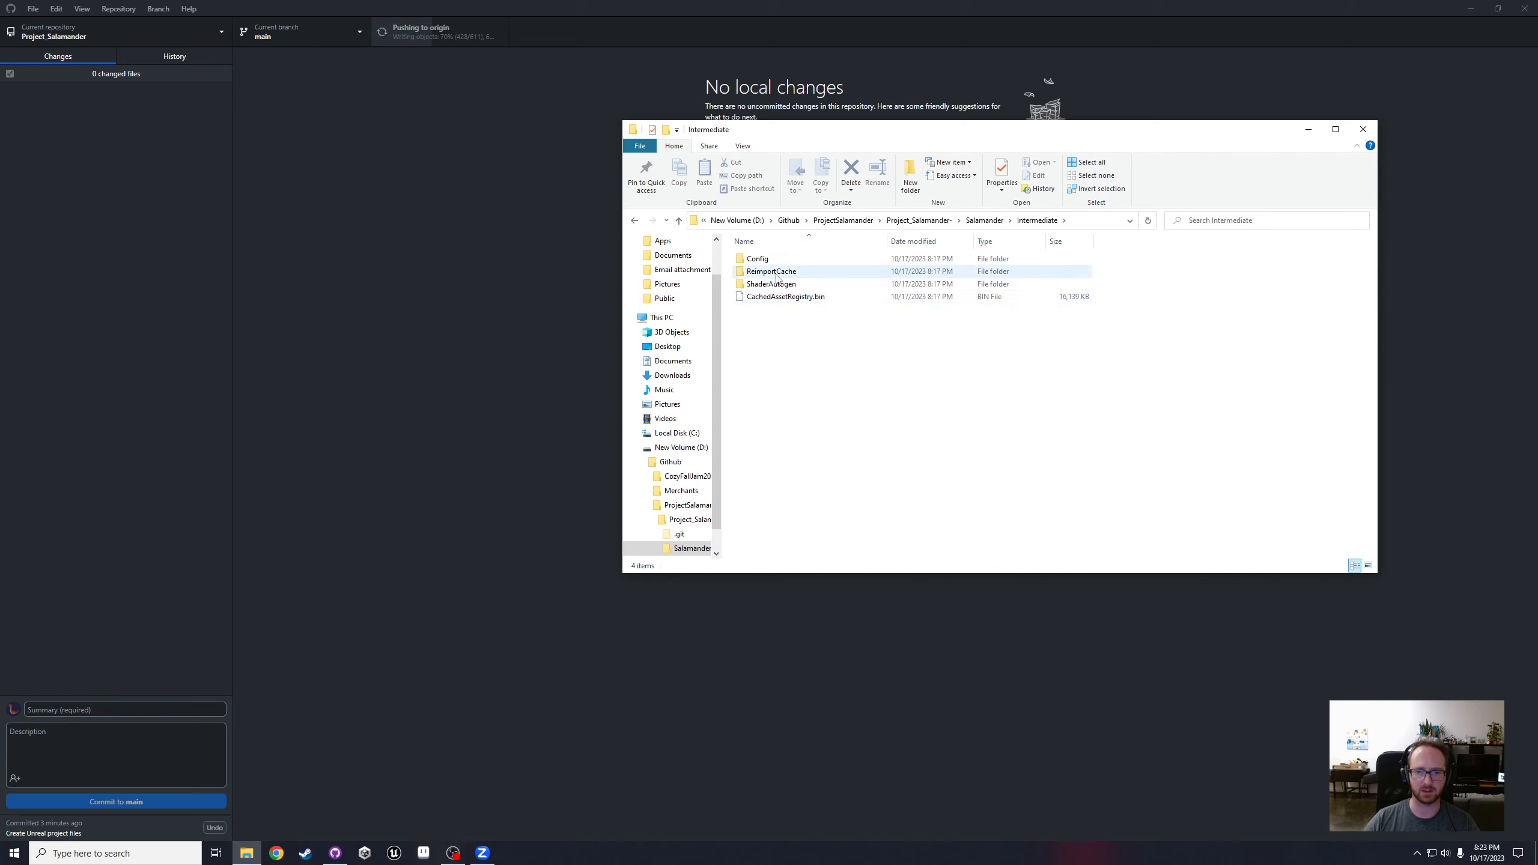
{"action": "left_click", "coordinate": [985, 221]}
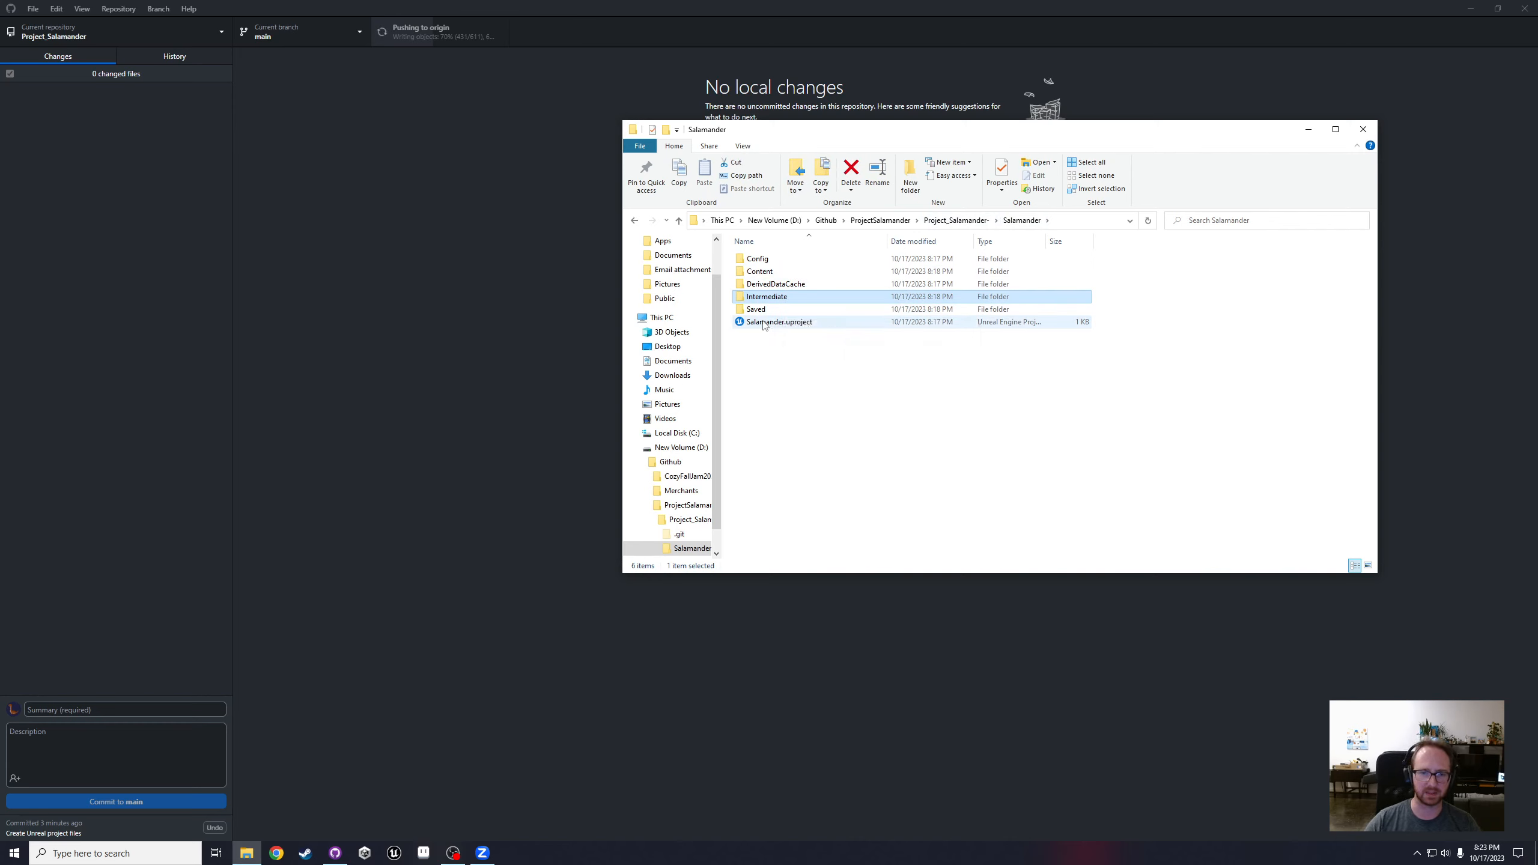
Step: Examine the project's Content folder and the personal subfolder inside it, and close File Explorer
{"action": "double_click", "coordinate": [790, 273]}
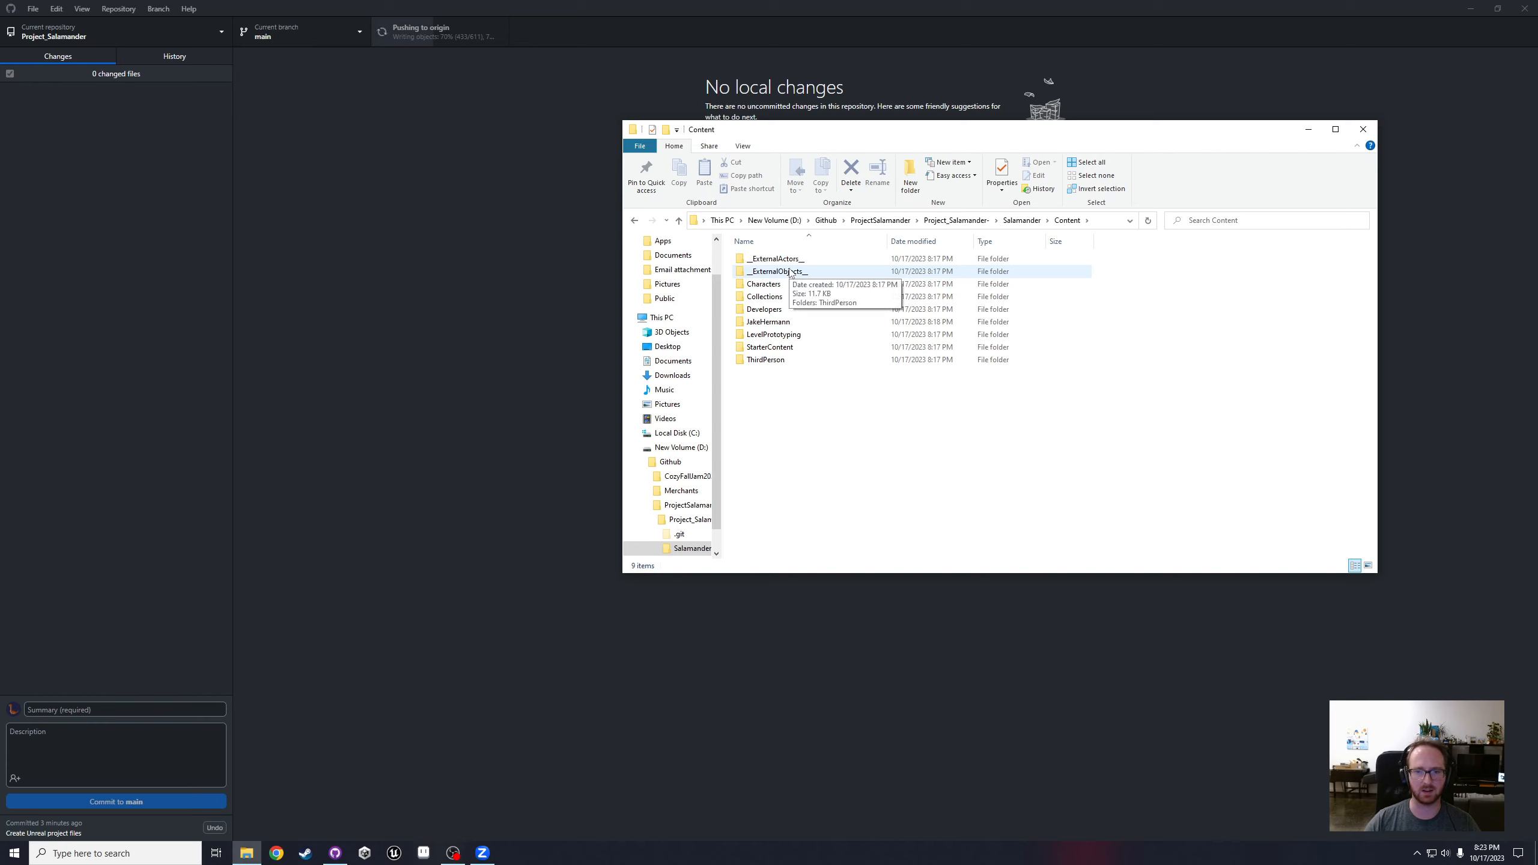
{"action": "mouse_move", "coordinate": [807, 304]}
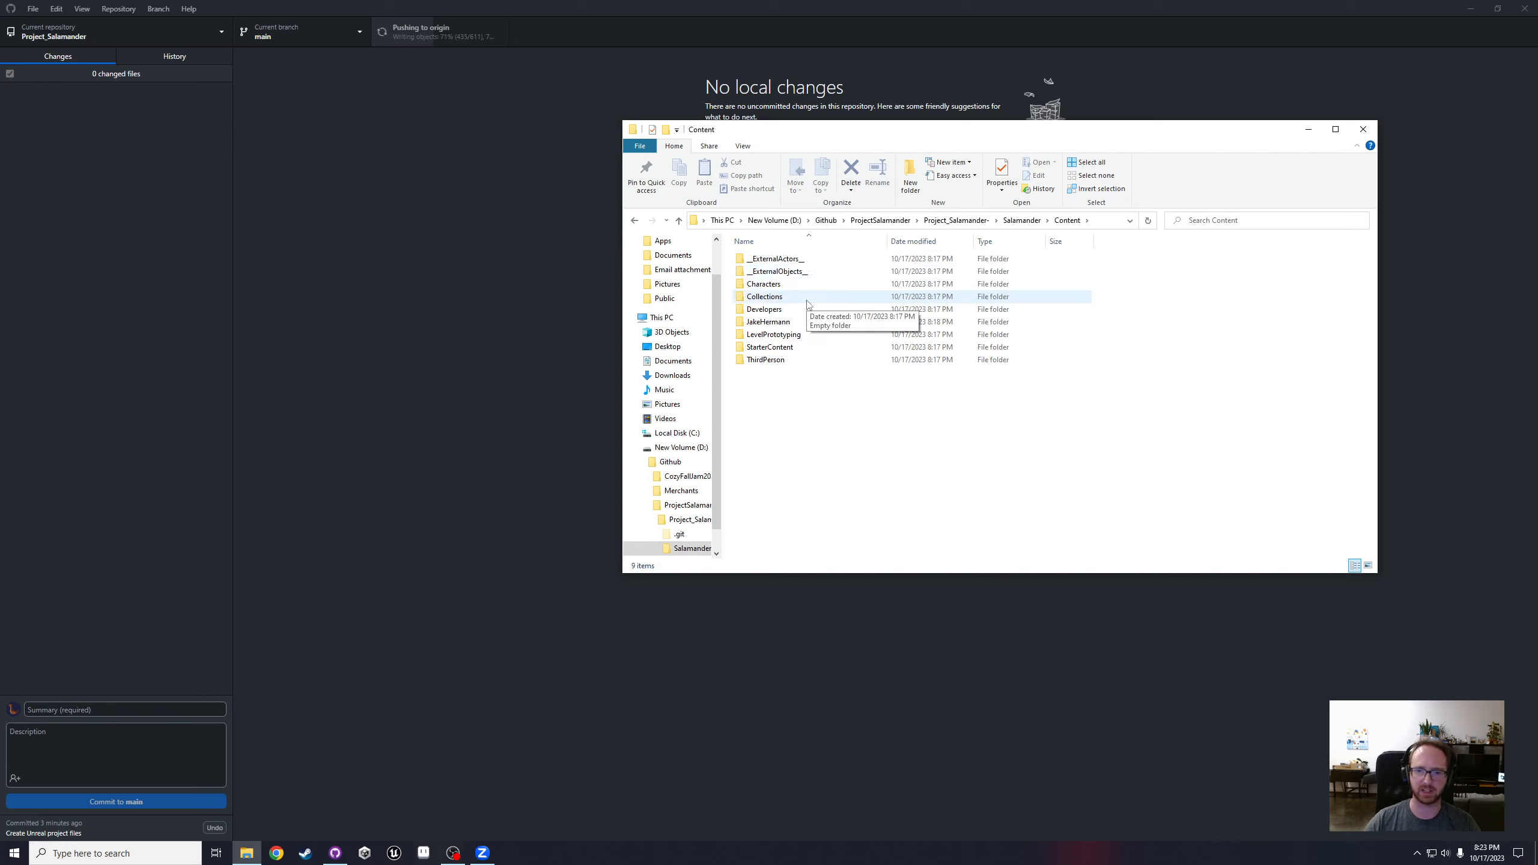
{"action": "mouse_move", "coordinate": [769, 328]}
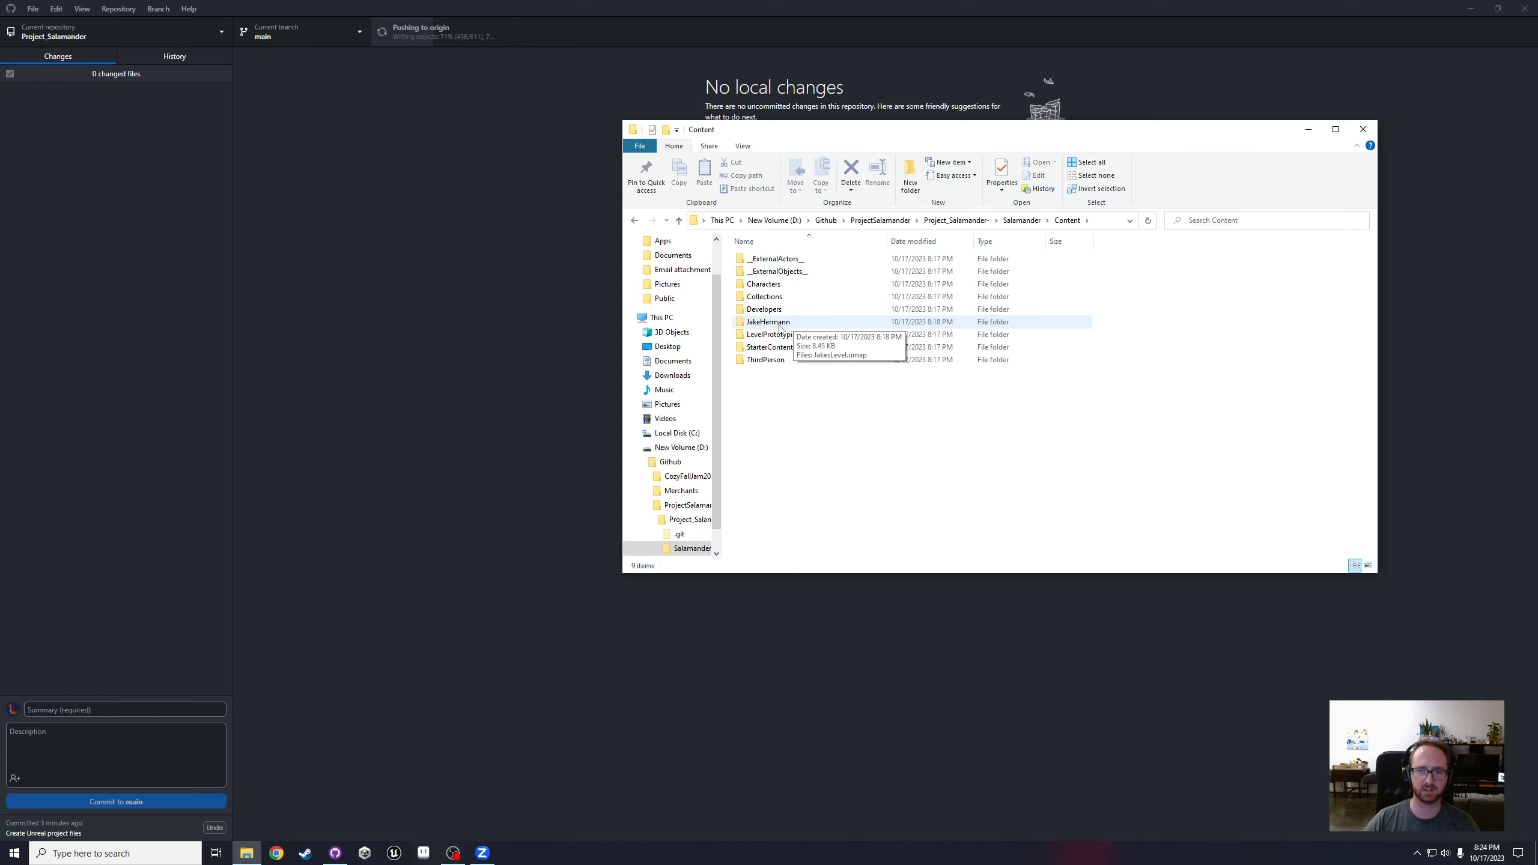
{"action": "double_click", "coordinate": [788, 325]}
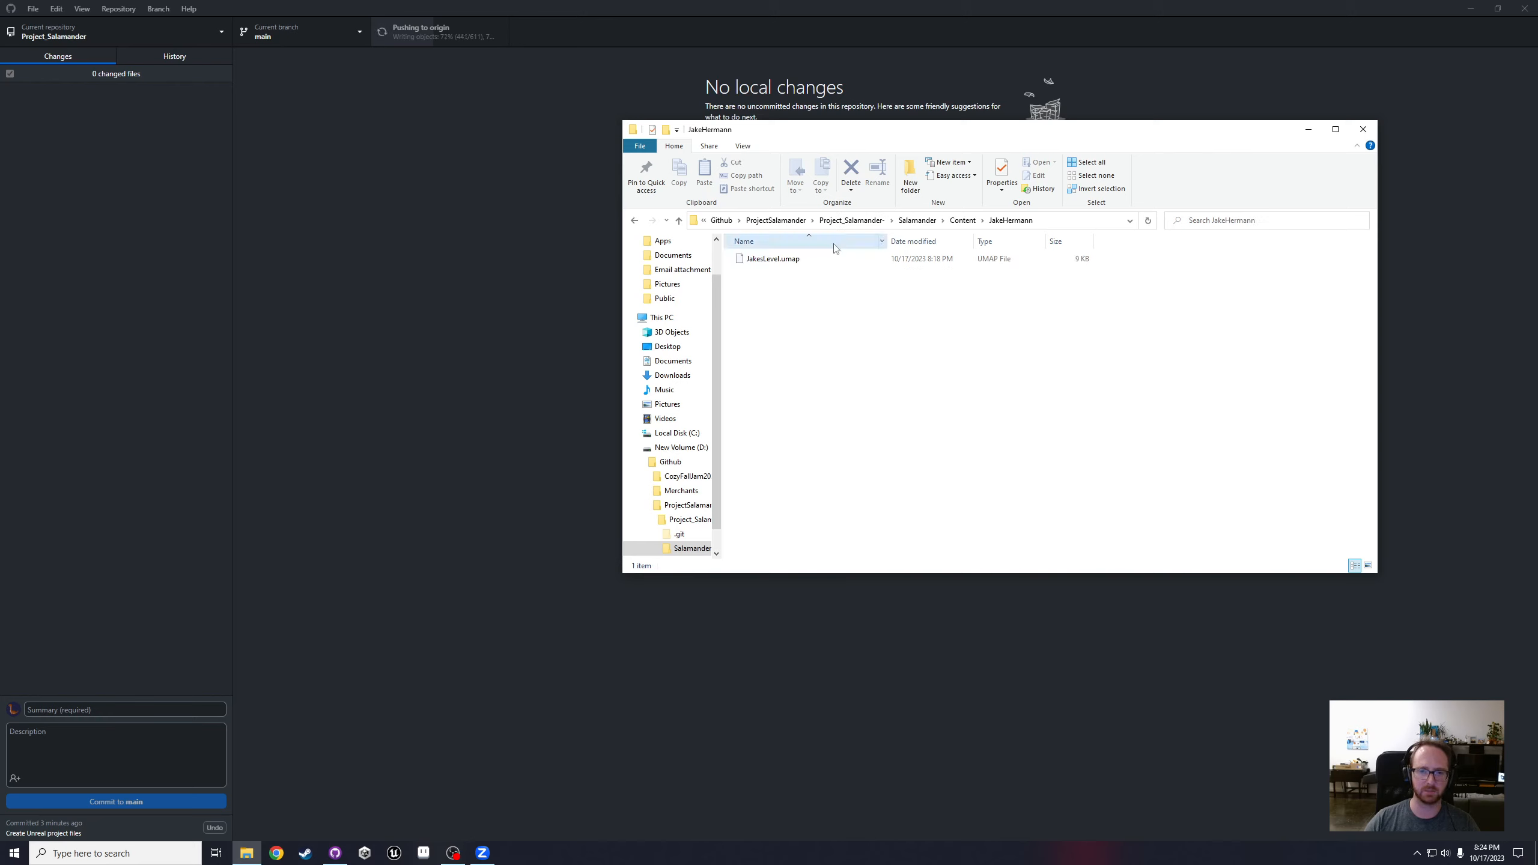
{"action": "left_click", "coordinate": [962, 220]}
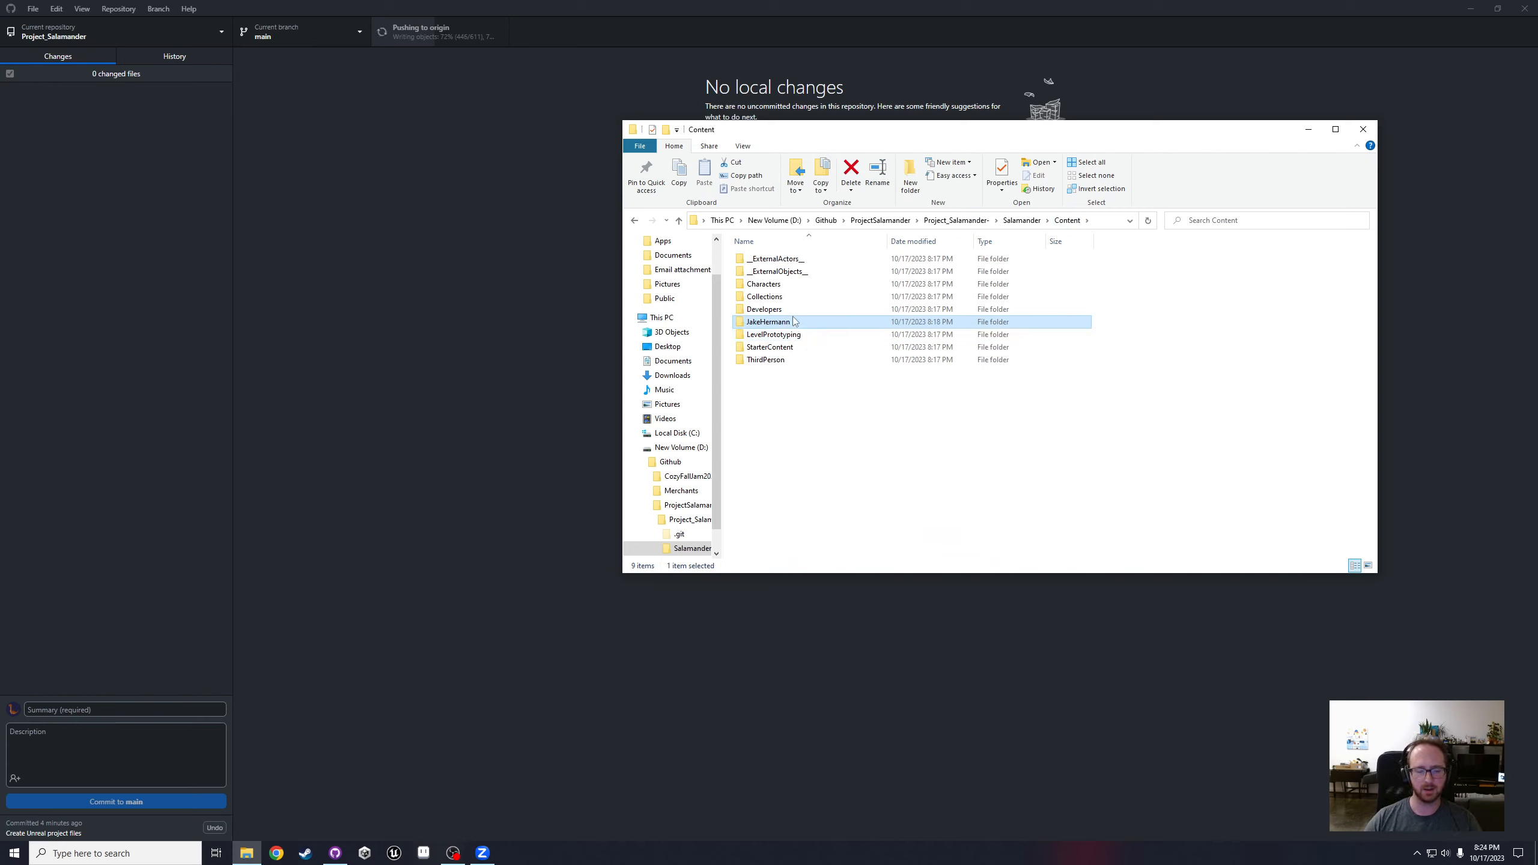
{"action": "mouse_move", "coordinate": [795, 322]}
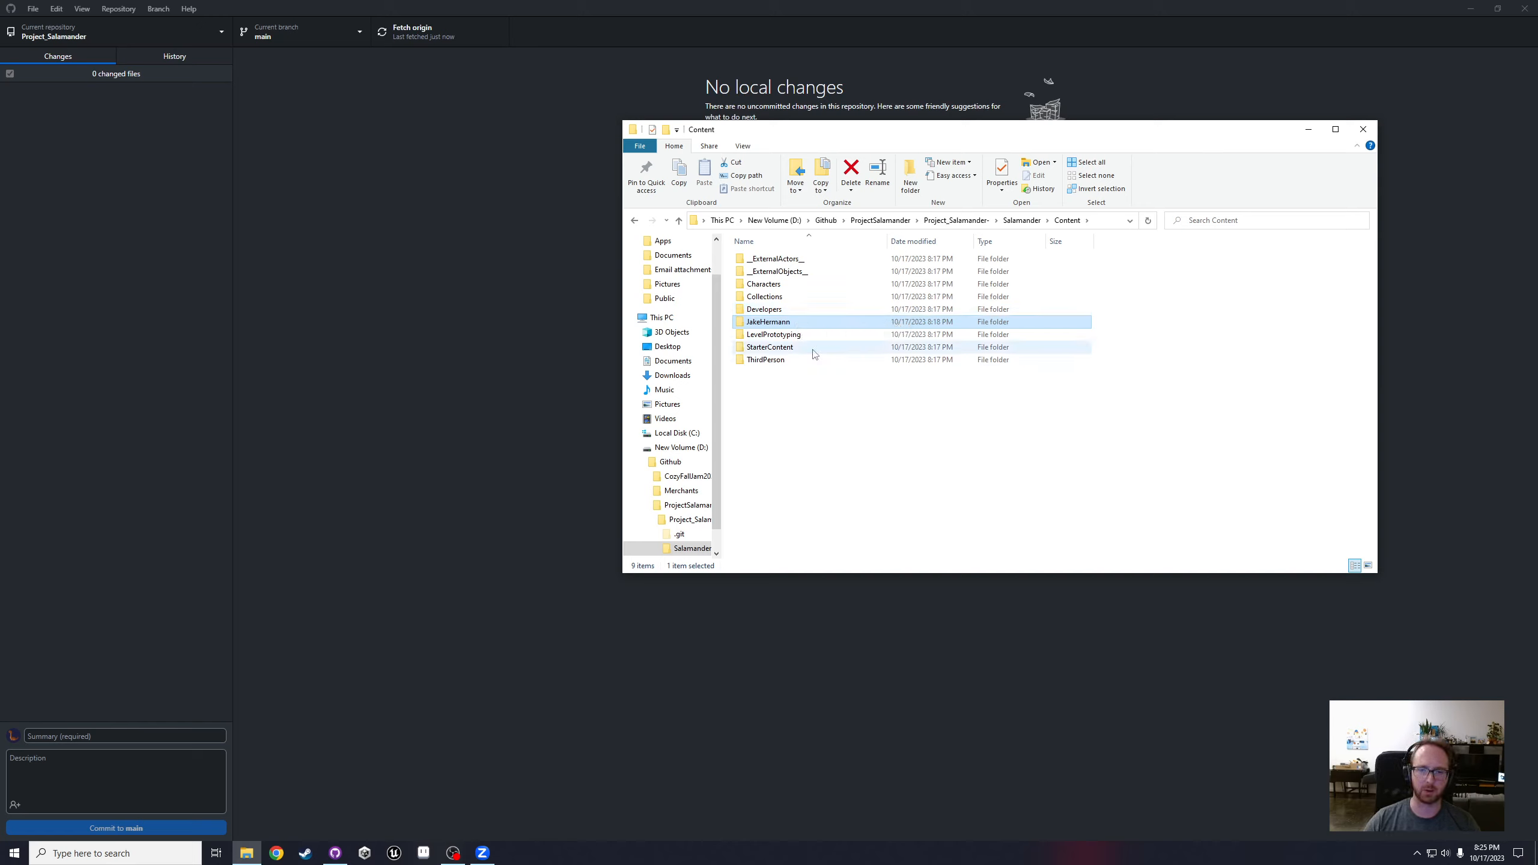
{"action": "left_click", "coordinate": [1361, 130]}
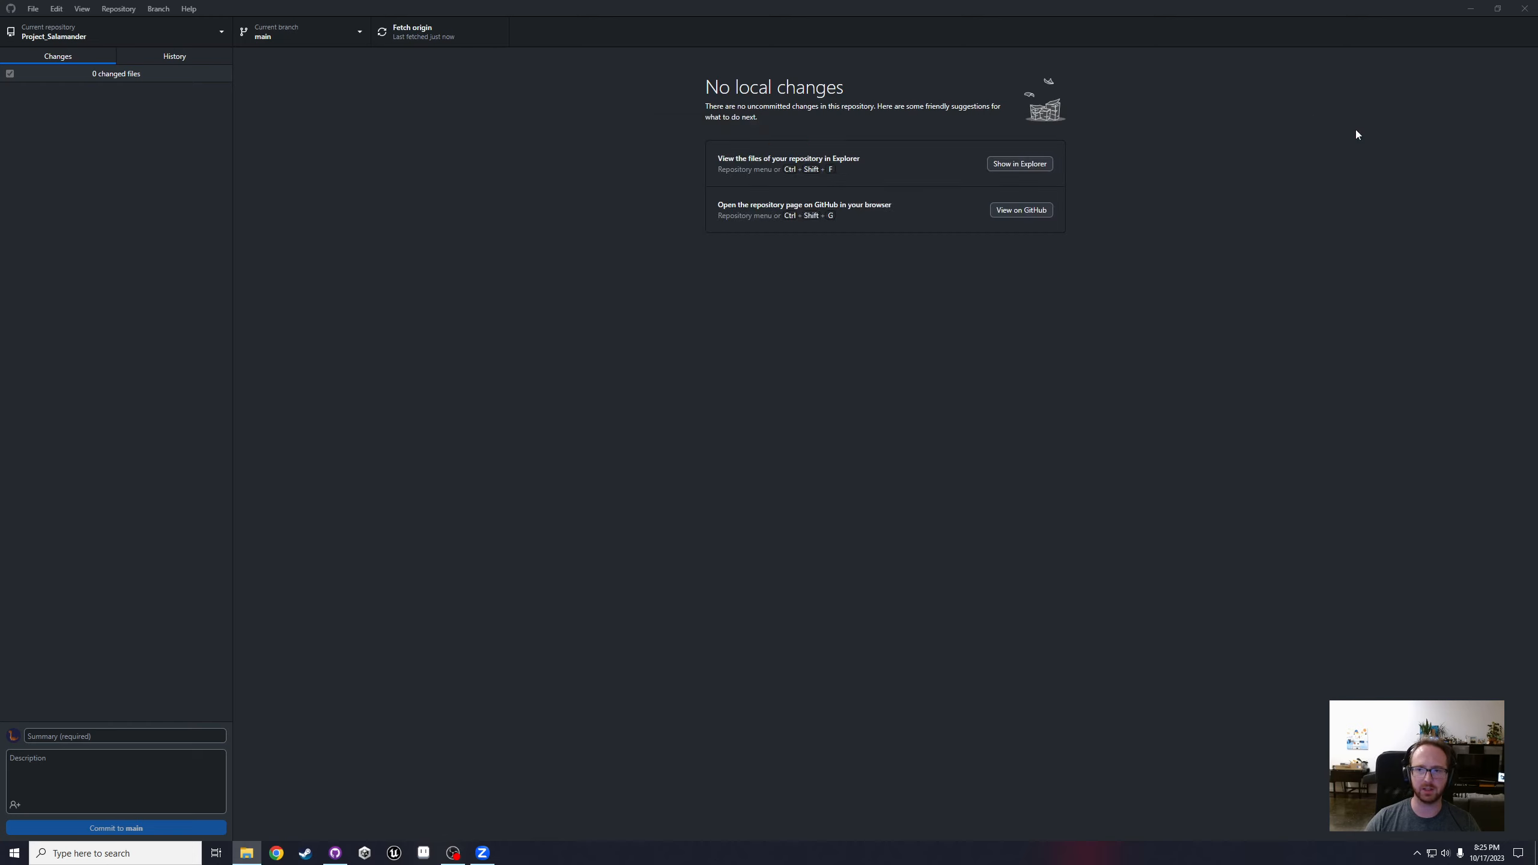
Step: Fetch origin for Project_Salamander and view the repository on GitHub in the browser
{"action": "left_click", "coordinate": [432, 38]}
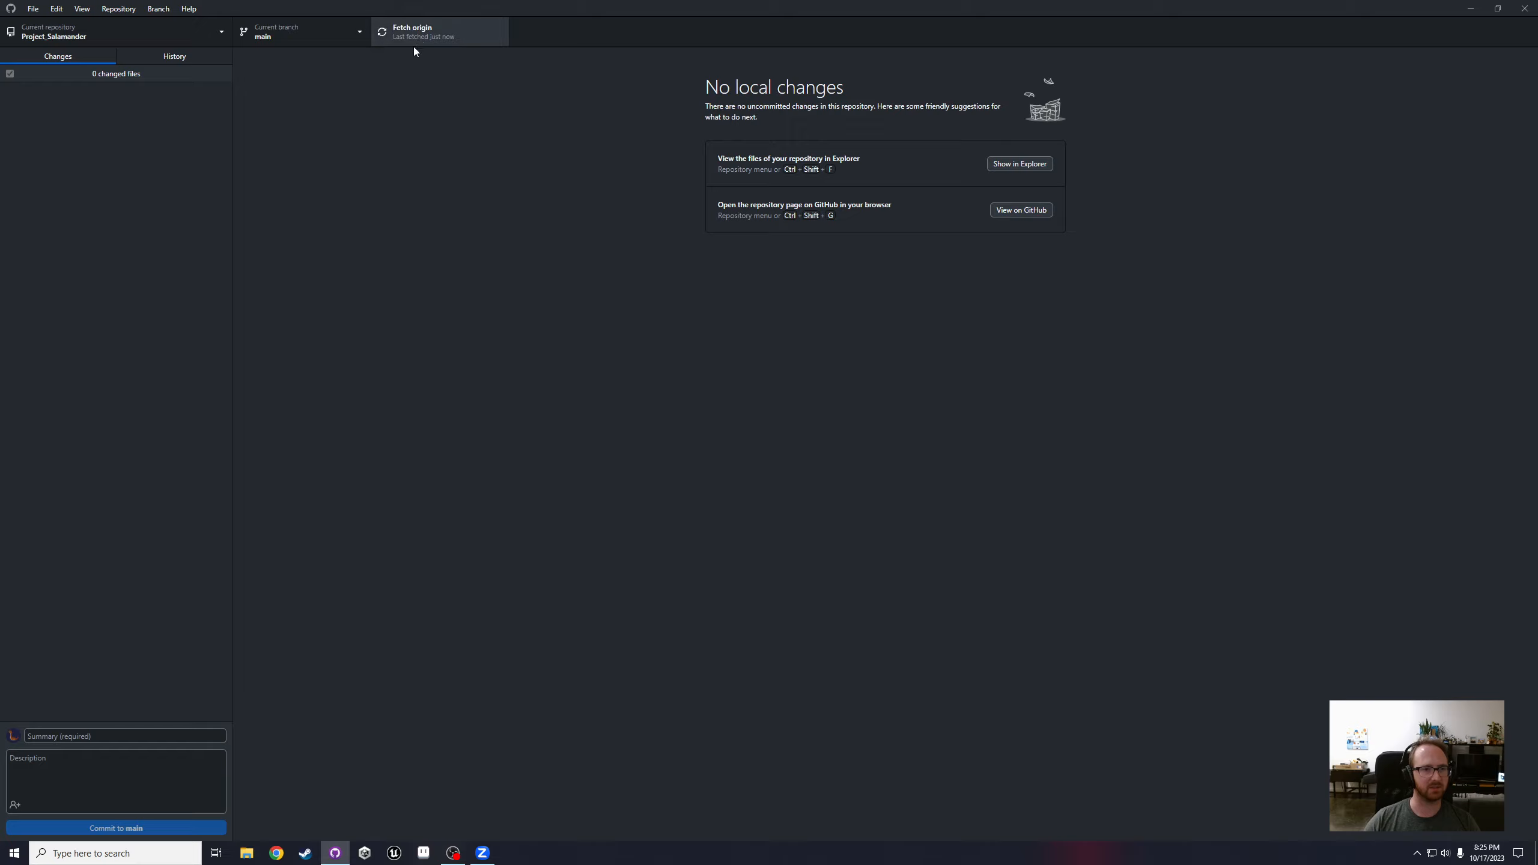
{"action": "left_click", "coordinate": [449, 39]}
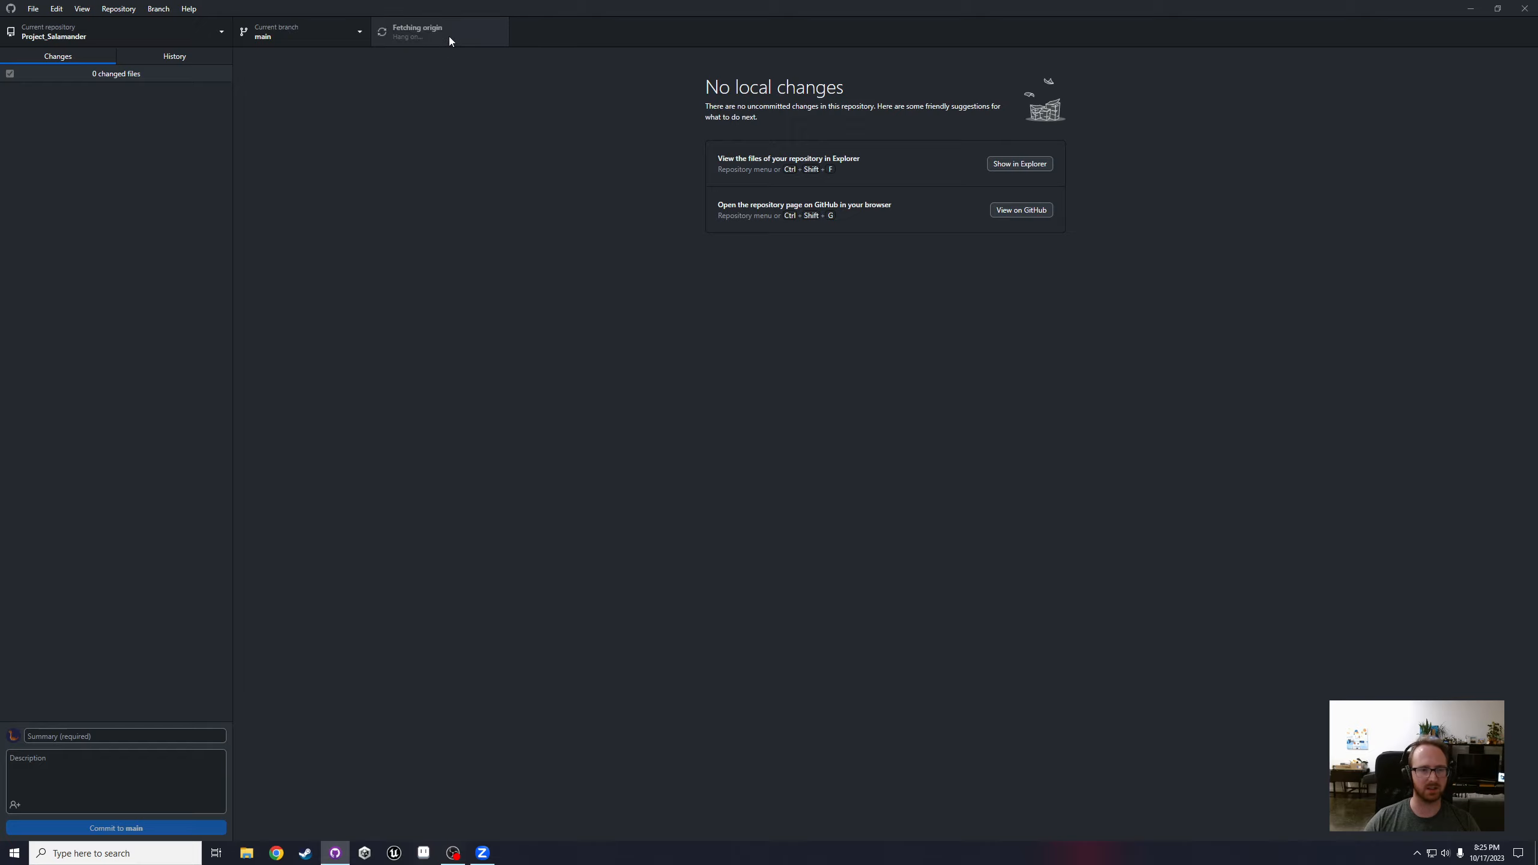
{"action": "left_click", "coordinate": [1009, 209]}
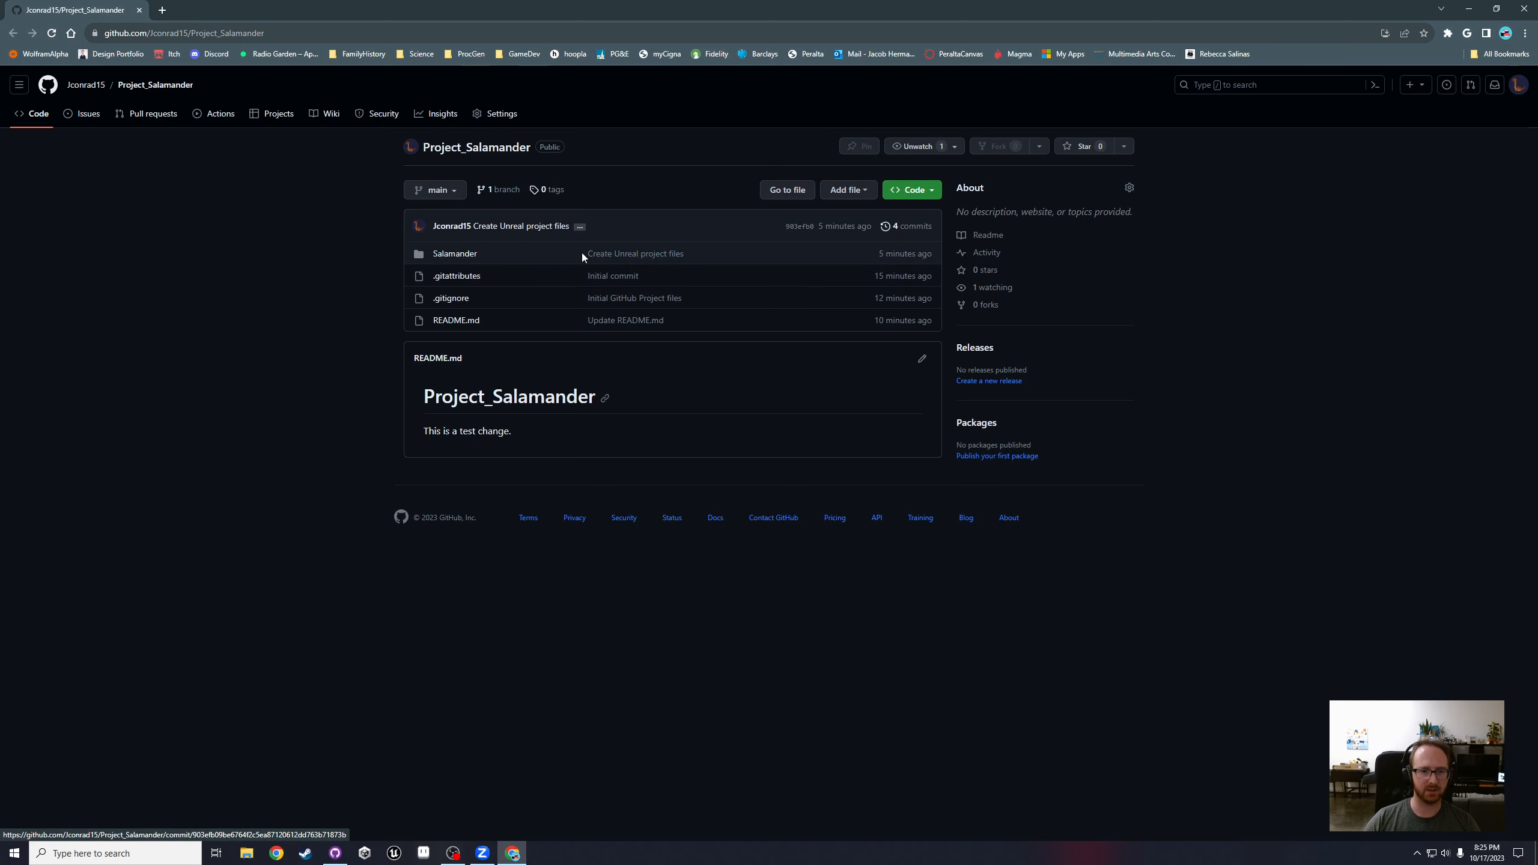
Step: Browse the online repository through Salamander and Content to the personal folder's .umap level file
{"action": "left_click_drag", "start_coordinate": [582, 257], "coordinate": [684, 258]}
{"action": "left_click", "coordinate": [709, 250]}
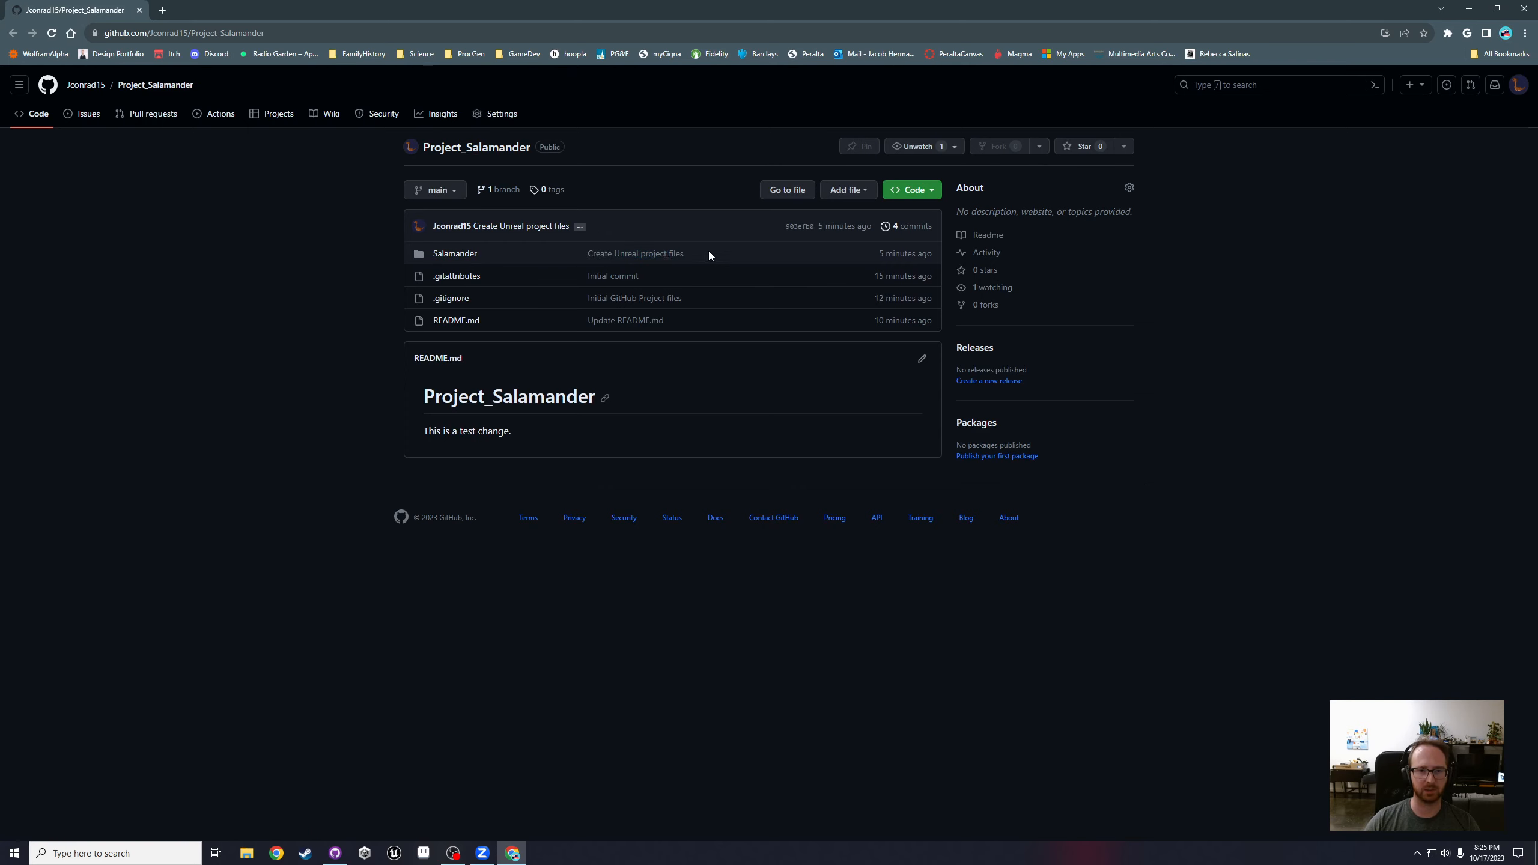
{"action": "left_click", "coordinate": [455, 255]}
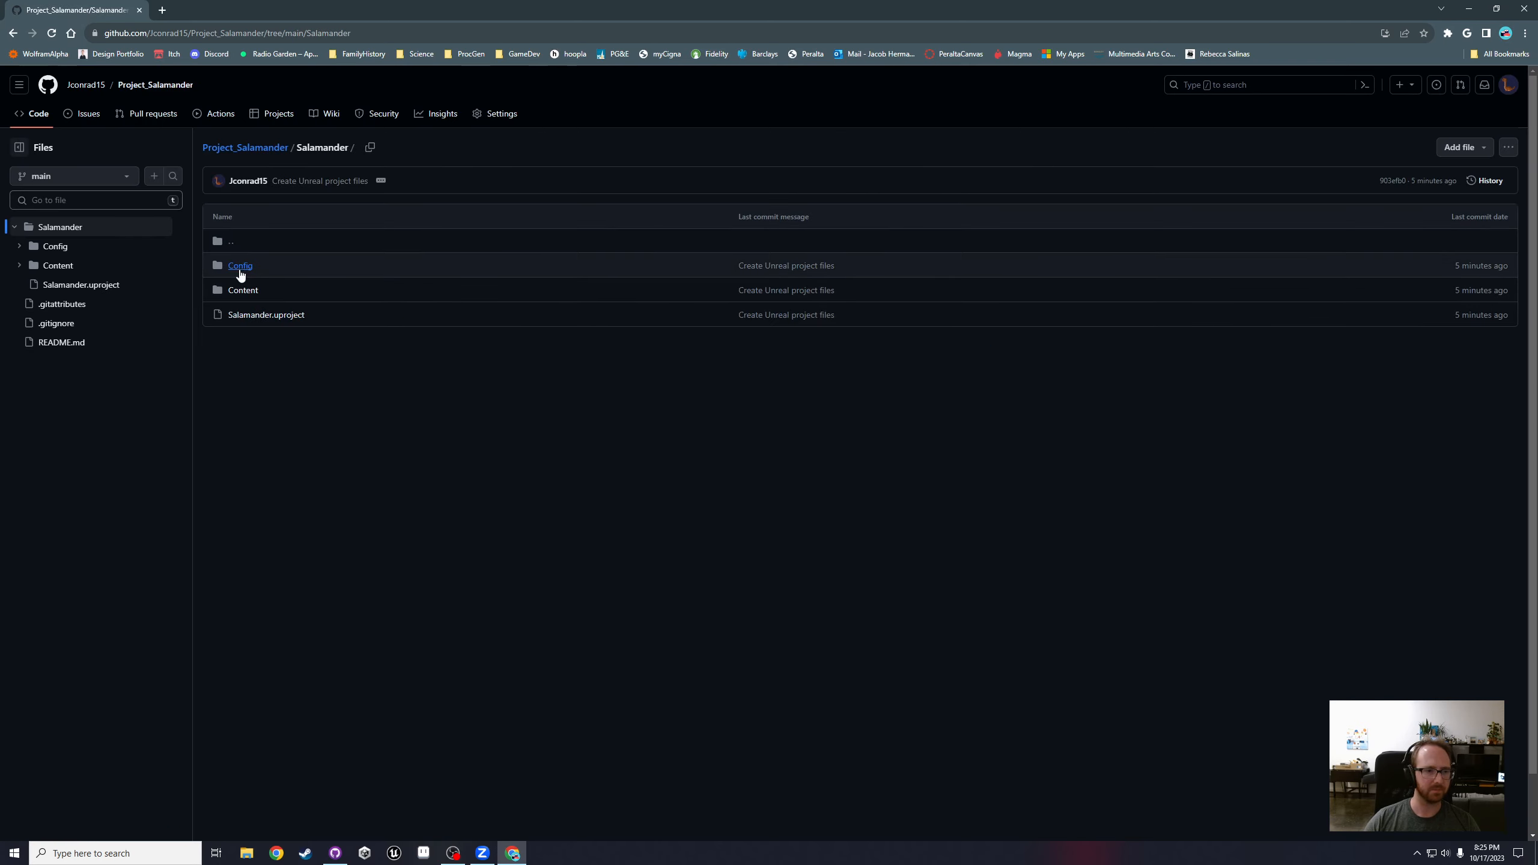
{"action": "left_click", "coordinate": [245, 290]}
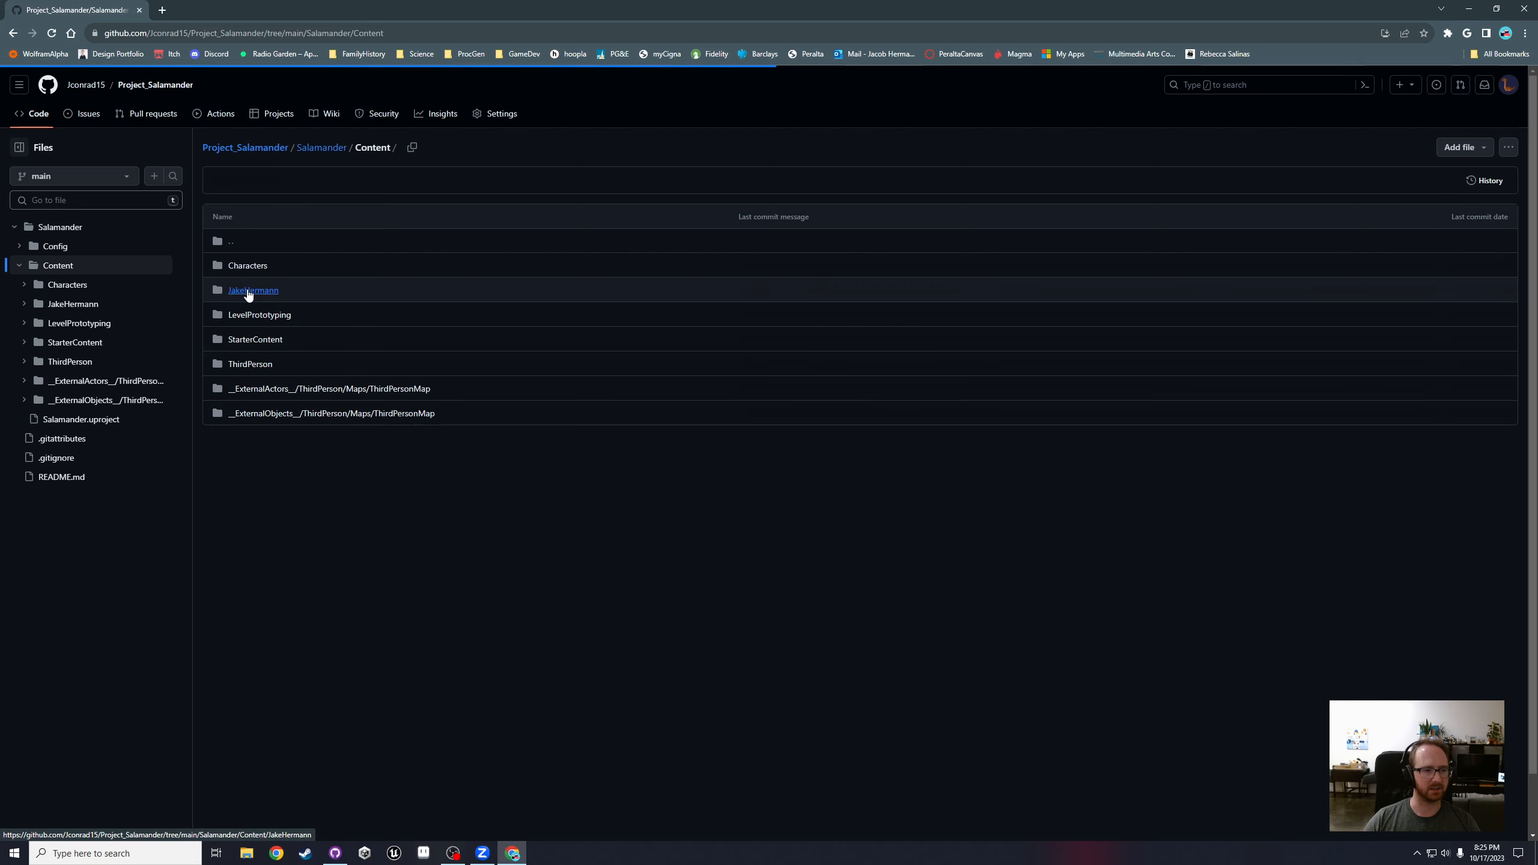
{"action": "left_click", "coordinate": [251, 292]}
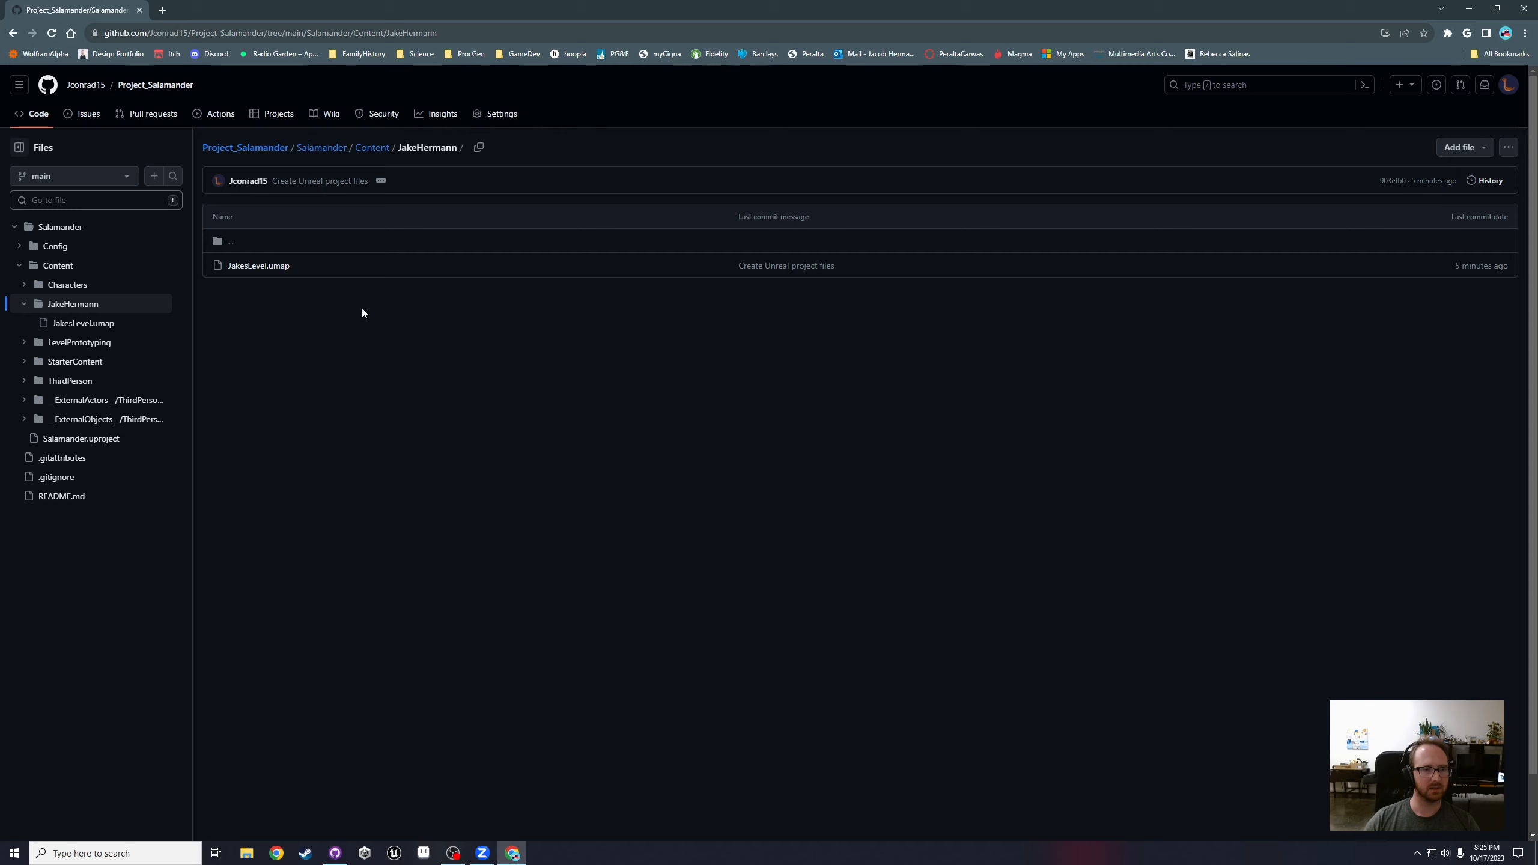
{"action": "left_click", "coordinate": [264, 267]}
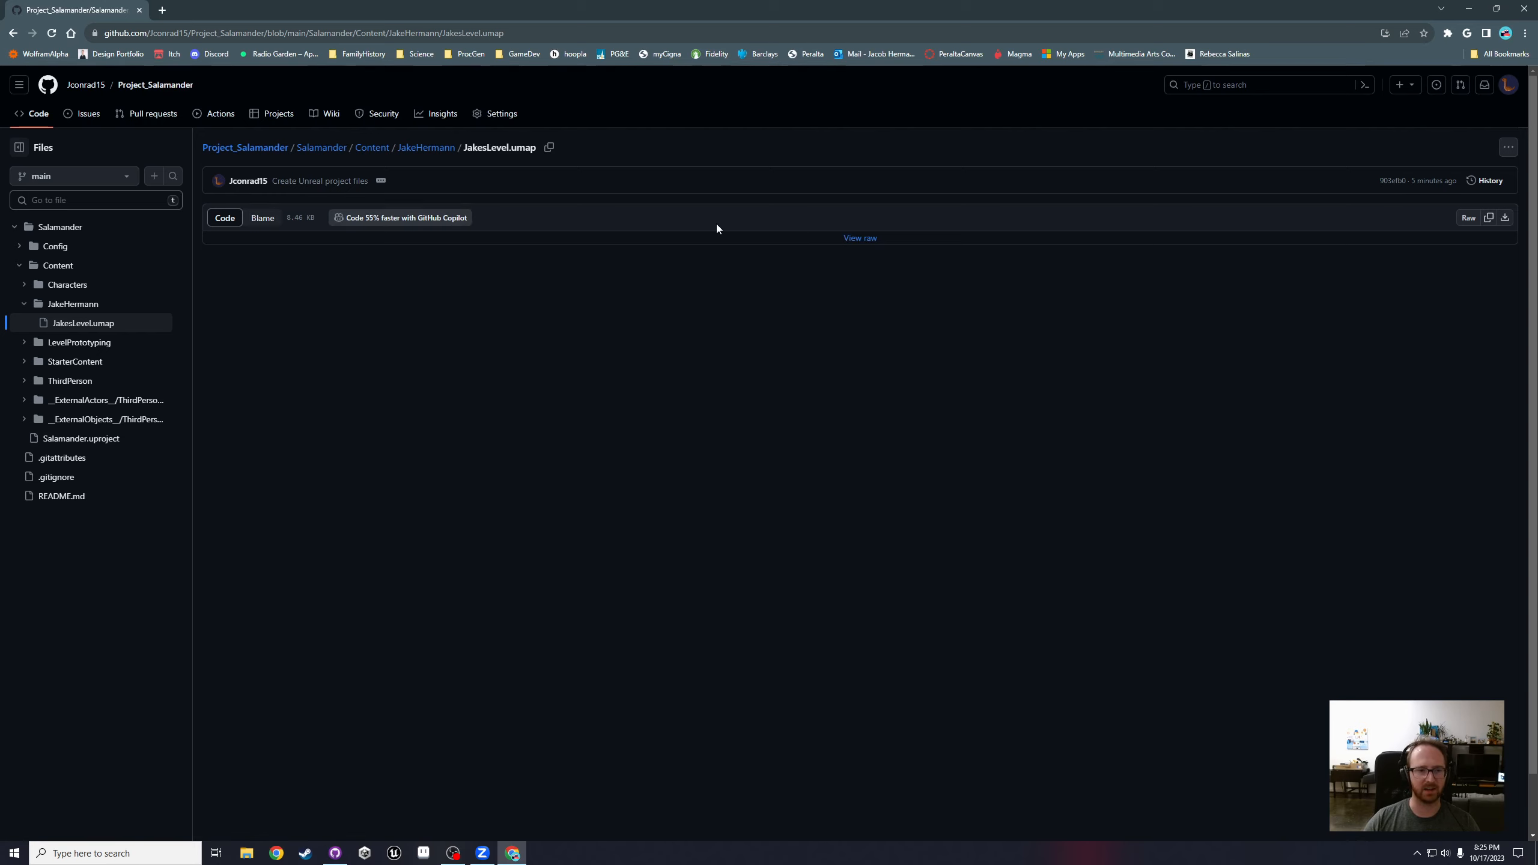
Step: Download the raw .umap level file and open it in Notepad from the Downloads folder
{"action": "left_click", "coordinate": [859, 239]}
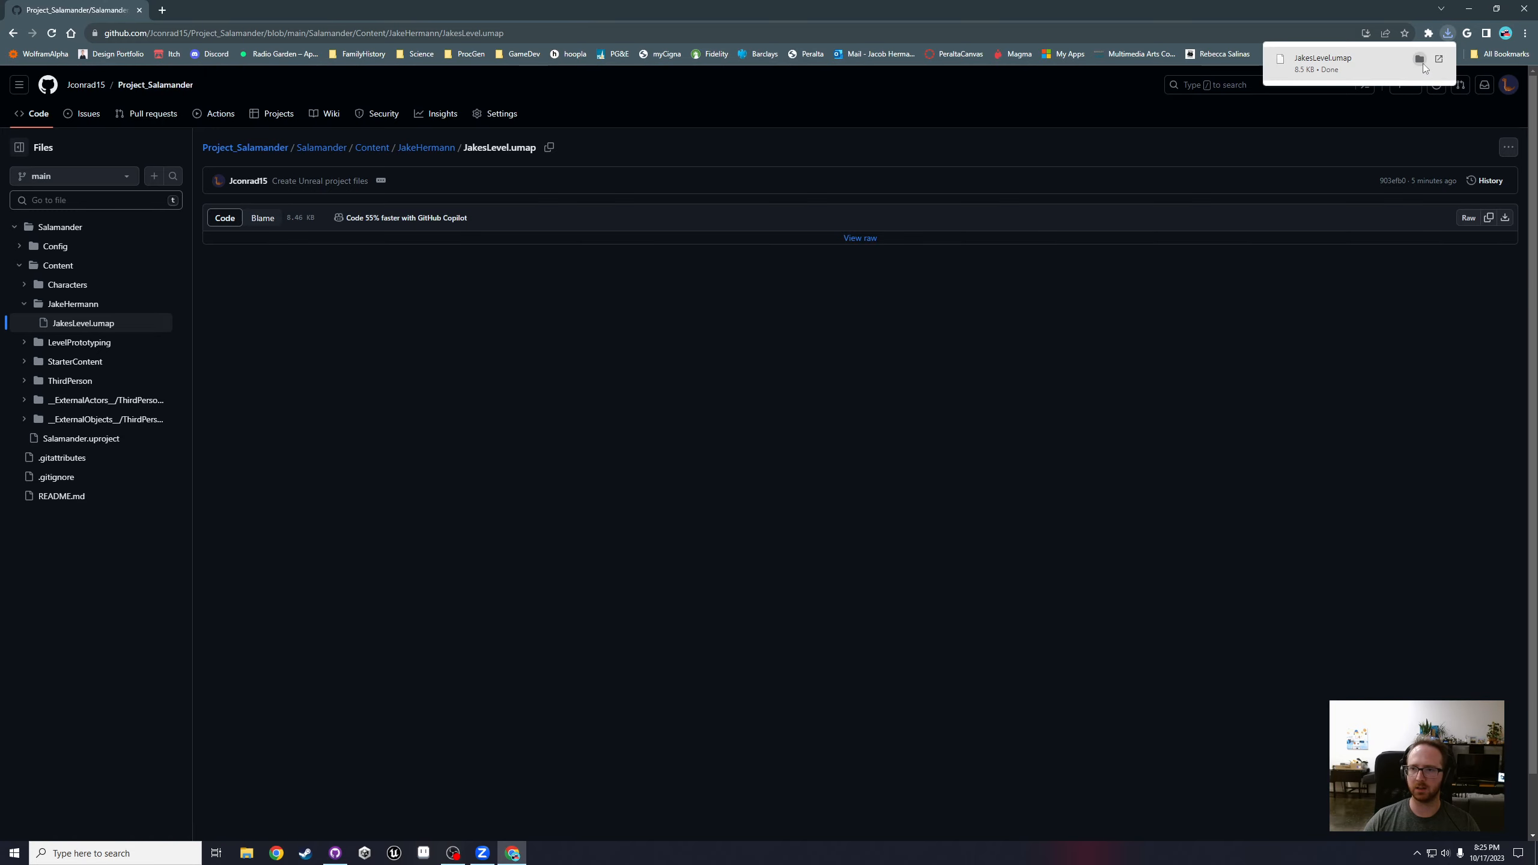
{"action": "left_click", "coordinate": [1418, 59]}
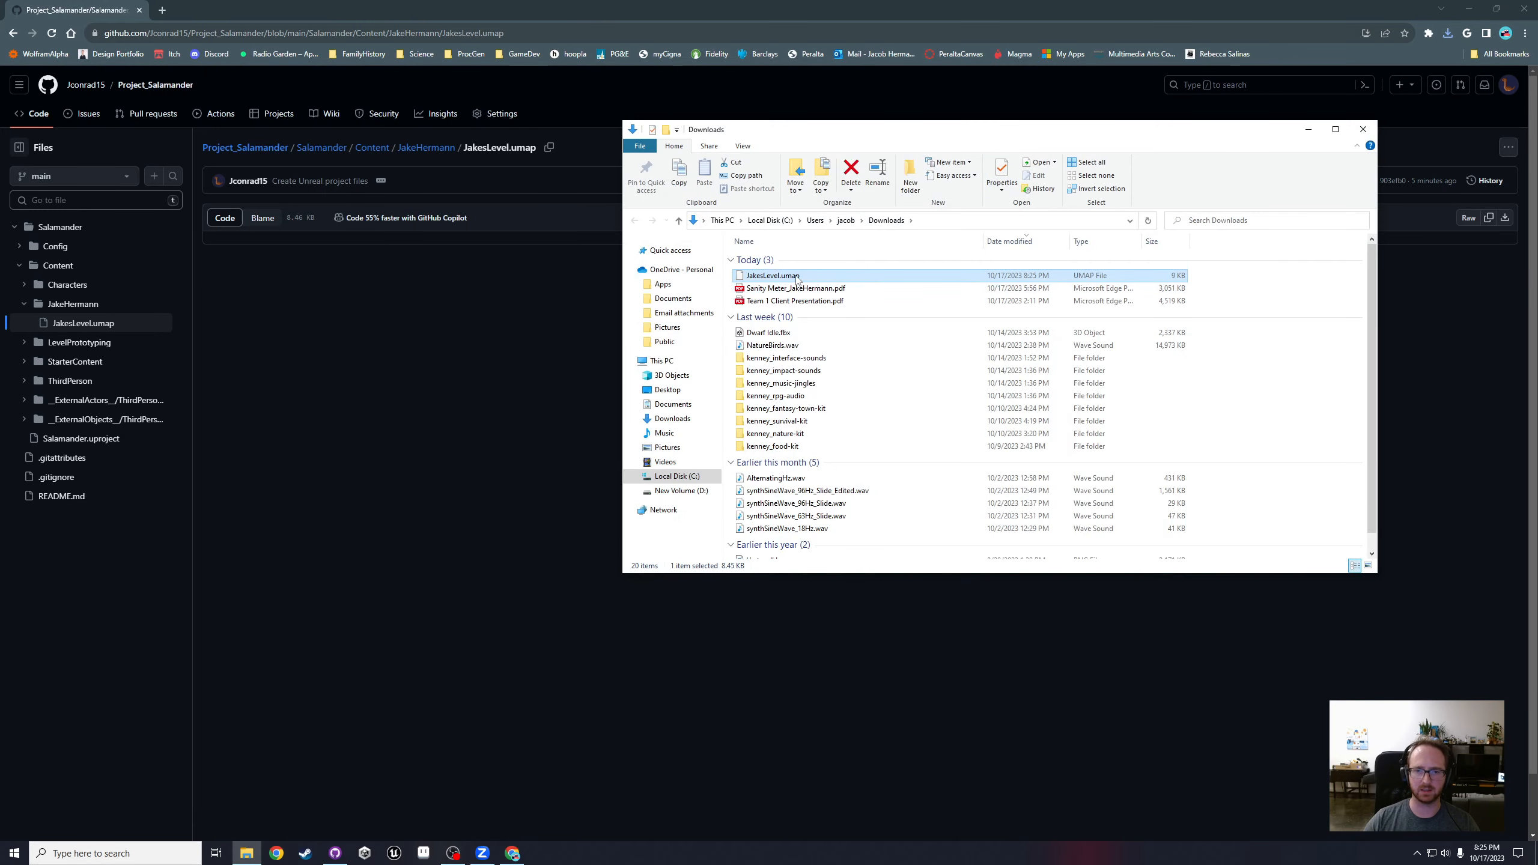
{"action": "double_click", "coordinate": [796, 280]}
{"action": "left_click", "coordinate": [669, 324]}
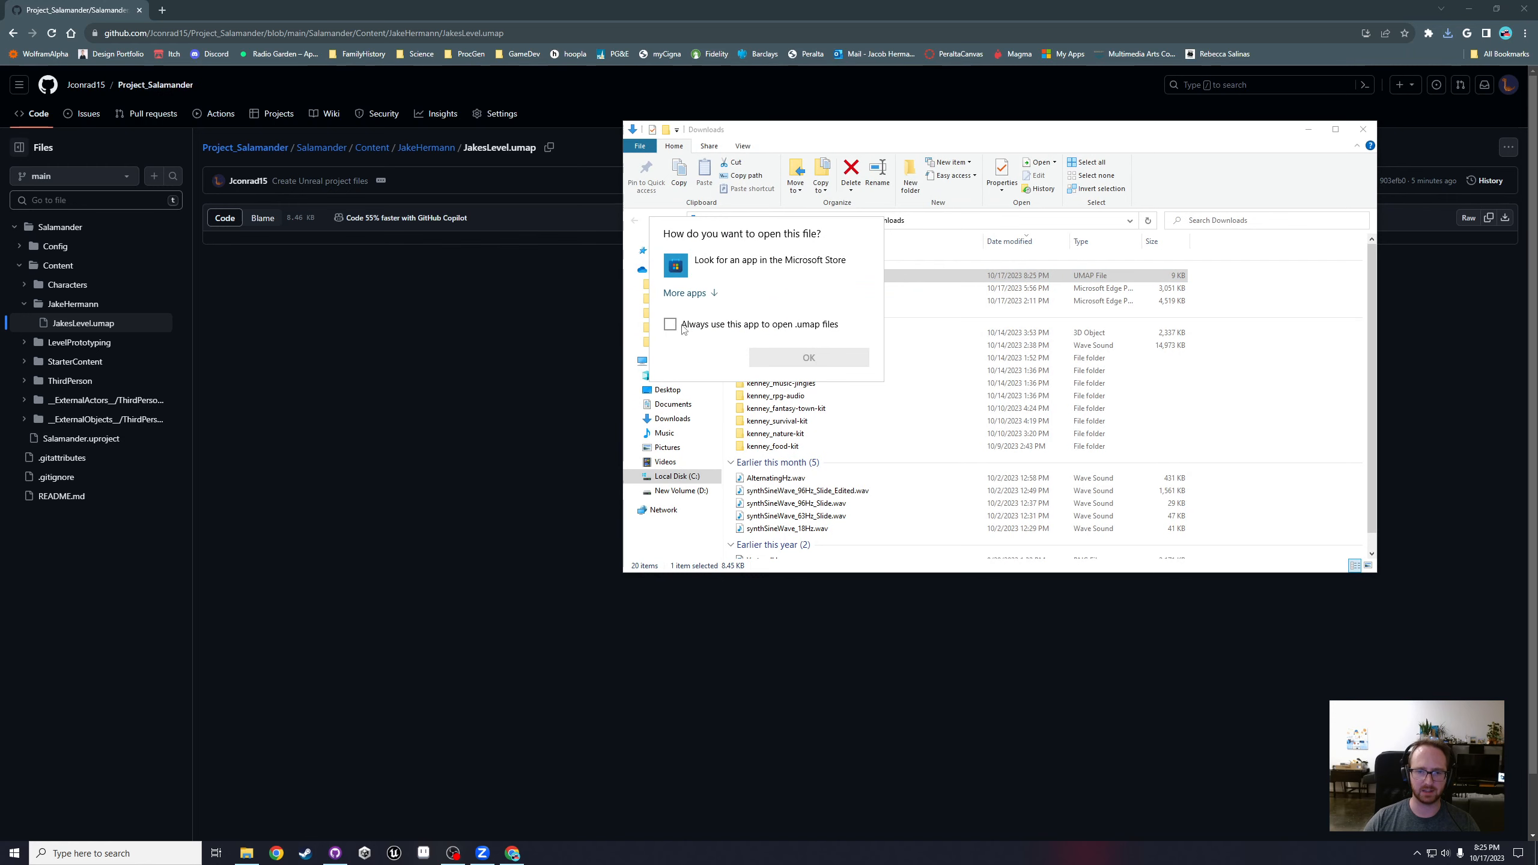
{"action": "left_click", "coordinate": [685, 293]}
{"action": "scroll", "coordinate": [740, 272], "scroll_direction": "down", "scroll_amount": 3}
{"action": "left_click", "coordinate": [735, 292]}
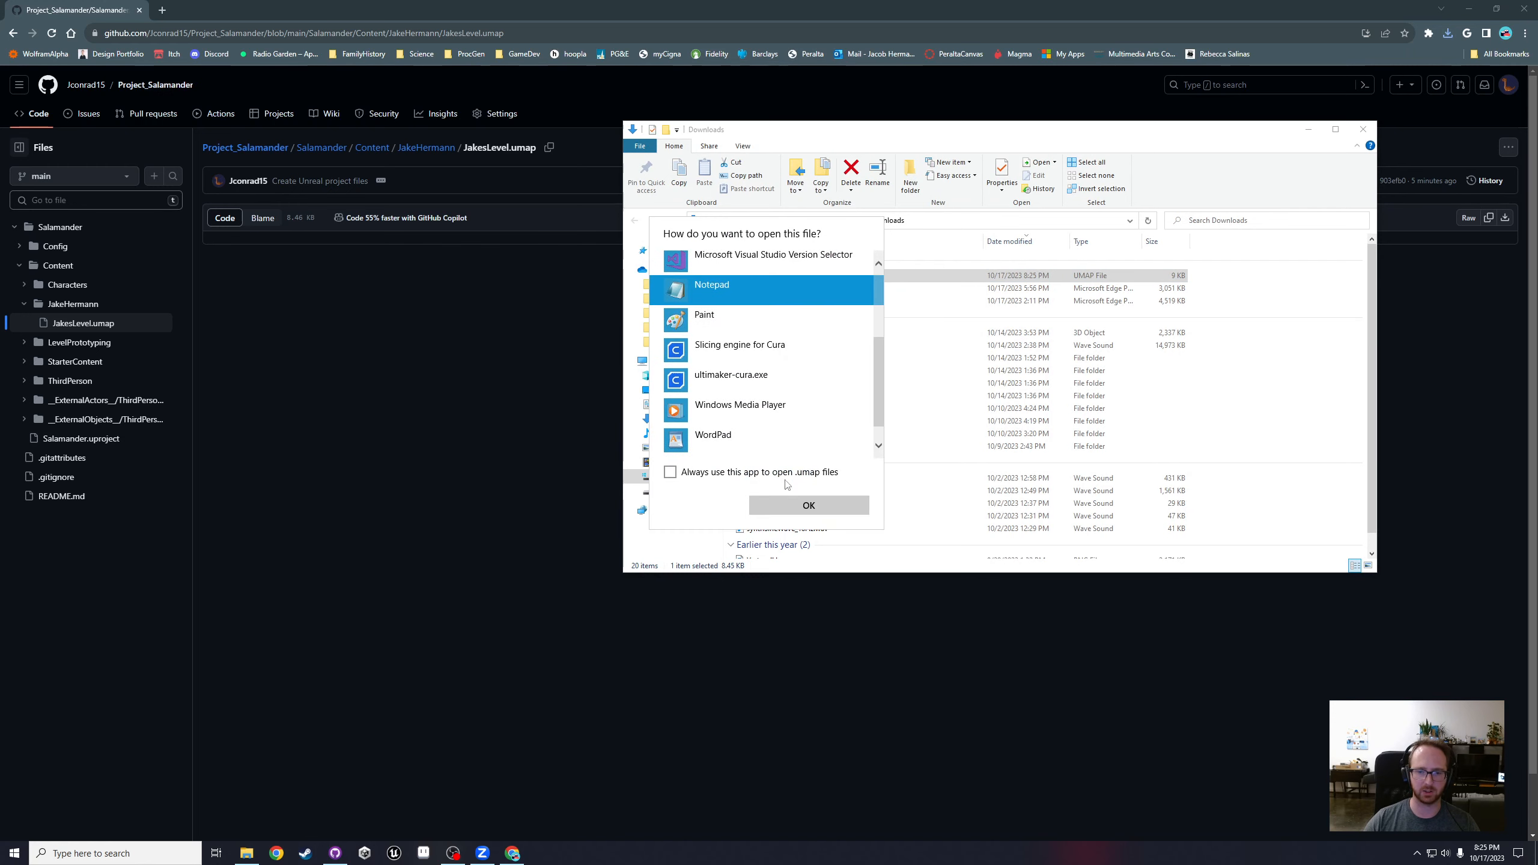
{"action": "left_click", "coordinate": [808, 504]}
Step: Enlarge the Notepad window and examine the level file's mostly binary content, including the CamPosition entry
{"action": "left_click_drag", "start_coordinate": [1168, 197], "coordinate": [507, 95]}
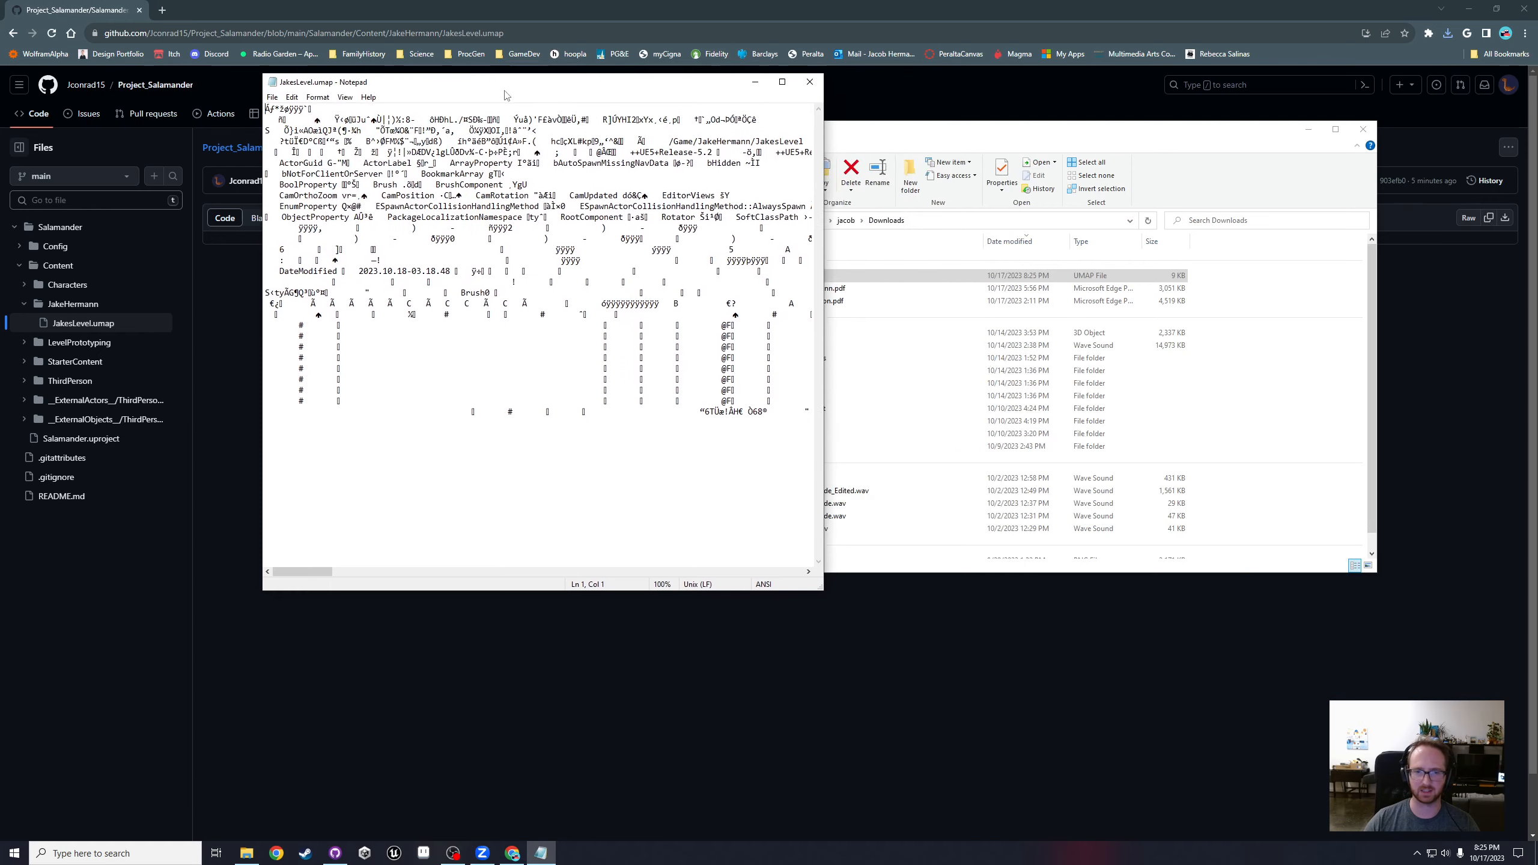
{"action": "left_click_drag", "start_coordinate": [824, 311], "coordinate": [1425, 311]}
{"action": "left_click_drag", "start_coordinate": [1144, 92], "coordinate": [947, 94]}
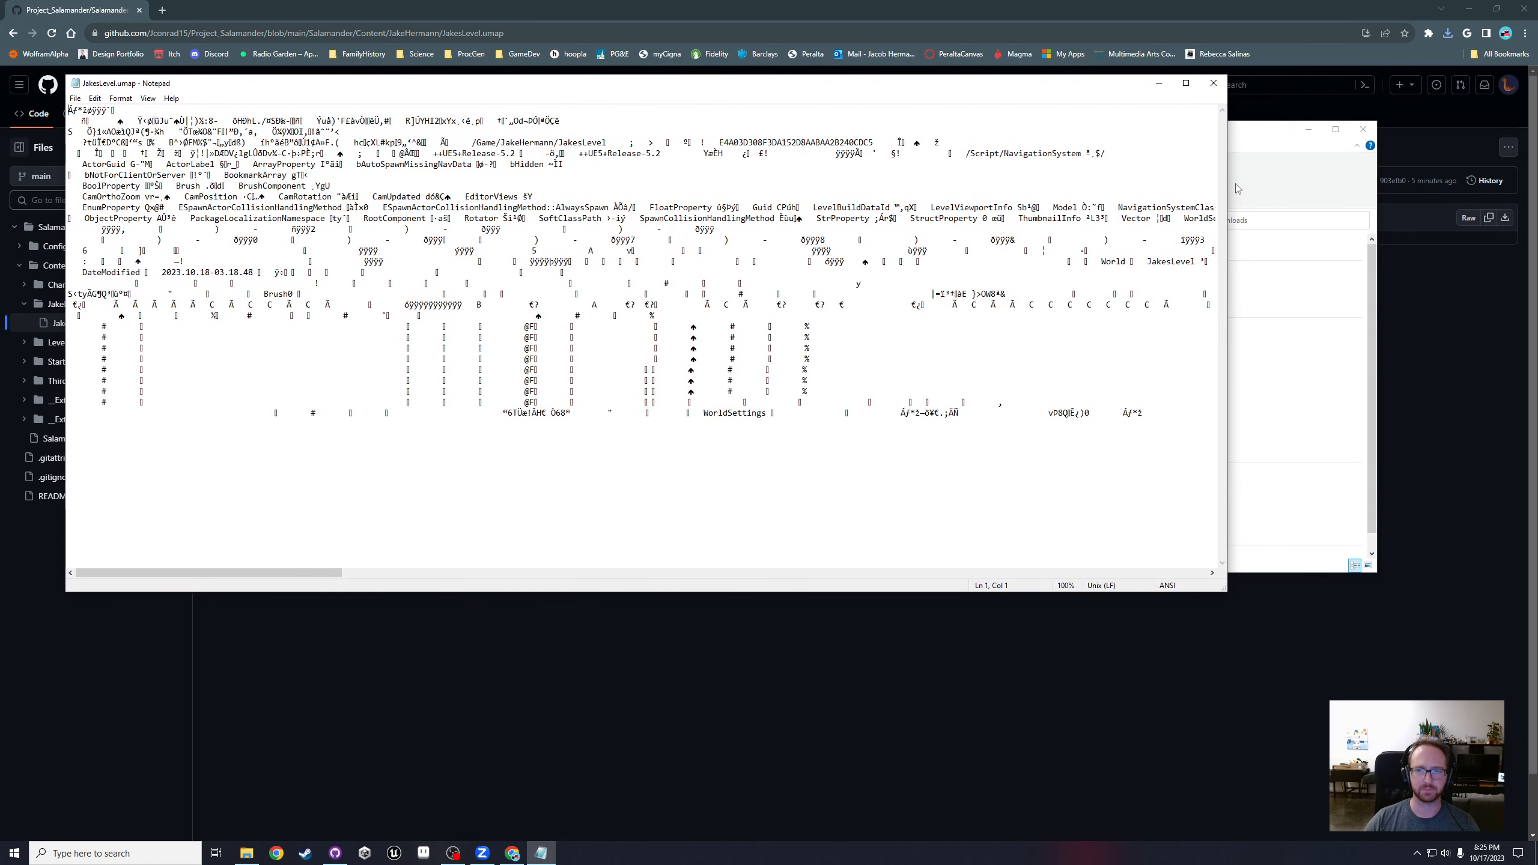
{"action": "left_click_drag", "start_coordinate": [1229, 190], "coordinate": [1456, 189]}
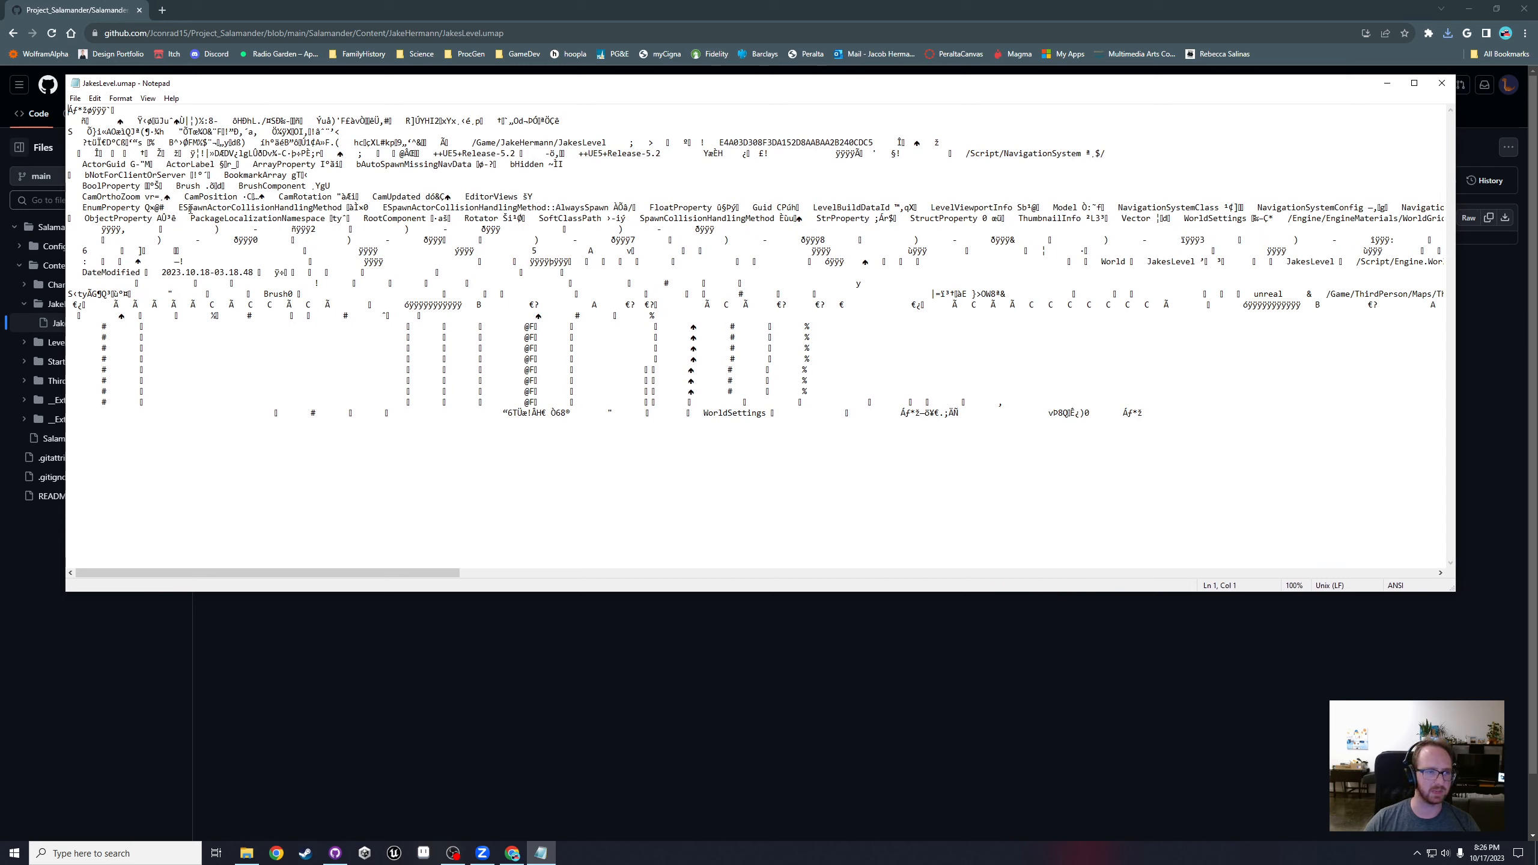
{"action": "left_click_drag", "start_coordinate": [185, 197], "coordinate": [241, 200]}
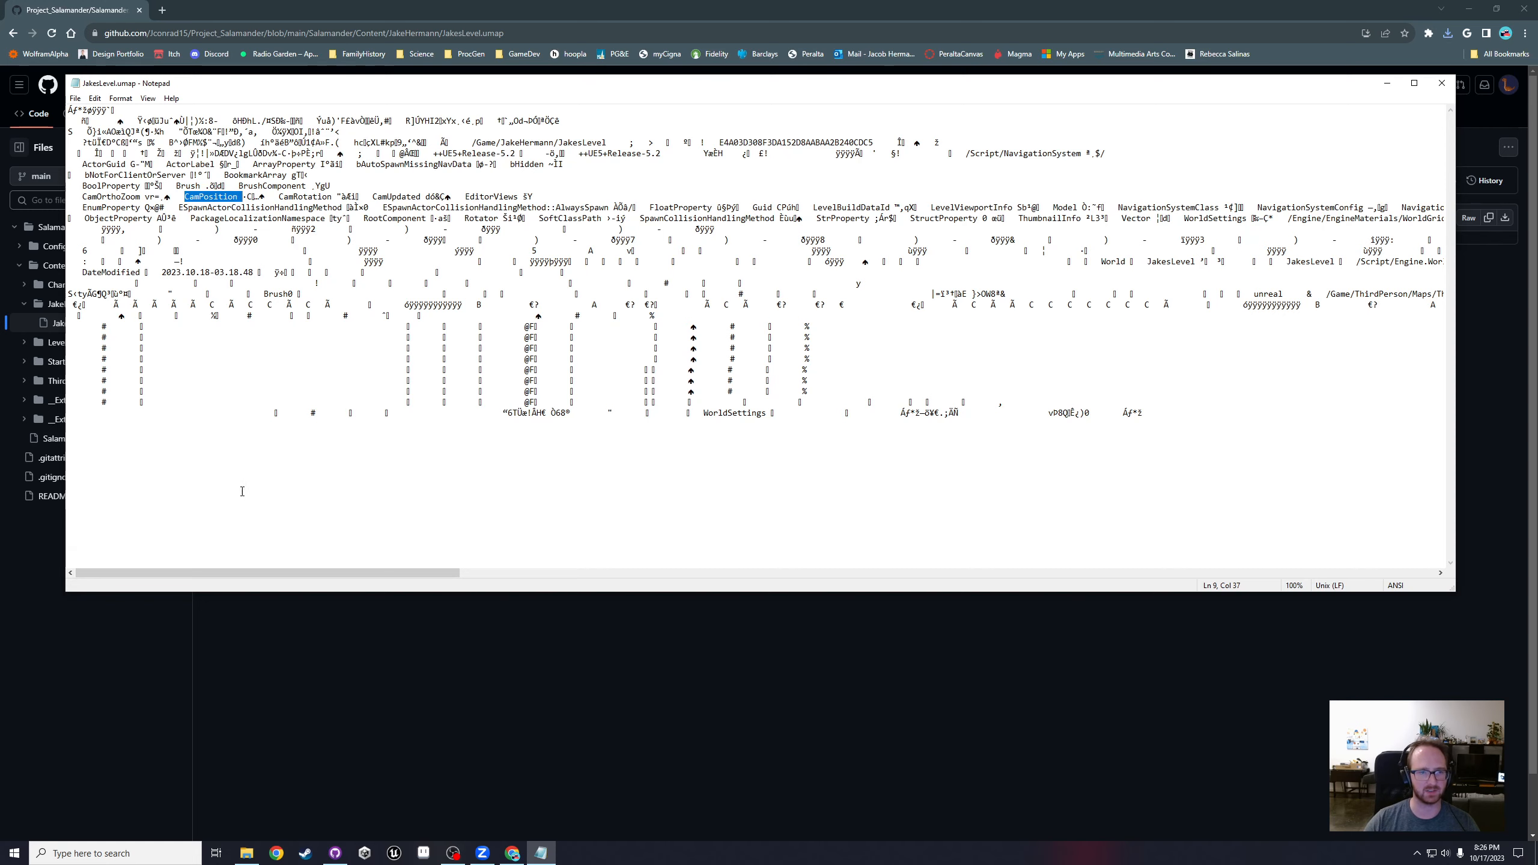
{"action": "left_click_drag", "start_coordinate": [258, 570], "coordinate": [275, 525]}
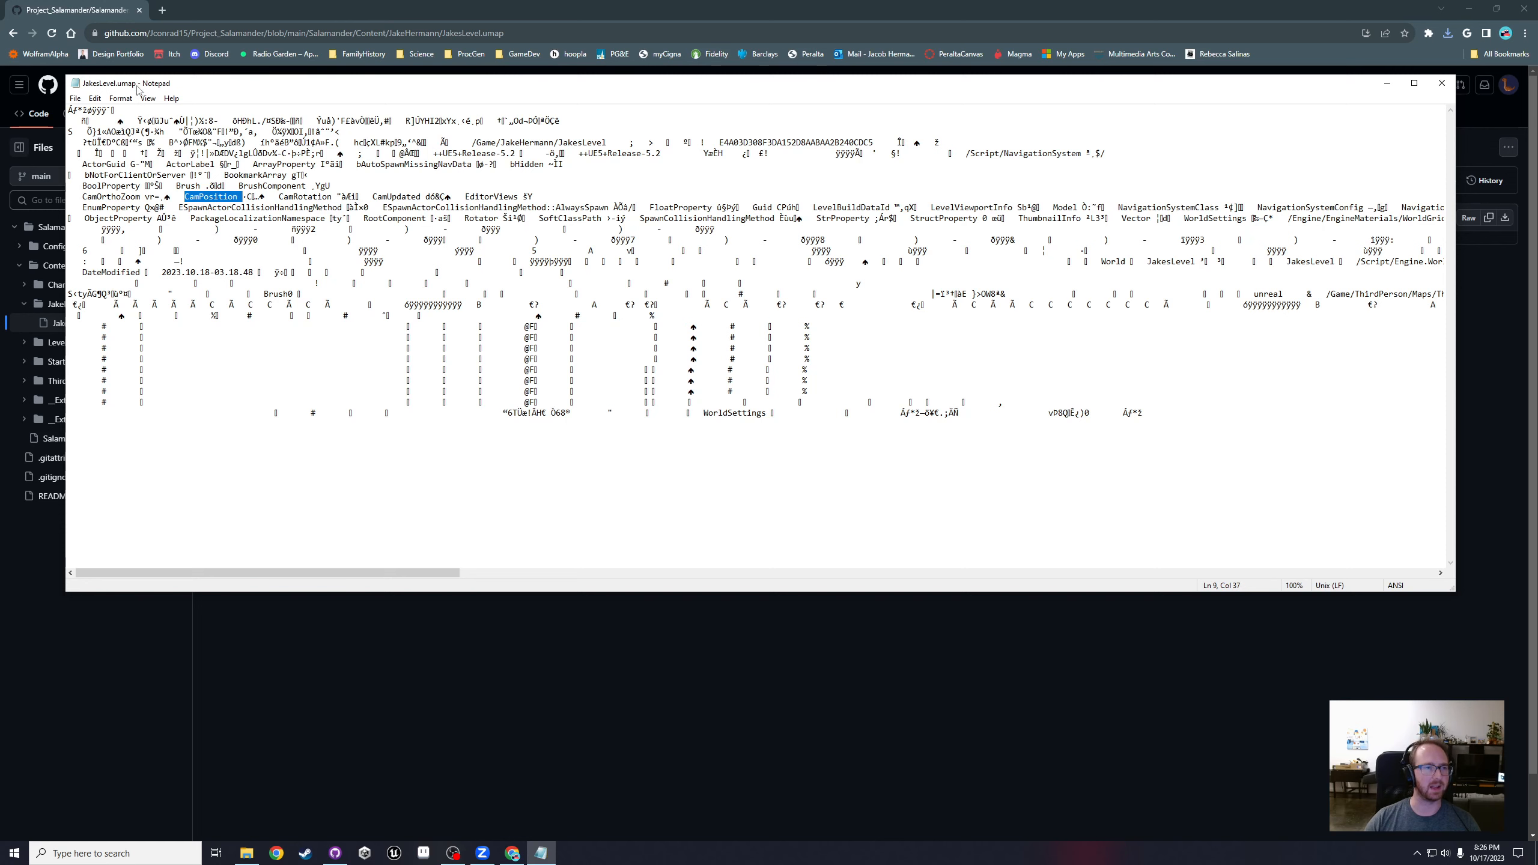
{"action": "left_click_drag", "start_coordinate": [106, 153], "coordinate": [220, 405]}
{"action": "left_click", "coordinate": [214, 367]}
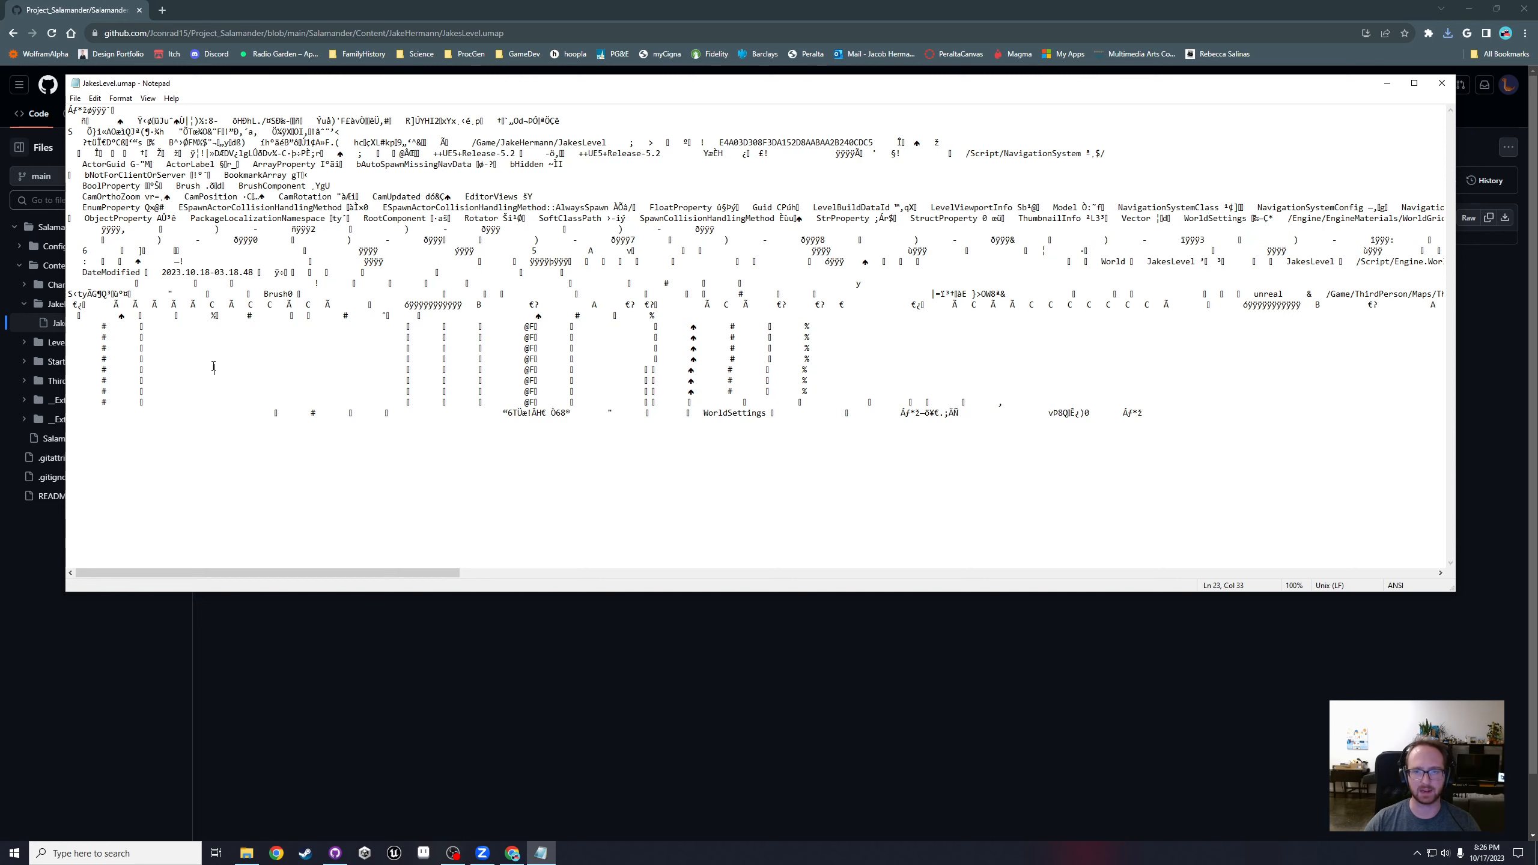
Step: Close the level file in Notepad and delete its downloaded copy from the Downloads folder
{"action": "left_click", "coordinate": [1441, 83]}
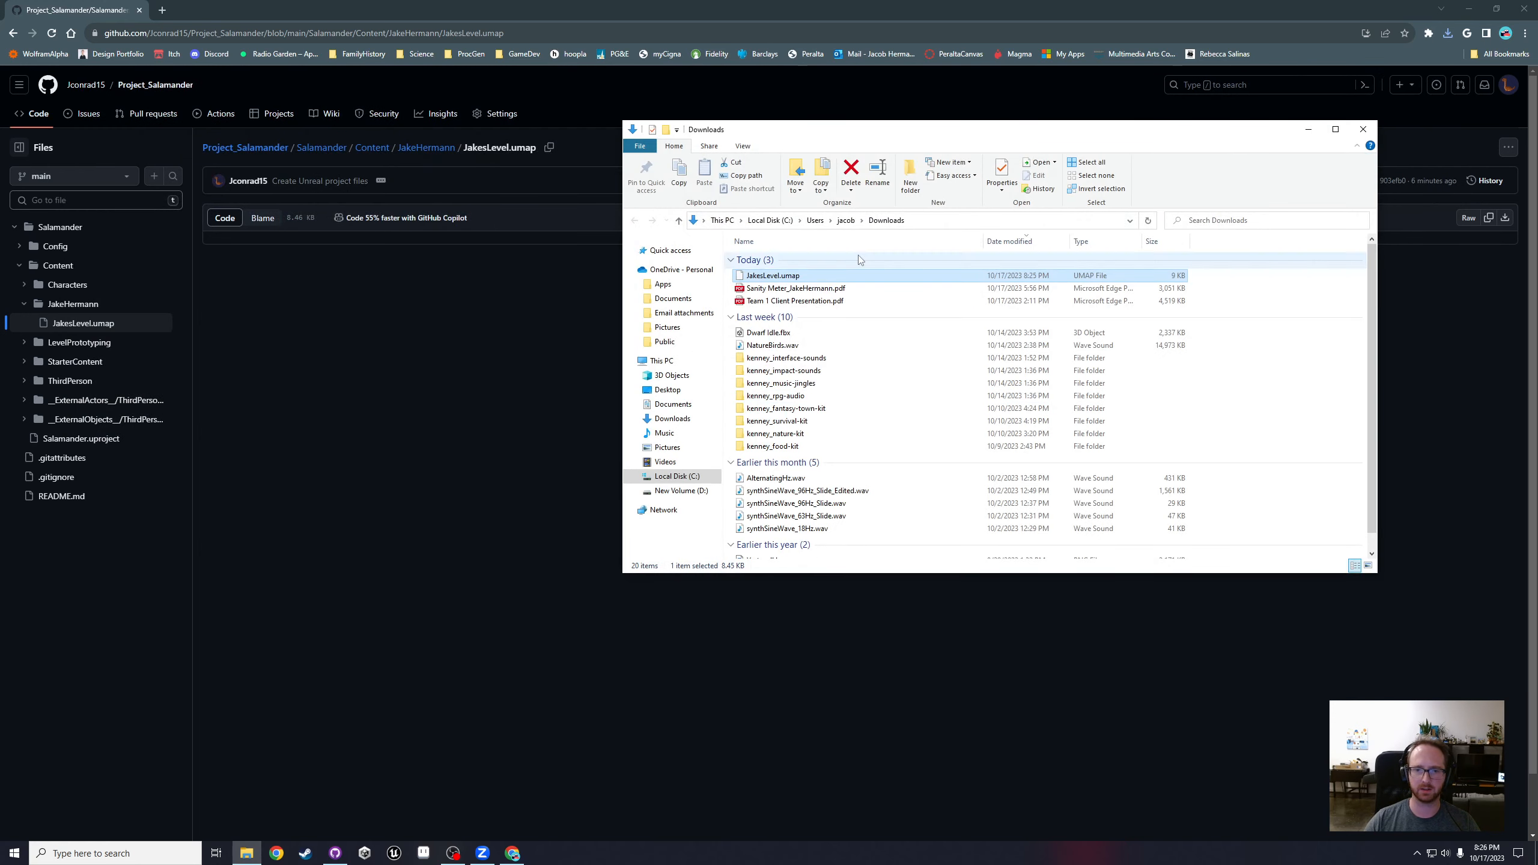
{"action": "key", "text": "Delete"}
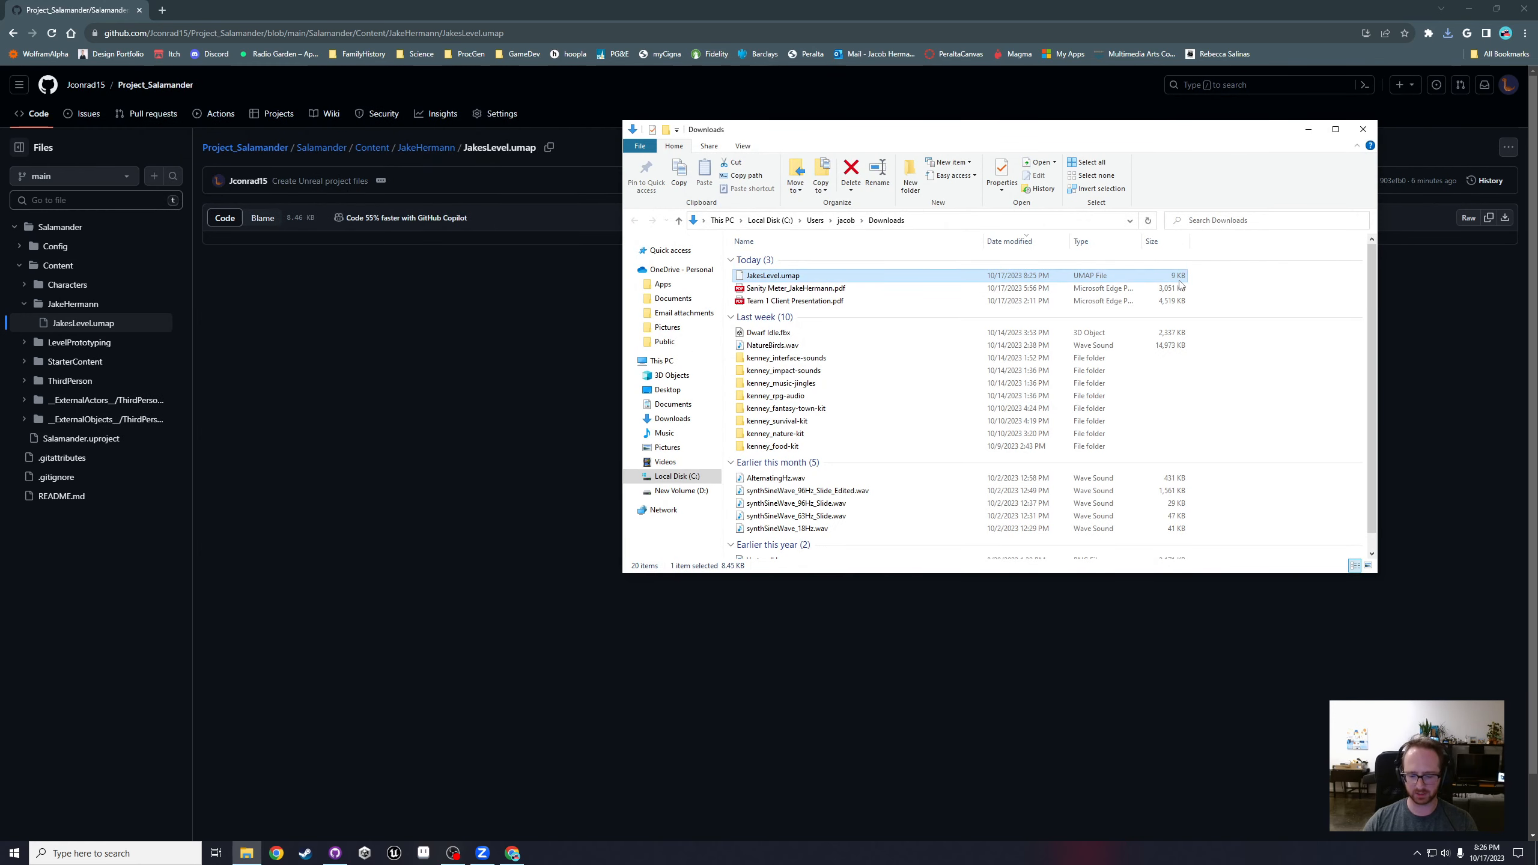
{"action": "left_click", "coordinate": [1363, 129]}
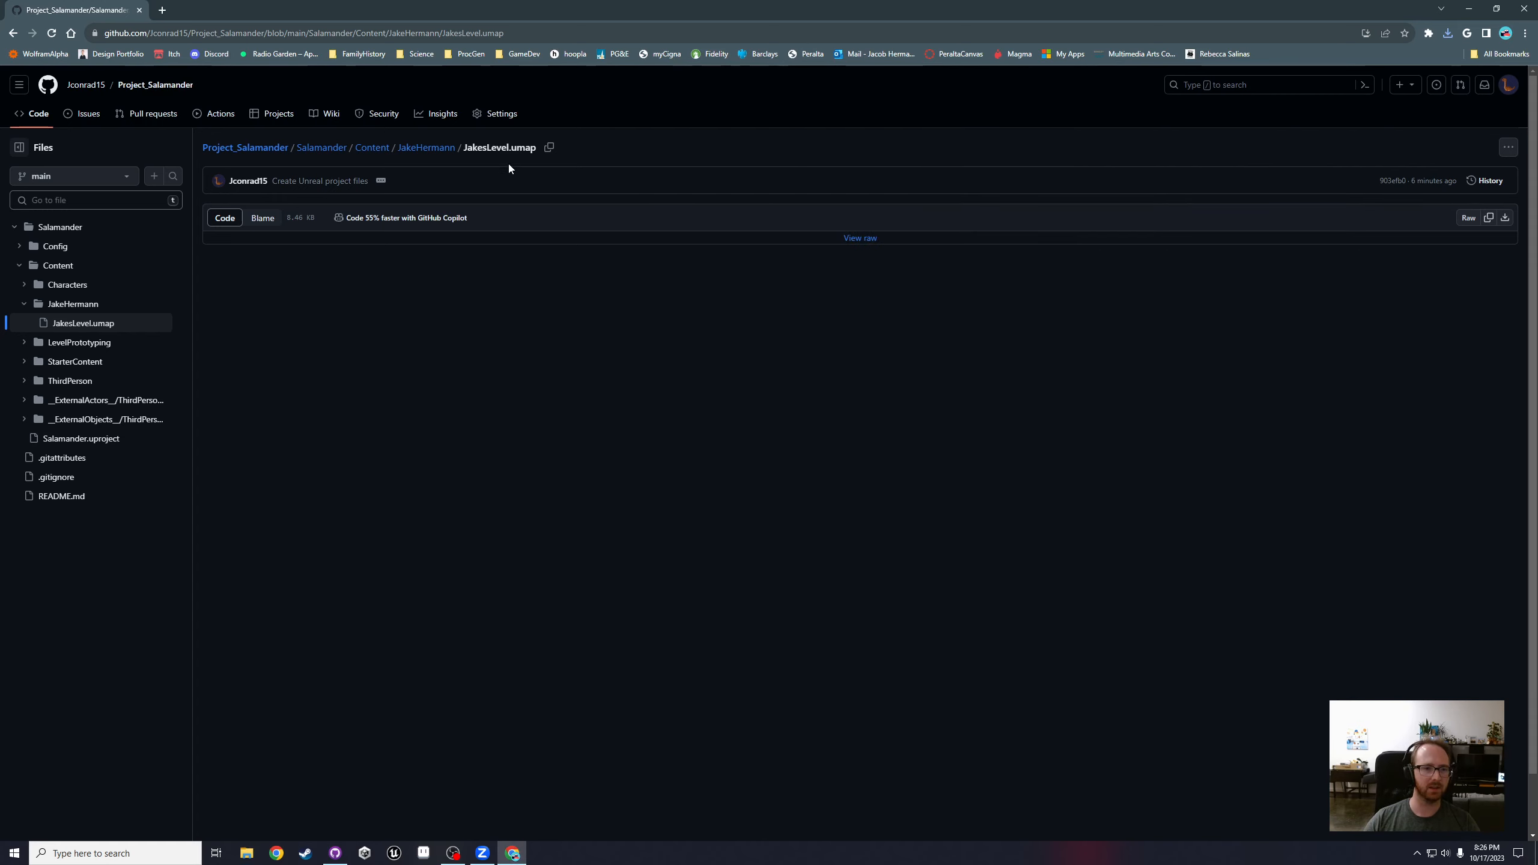
Step: Switch back to GitHub Desktop, view the branch list, and reopen the Project_Salamander repository on GitHub in the browser
{"action": "left_click", "coordinate": [44, 116]}
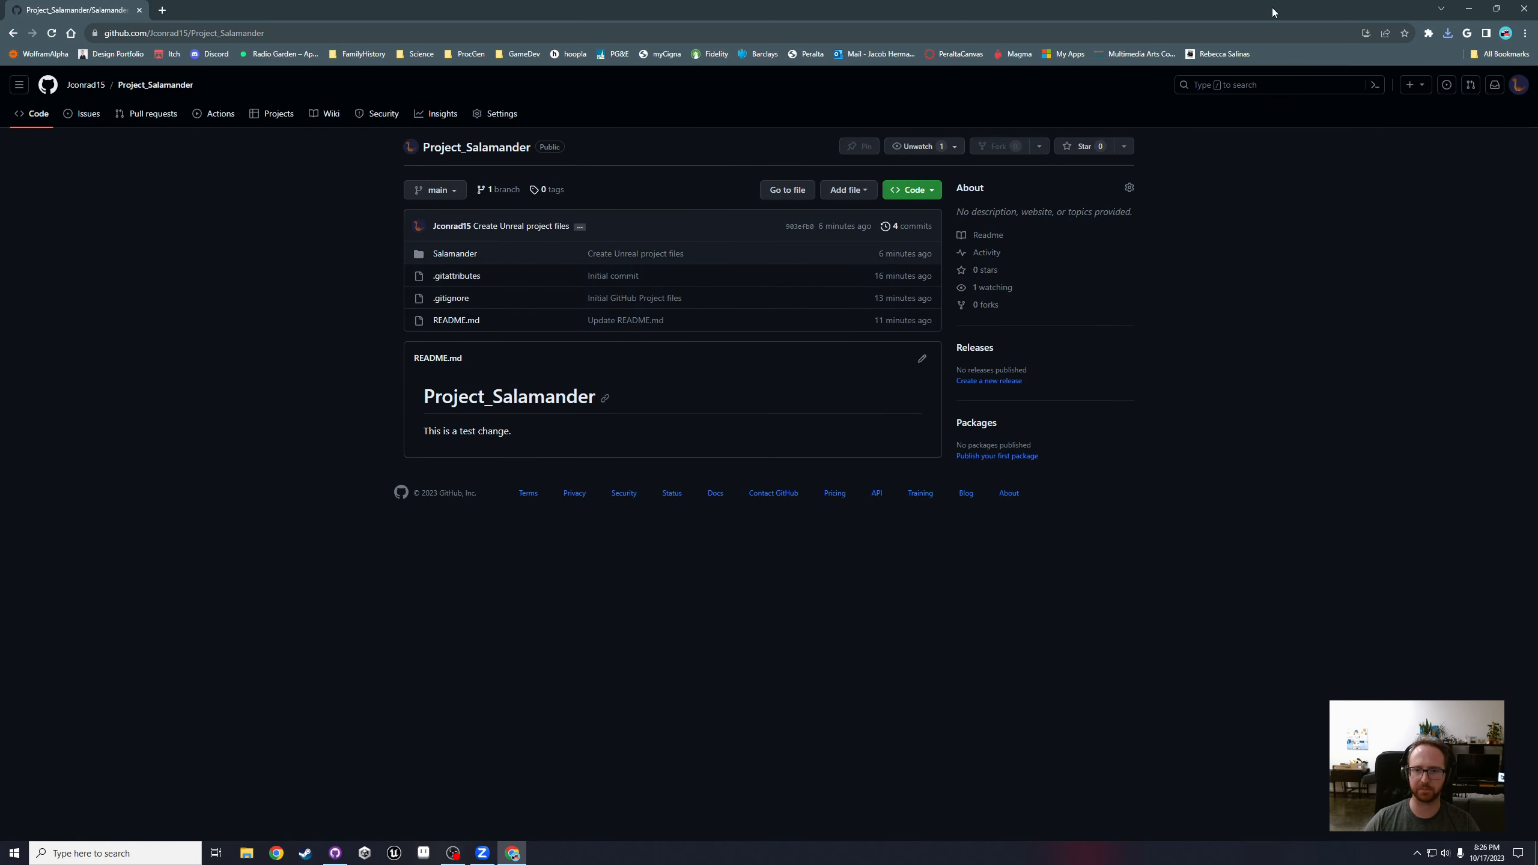
{"action": "left_click", "coordinate": [1524, 6]}
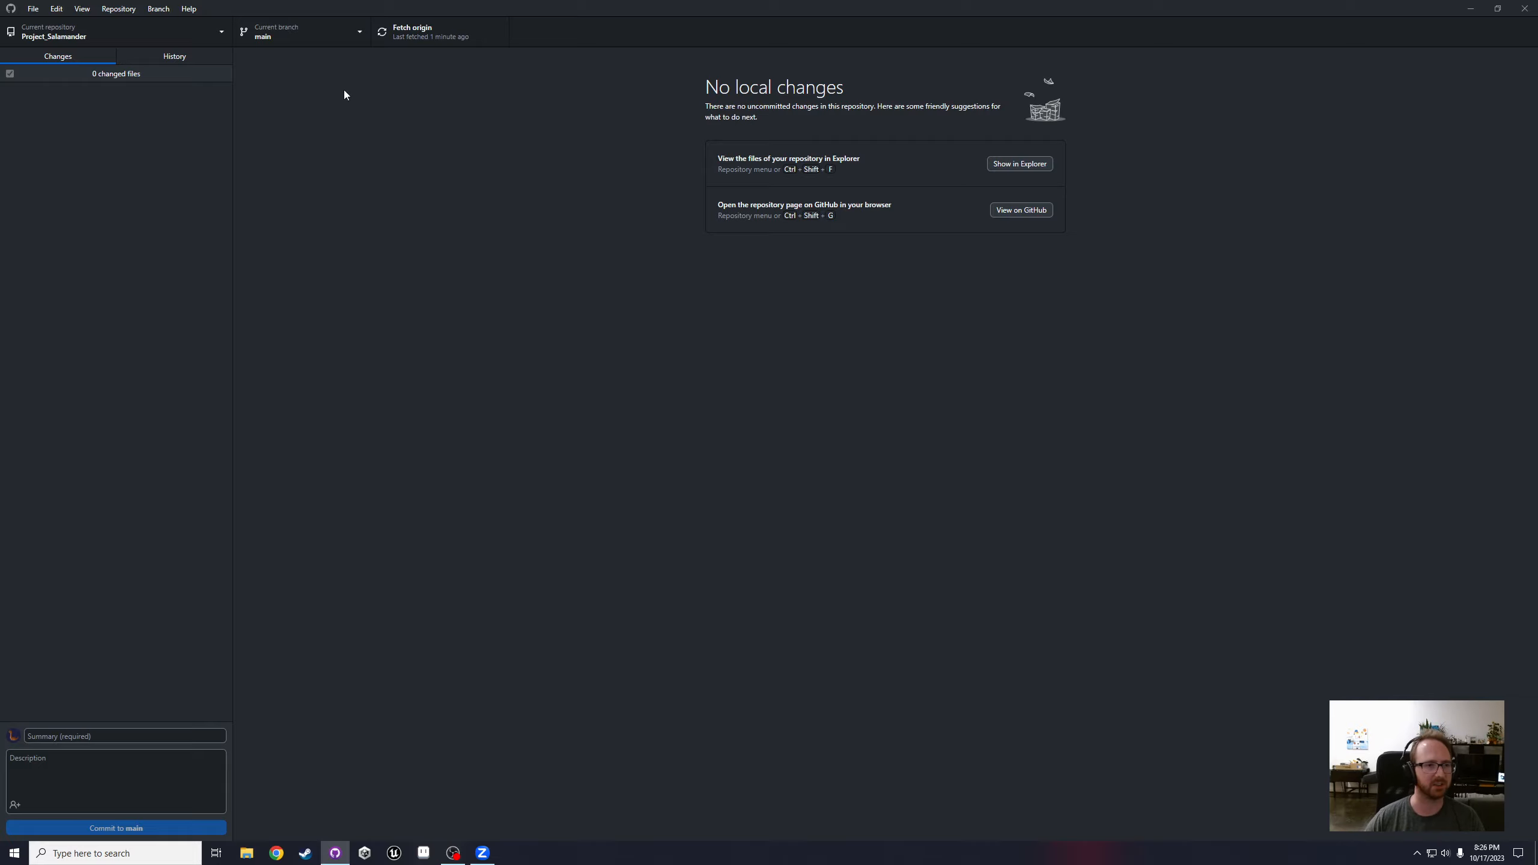
{"action": "left_click", "coordinate": [334, 43]}
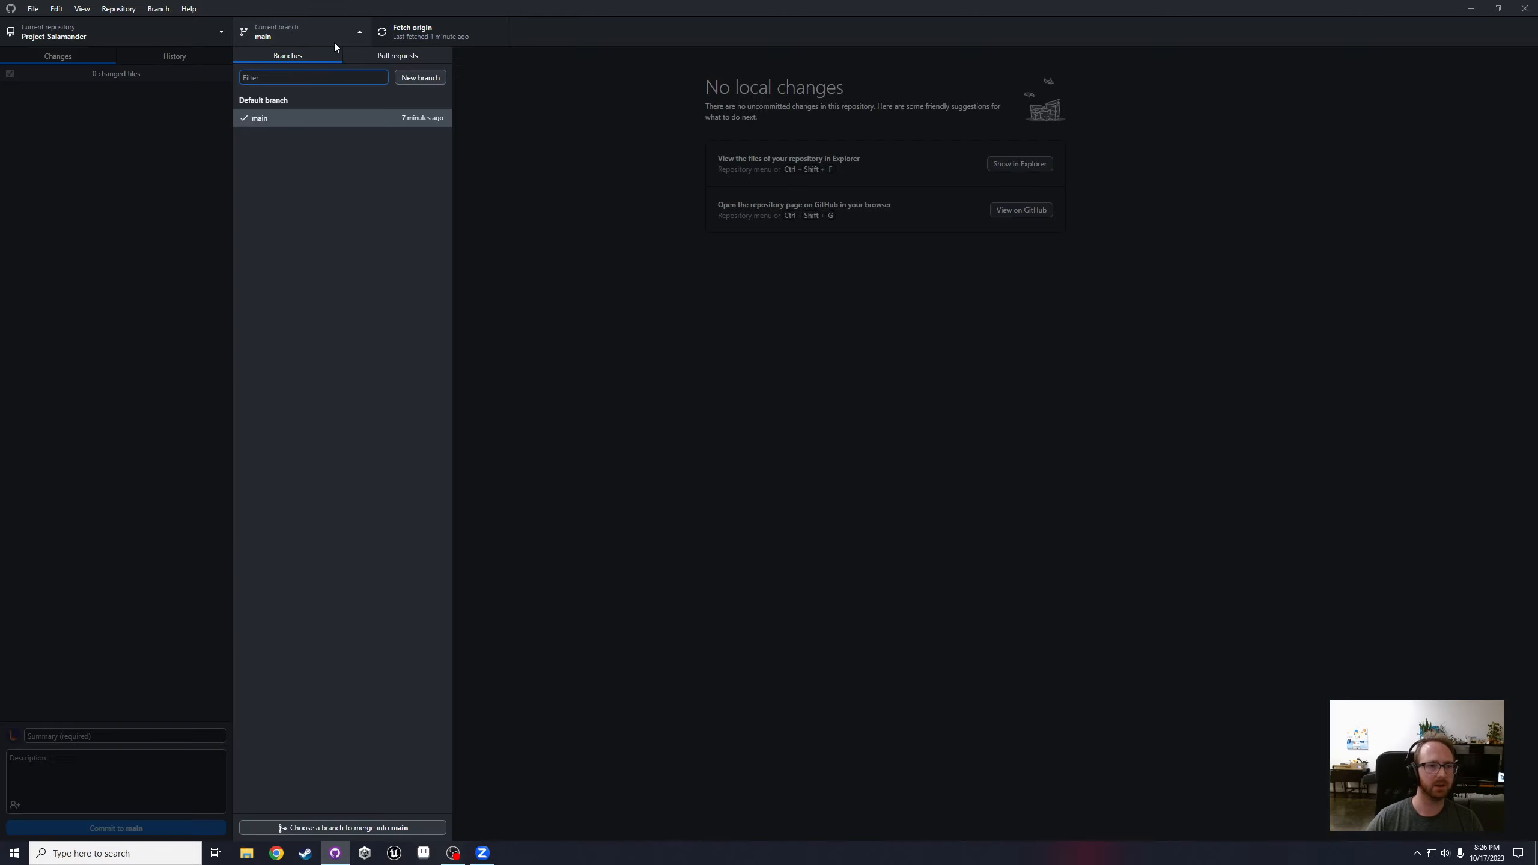
{"action": "left_click", "coordinate": [529, 117]}
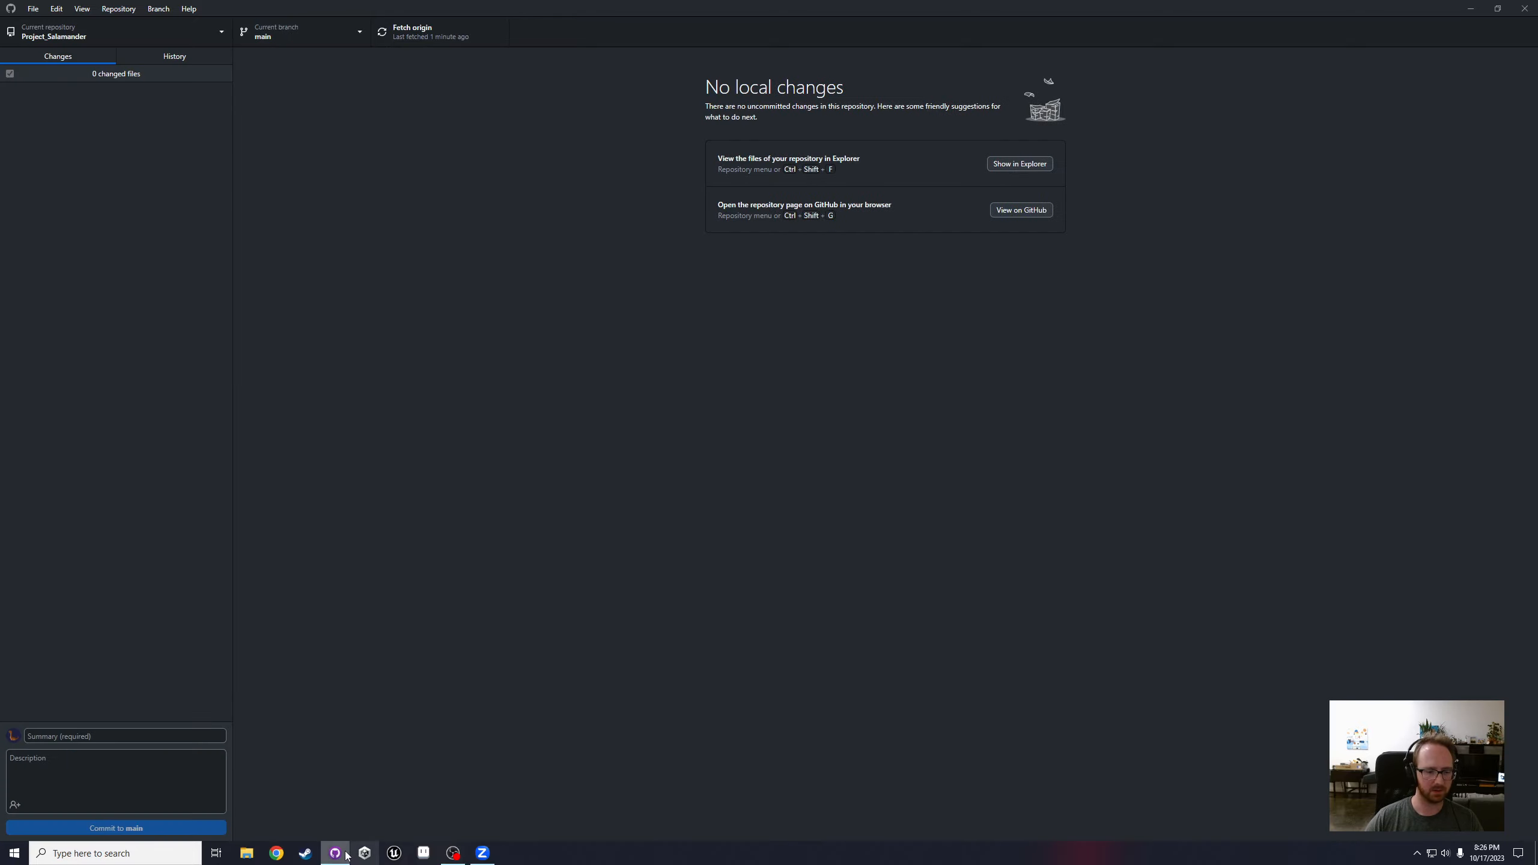
{"action": "left_click", "coordinate": [1029, 213]}
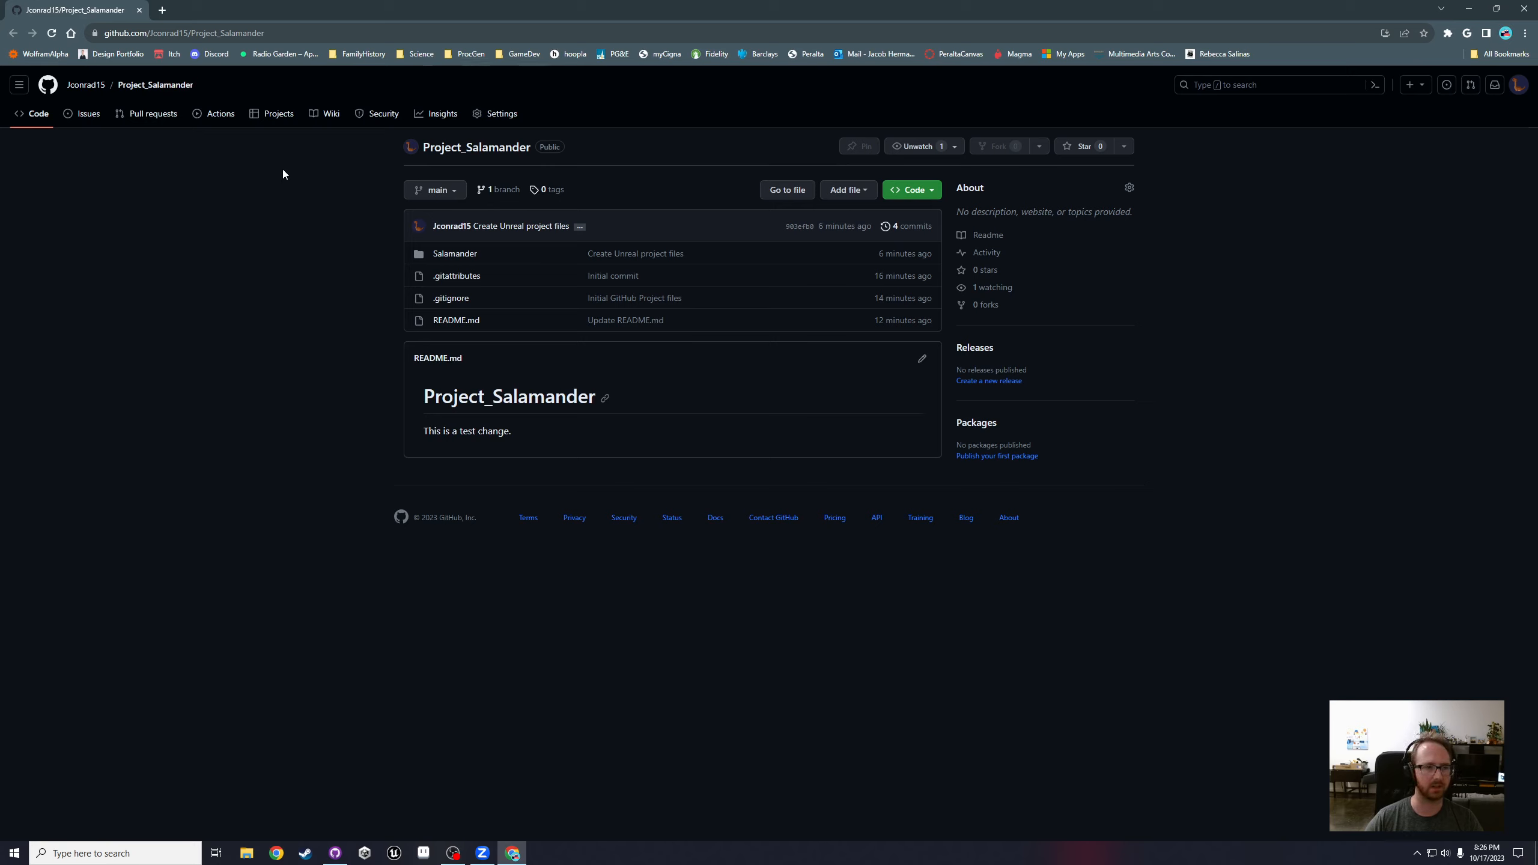
Step: Look through the repository's Security overview, General settings and Rulesets, and open the Branches settings
{"action": "left_click", "coordinate": [376, 119]}
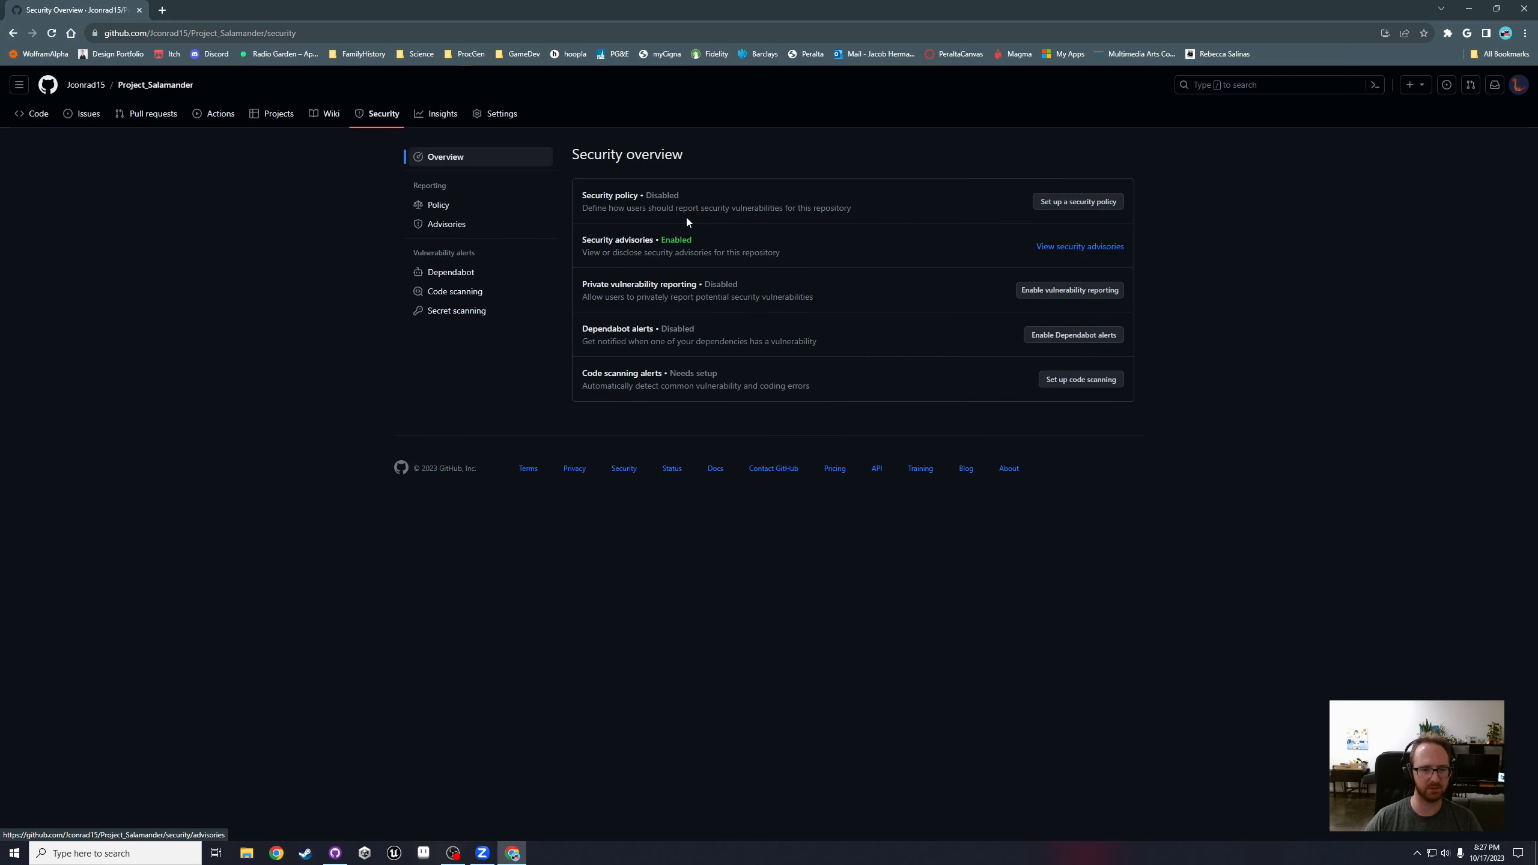
{"action": "left_click", "coordinate": [497, 118]}
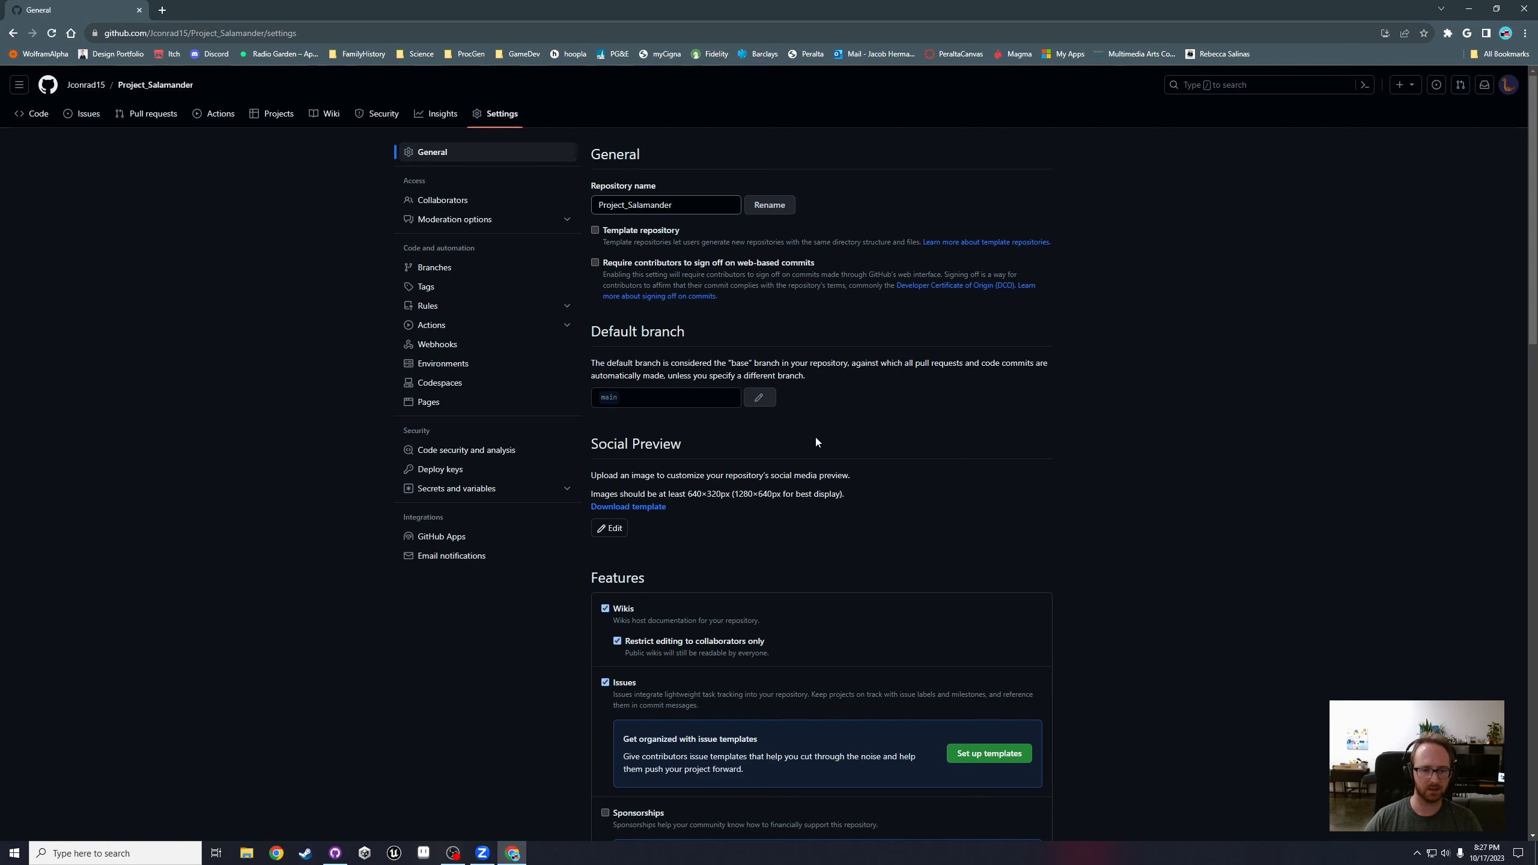
{"action": "scroll", "coordinate": [813, 435], "scroll_direction": "down", "scroll_amount": 4}
{"action": "scroll", "coordinate": [813, 436], "scroll_direction": "up", "scroll_amount": 5}
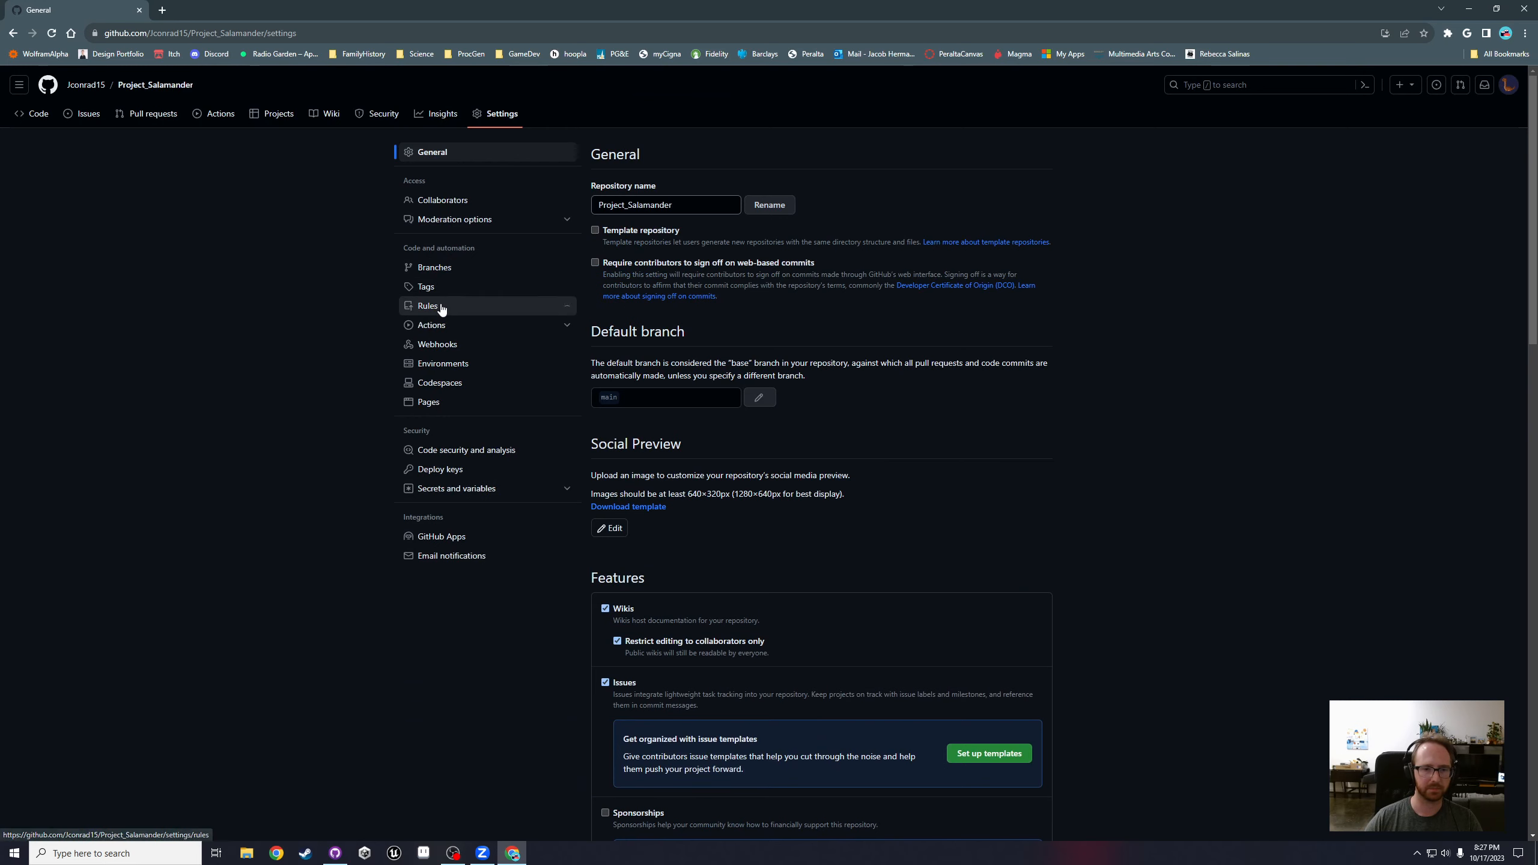
{"action": "left_click", "coordinate": [444, 310]}
{"action": "left_click", "coordinate": [445, 322]}
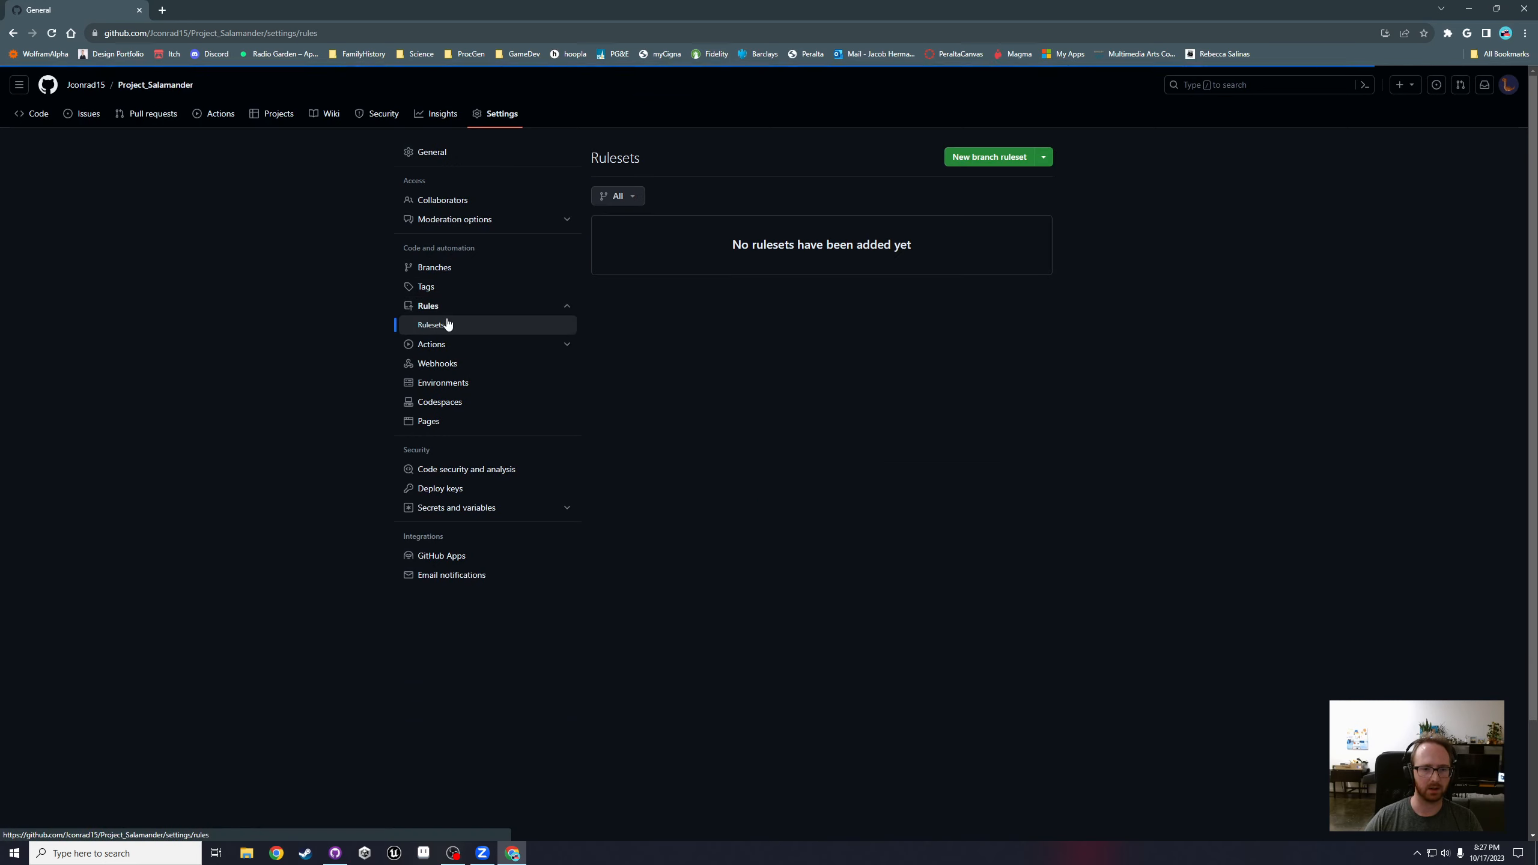
{"action": "left_click", "coordinate": [447, 268]}
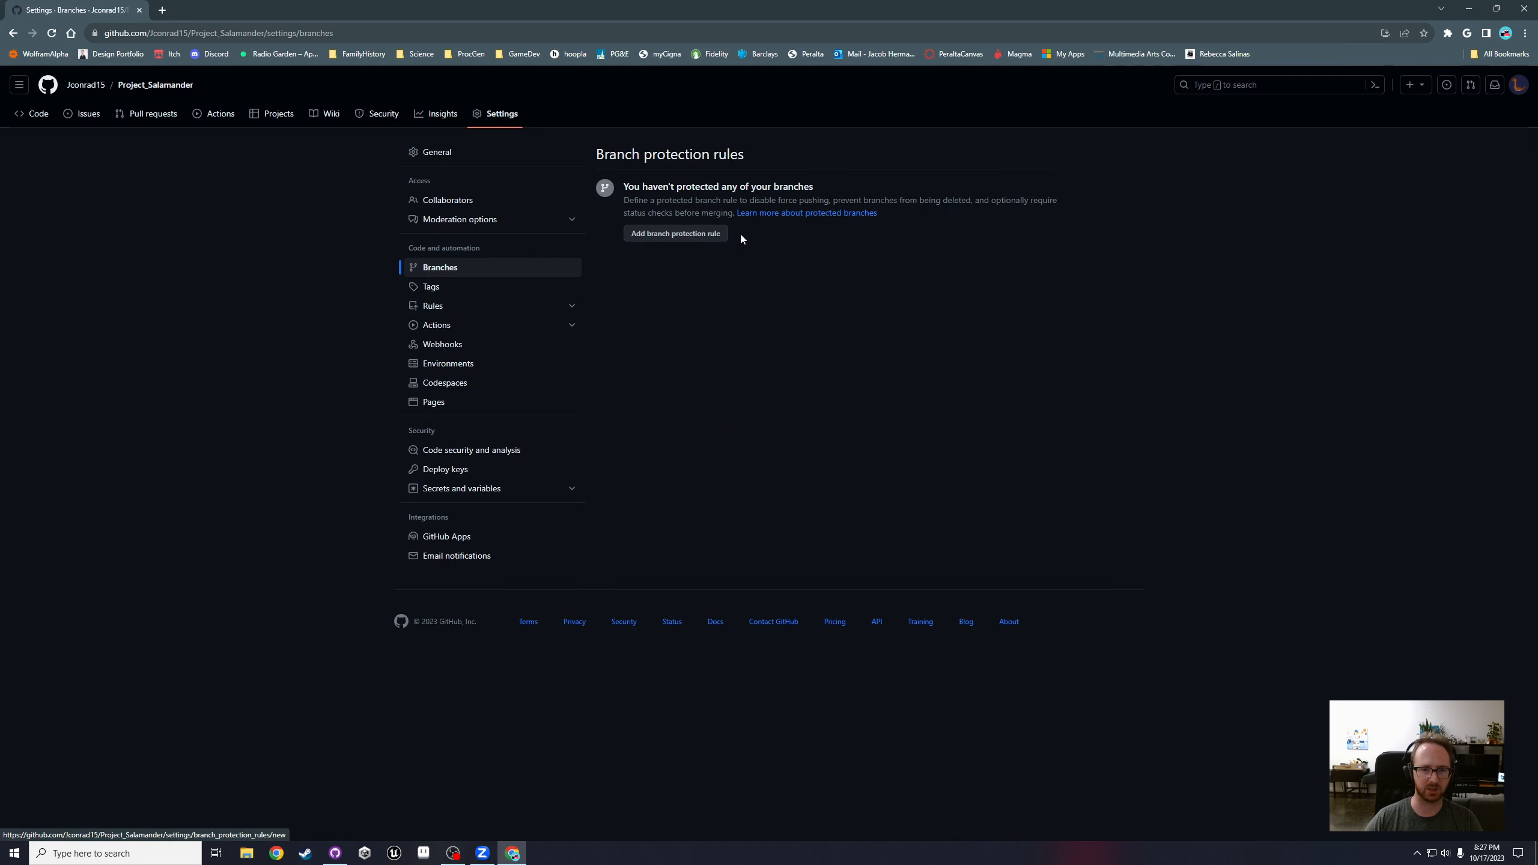
Step: Start a new branch protection rule for the repository and look over its available protection options
{"action": "left_click_drag", "start_coordinate": [626, 154], "coordinate": [813, 205]}
{"action": "left_click", "coordinate": [745, 158]}
{"action": "left_click", "coordinate": [813, 205]}
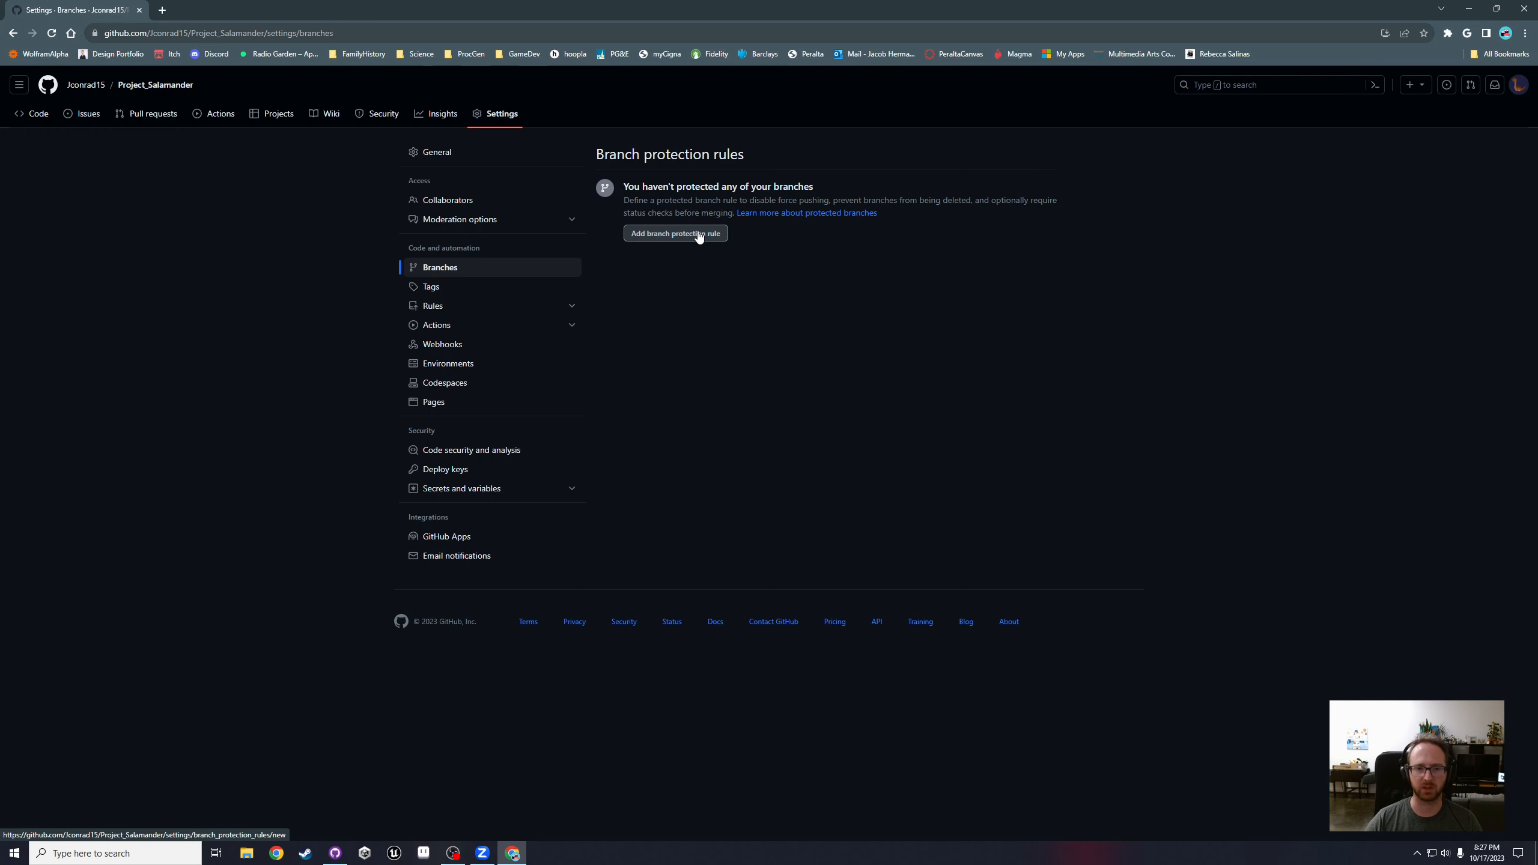
{"action": "left_click", "coordinate": [665, 240]}
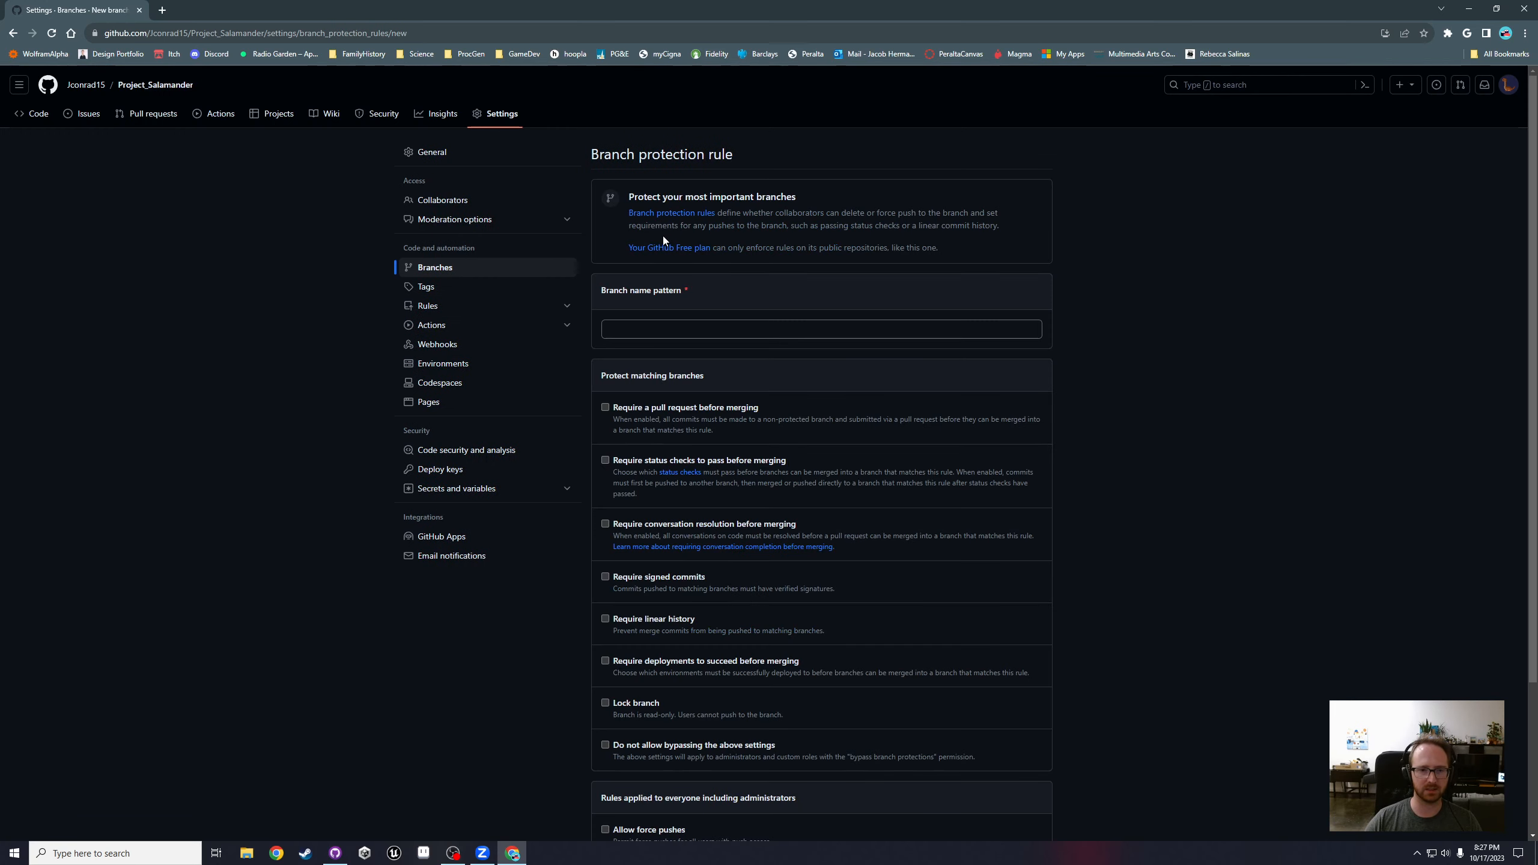
{"action": "scroll", "coordinate": [743, 259], "scroll_direction": "down", "scroll_amount": 3}
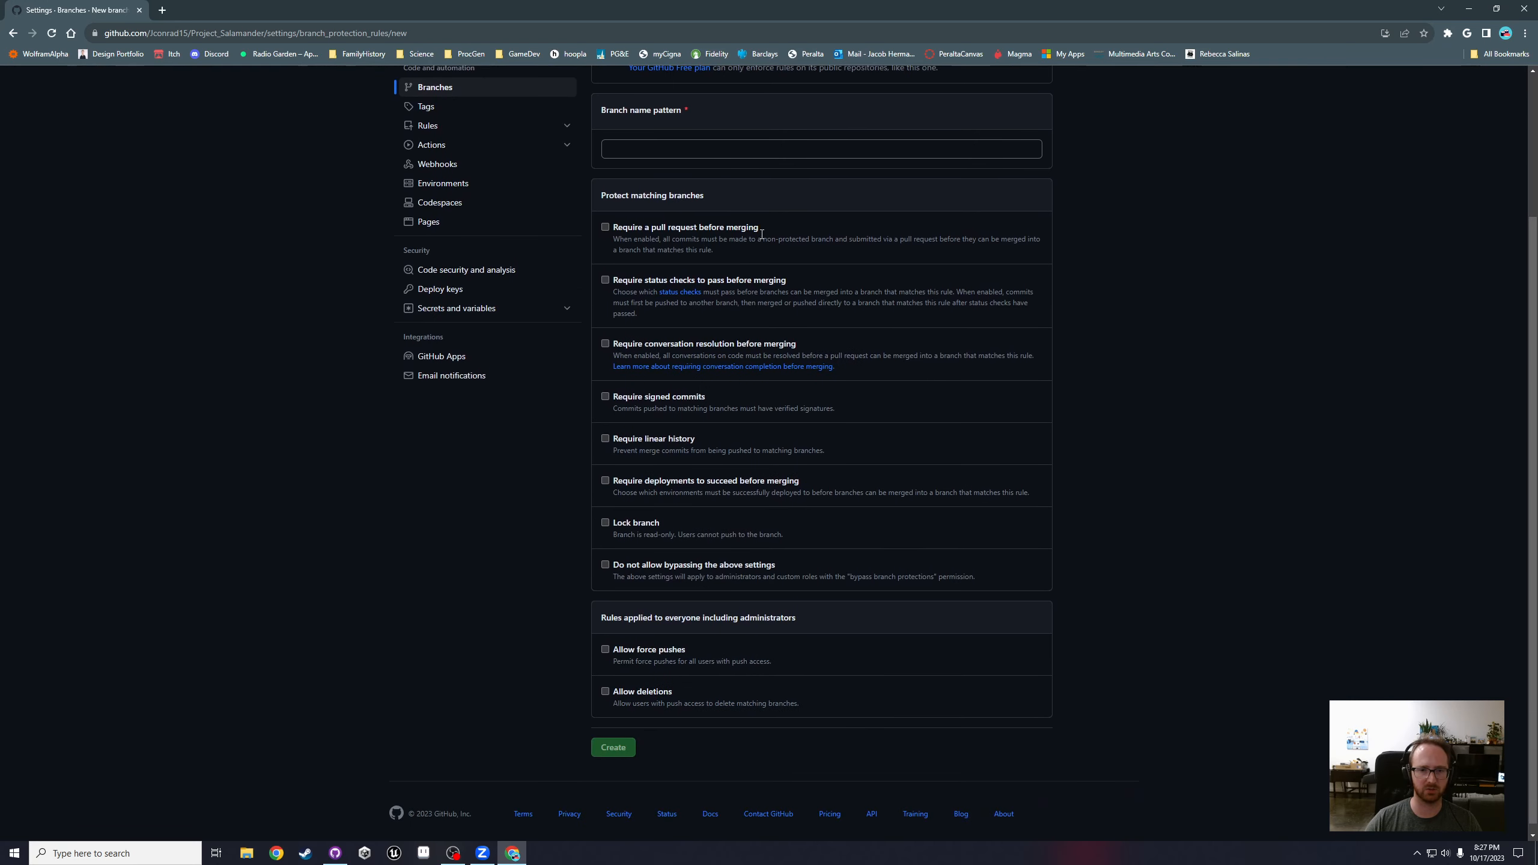
{"action": "scroll", "coordinate": [761, 234], "scroll_direction": "up", "scroll_amount": 2}
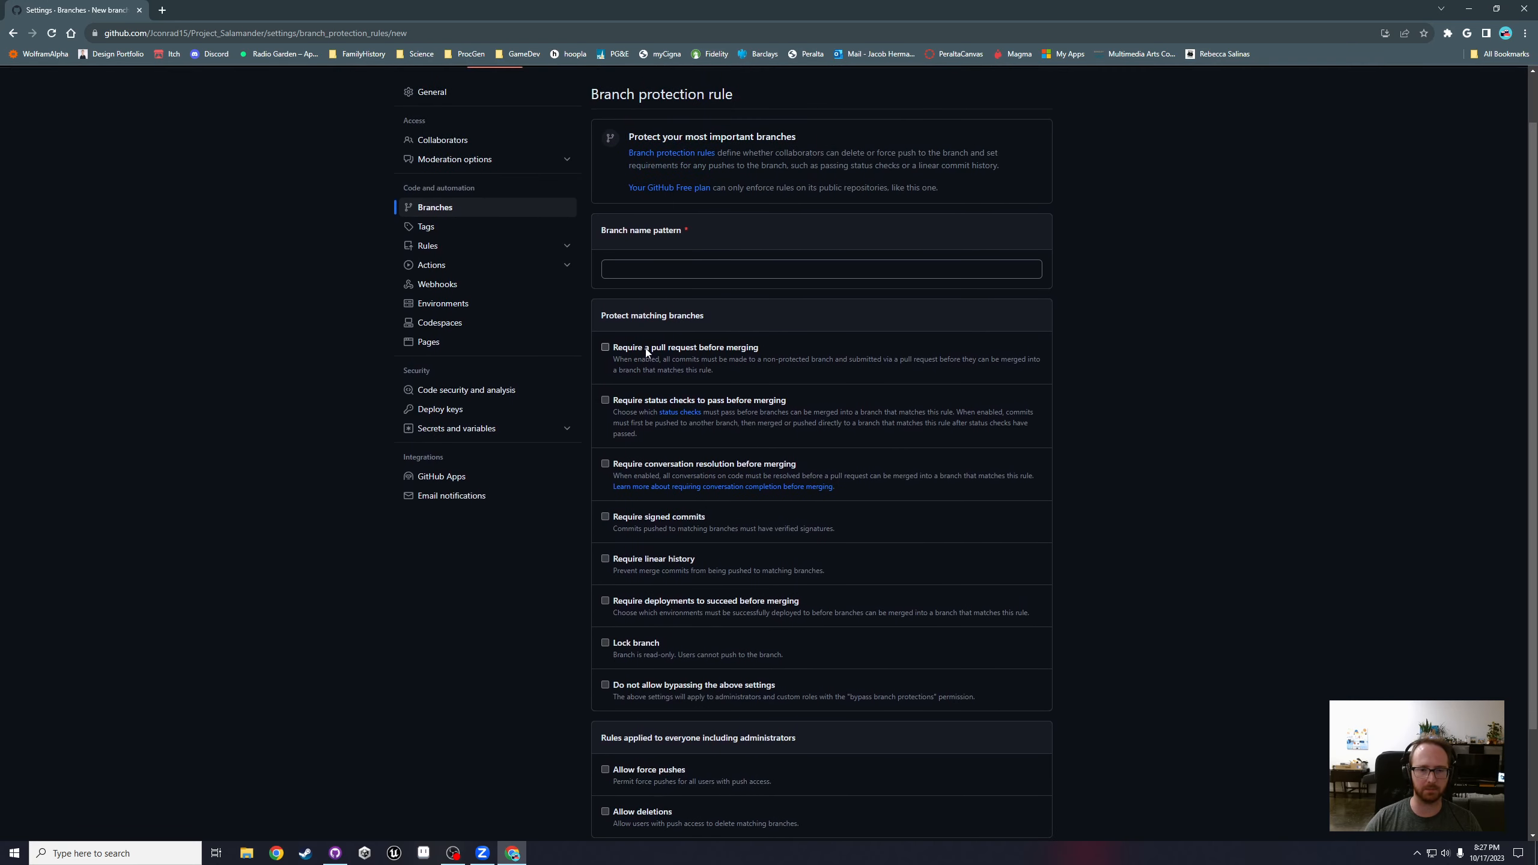
{"action": "scroll", "coordinate": [759, 334], "scroll_direction": "down", "scroll_amount": 1}
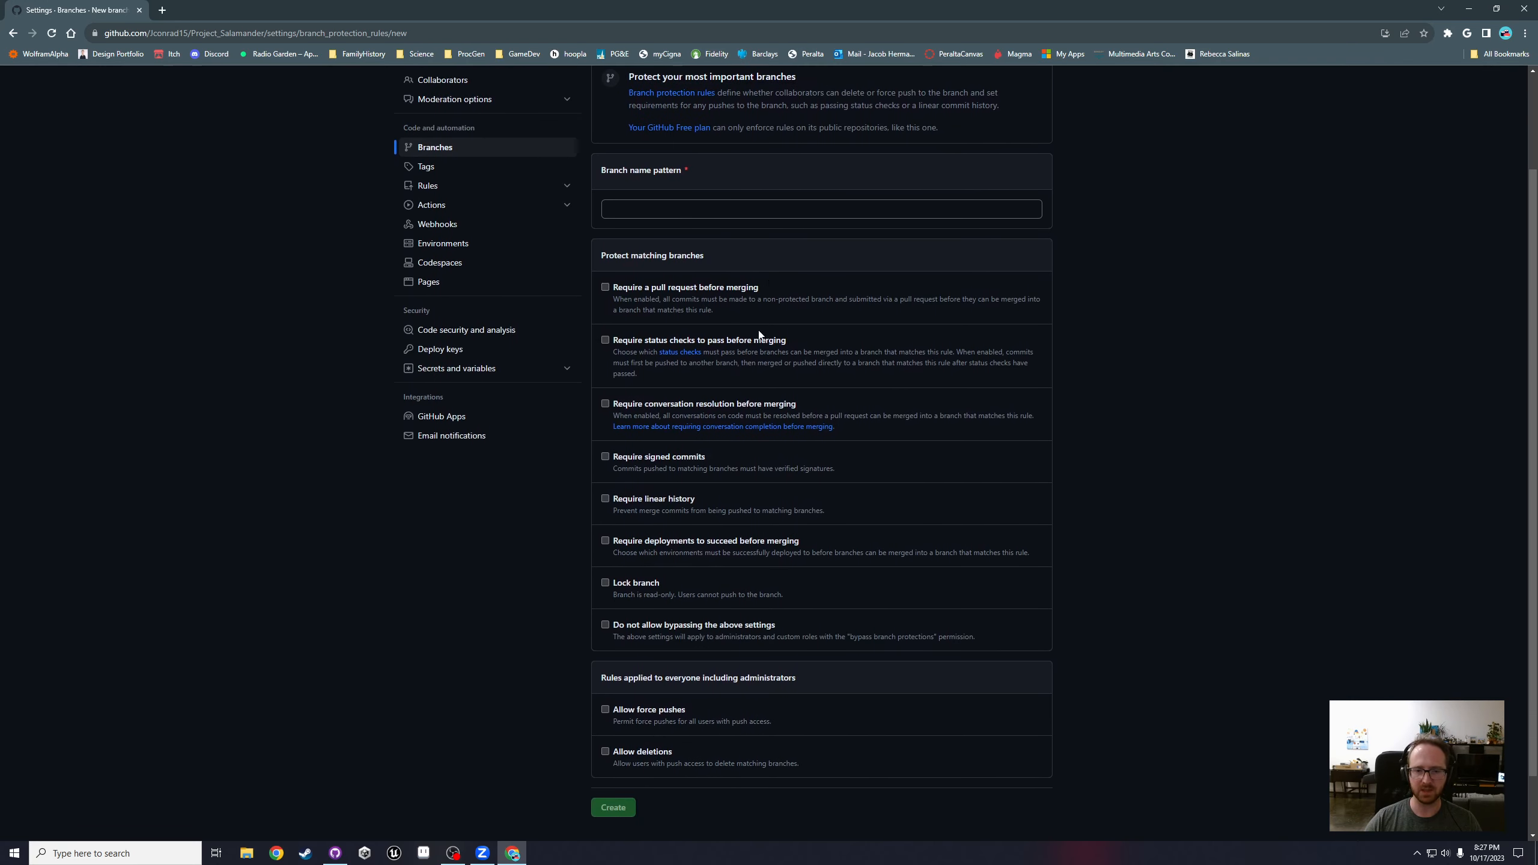
Step: Enable the requirement of a pull request before merging in the new branch protection rule
{"action": "left_click", "coordinate": [606, 288]}
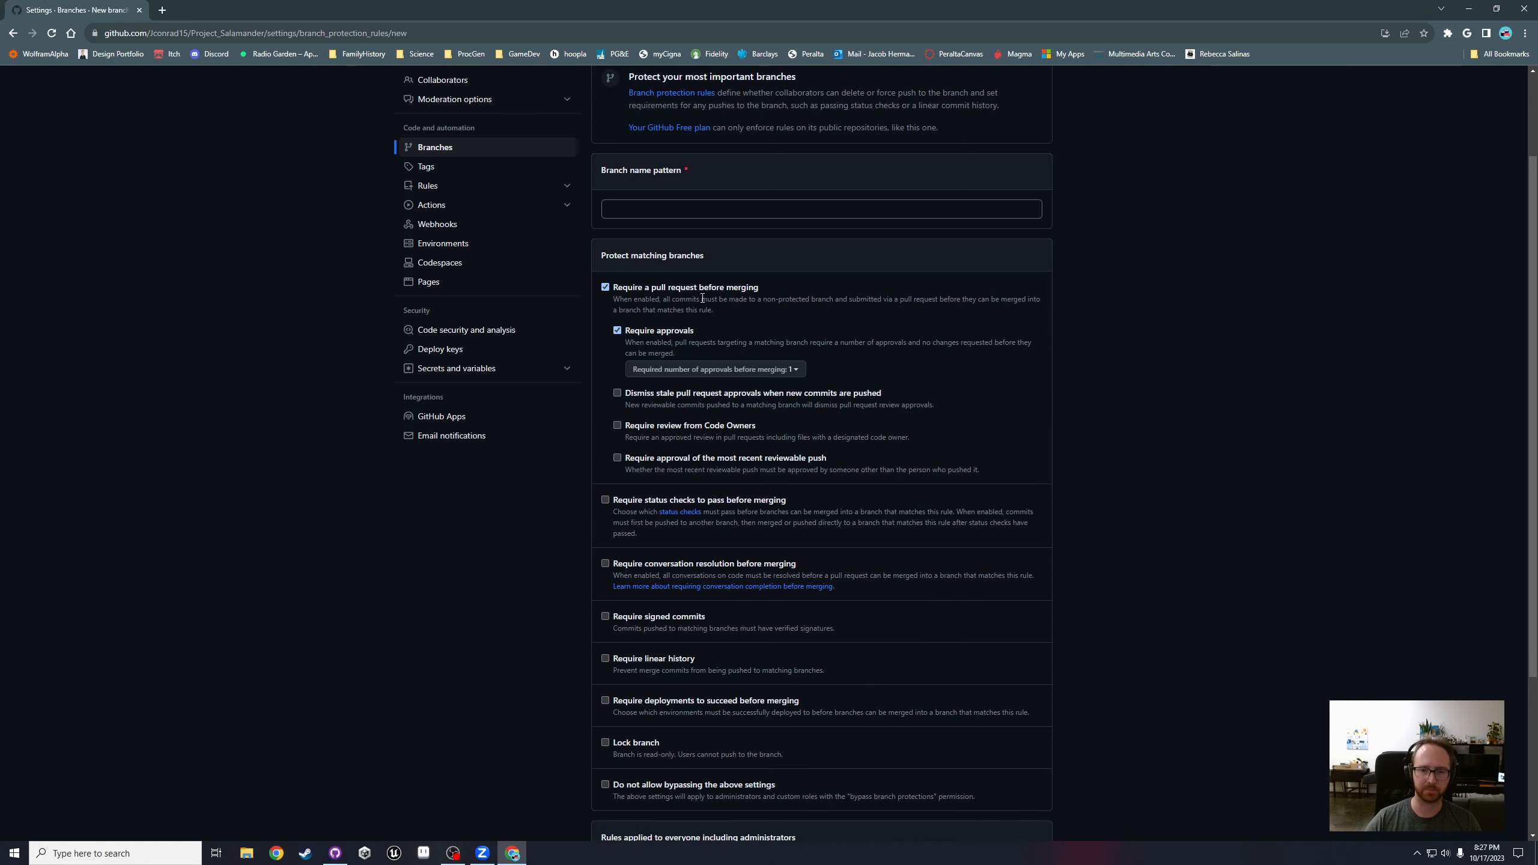
{"action": "scroll", "coordinate": [841, 299], "scroll_direction": "down", "scroll_amount": 1}
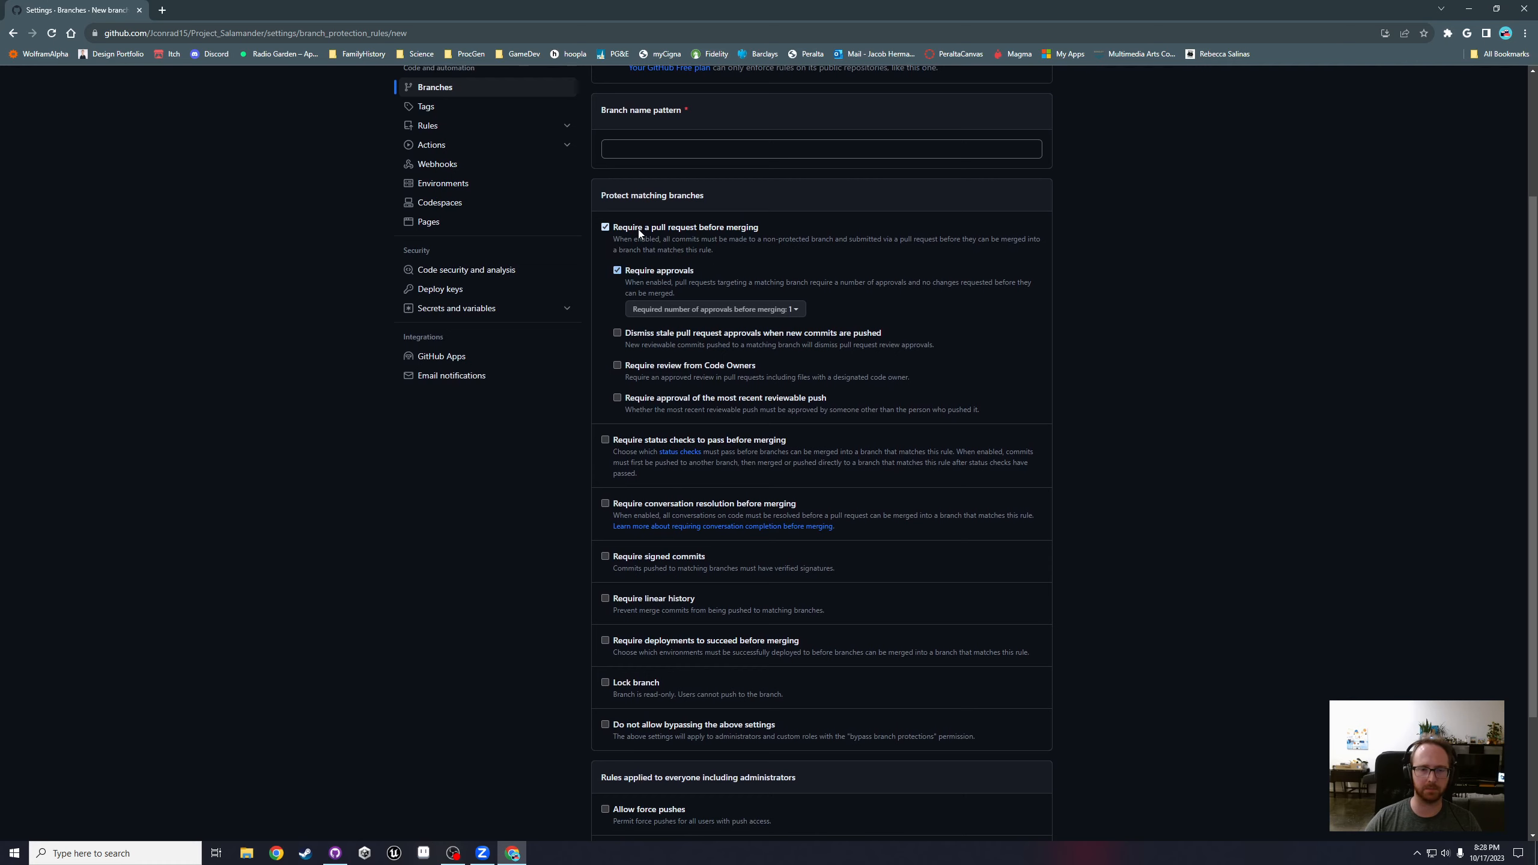
{"action": "scroll", "coordinate": [716, 232], "scroll_direction": "down", "scroll_amount": 1}
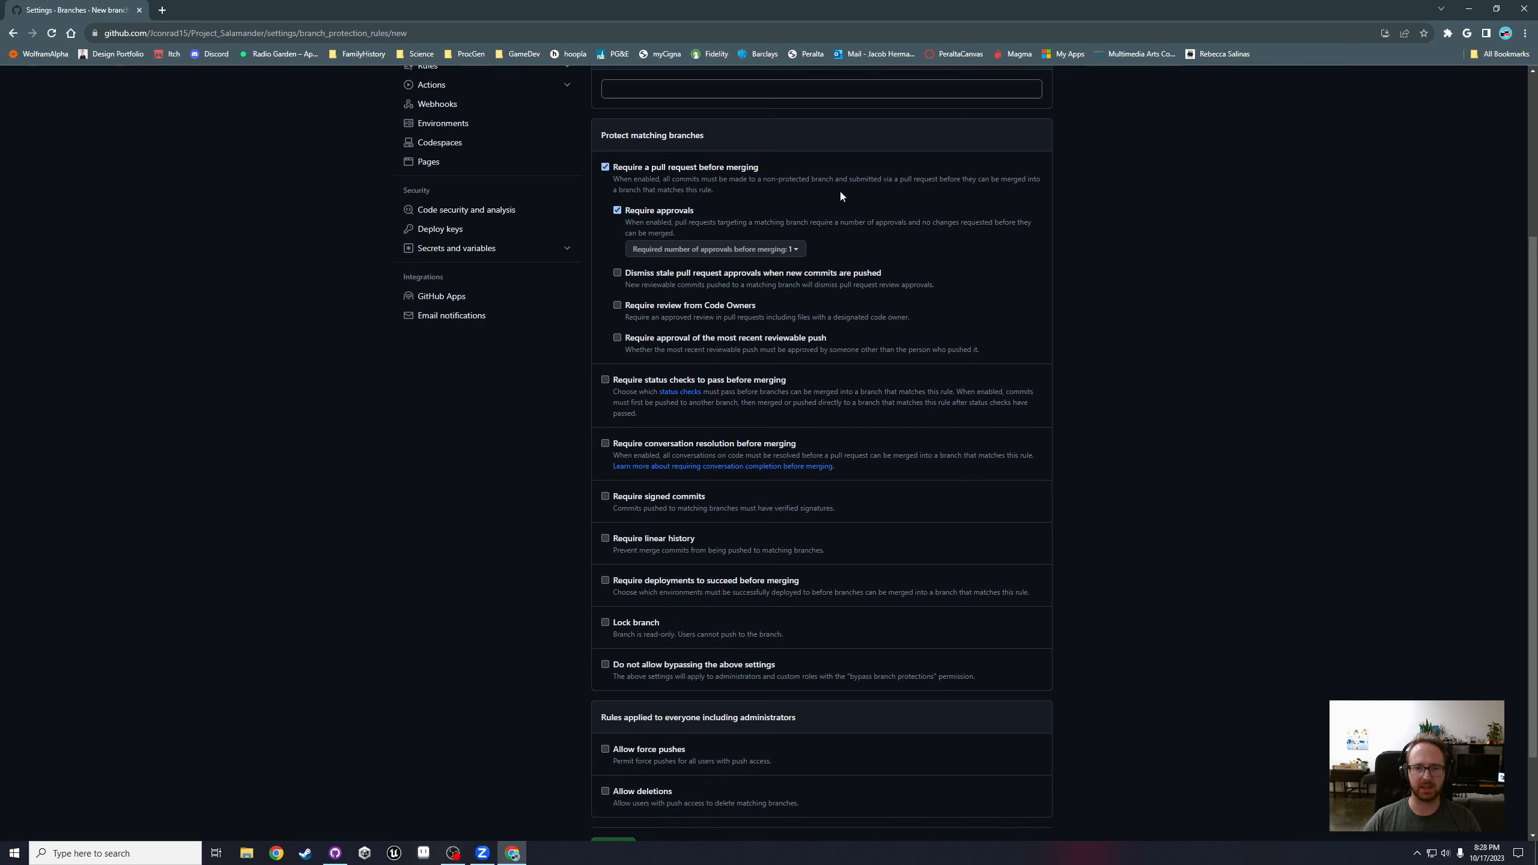
Step: Review the Require approvals description and the choices for required number of approvals, and turn Require approvals off
{"action": "key", "text": "ctrl+plus"}
{"action": "key", "text": "ctrl+plus"}
{"action": "key", "text": "ctrl+plus"}
{"action": "key", "text": "ctrl+plus"}
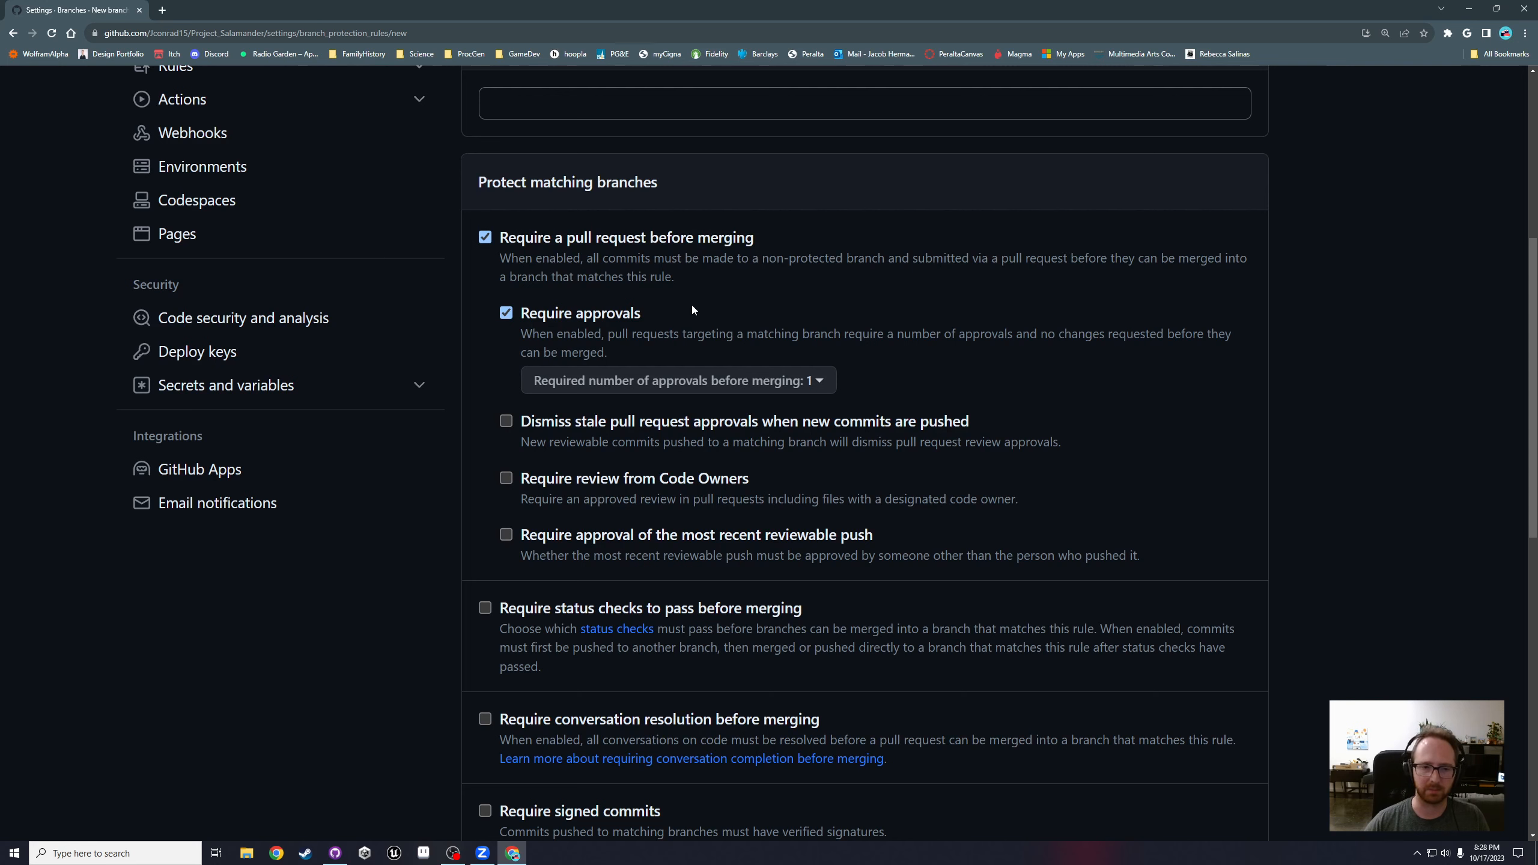
{"action": "left_click", "coordinate": [505, 312]}
{"action": "left_click", "coordinate": [506, 313]}
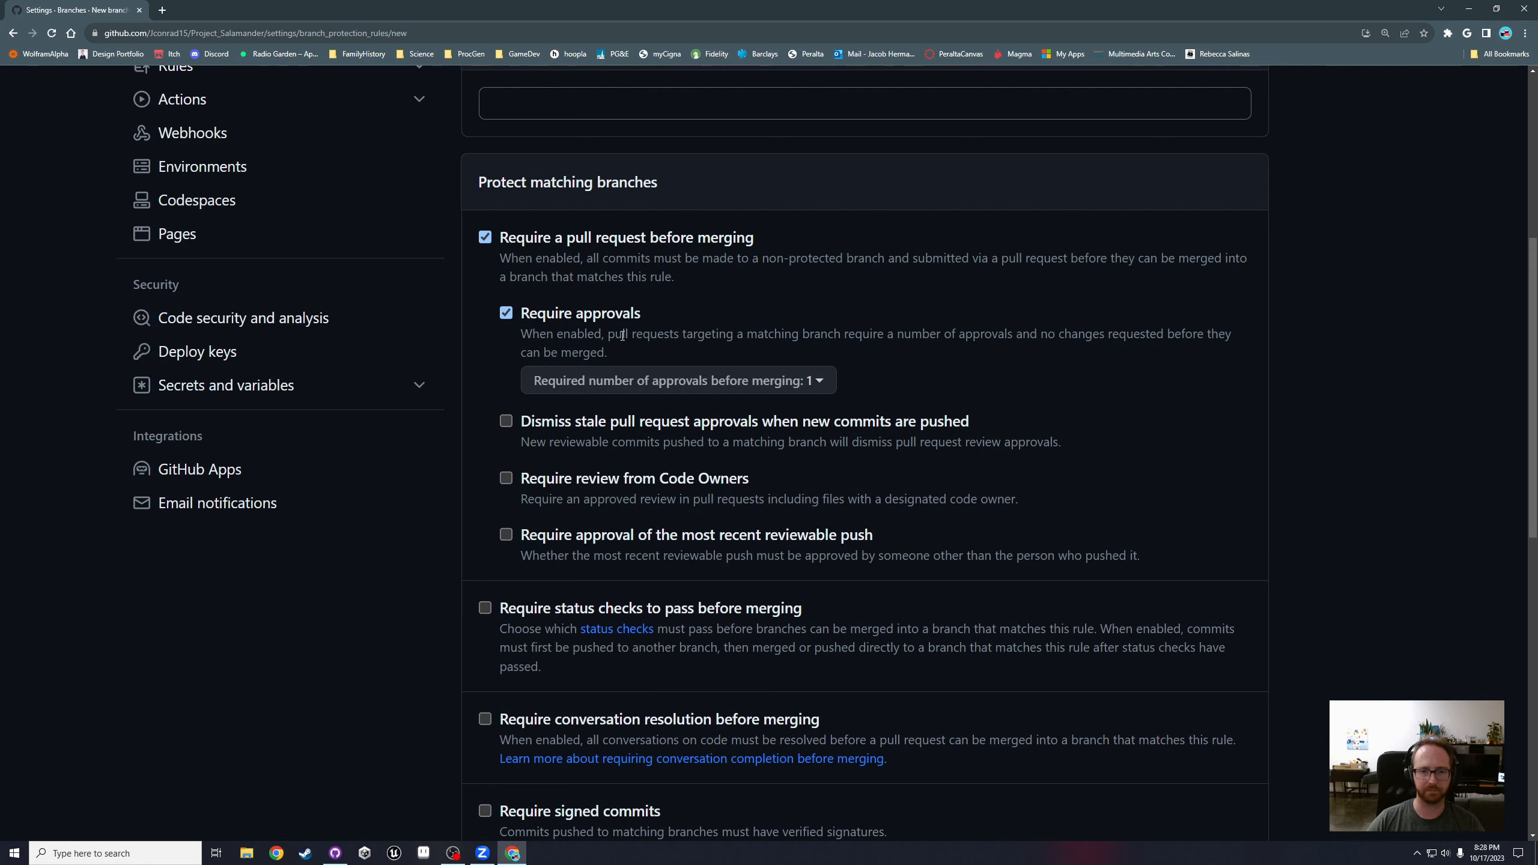
{"action": "left_click_drag", "start_coordinate": [615, 335], "coordinate": [736, 335]}
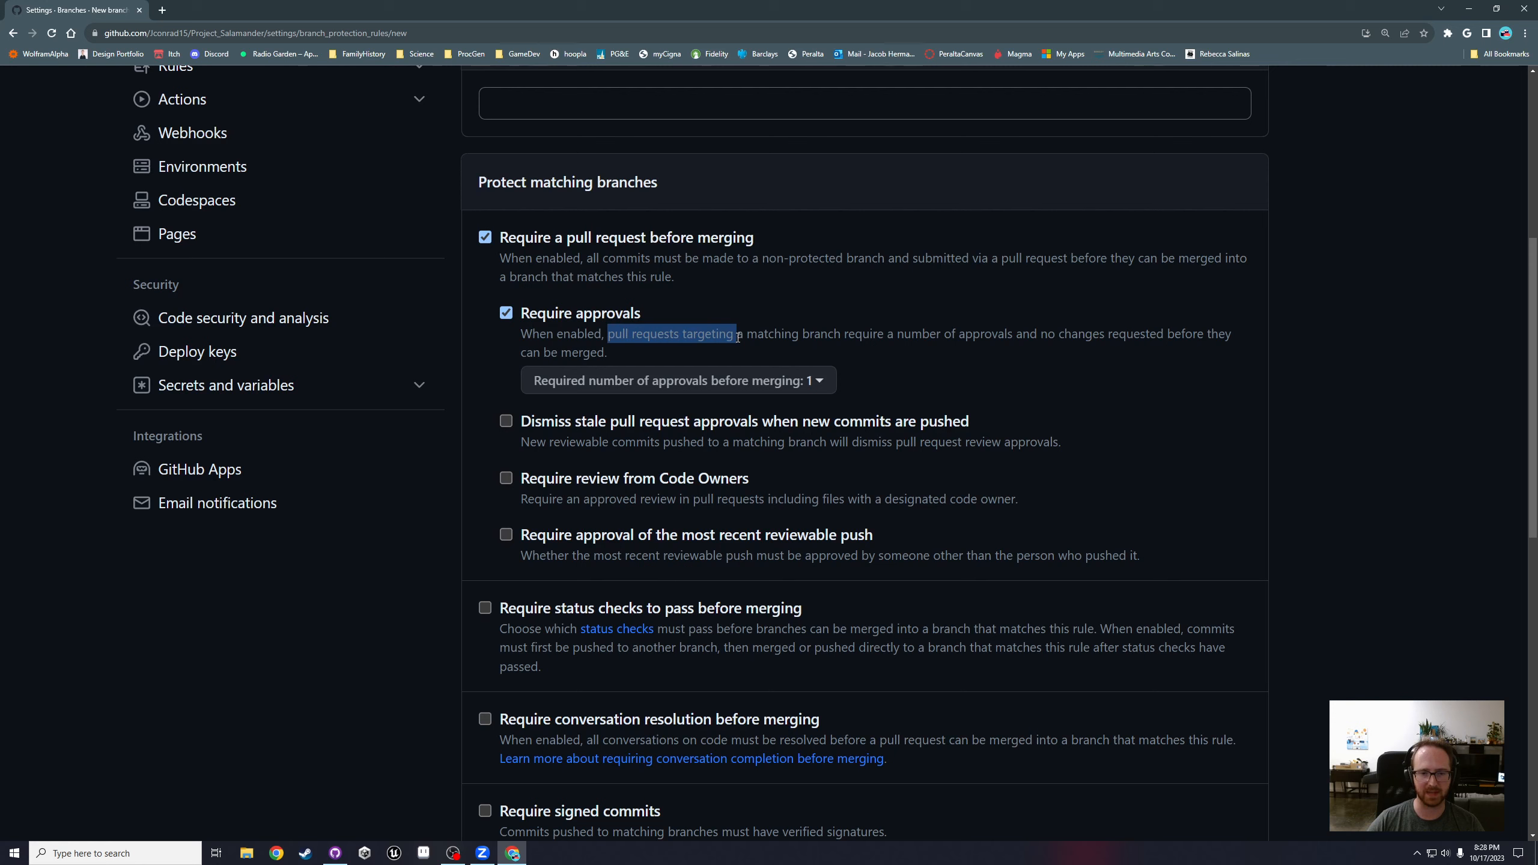
{"action": "left_click_drag", "start_coordinate": [857, 336], "coordinate": [1017, 338]}
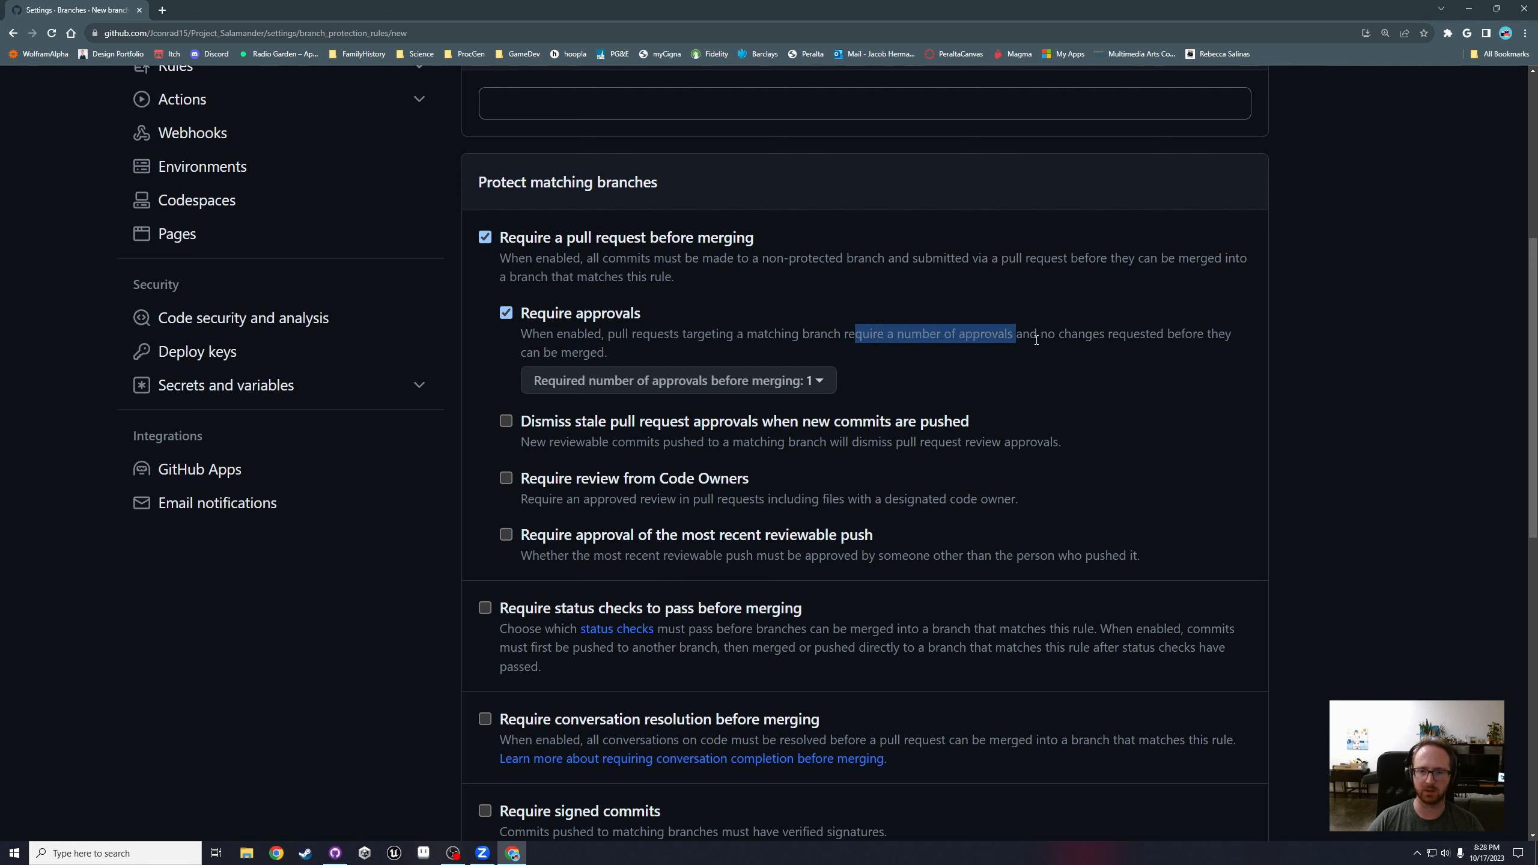
{"action": "left_click", "coordinate": [1037, 340]}
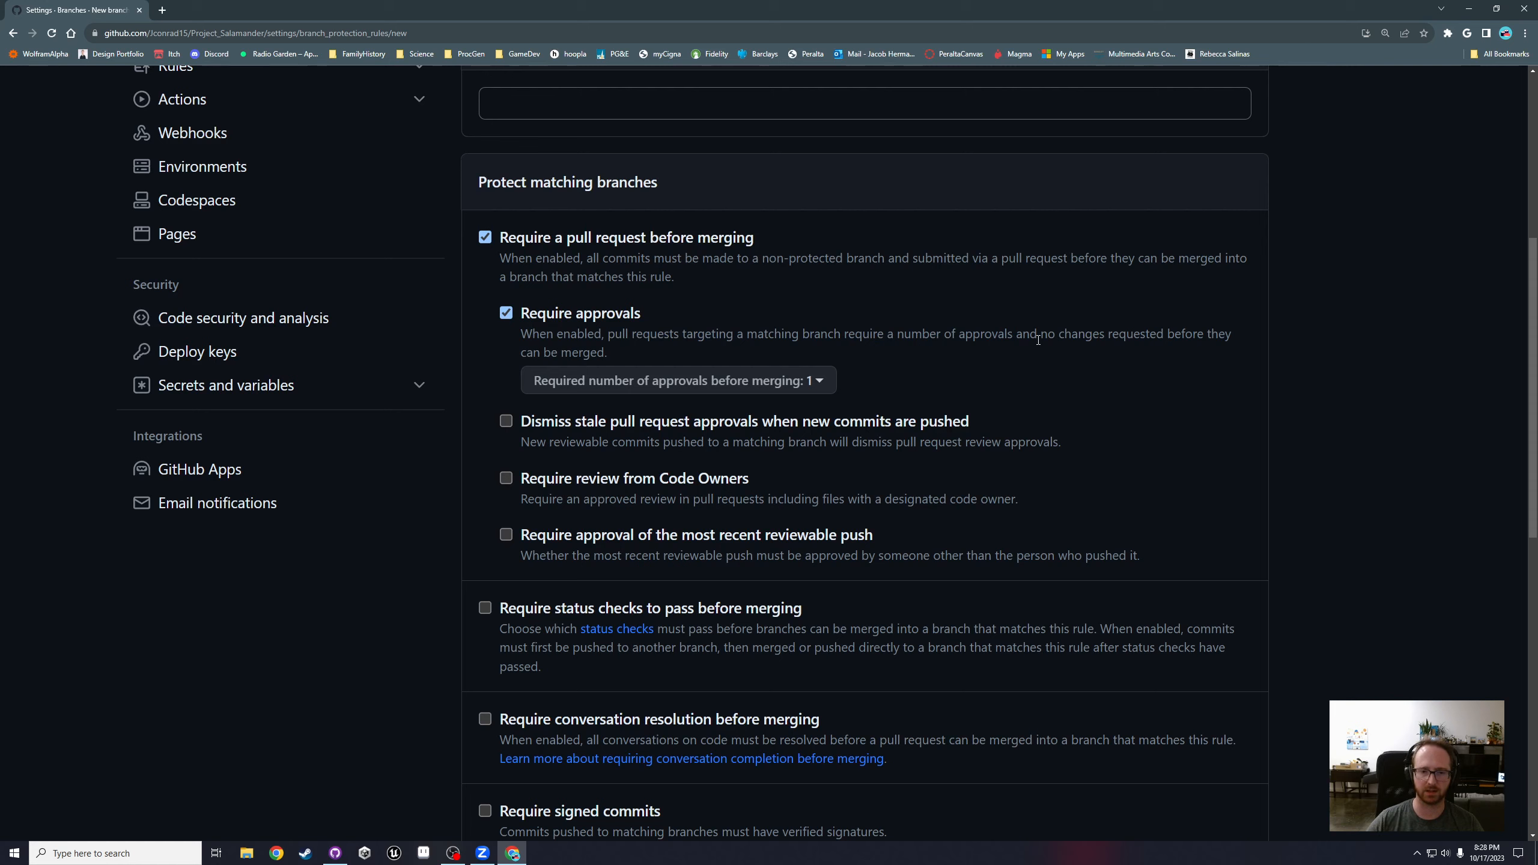
{"action": "left_click", "coordinate": [803, 376]}
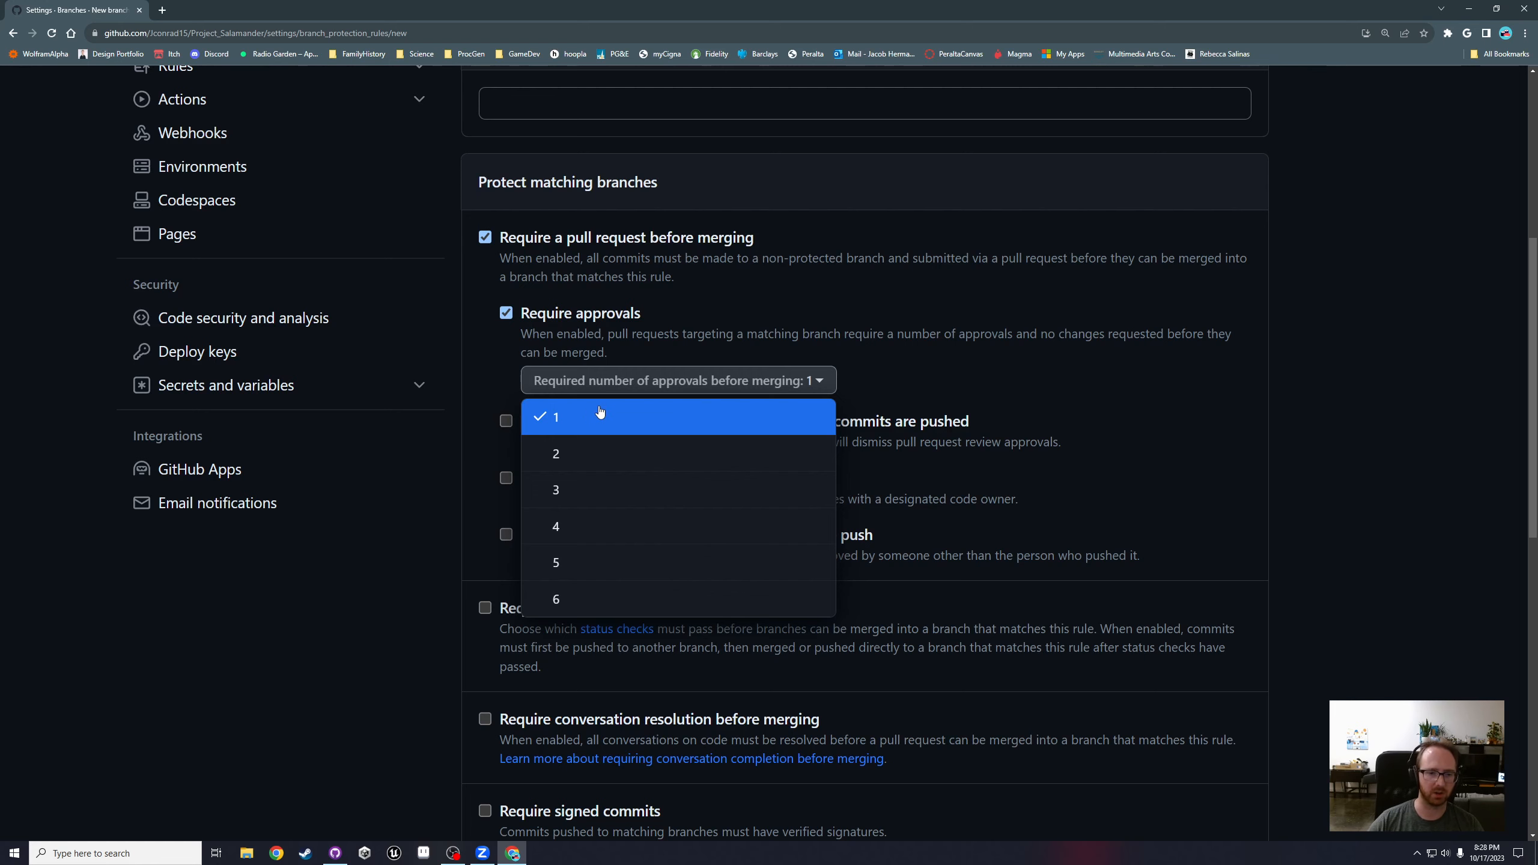
{"action": "left_click", "coordinate": [690, 340]}
{"action": "left_click", "coordinate": [512, 314]}
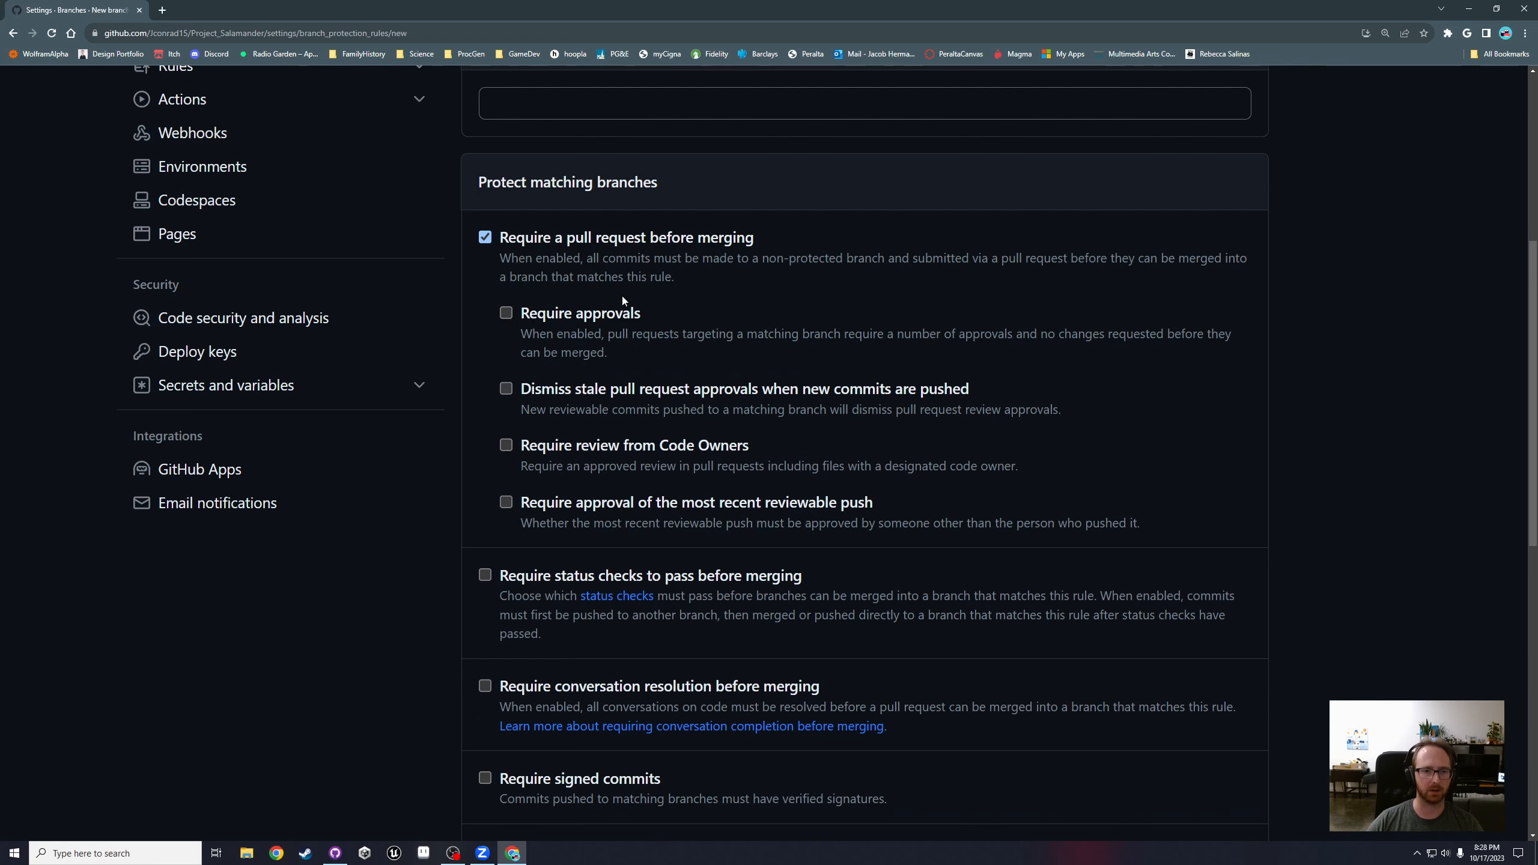
Step: Try to create the branch protection rule with "Require pull" as the branch name pattern
{"action": "key", "text": "ctrl+0"}
{"action": "scroll", "coordinate": [1027, 398], "scroll_direction": "up", "scroll_amount": 1}
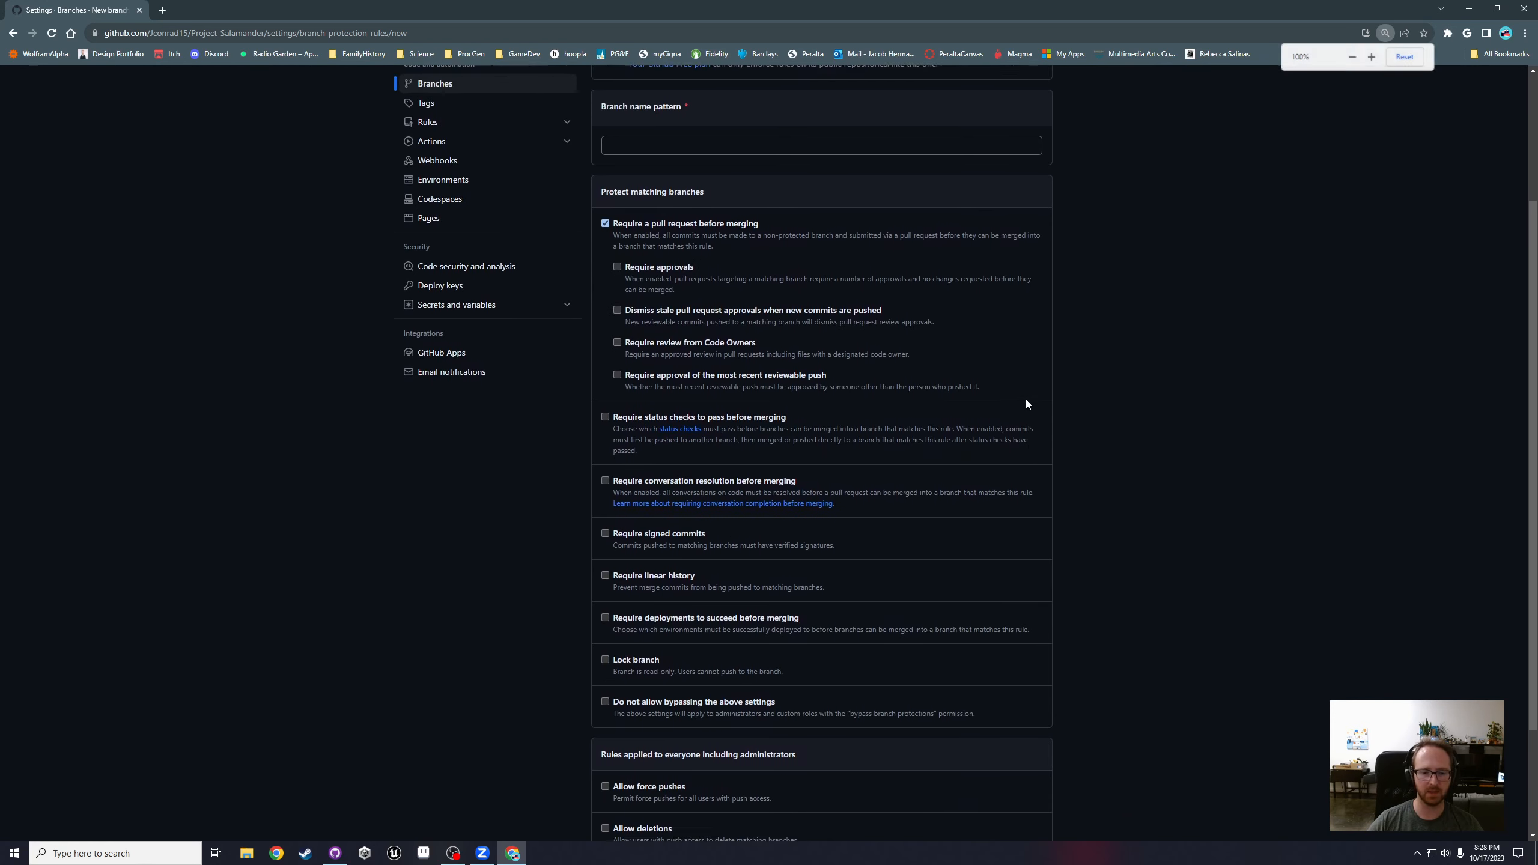
{"action": "scroll", "coordinate": [1026, 400], "scroll_direction": "down", "scroll_amount": 3}
{"action": "scroll", "coordinate": [742, 600], "scroll_direction": "up", "scroll_amount": 6}
{"action": "left_click", "coordinate": [629, 329]}
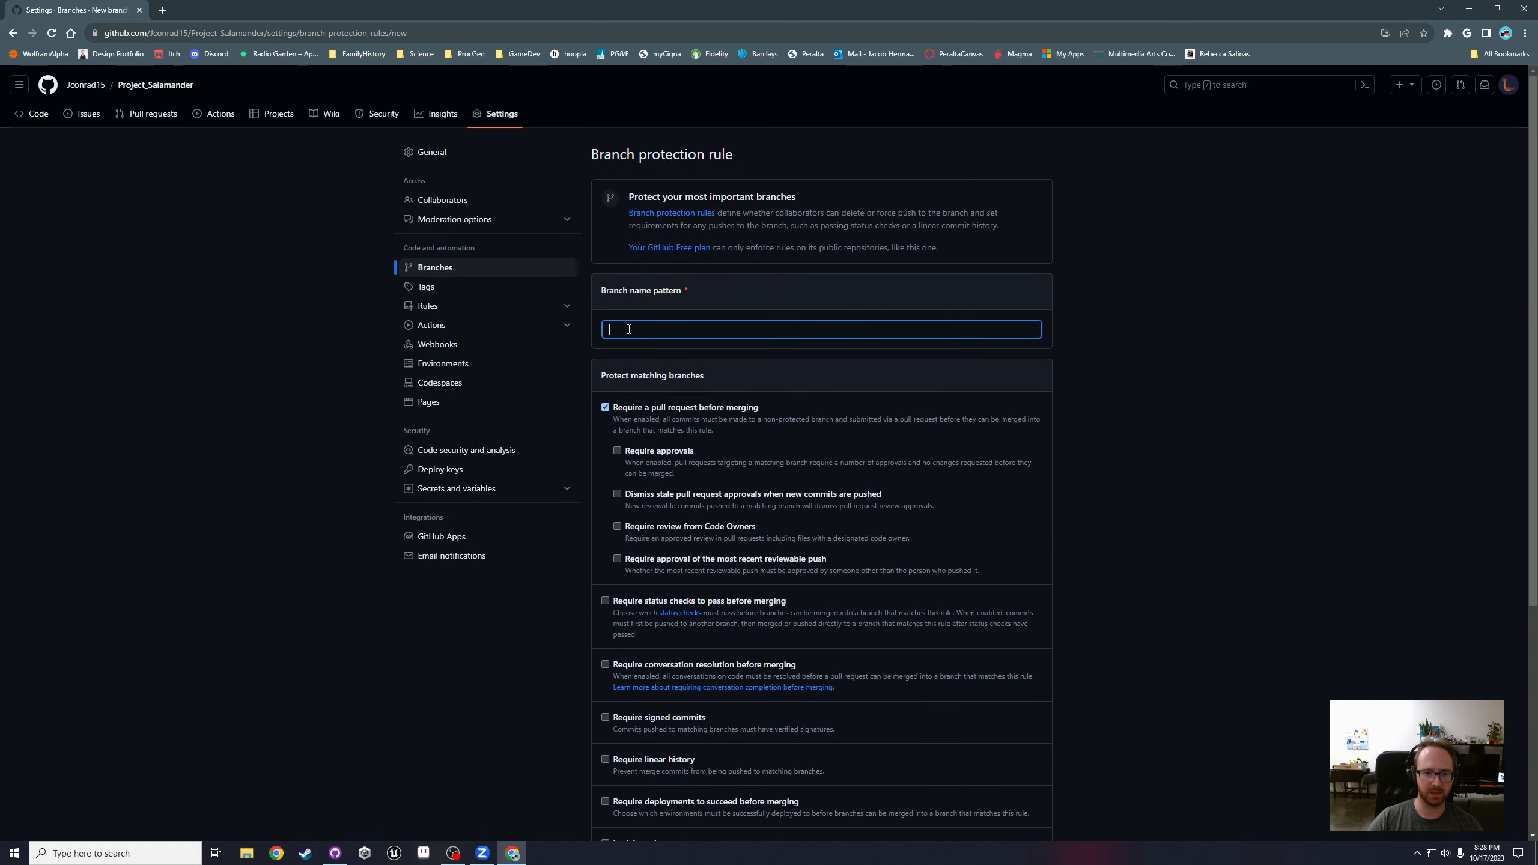
{"action": "type", "text": "Require "}
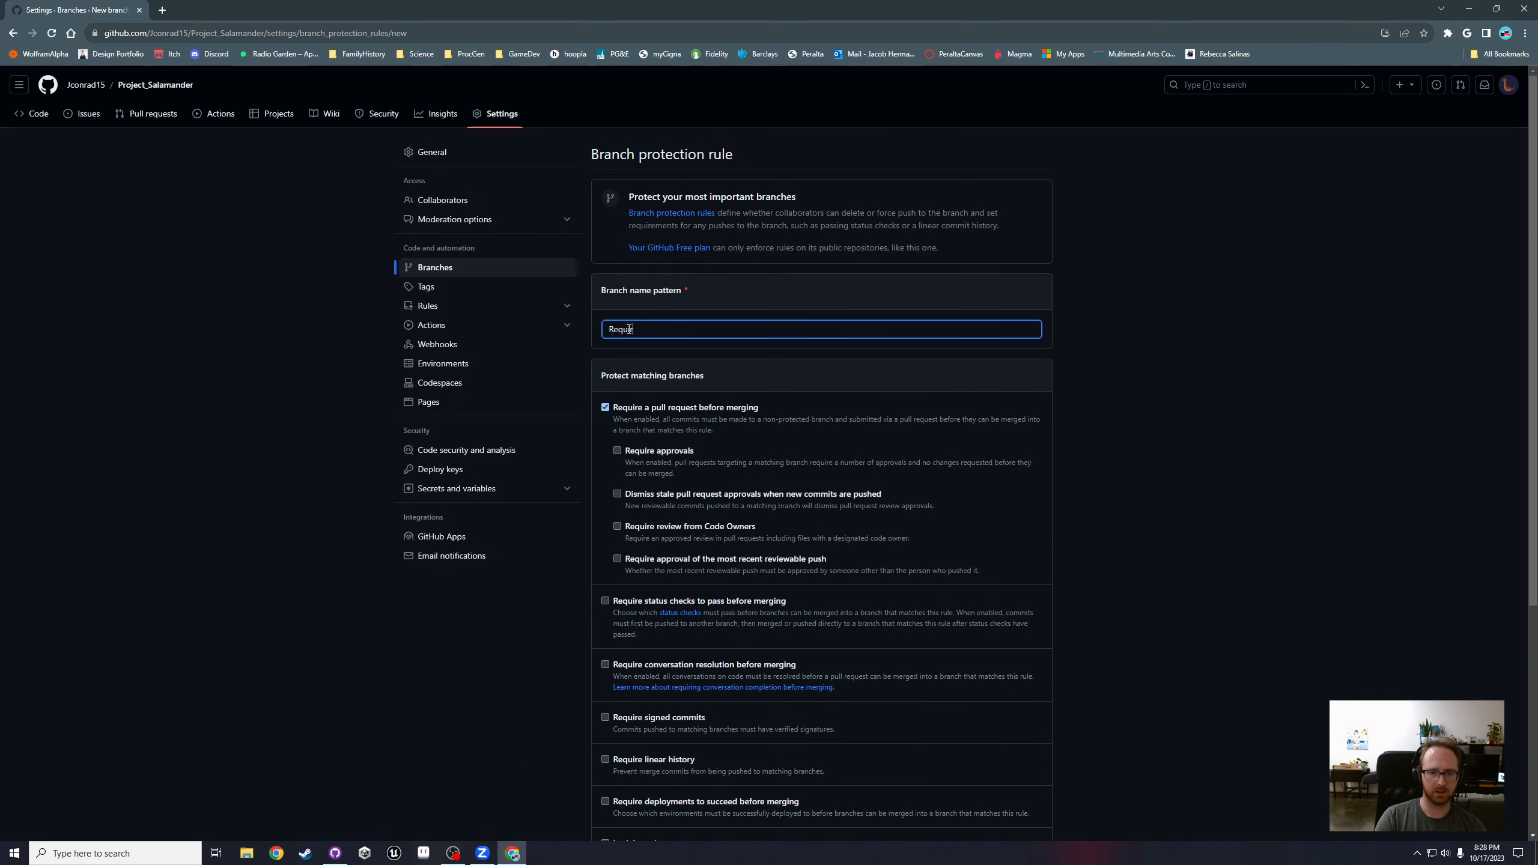
{"action": "type", "text": "pull"}
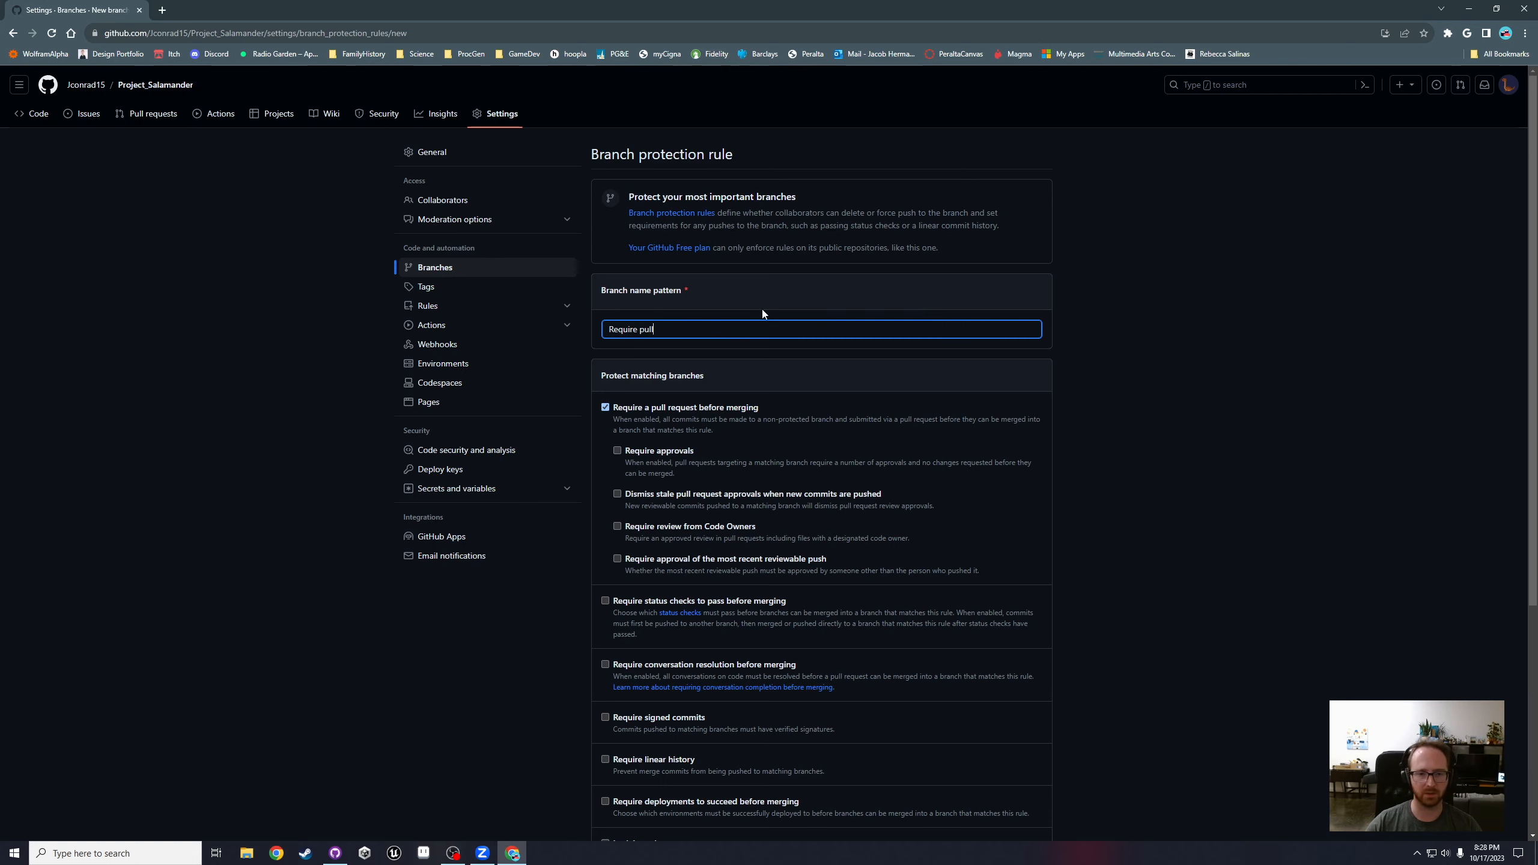
{"action": "scroll", "coordinate": [762, 309], "scroll_direction": "down", "scroll_amount": 1}
{"action": "scroll", "coordinate": [714, 338], "scroll_direction": "down", "scroll_amount": 2}
{"action": "left_click", "coordinate": [612, 827]}
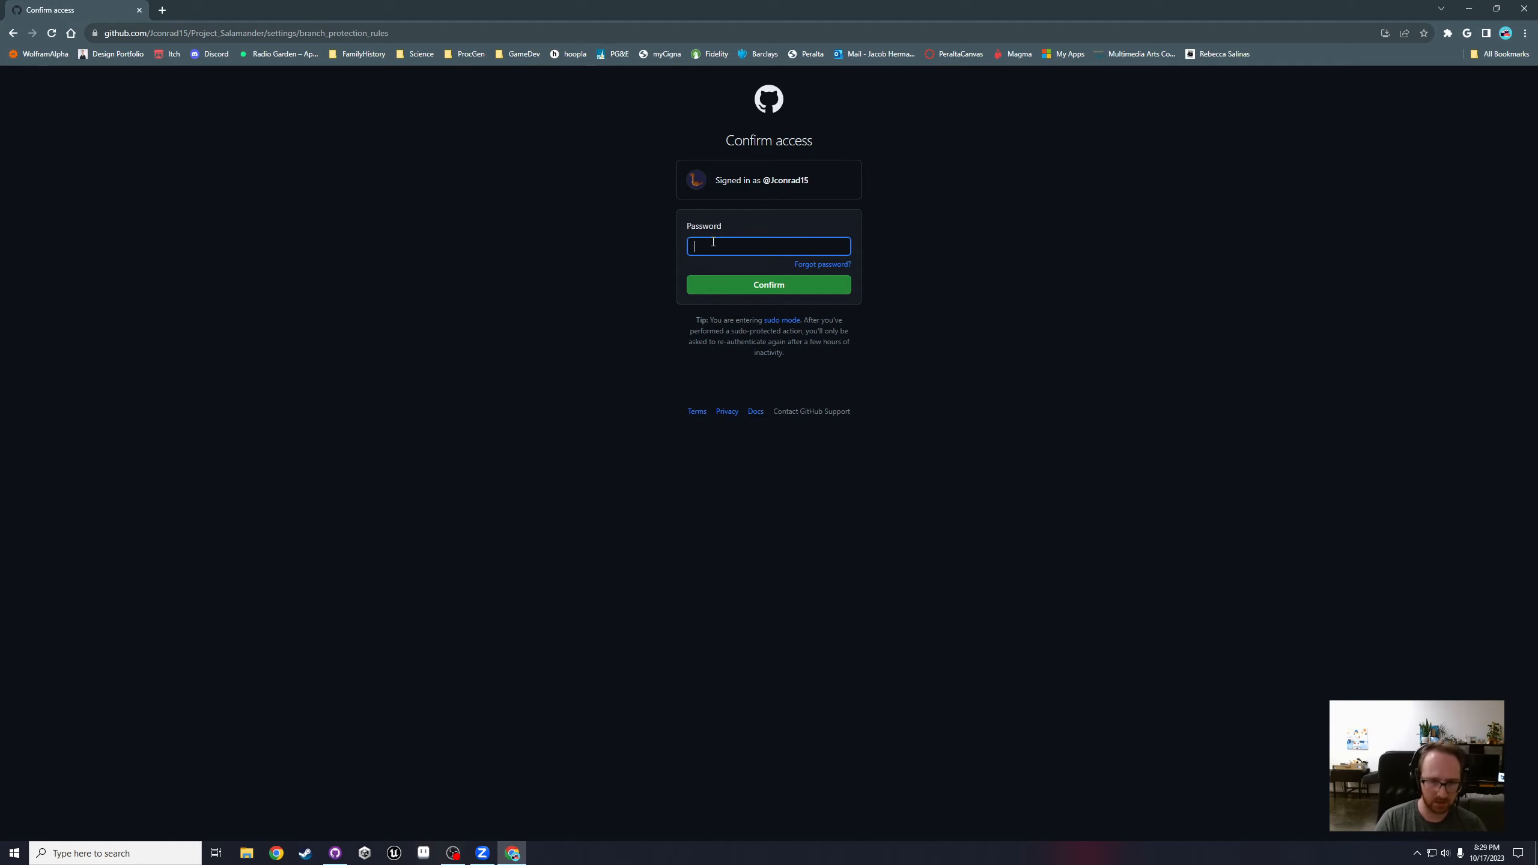
Step: Enter the account password and confirm access to the protected GitHub settings
{"action": "type", "text": "••••••"}
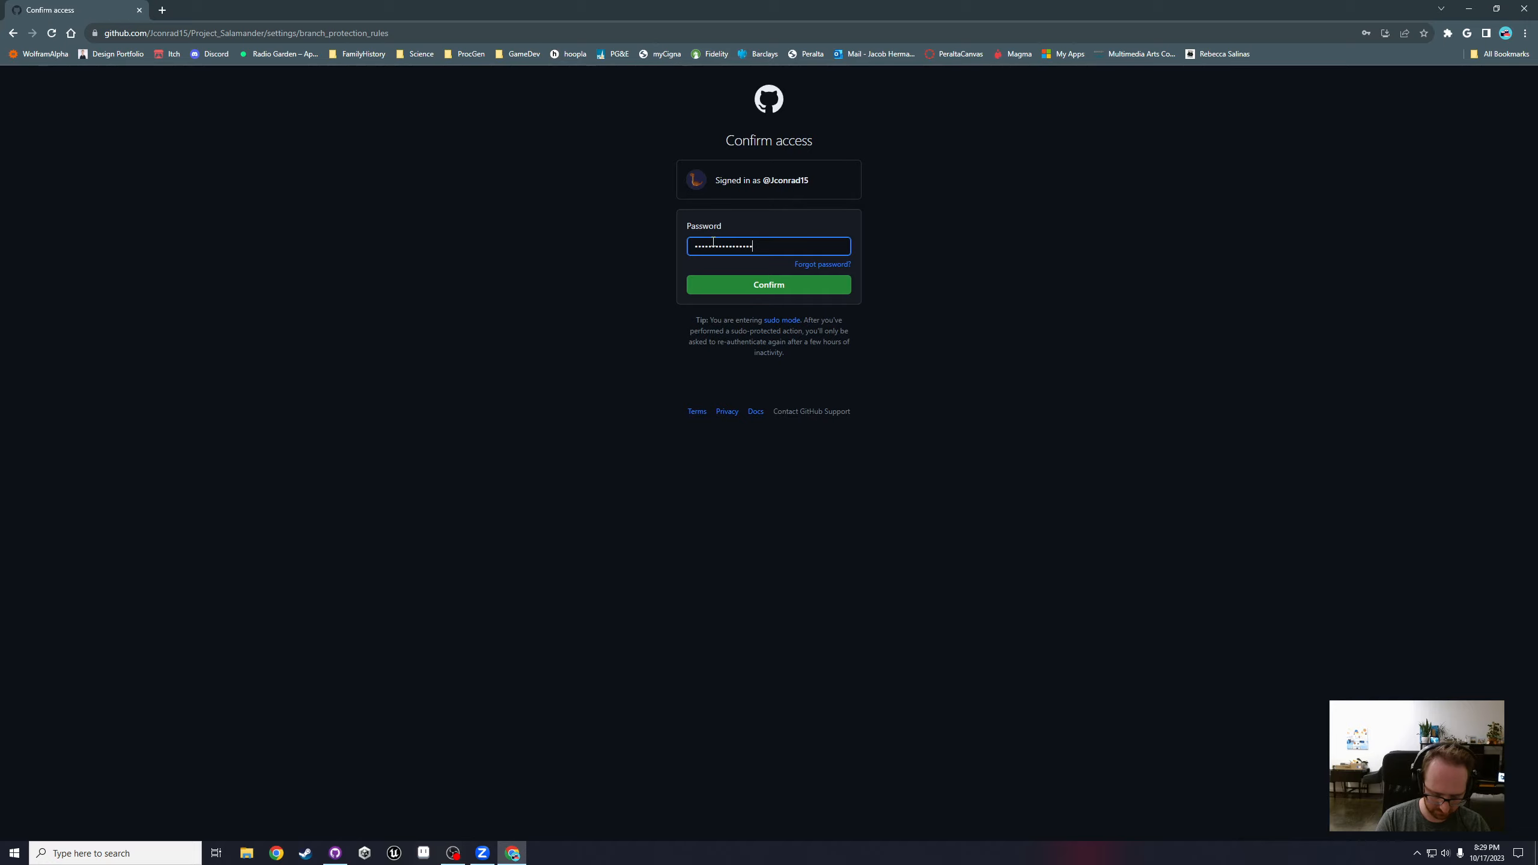
{"action": "key", "text": "Return"}
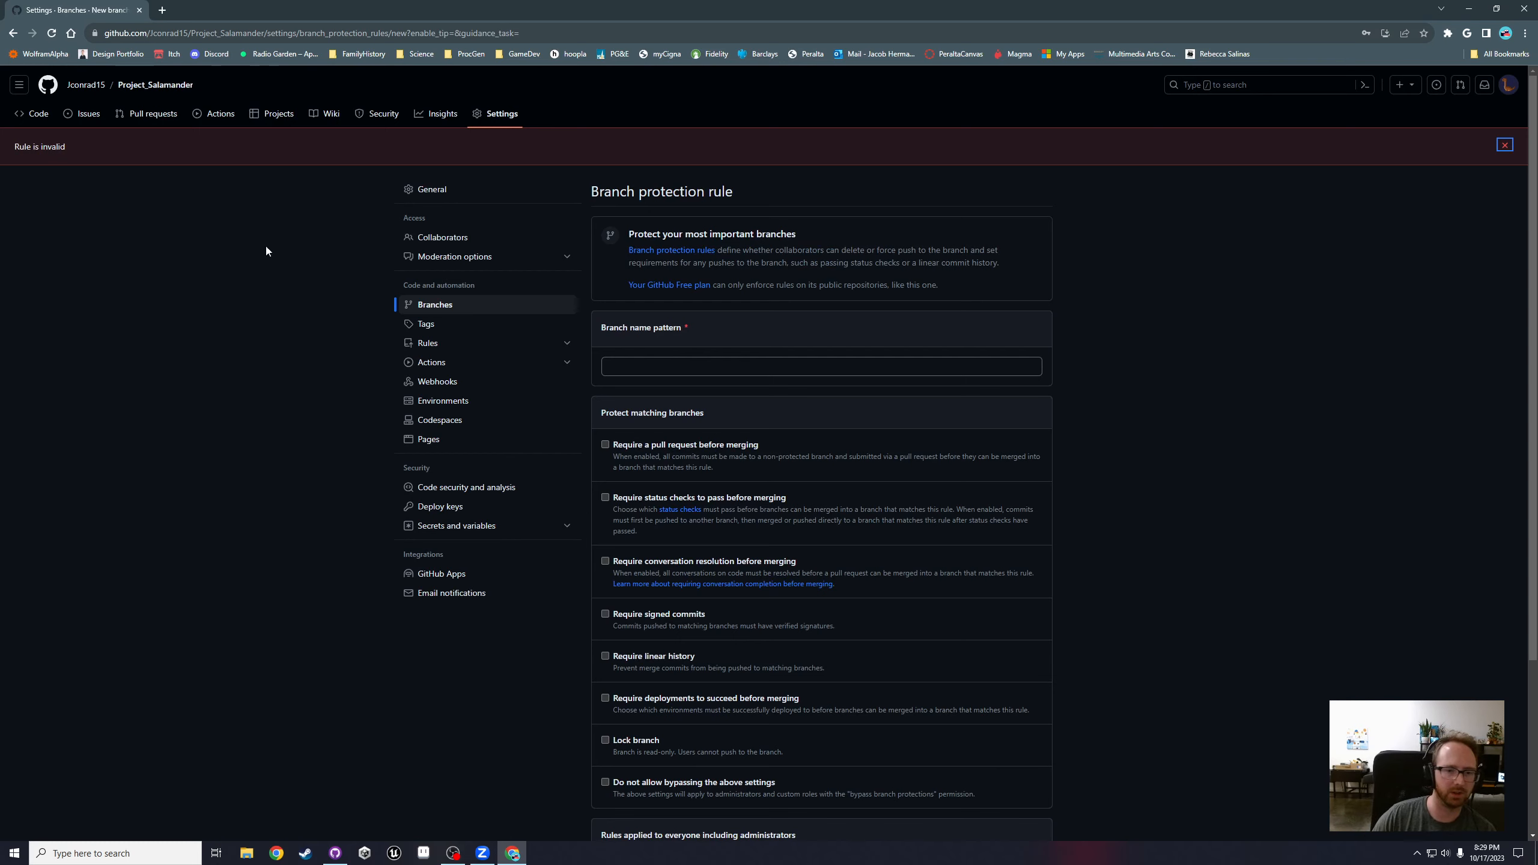
Step: Set the branch name pattern to "RequirePull" and require a pull request before merging, with Require approvals turned off
{"action": "left_click", "coordinate": [702, 368]}
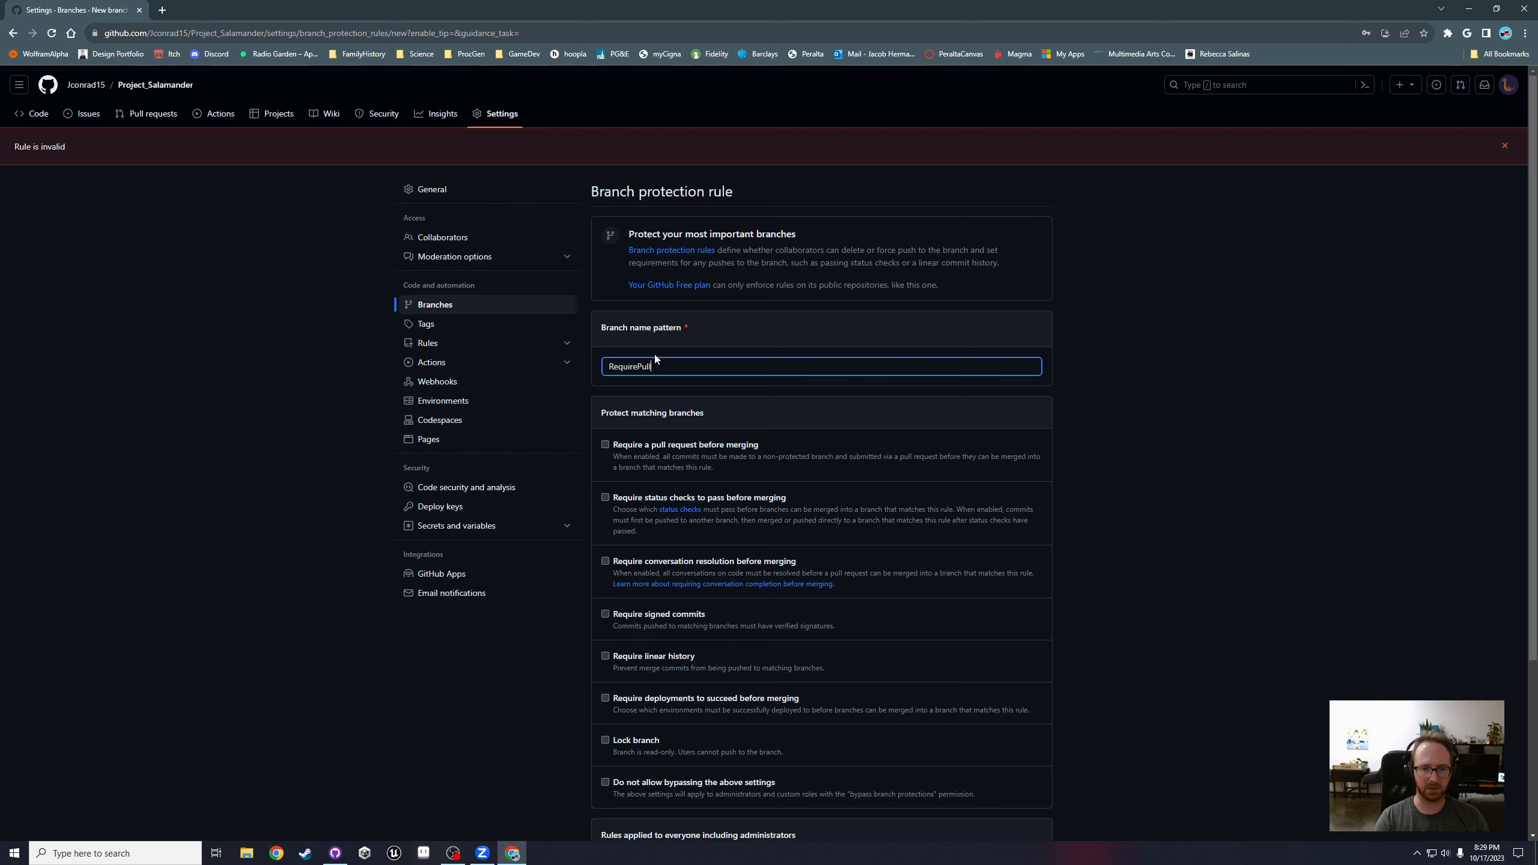
{"action": "left_click", "coordinate": [610, 445]}
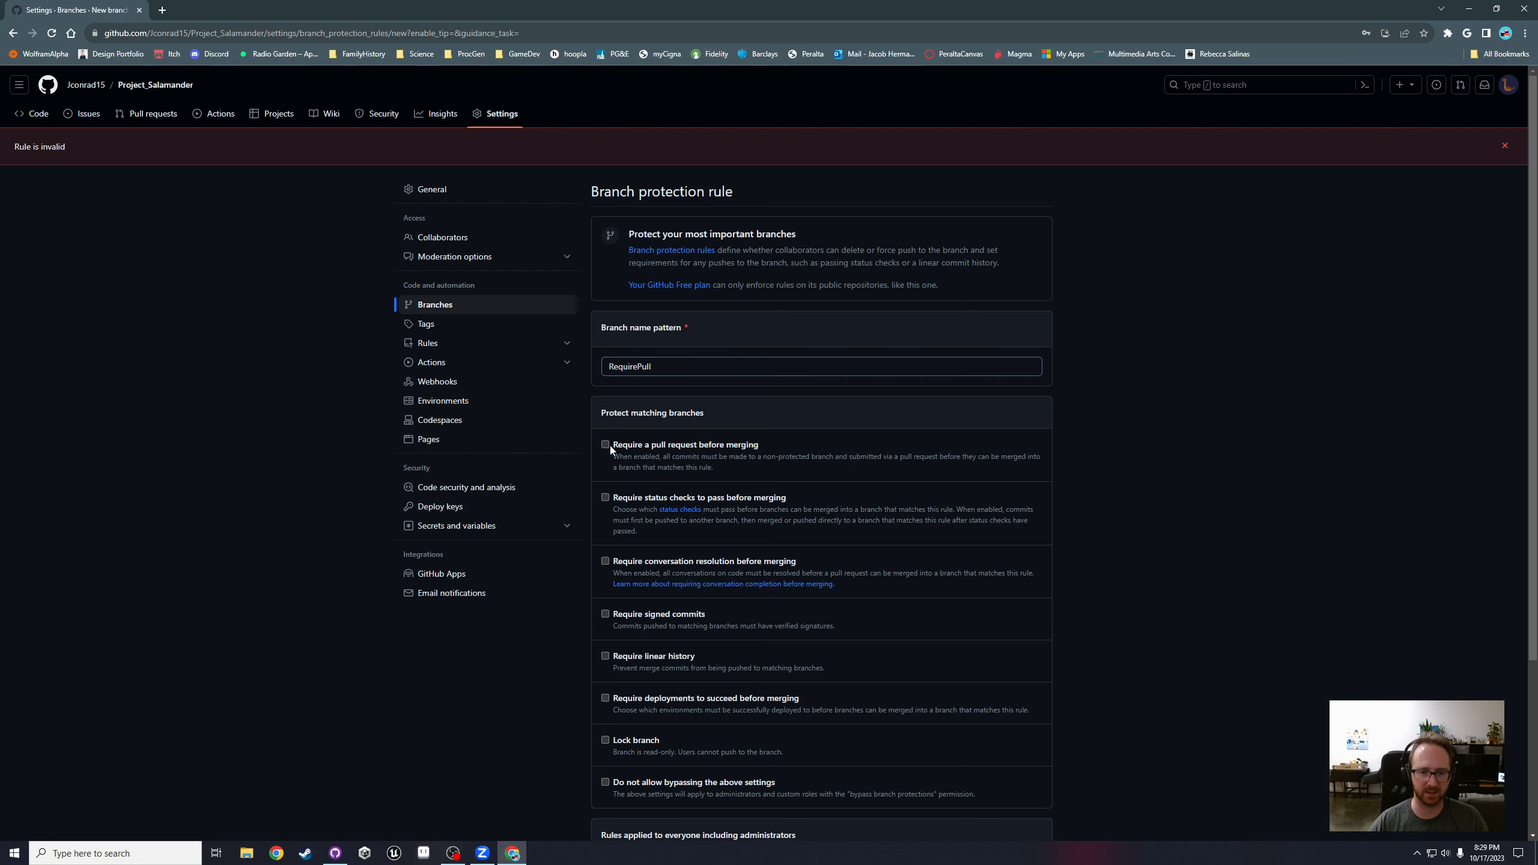
{"action": "left_click", "coordinate": [605, 445]}
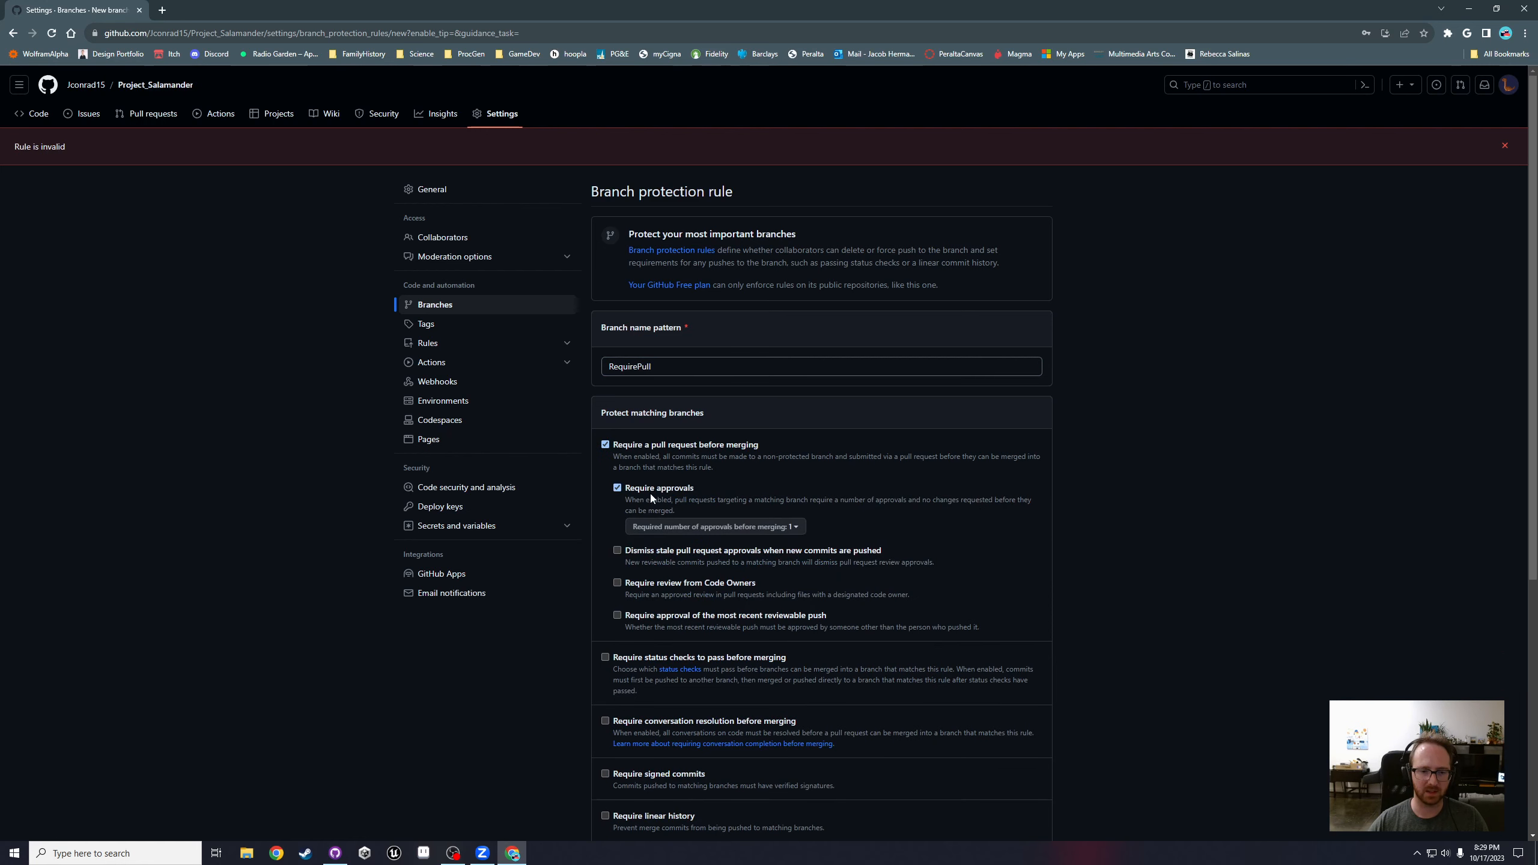
{"action": "left_click", "coordinate": [617, 488]}
{"action": "double_click", "coordinate": [640, 363]}
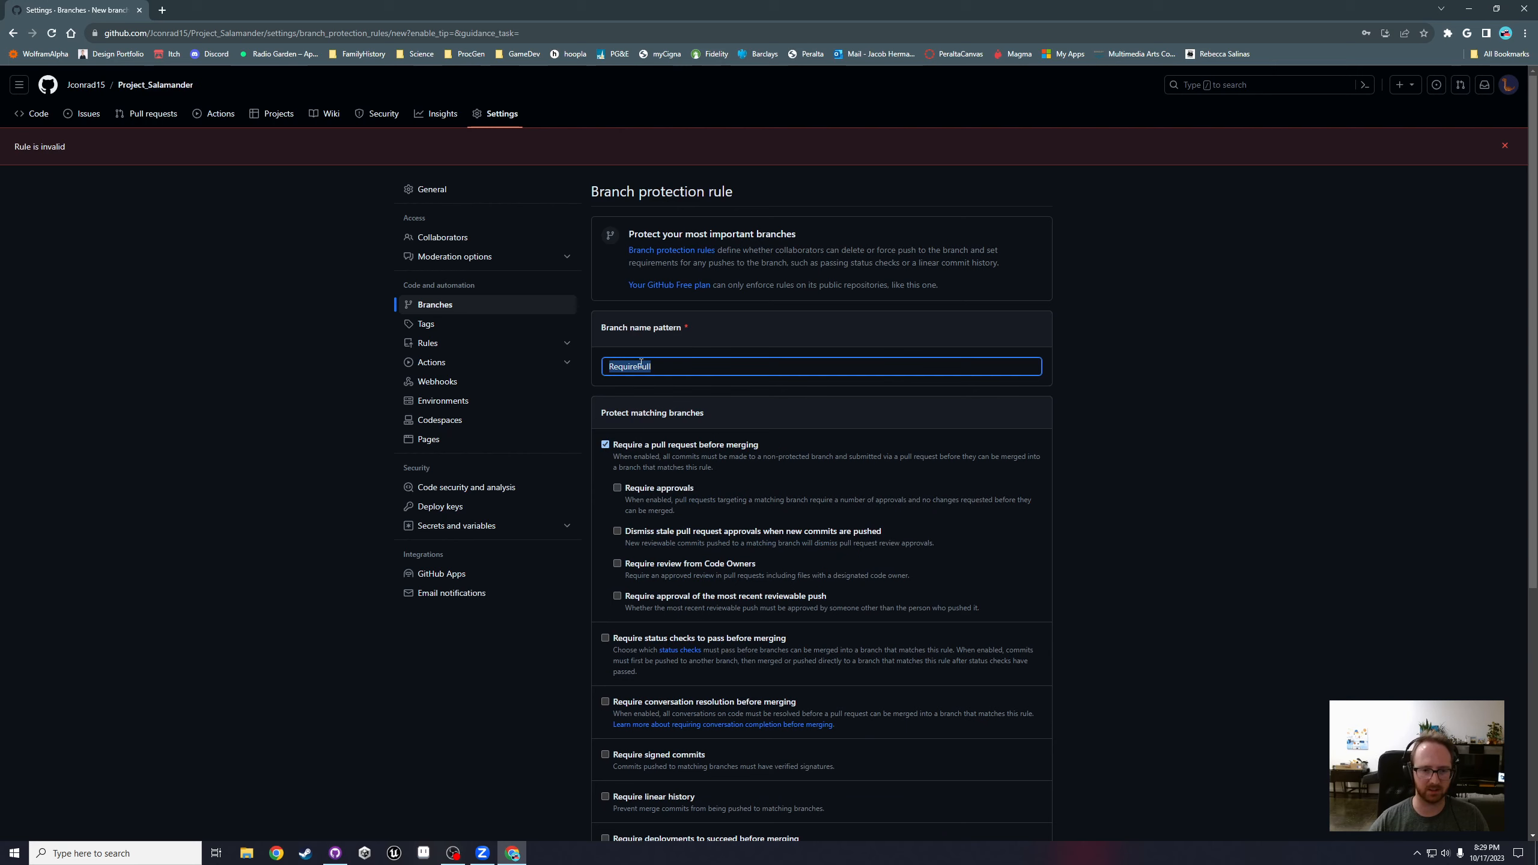
{"action": "left_click", "coordinate": [1087, 362]}
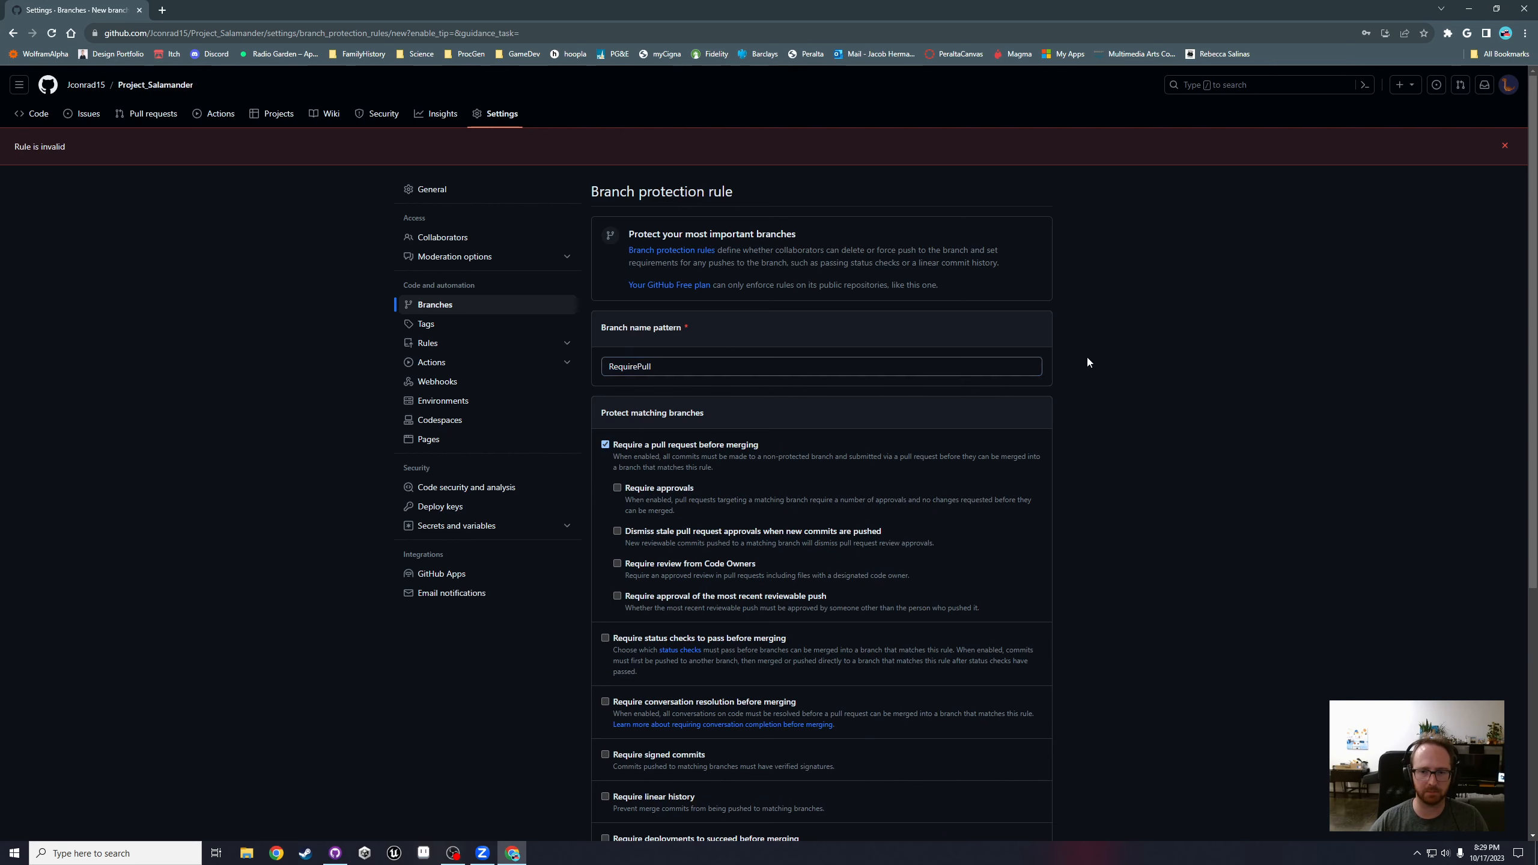
Step: Create the branch protection rule with the configured name pattern and settings
{"action": "scroll", "coordinate": [1086, 345], "scroll_direction": "down", "scroll_amount": 1}
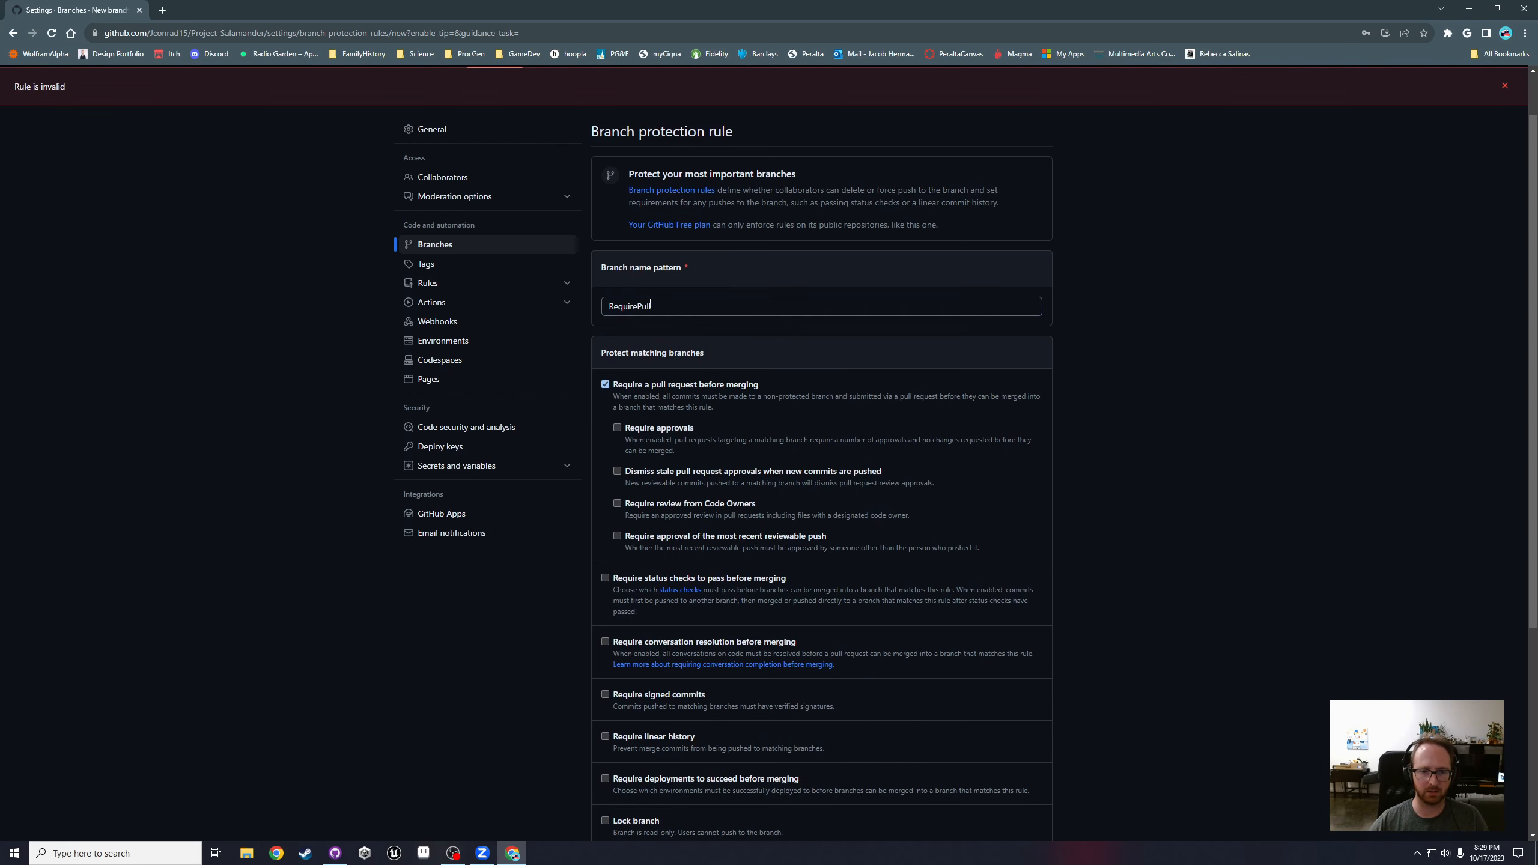
{"action": "left_click", "coordinate": [650, 304]}
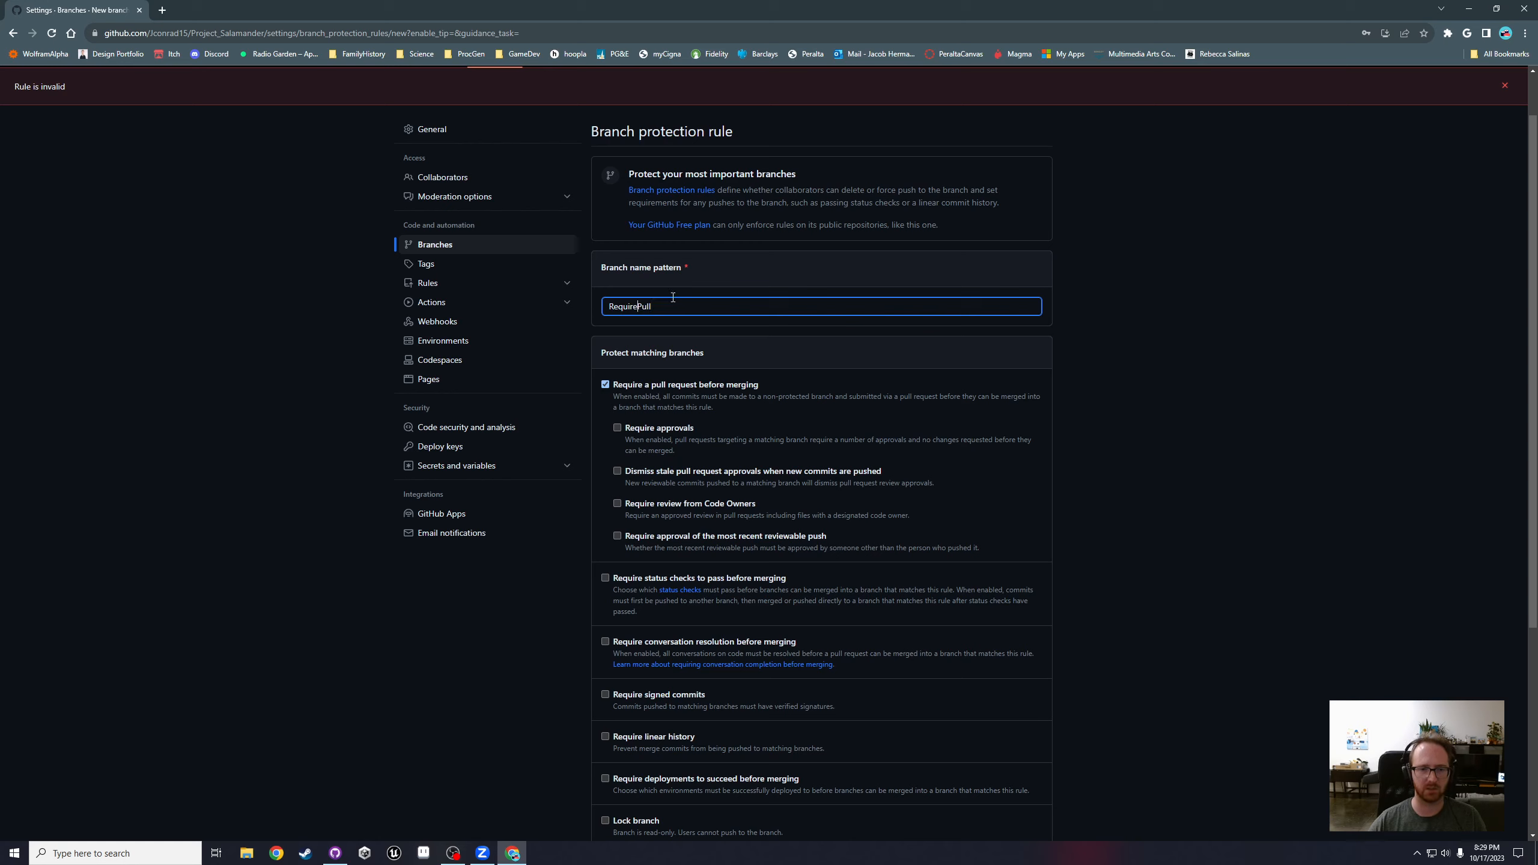
{"action": "double_click", "coordinate": [644, 303]}
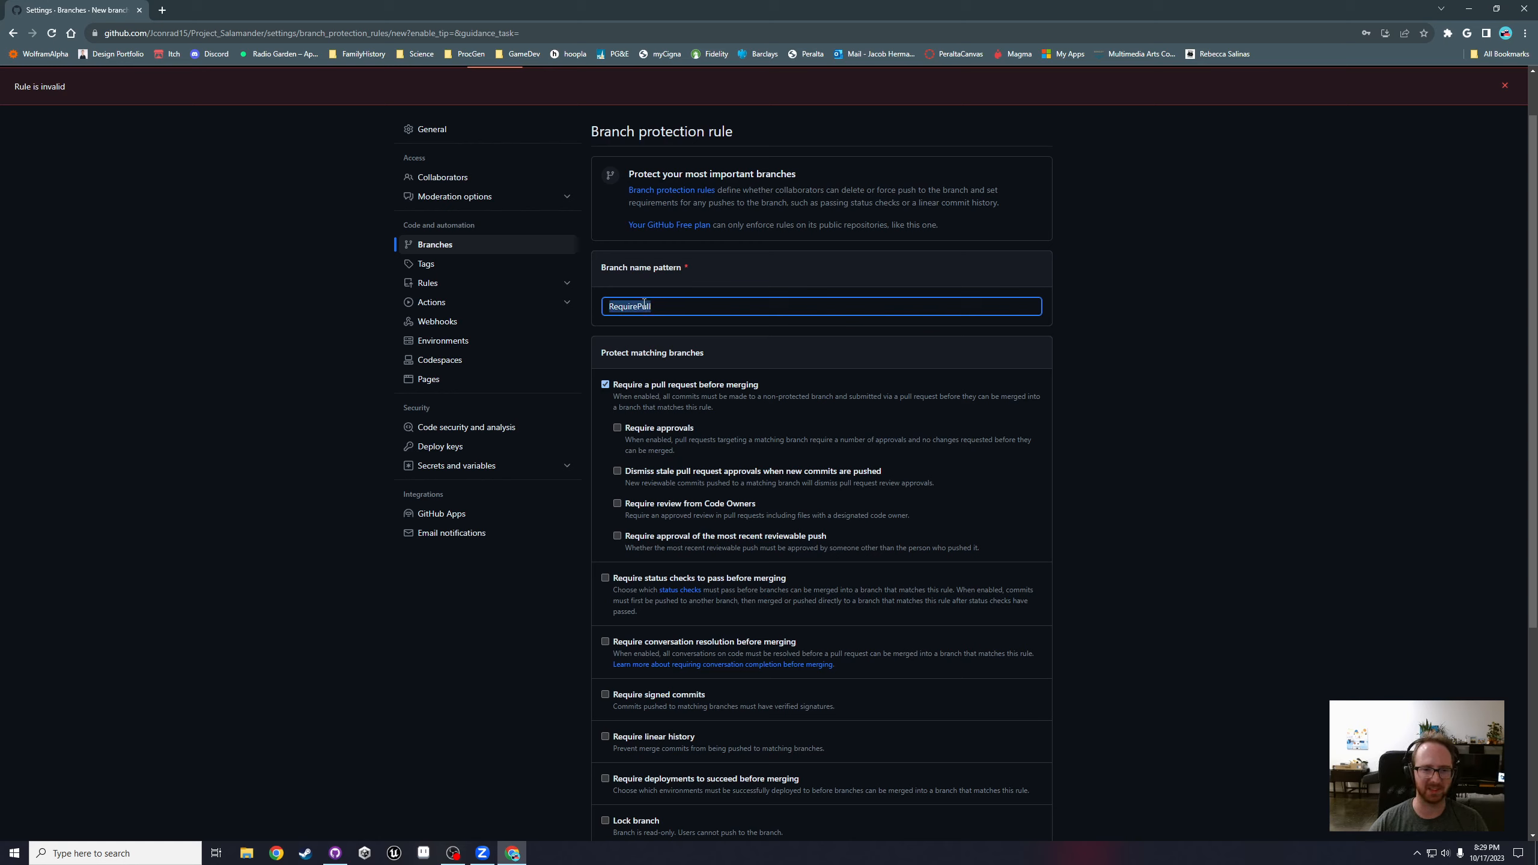
{"action": "left_click", "coordinate": [651, 305]}
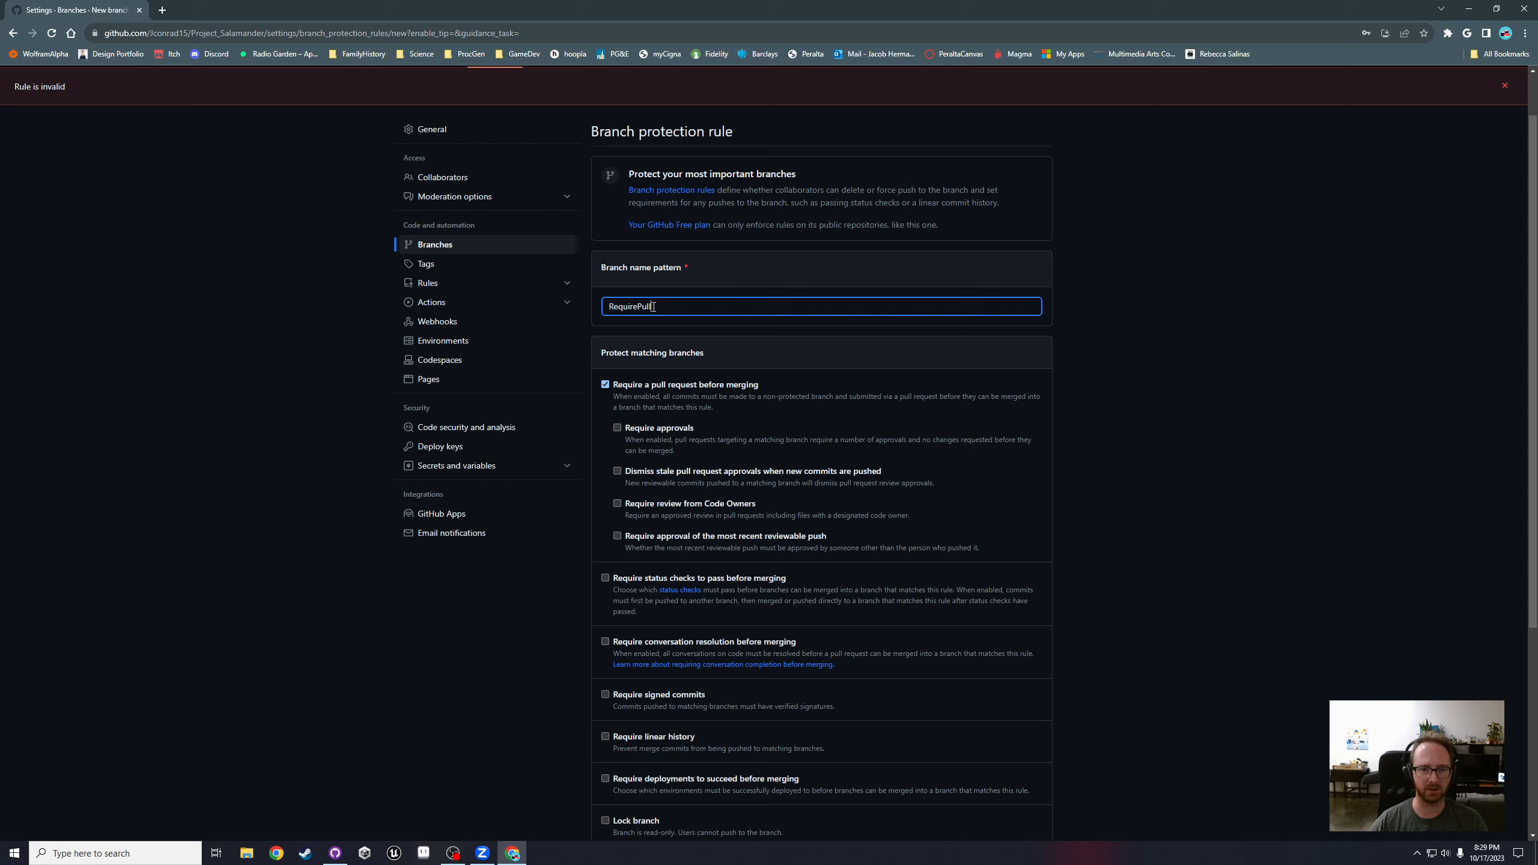
{"action": "left_click", "coordinate": [1052, 321]}
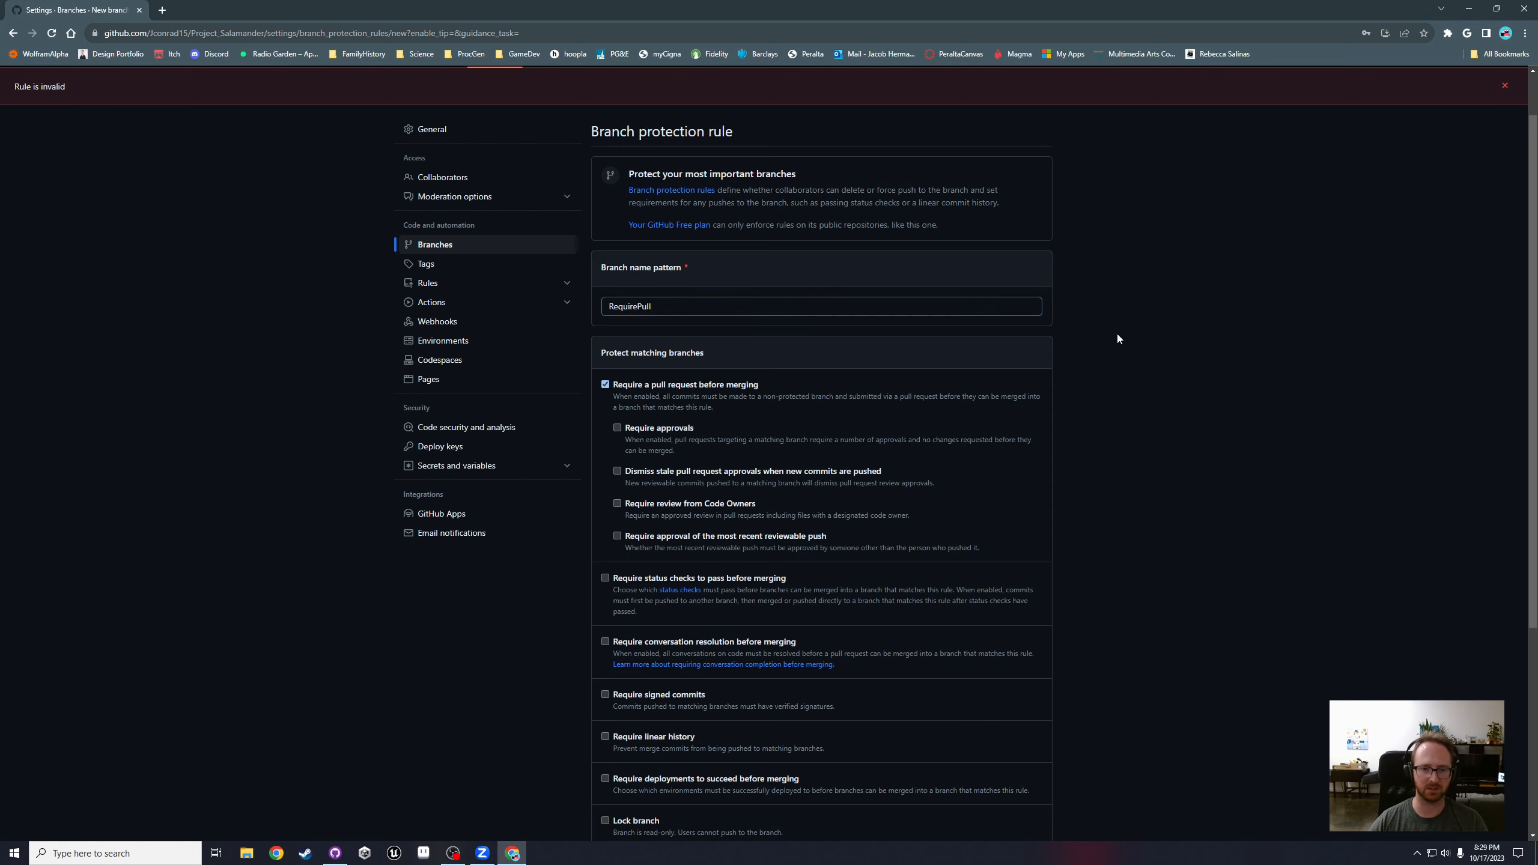
{"action": "scroll", "coordinate": [964, 367], "scroll_direction": "down", "scroll_amount": 5}
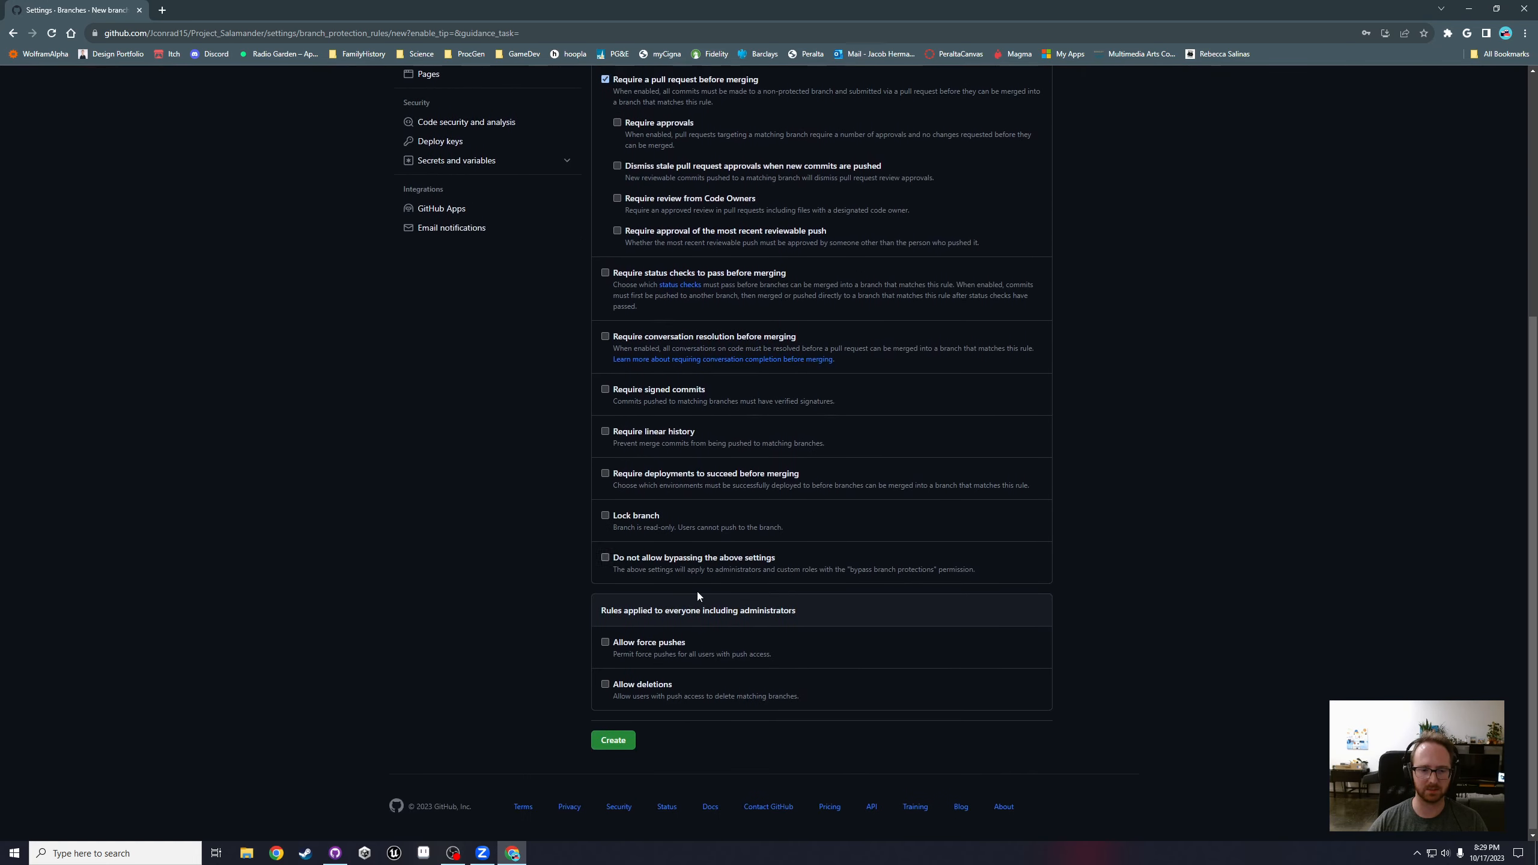
{"action": "left_click", "coordinate": [610, 740]}
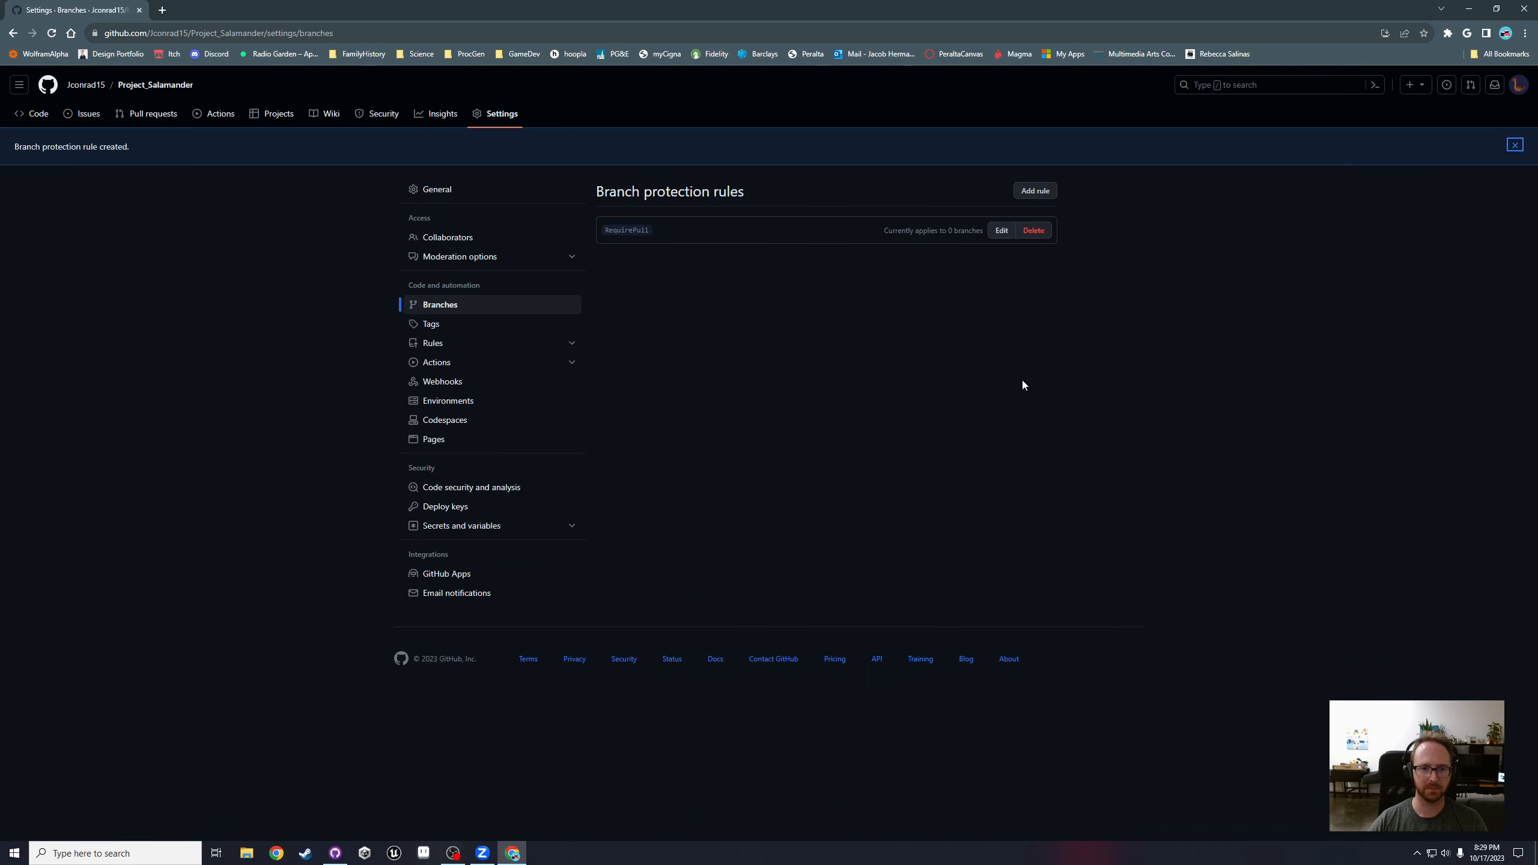
Step: Leave the repository's branch settings, close the browser, and fetch origin for Project_Salamander in GitHub Desktop
{"action": "left_click_drag", "start_coordinate": [623, 192], "coordinate": [769, 193]}
{"action": "left_click", "coordinate": [768, 193]}
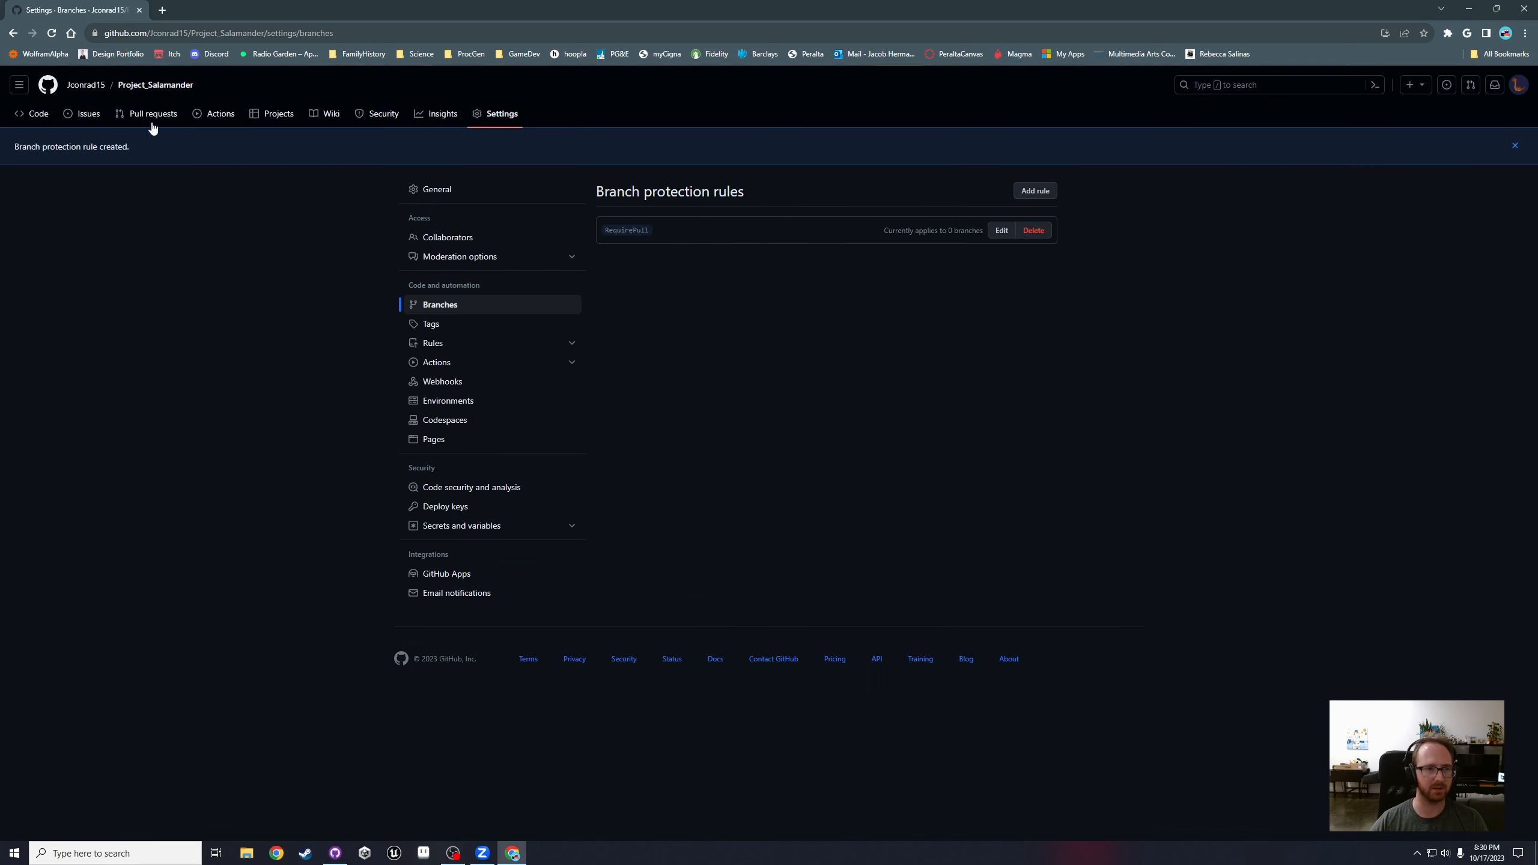
{"action": "left_click", "coordinate": [36, 116]}
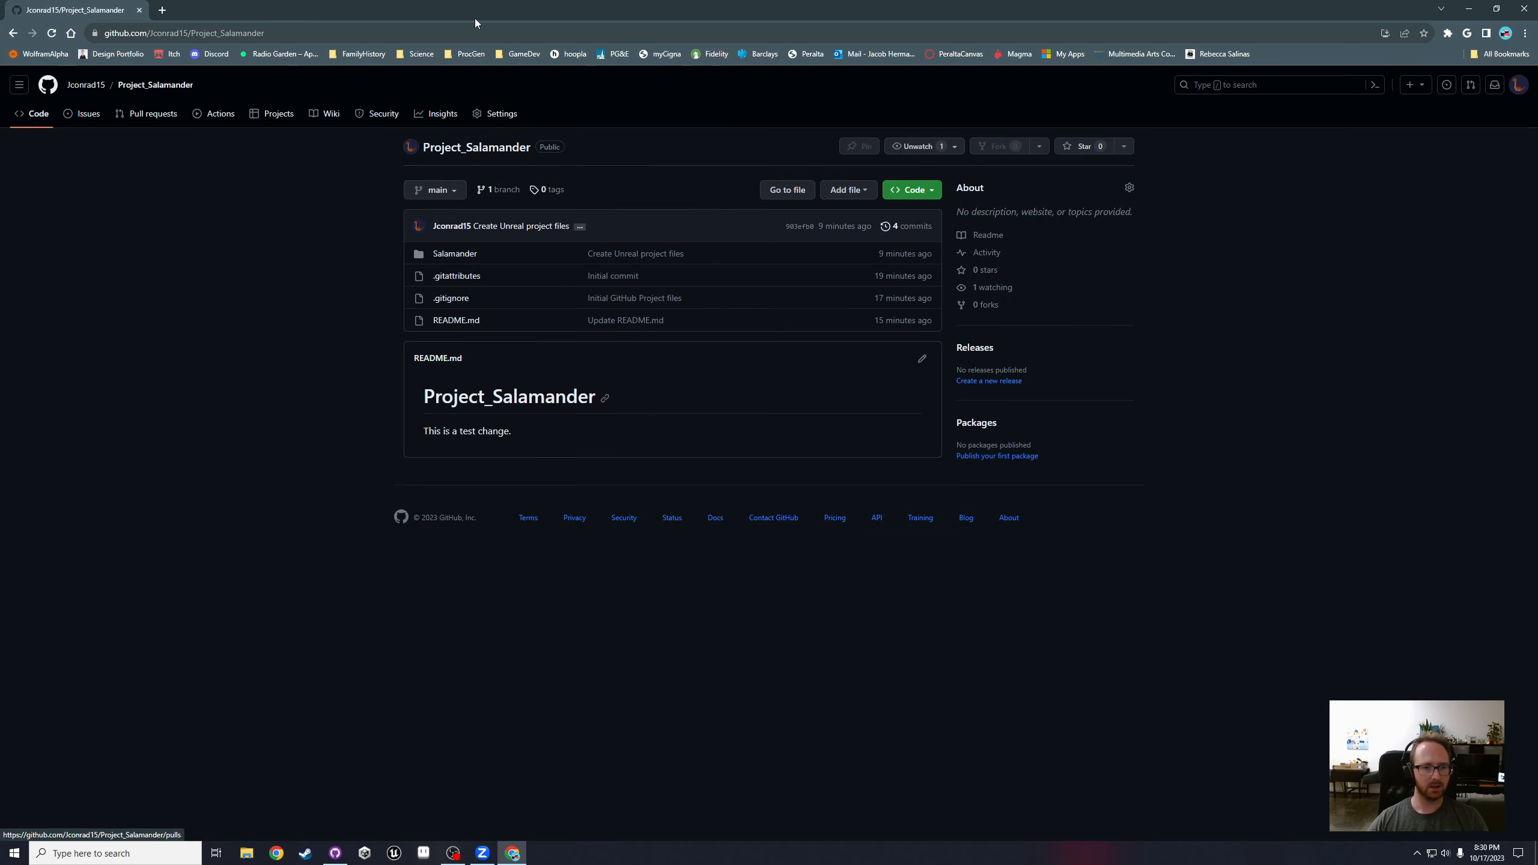
{"action": "left_click", "coordinate": [1523, 11]}
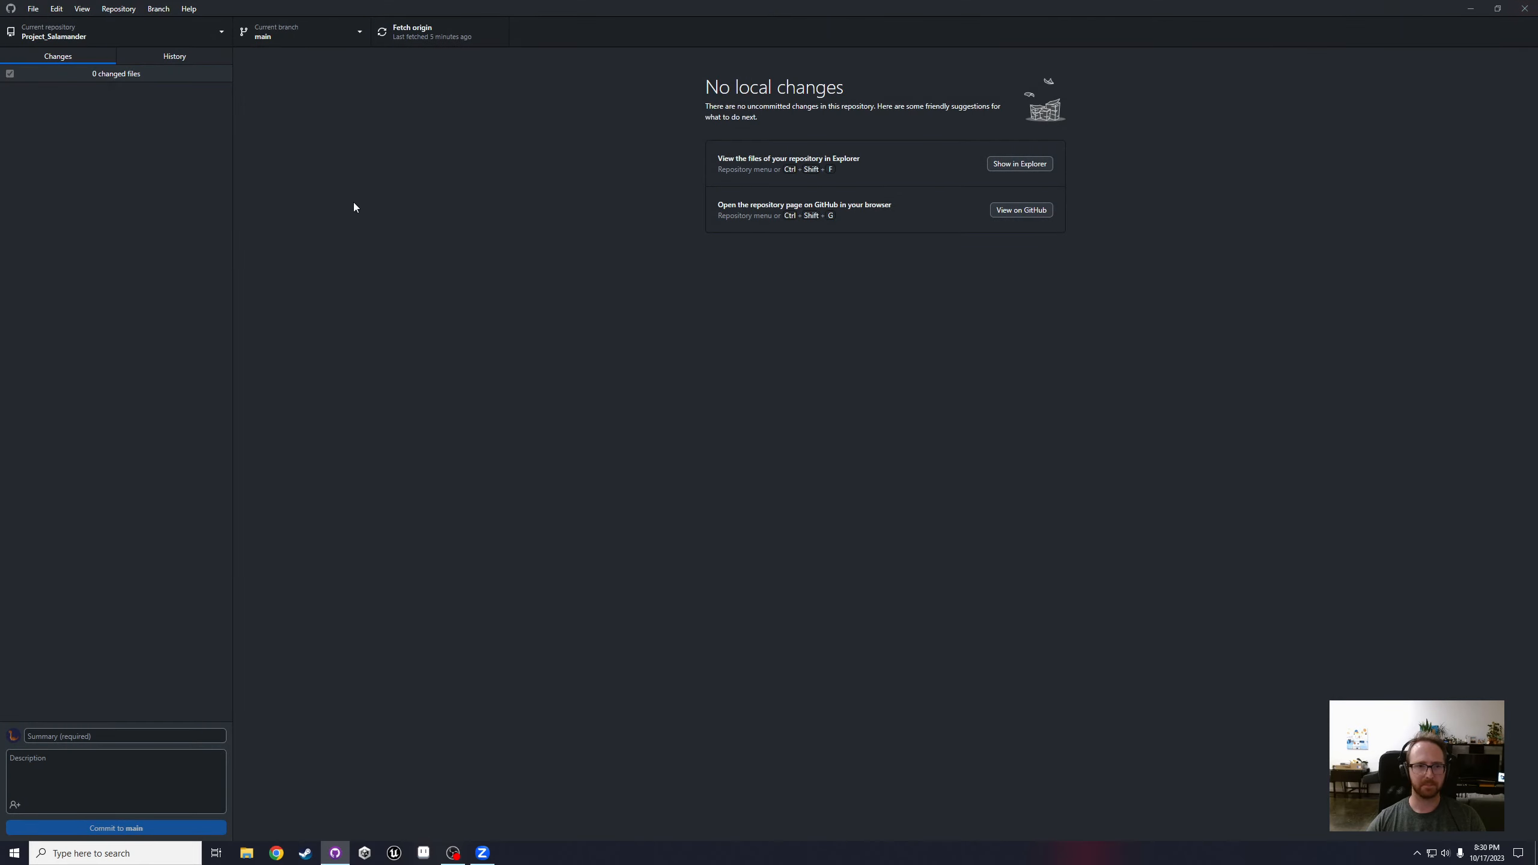
{"action": "left_click", "coordinate": [429, 30]}
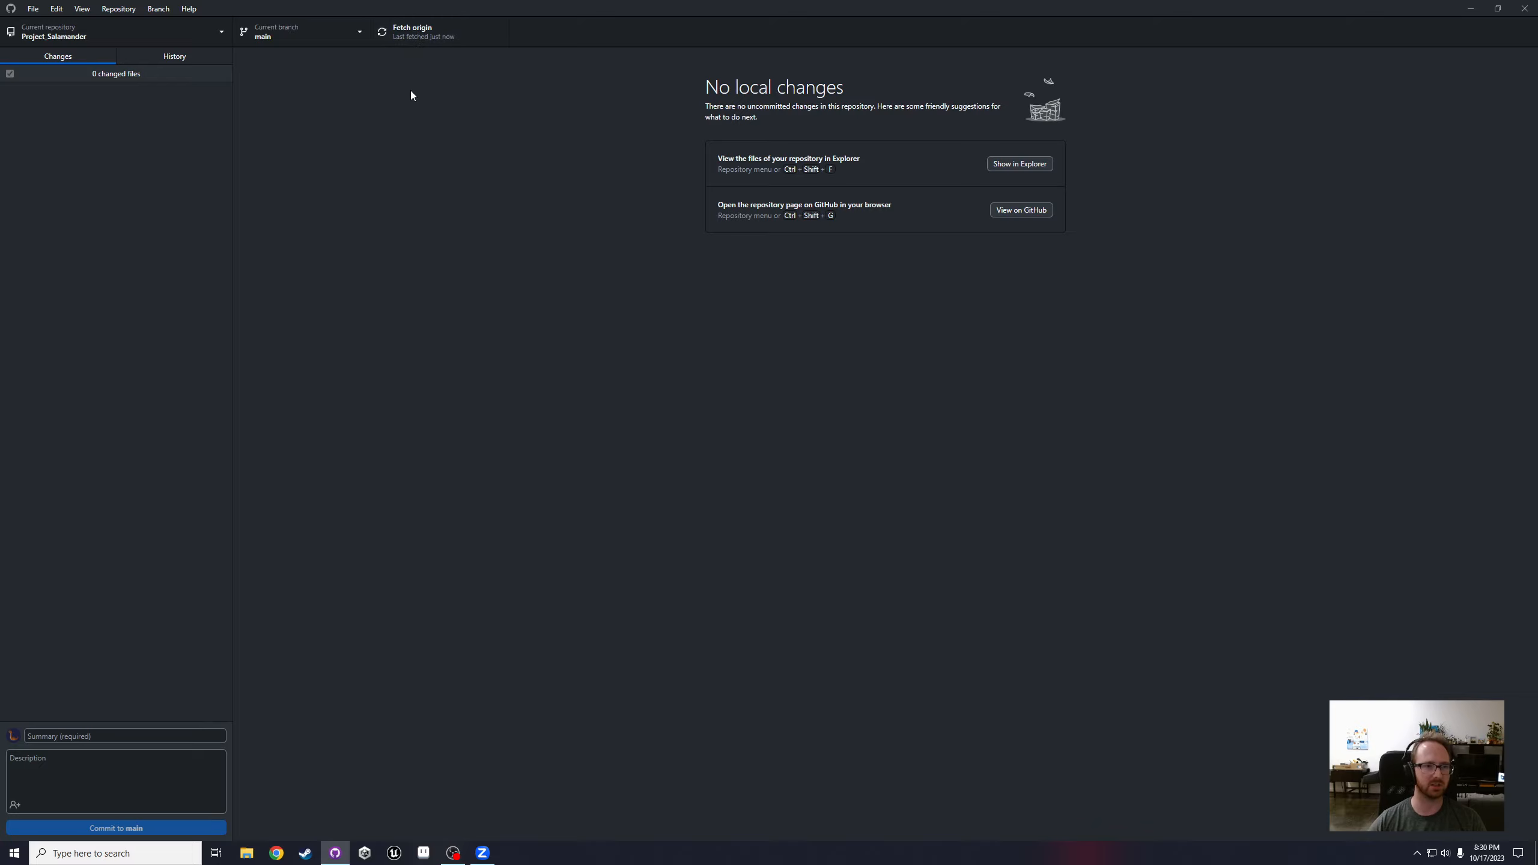
Step: Create a branch from main, named with the author's first name followed by "sFirstWork", and publish it to GitHub
{"action": "left_click", "coordinate": [334, 38]}
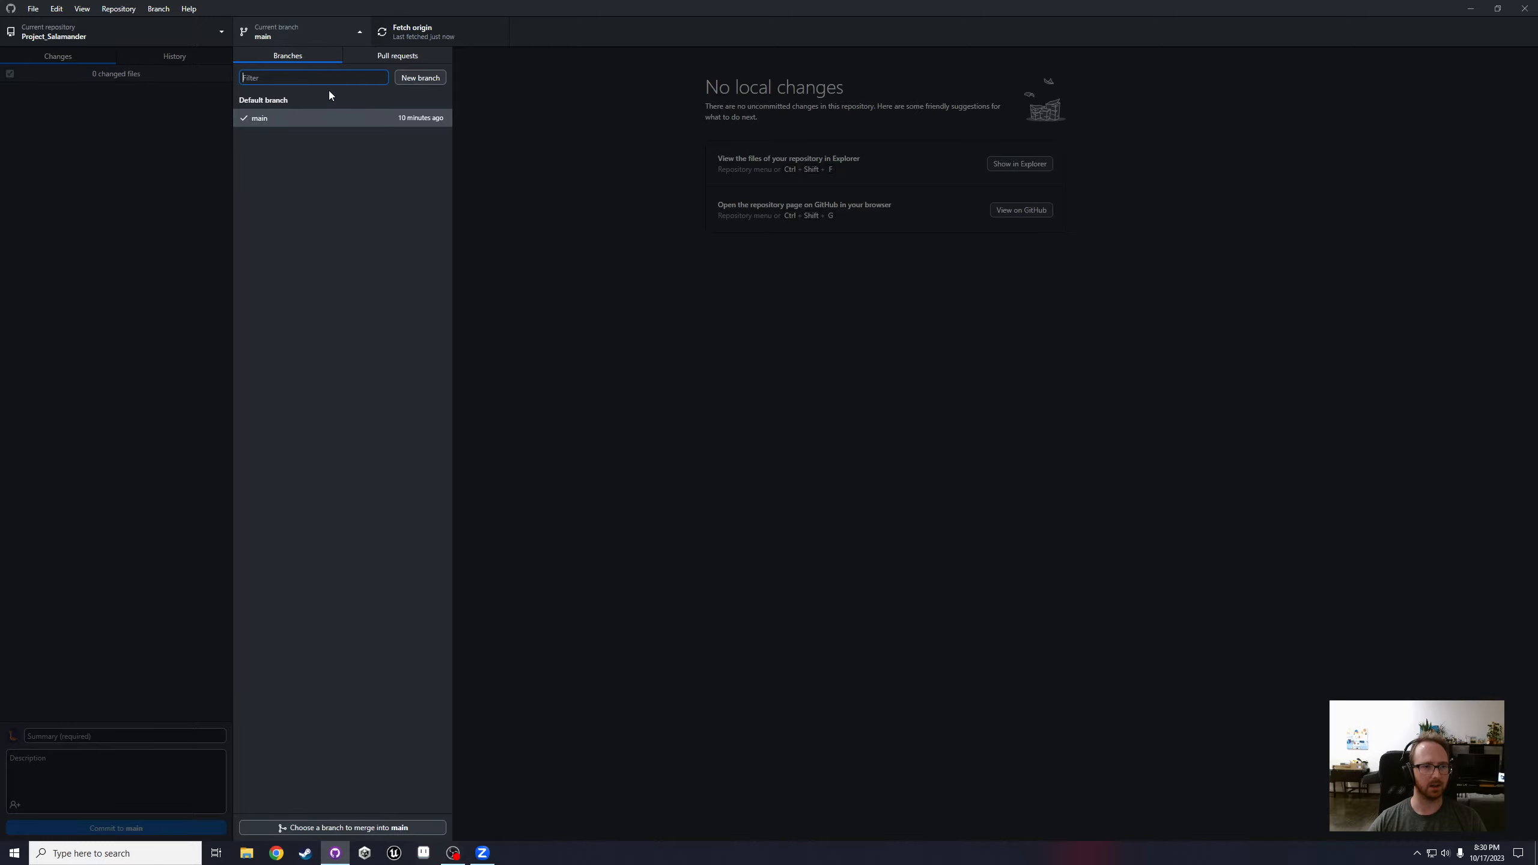
{"action": "left_click", "coordinate": [418, 78]}
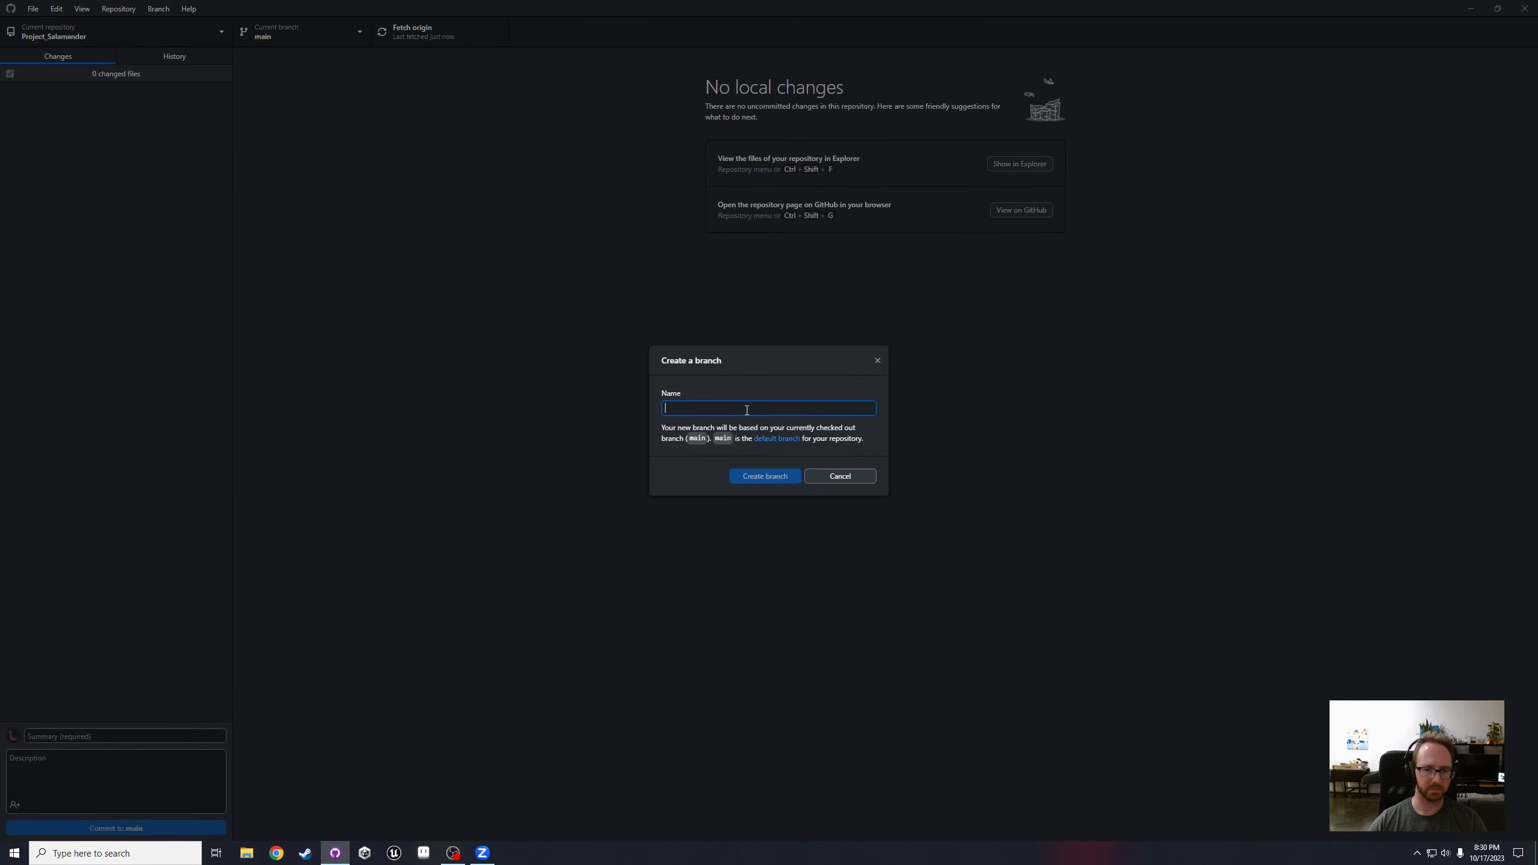
{"action": "type", "text": "Jk"}
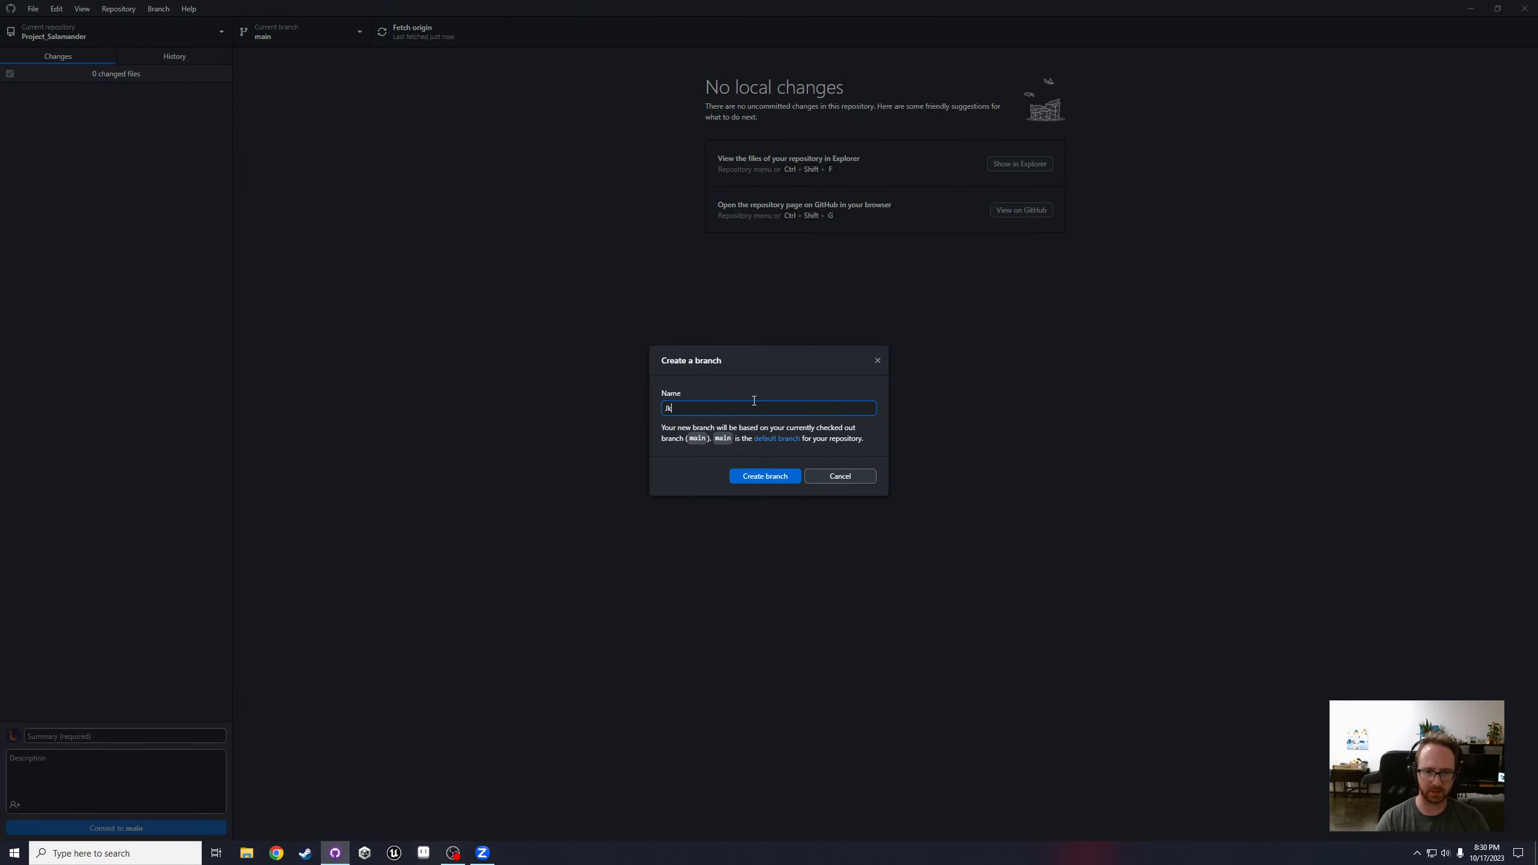
{"action": "type", "text": "e"}
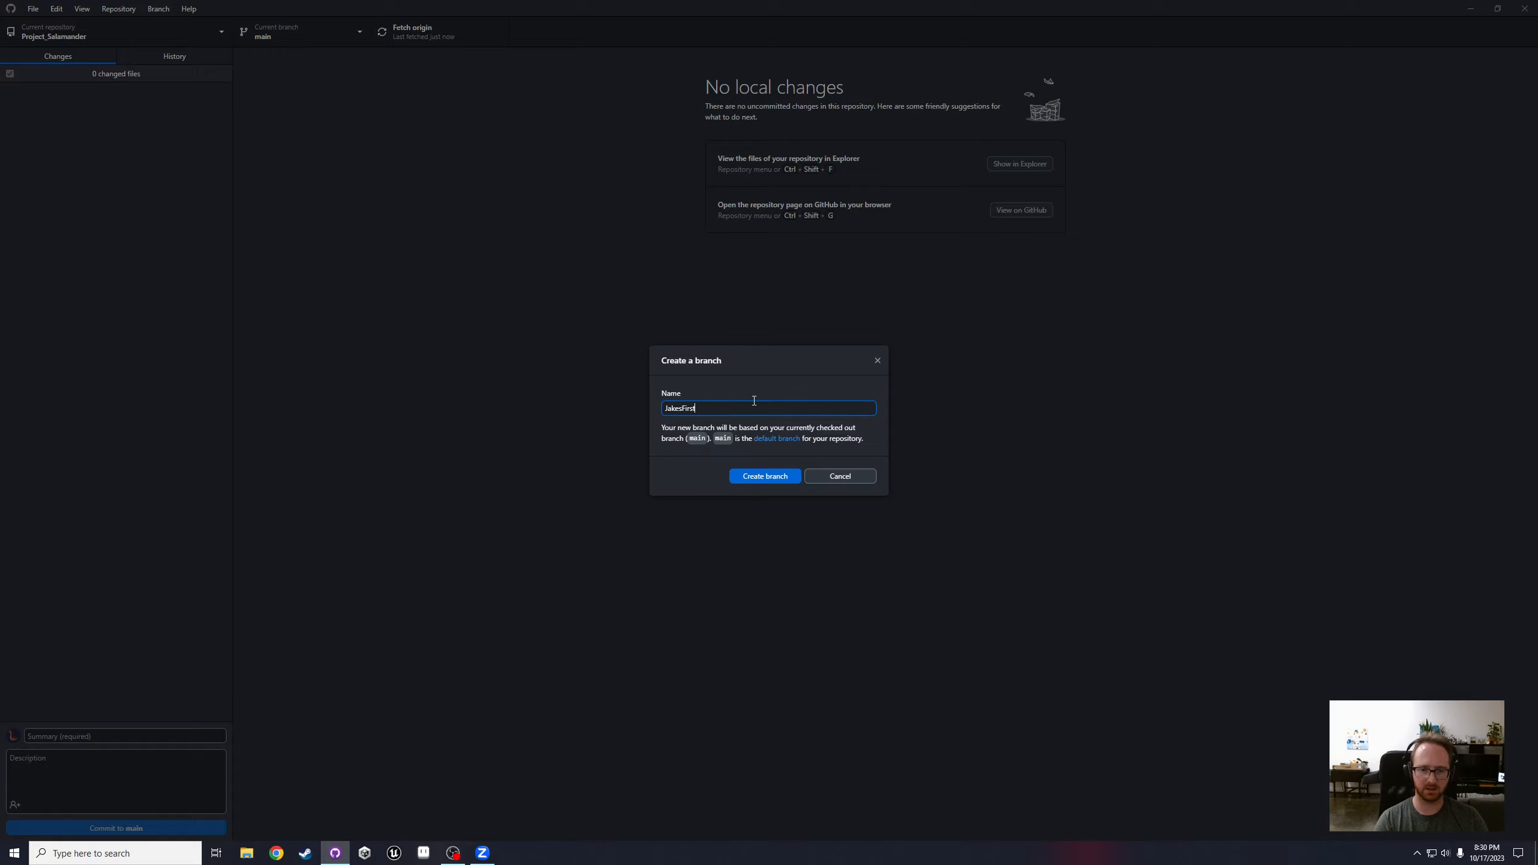
{"action": "type", "text": "sFirstWork"}
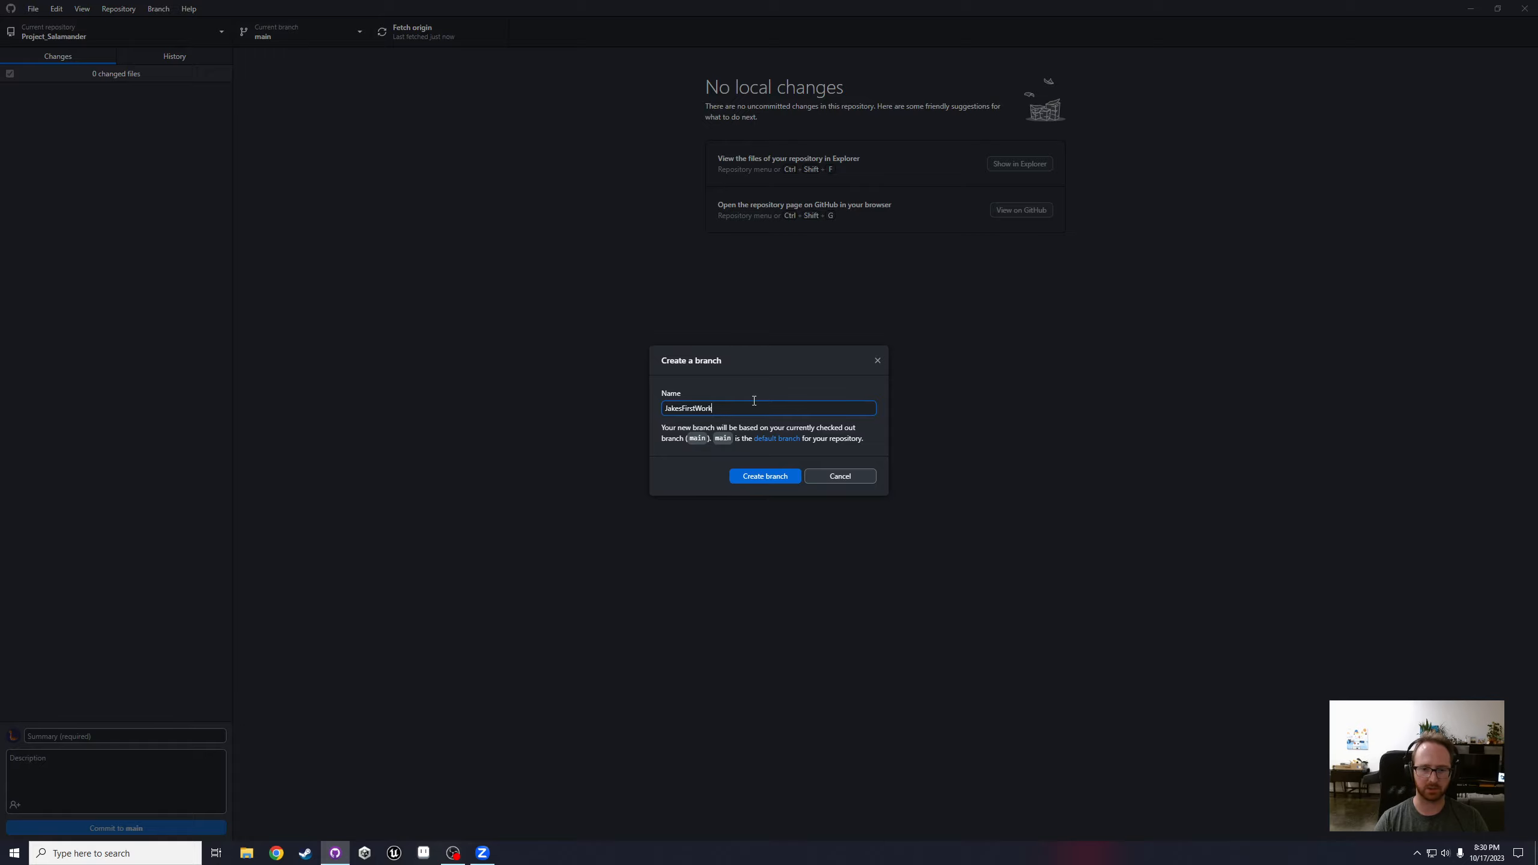
{"action": "left_click", "coordinate": [759, 477]}
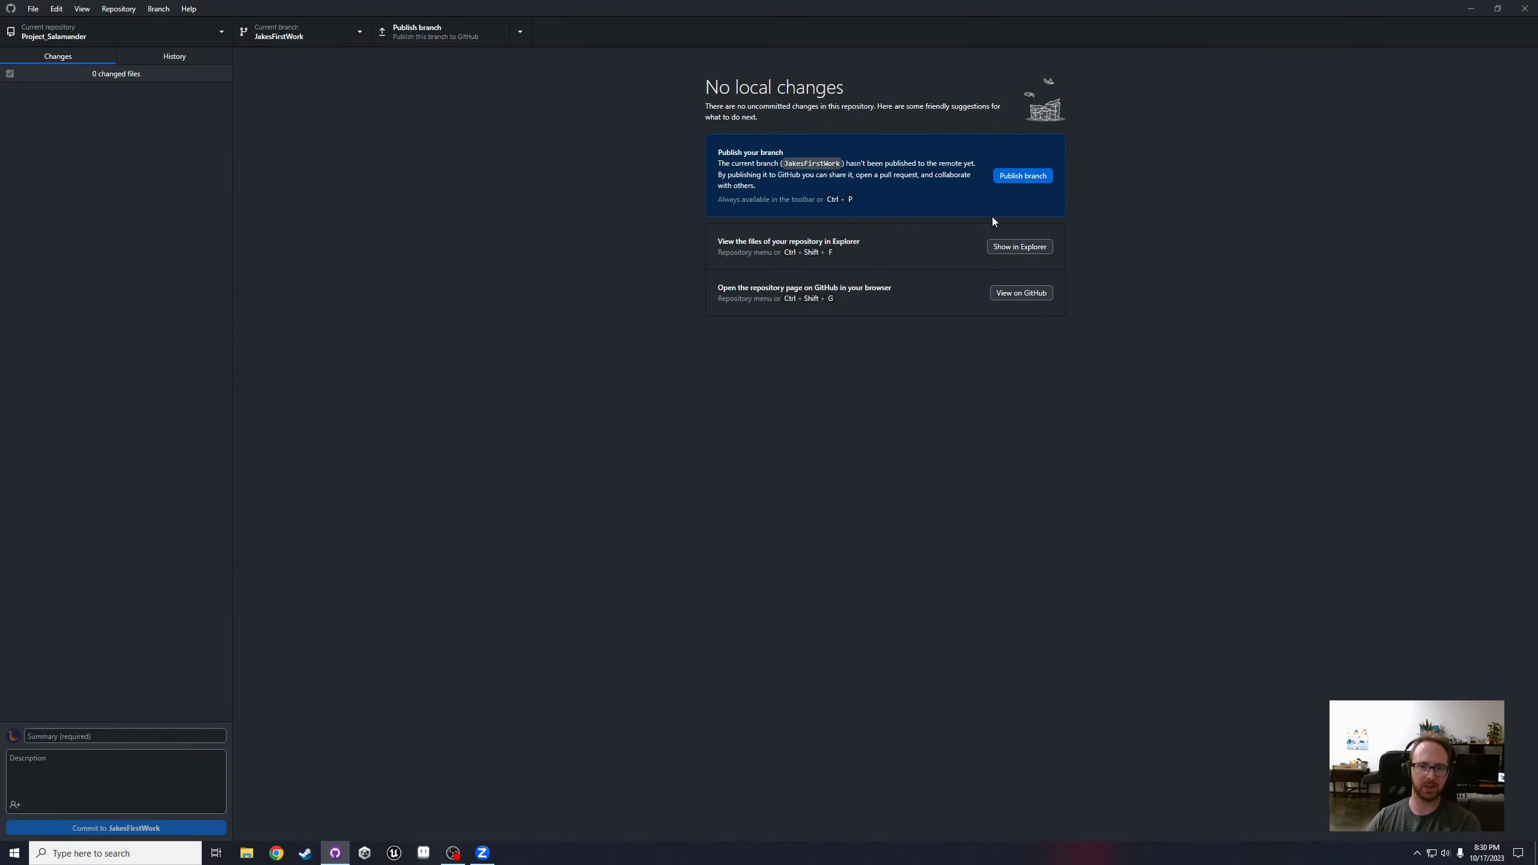
{"action": "left_click", "coordinate": [452, 24]}
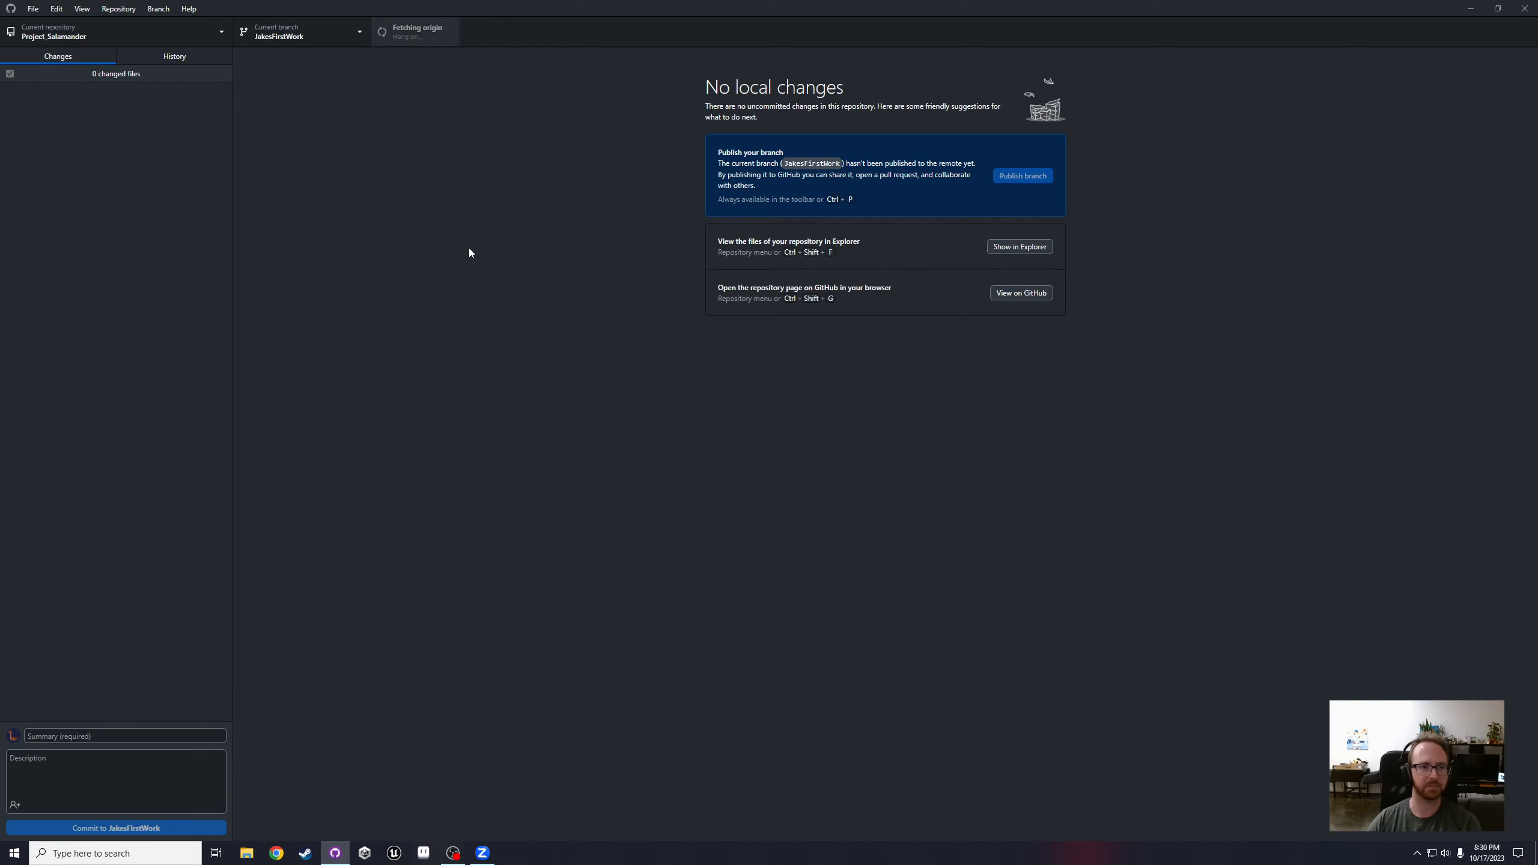
Step: View the Project_Salamander repository on GitHub and open its Network graph under Insights
{"action": "left_click", "coordinate": [1022, 294]}
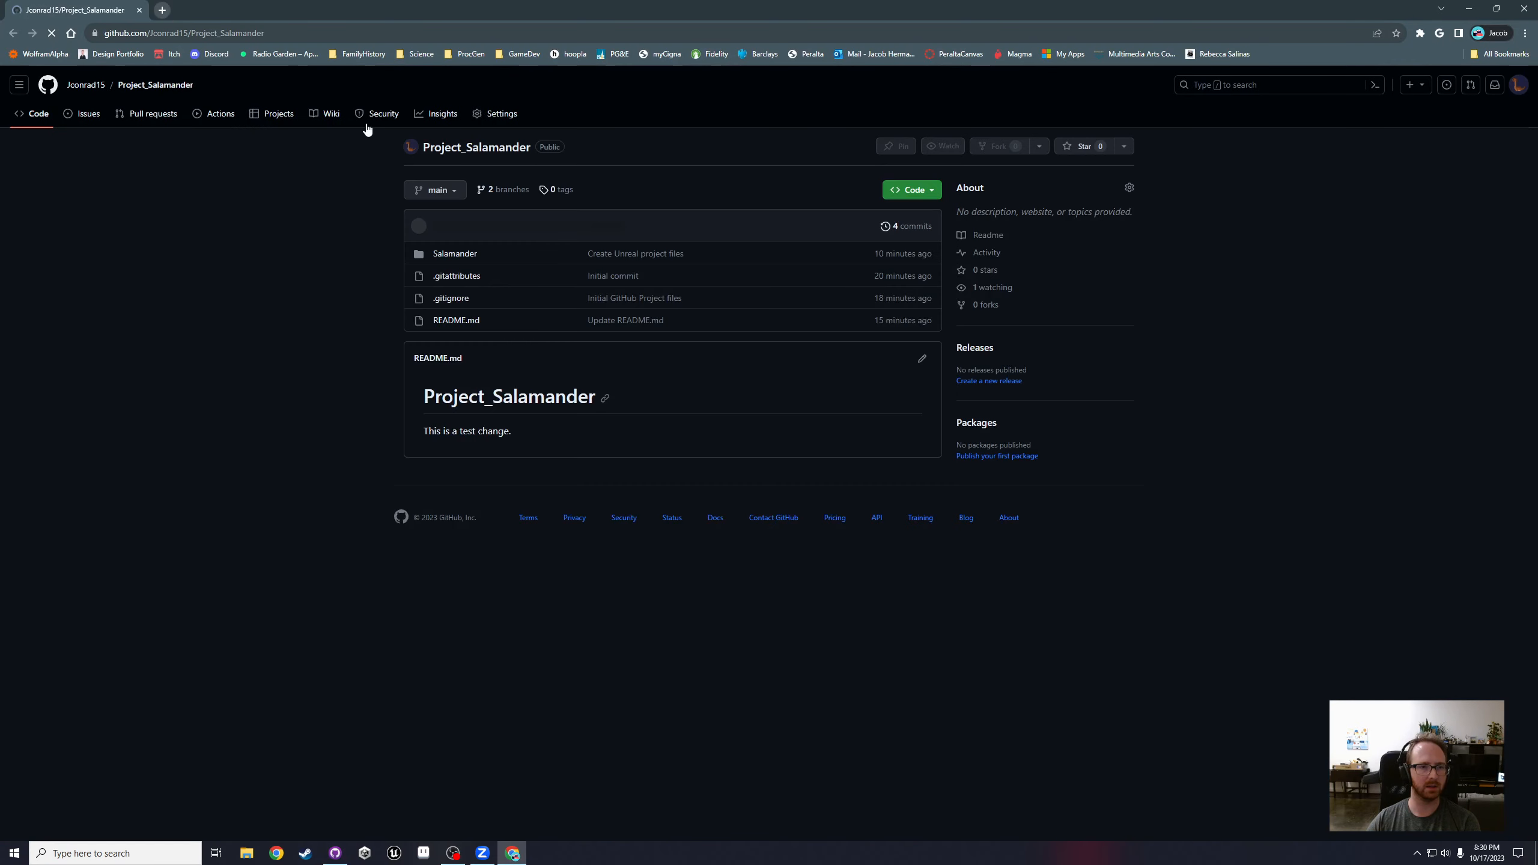
{"action": "left_click", "coordinate": [434, 114]}
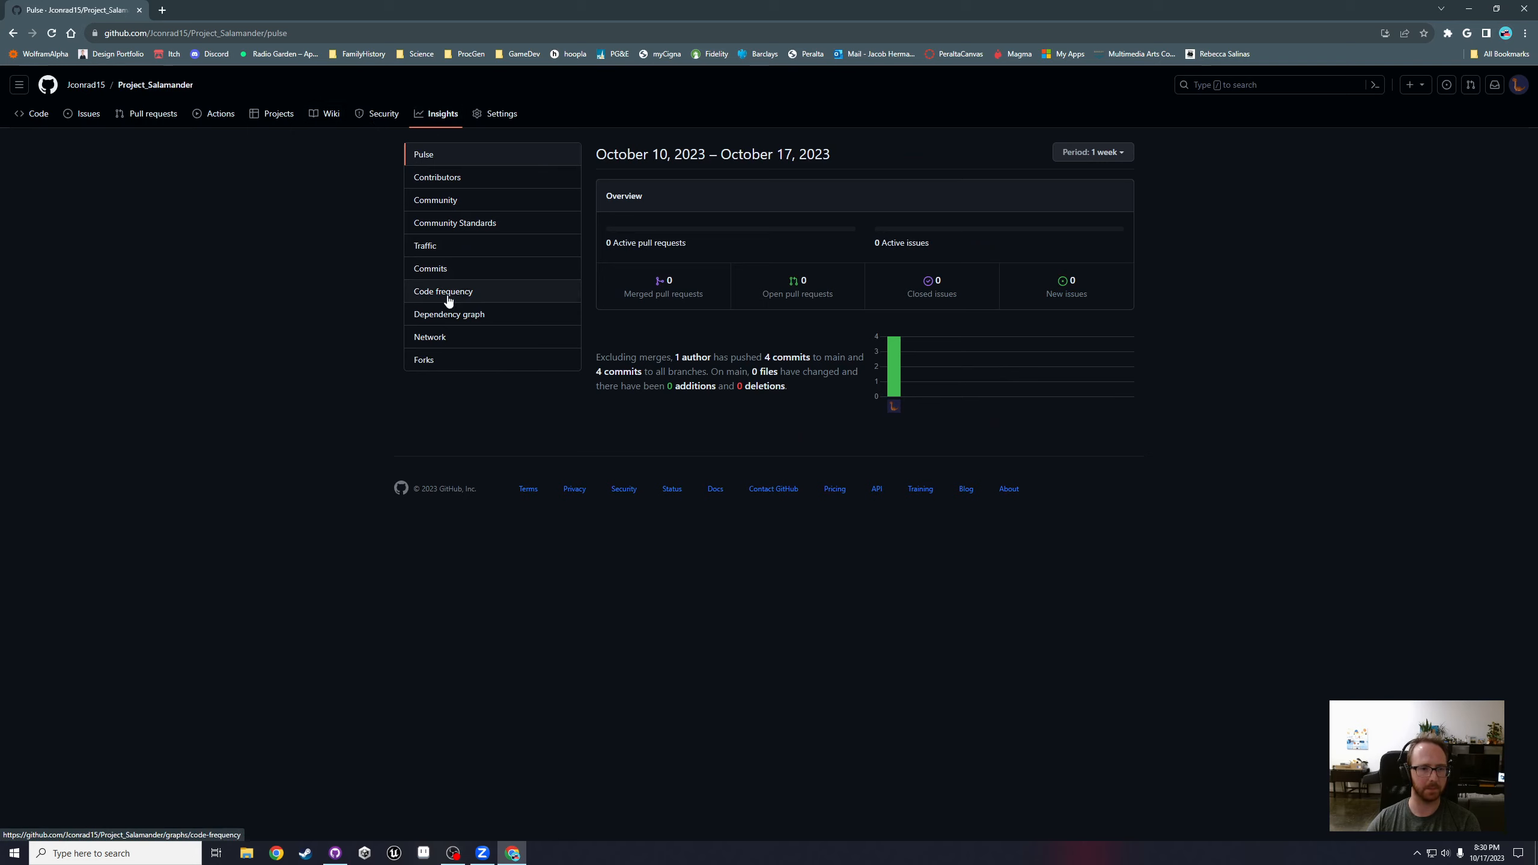
{"action": "left_click", "coordinate": [439, 340]}
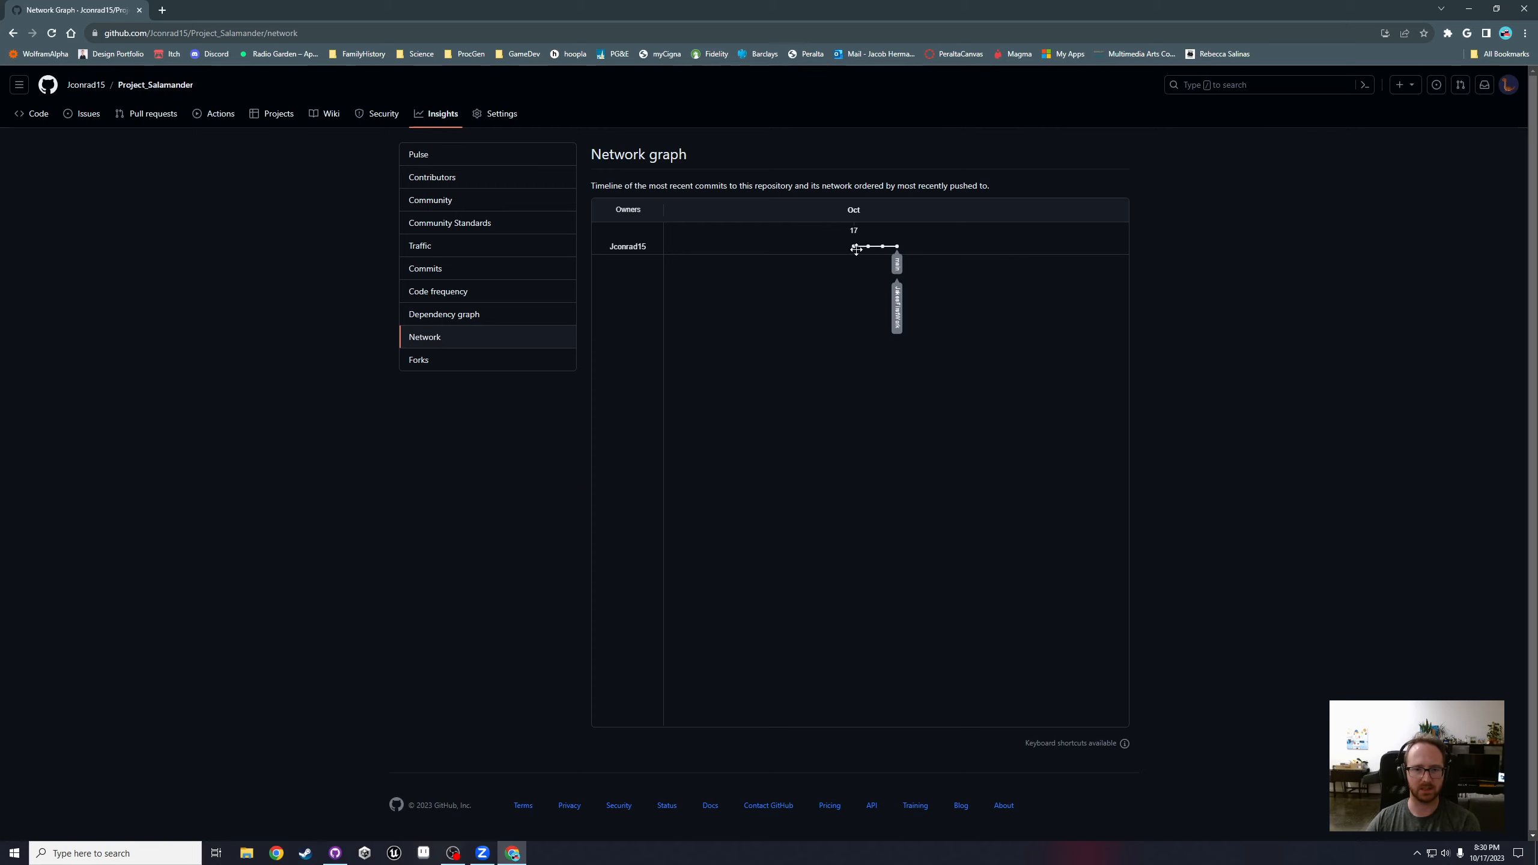
Step: Examine the commit timeline and the positions of main and the new branch in the network graph
{"action": "mouse_move", "coordinate": [855, 255]}
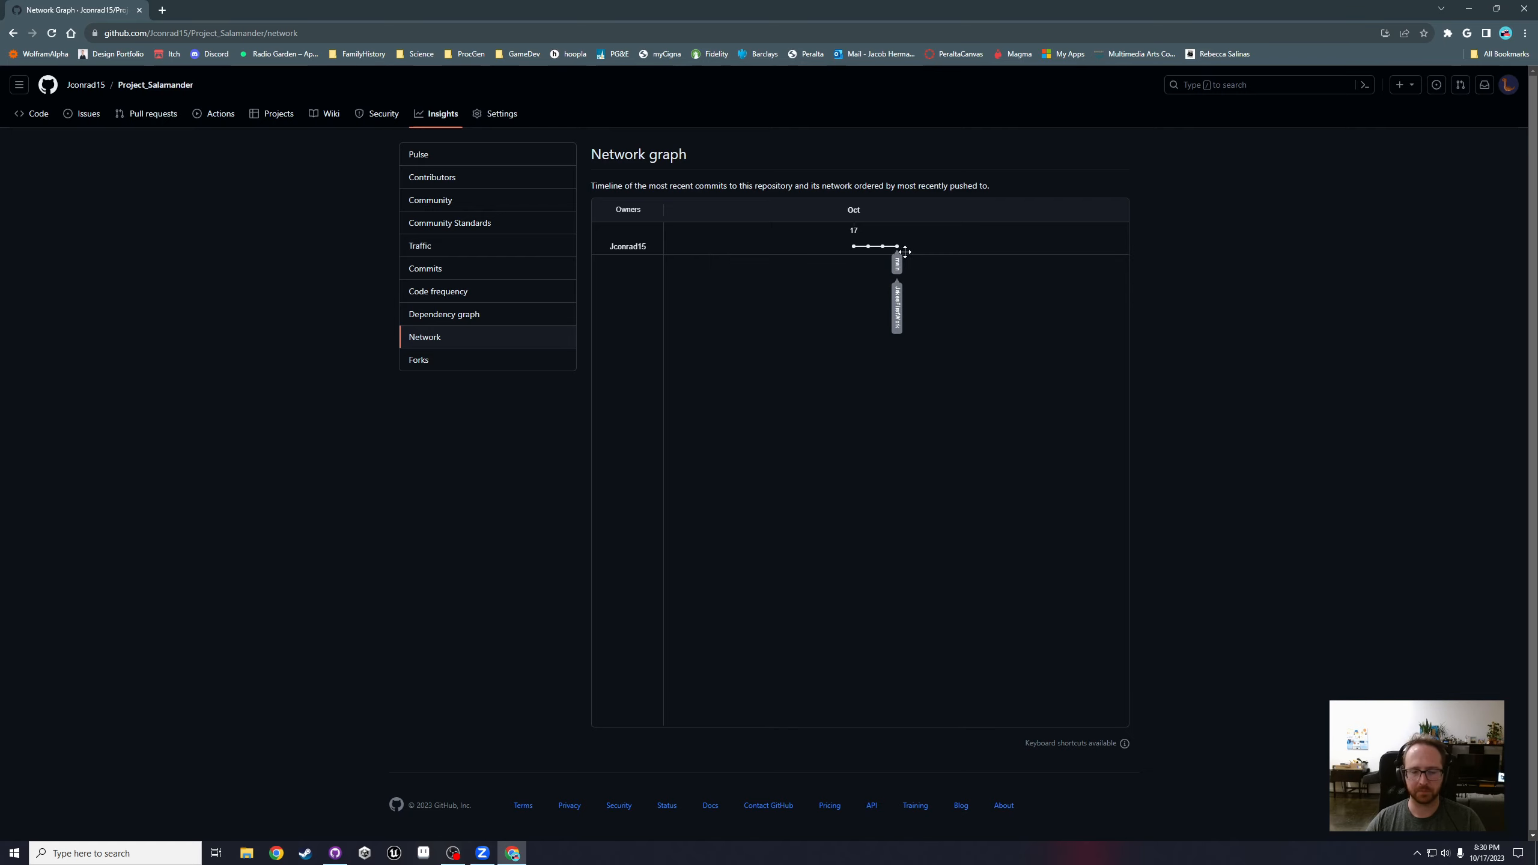
{"action": "key", "text": "ctrl+plus"}
{"action": "key", "text": "ctrl+plus"}
{"action": "key", "text": "ctrl+plus"}
{"action": "key", "text": "ctrl+plus"}
{"action": "key", "text": "ctrl+plus"}
{"action": "key", "text": "ctrl+plus"}
{"action": "key", "text": "ctrl+plus"}
{"action": "scroll", "coordinate": [956, 314], "scroll_direction": "down", "scroll_amount": 3}
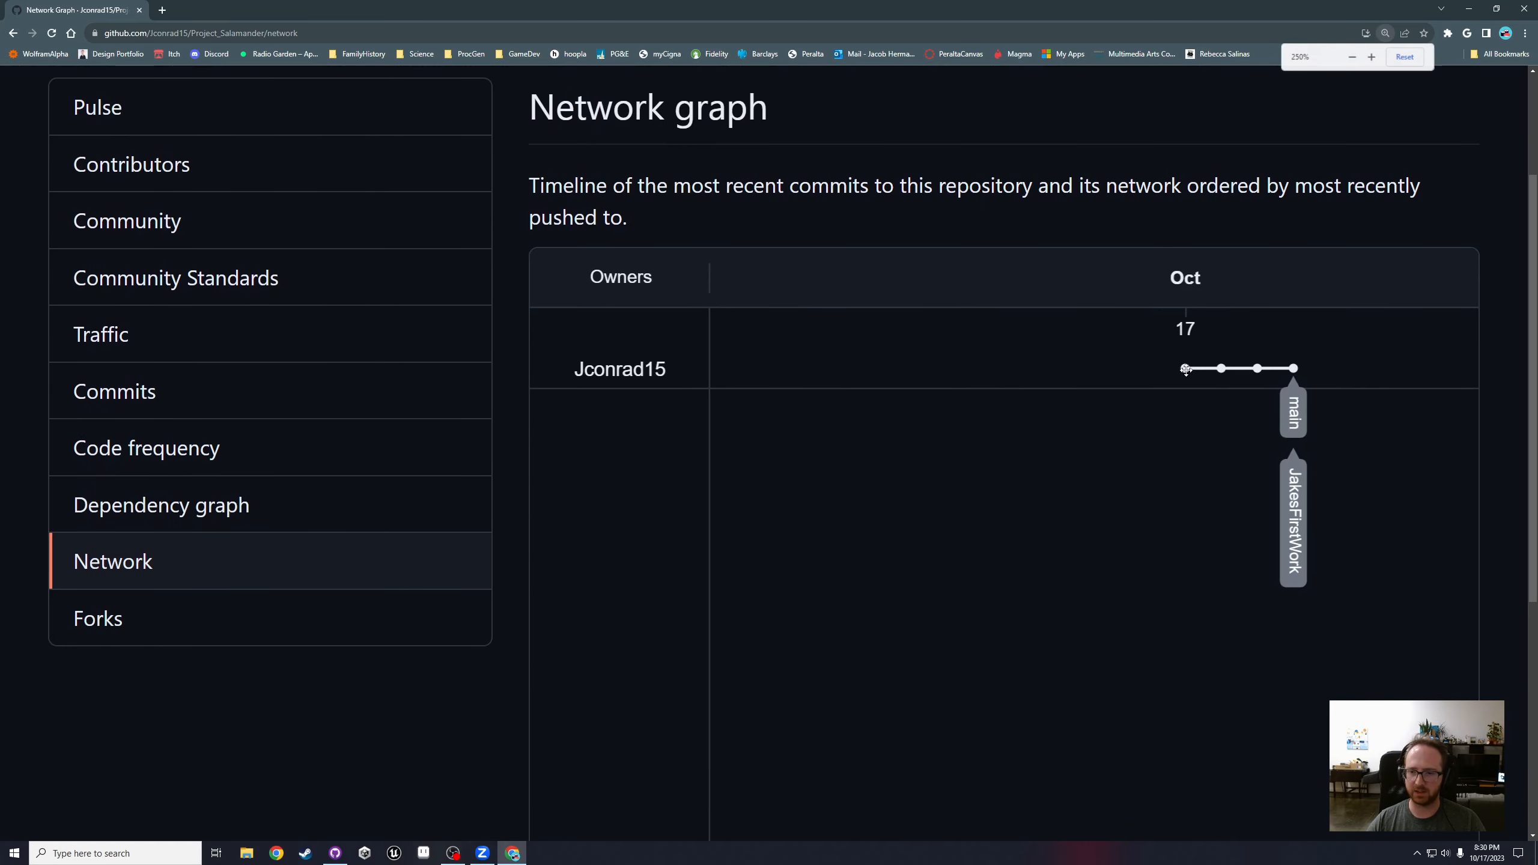
{"action": "left_click_drag", "start_coordinate": [1193, 368], "coordinate": [1064, 363]}
{"action": "key", "text": "ctrl+minus"}
{"action": "key", "text": "ctrl+minus"}
{"action": "key", "text": "ctrl+minus"}
{"action": "key", "text": "ctrl+minus"}
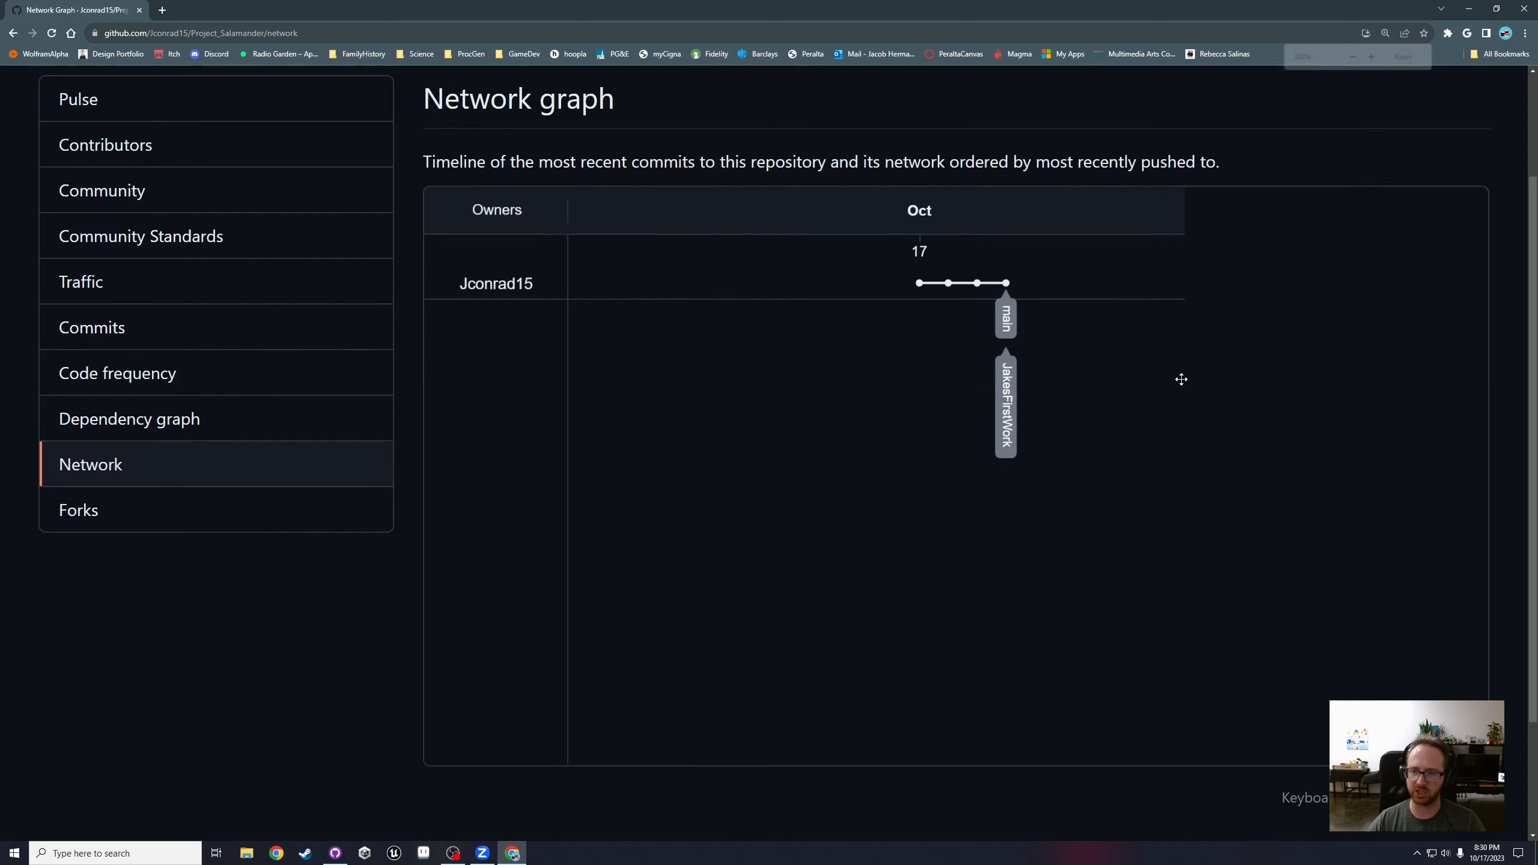
{"action": "key", "text": "ctrl+plus"}
{"action": "key", "text": "ctrl+plus"}
{"action": "key", "text": "ctrl+plus"}
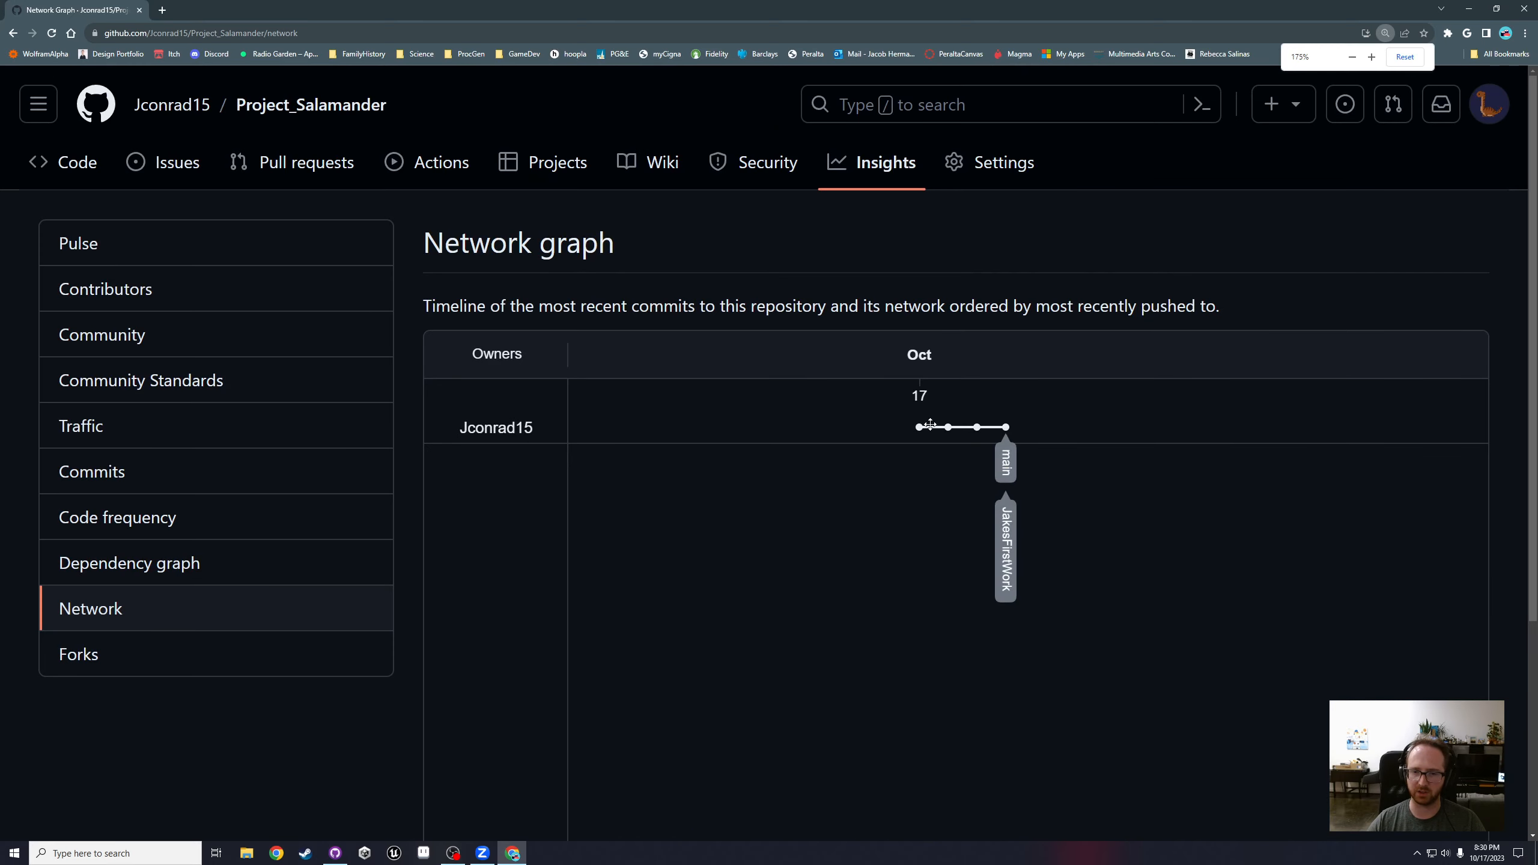
{"action": "key", "text": "ctrl+minus"}
{"action": "key", "text": "ctrl+minus"}
{"action": "key", "text": "ctrl+minus"}
{"action": "key", "text": "ctrl+minus"}
{"action": "key", "text": "ctrl+minus"}
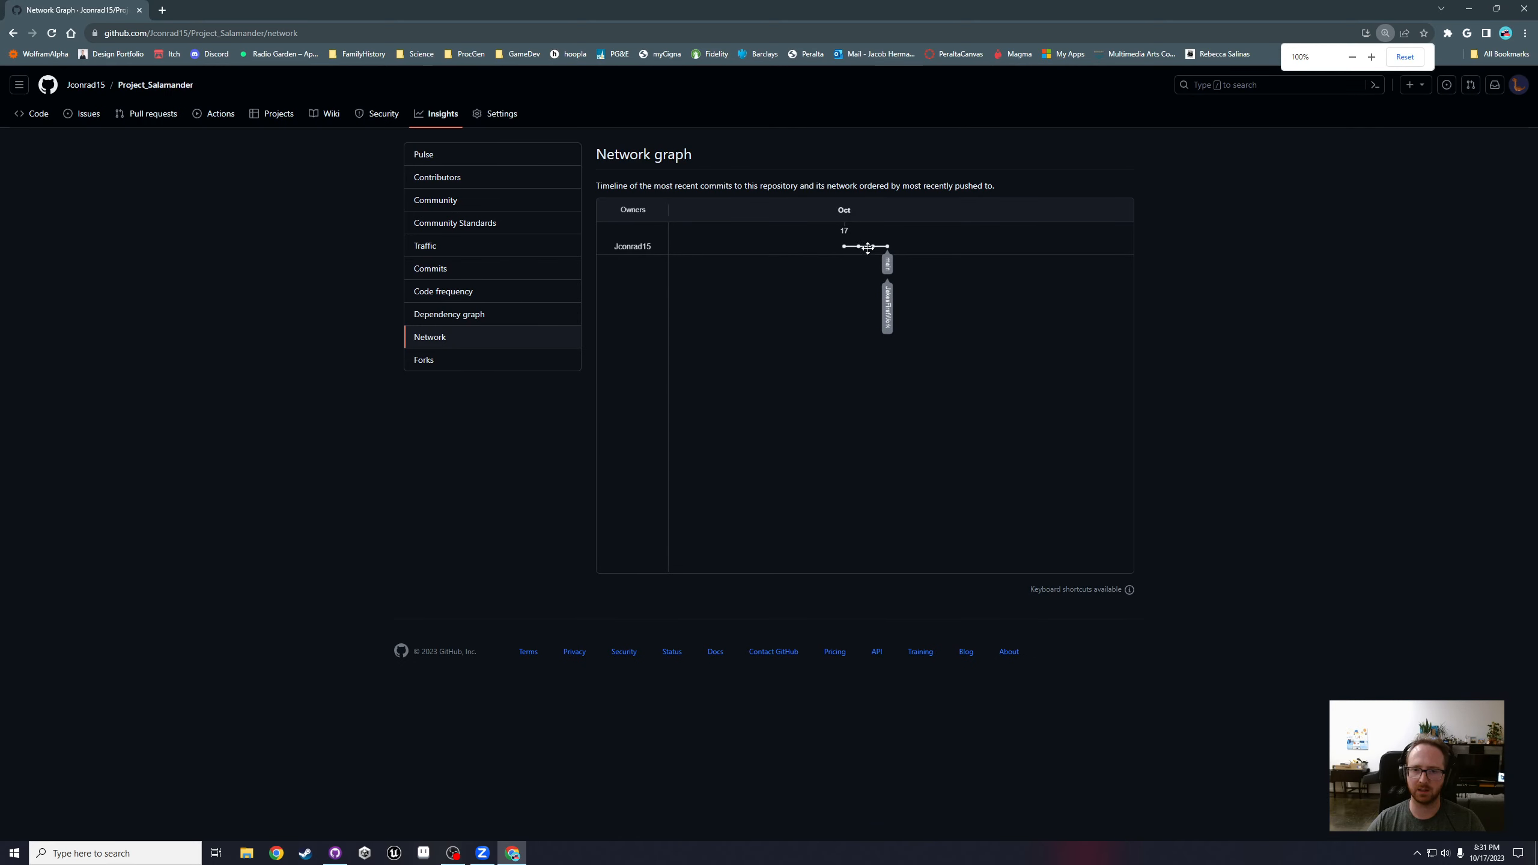
{"action": "key", "text": "F5"}
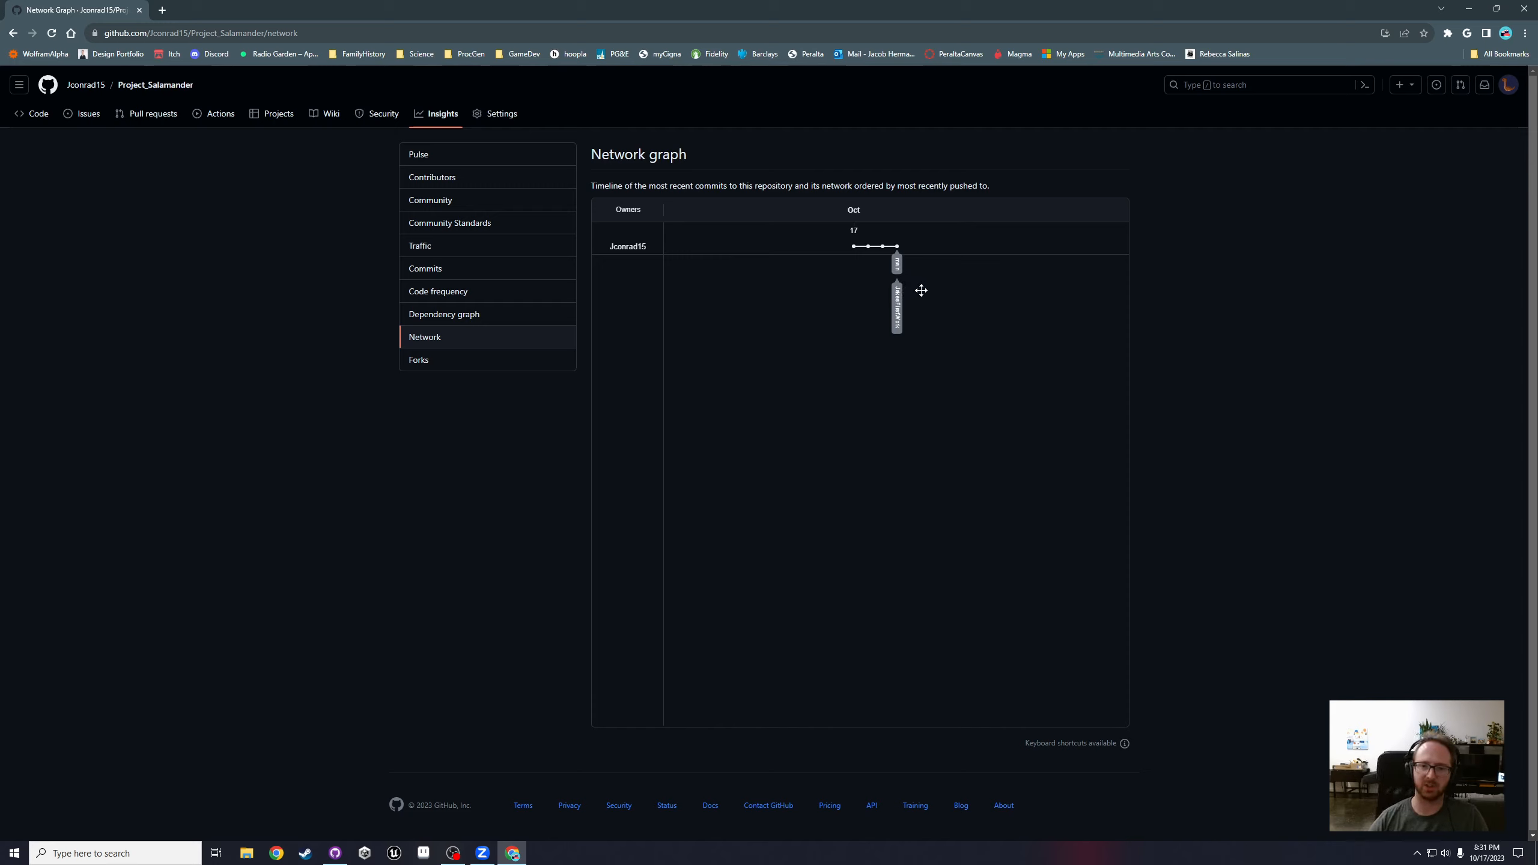
{"action": "left_click_drag", "start_coordinate": [920, 288], "coordinate": [850, 259]}
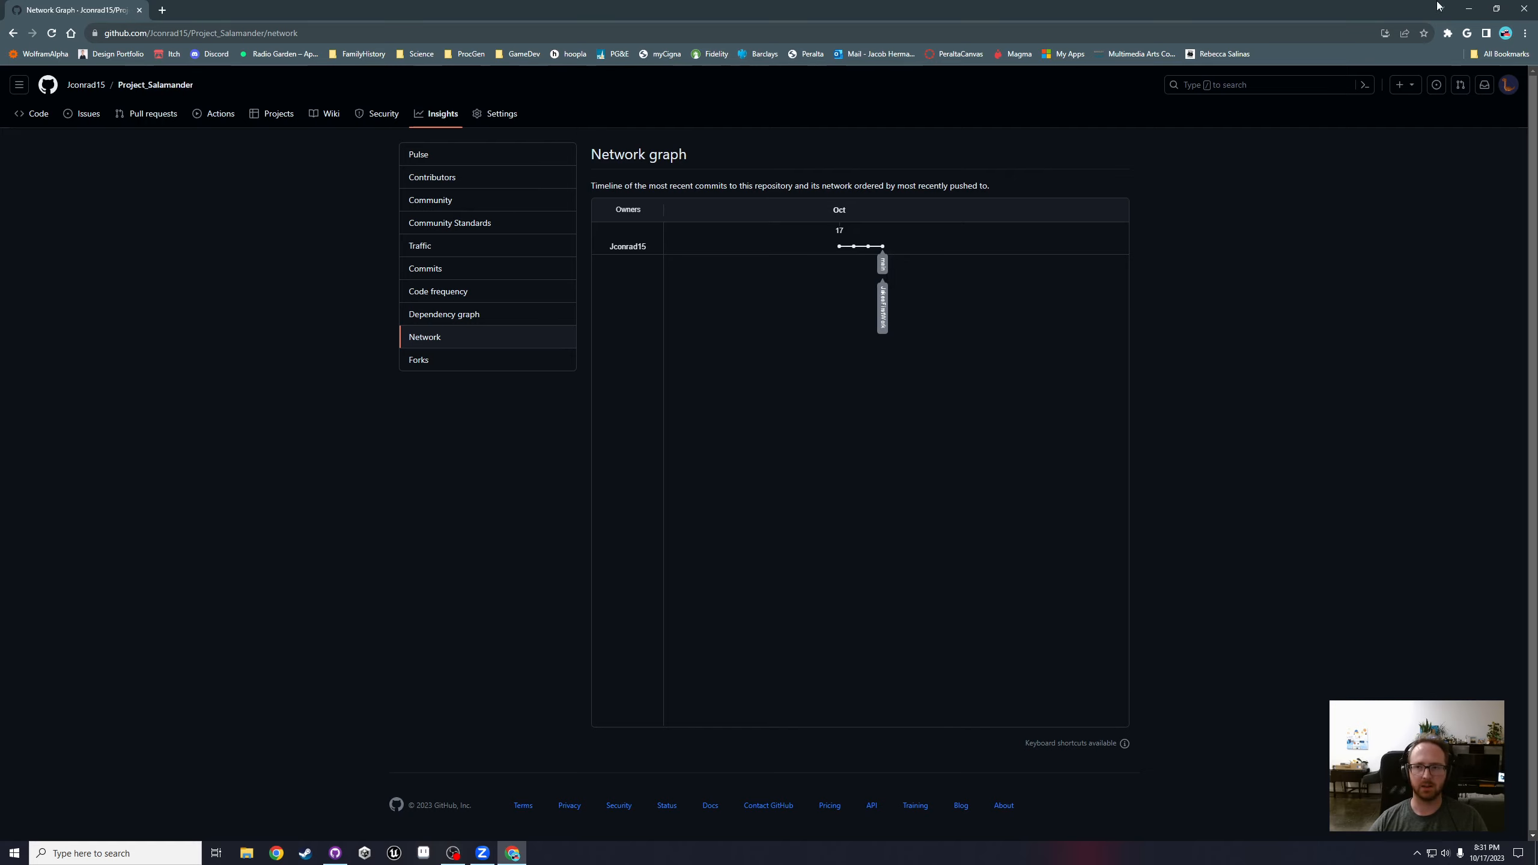
Step: Minimize the browser, open the Salamander project in Unreal Engine, and maximize the editor window
{"action": "left_click", "coordinate": [1468, 9]}
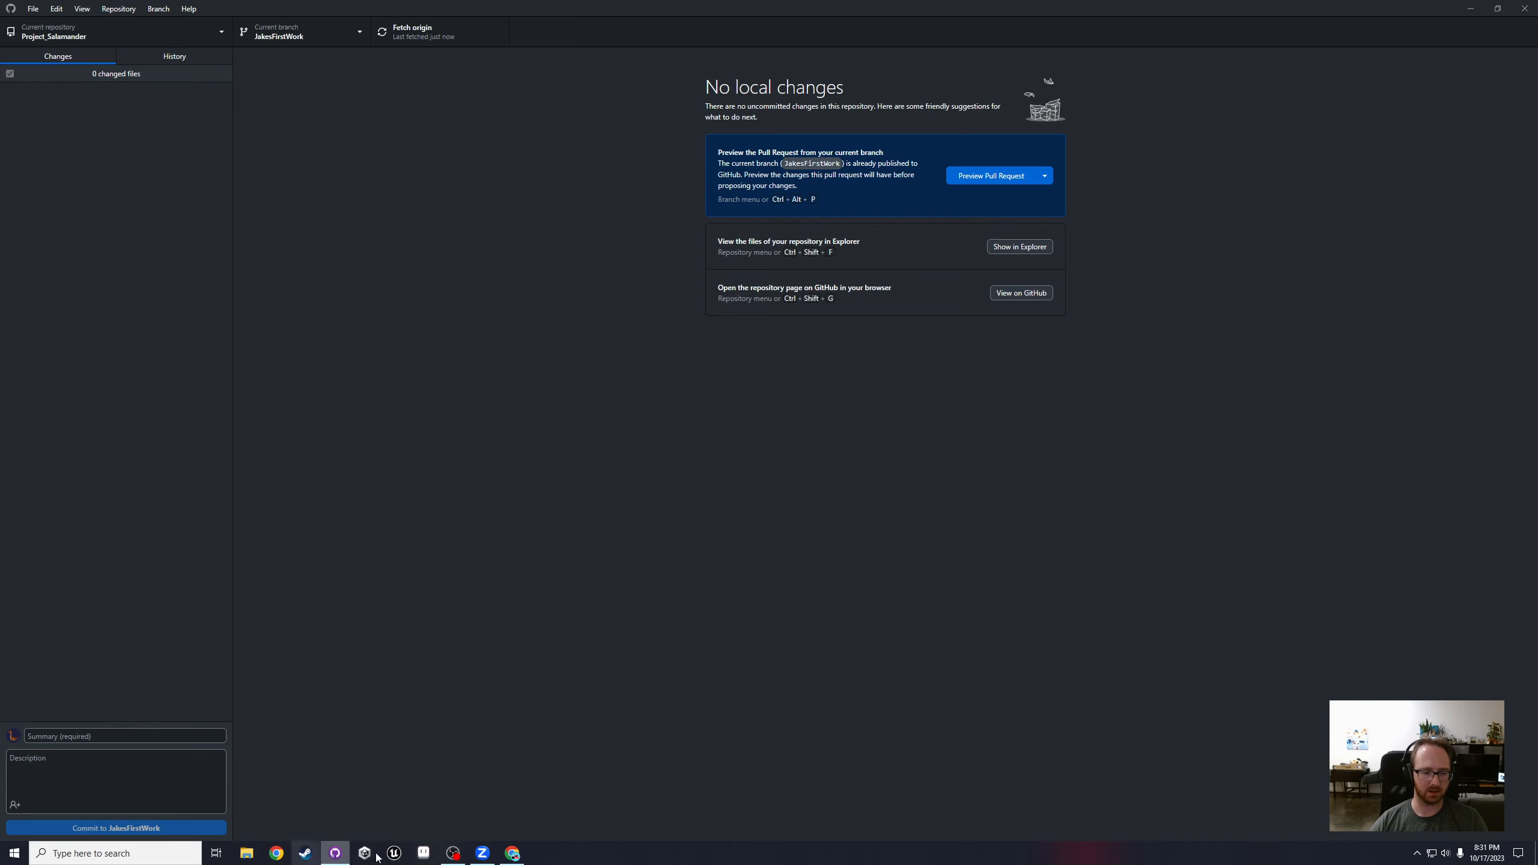
{"action": "left_click", "coordinate": [394, 854]}
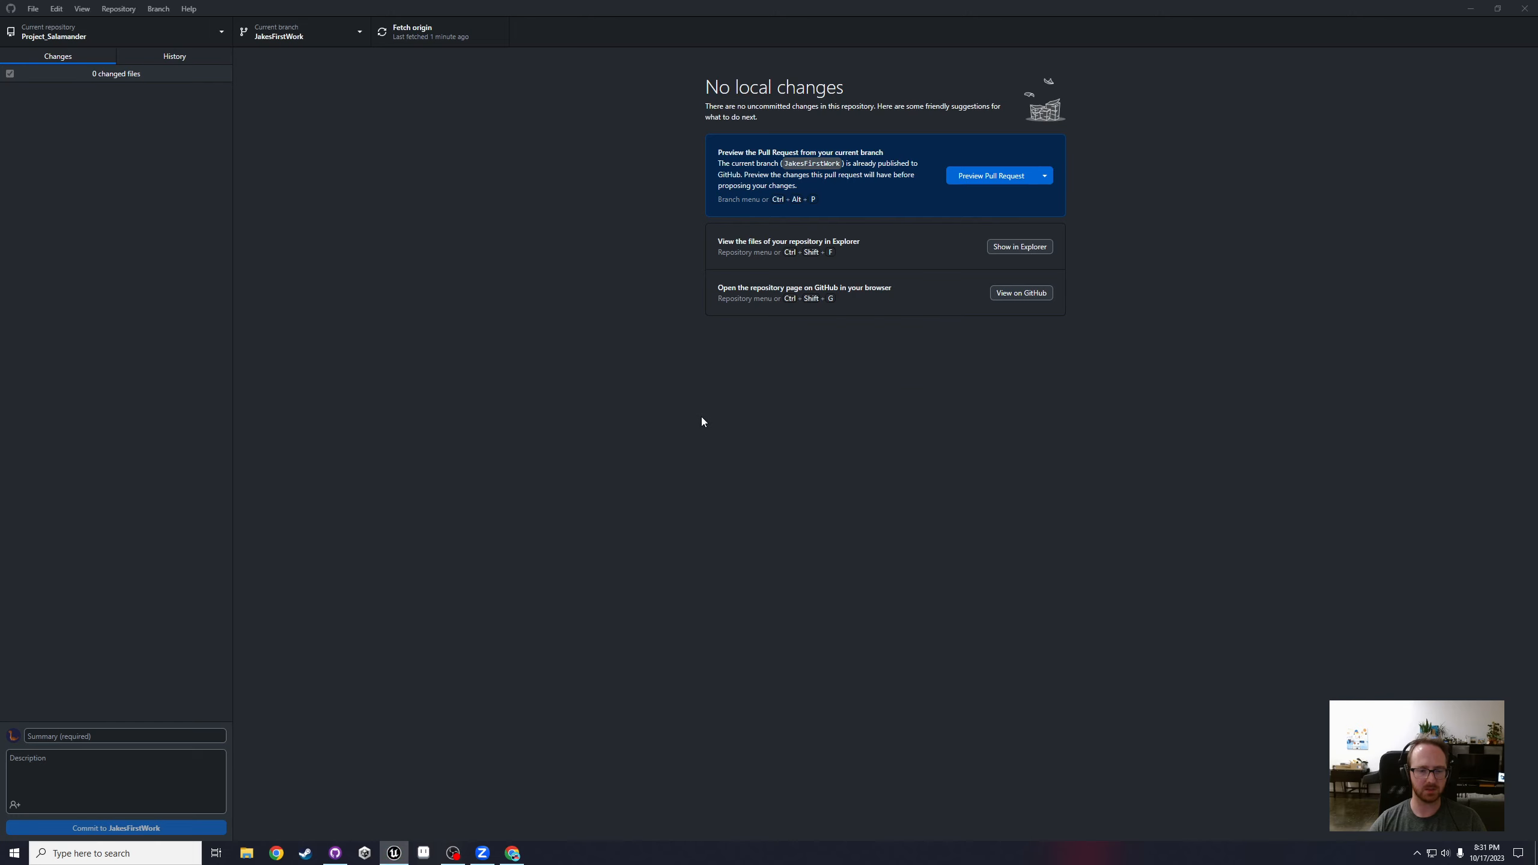
{"action": "double_click", "coordinate": [779, 257]}
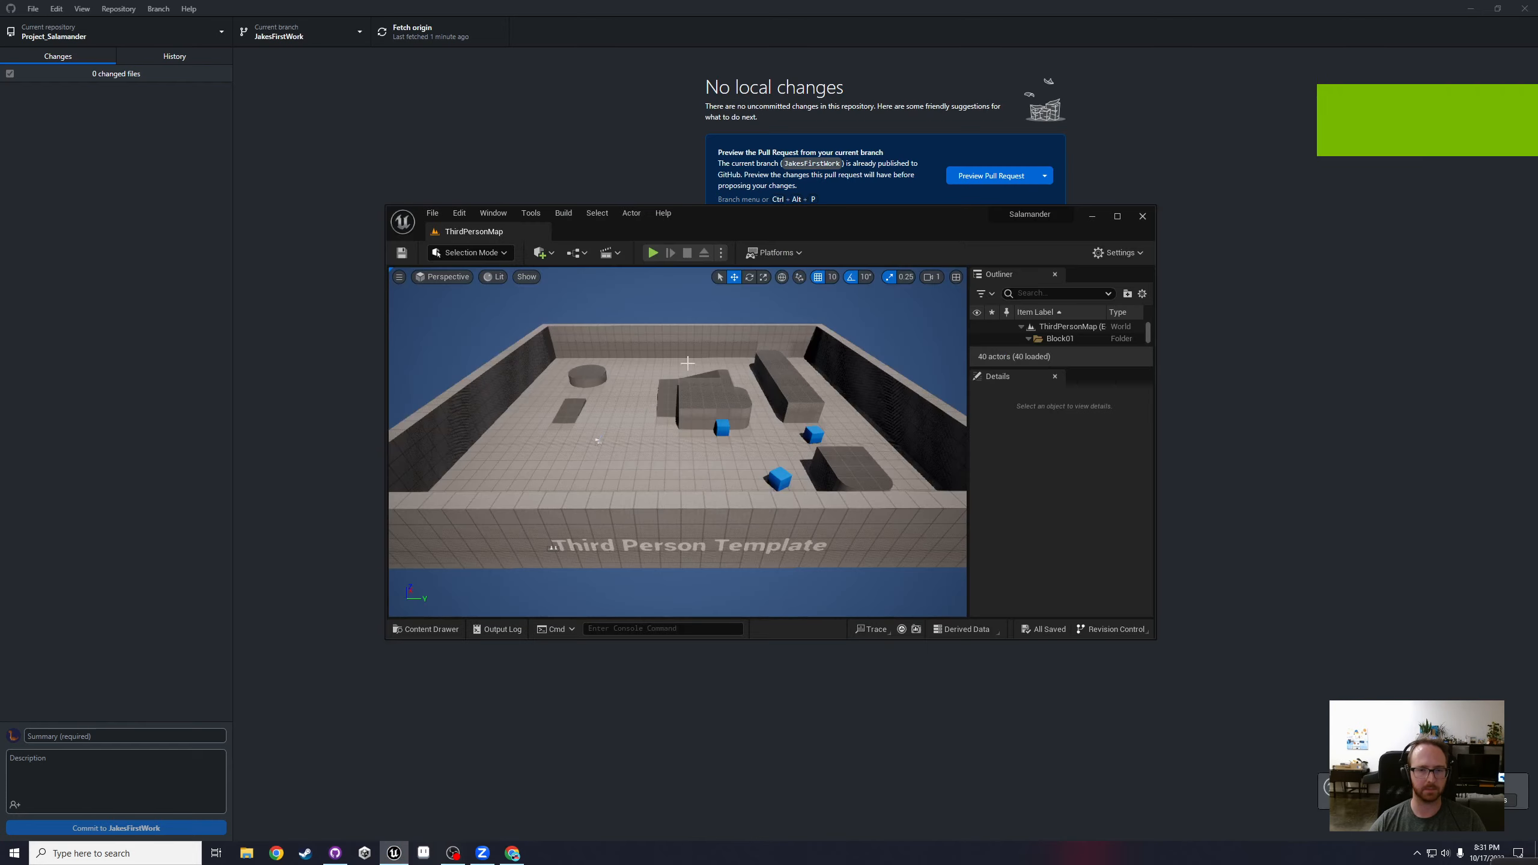
{"action": "left_click_drag", "start_coordinate": [789, 241], "coordinate": [825, 3]}
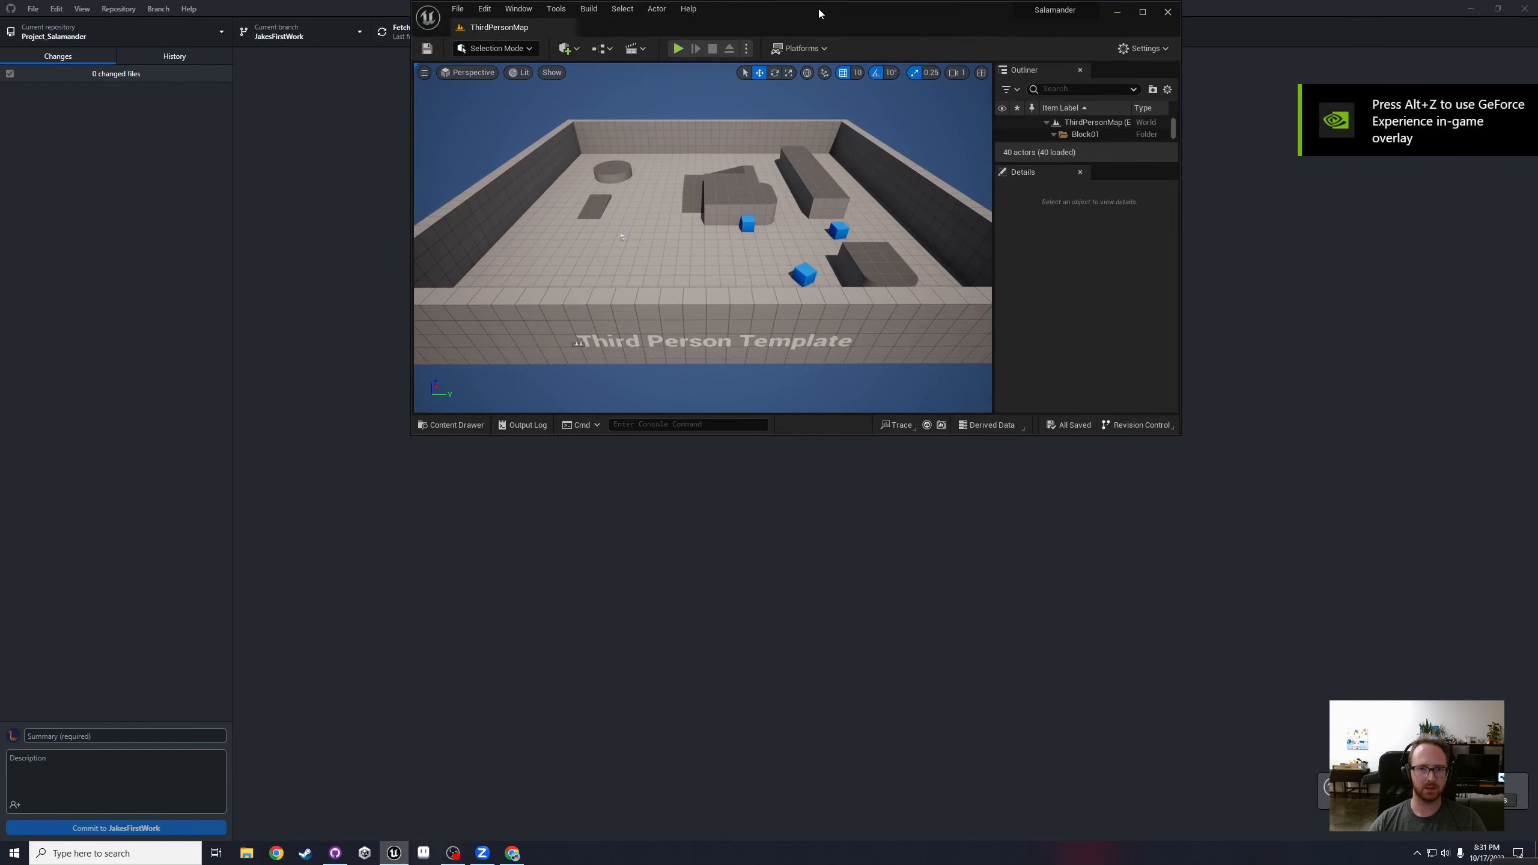
{"action": "double_click", "coordinate": [820, 13]}
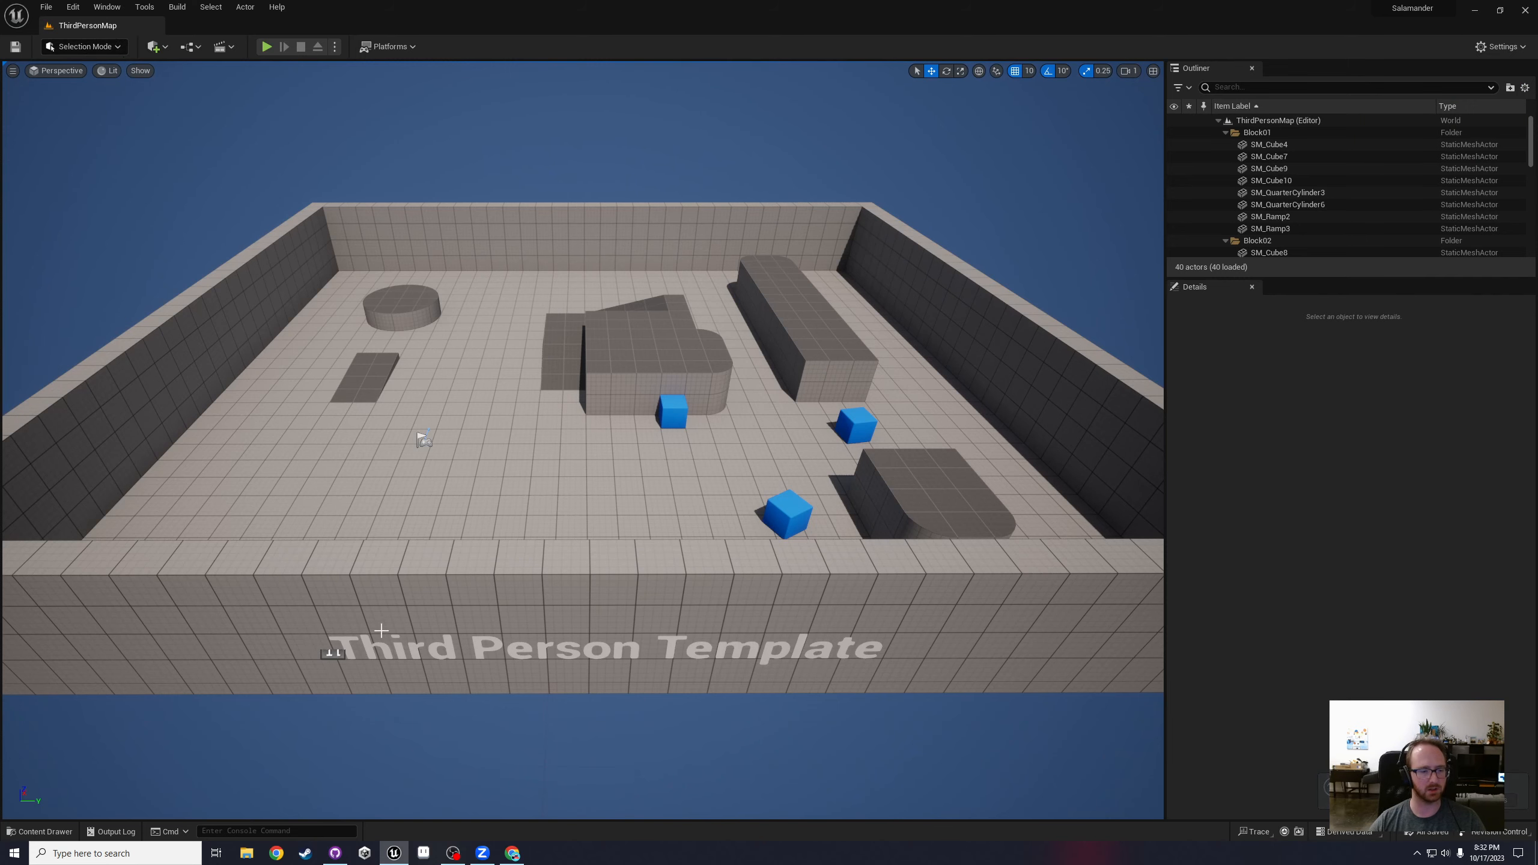
Step: Open the author's own level from the content folder that carries the author's name
{"action": "key", "text": "ctrl+space"}
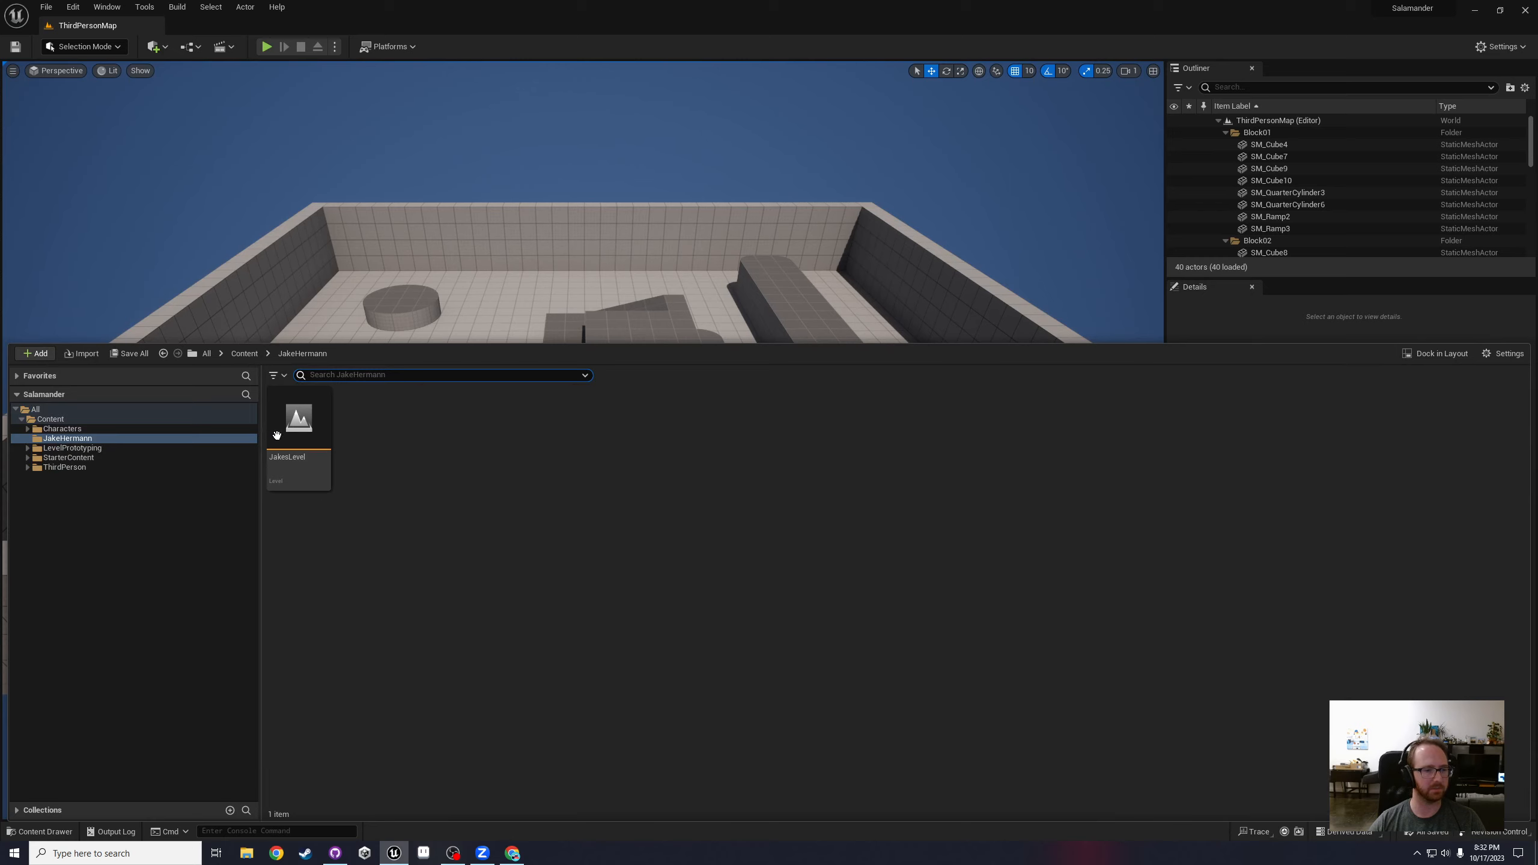
{"action": "left_click", "coordinate": [302, 428]}
{"action": "double_click", "coordinate": [302, 428]}
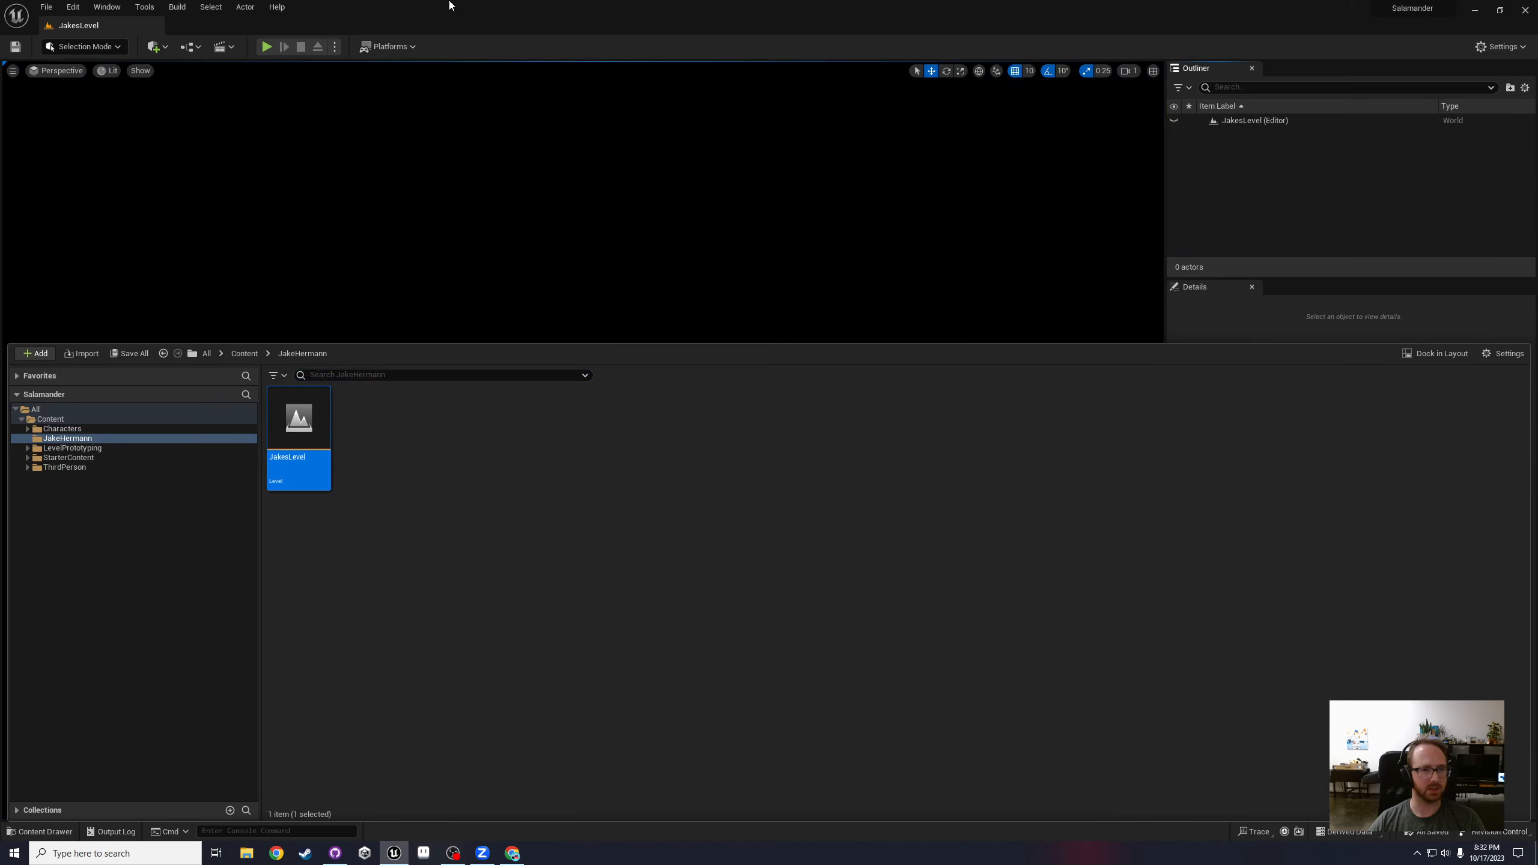
Step: Add a Directional Light and a Sky Light to the empty level
{"action": "left_click", "coordinate": [155, 47]}
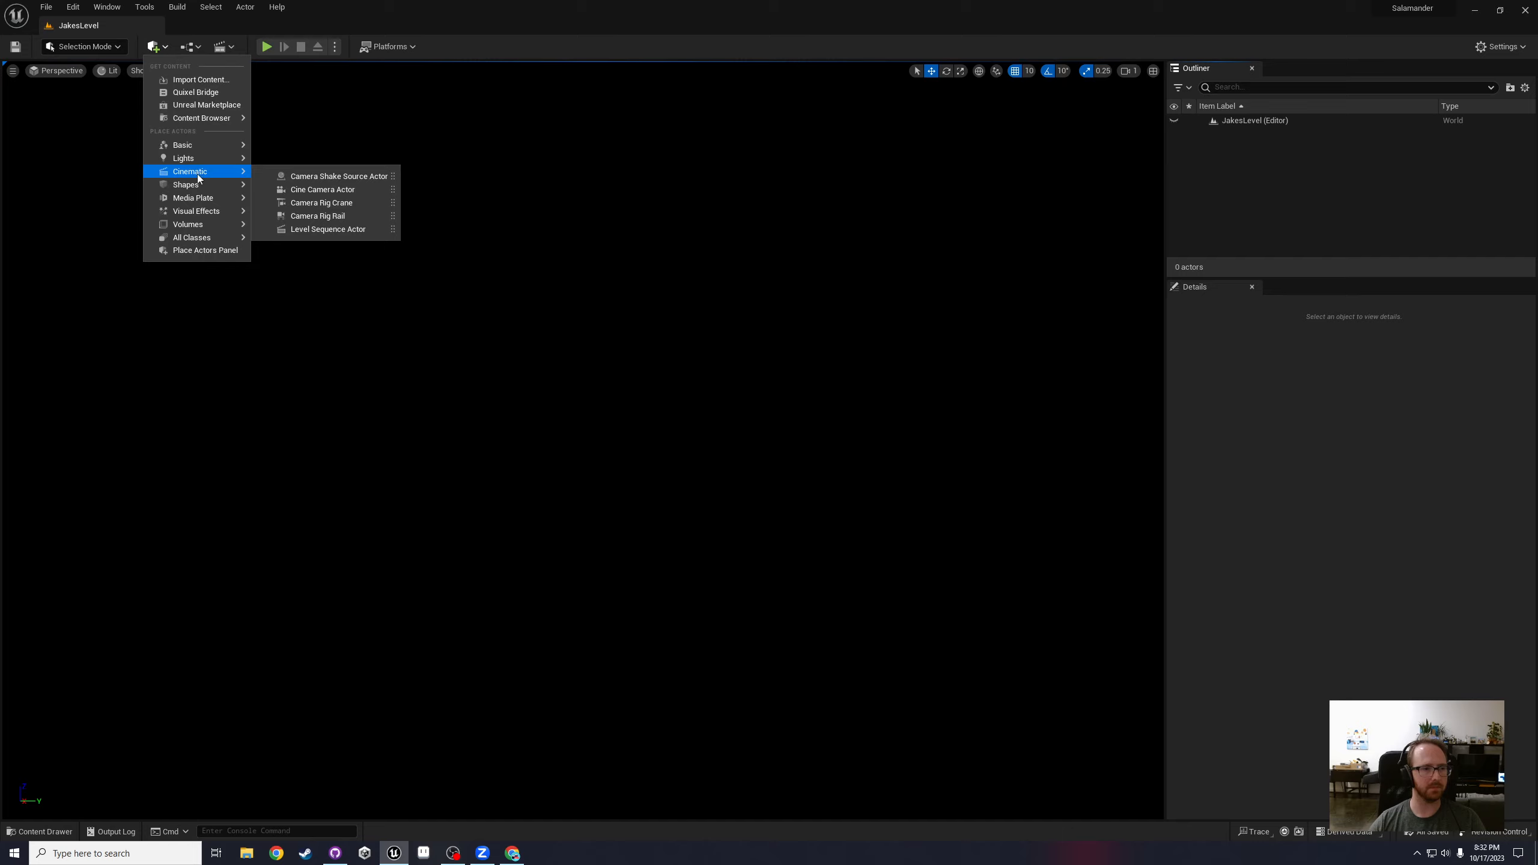
{"action": "mouse_move", "coordinate": [195, 159]}
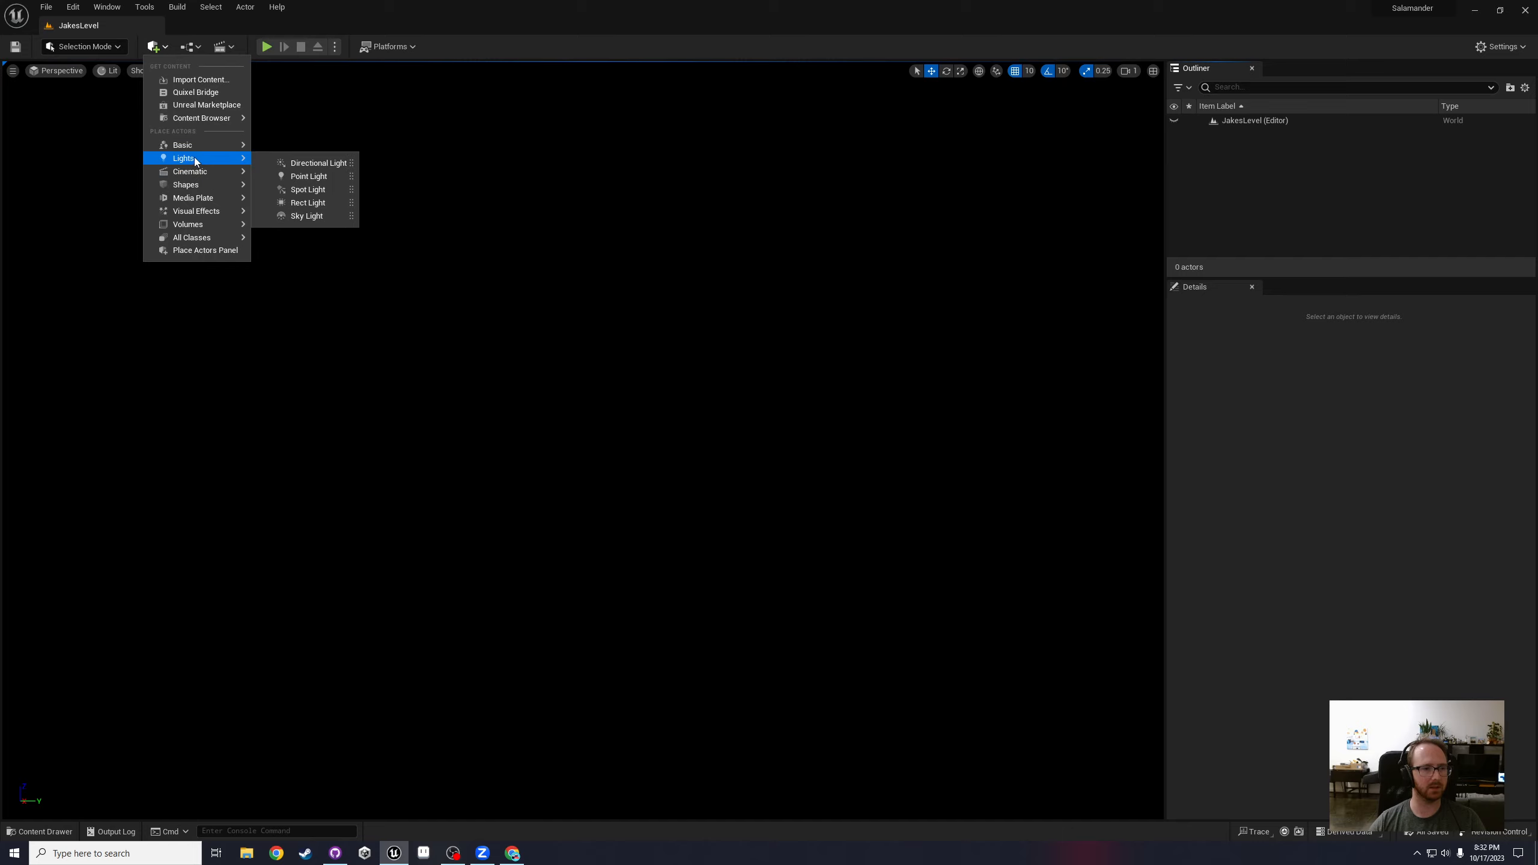
{"action": "left_click", "coordinate": [288, 164]}
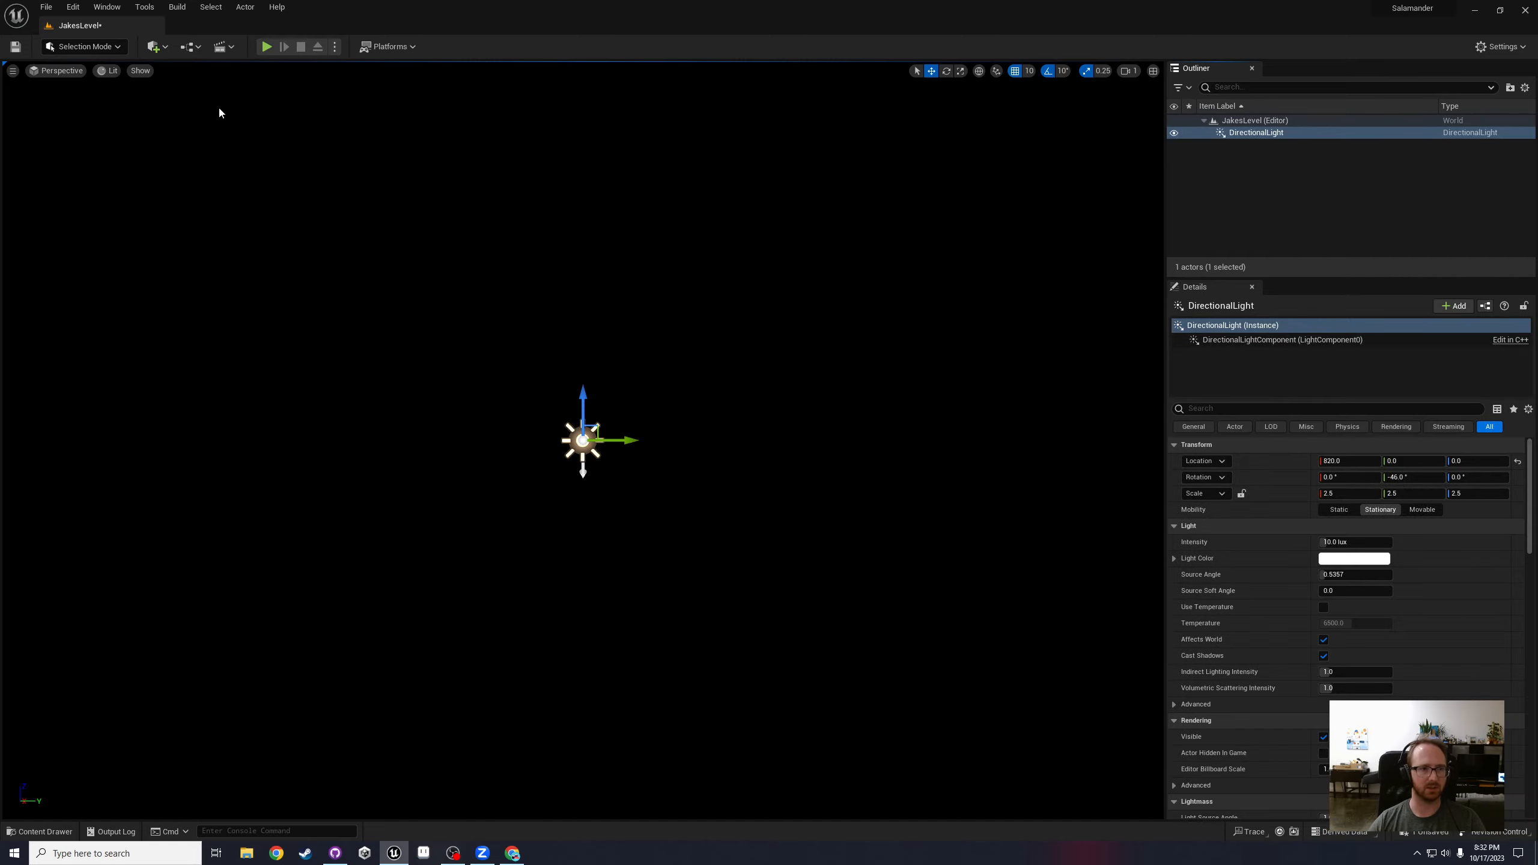
{"action": "key", "text": "ctrl+space"}
{"action": "left_click", "coordinate": [155, 47]}
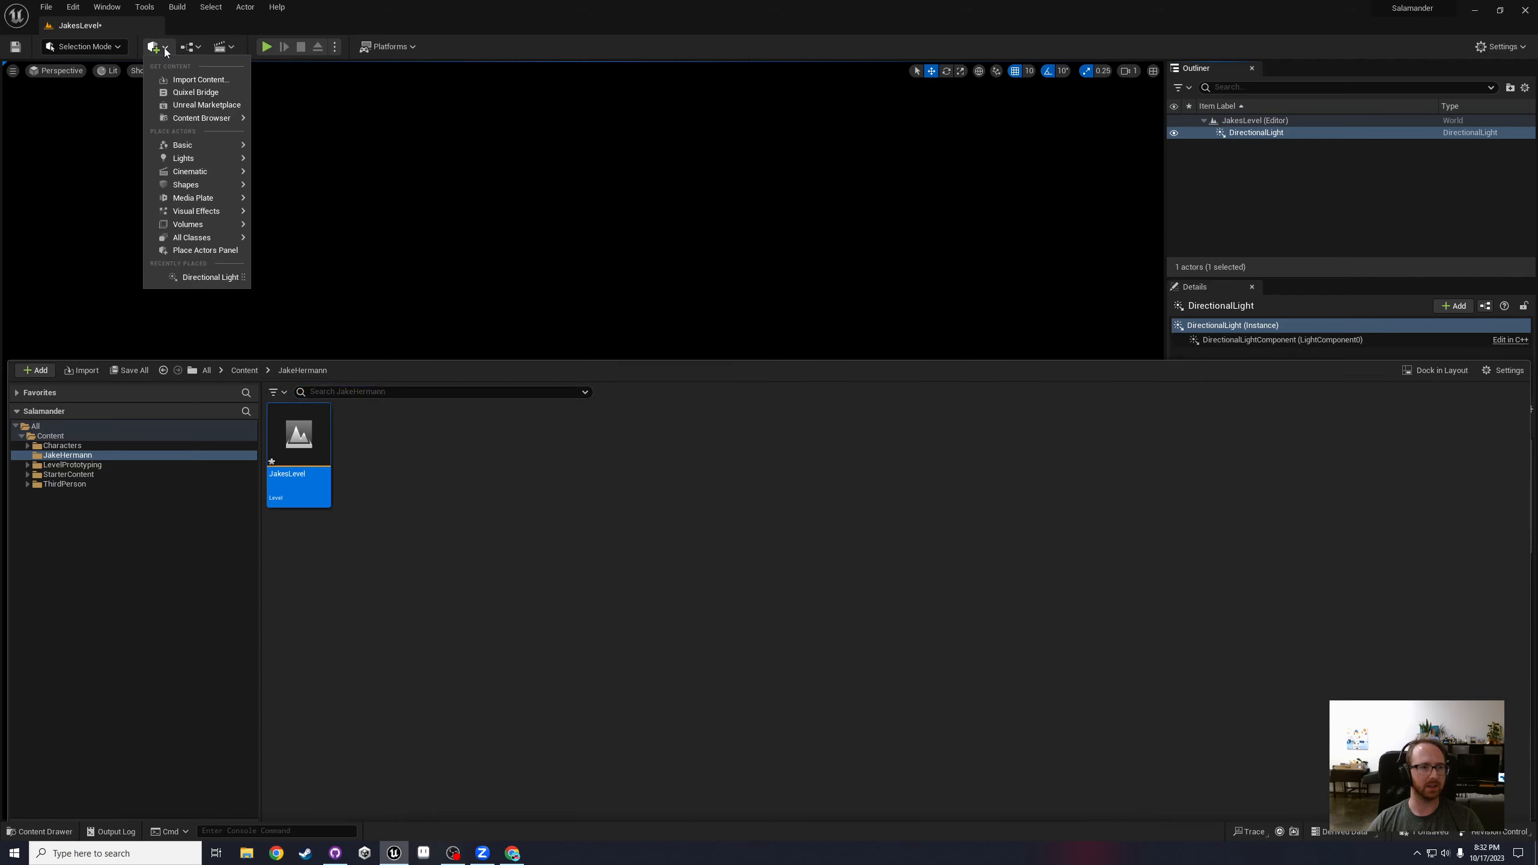
{"action": "mouse_move", "coordinate": [196, 156]}
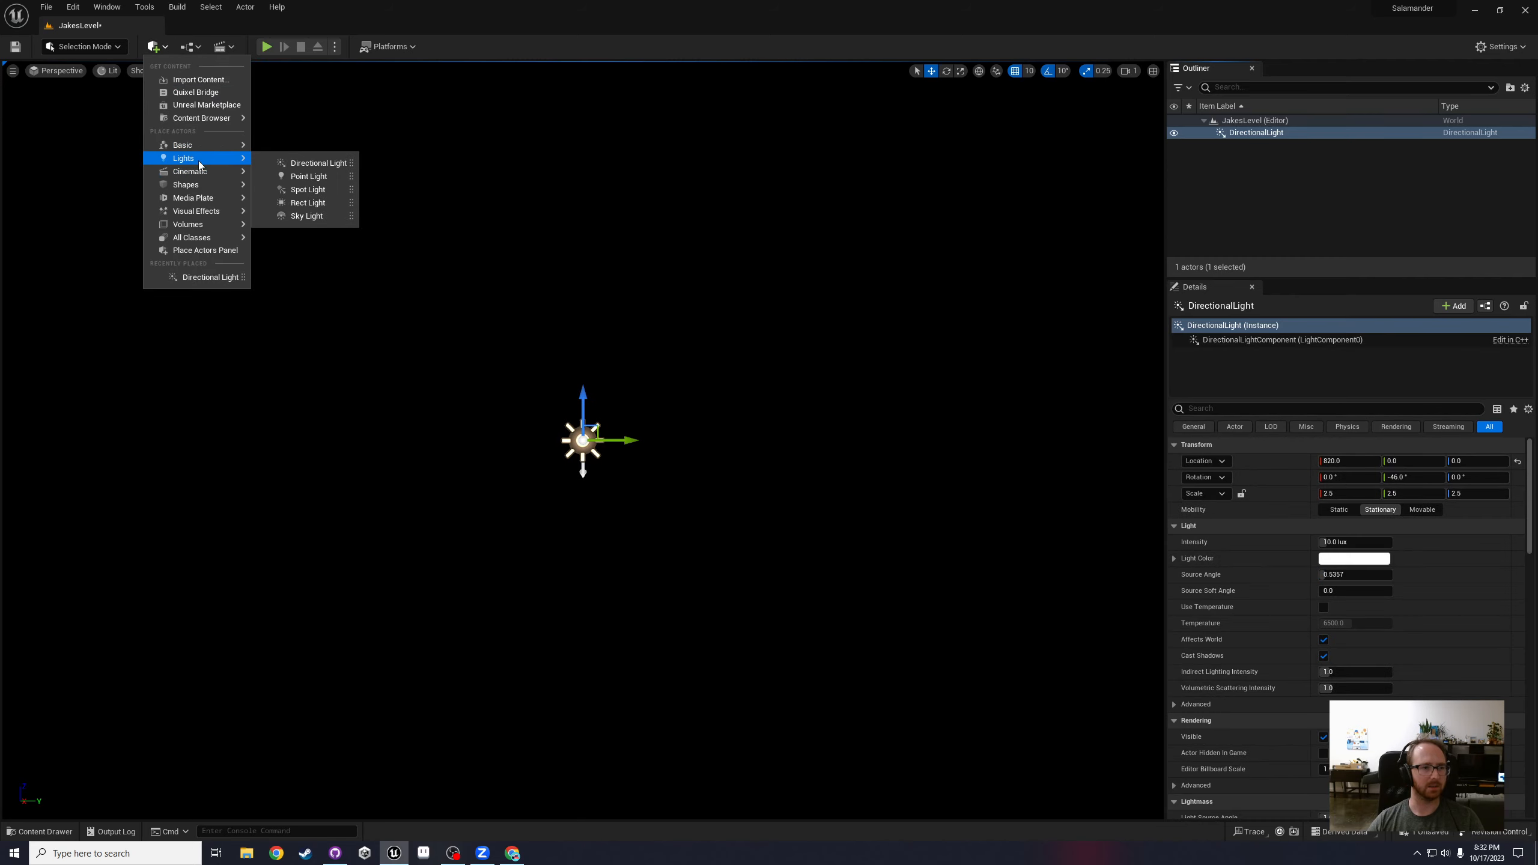
{"action": "left_click", "coordinate": [303, 216]}
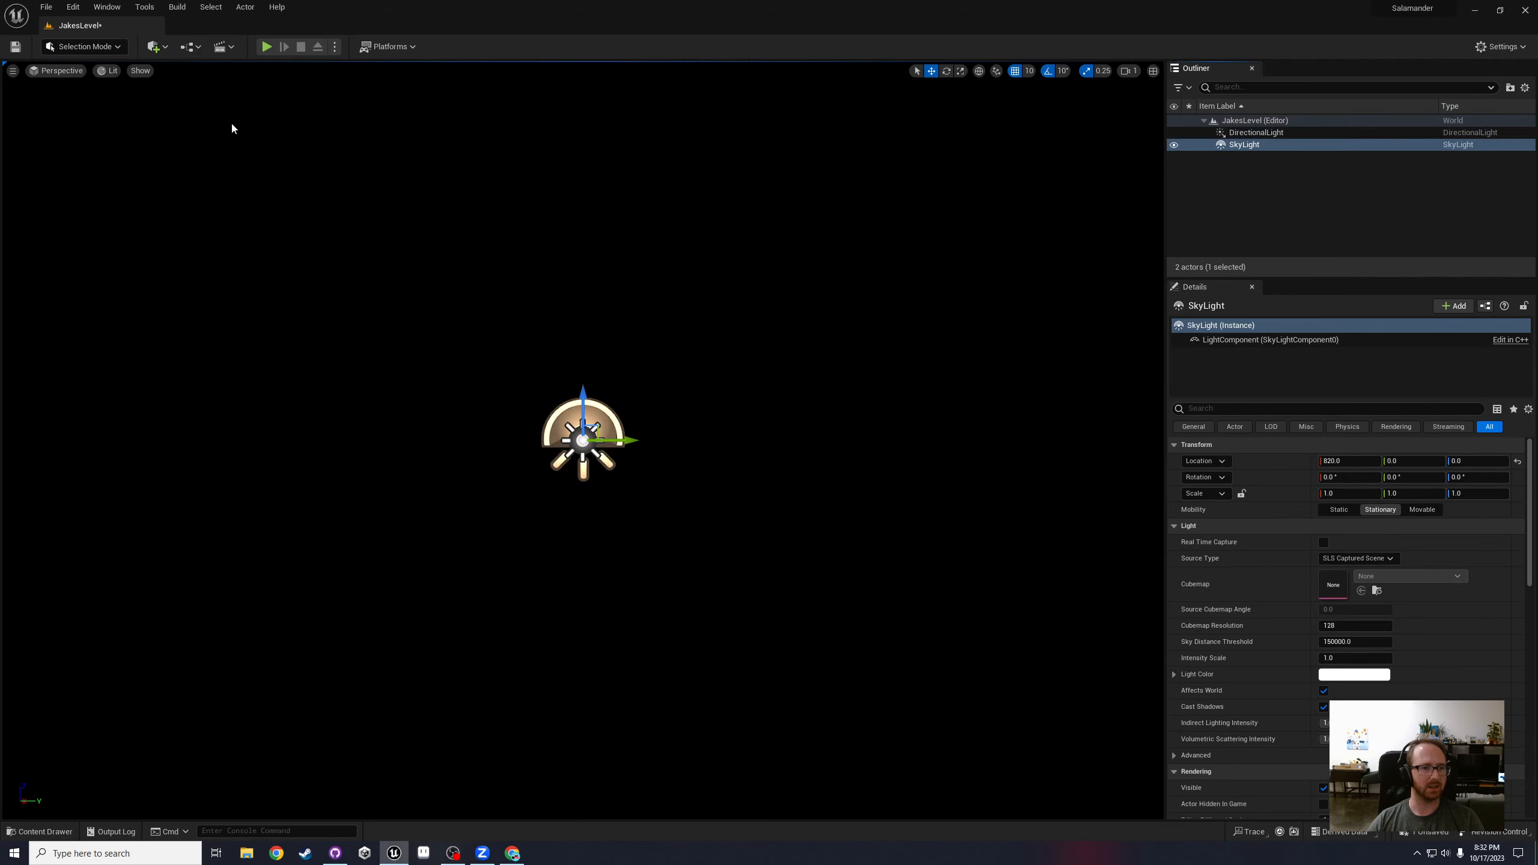
Step: Add the Sky Atmosphere and Exponential Height Fog visual effects to the level
{"action": "left_click", "coordinate": [155, 47]}
{"action": "mouse_move", "coordinate": [212, 190]}
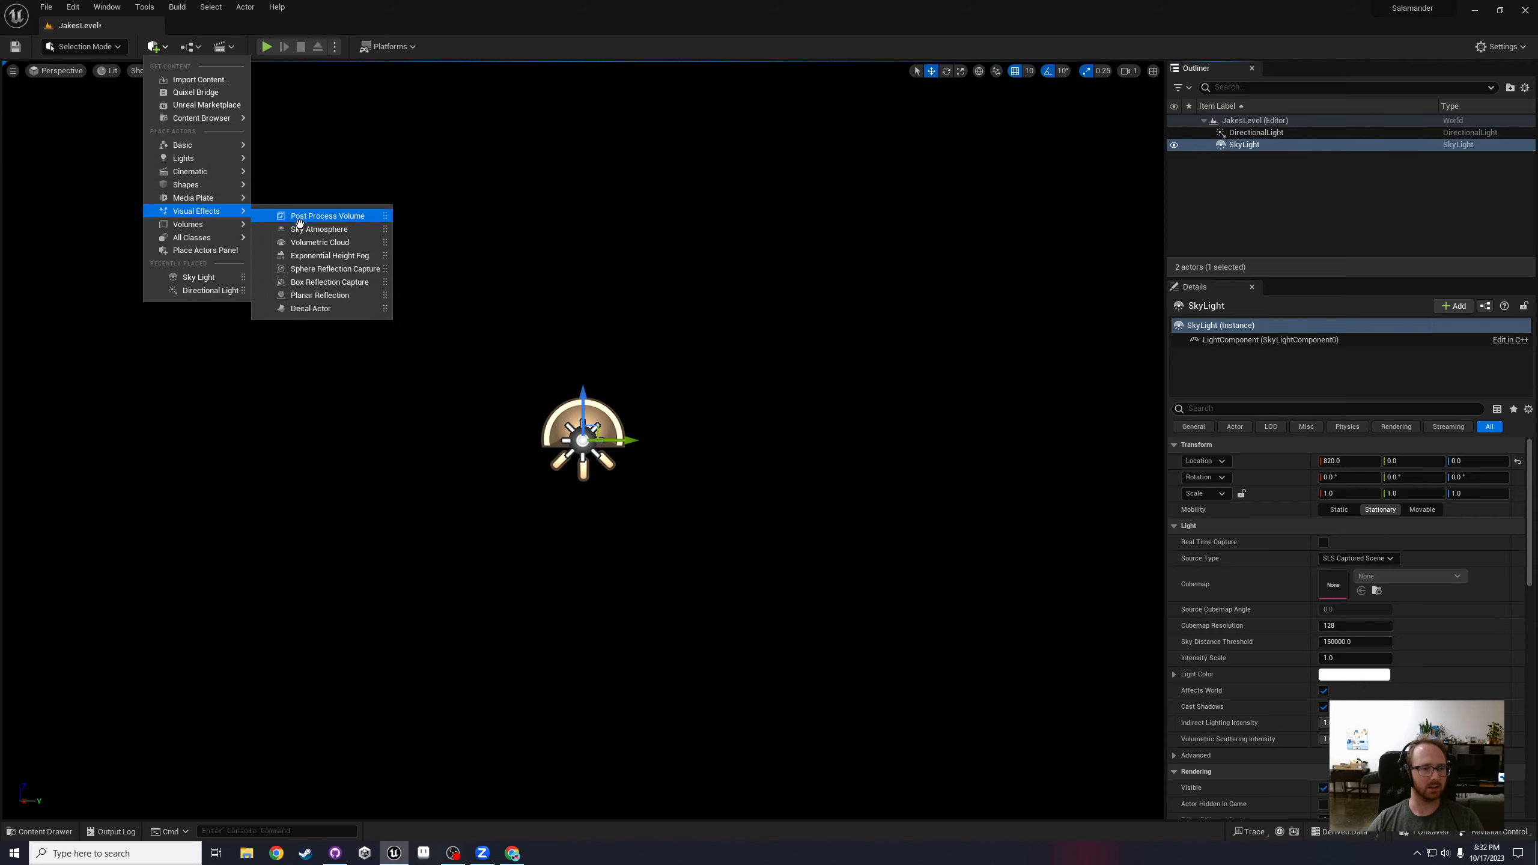
{"action": "left_click", "coordinate": [316, 229]}
{"action": "left_click", "coordinate": [166, 48]}
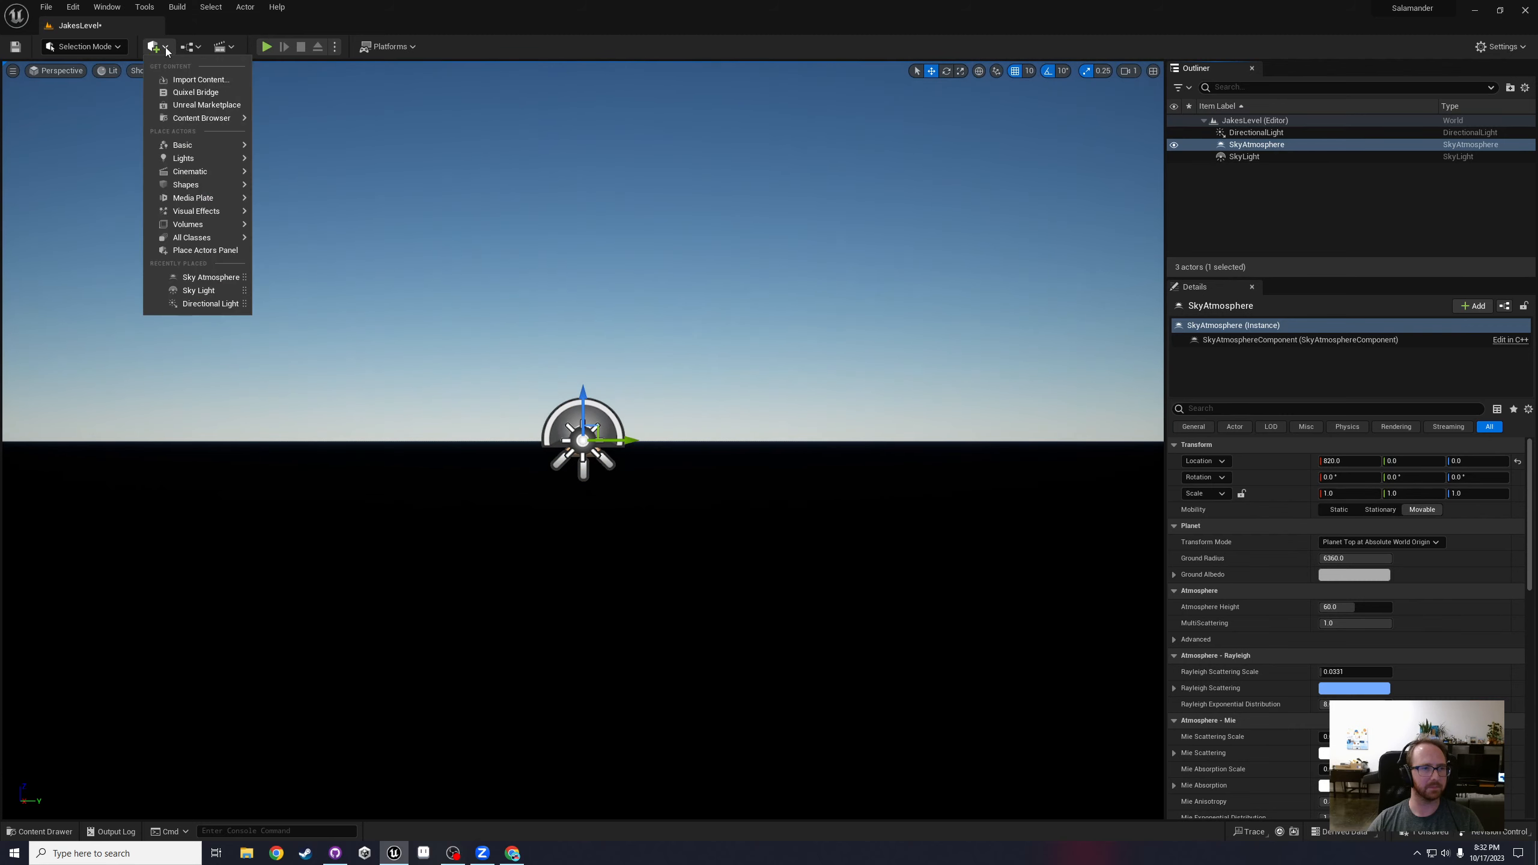
{"action": "mouse_move", "coordinate": [225, 214]}
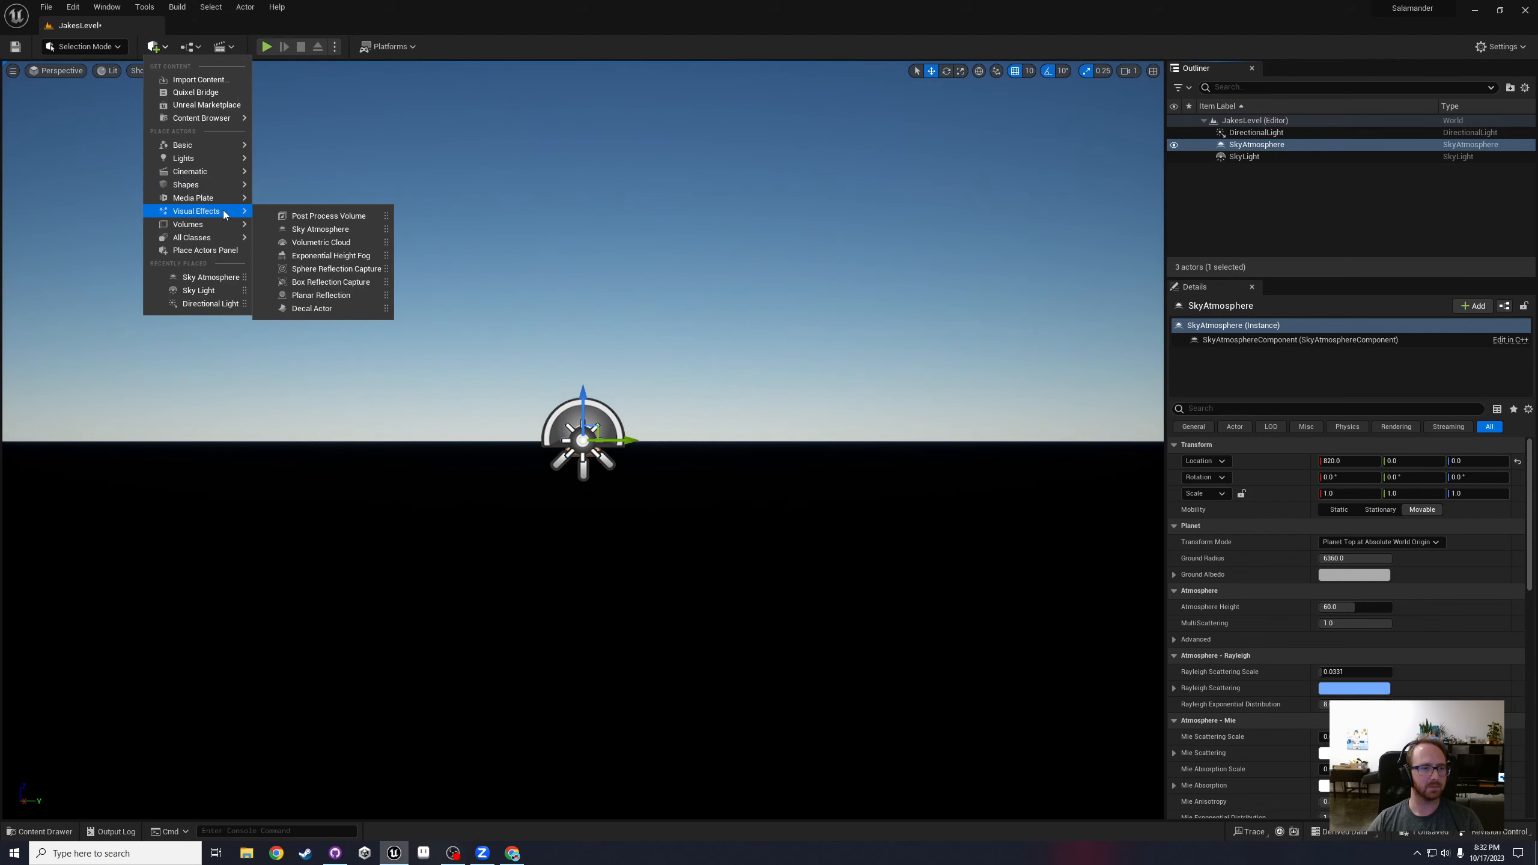
{"action": "left_click", "coordinate": [355, 257]}
Step: Add a Plane shape to the level and frame it in the viewport
{"action": "left_click", "coordinate": [167, 52]}
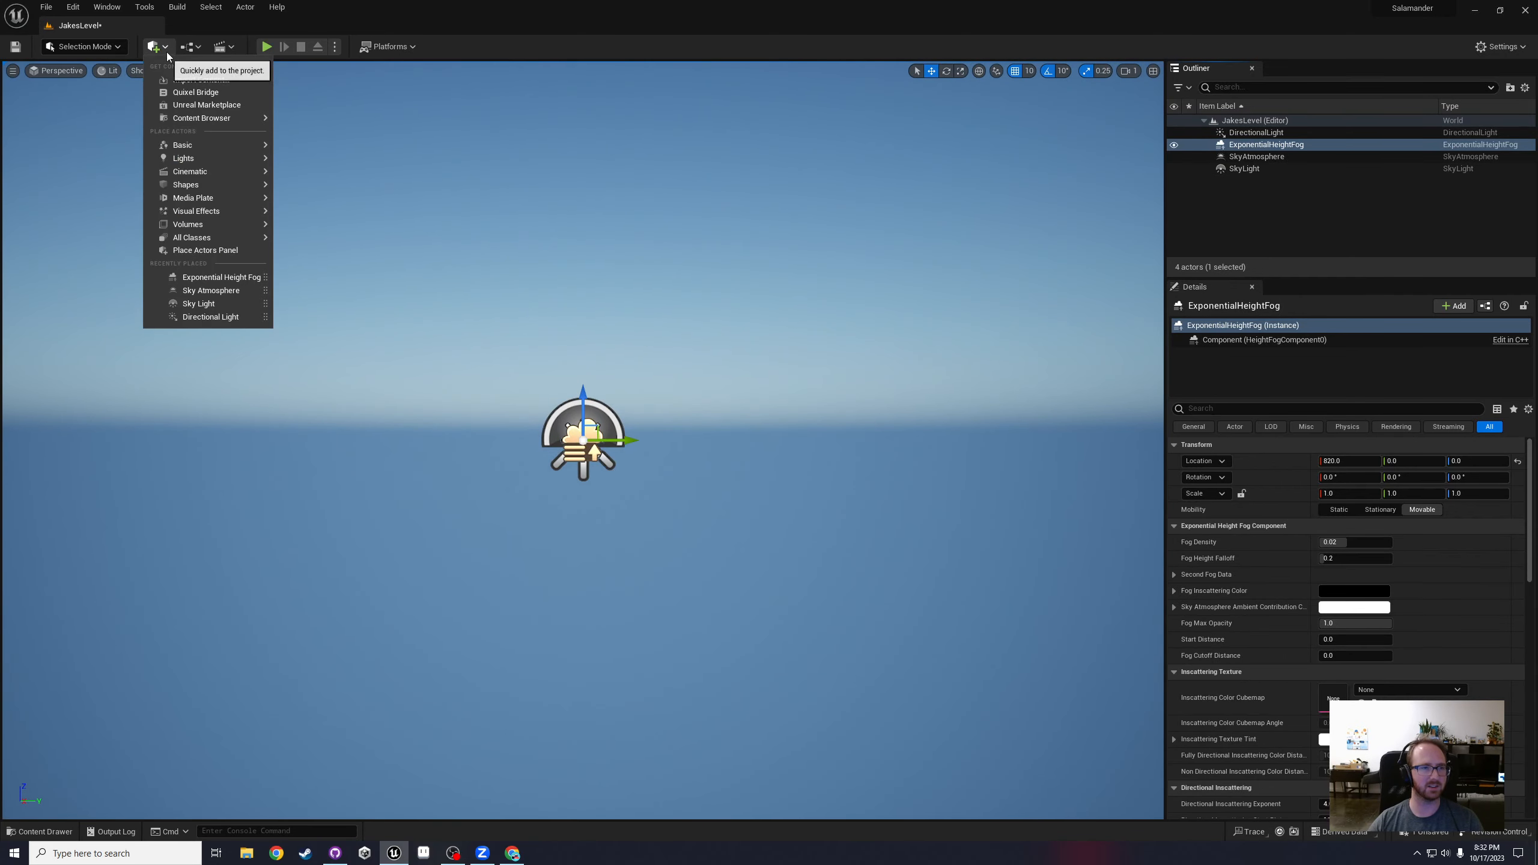
{"action": "mouse_move", "coordinate": [197, 160]}
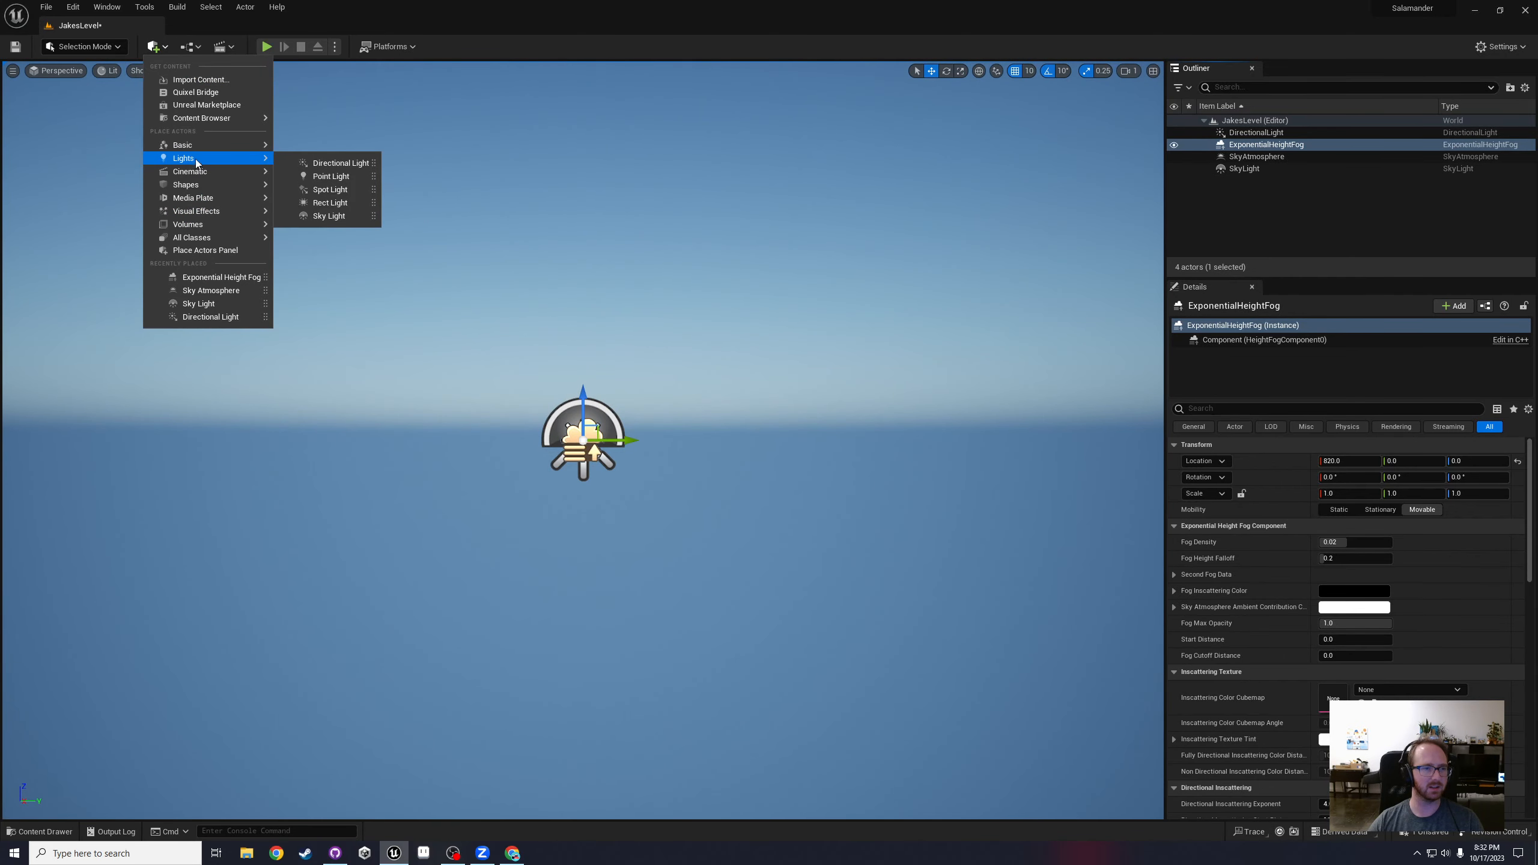
{"action": "mouse_move", "coordinate": [259, 148]}
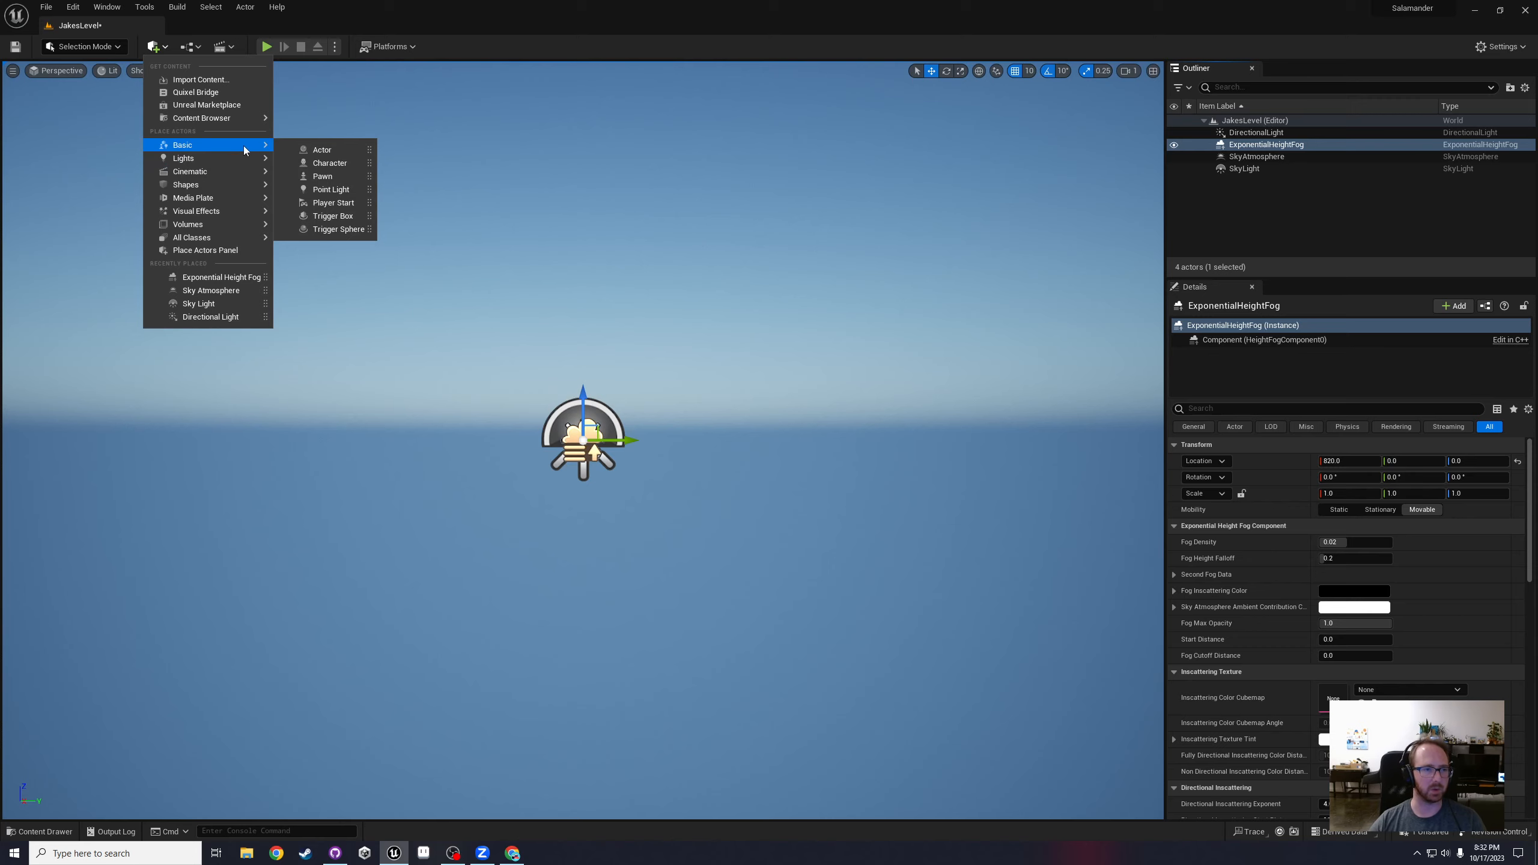
{"action": "mouse_move", "coordinate": [225, 185]}
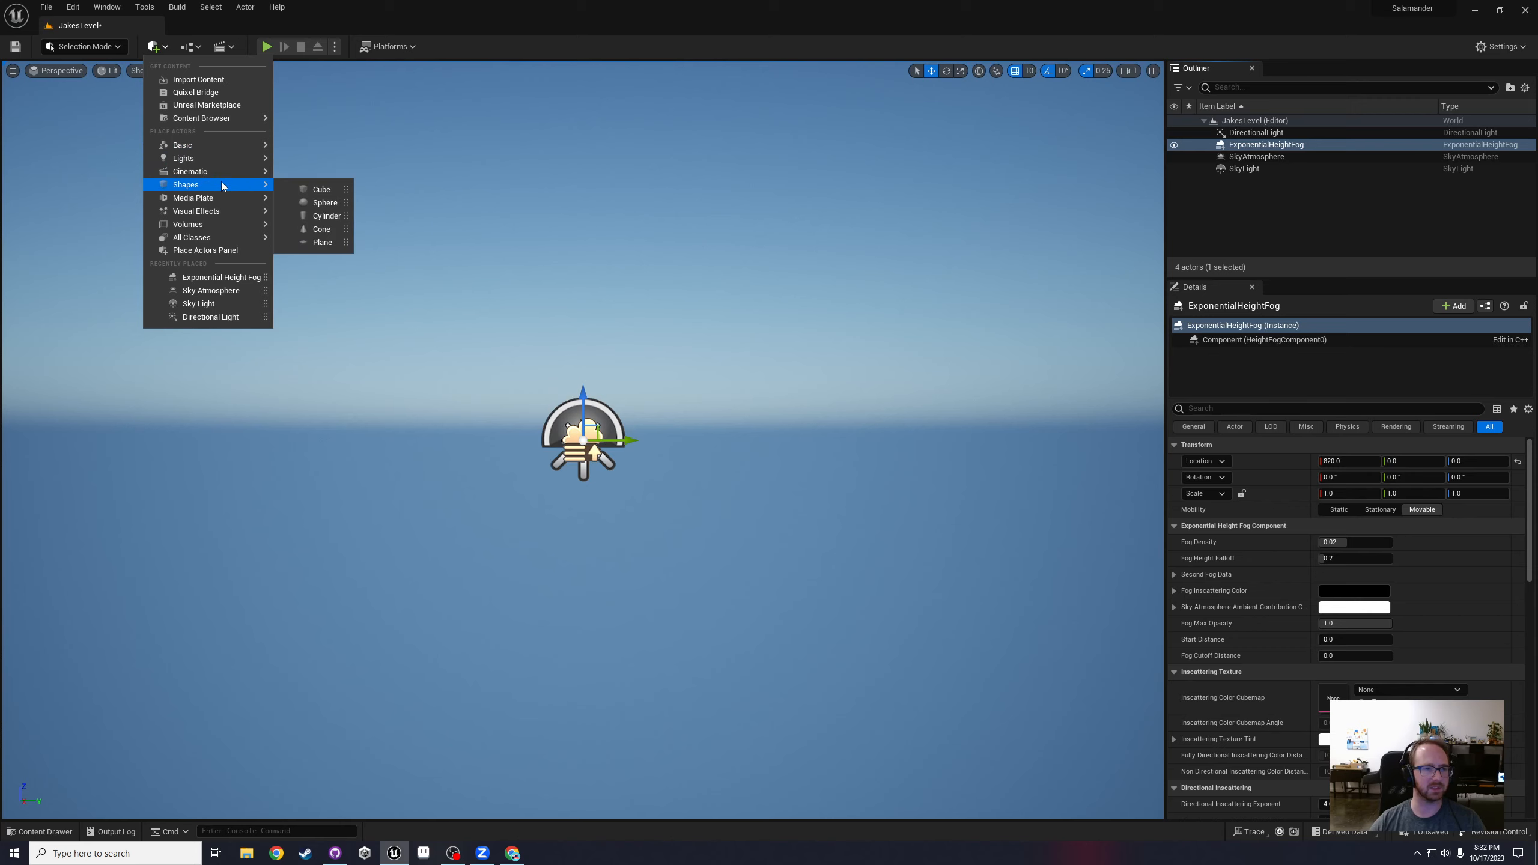
{"action": "left_click", "coordinate": [308, 243]}
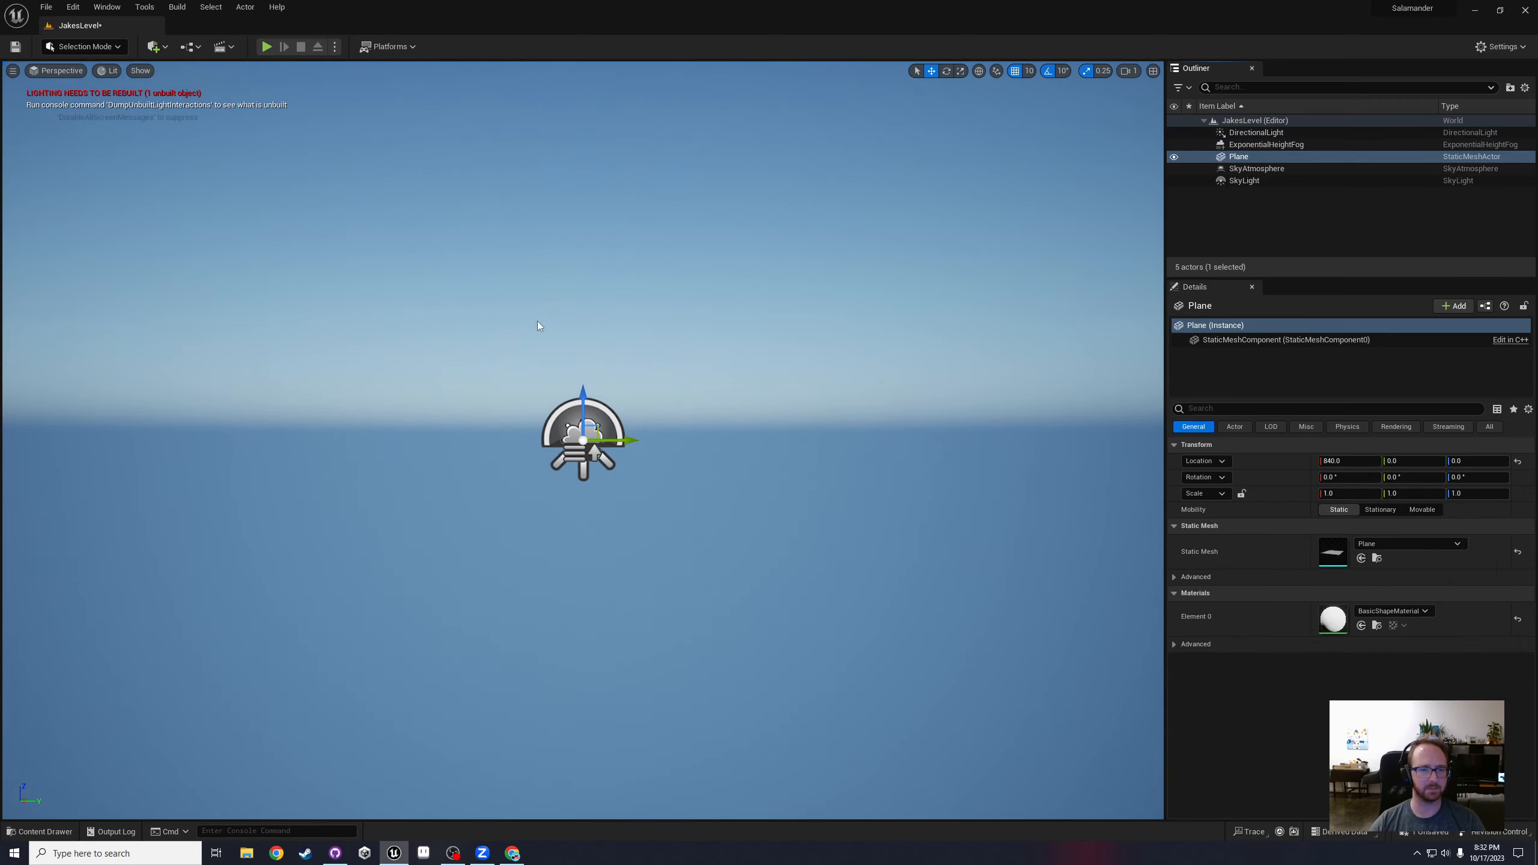
{"action": "right_click", "coordinate": [651, 432]}
{"action": "key", "text": "f"}
{"action": "mouse_move", "coordinate": [650, 419]}
{"action": "left_mouse_down"}
{"action": "mouse_move", "coordinate": [490, 451]}
{"action": "mouse_move", "coordinate": [658, 392]}
{"action": "left_mouse_up"}
{"action": "scroll", "coordinate": [659, 392], "scroll_direction": "down", "scroll_amount": 5}
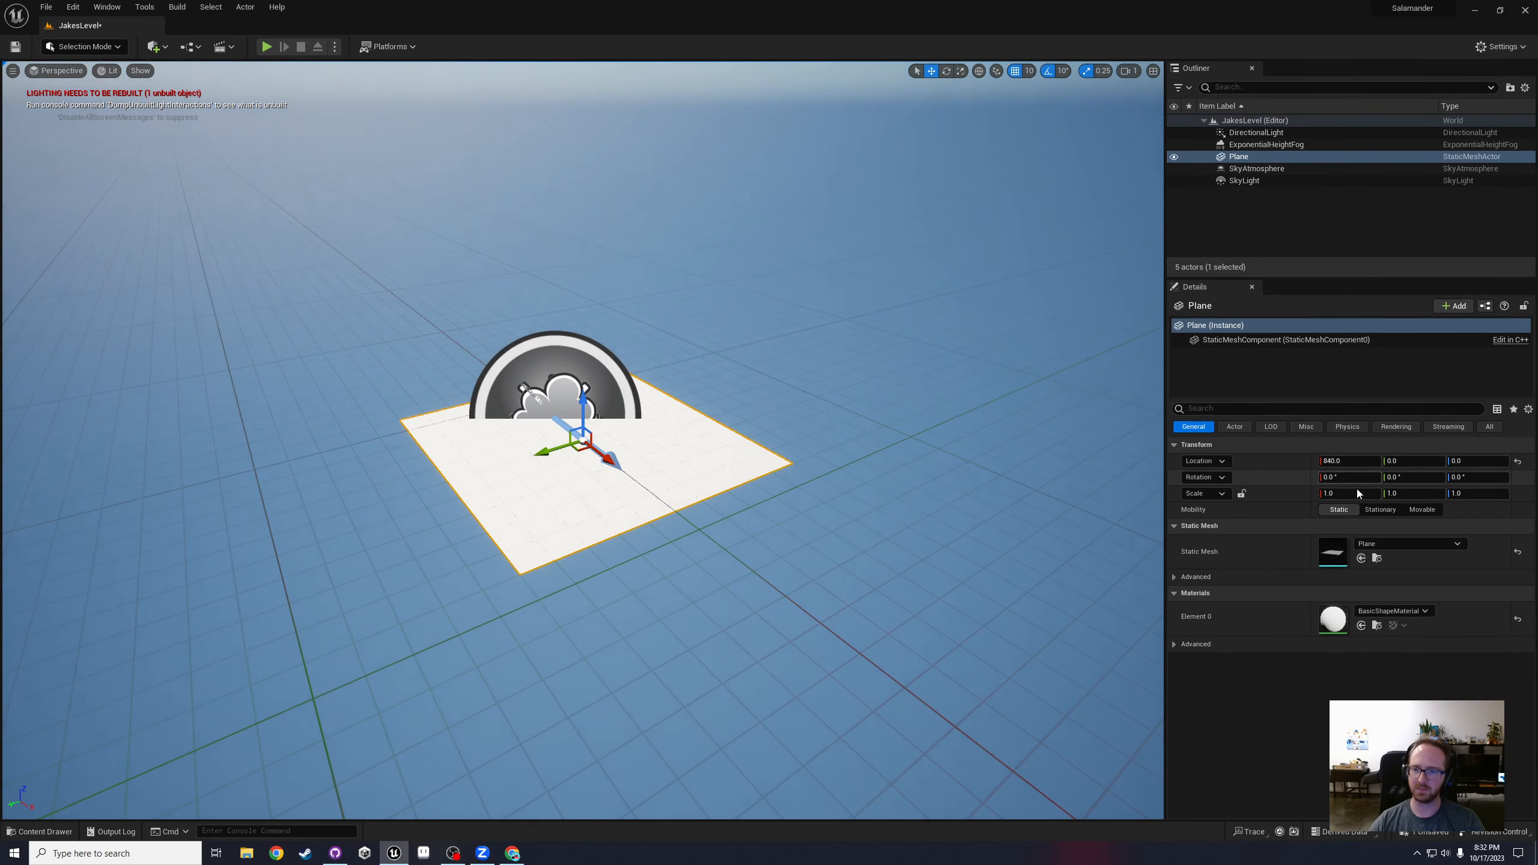
Step: Lock the plane's scale proportions, set its scale to 100 on all axes, and save the level
{"action": "left_click", "coordinate": [1243, 493]}
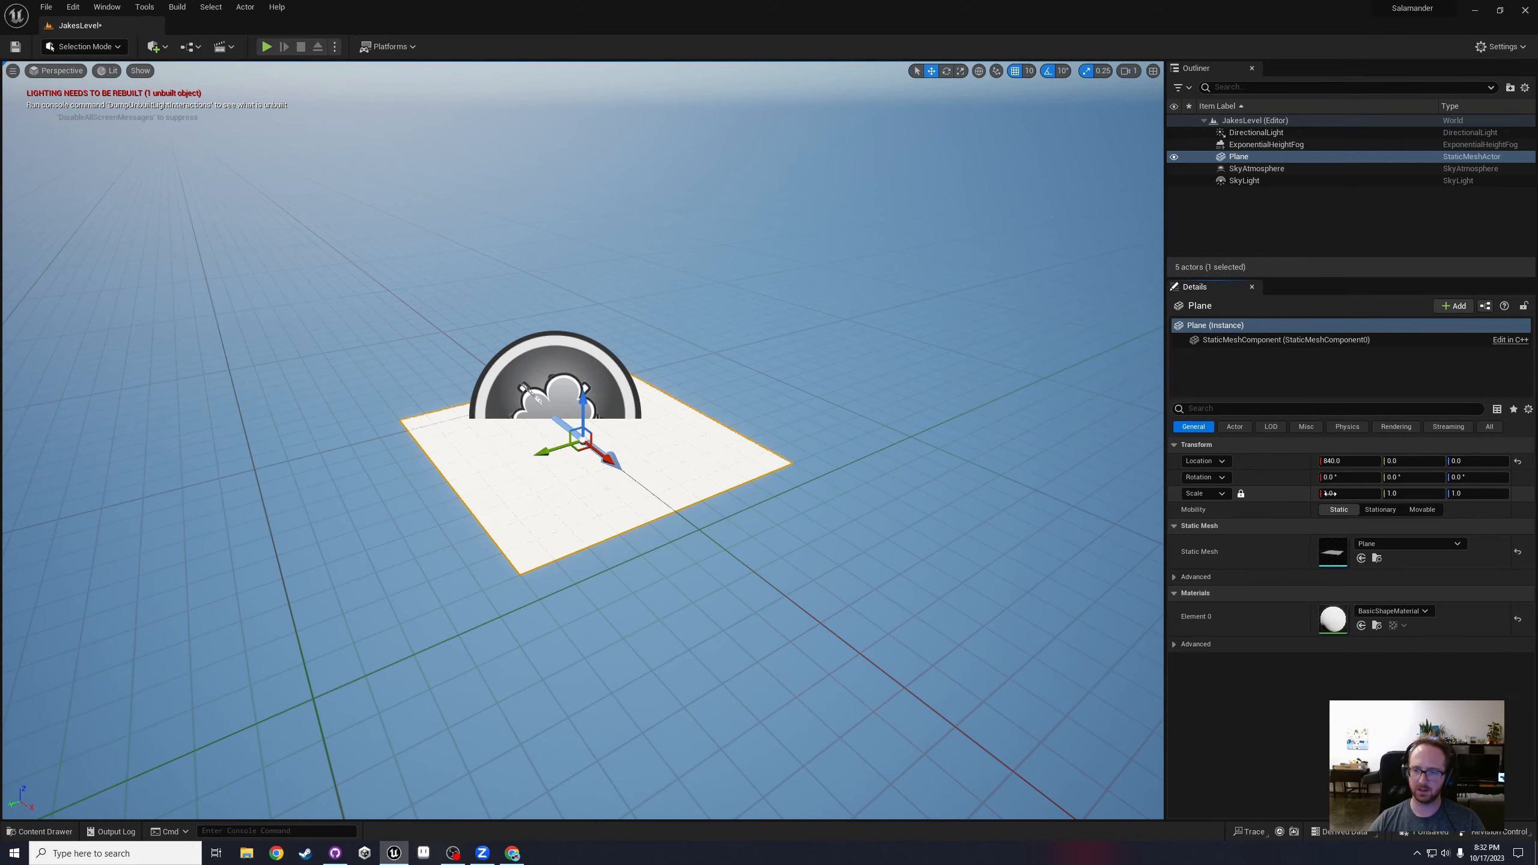
{"action": "left_click", "coordinate": [1370, 495]}
{"action": "type", "text": "1"}
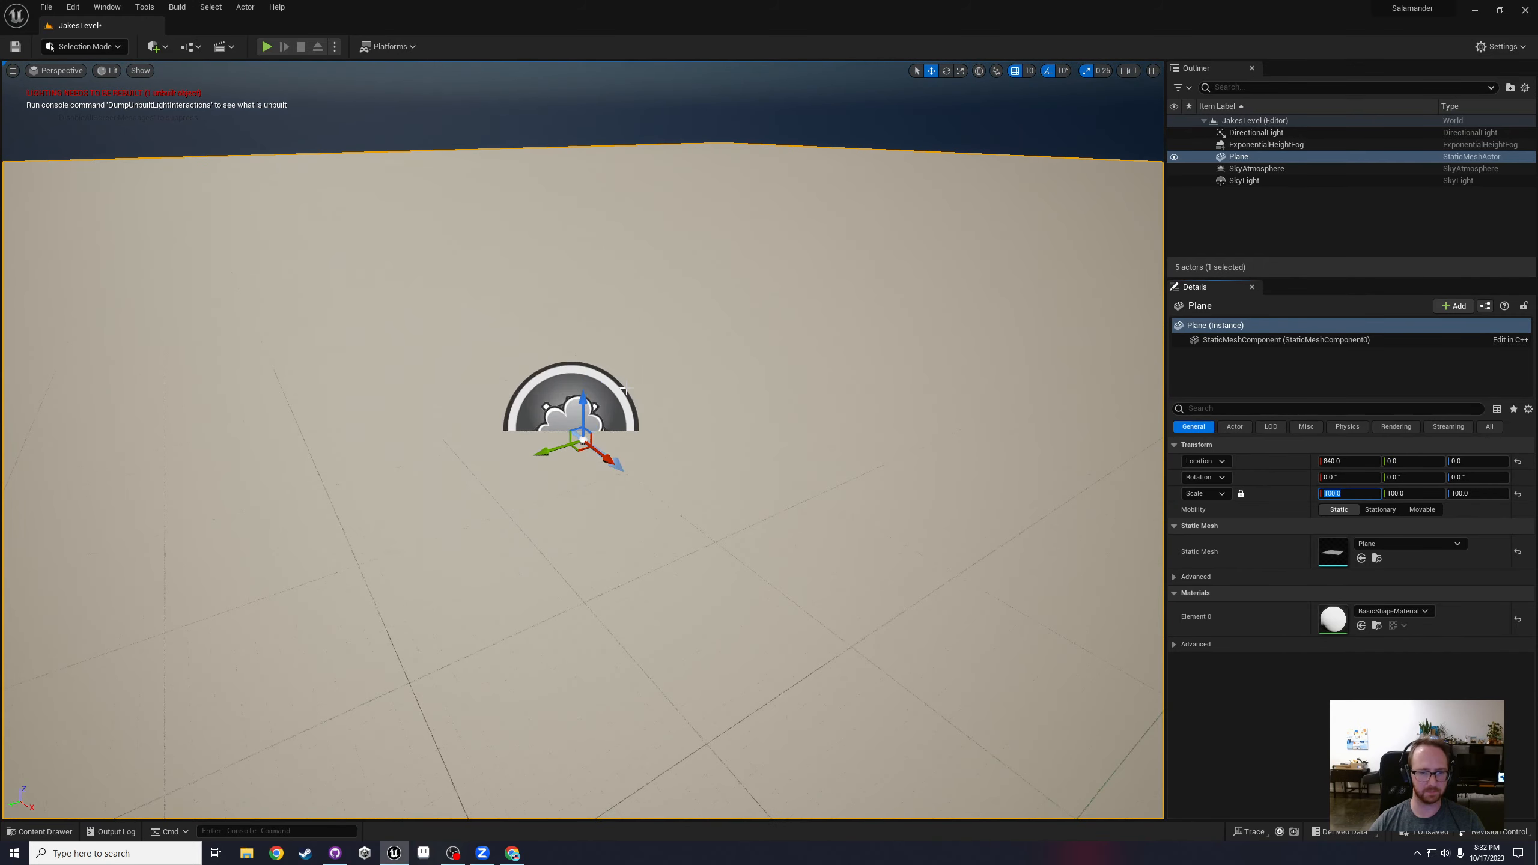
{"action": "key", "text": "ctrl+s"}
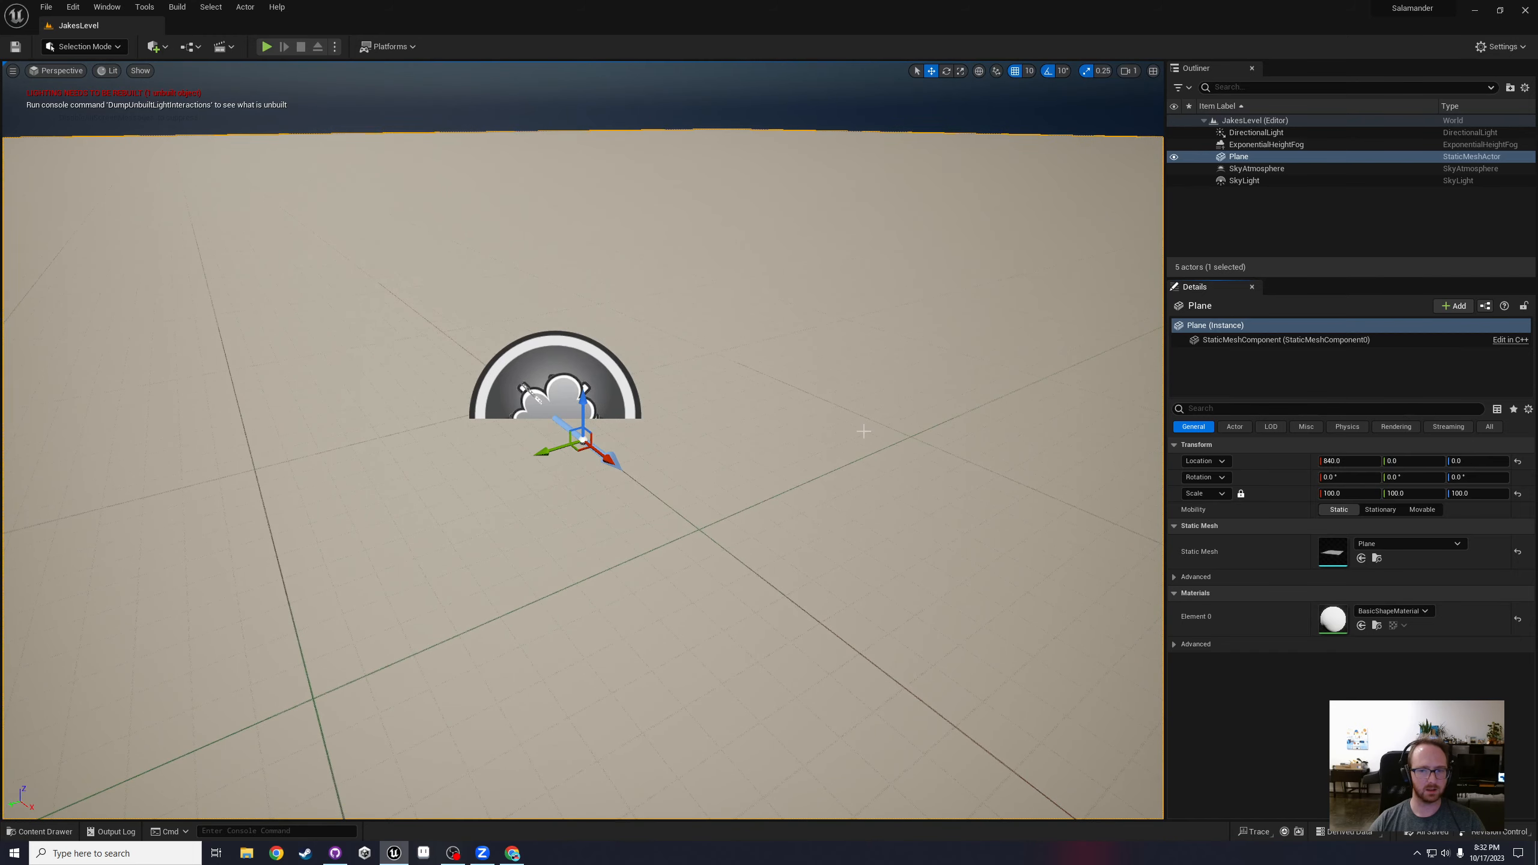
Step: Assign the MI_PrototypeGrid_Gray material to the plane
{"action": "left_click", "coordinate": [1390, 611]}
{"action": "type", "text": "MI"}
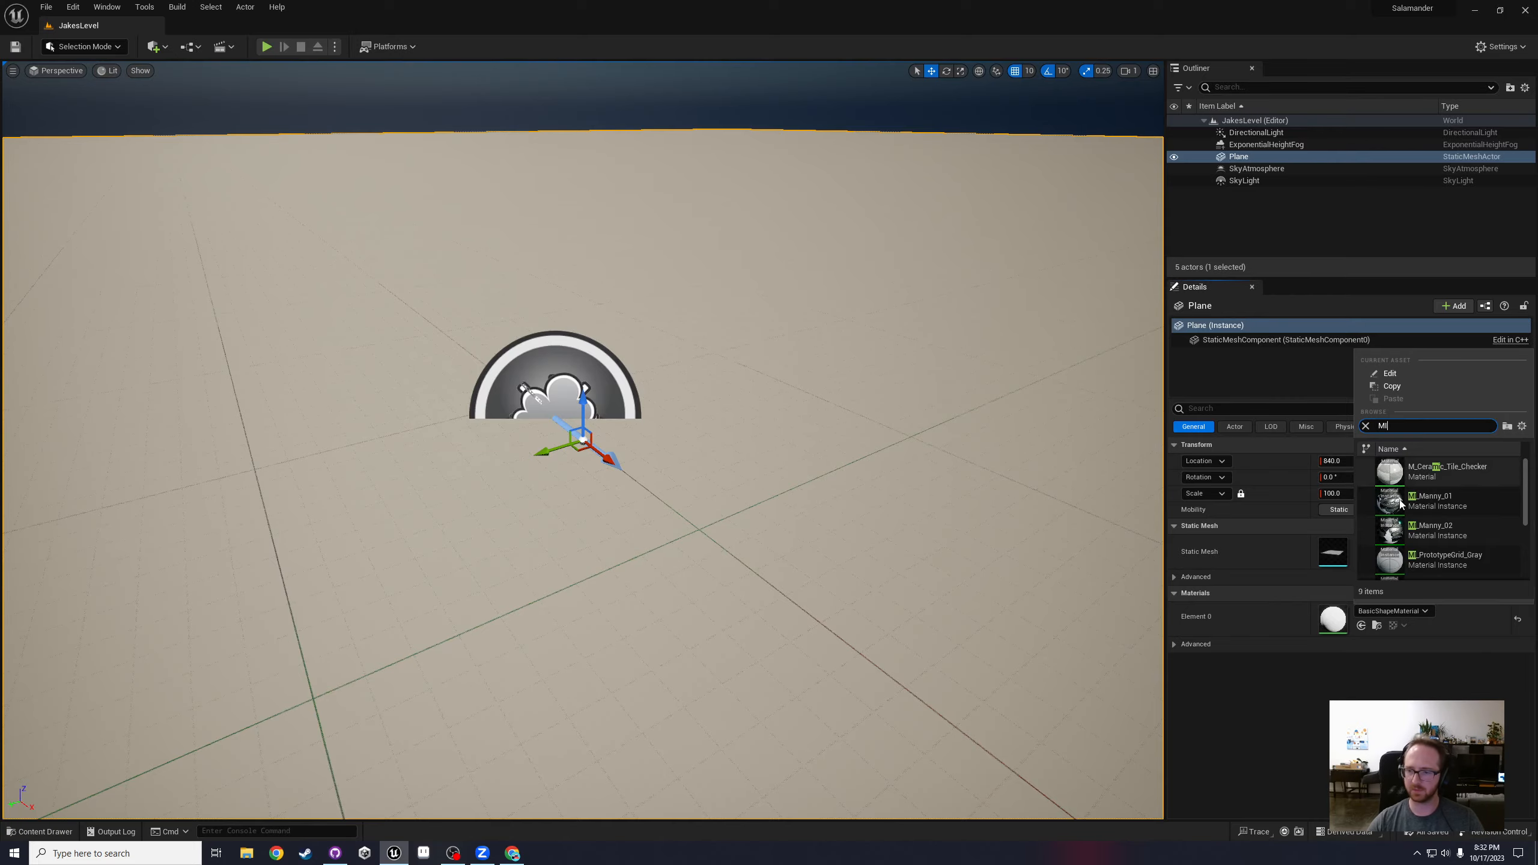
{"action": "left_click", "coordinate": [1446, 559]}
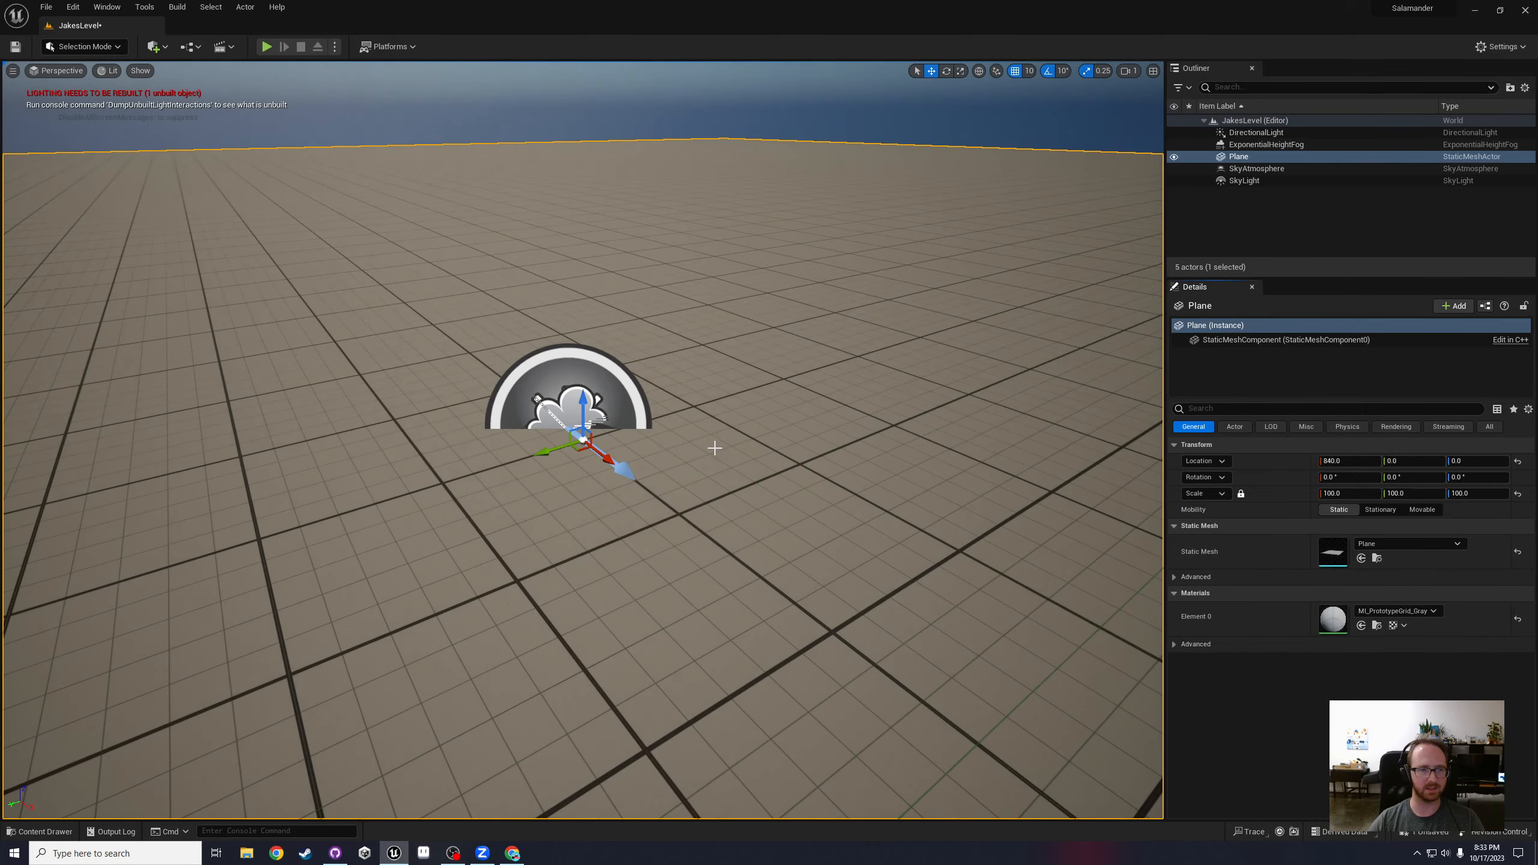
{"action": "scroll", "coordinate": [713, 452], "scroll_direction": "down", "scroll_amount": 4}
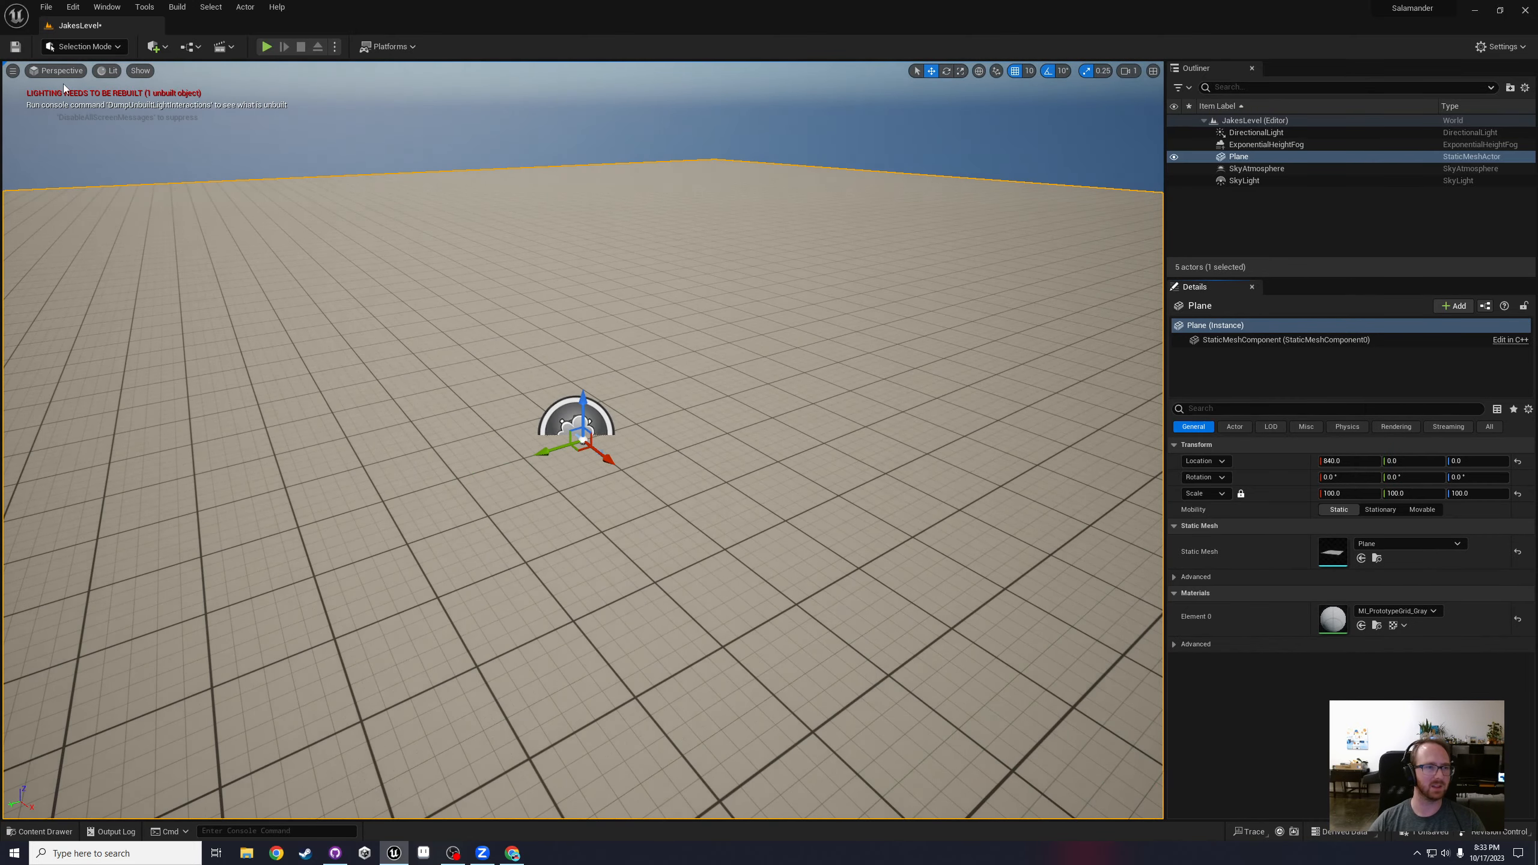
Step: Build only the level's lighting, save the level, and close the Unreal editor
{"action": "left_click", "coordinate": [176, 6]}
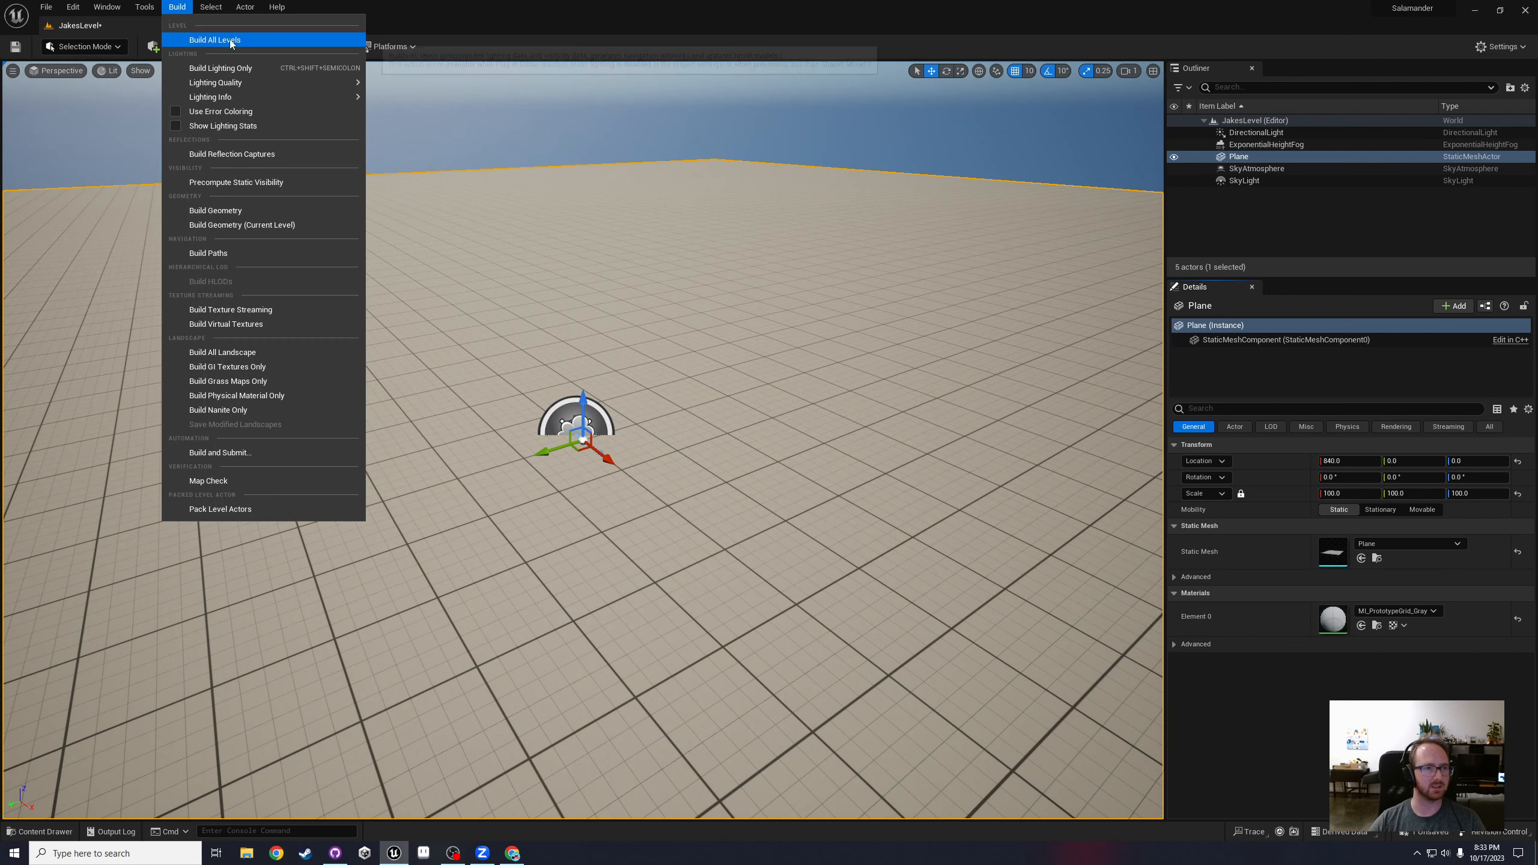
{"action": "left_click", "coordinate": [230, 64]}
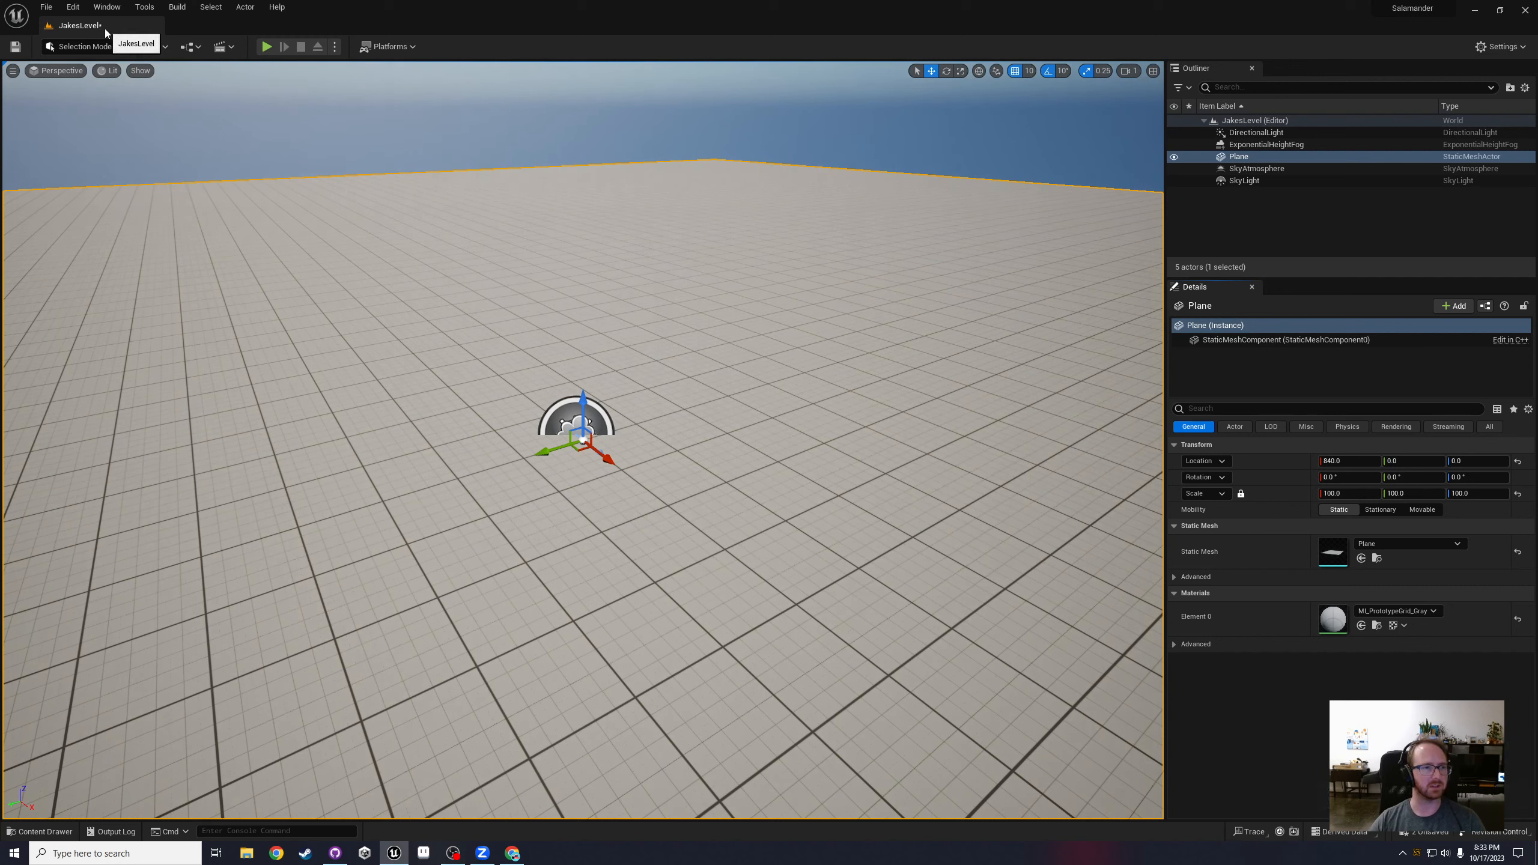
{"action": "key", "text": "ctrl+s"}
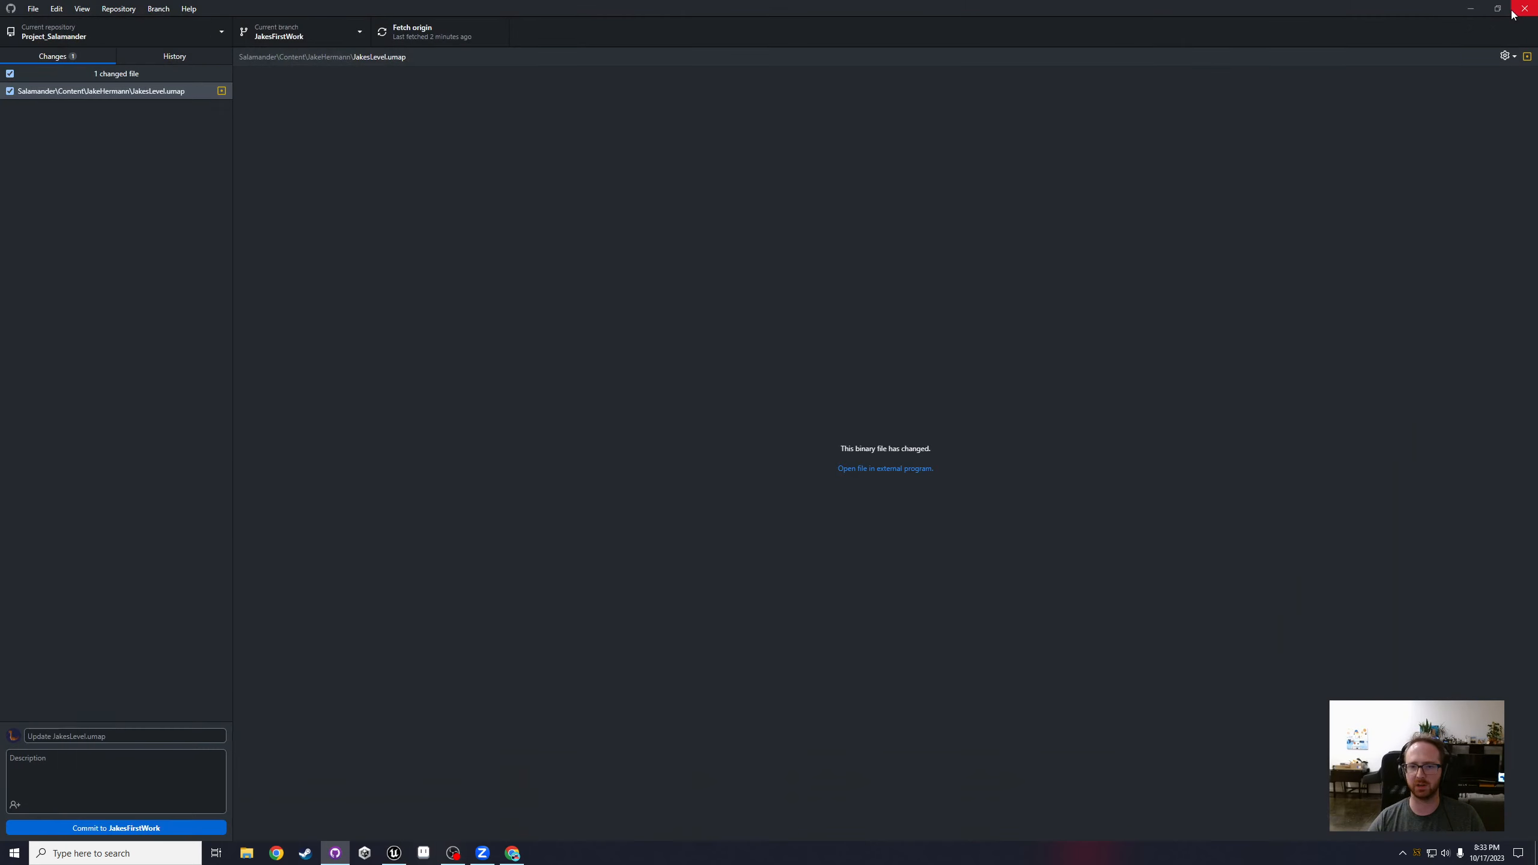
{"action": "left_click", "coordinate": [1513, 12]}
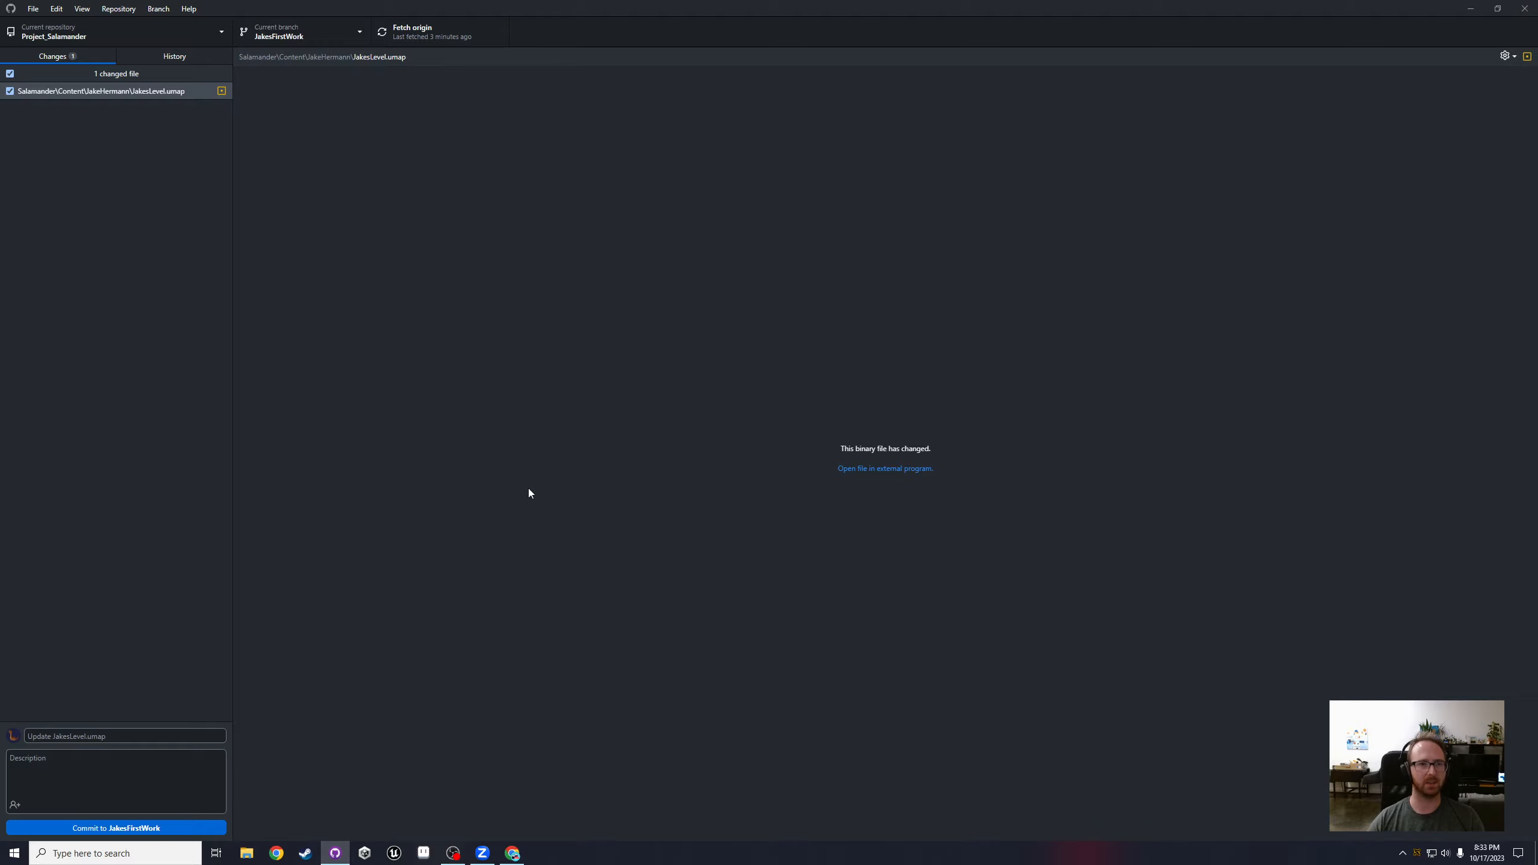
{"action": "right_click", "coordinate": [714, 5]}
{"action": "left_click", "coordinate": [714, 4]}
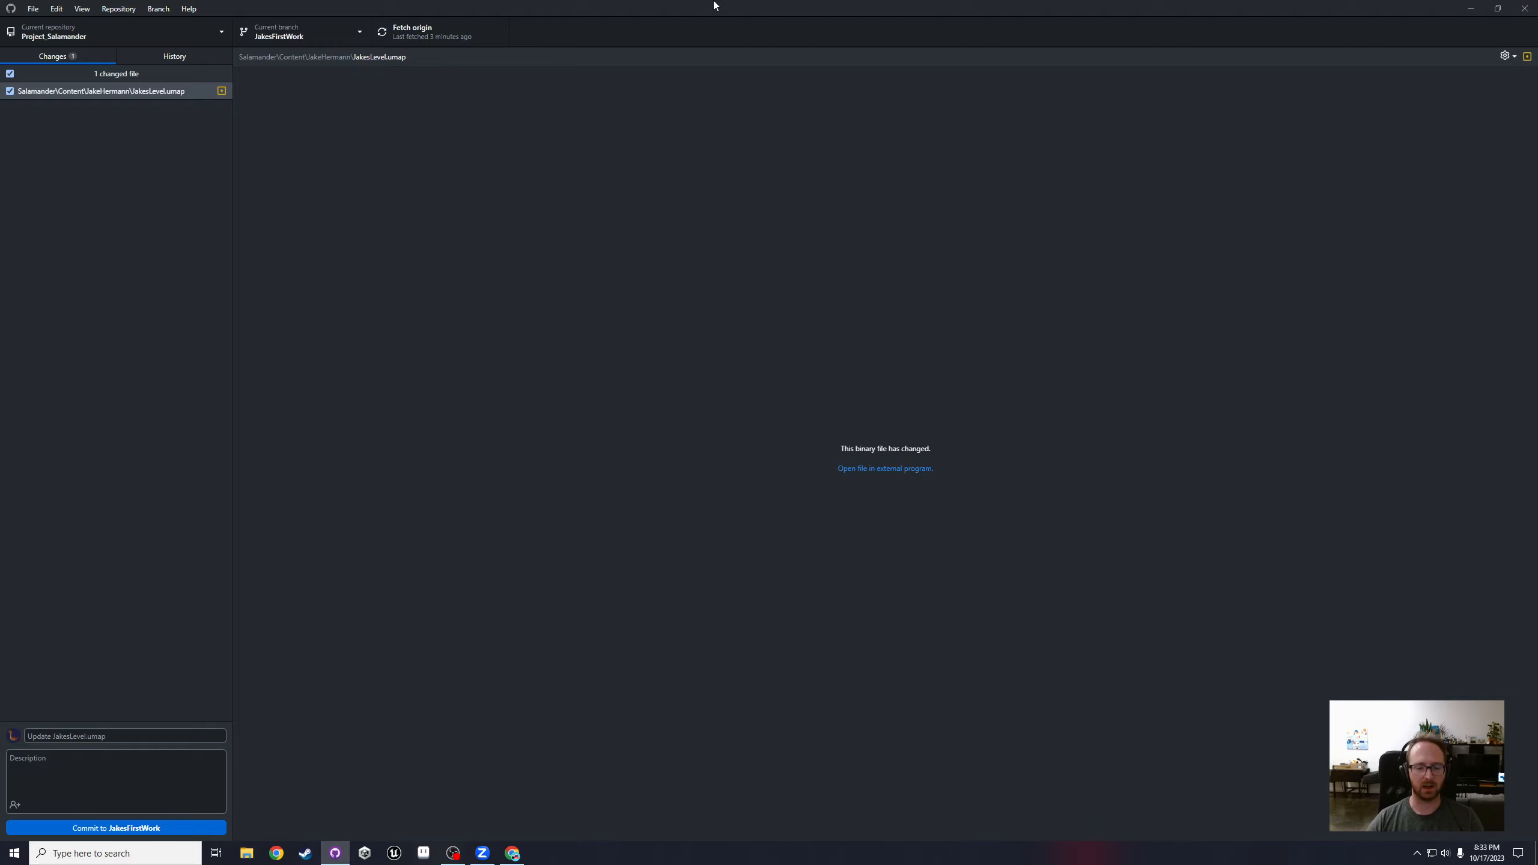
{"action": "right_click", "coordinate": [714, 5]}
{"action": "left_click", "coordinate": [647, 4]}
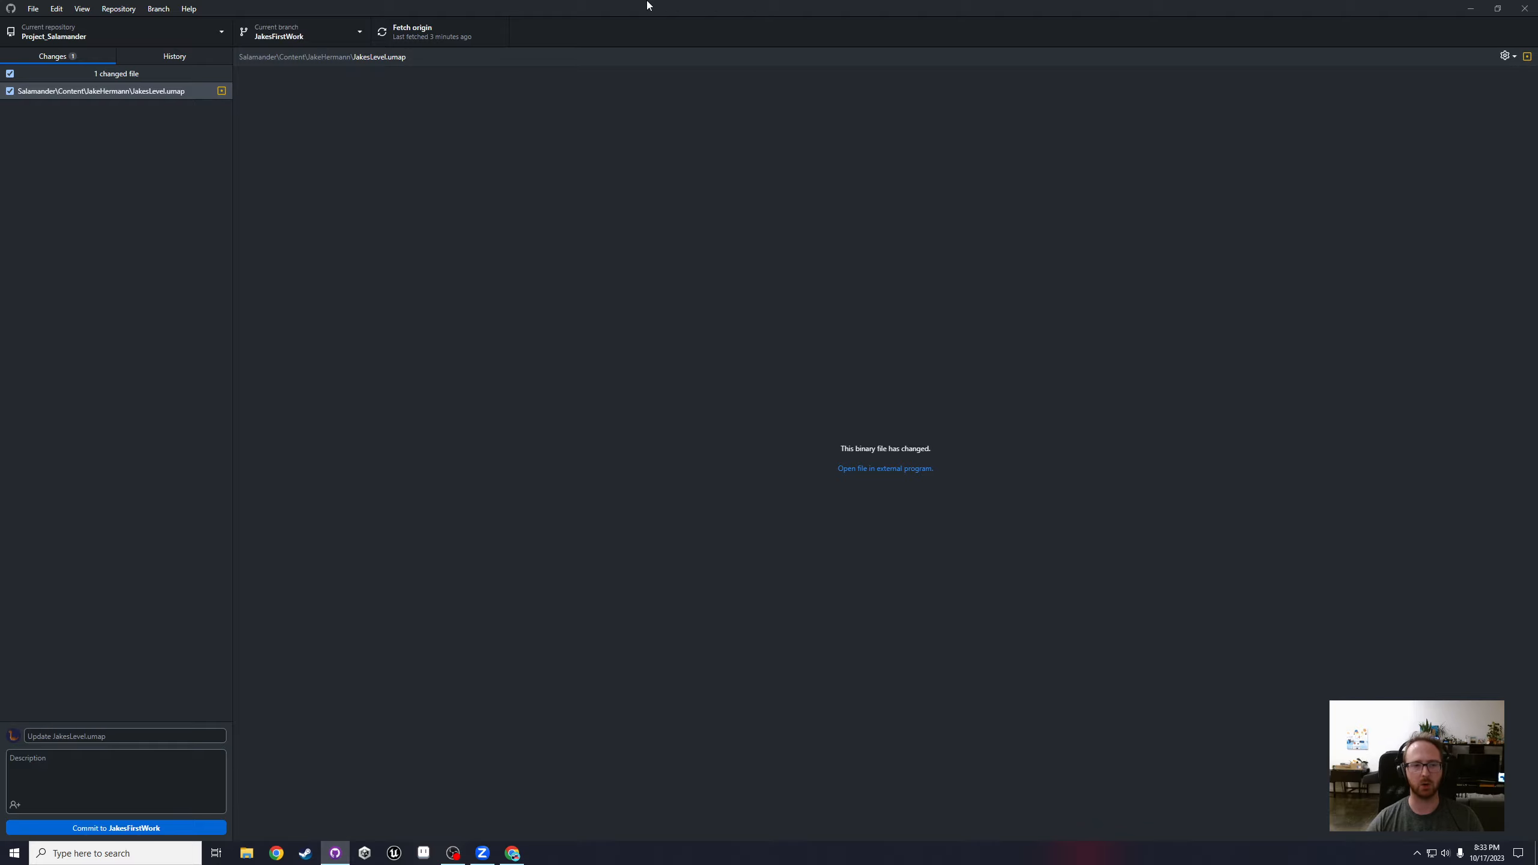
{"action": "right_click", "coordinate": [647, 5]}
{"action": "left_click", "coordinate": [601, 5]}
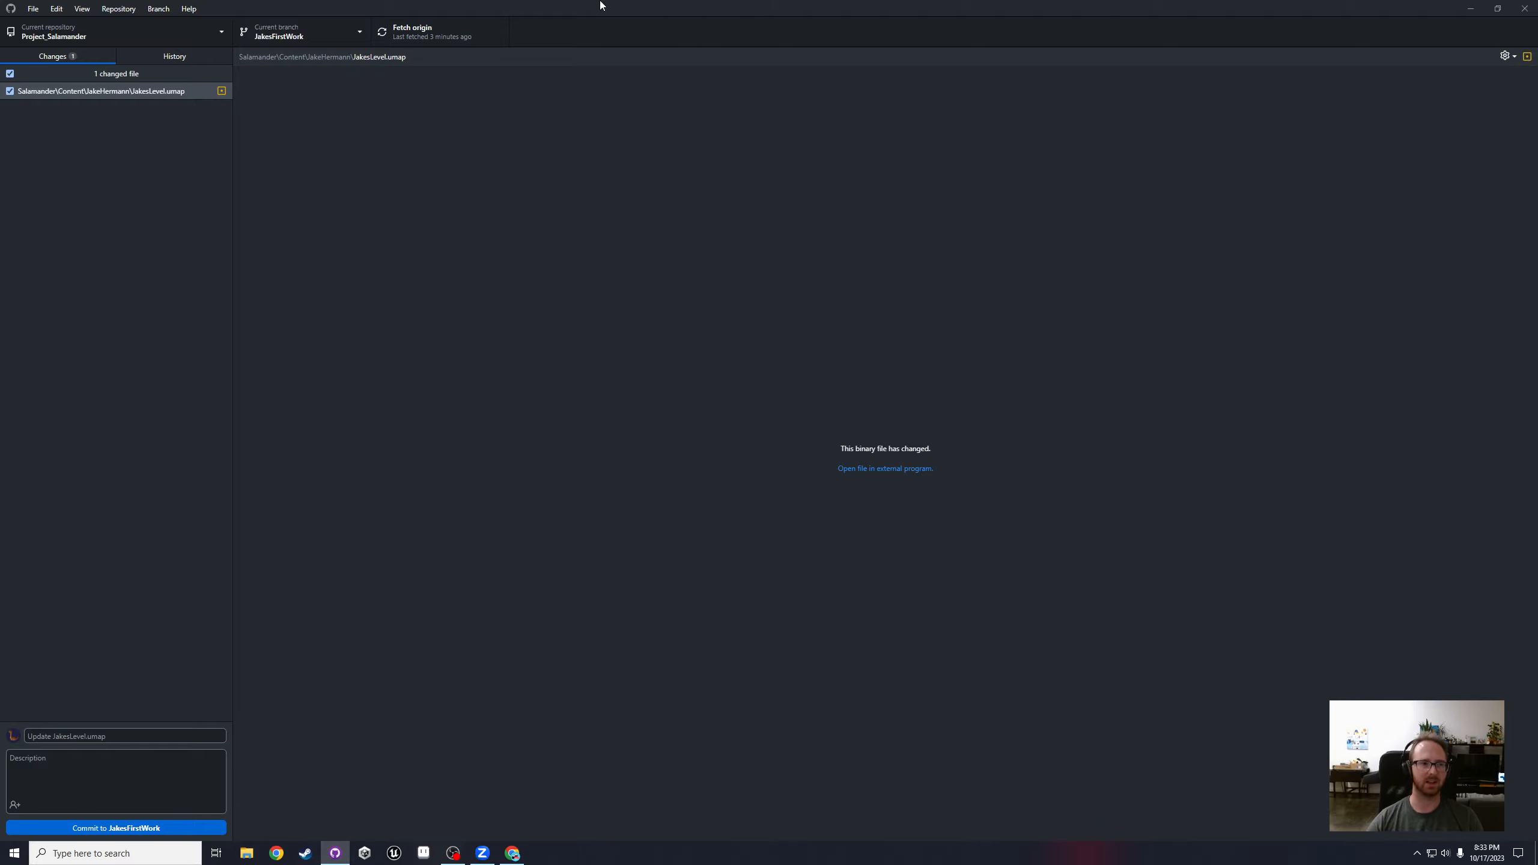
{"action": "right_click", "coordinate": [601, 4]}
{"action": "left_click", "coordinate": [550, 5]}
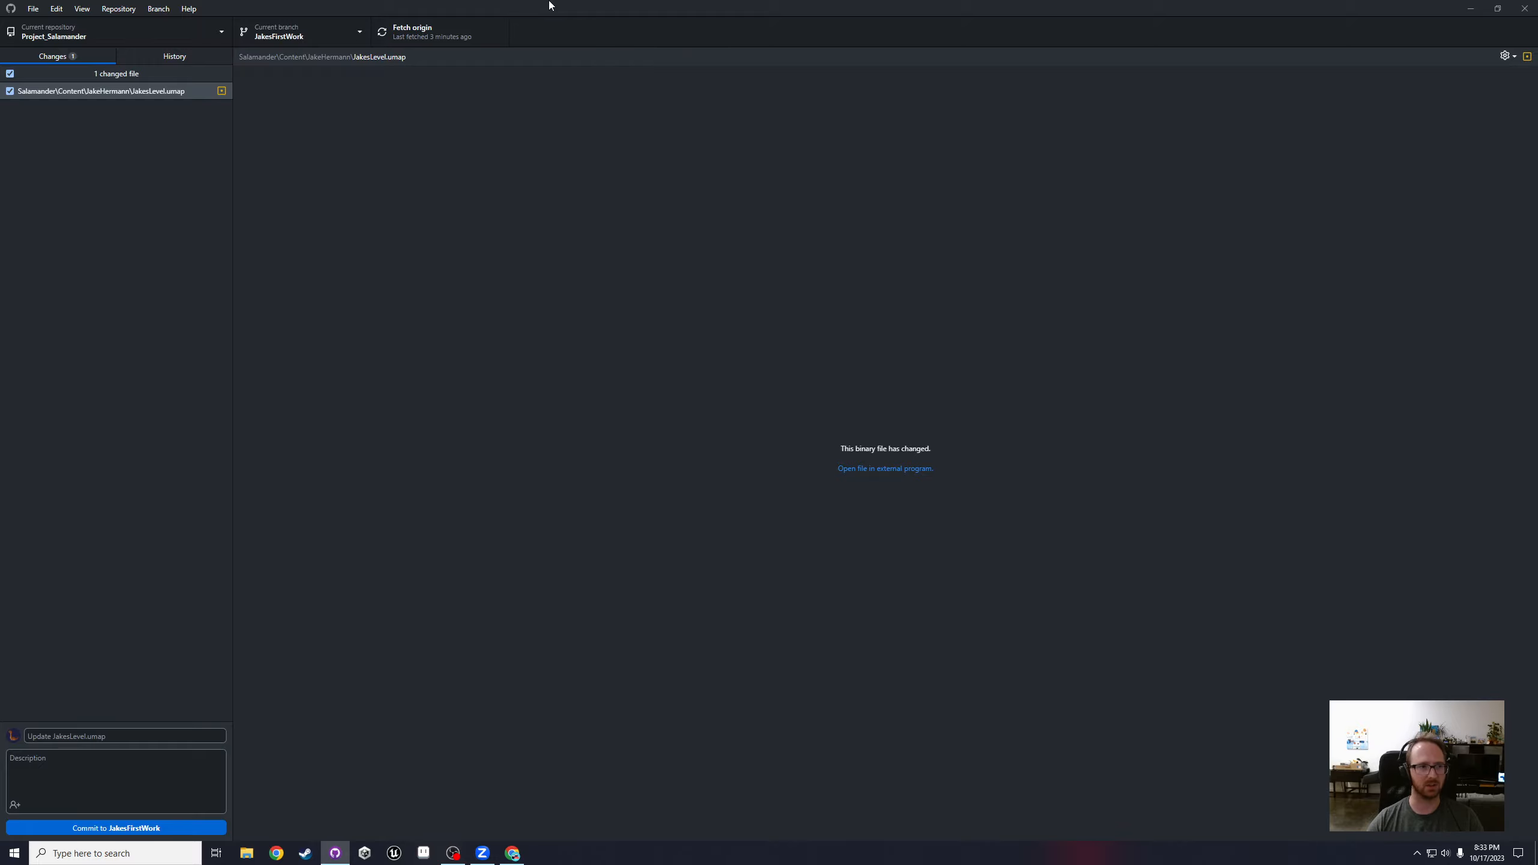
{"action": "right_click", "coordinate": [550, 5]}
{"action": "left_click", "coordinate": [504, 5]}
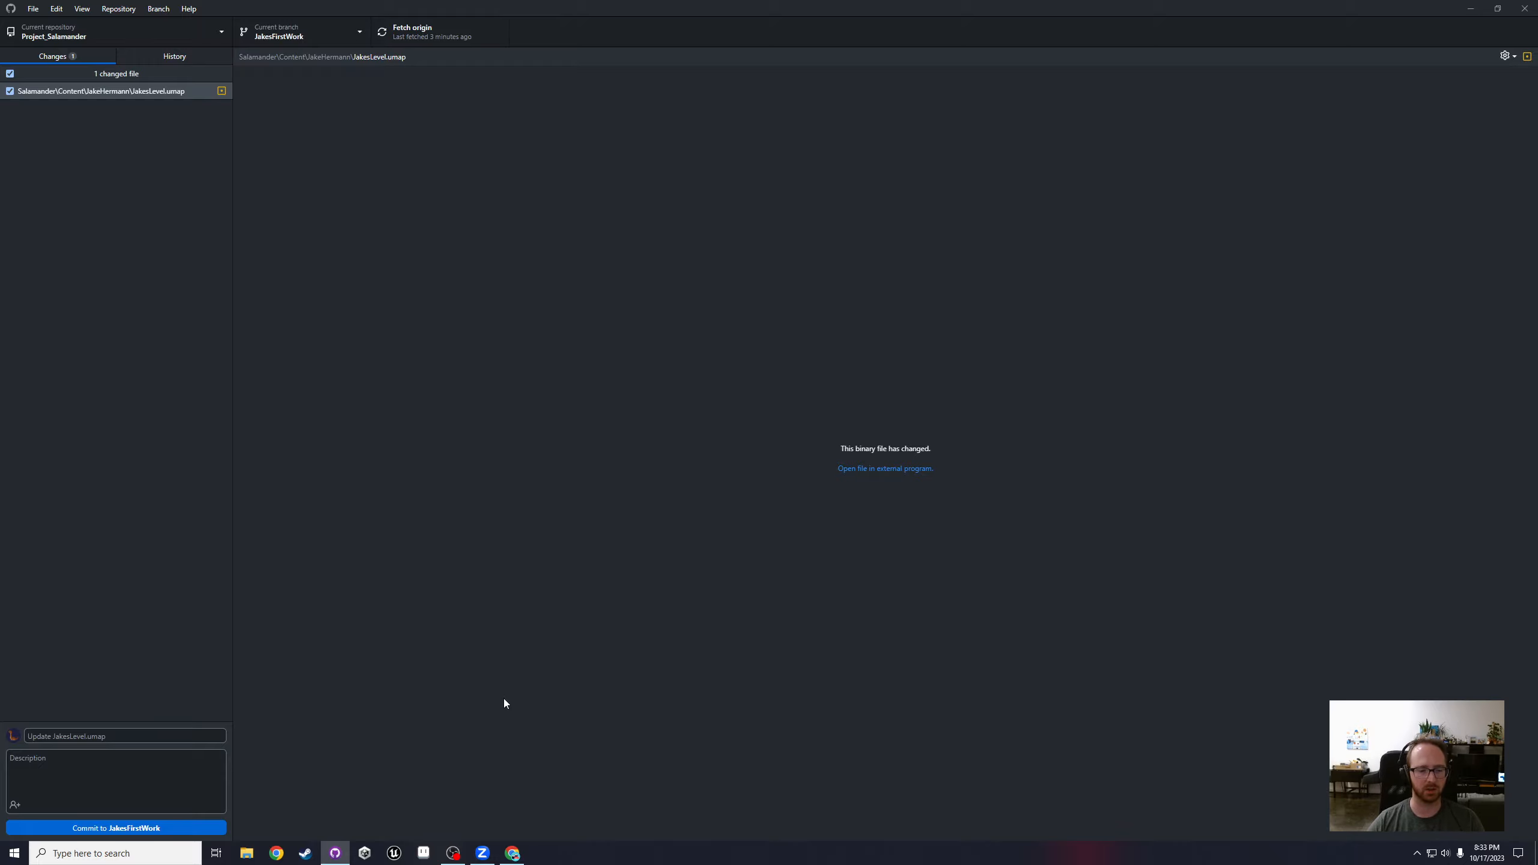
Step: Commit the changed JakesLevel.umap file to the JakesFirstWork branch with the default summary and push the commit to origin
{"action": "left_click", "coordinate": [129, 95]}
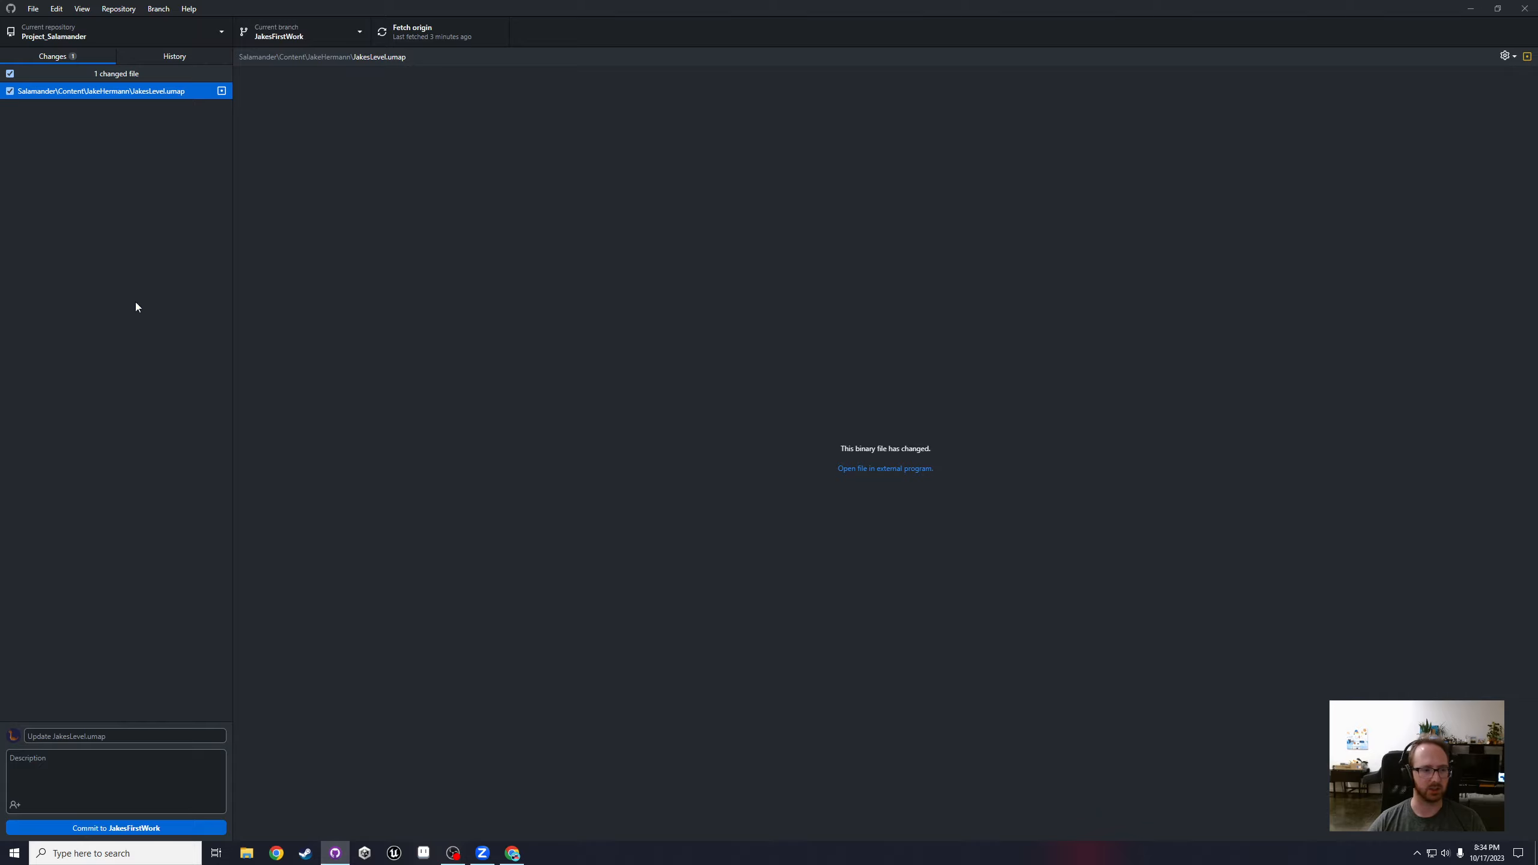
{"action": "left_click", "coordinate": [102, 733]}
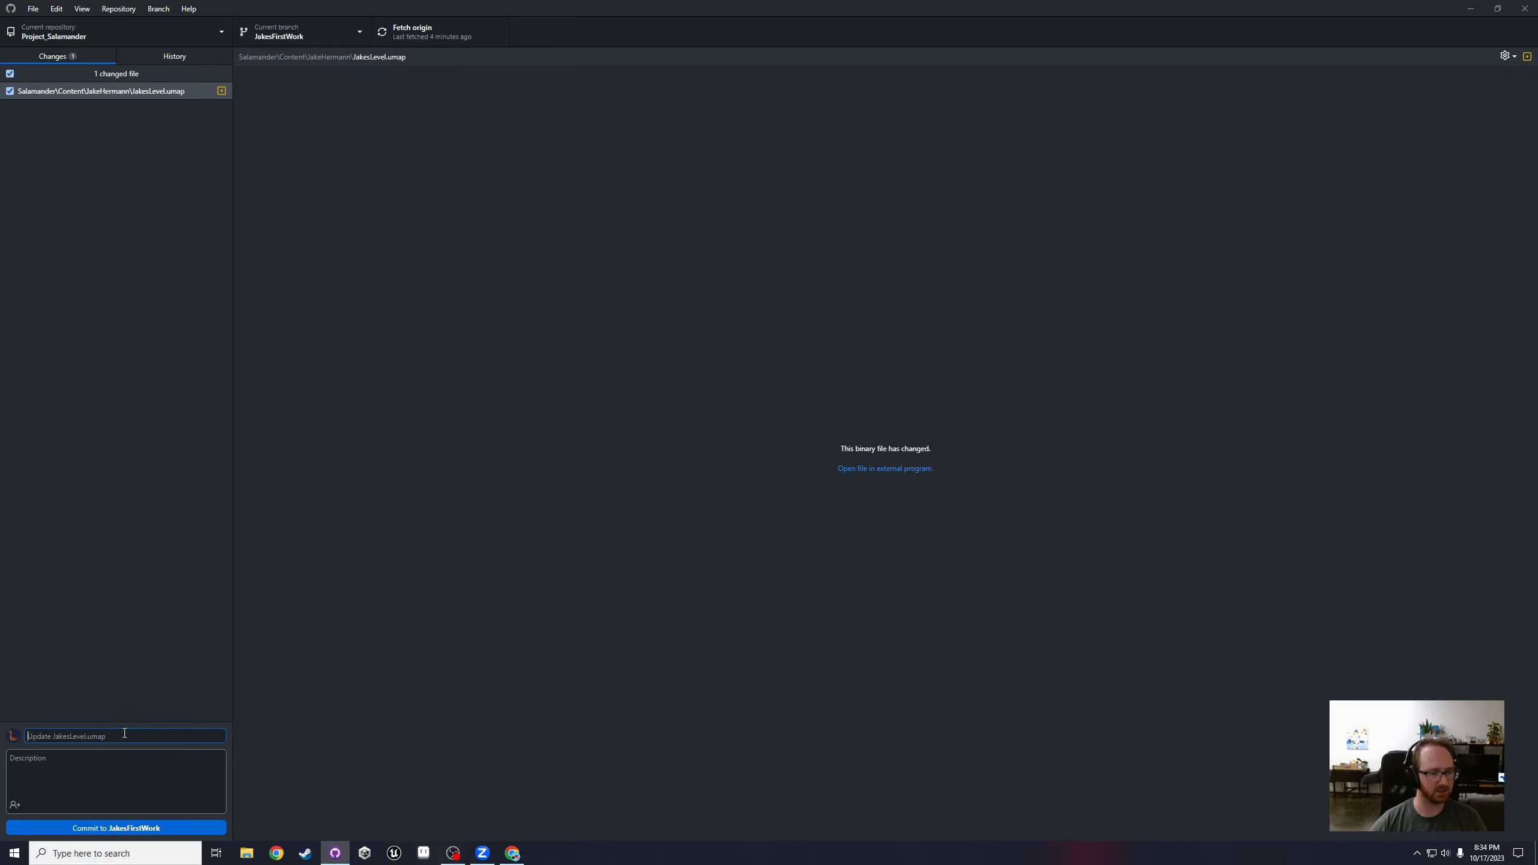
{"action": "left_click", "coordinate": [97, 827]}
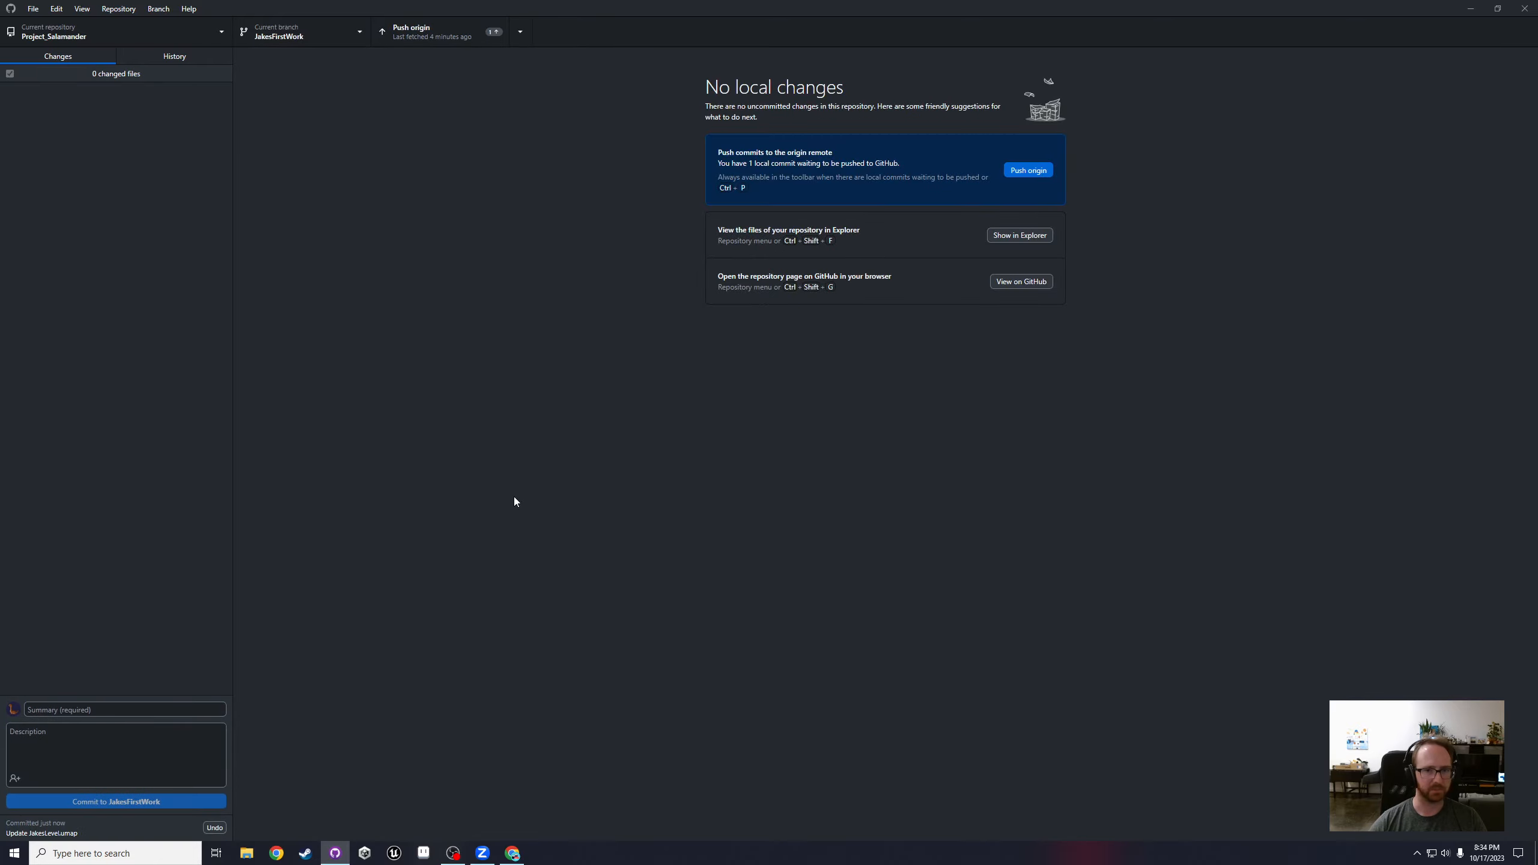
{"action": "left_click", "coordinate": [425, 39]}
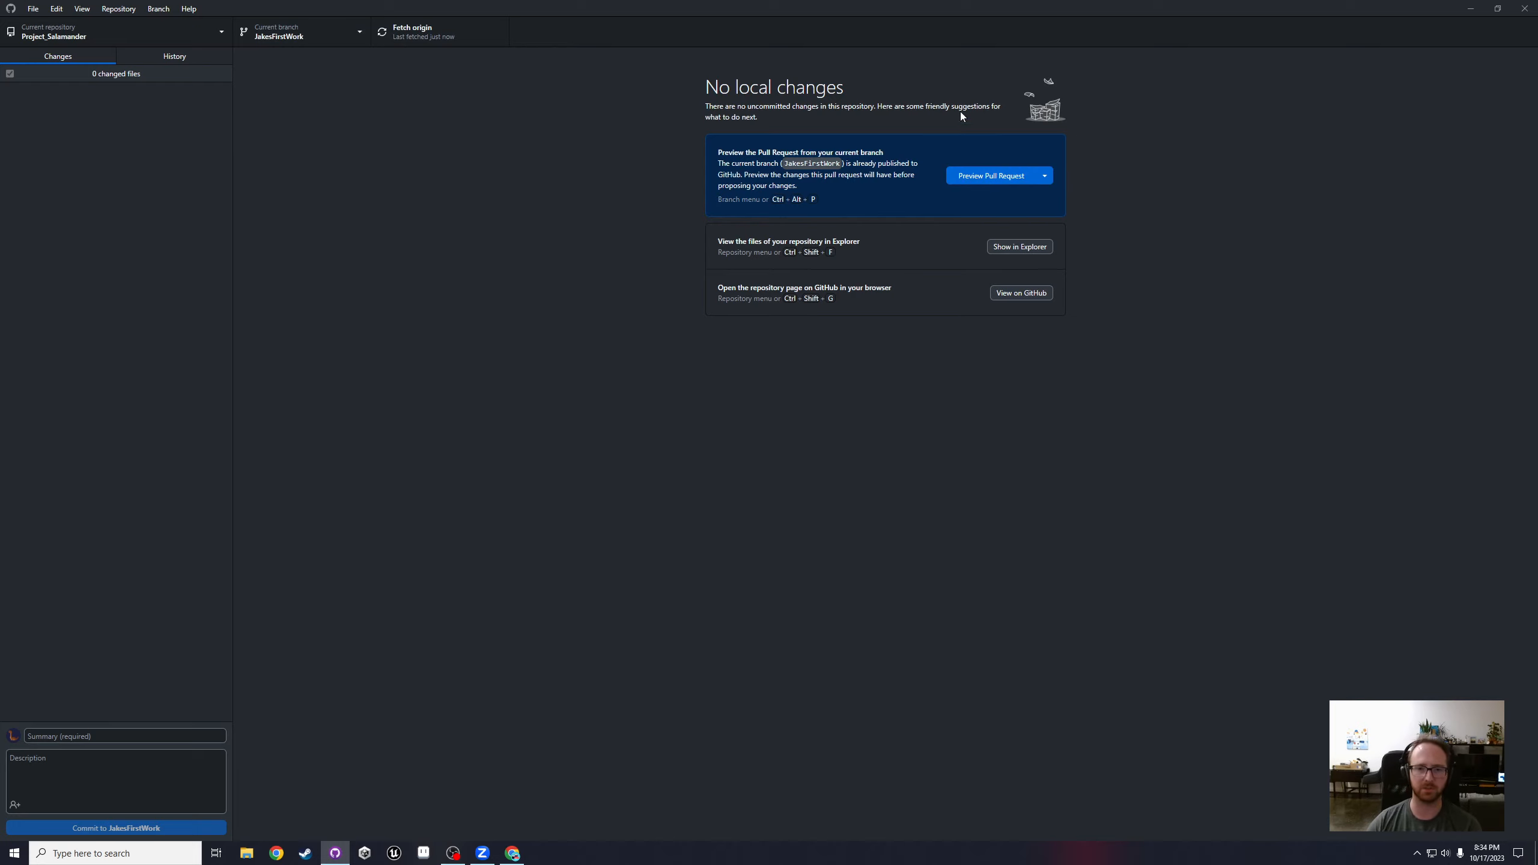
Step: View the Project_Salamander repository on GitHub in the browser, close the old network graph page, and read the recent-push notice
{"action": "left_click", "coordinate": [1017, 294]}
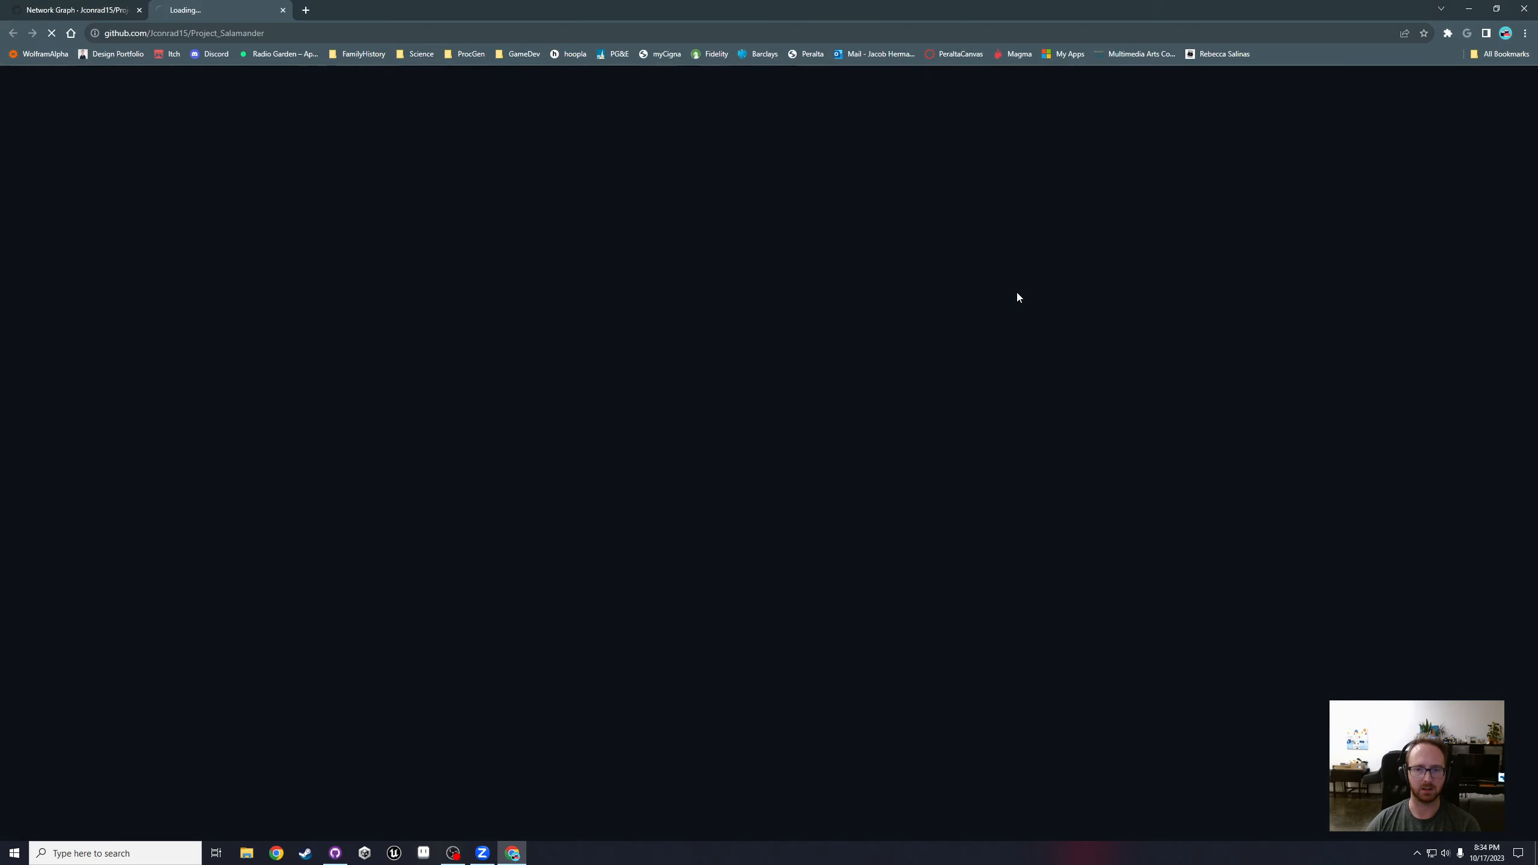
{"action": "left_click", "coordinate": [68, 5]}
{"action": "left_click", "coordinate": [139, 9]}
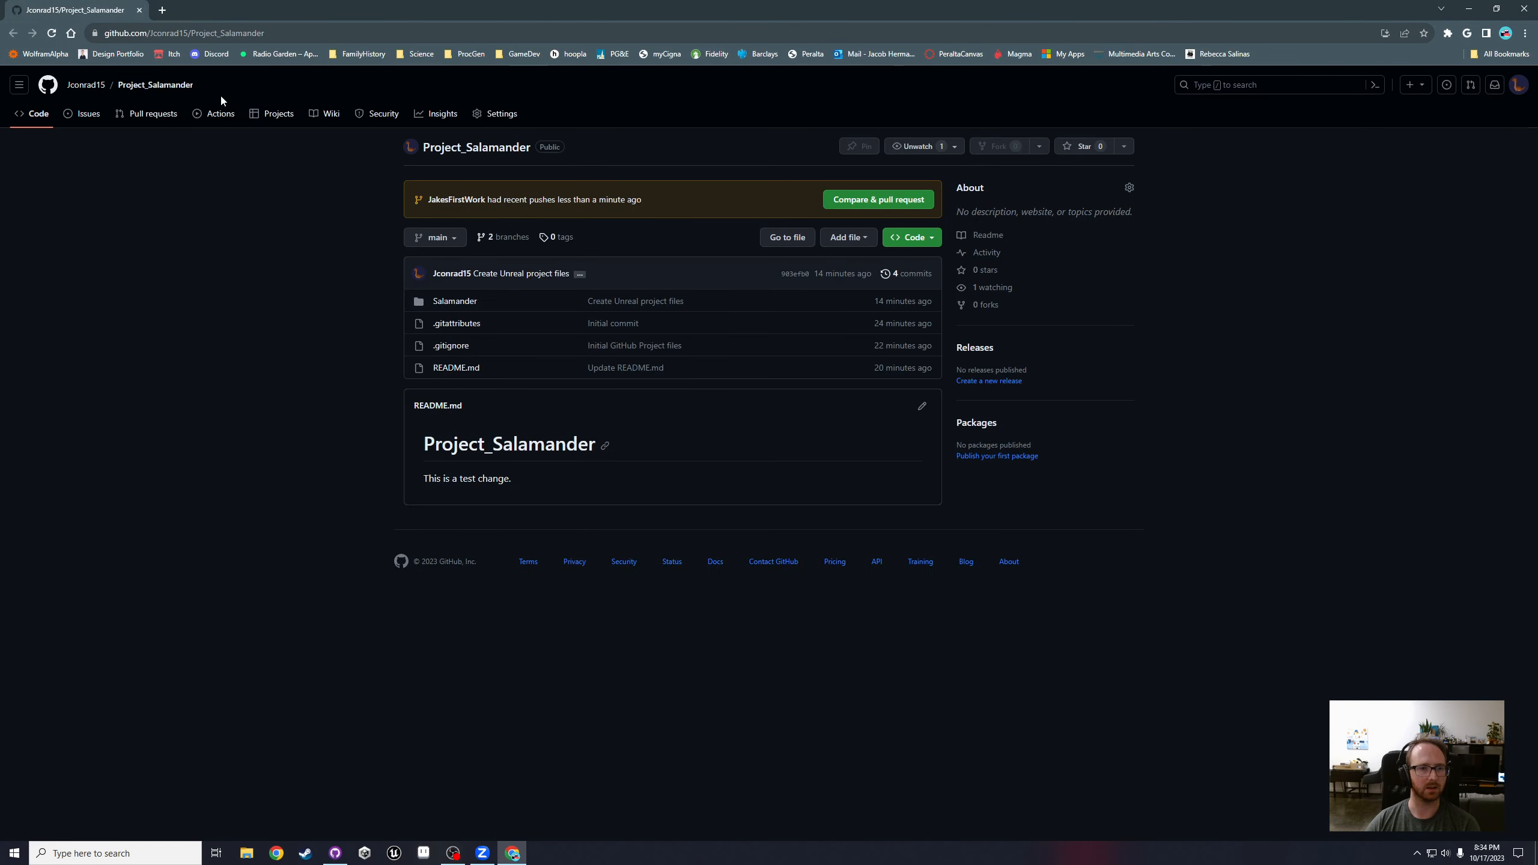
{"action": "left_click_drag", "start_coordinate": [513, 206], "coordinate": [613, 200]}
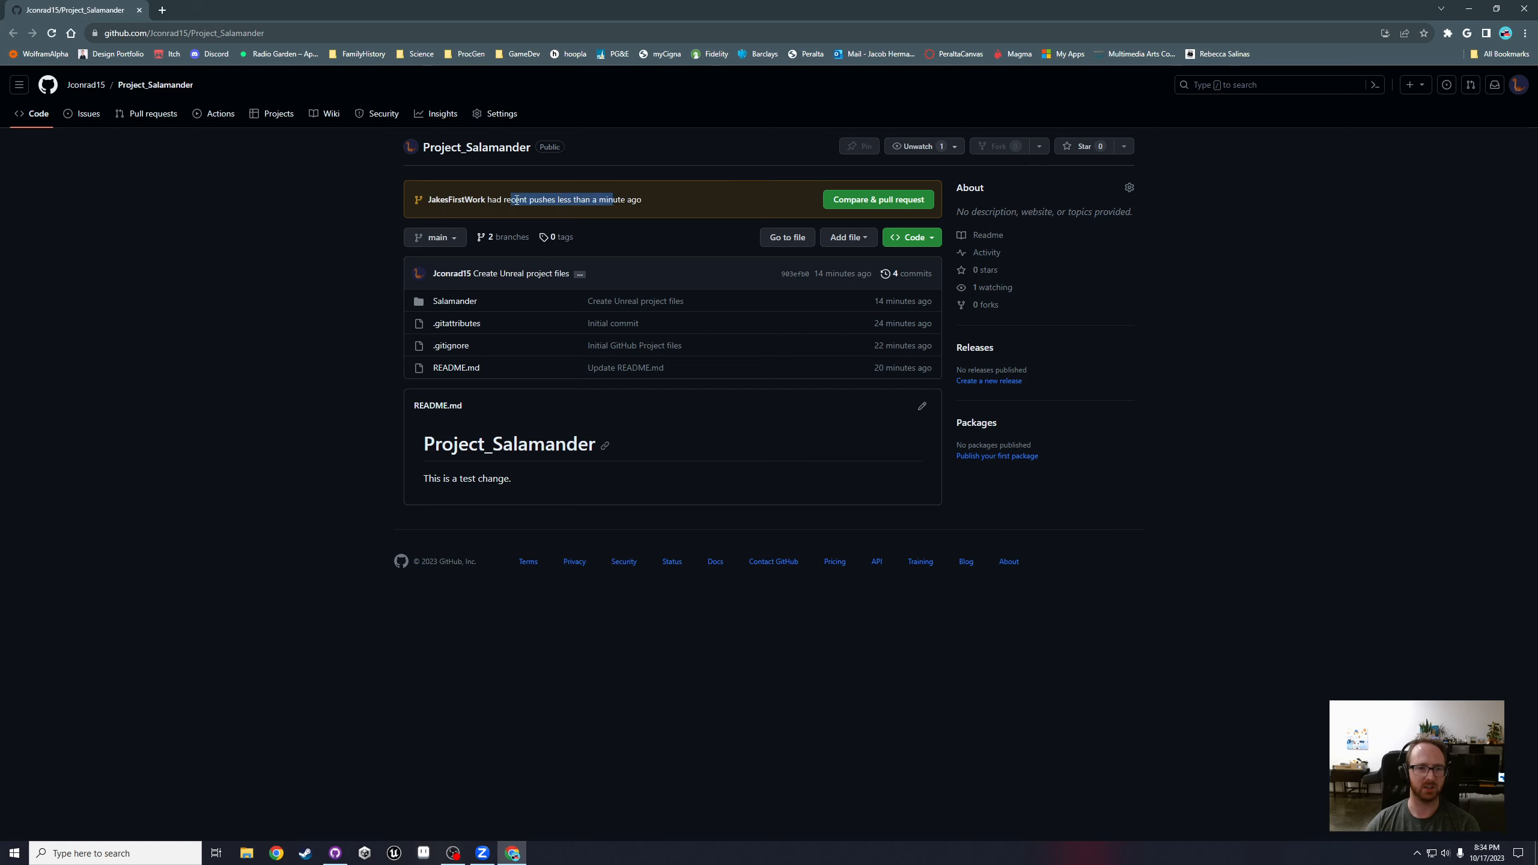
{"action": "left_click_drag", "start_coordinate": [495, 200], "coordinate": [642, 200]}
{"action": "left_click", "coordinate": [704, 199]}
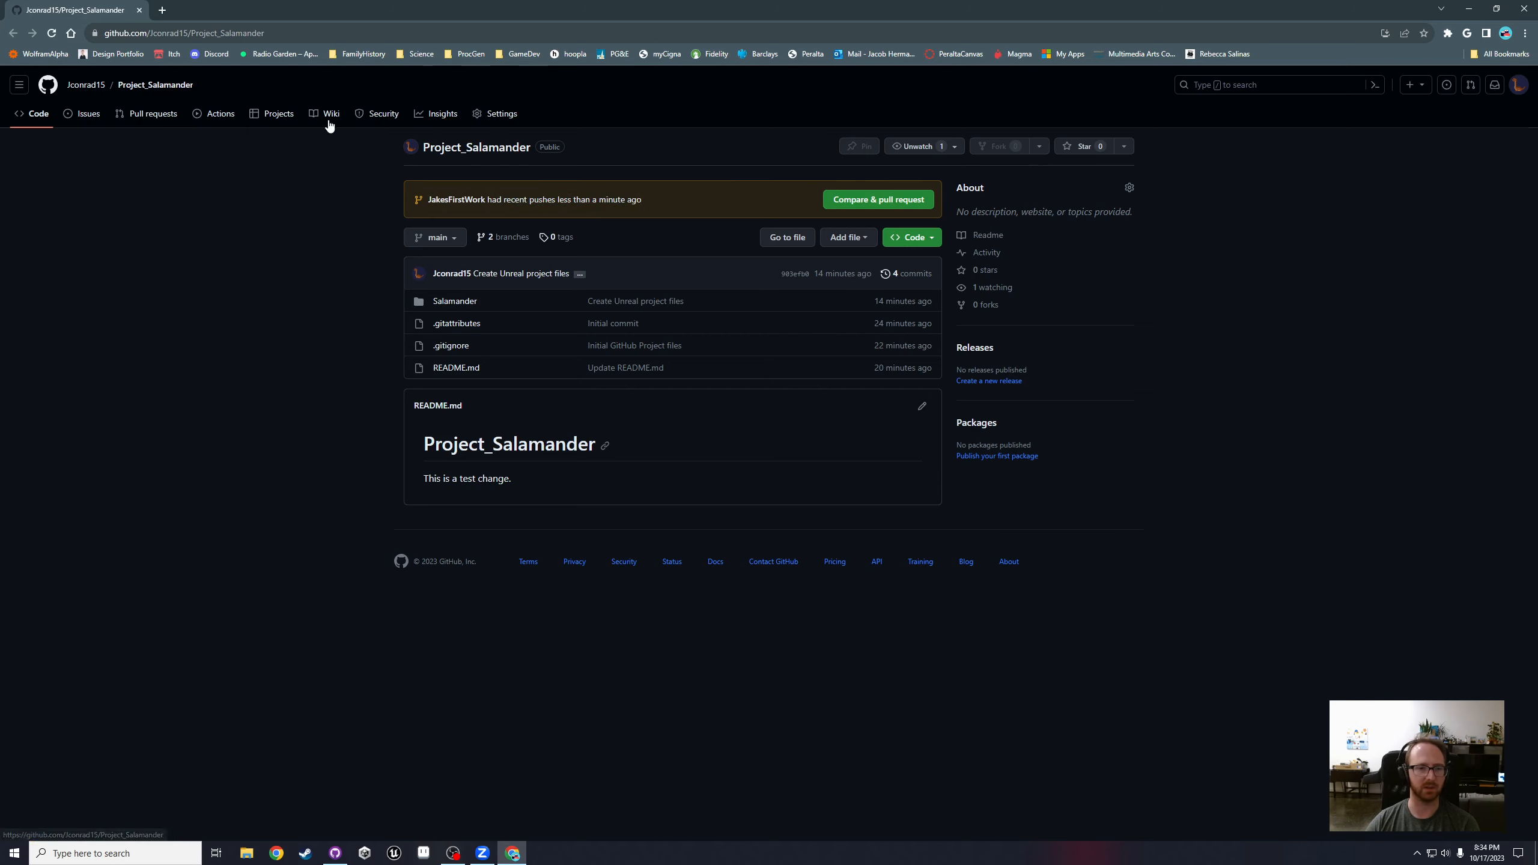
Step: Examine the pushed commit on the JakesFirstWork branch in the repository's network graph and close the browser
{"action": "left_click", "coordinate": [497, 115]}
{"action": "left_click", "coordinate": [451, 117]}
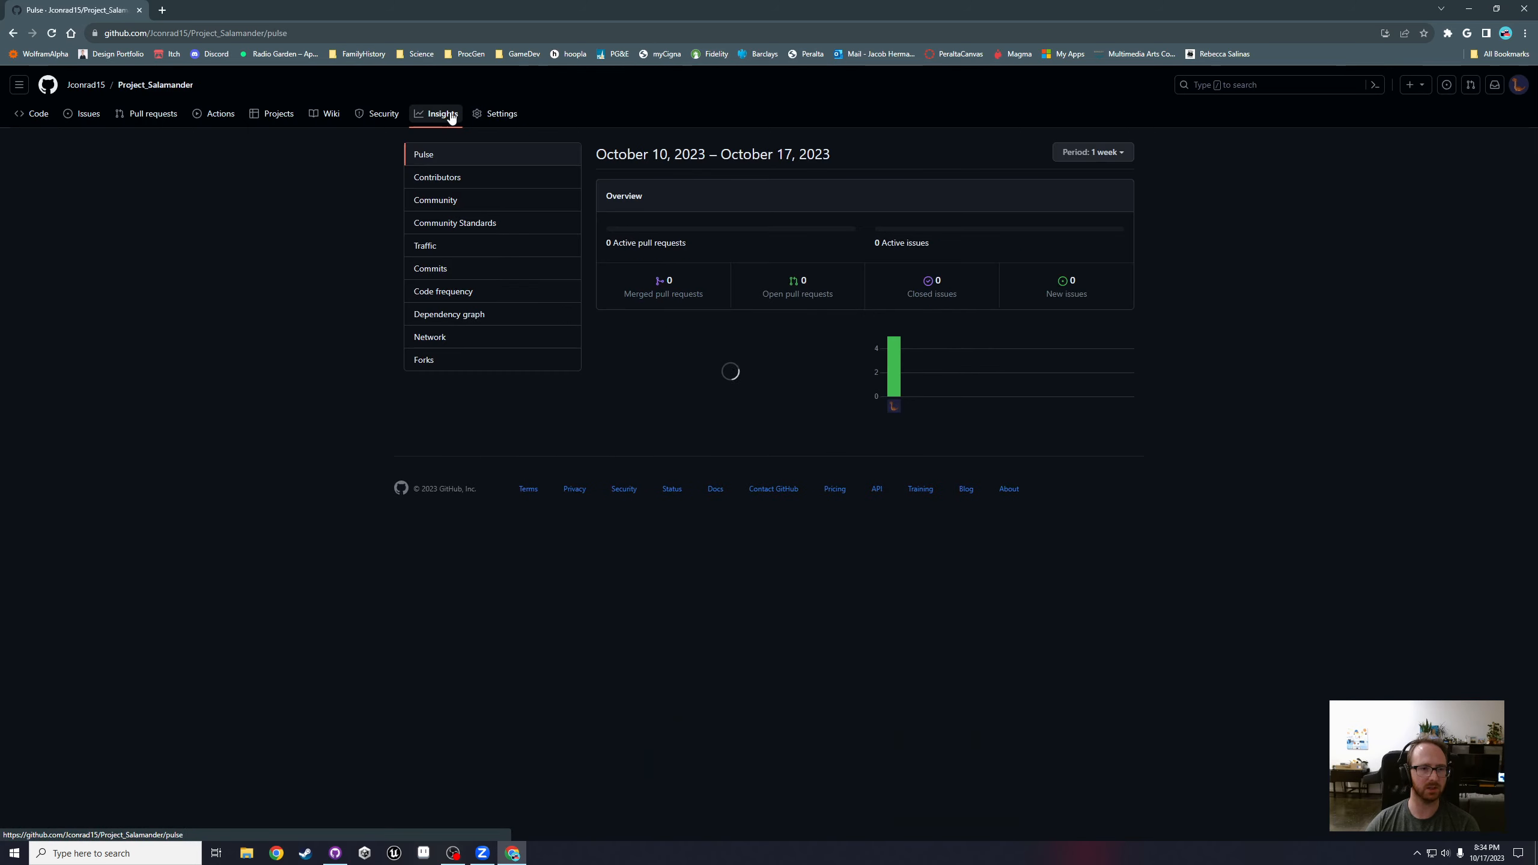
{"action": "left_click", "coordinate": [431, 336]}
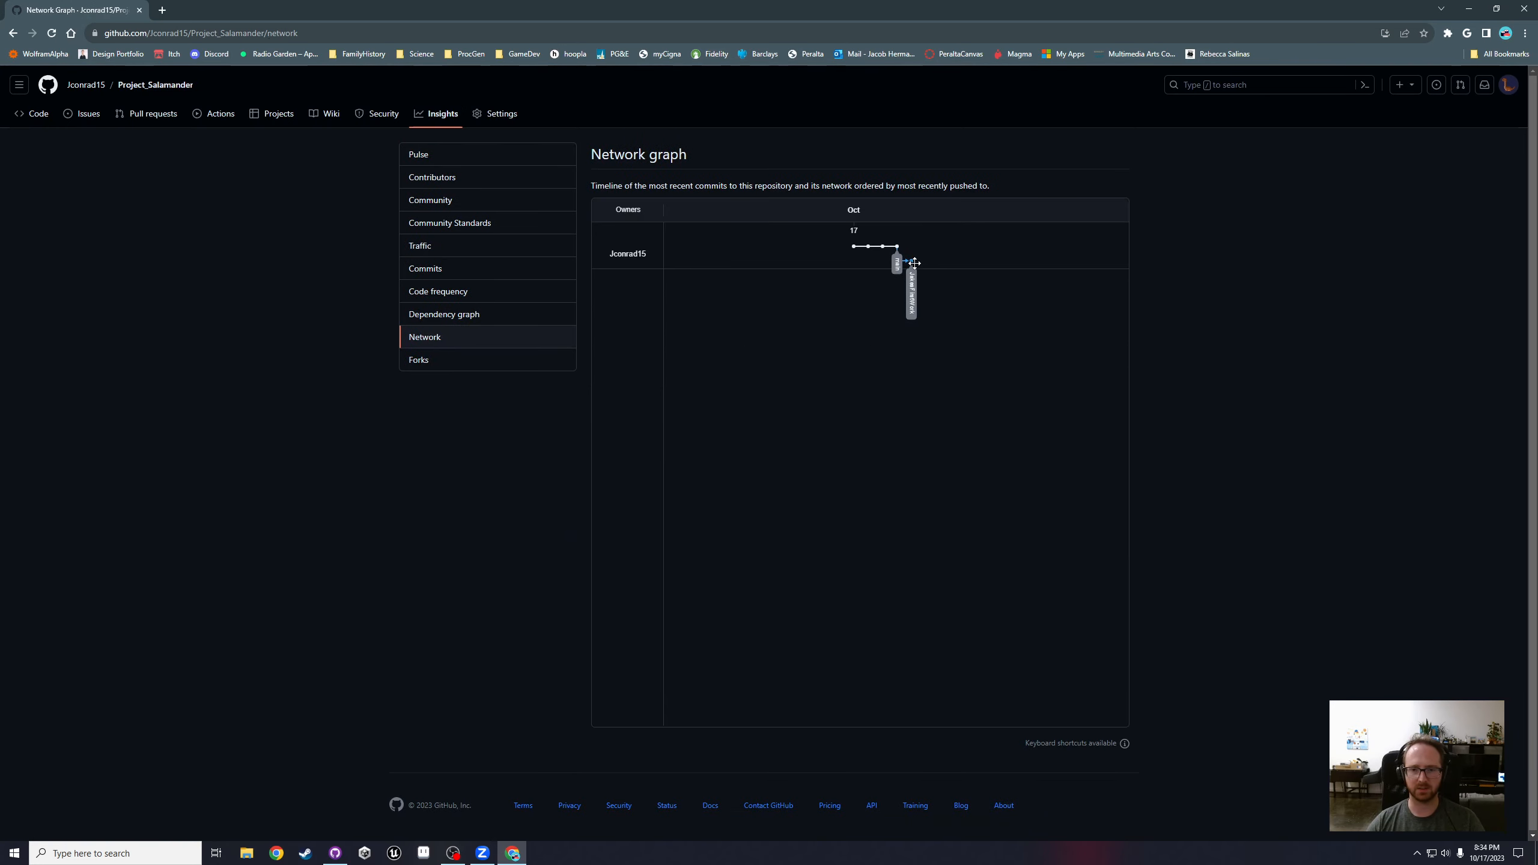
{"action": "mouse_move", "coordinate": [913, 269]}
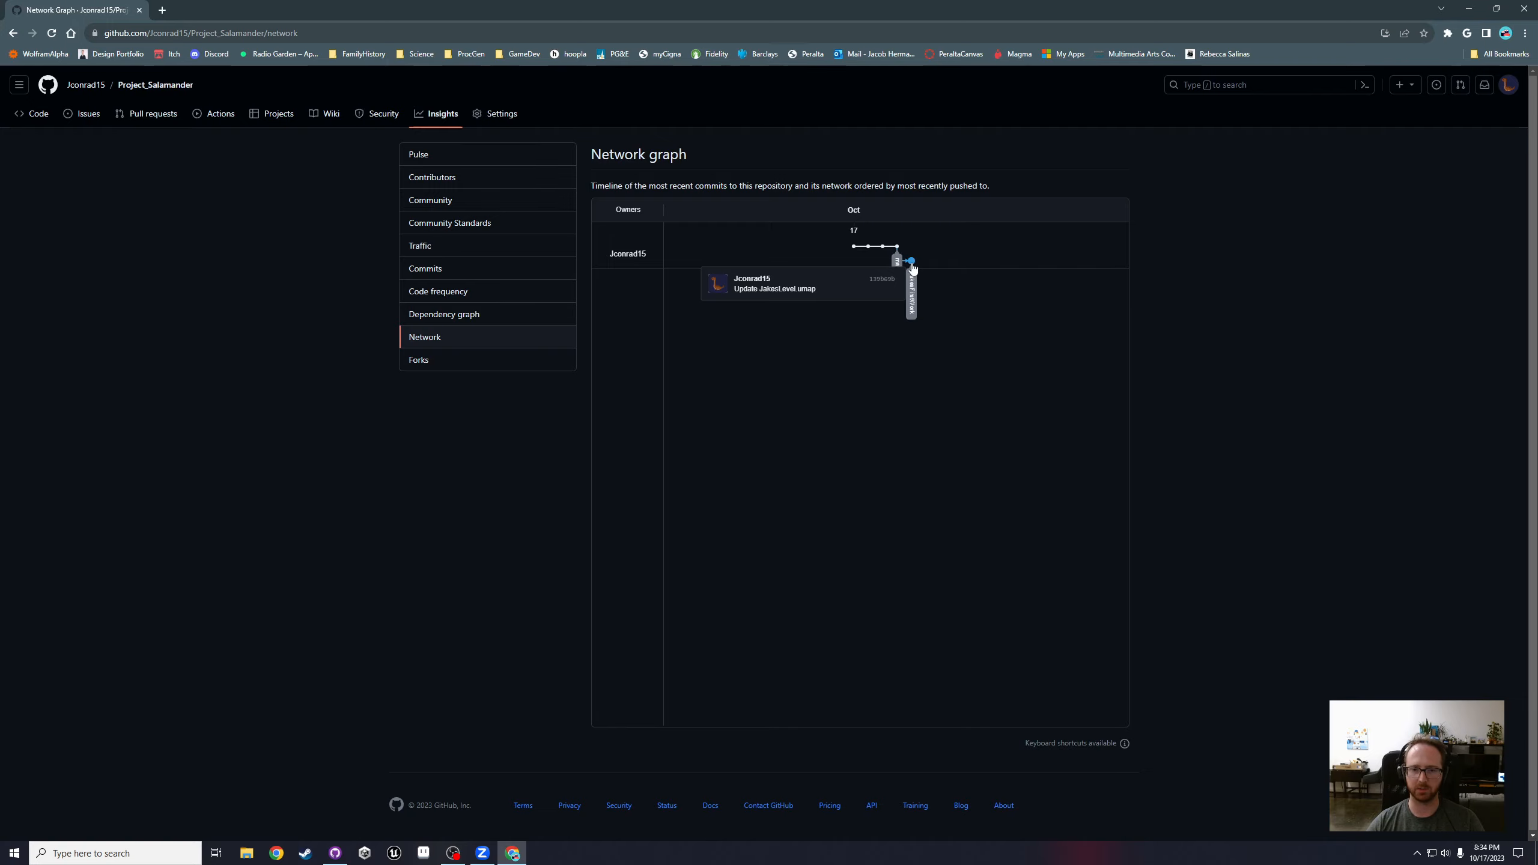
{"action": "scroll", "coordinate": [913, 269], "scroll_direction": "up", "scroll_amount": 7, "text": "ctrl"}
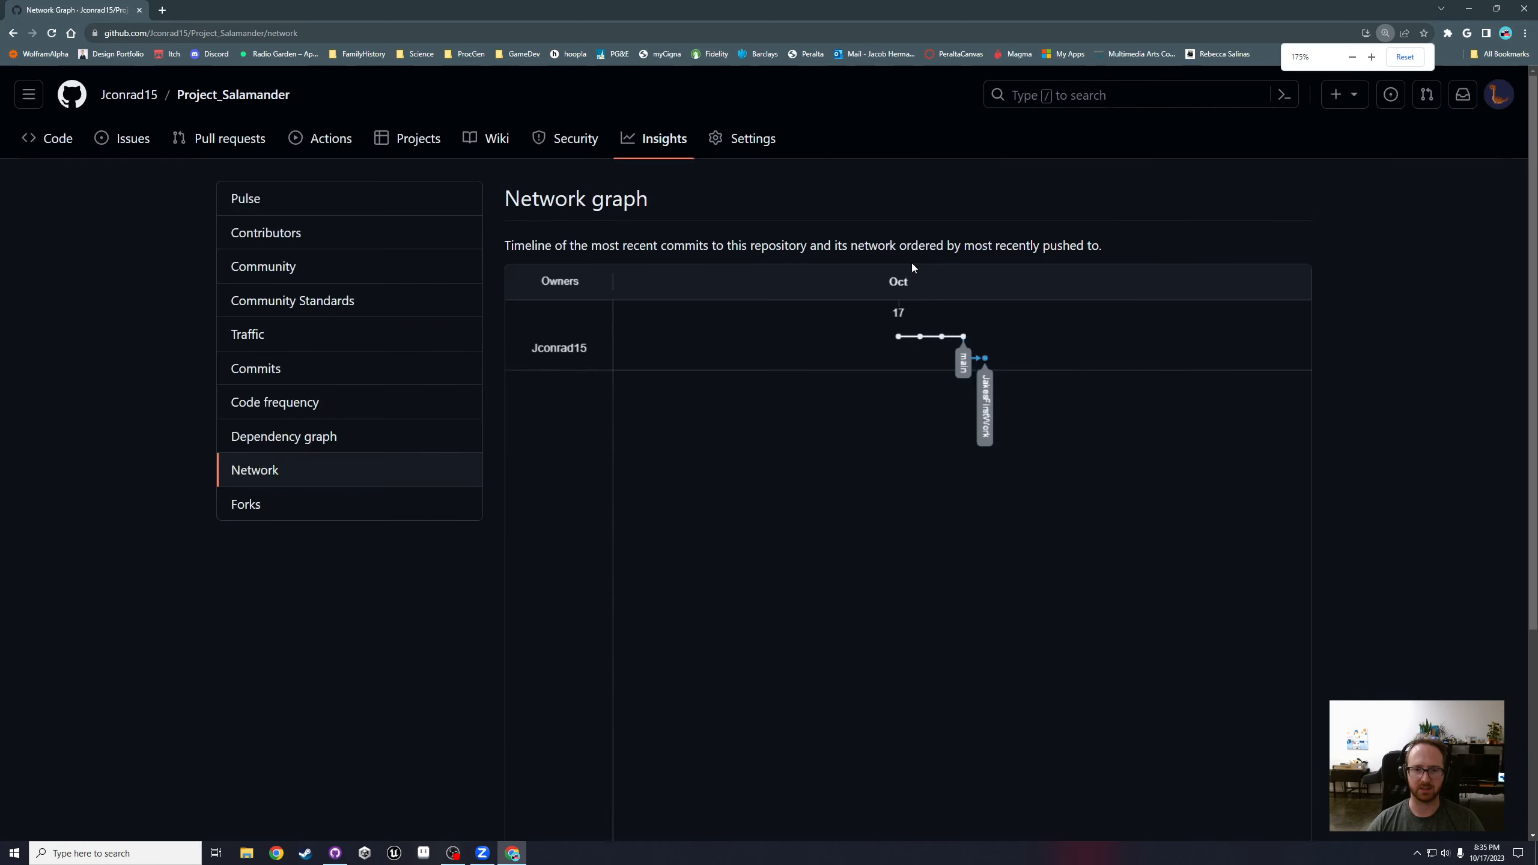
{"action": "scroll", "coordinate": [977, 730], "scroll_direction": "down", "scroll_amount": 1, "text": "ctrl"}
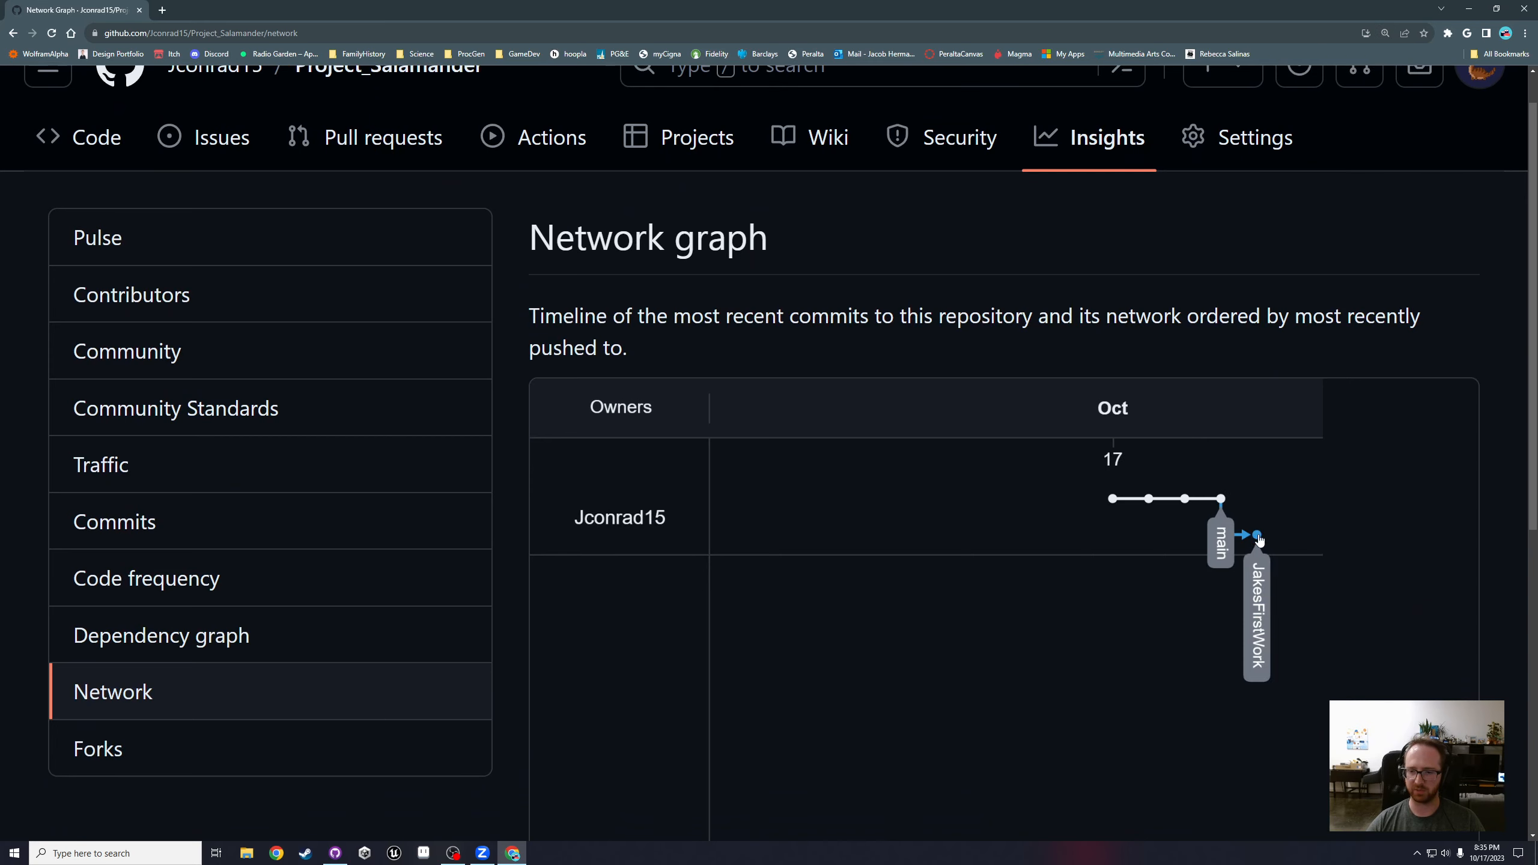
{"action": "scroll", "coordinate": [980, 503], "scroll_direction": "down", "scroll_amount": 4, "text": "ctrl"}
{"action": "left_click", "coordinate": [51, 128]}
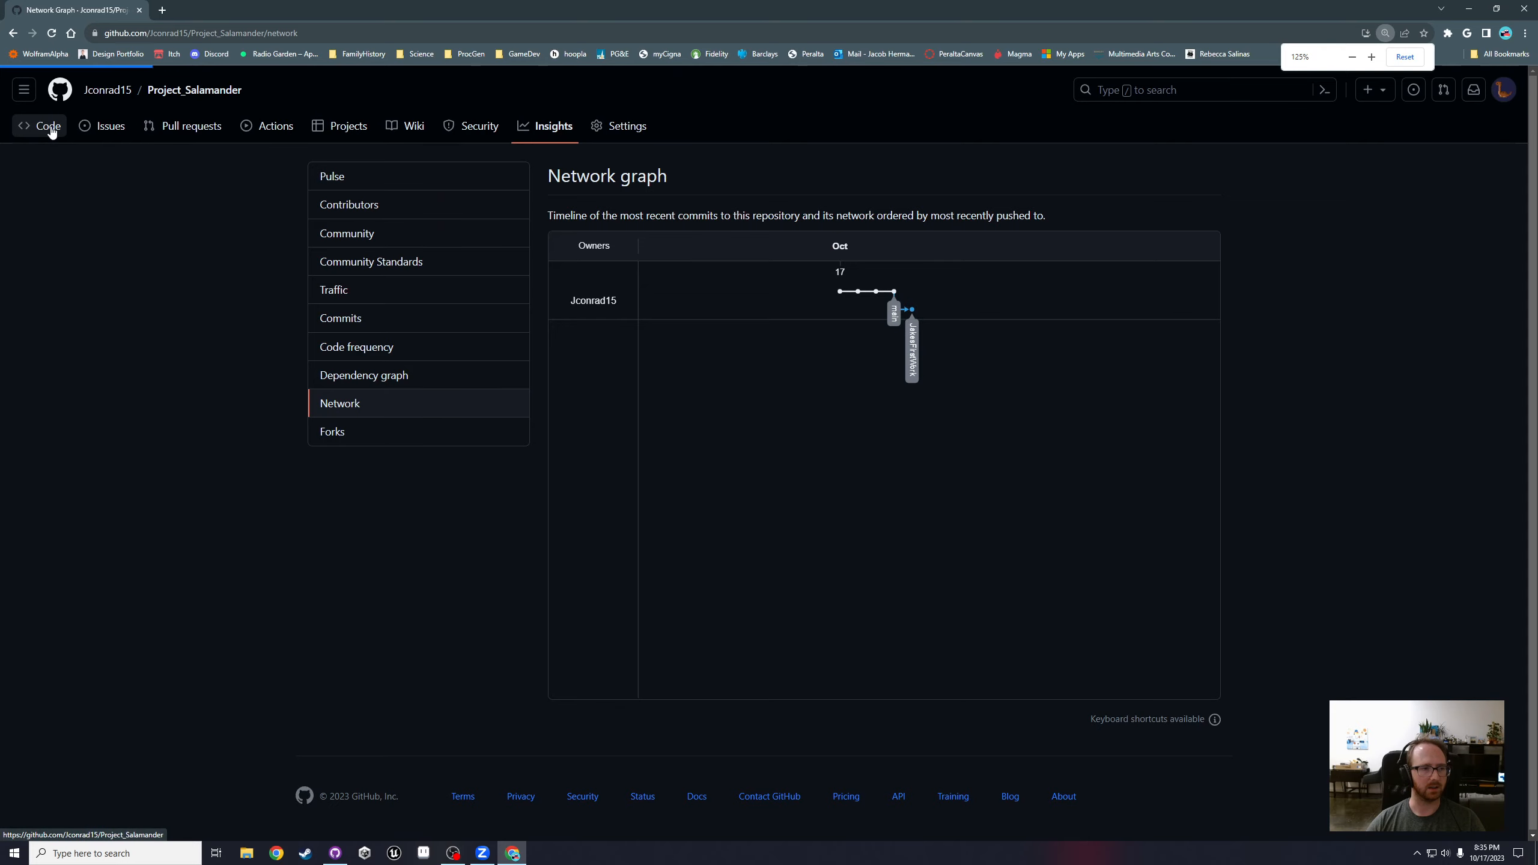
{"action": "left_click", "coordinate": [1530, 5]}
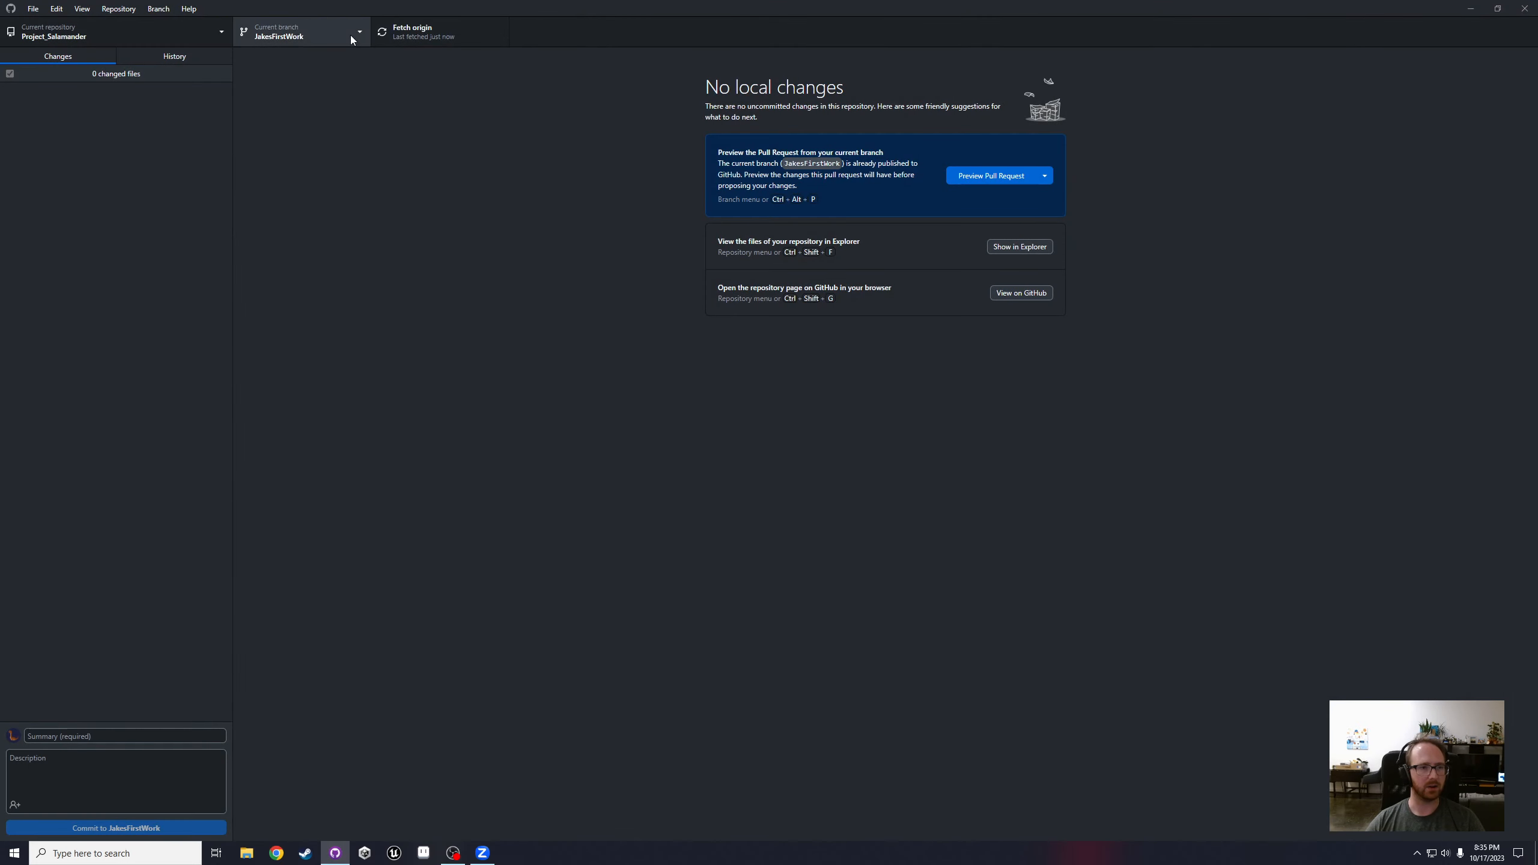
Step: Switch the current branch to main and back to JakesFirstWork
{"action": "left_click", "coordinate": [329, 34]}
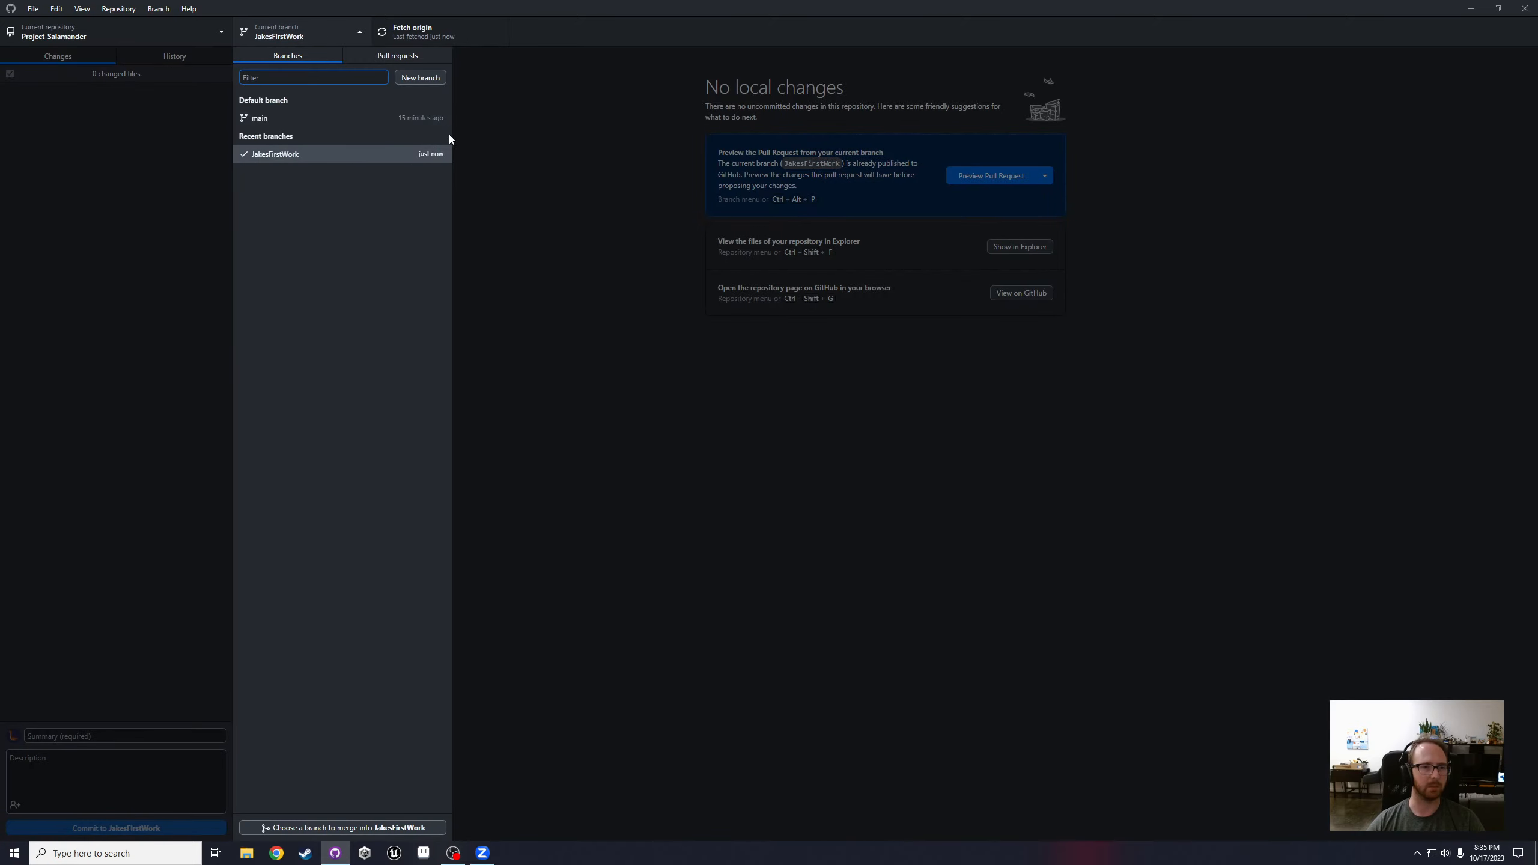
{"action": "left_click", "coordinate": [283, 118]}
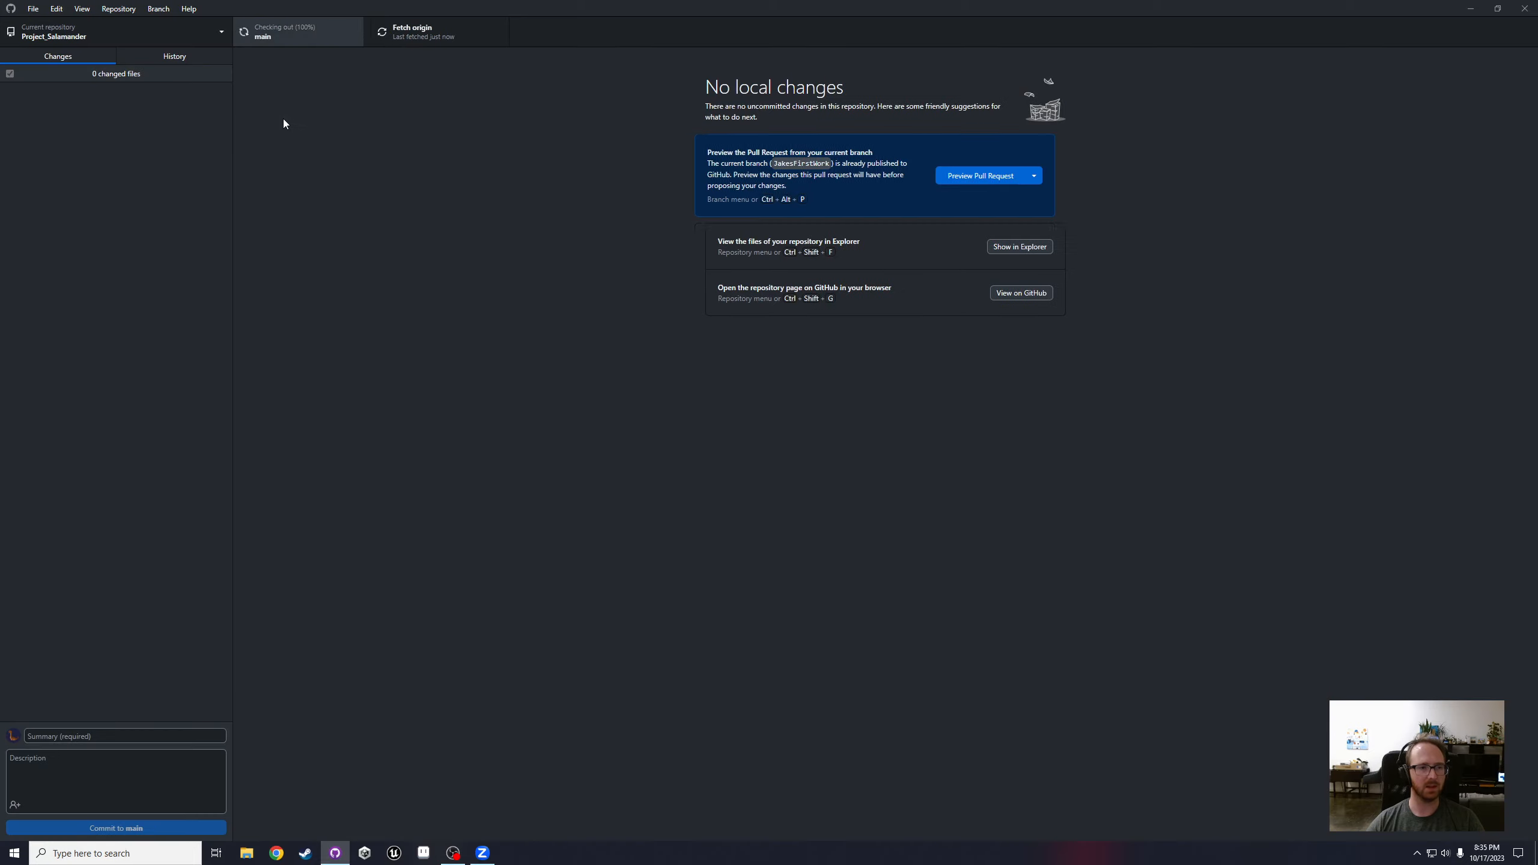
{"action": "left_click", "coordinate": [295, 30]}
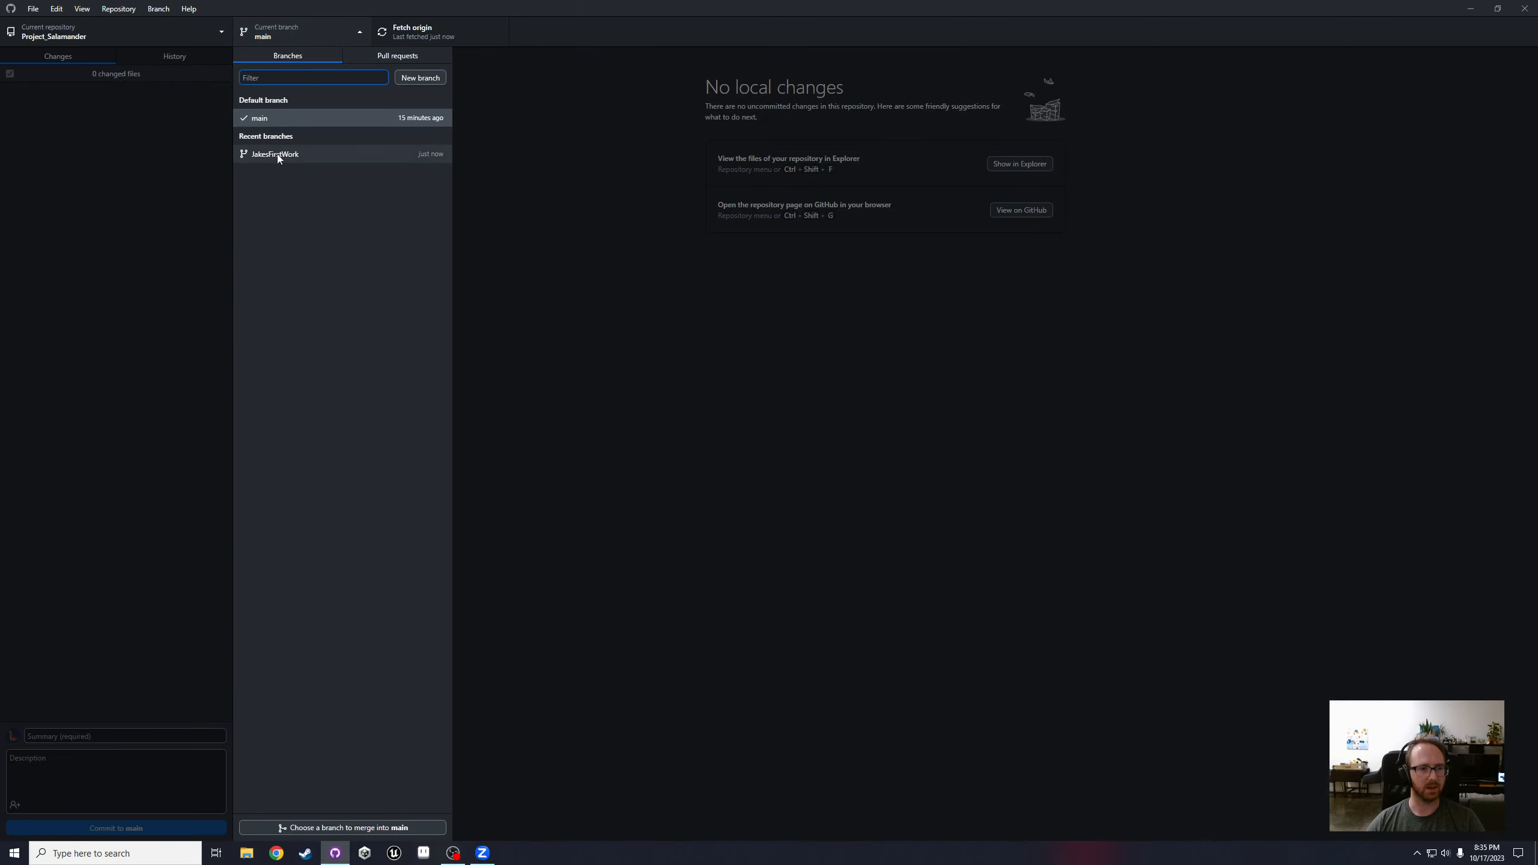
{"action": "left_click", "coordinate": [291, 117]}
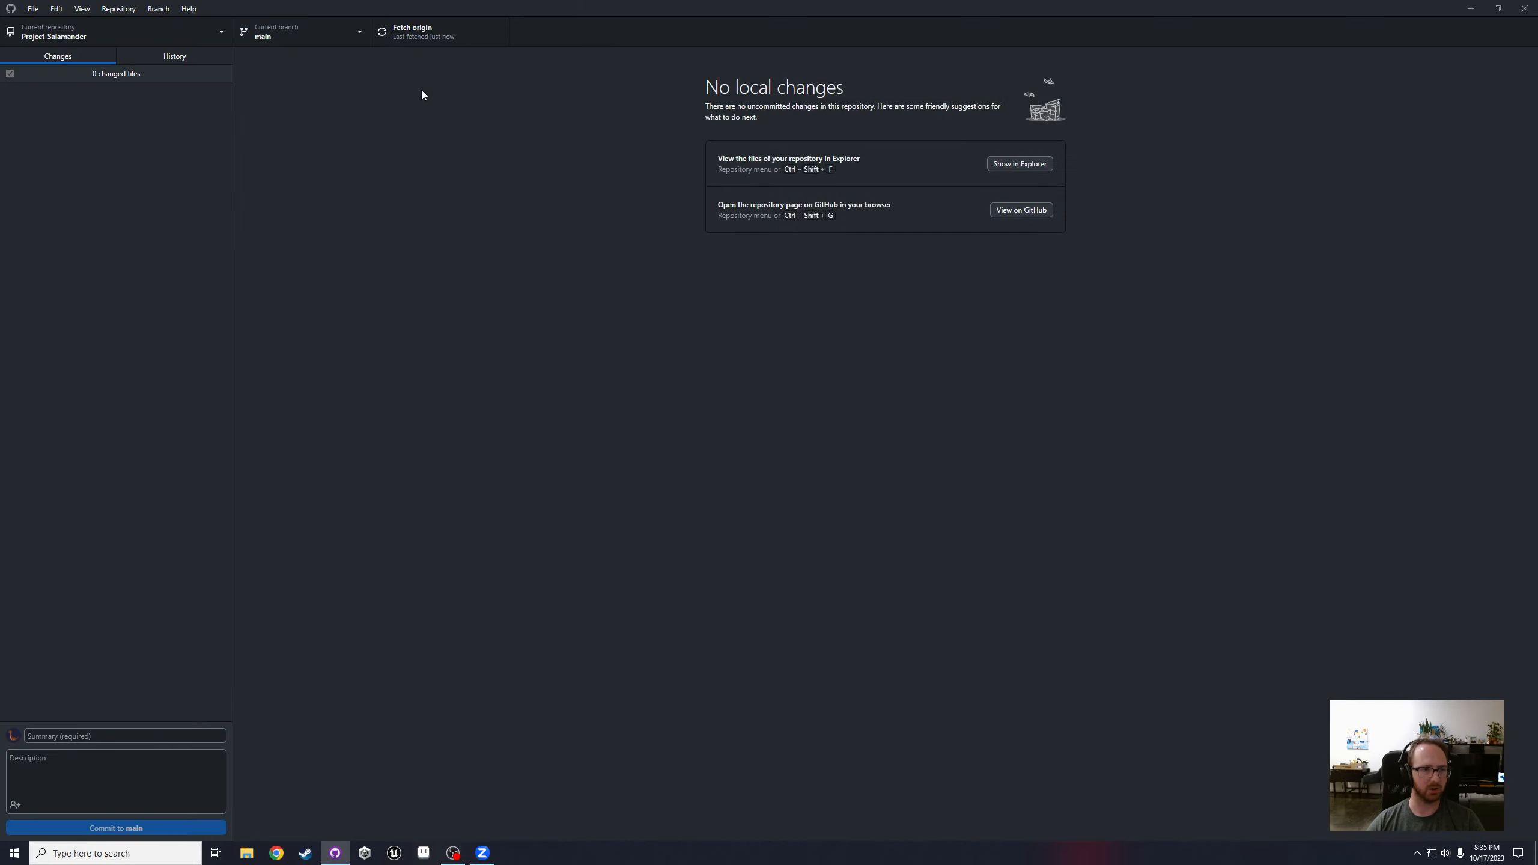
{"action": "left_click", "coordinate": [349, 32]}
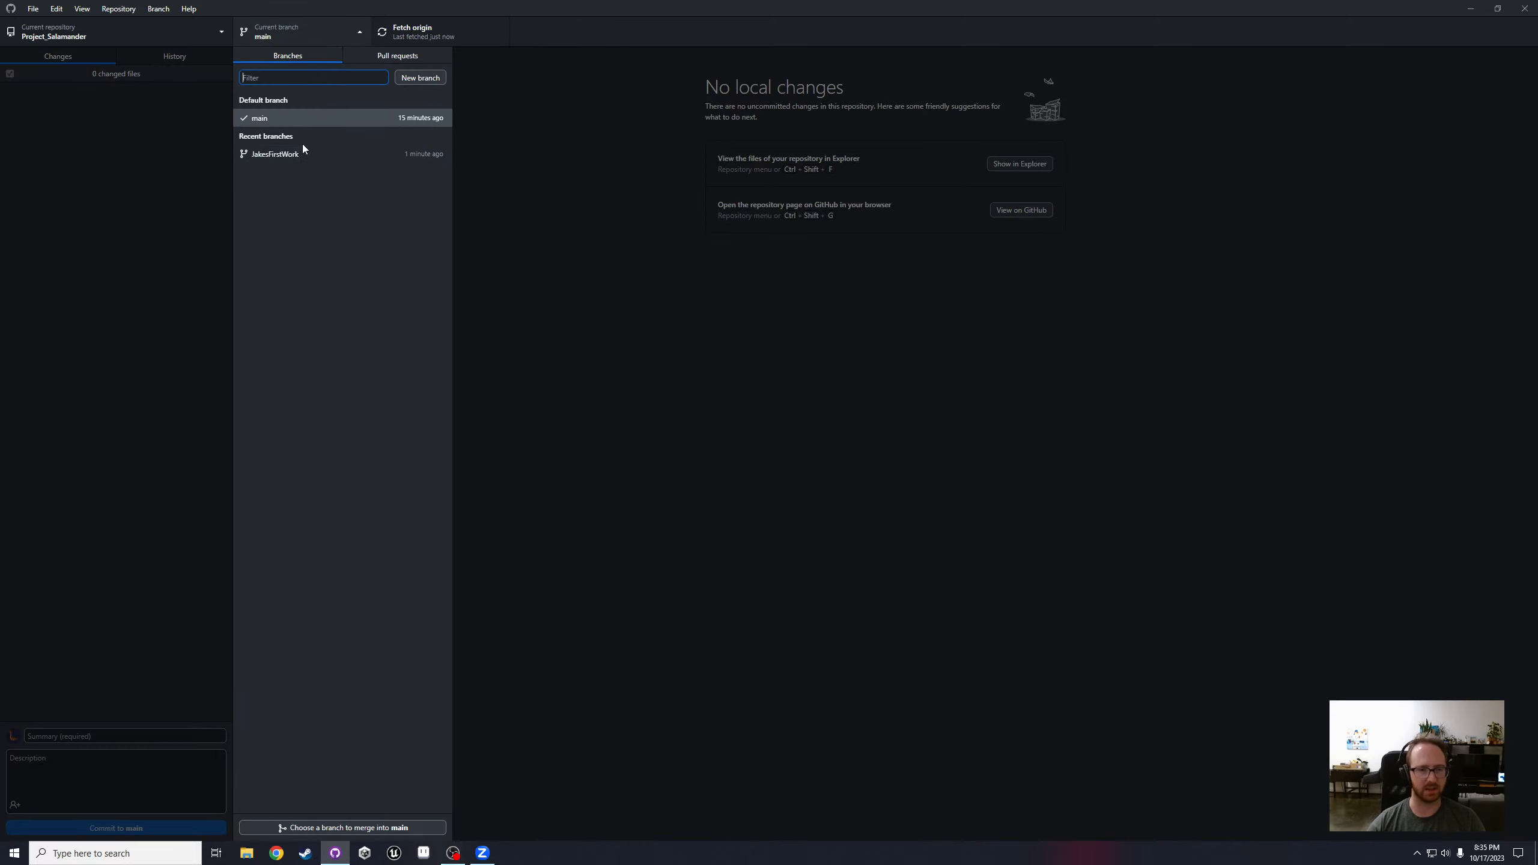
{"action": "left_click", "coordinate": [302, 153]}
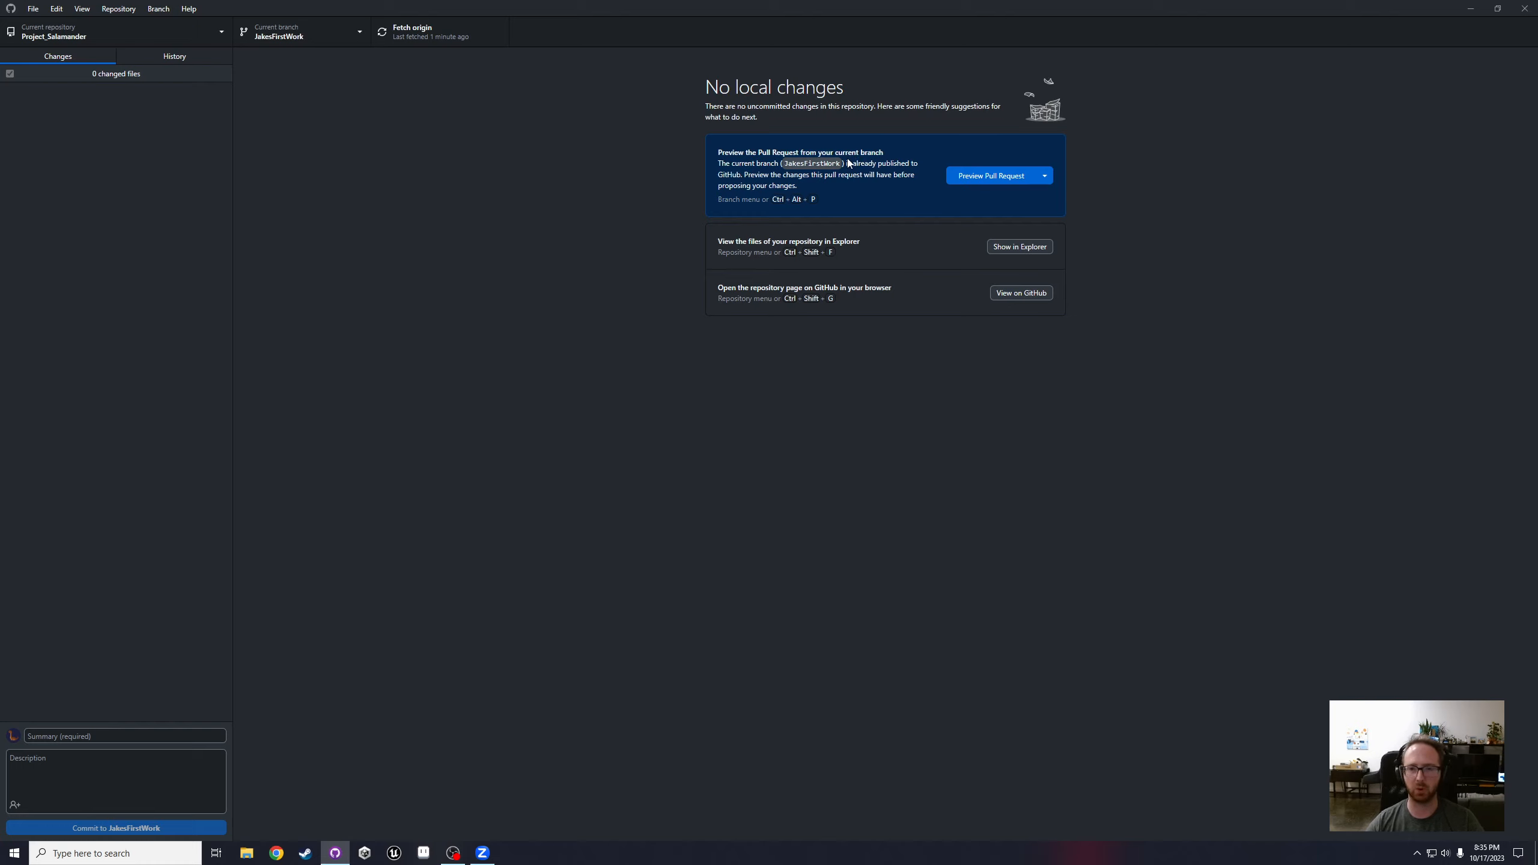
Step: Preview the pull request from JakesFirstWork into main, review its changed file, and proceed to the creation form on GitHub
{"action": "left_click", "coordinate": [975, 177]}
{"action": "left_click", "coordinate": [112, 123]}
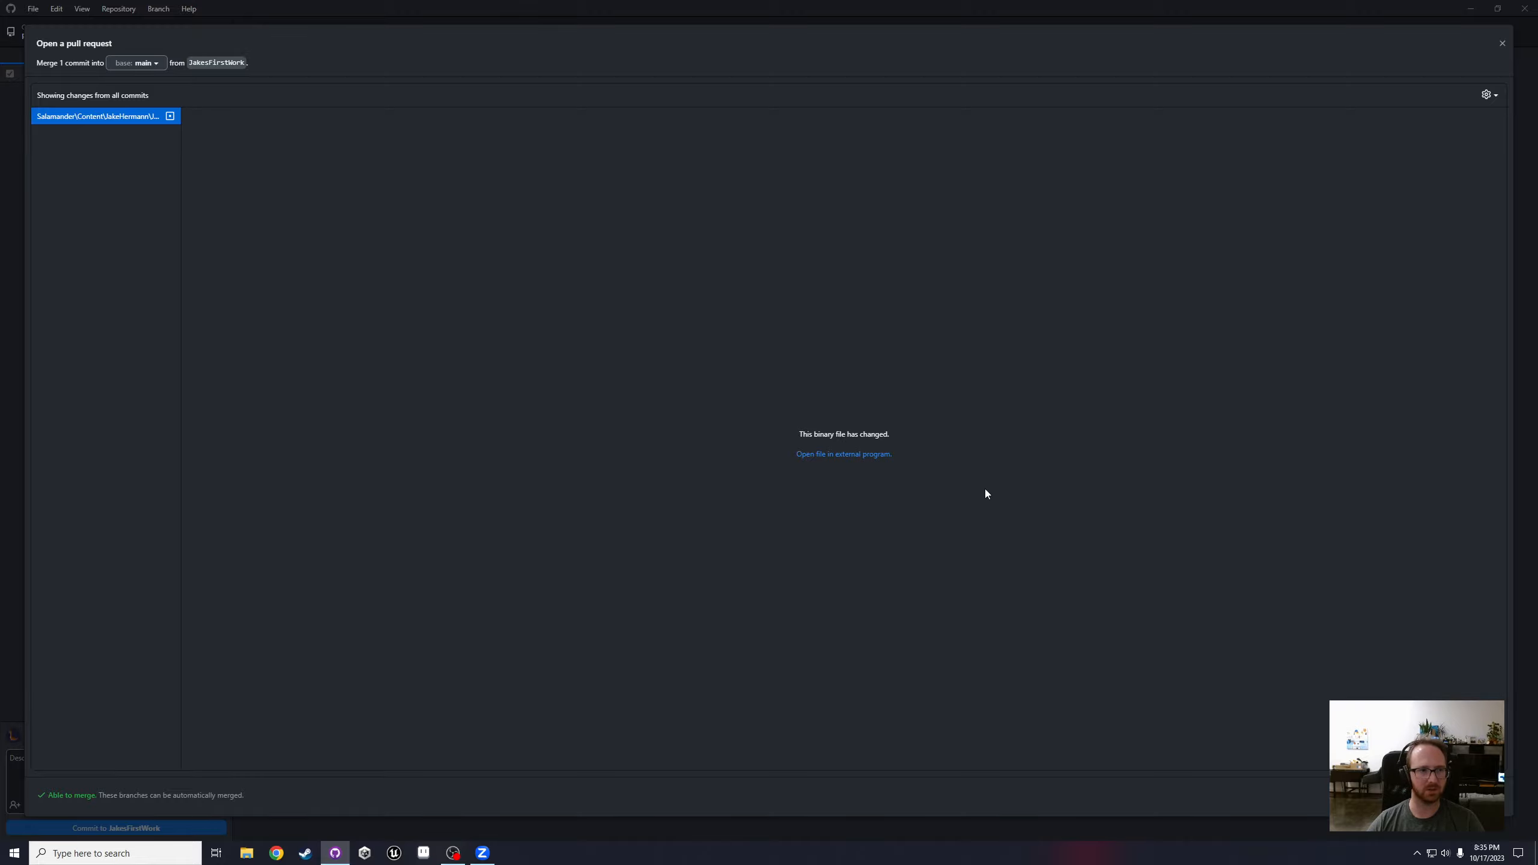
{"action": "left_click", "coordinate": [1386, 796]}
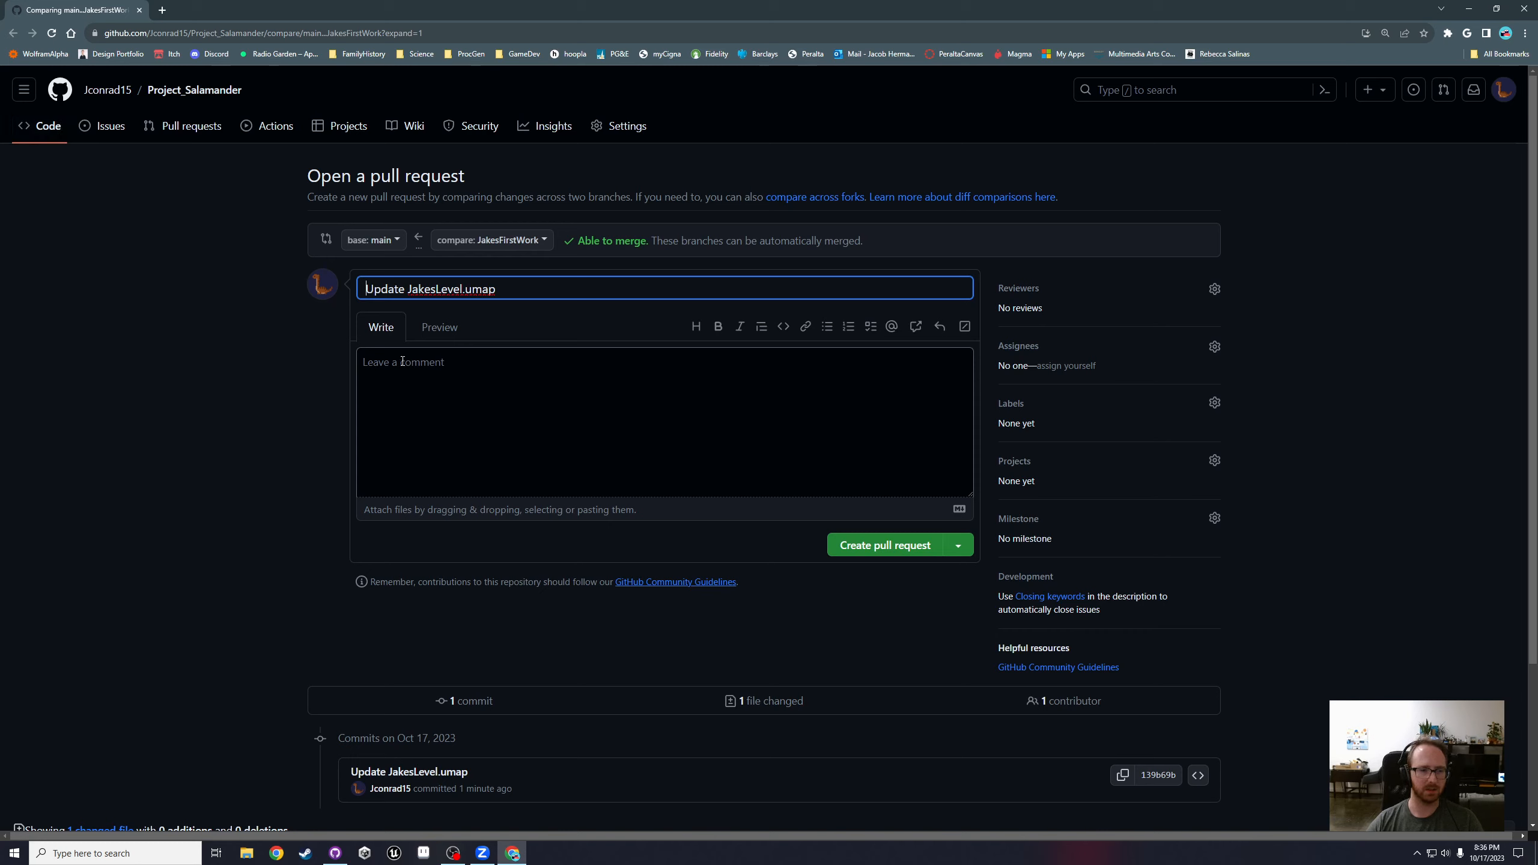
Step: Add a comment describing the personal level's update and create the pull request with the title "Update JakesLevel.umap"
{"action": "left_click", "coordinate": [418, 386]}
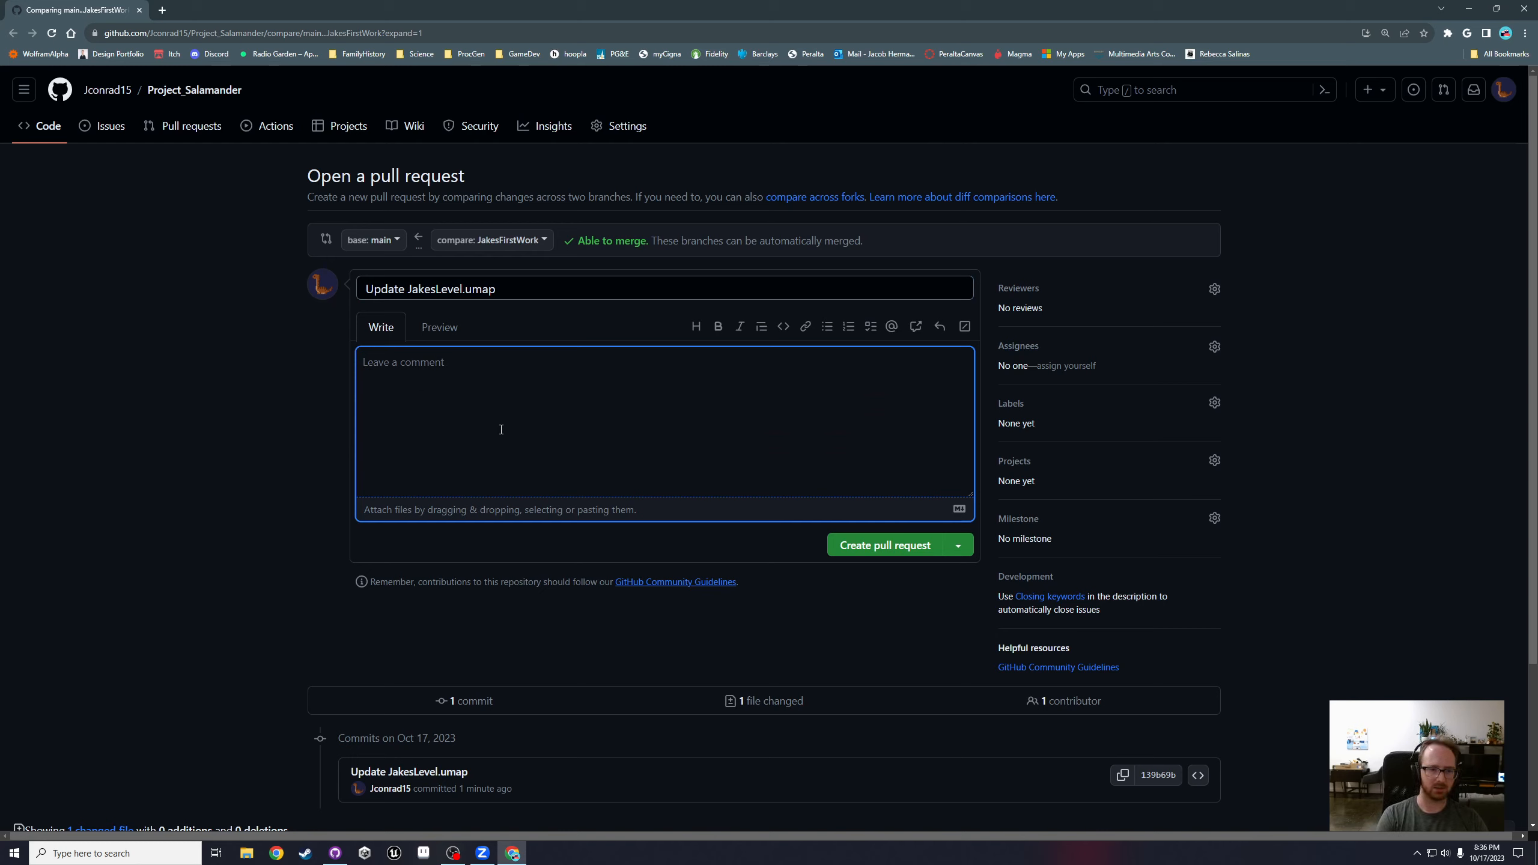
{"action": "type", "text": "Update jake"}
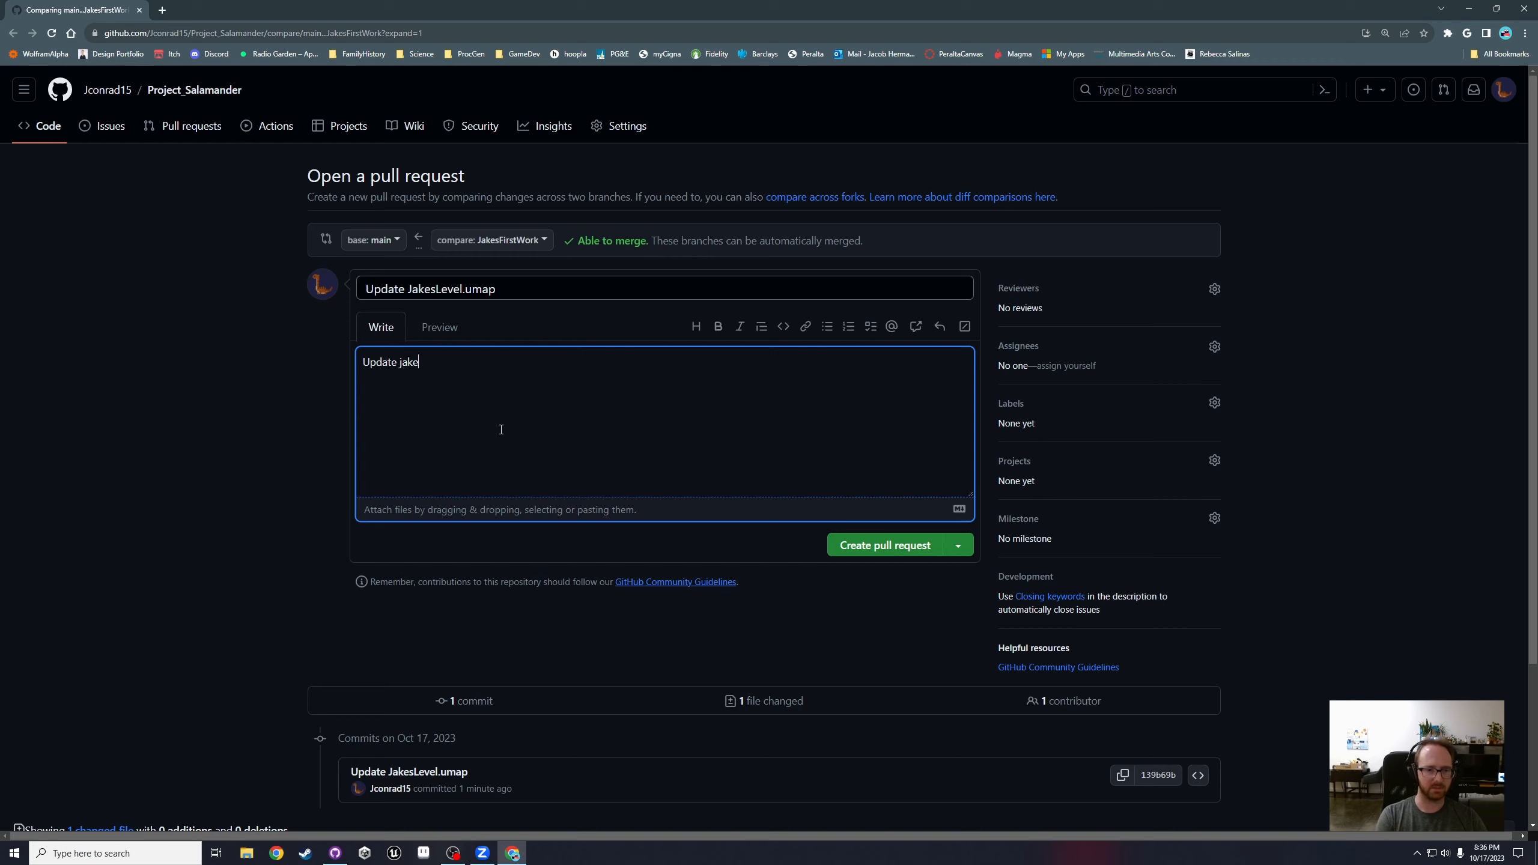
{"action": "type", "text": "ake's level"}
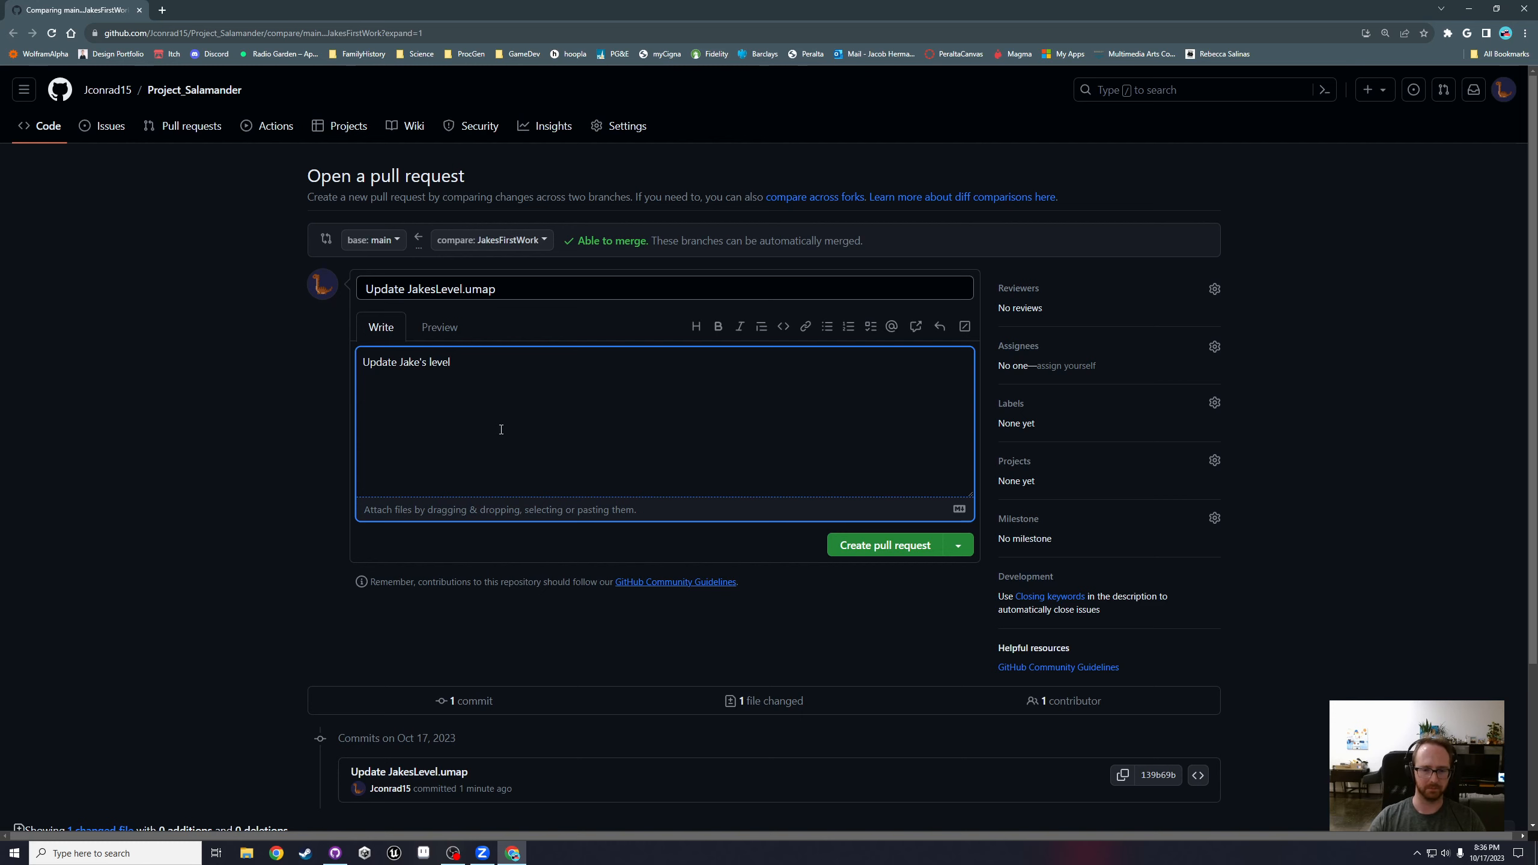
{"action": "left_click", "coordinate": [854, 547]}
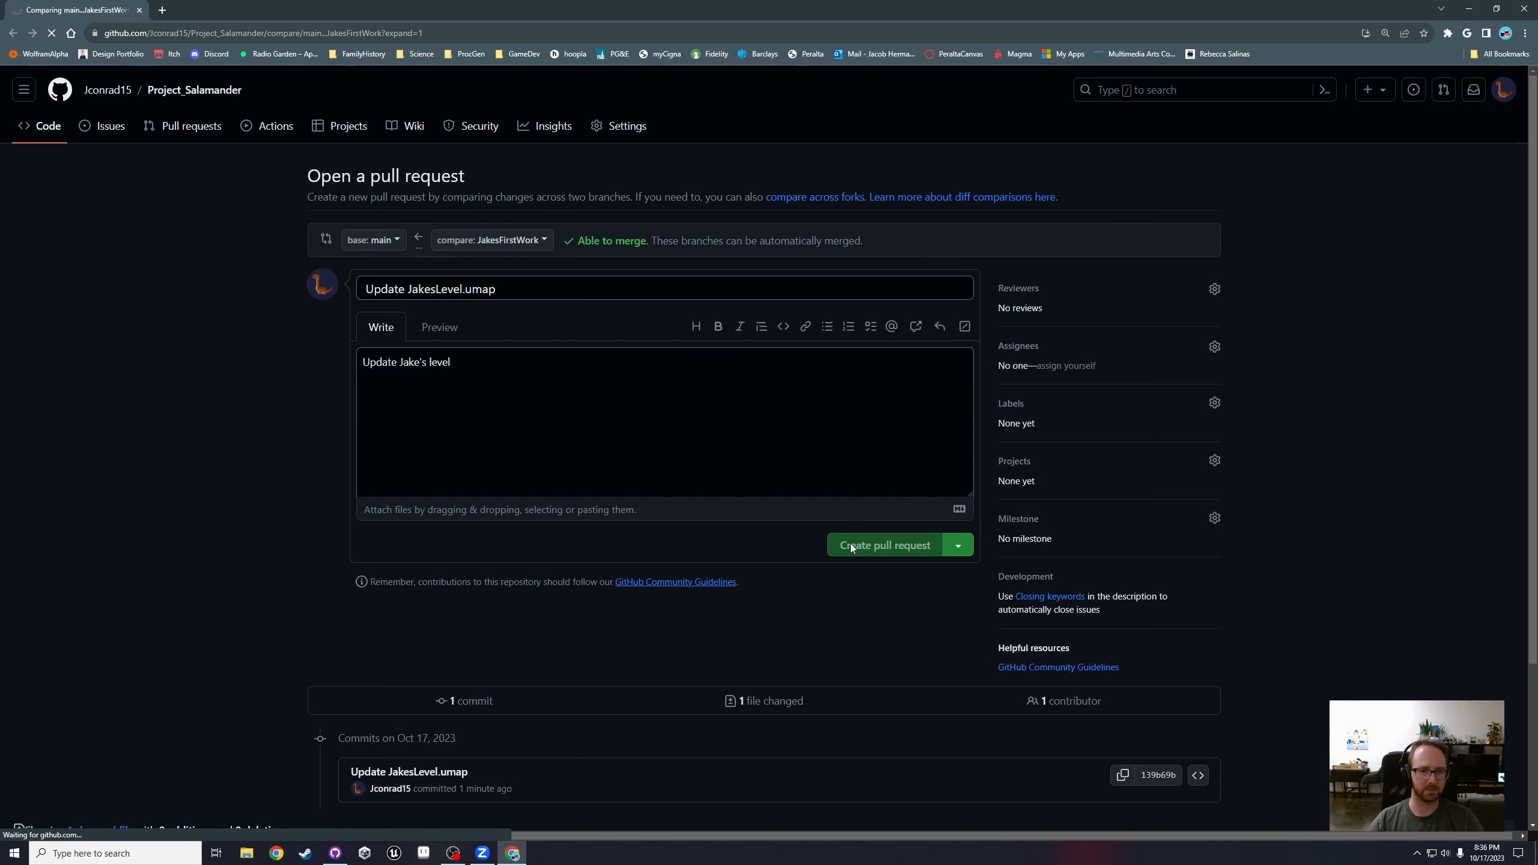
Step: Review the merge status of the "Update JakesLevel.umap" pull request and merge it into main with the suggested commit message
{"action": "scroll", "coordinate": [375, 402], "scroll_direction": "down", "scroll_amount": 1}
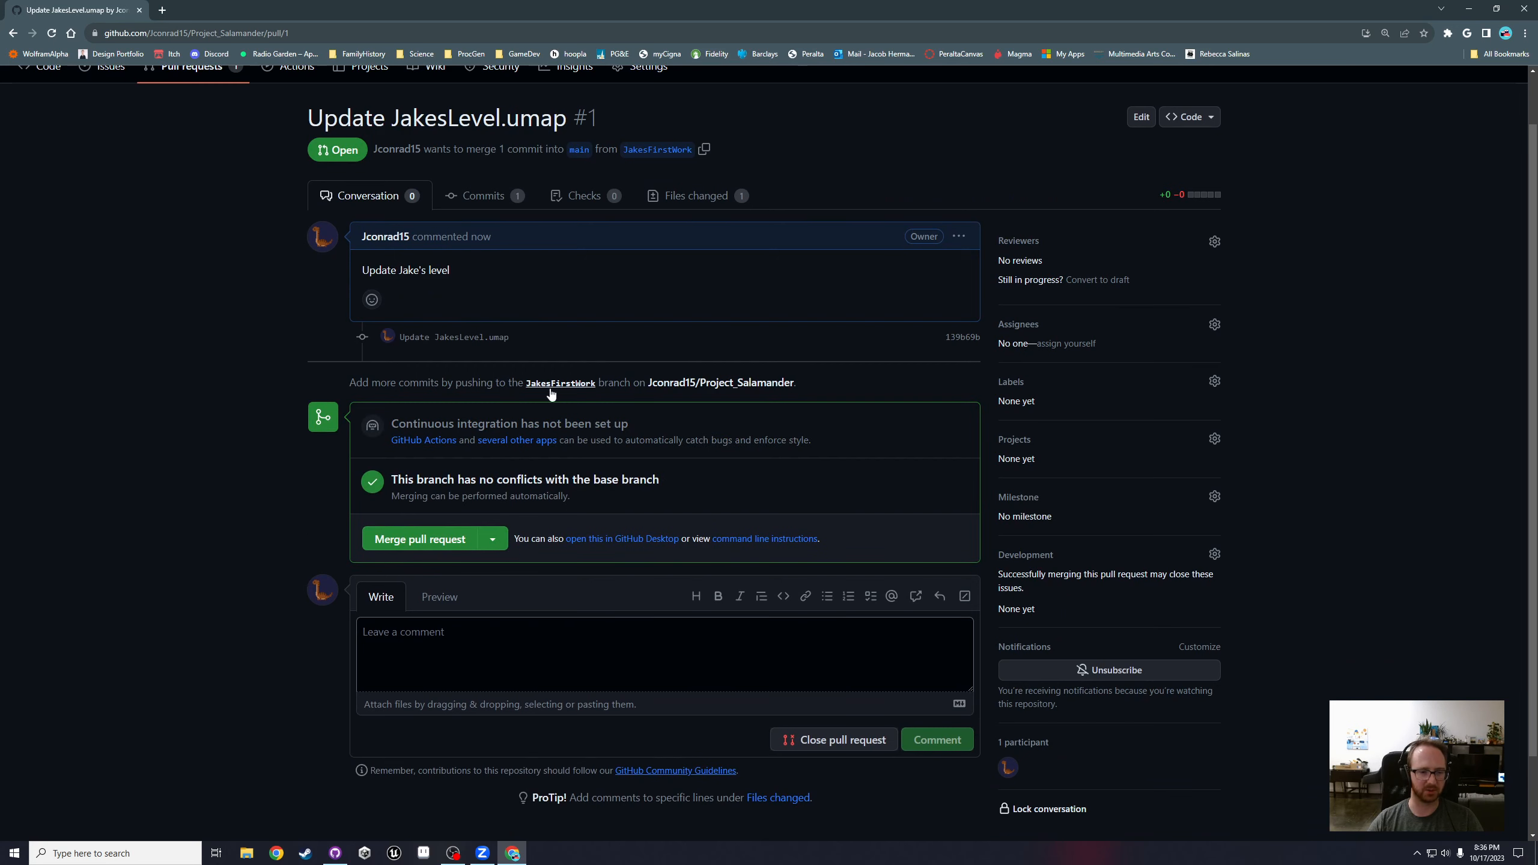
{"action": "scroll", "coordinate": [548, 394], "scroll_direction": "down", "scroll_amount": 2}
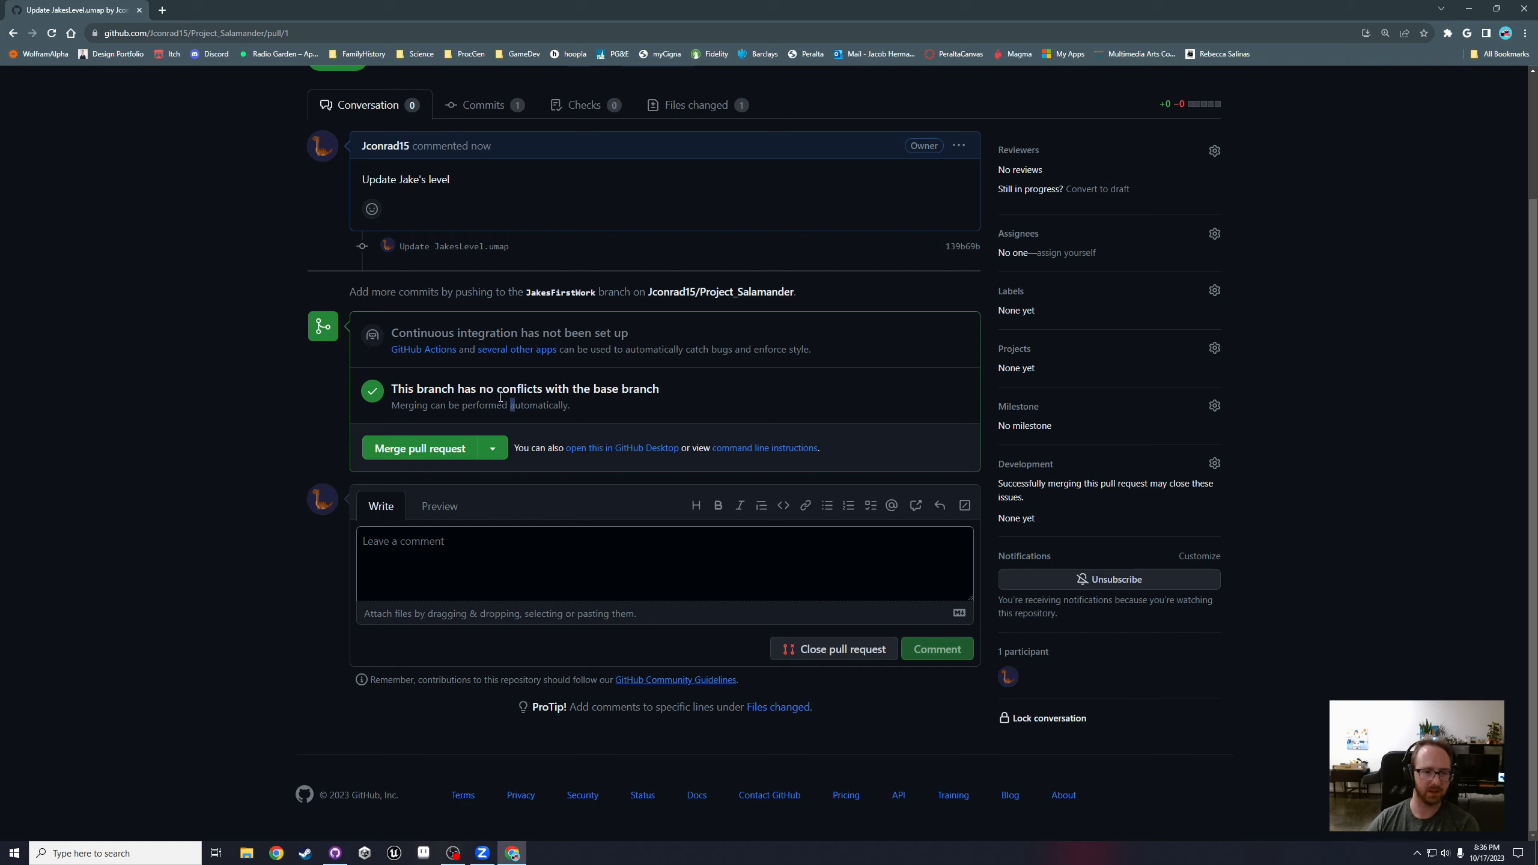
{"action": "left_click_drag", "start_coordinate": [515, 406], "coordinate": [476, 388]}
{"action": "left_click", "coordinate": [472, 388]}
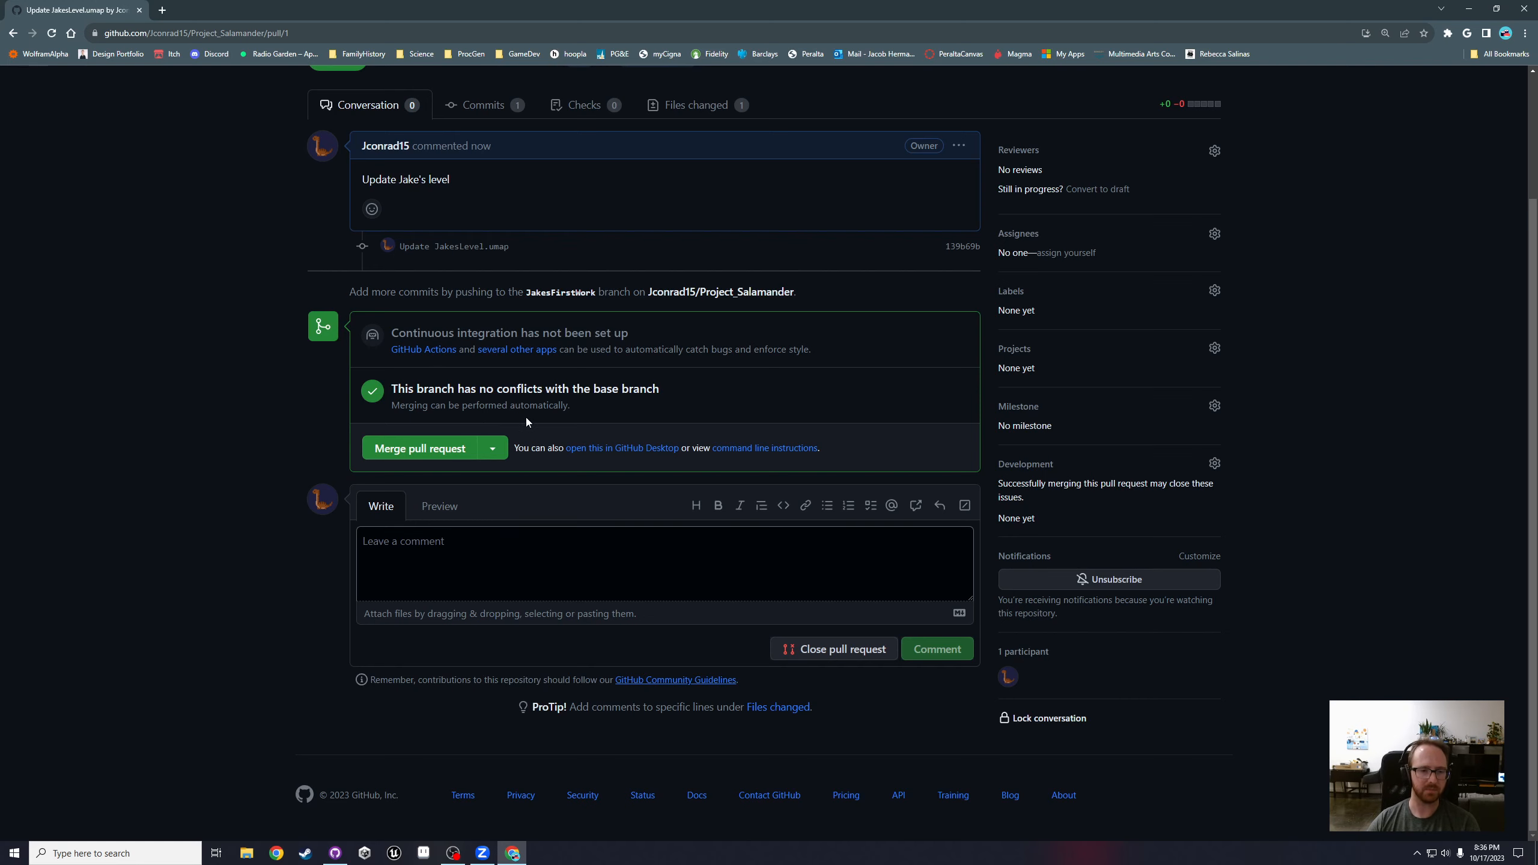
{"action": "scroll", "coordinate": [526, 418], "scroll_direction": "up", "scroll_amount": 2}
{"action": "scroll", "coordinate": [533, 404], "scroll_direction": "down", "scroll_amount": 1}
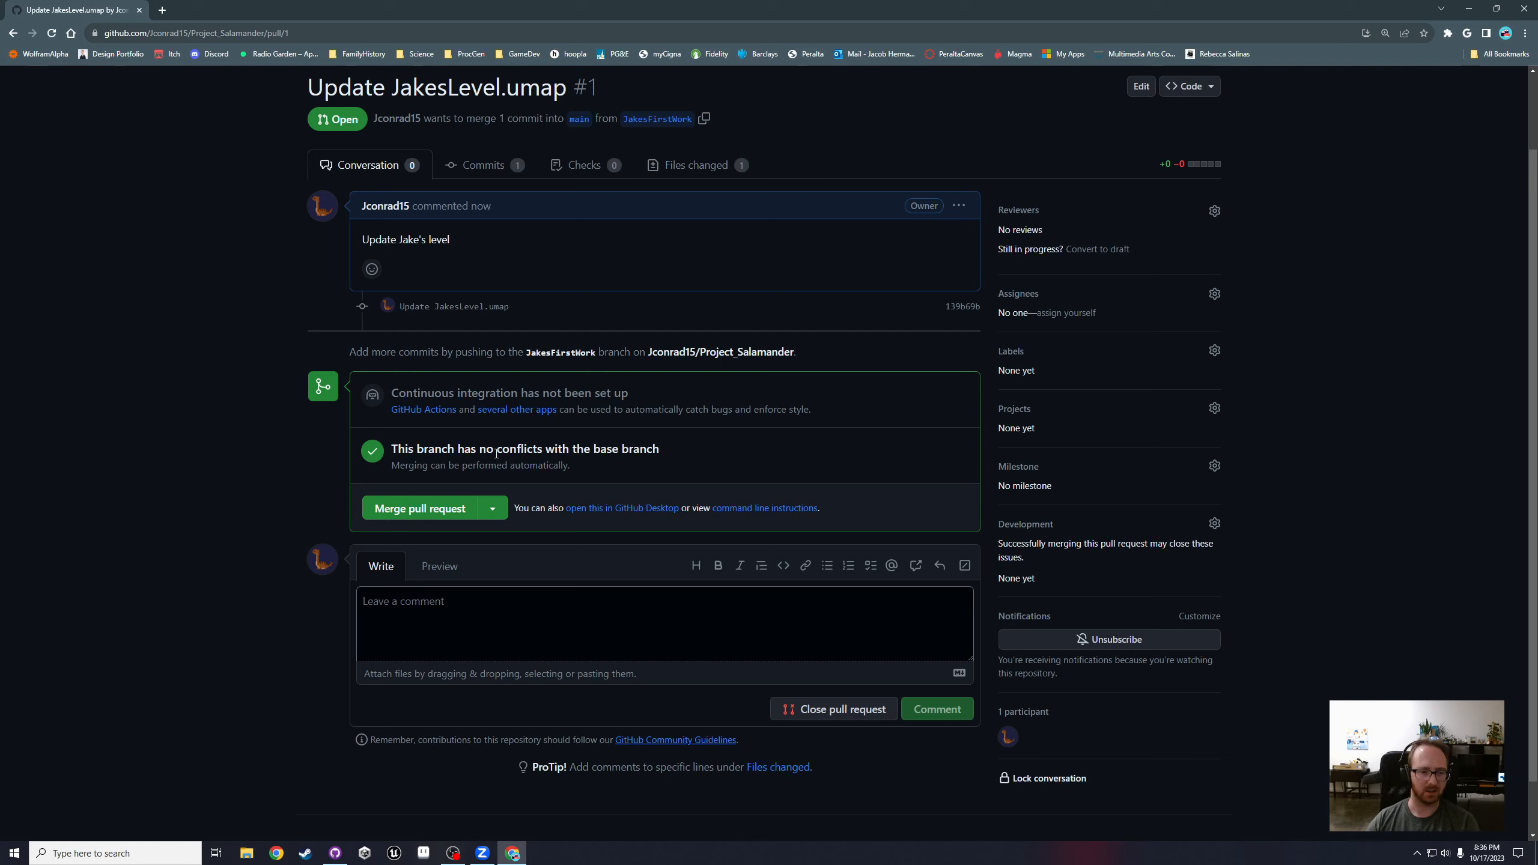
{"action": "left_click", "coordinate": [414, 509]}
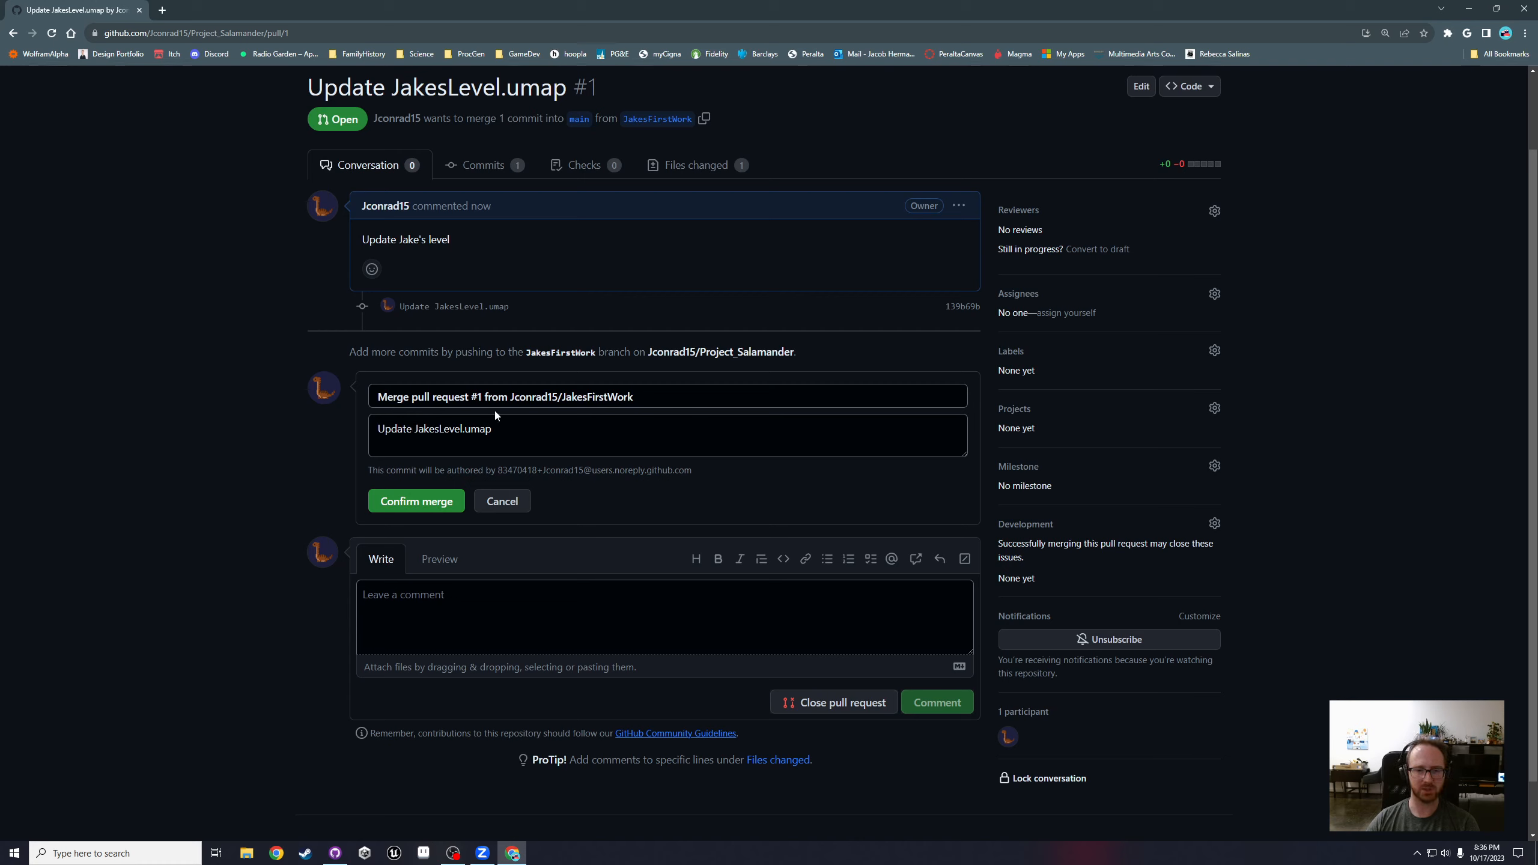
{"action": "left_click", "coordinate": [493, 430]}
{"action": "left_click", "coordinate": [319, 444]}
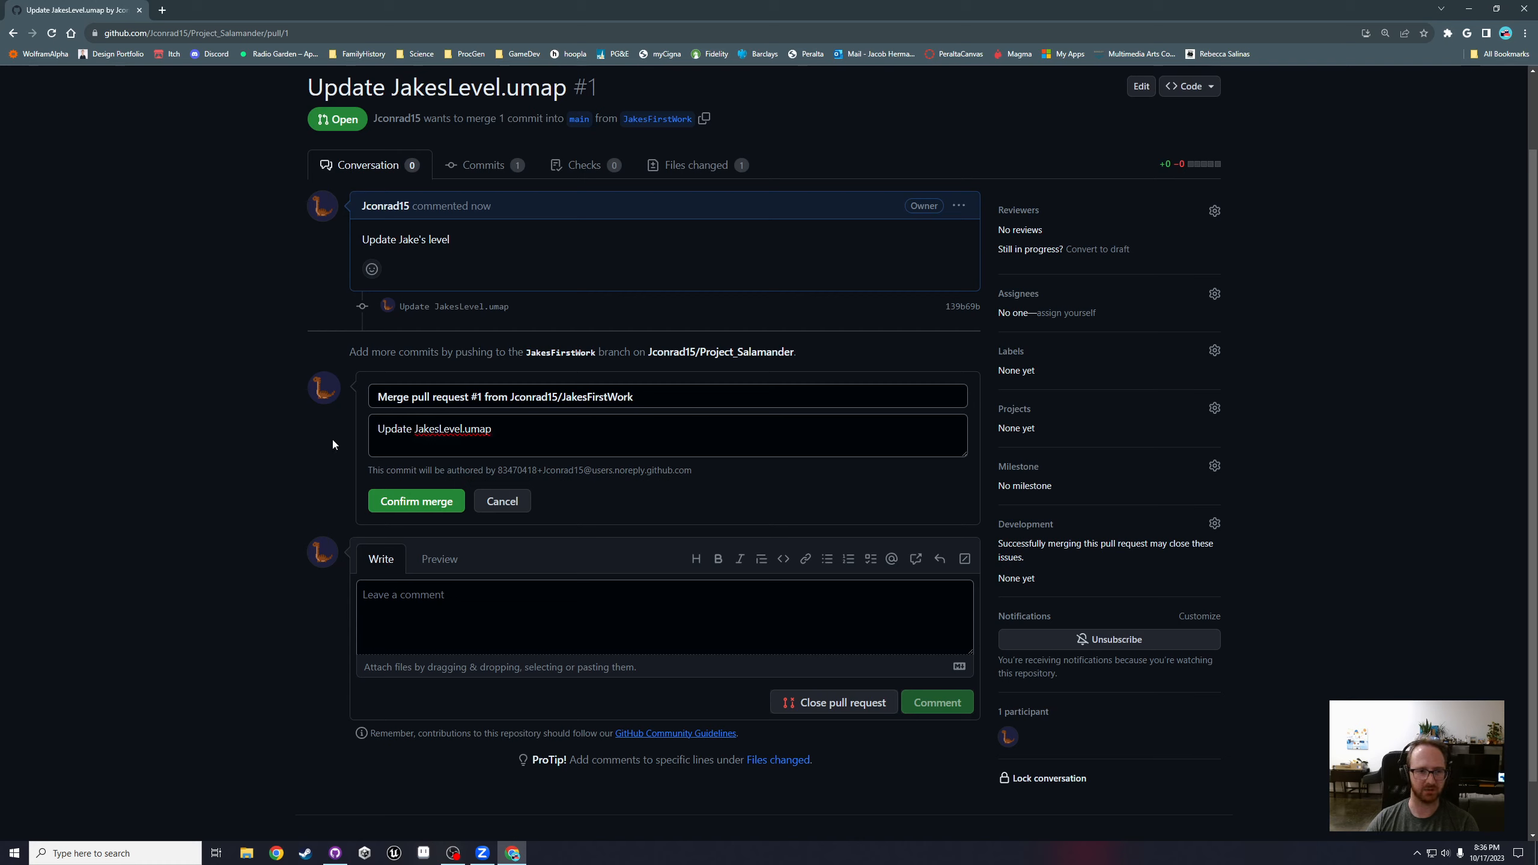
{"action": "left_click", "coordinate": [401, 502]}
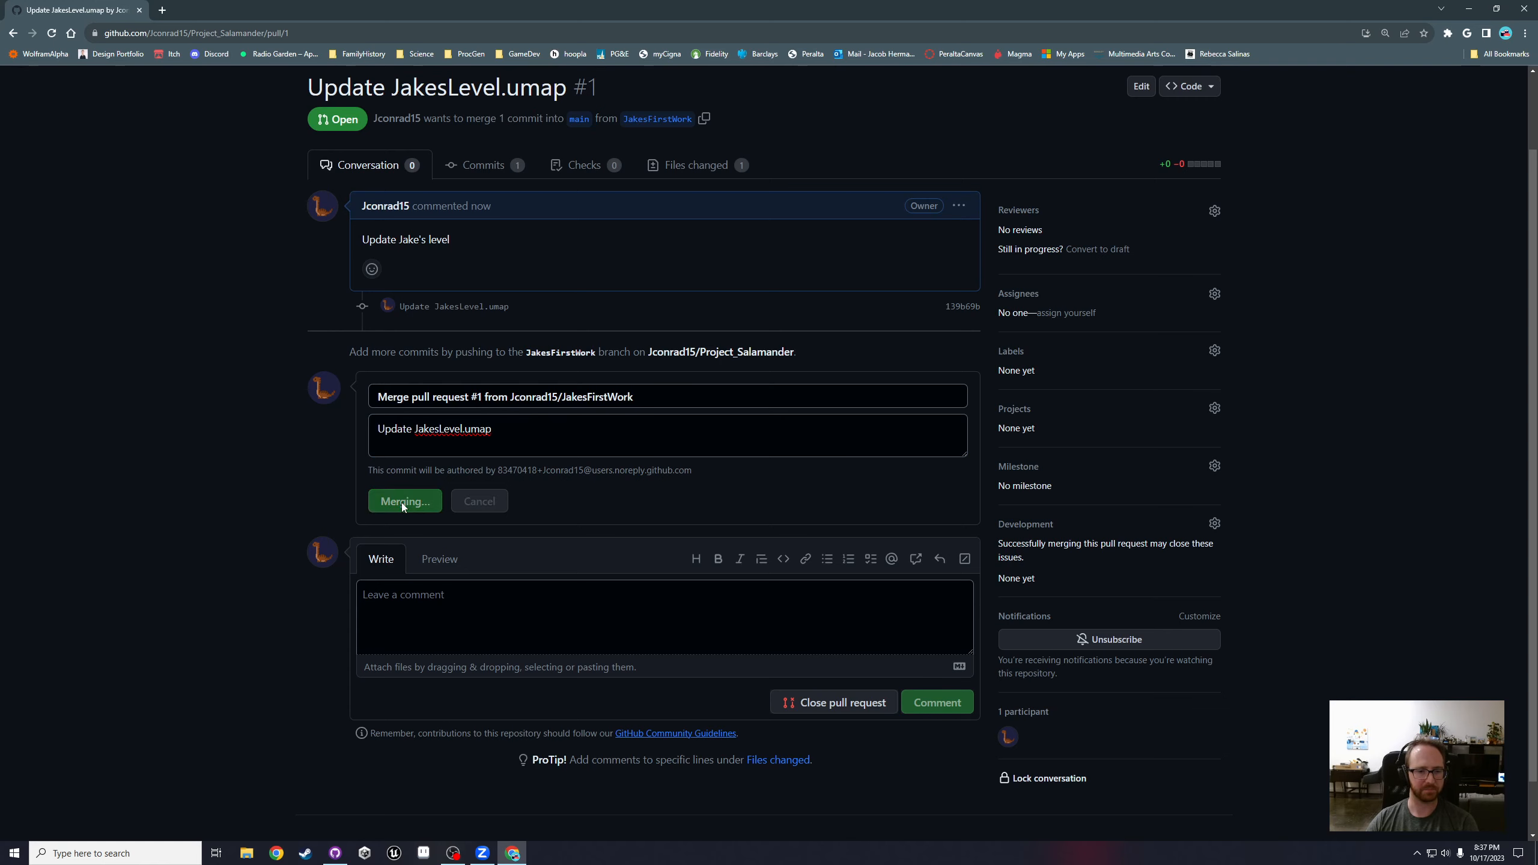
Step: Read the merge result and delete the JakesFirstWork branch on GitHub
{"action": "left_click_drag", "start_coordinate": [376, 419], "coordinate": [607, 421]}
{"action": "left_click", "coordinate": [607, 421]}
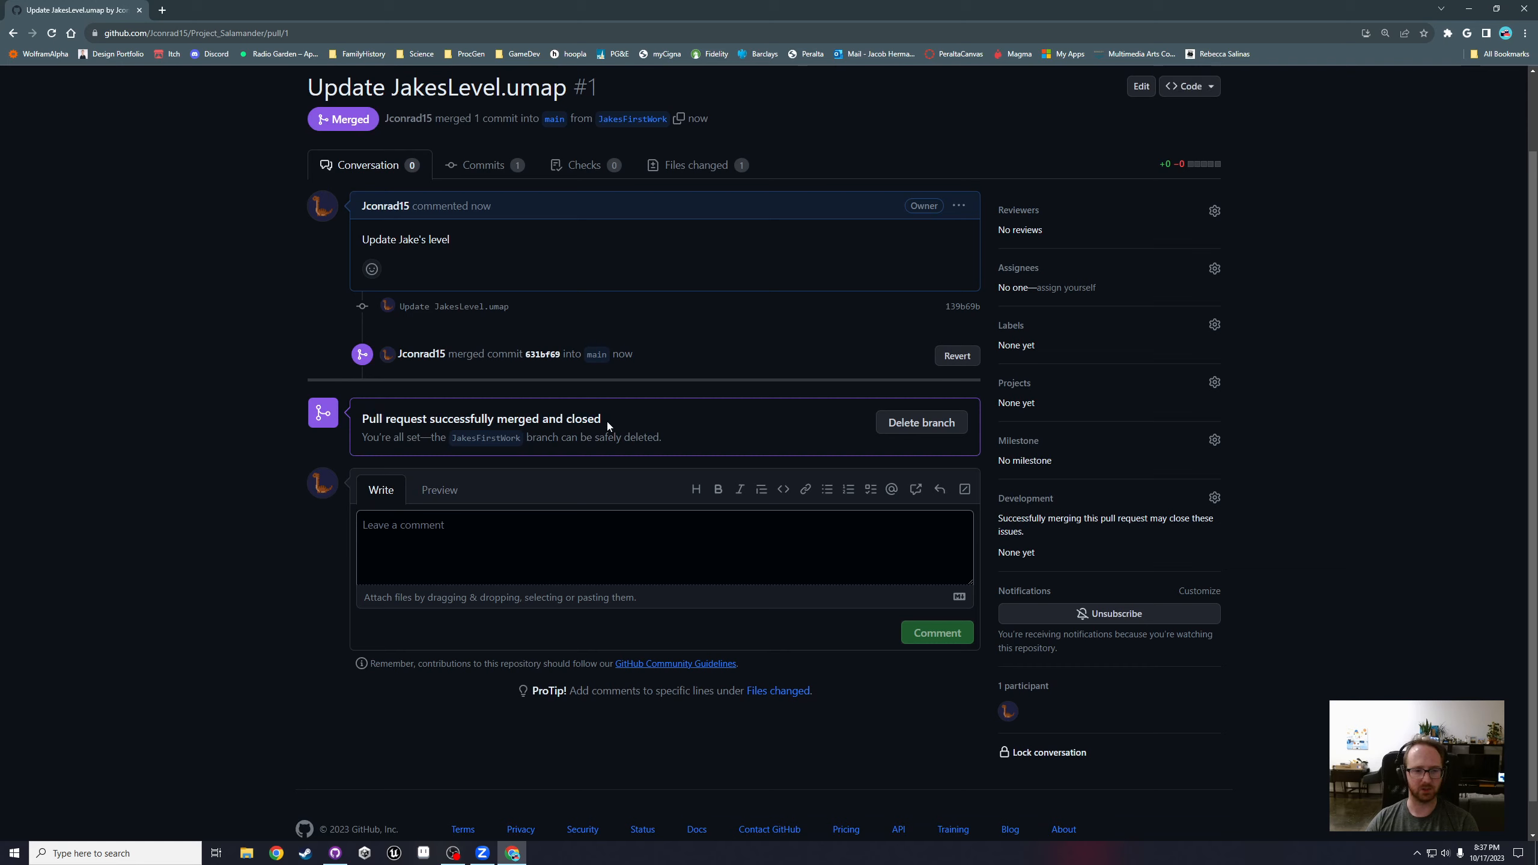
{"action": "left_click_drag", "start_coordinate": [367, 437], "coordinate": [677, 442]}
{"action": "left_click", "coordinate": [676, 442]}
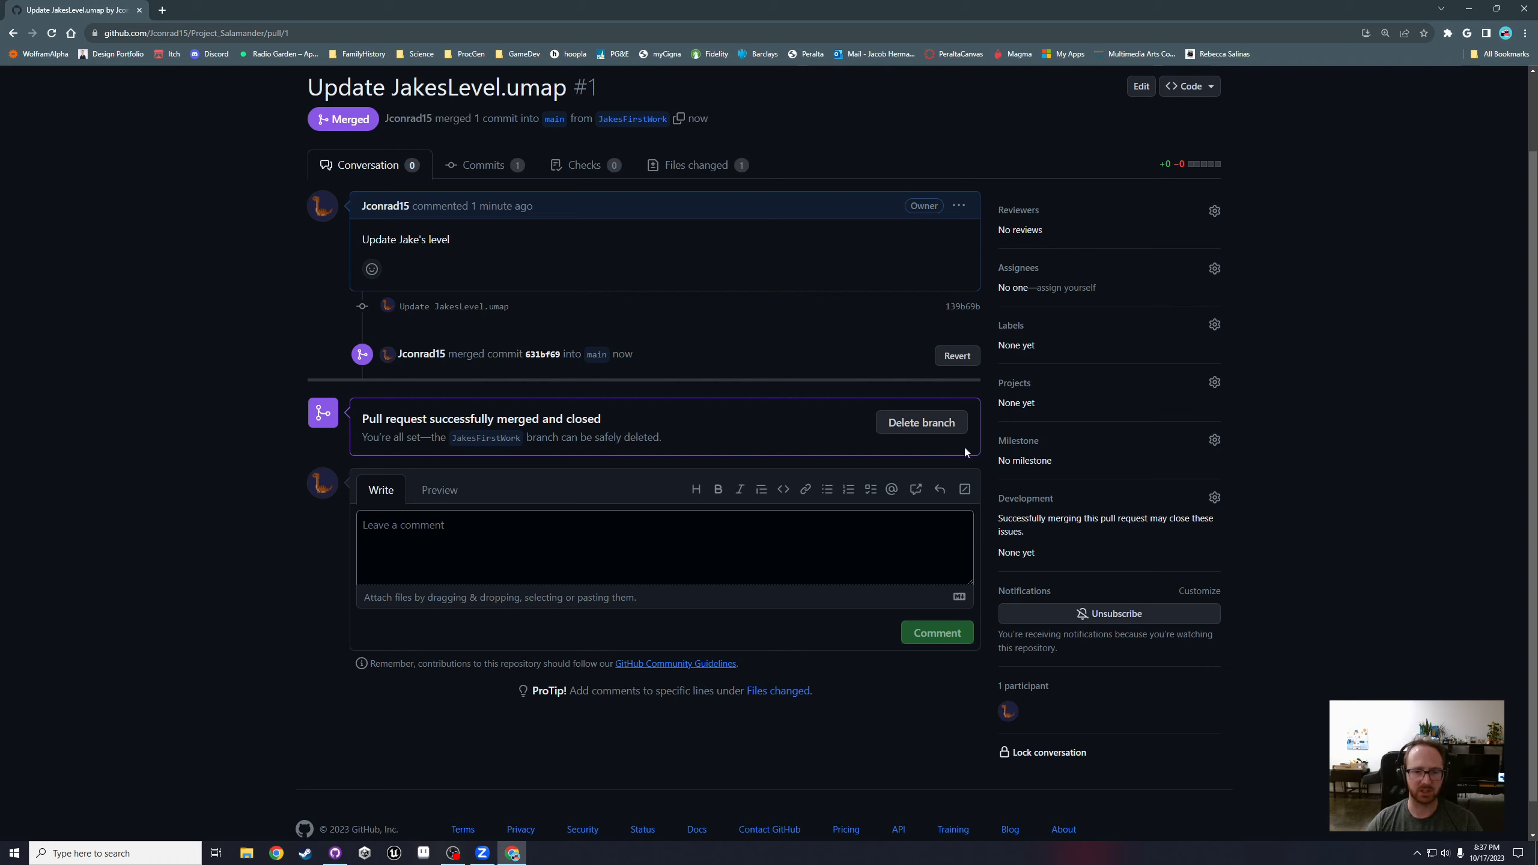
{"action": "left_click", "coordinate": [891, 423]}
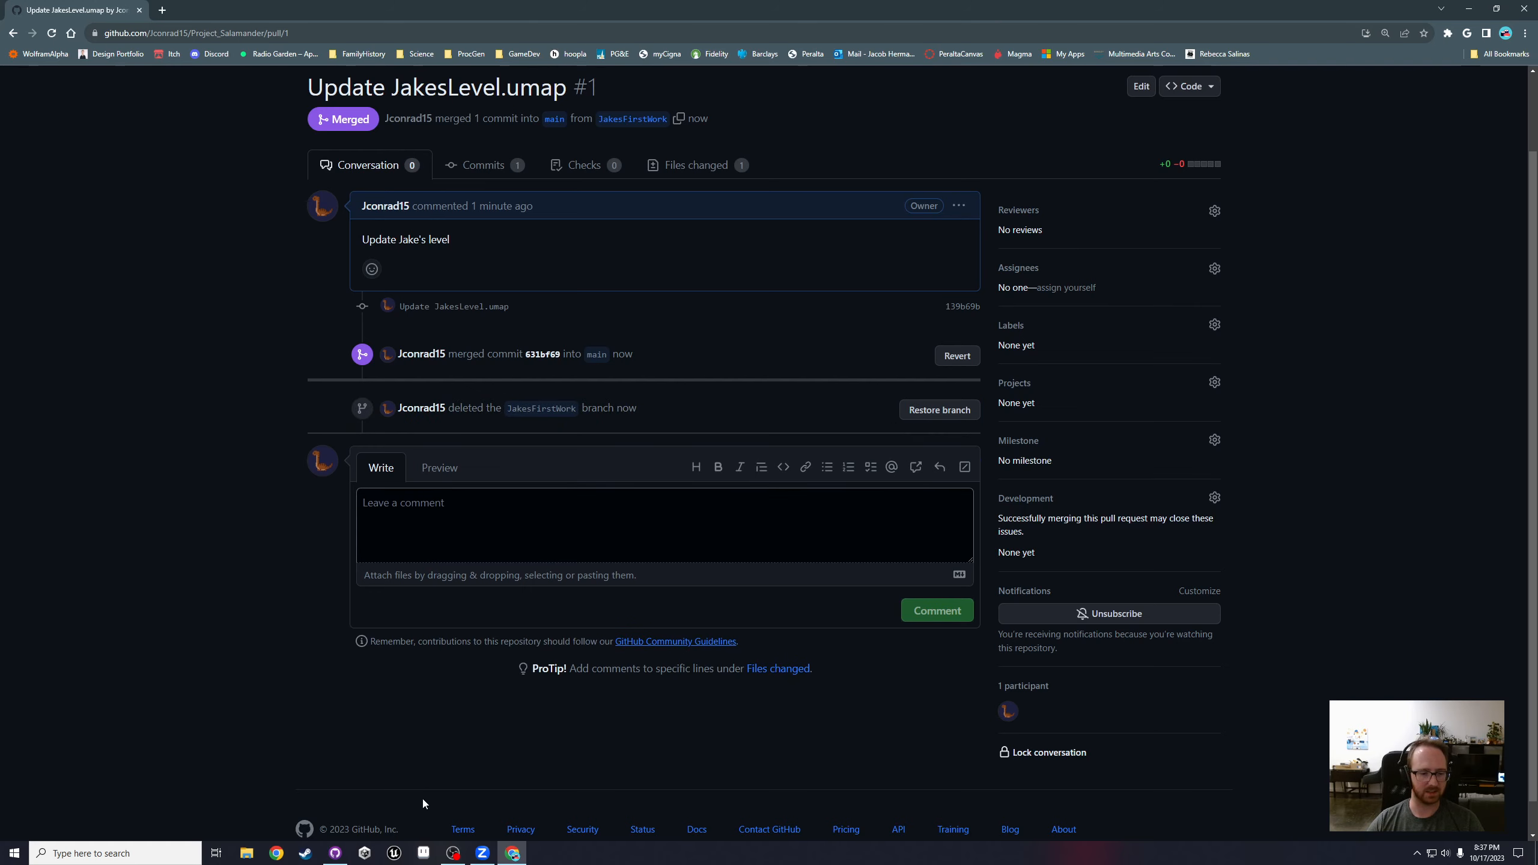
Step: Switch to GitHub Desktop, fetch origin, and delete the local JakesFirstWork branch
{"action": "left_click", "coordinate": [339, 856]}
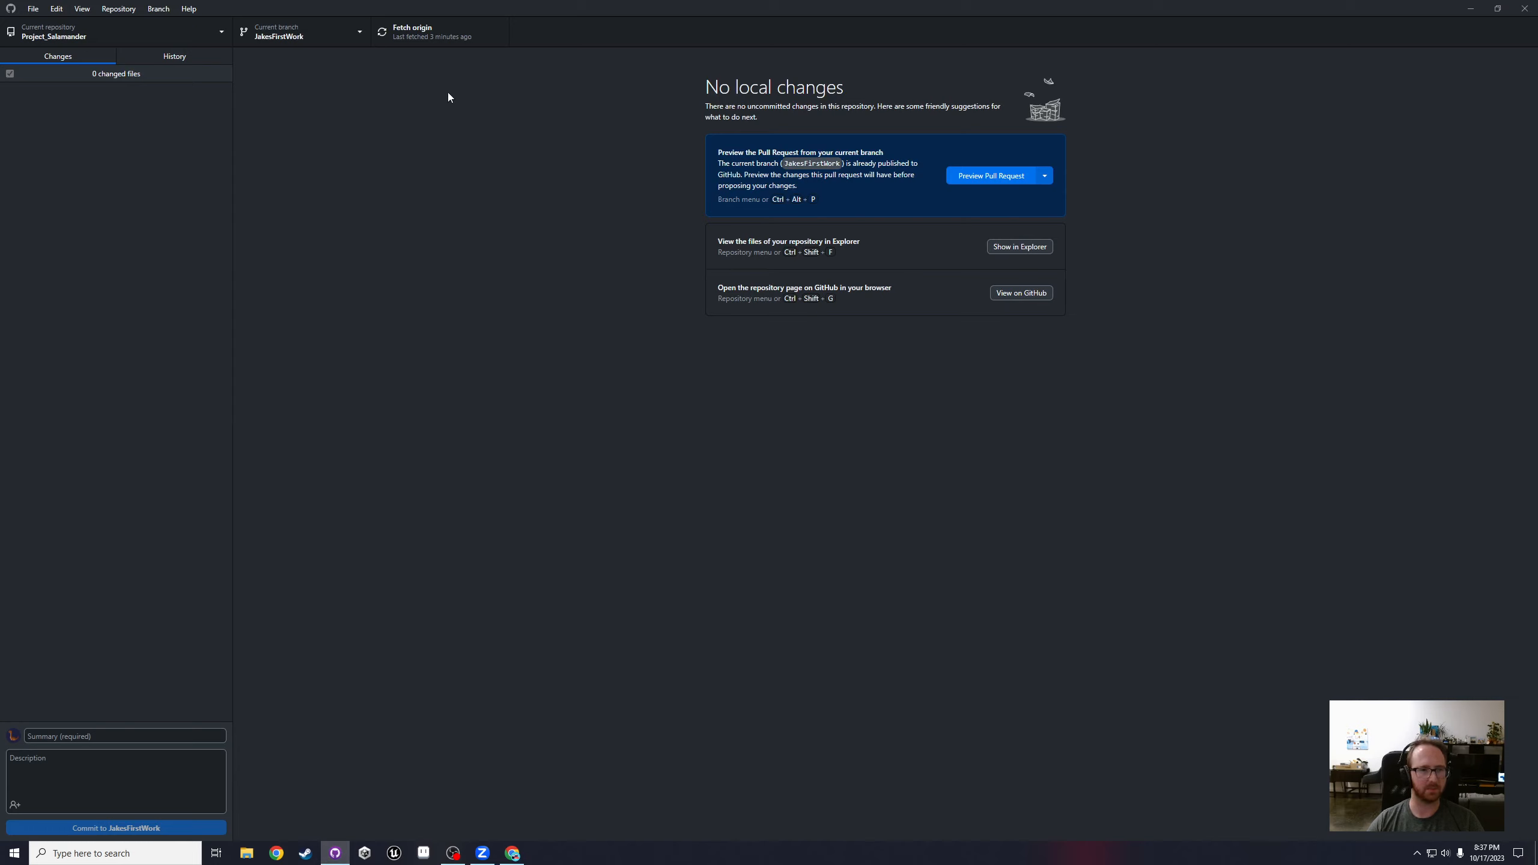
{"action": "left_click", "coordinate": [422, 40]}
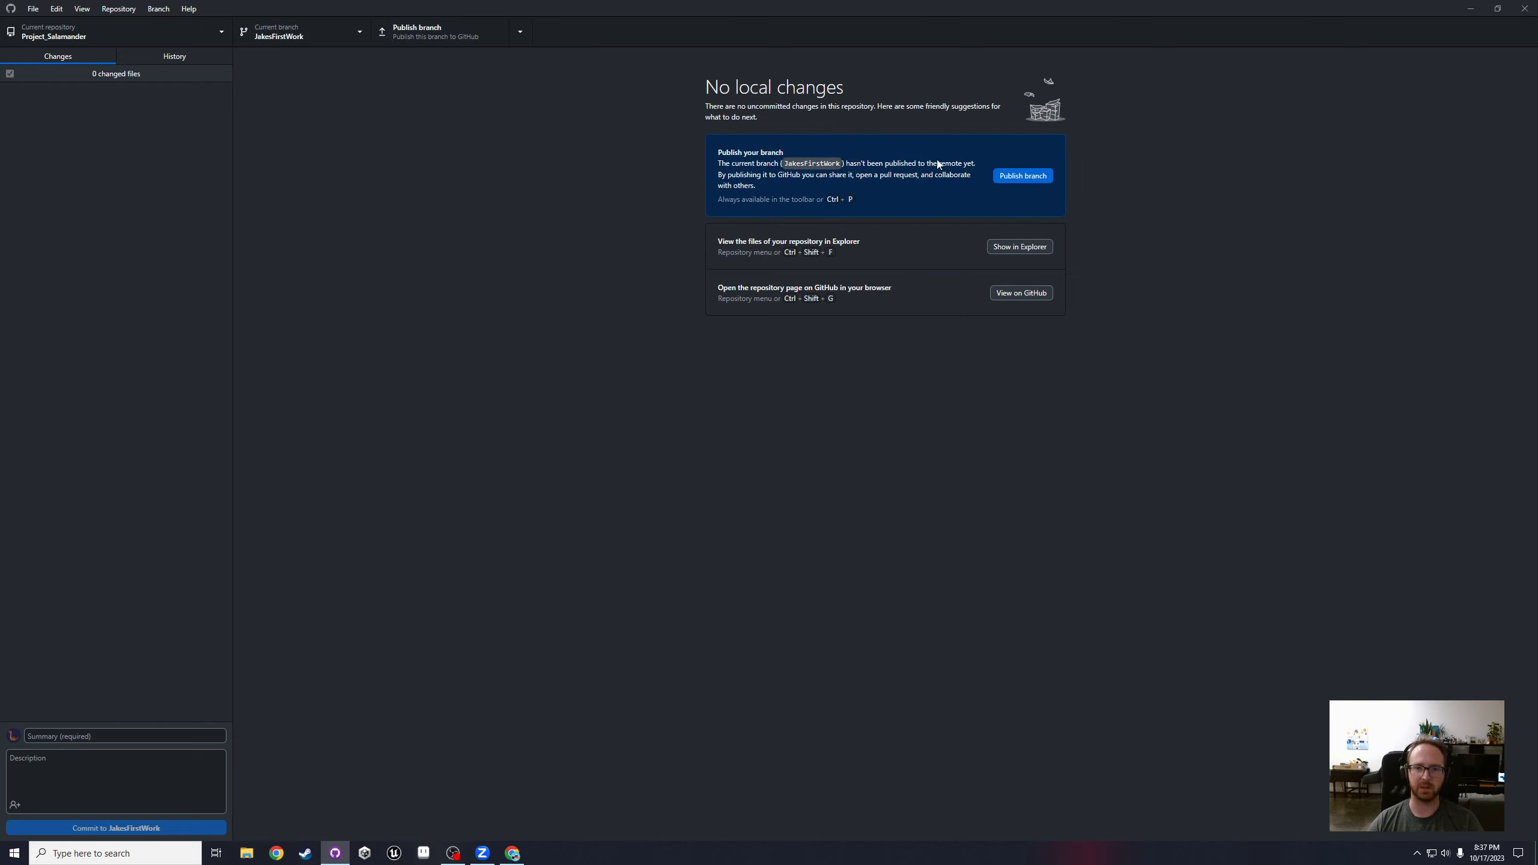
{"action": "left_click", "coordinate": [347, 37]}
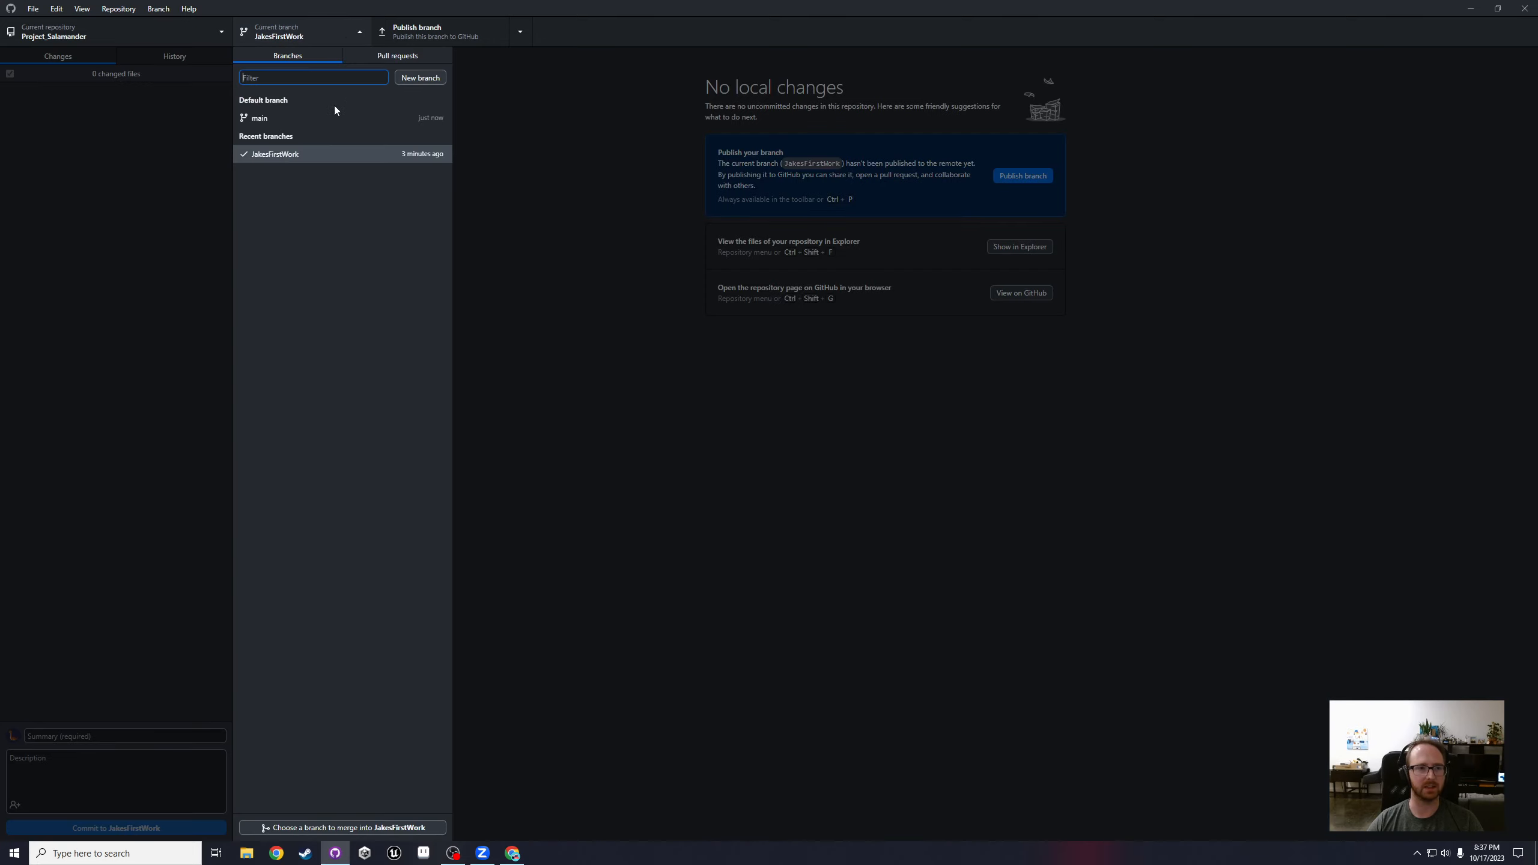
{"action": "right_click", "coordinate": [307, 154]}
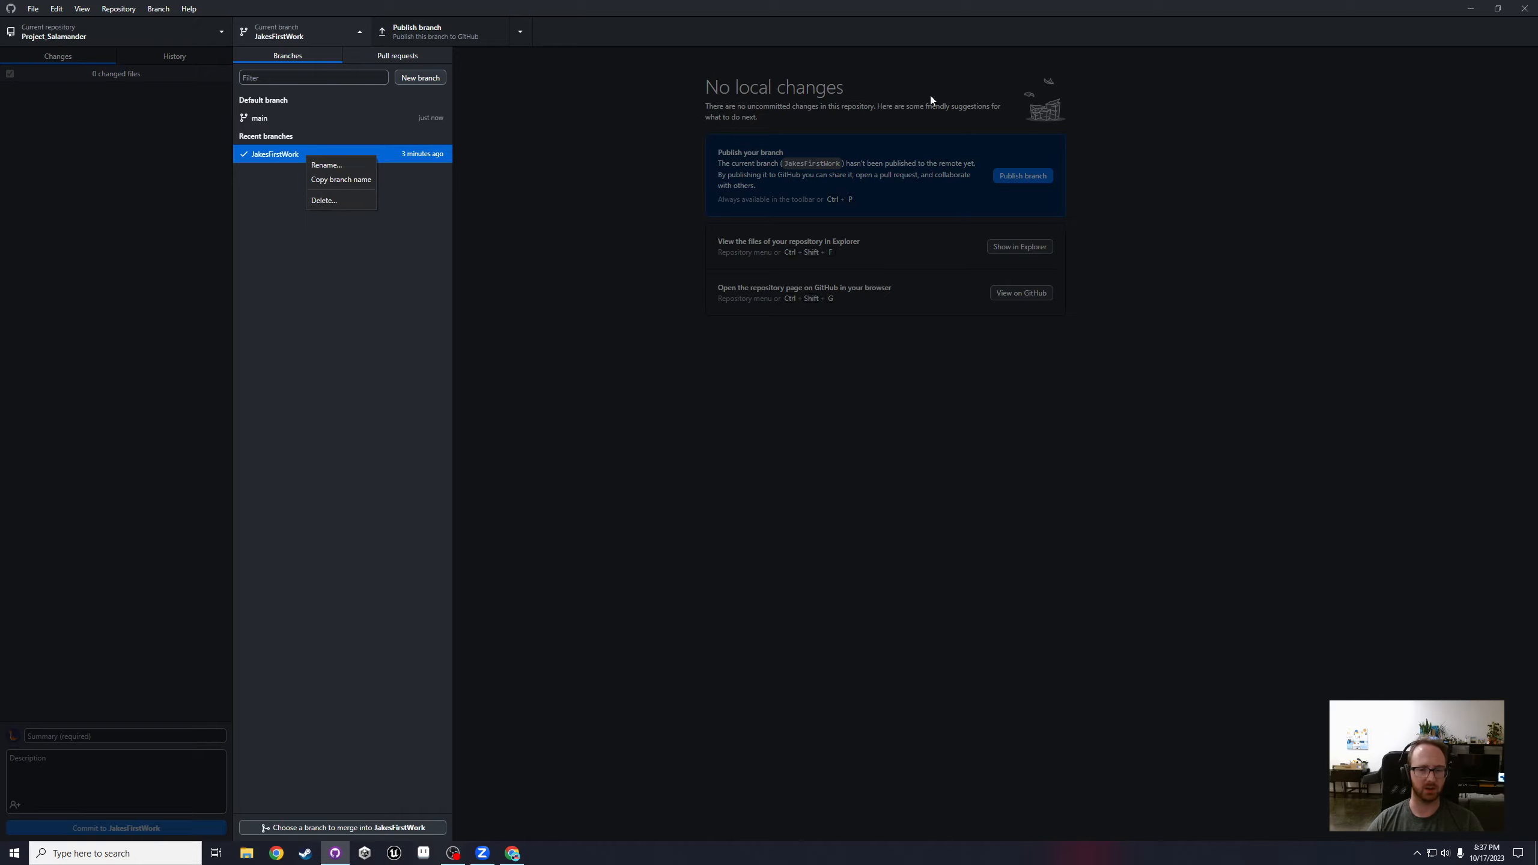
{"action": "left_click", "coordinate": [324, 201]}
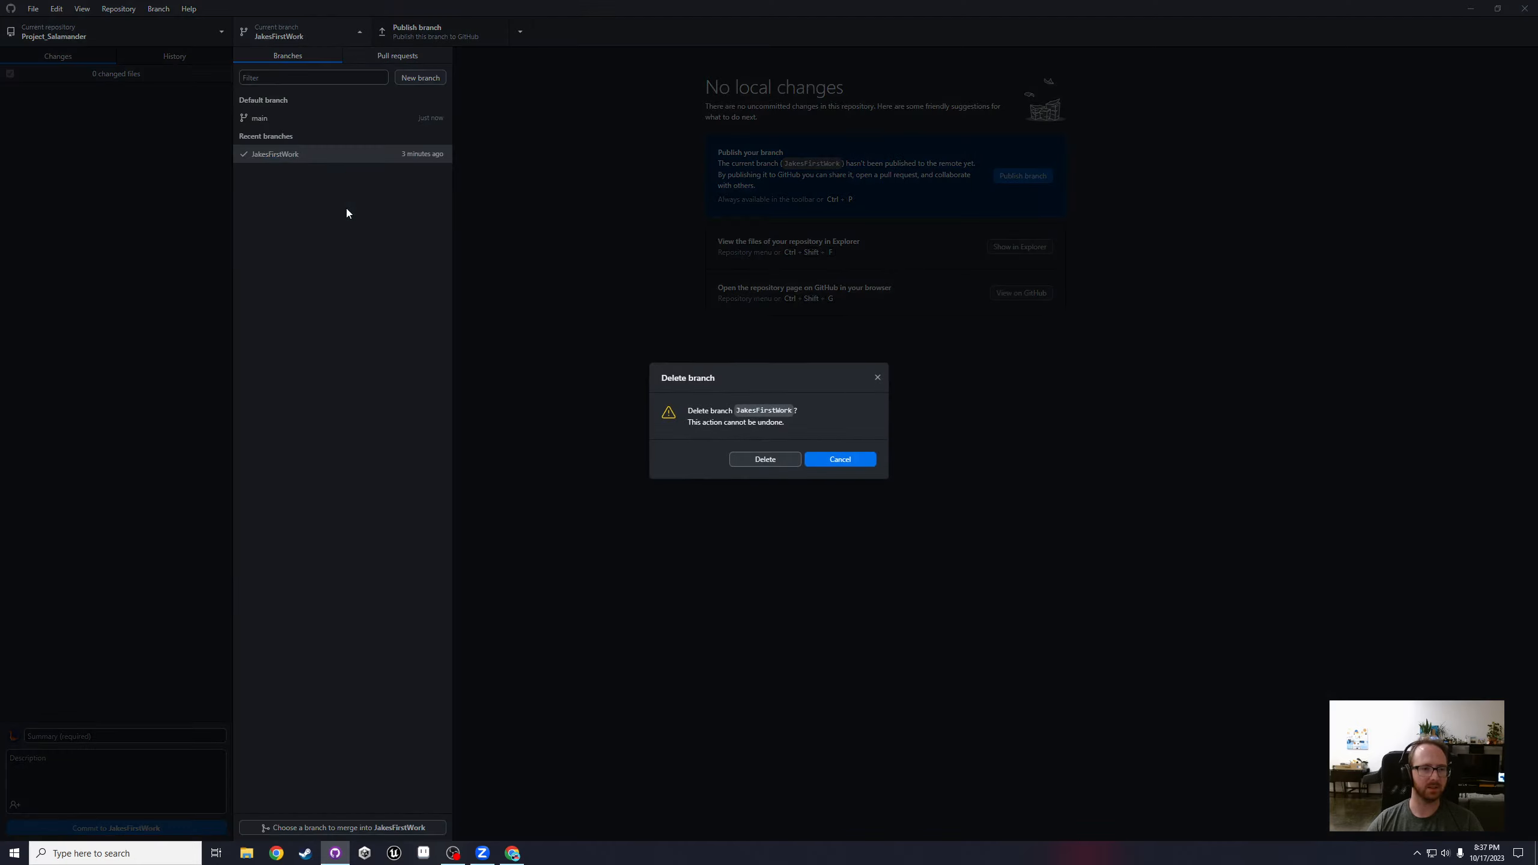
{"action": "left_click", "coordinate": [764, 458]}
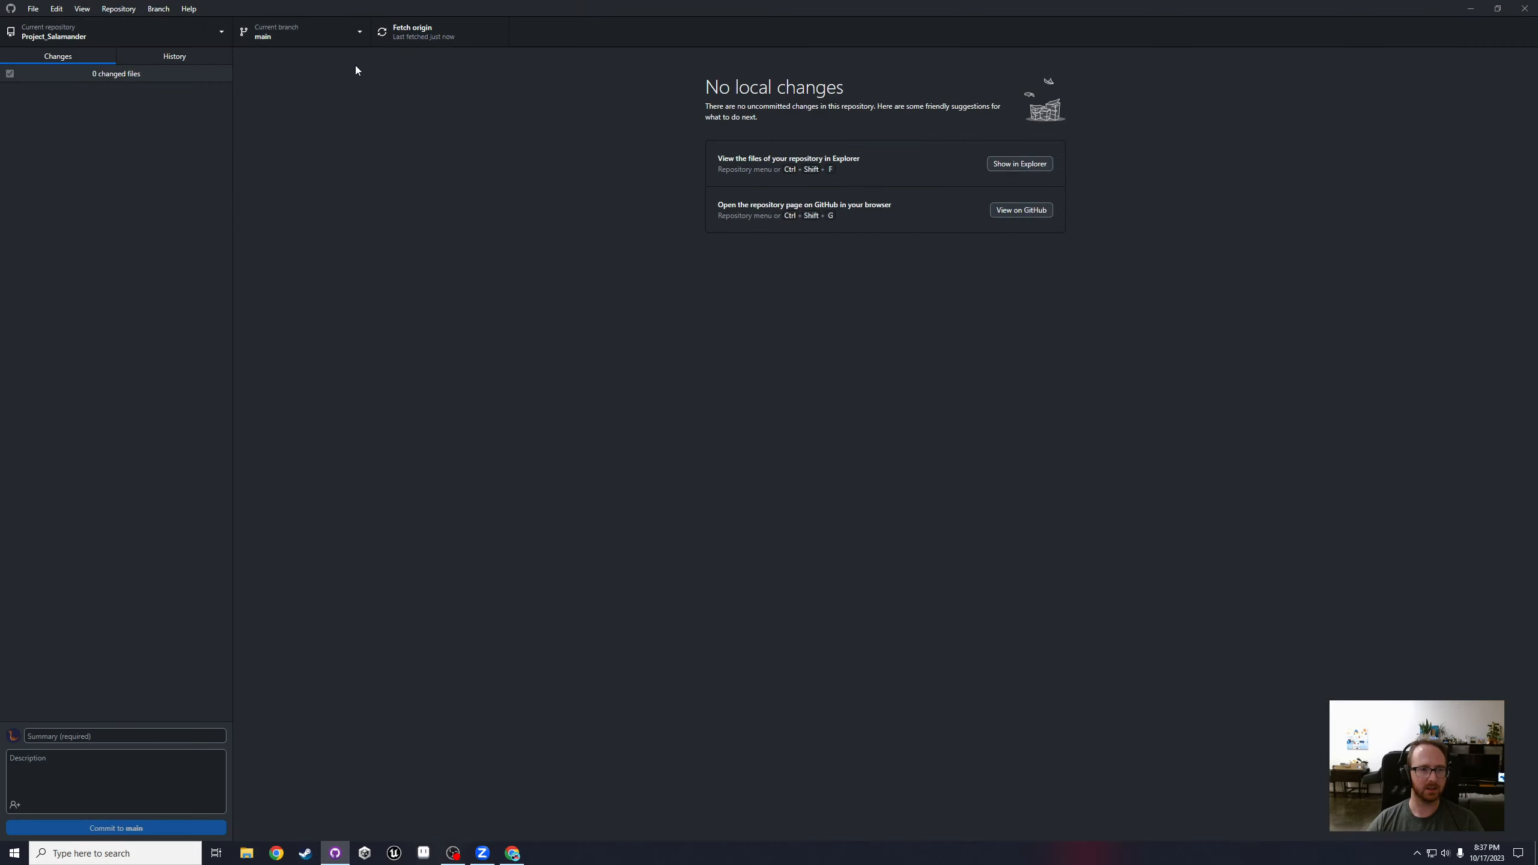
{"action": "left_click", "coordinate": [464, 29]}
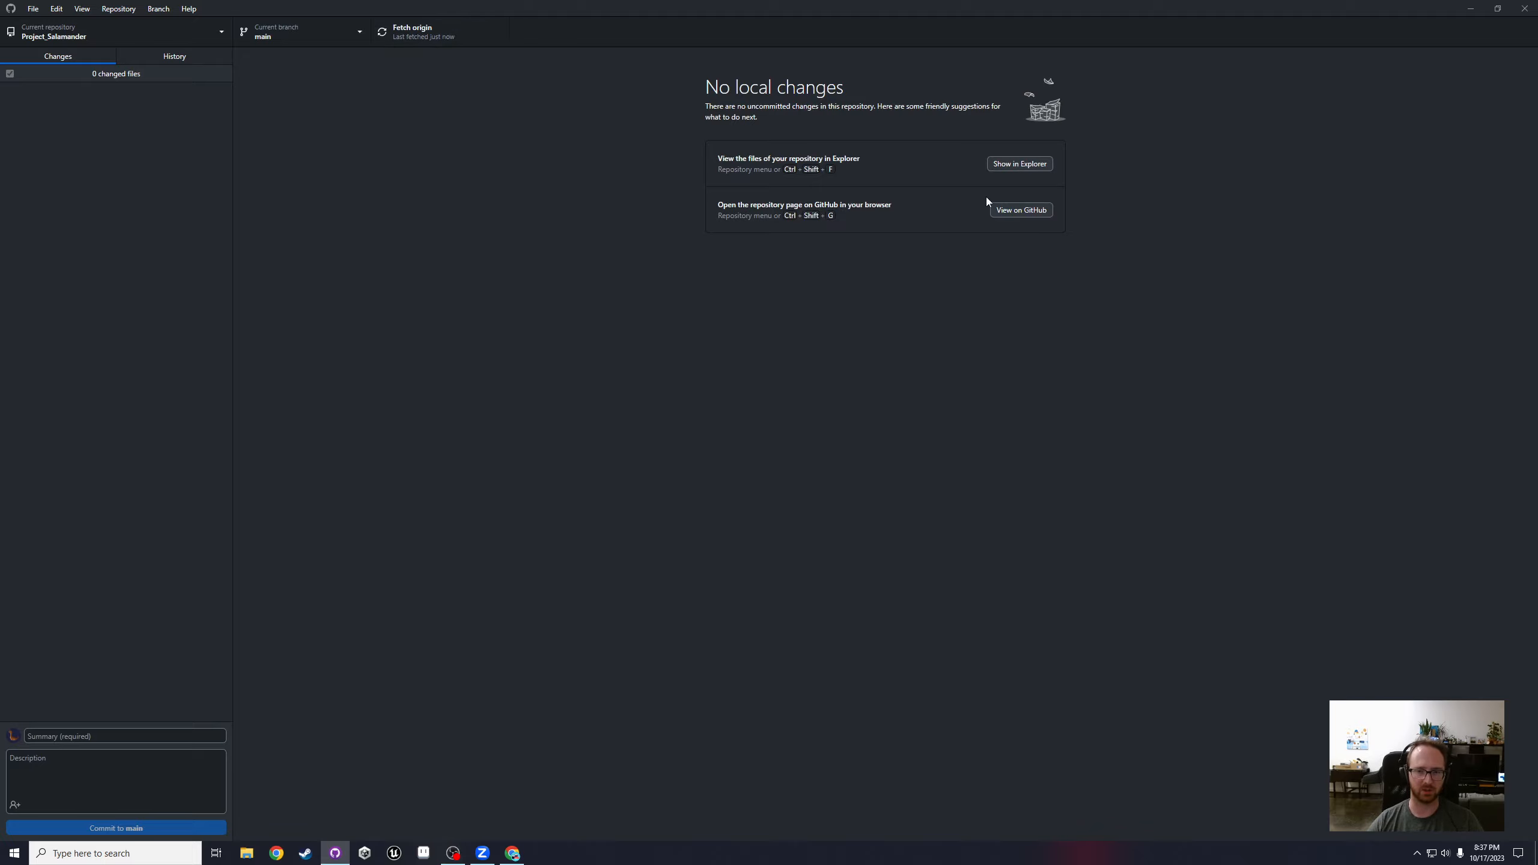
Step: Open Project_Salamander on GitHub in the browser and examine the merge commit in its network graph
{"action": "left_click", "coordinate": [1023, 210]}
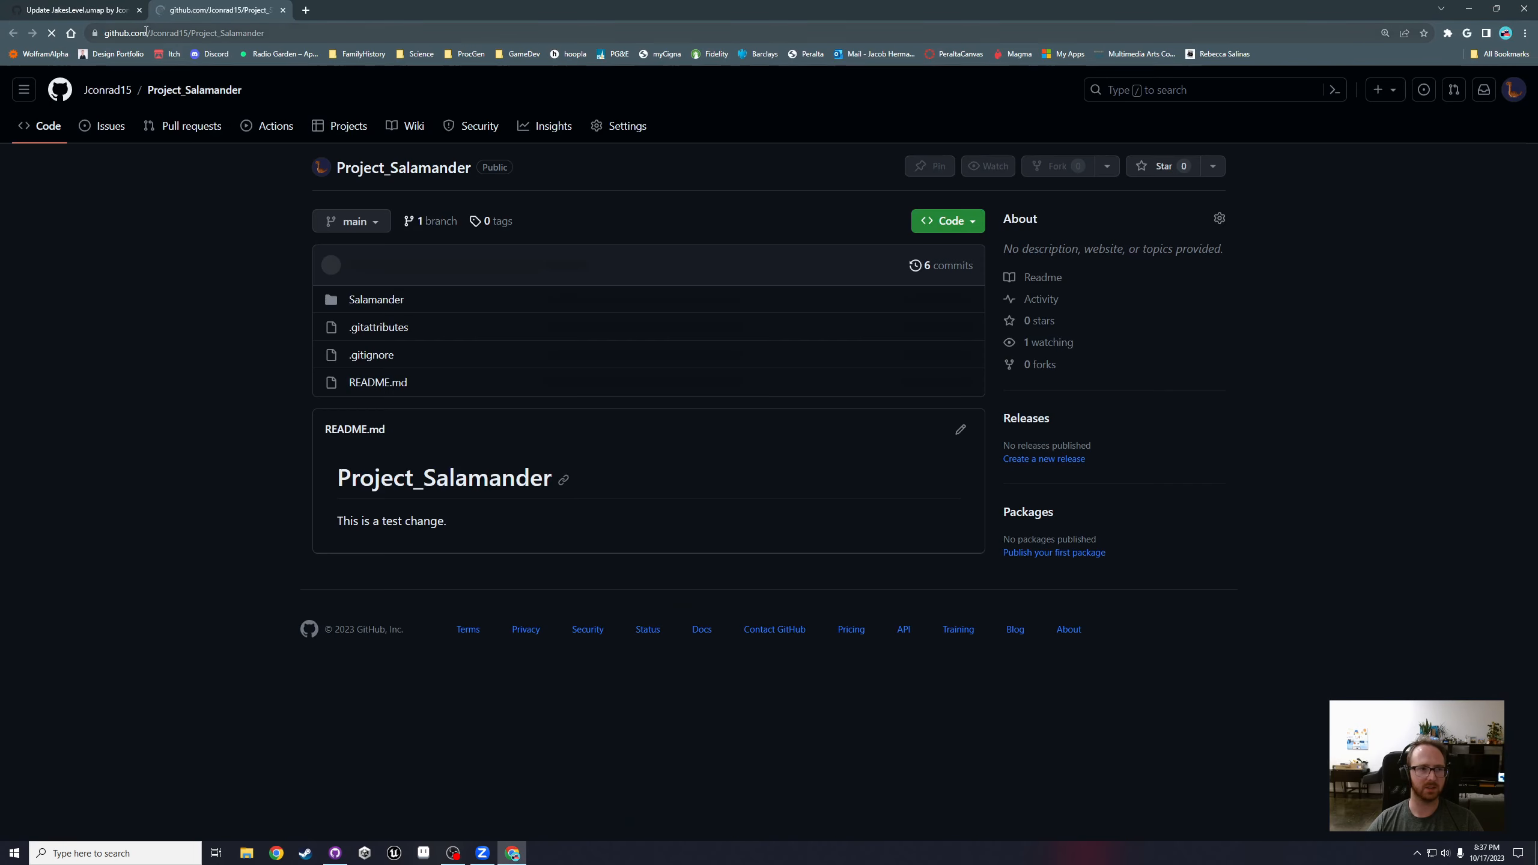
{"action": "left_click", "coordinate": [139, 10]}
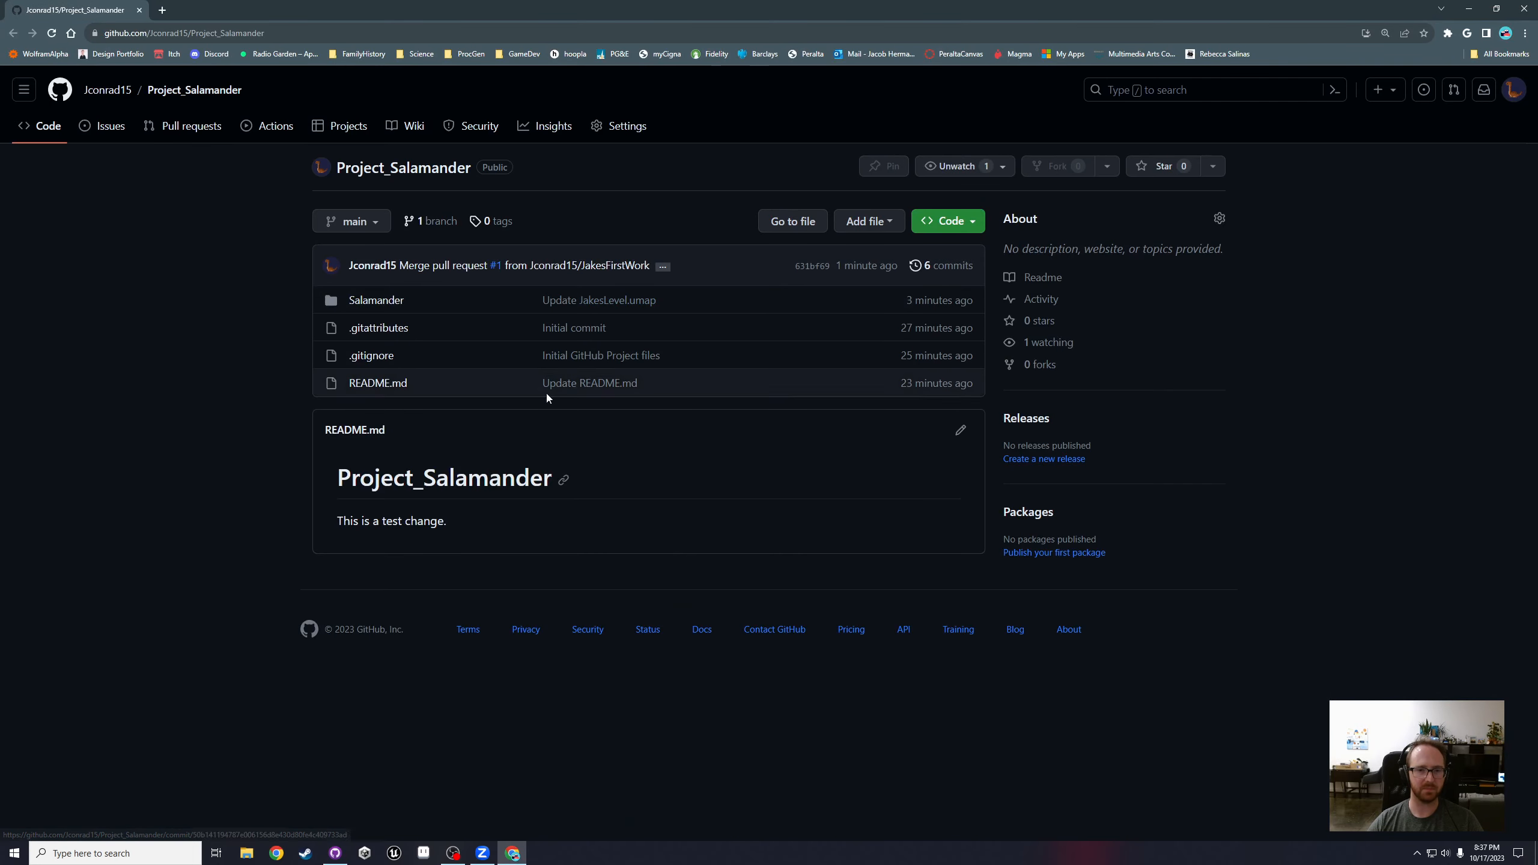
{"action": "left_click", "coordinate": [541, 128]}
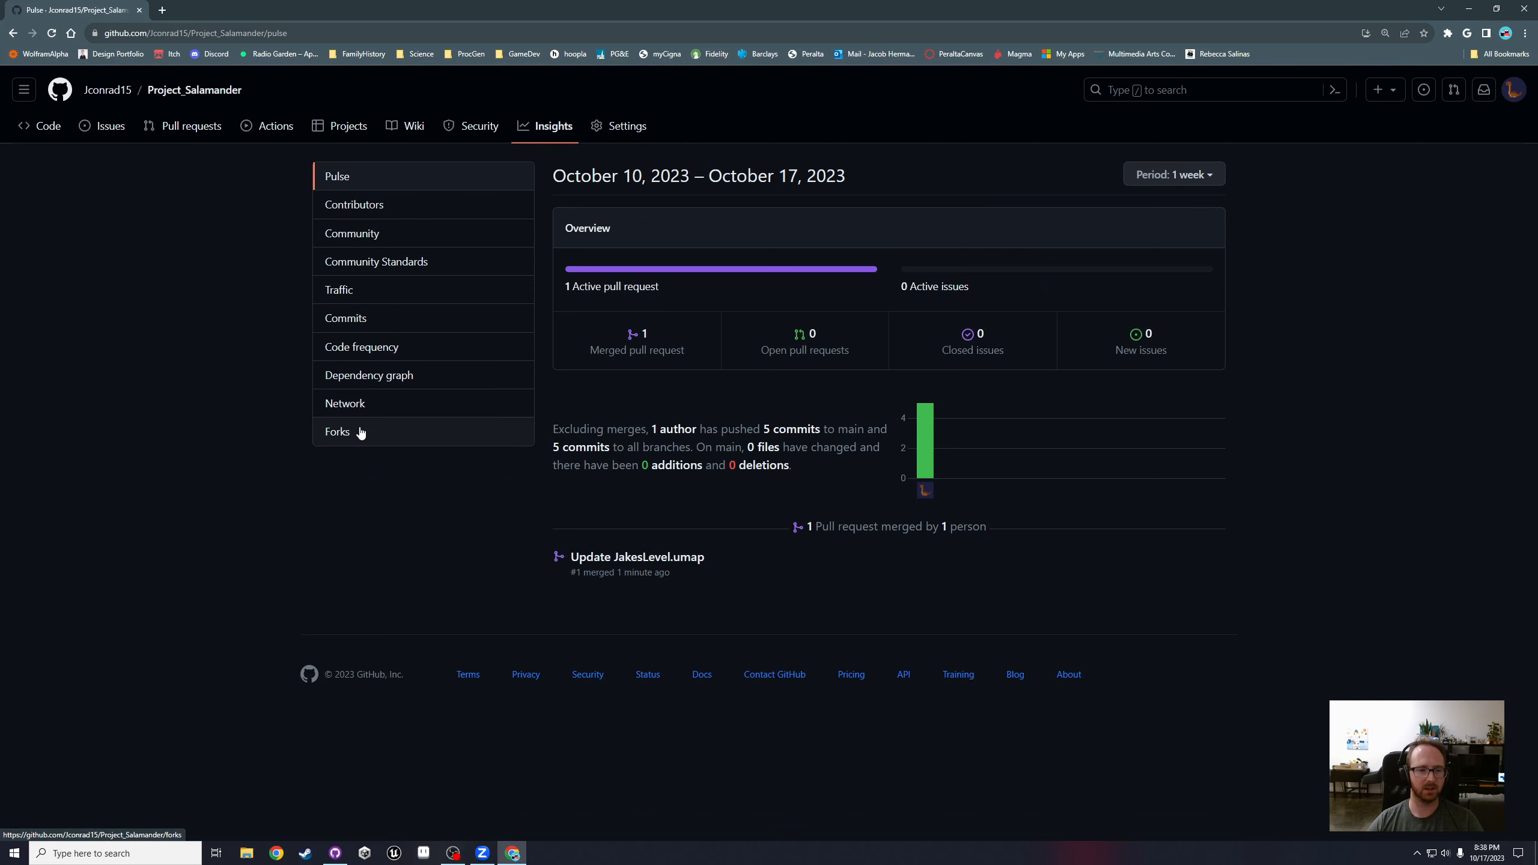
{"action": "left_click", "coordinate": [367, 414]}
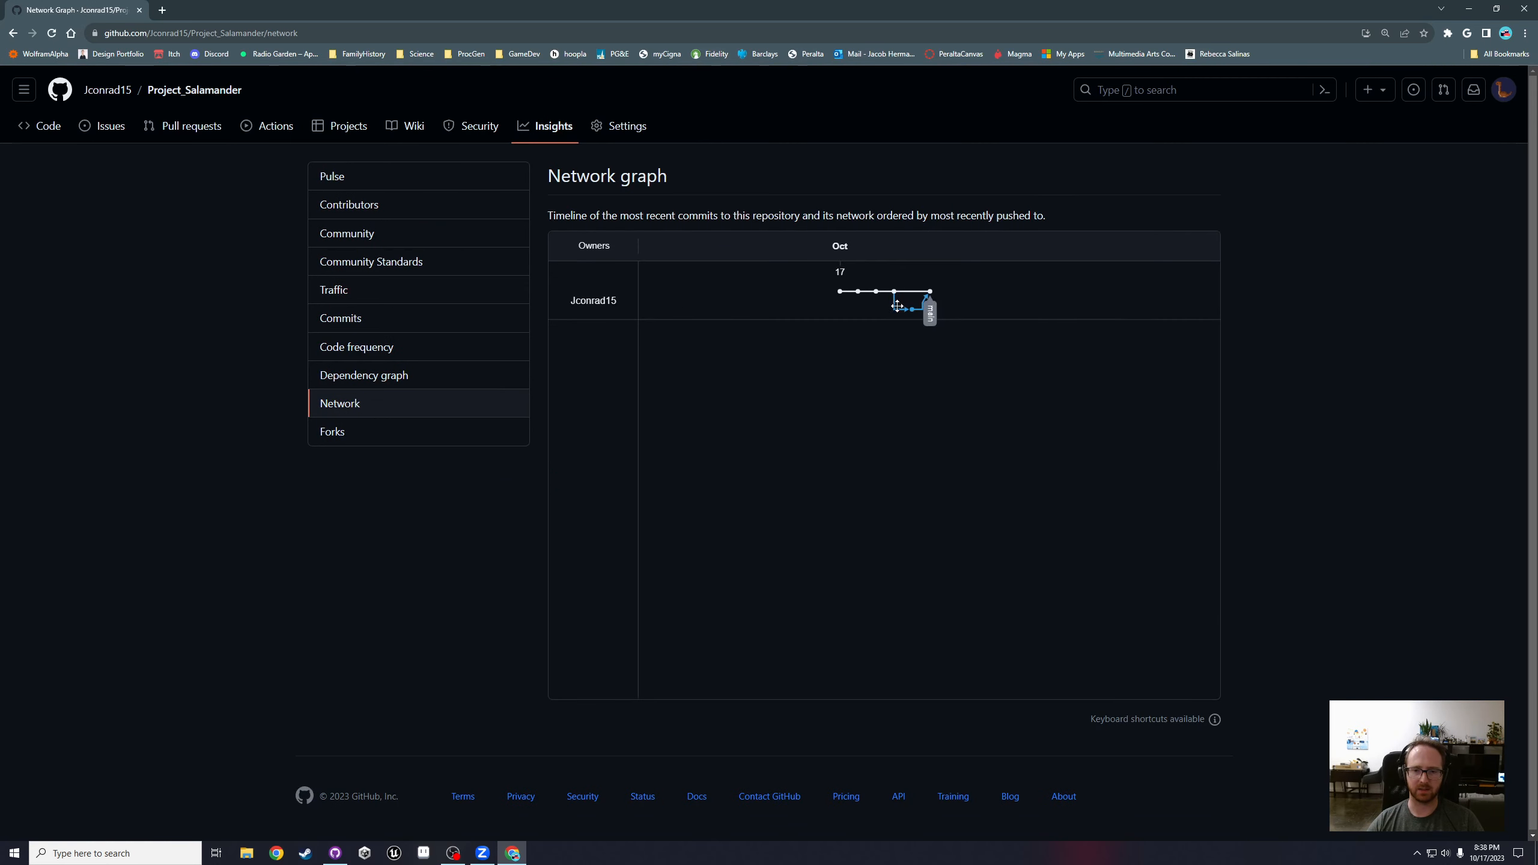
{"action": "mouse_move", "coordinate": [912, 310]}
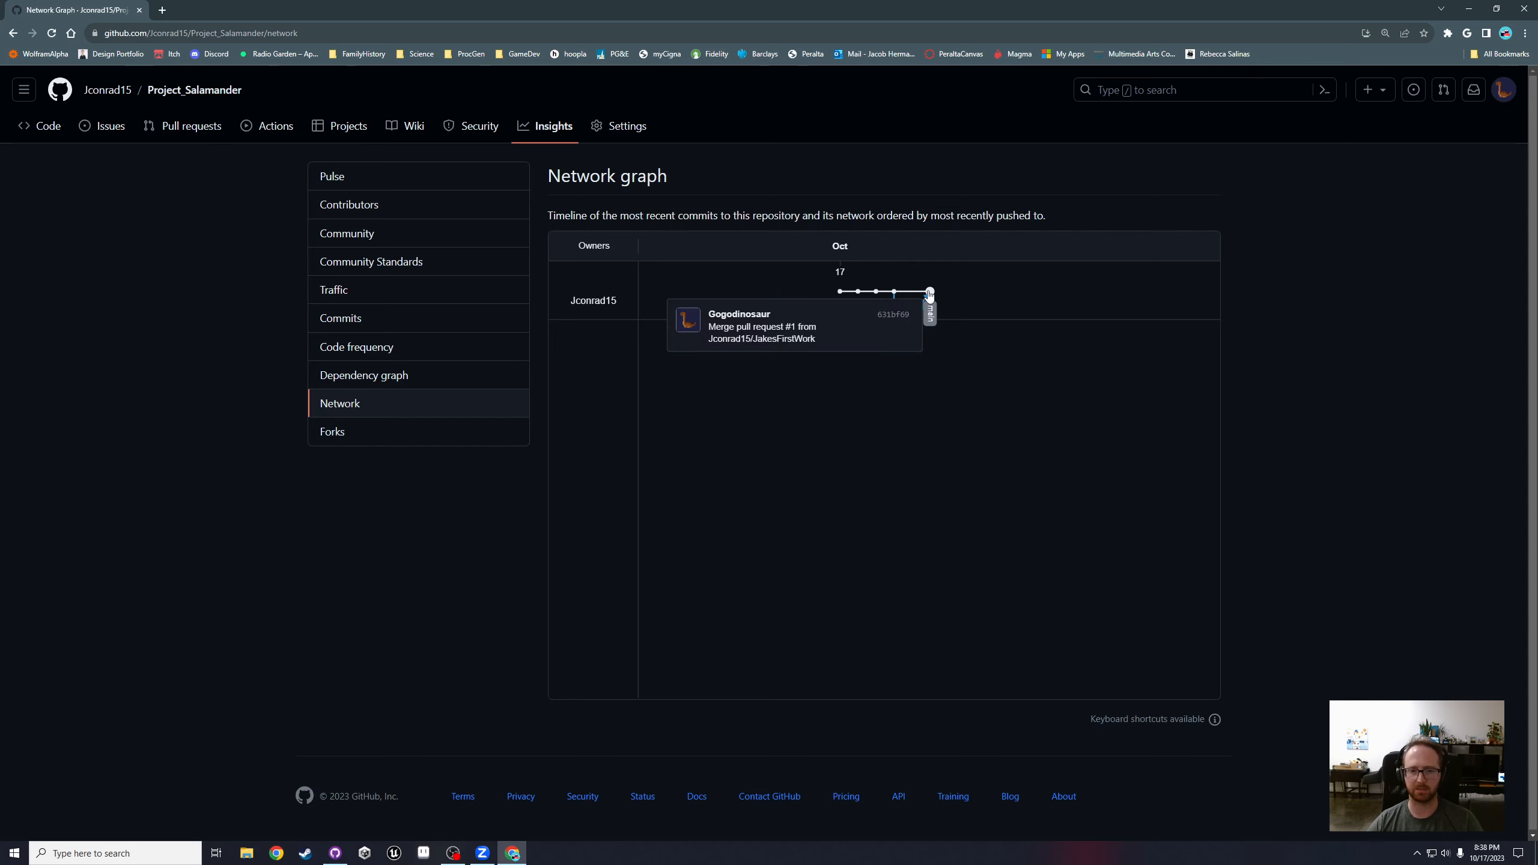
Step: Examine who has access in the repository's collaborator settings and view the form for adding a collaborator, leaving it empty
{"action": "left_click", "coordinate": [51, 125]}
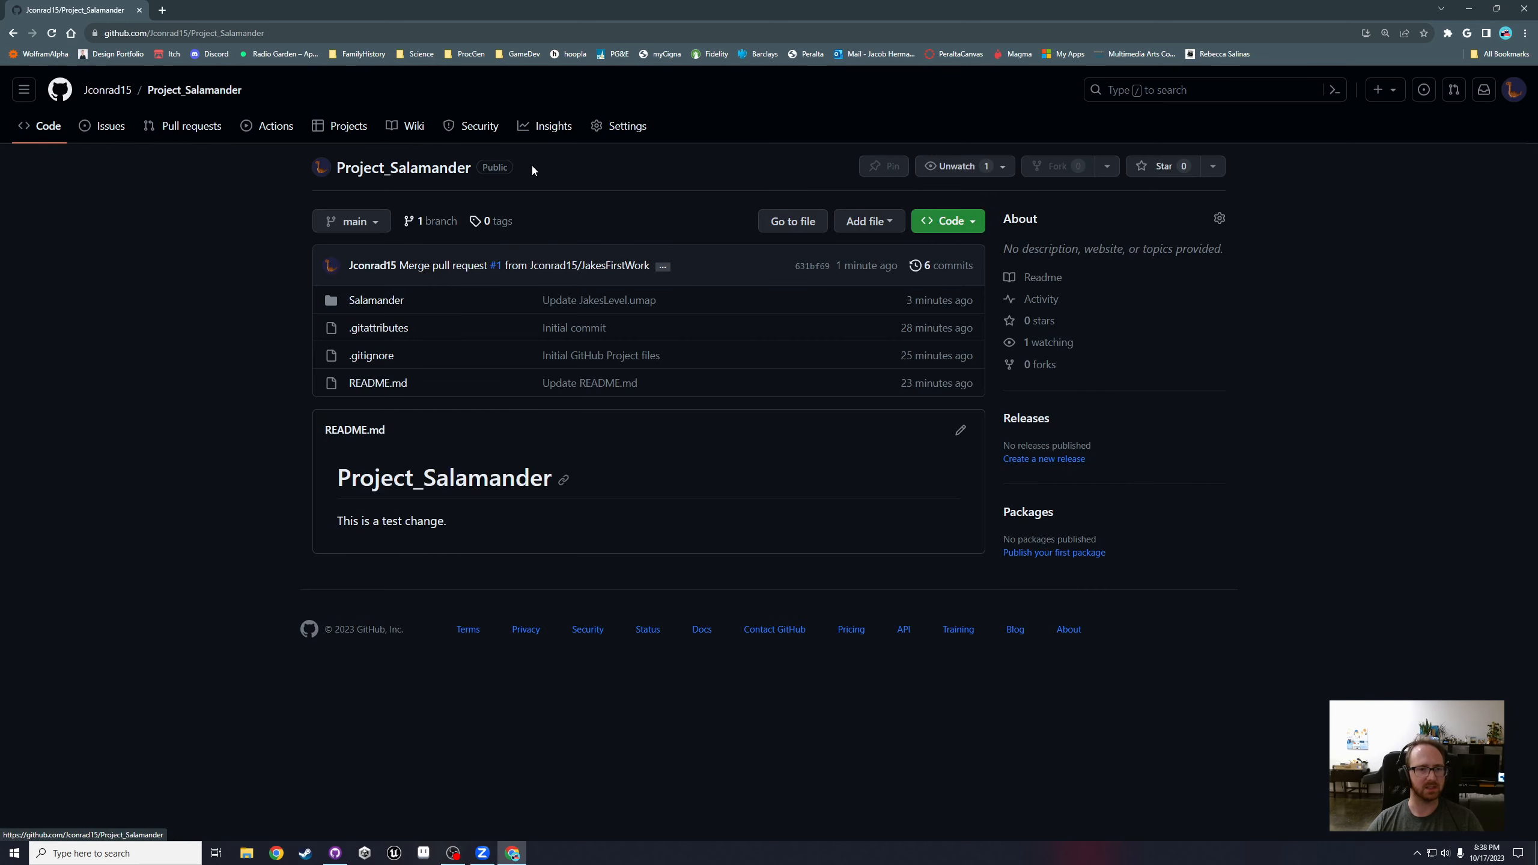
{"action": "triple_click", "coordinate": [213, 234]}
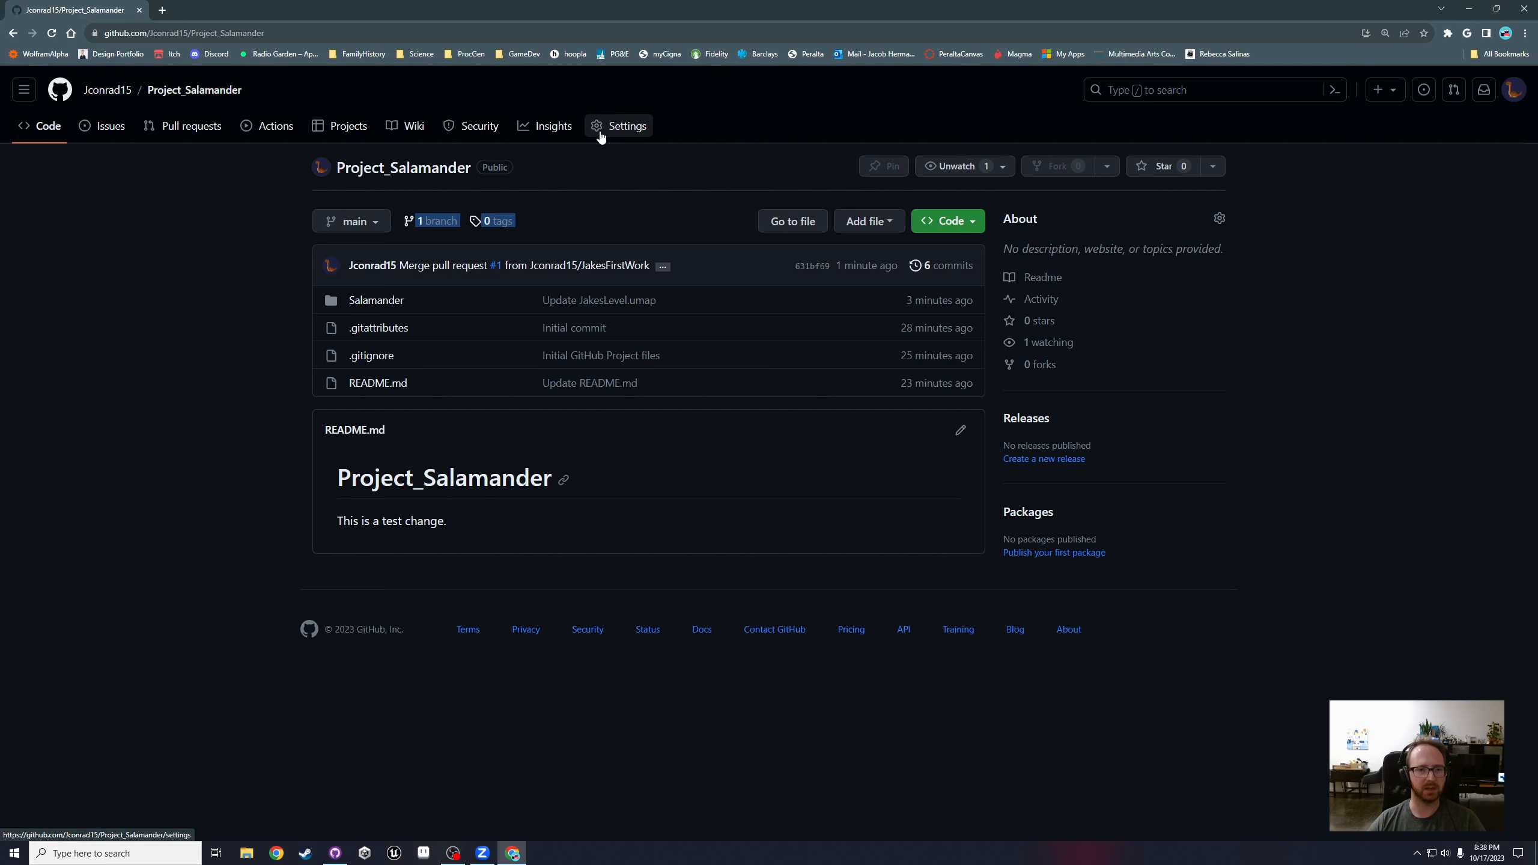
{"action": "left_click", "coordinate": [615, 133]}
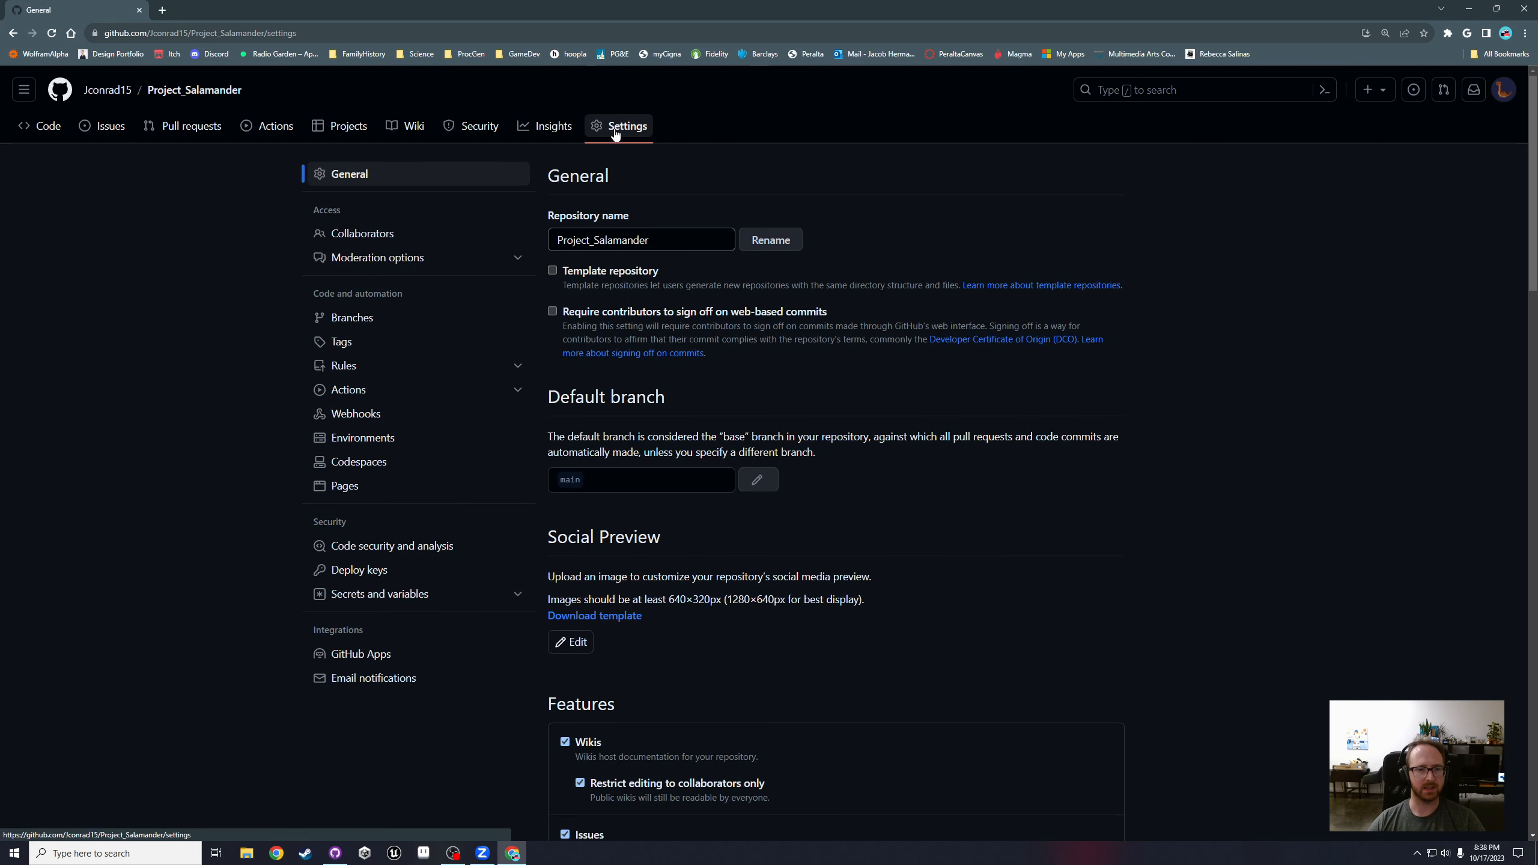
{"action": "left_click", "coordinate": [365, 236]}
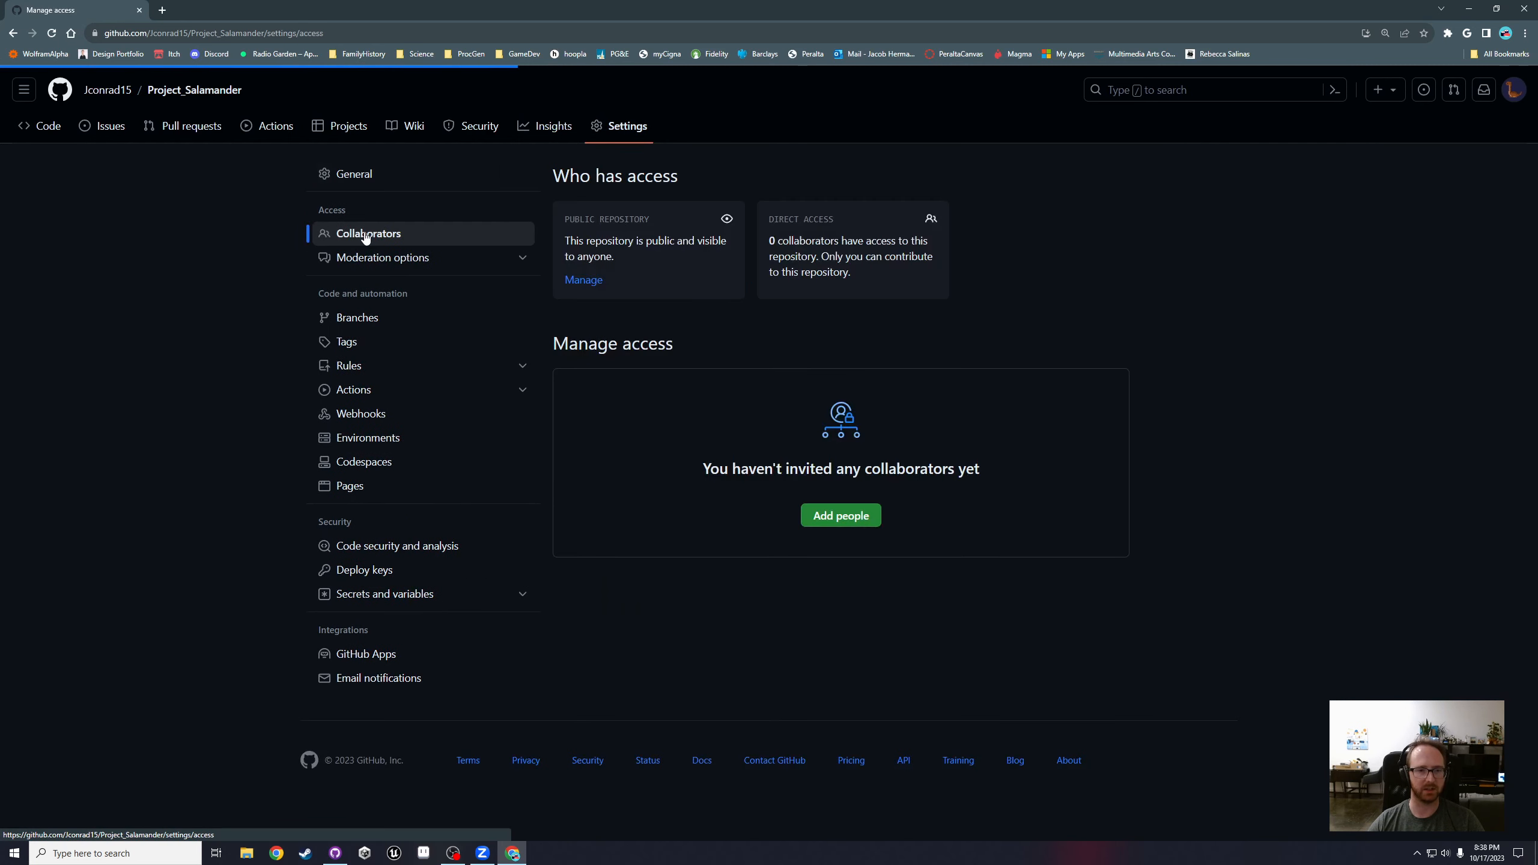
{"action": "left_click_drag", "start_coordinate": [601, 243], "coordinate": [695, 245]}
{"action": "left_click", "coordinate": [714, 245]}
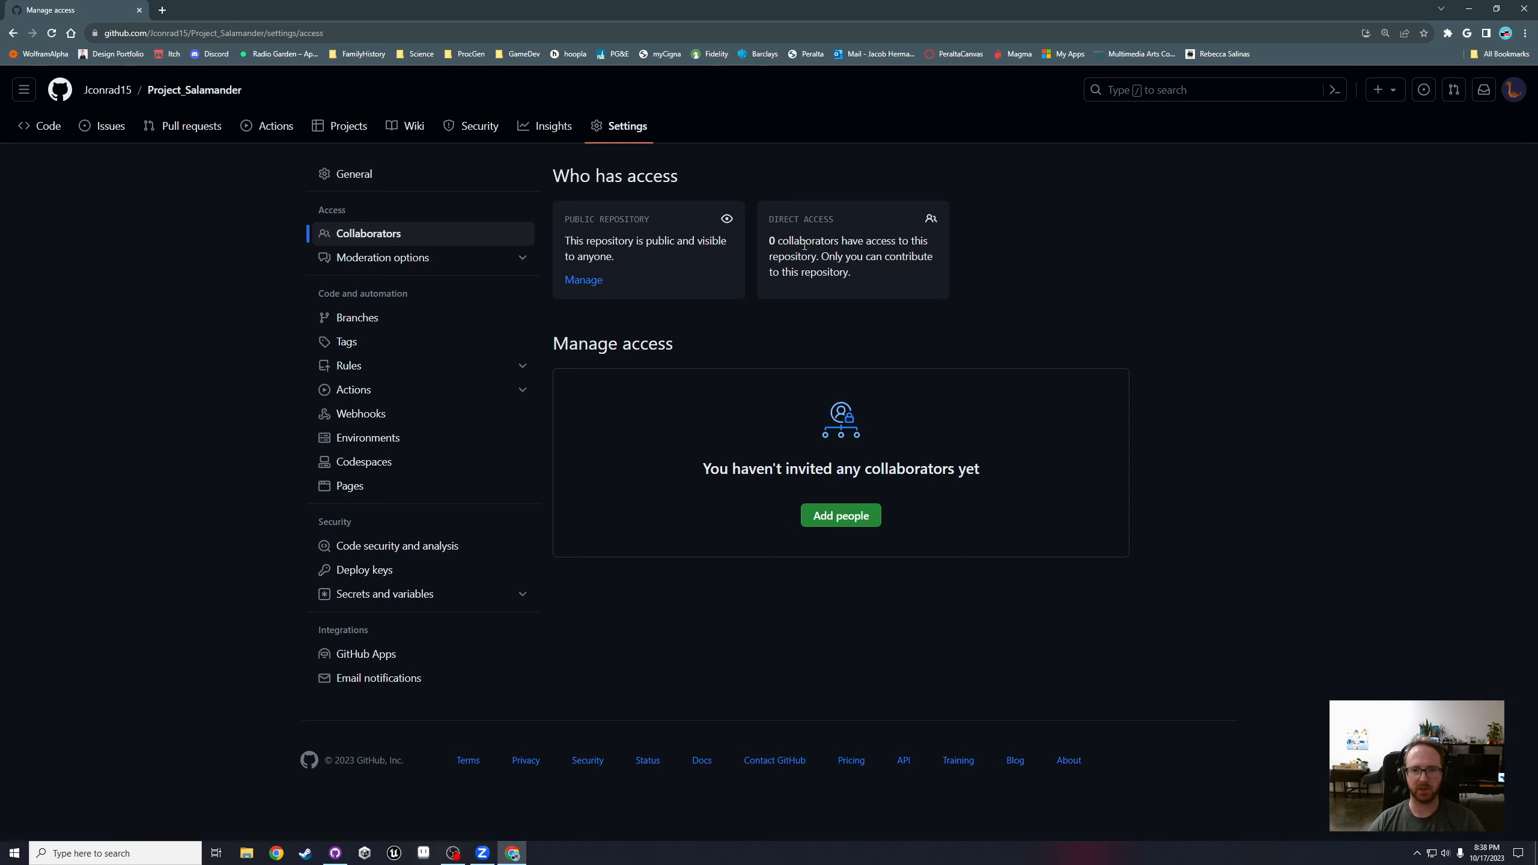
{"action": "left_click_drag", "start_coordinate": [799, 239], "coordinate": [929, 271]}
{"action": "left_click", "coordinate": [926, 270]}
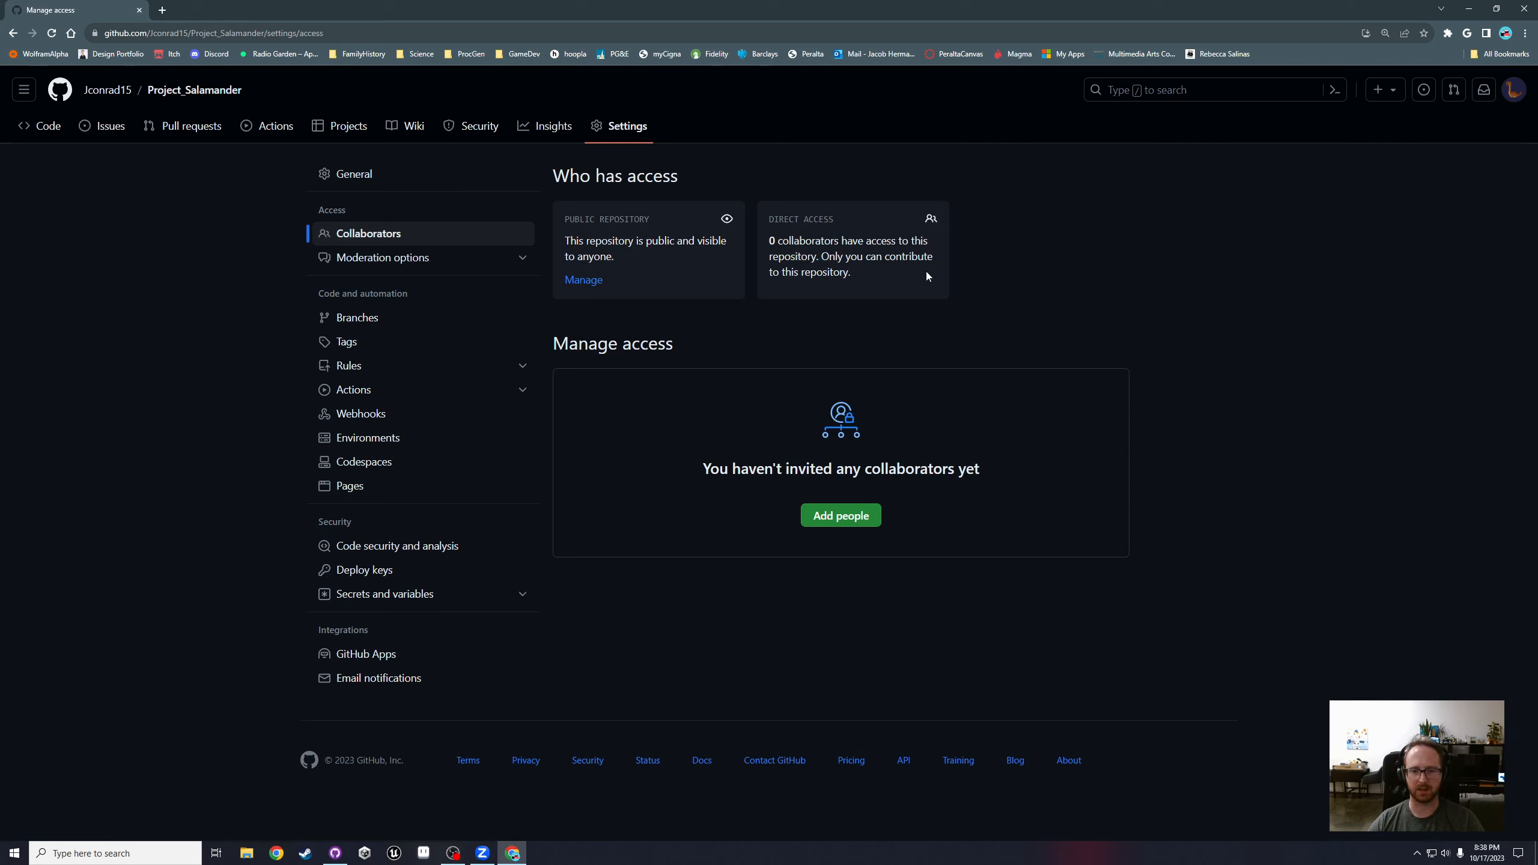
{"action": "left_click", "coordinate": [866, 515]}
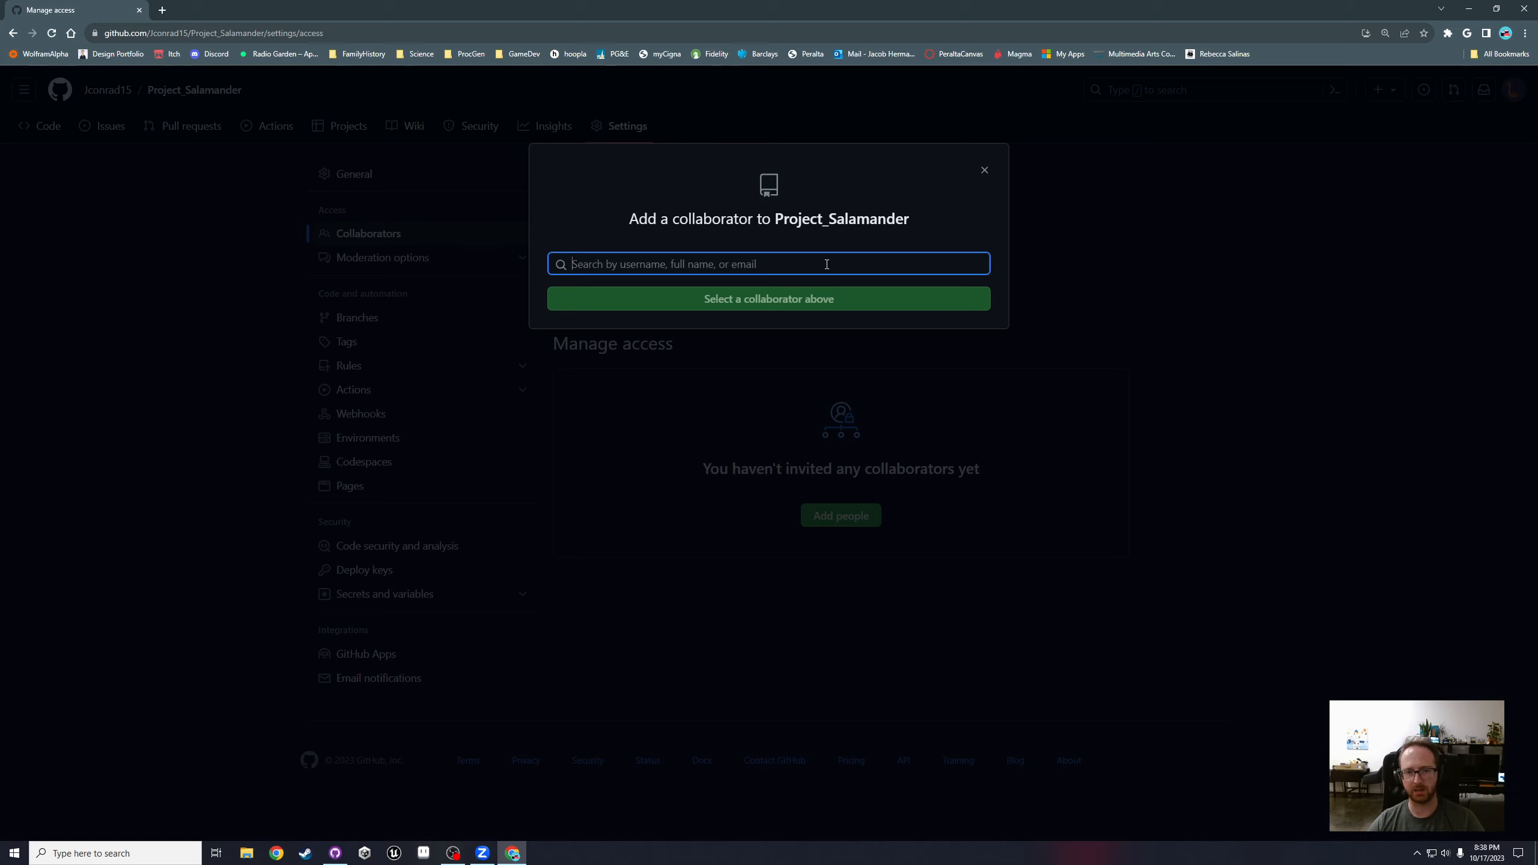
{"action": "left_click", "coordinate": [982, 173]}
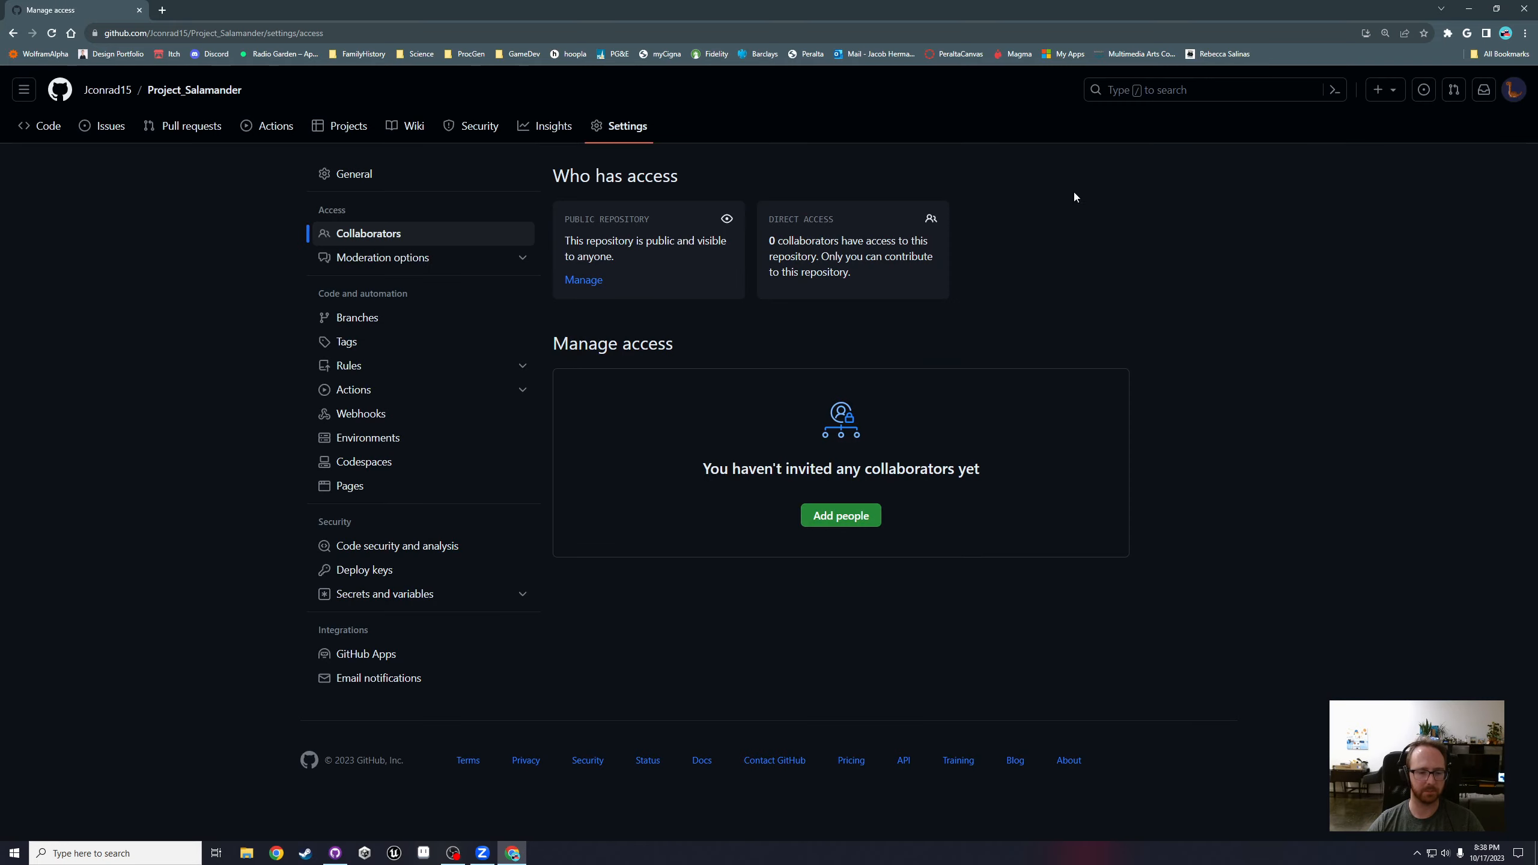
Step: Switch to GitHub Desktop and examine the GitHub.com, GitHub Enterprise and URL sources offered for cloning a repository
{"action": "left_click", "coordinate": [1468, 9]}
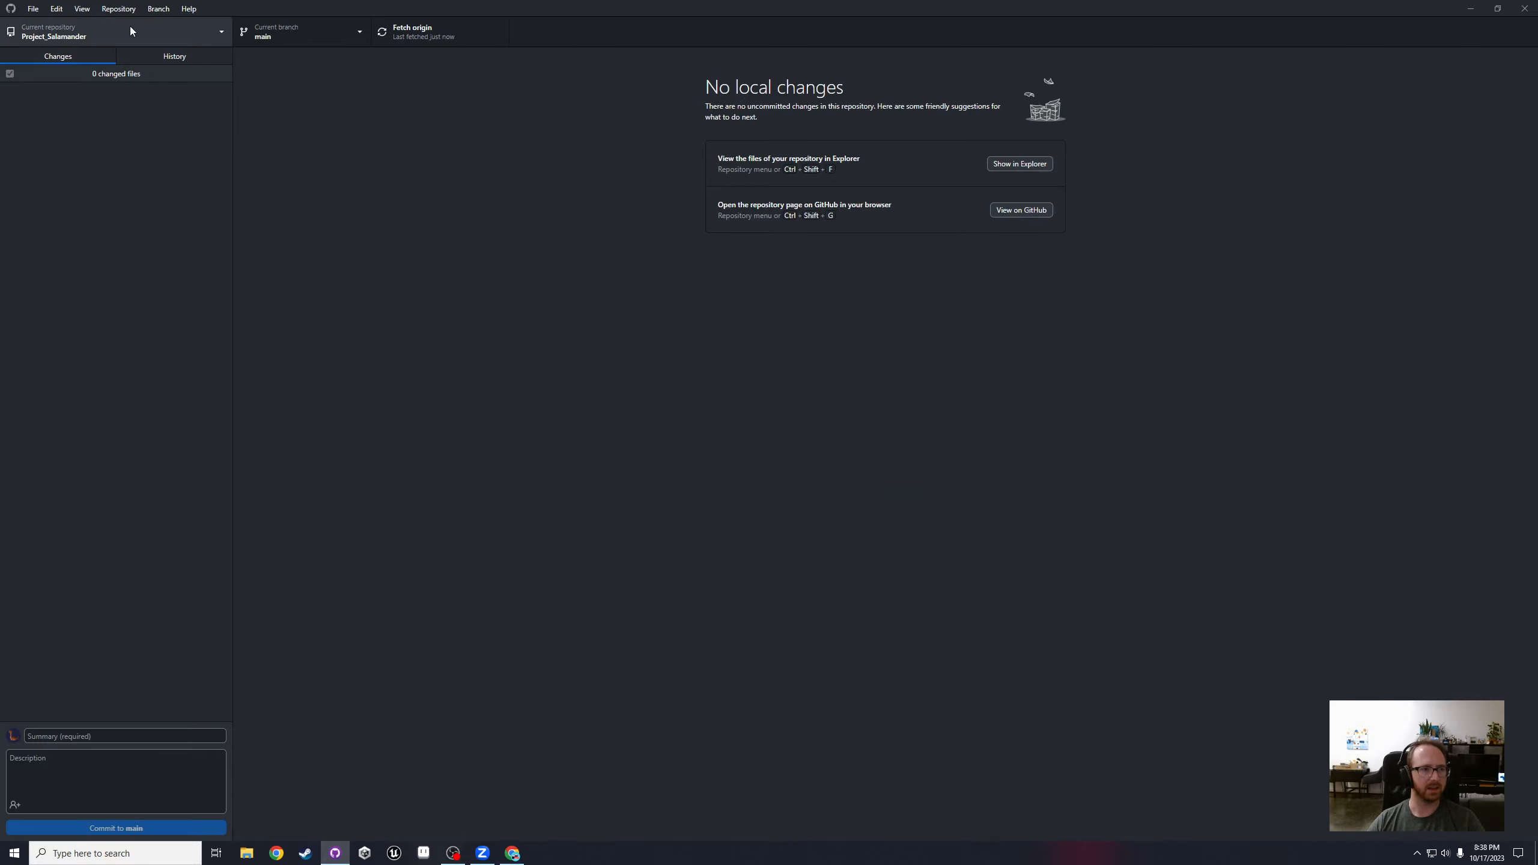
{"action": "left_click", "coordinate": [68, 40]}
{"action": "left_click", "coordinate": [361, 191]}
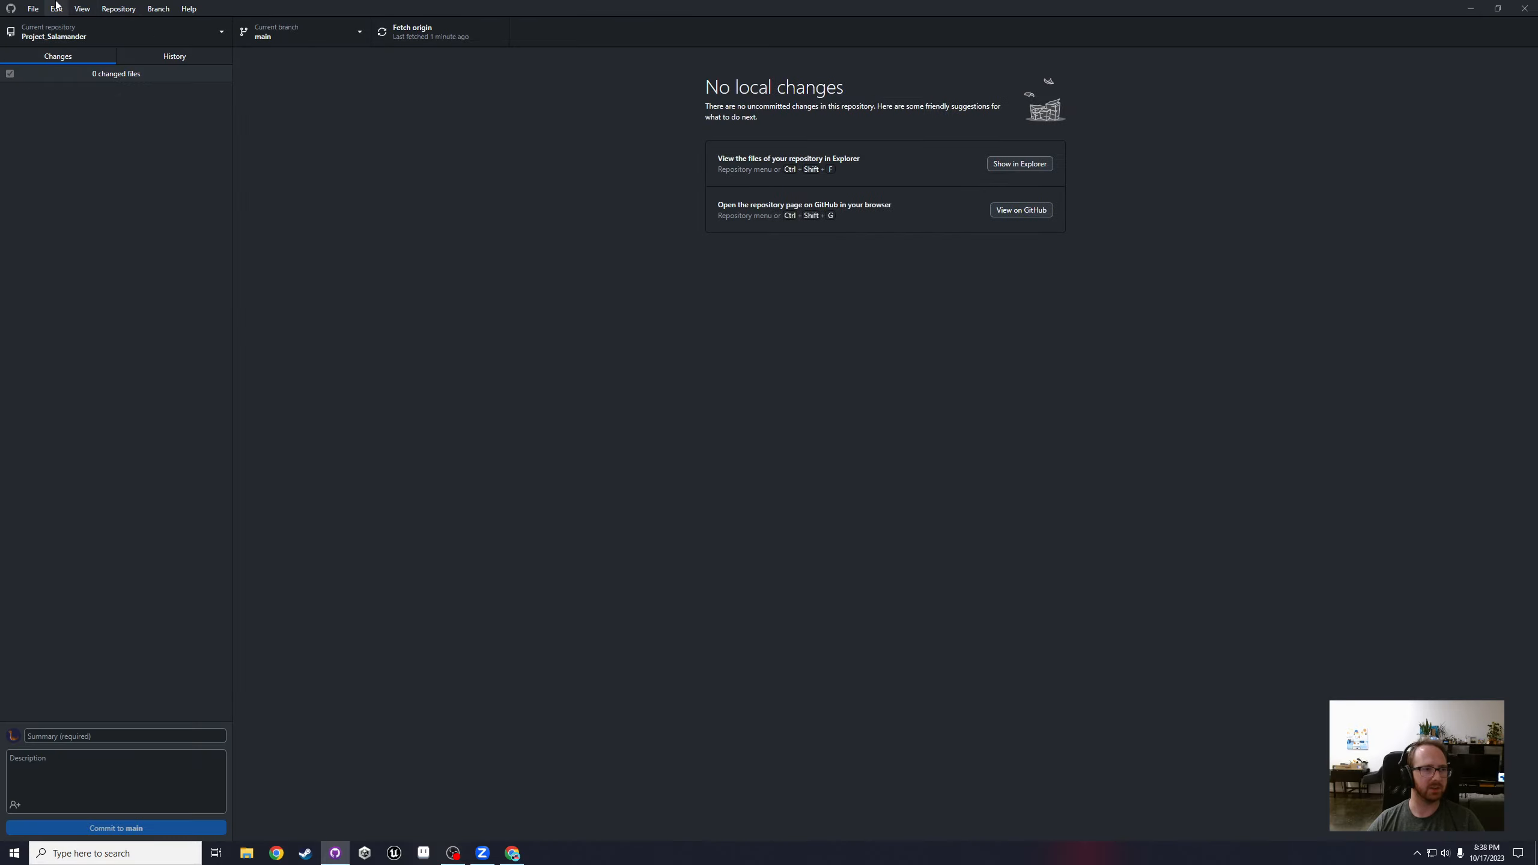
{"action": "left_click", "coordinate": [33, 8]}
{"action": "mouse_move", "coordinate": [56, 8]}
{"action": "left_click", "coordinate": [185, 89]}
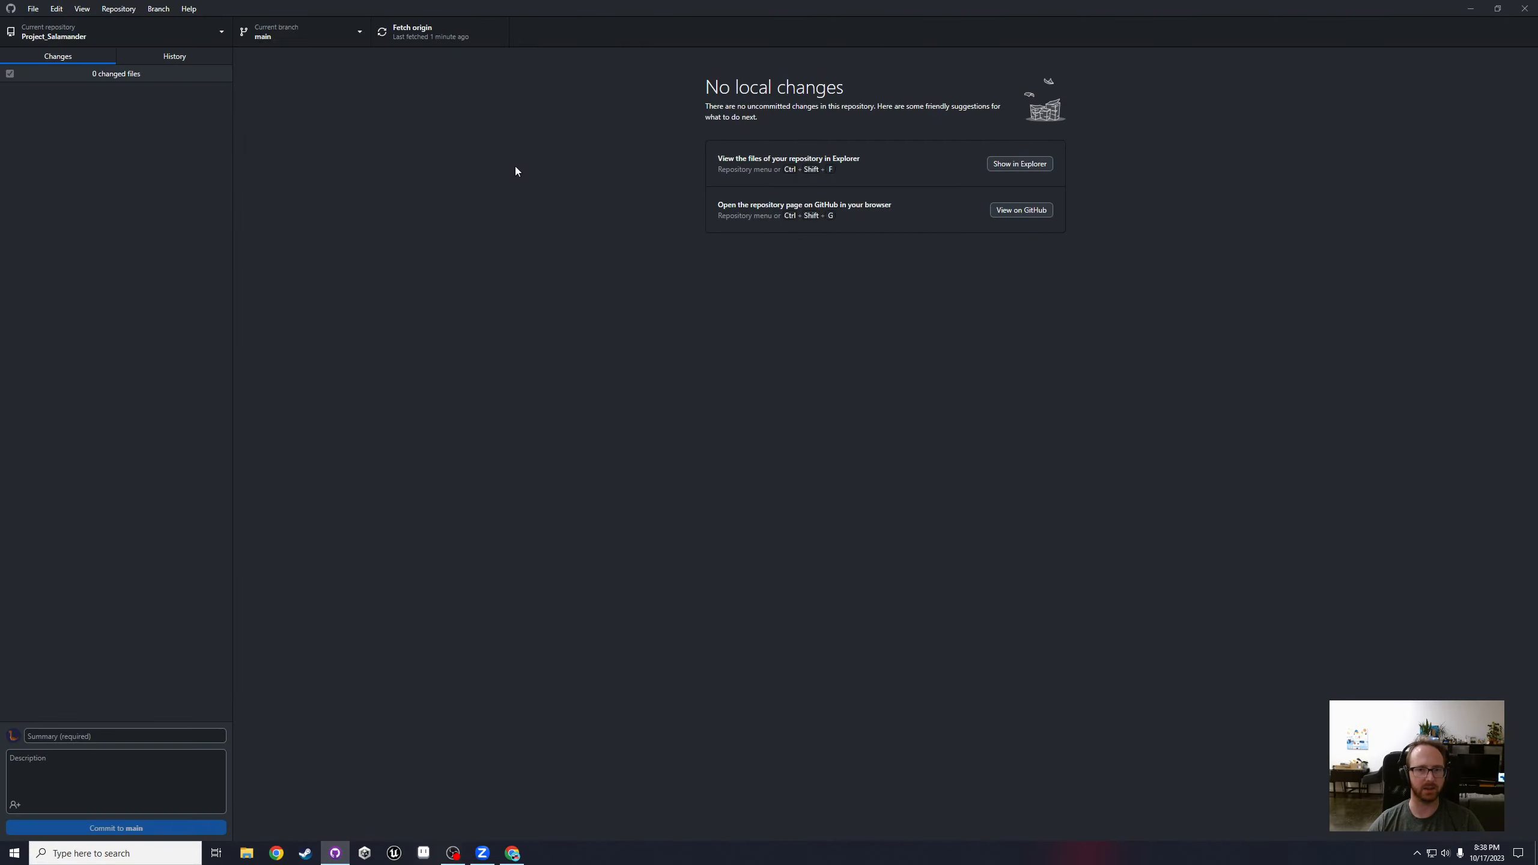
{"action": "left_click", "coordinate": [33, 8]}
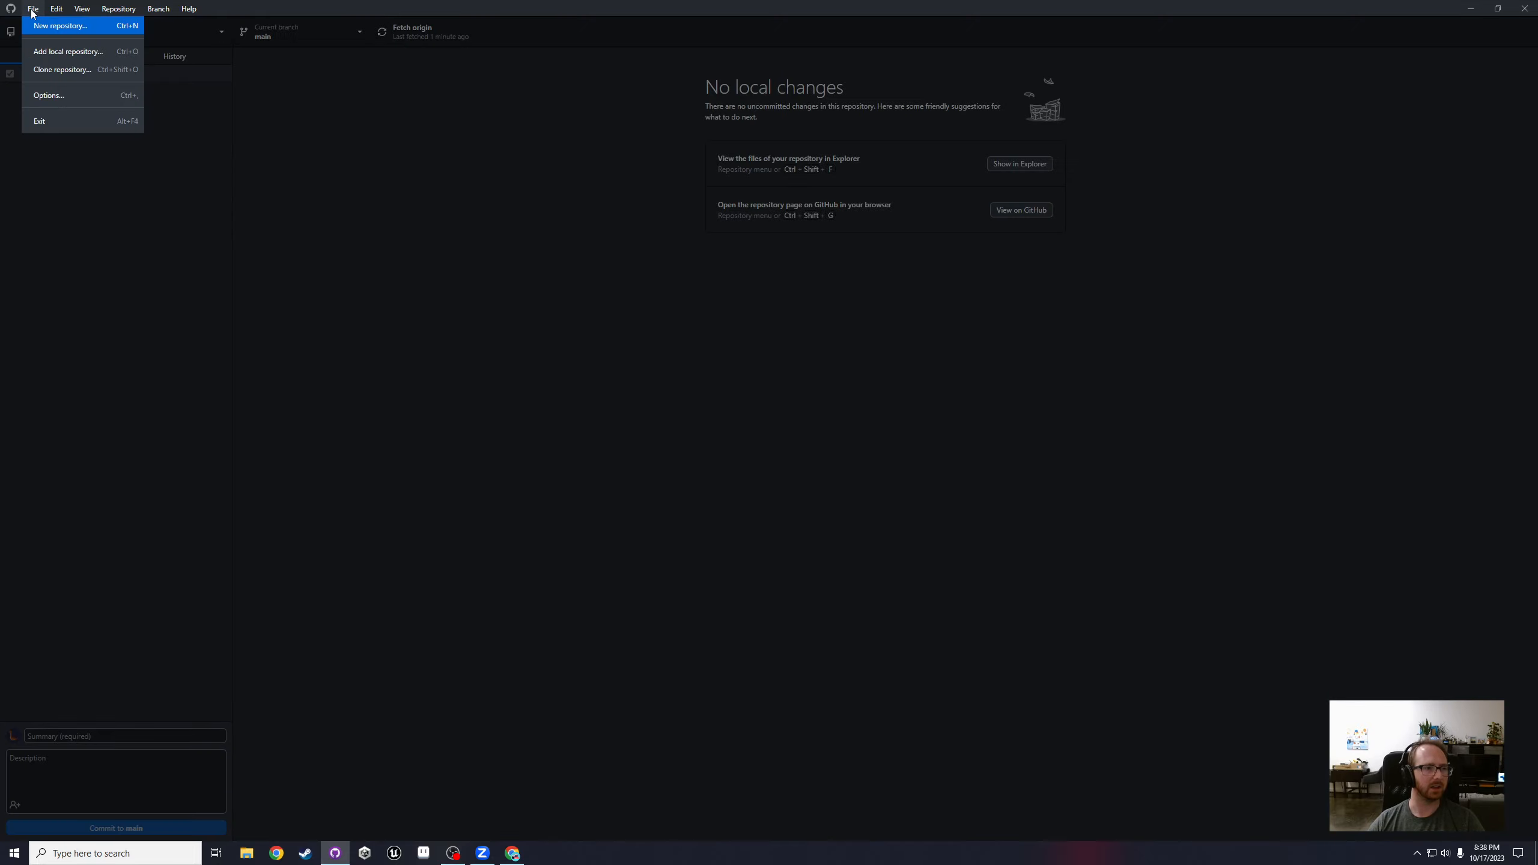
{"action": "left_click", "coordinate": [61, 70]}
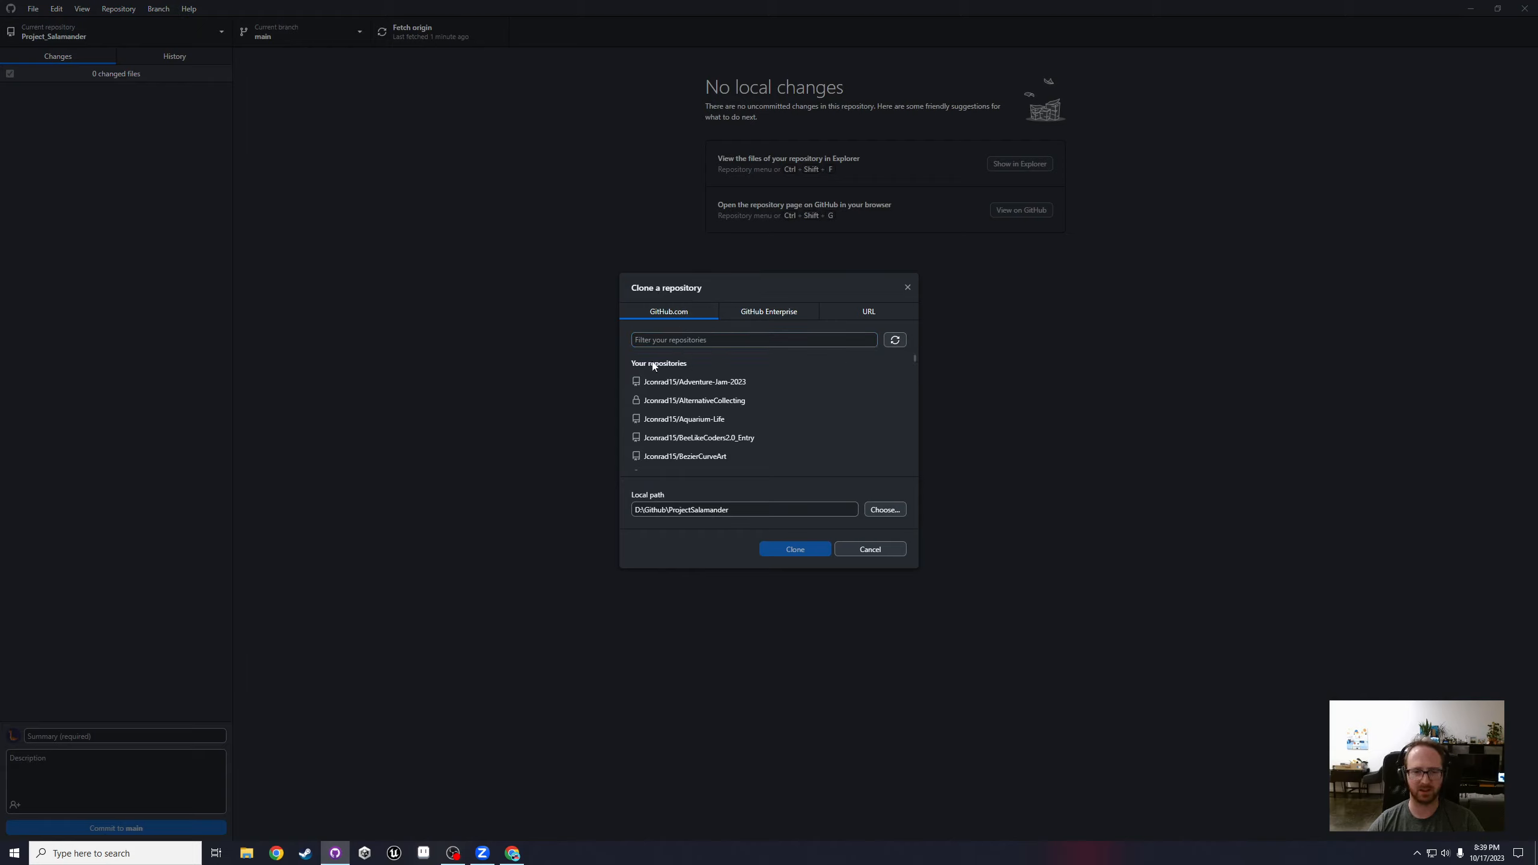
{"action": "scroll", "coordinate": [675, 387], "scroll_direction": "down", "scroll_amount": 5}
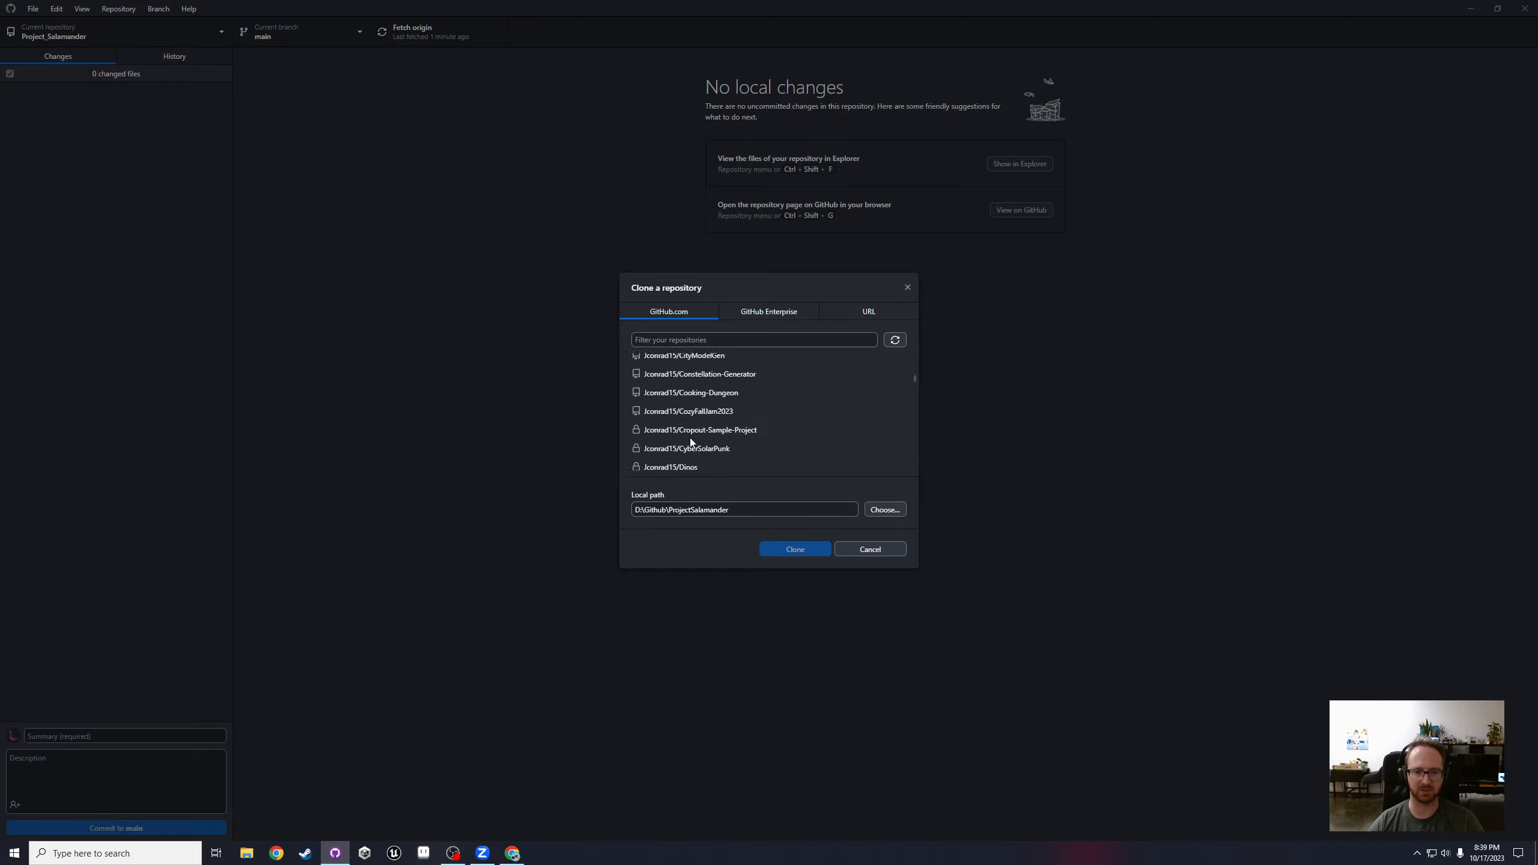
{"action": "scroll", "coordinate": [912, 424], "scroll_direction": "up", "scroll_amount": 5}
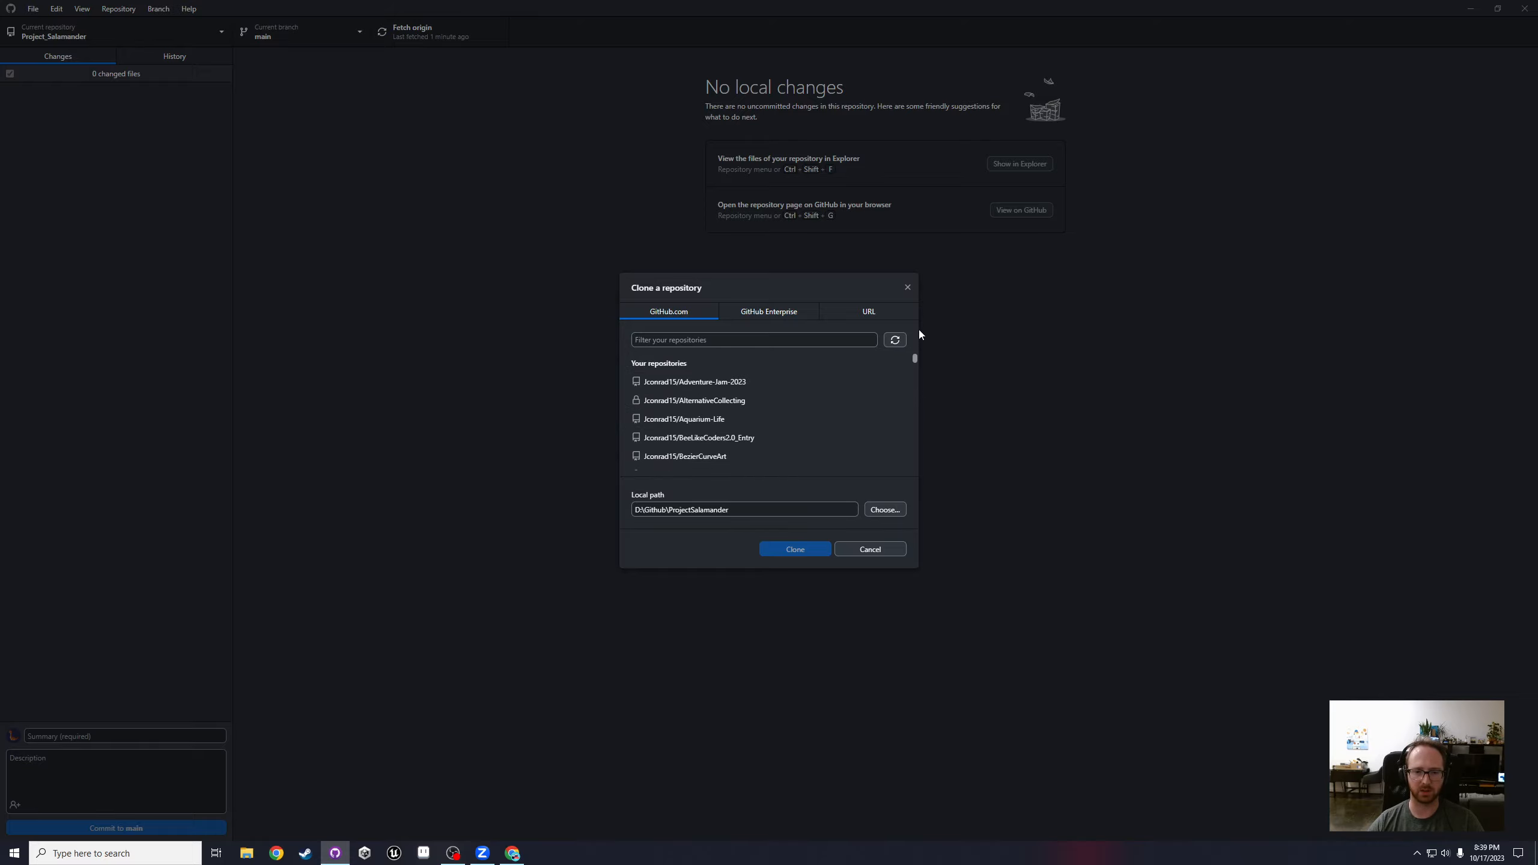
{"action": "left_click", "coordinate": [800, 315]}
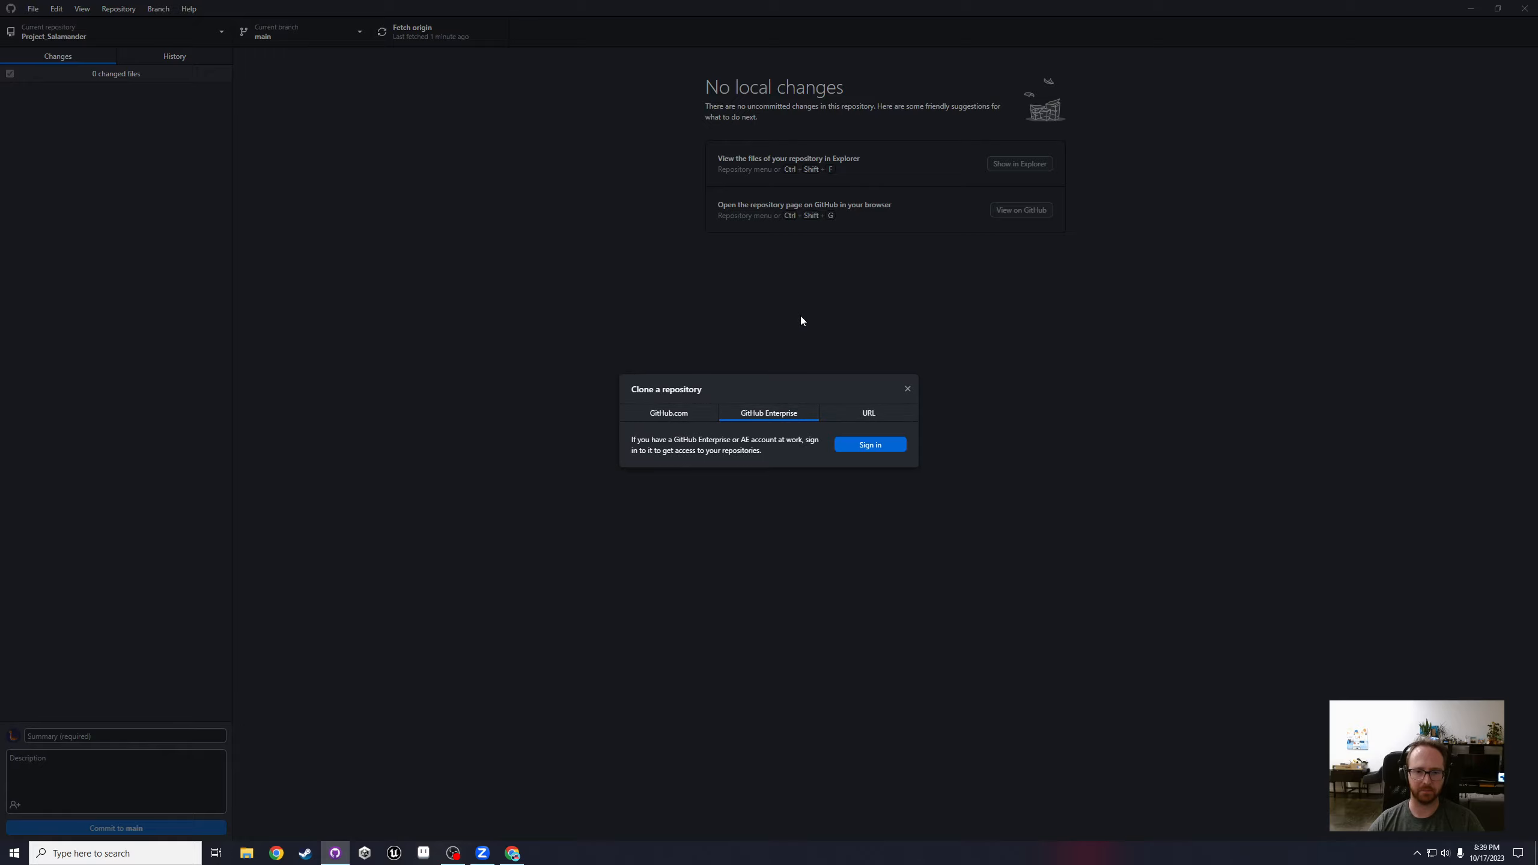
{"action": "left_click", "coordinate": [845, 410]}
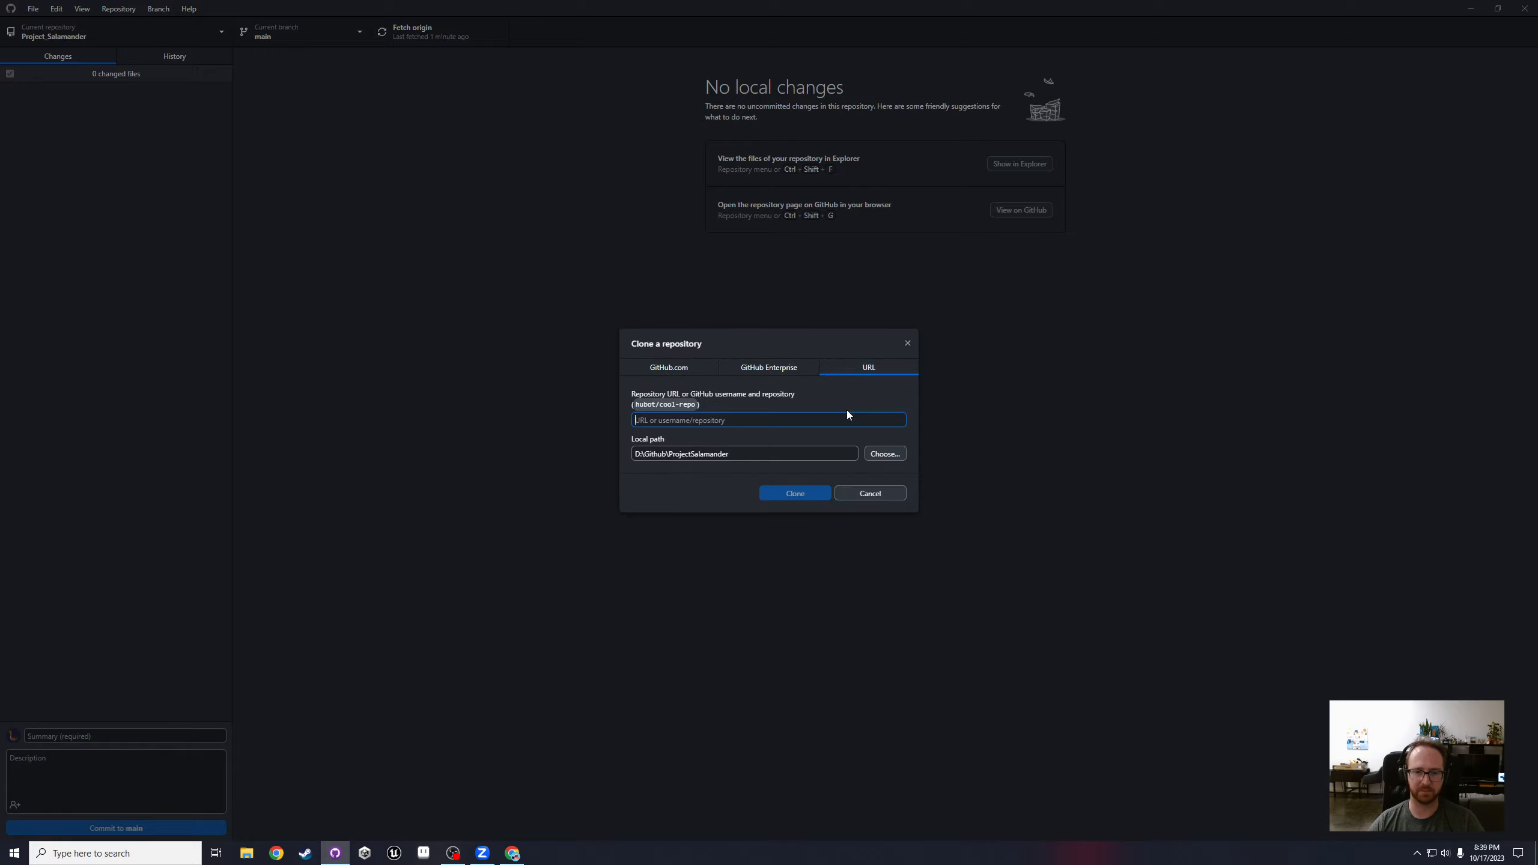
Step: Arrange GitHub Desktop and the browser side by side and show Project_Salamander's code page on GitHub
{"action": "left_click_drag", "start_coordinate": [751, 4], "coordinate": [3, 152]}
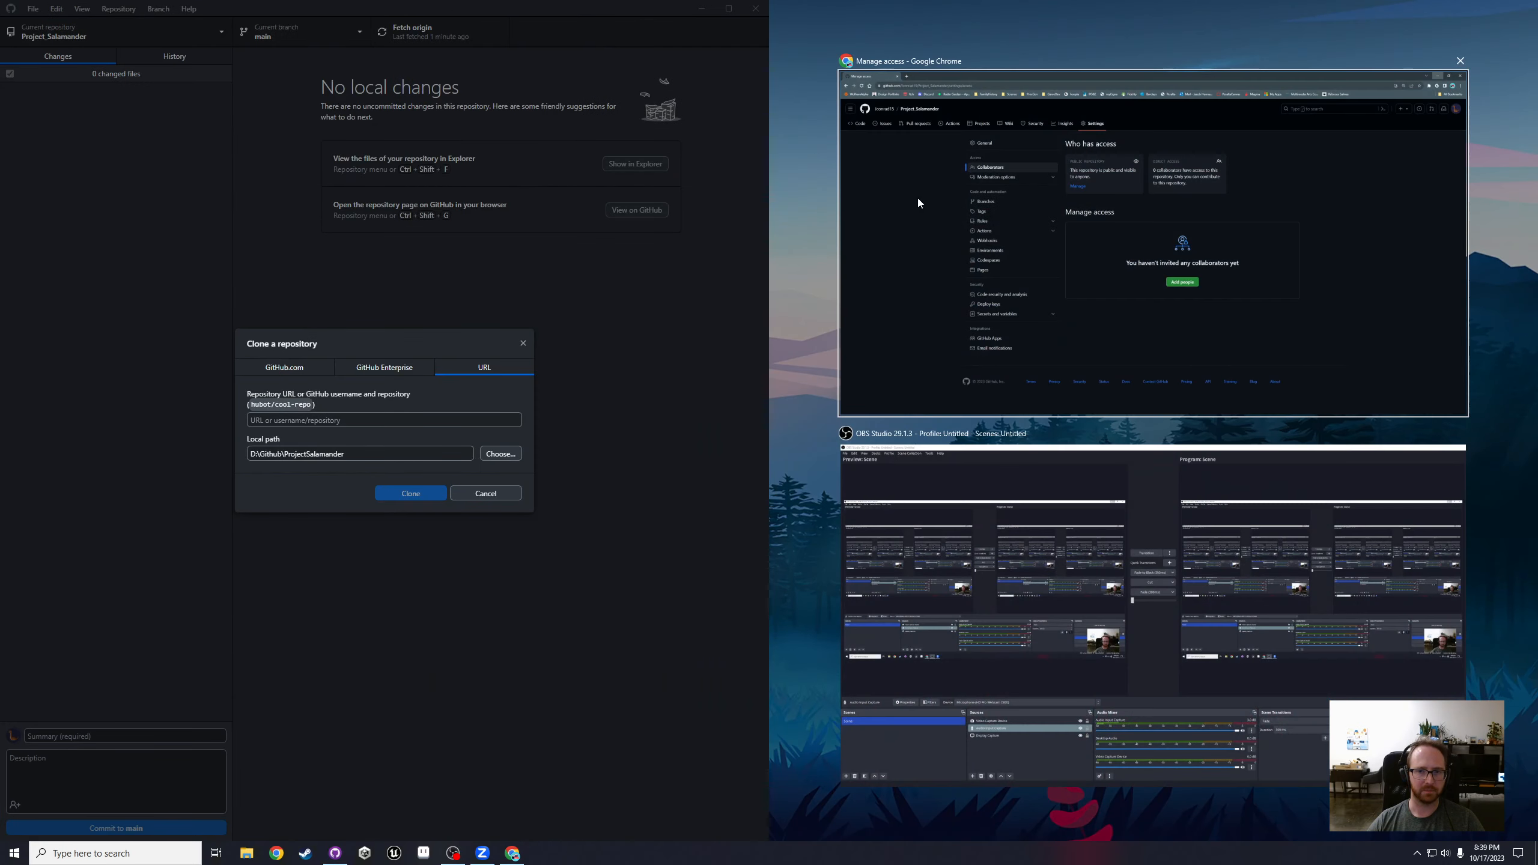
{"action": "left_click", "coordinate": [975, 172]}
{"action": "left_click", "coordinate": [818, 128]}
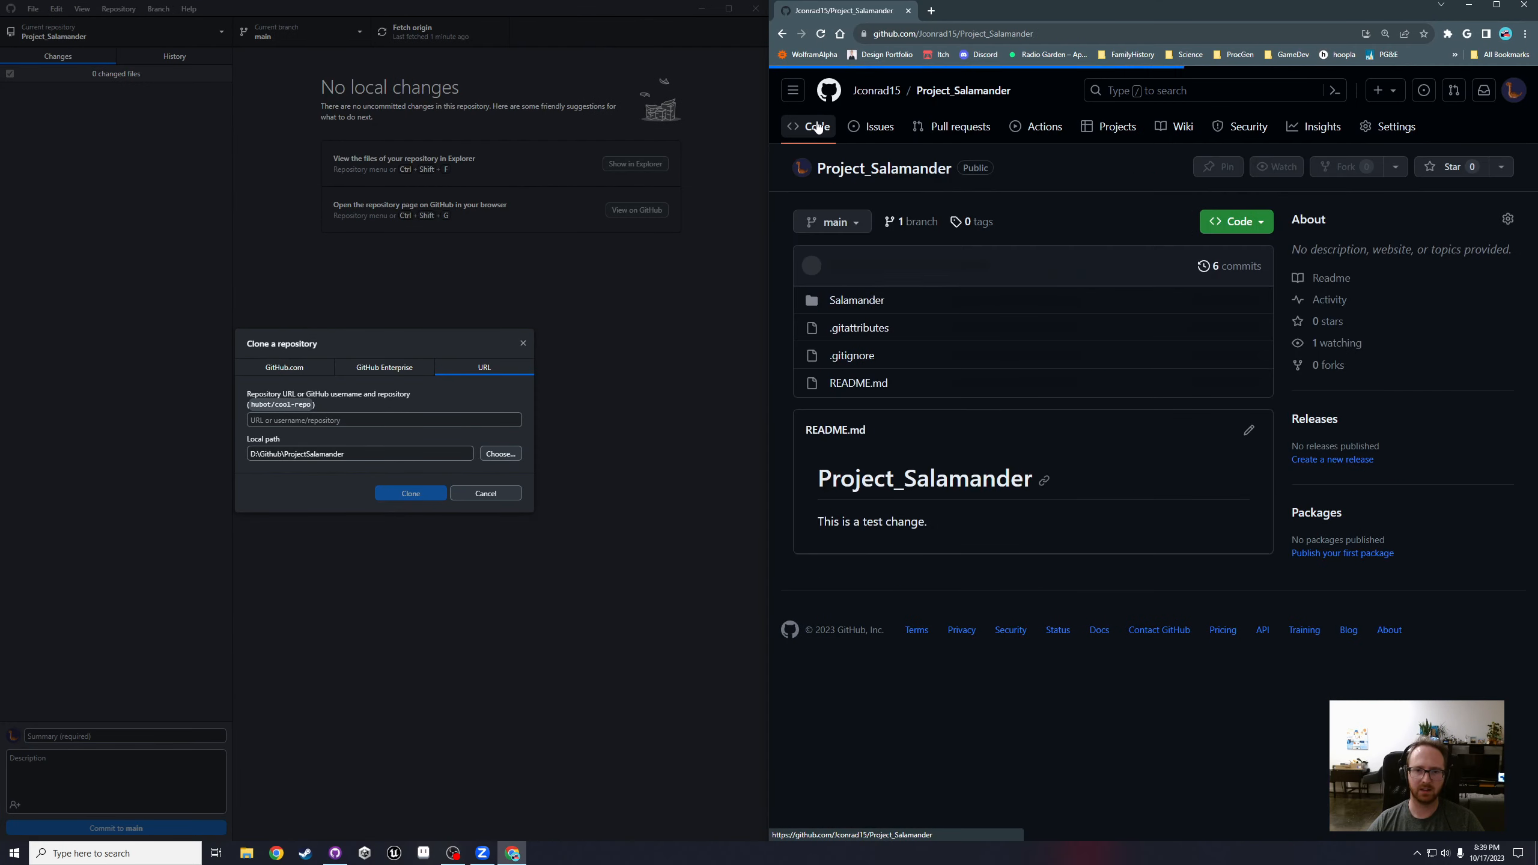
Step: Copy the Project_Salamander page URL into the clone dialog as the repository source, and dismiss the dialog without cloning
{"action": "left_click", "coordinate": [1003, 38]}
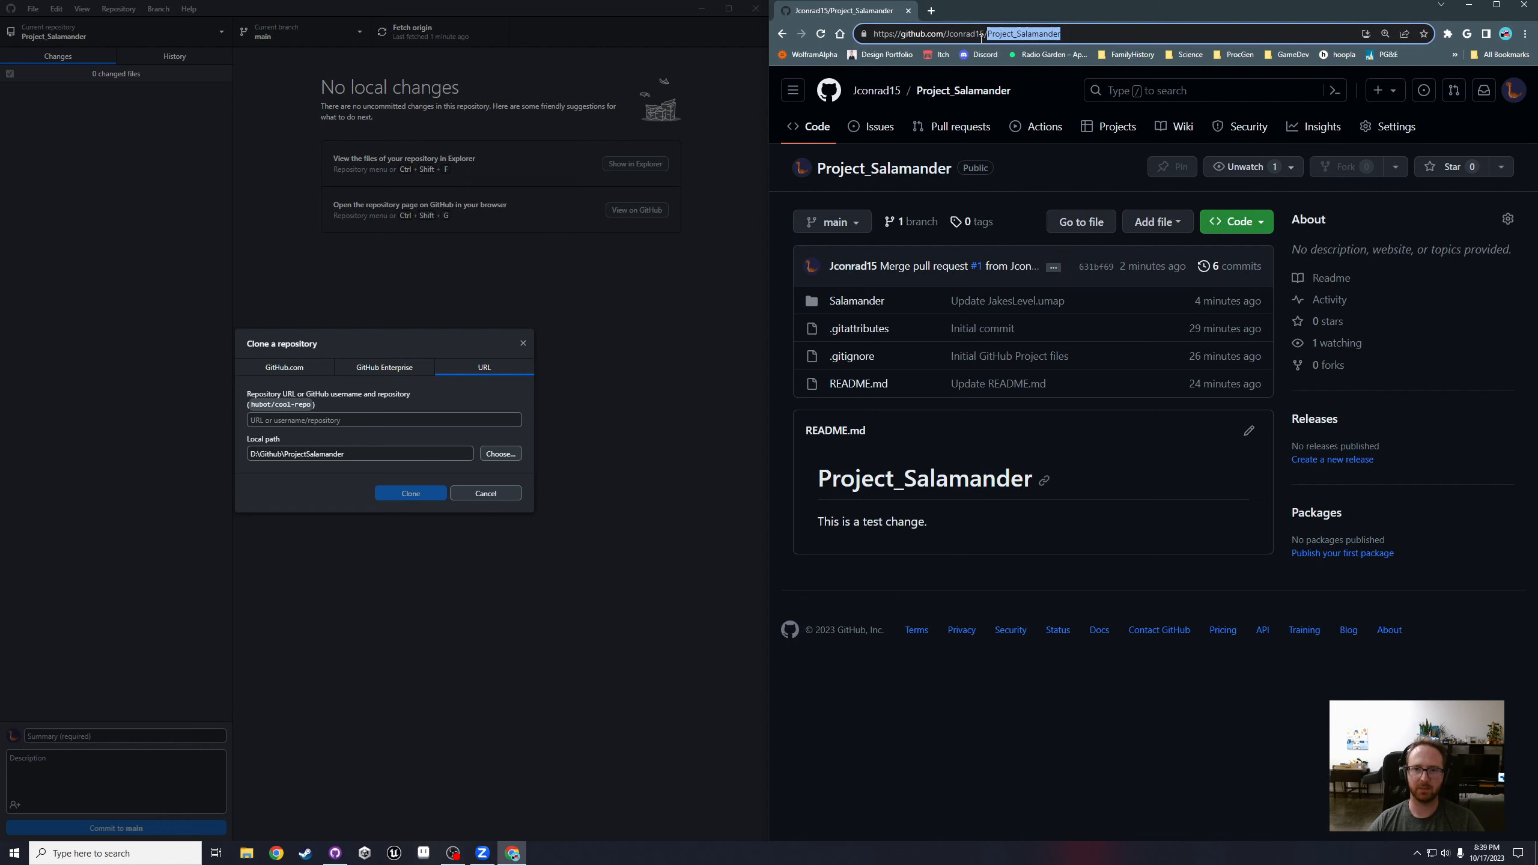
{"action": "key", "text": "ctrl+c"}
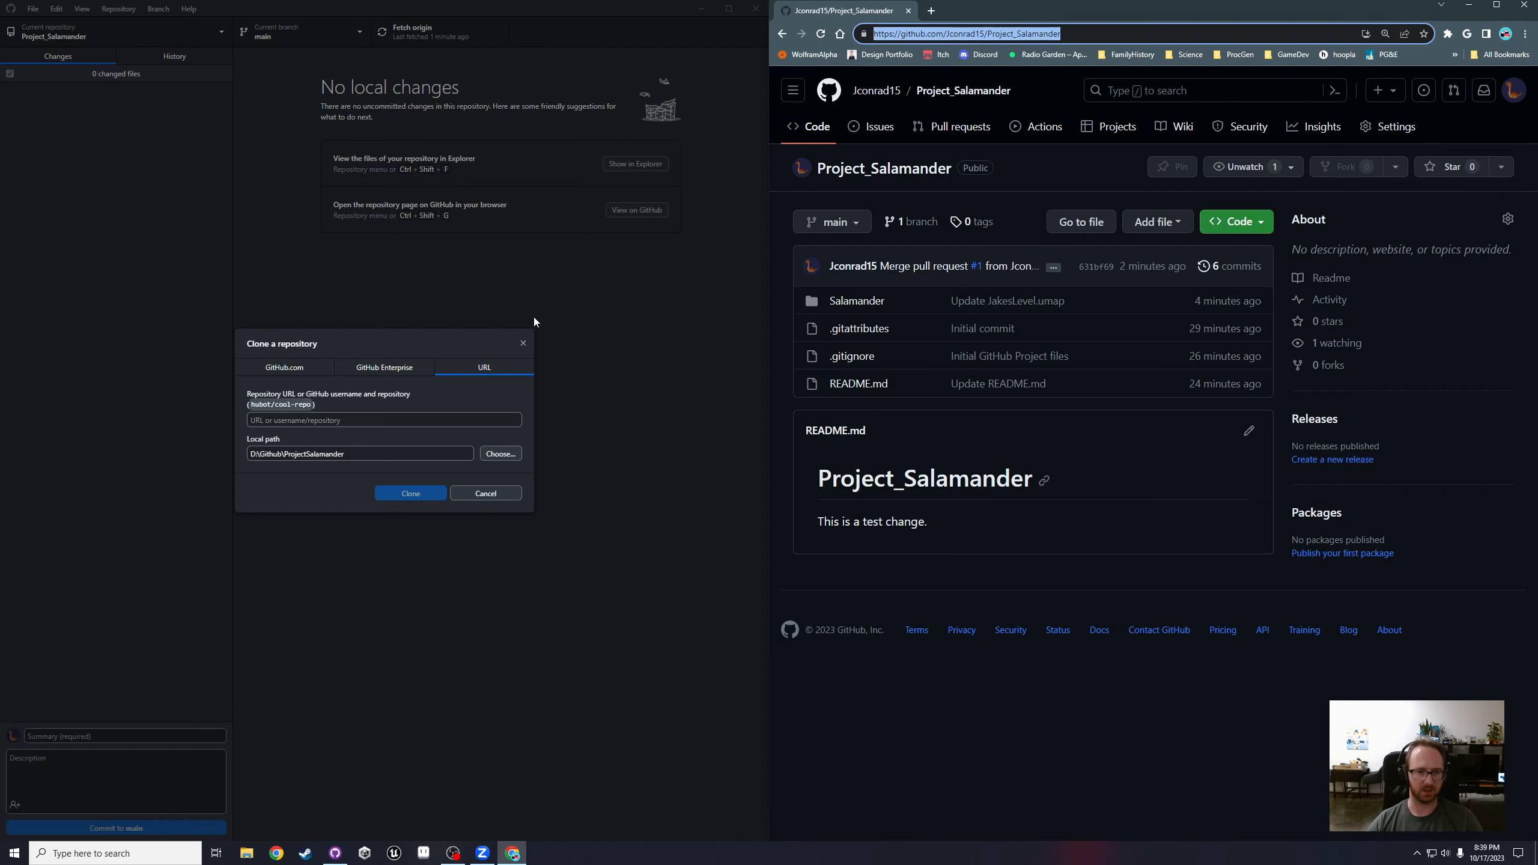
{"action": "left_click", "coordinate": [327, 419]}
{"action": "key", "text": "ctrl+v"}
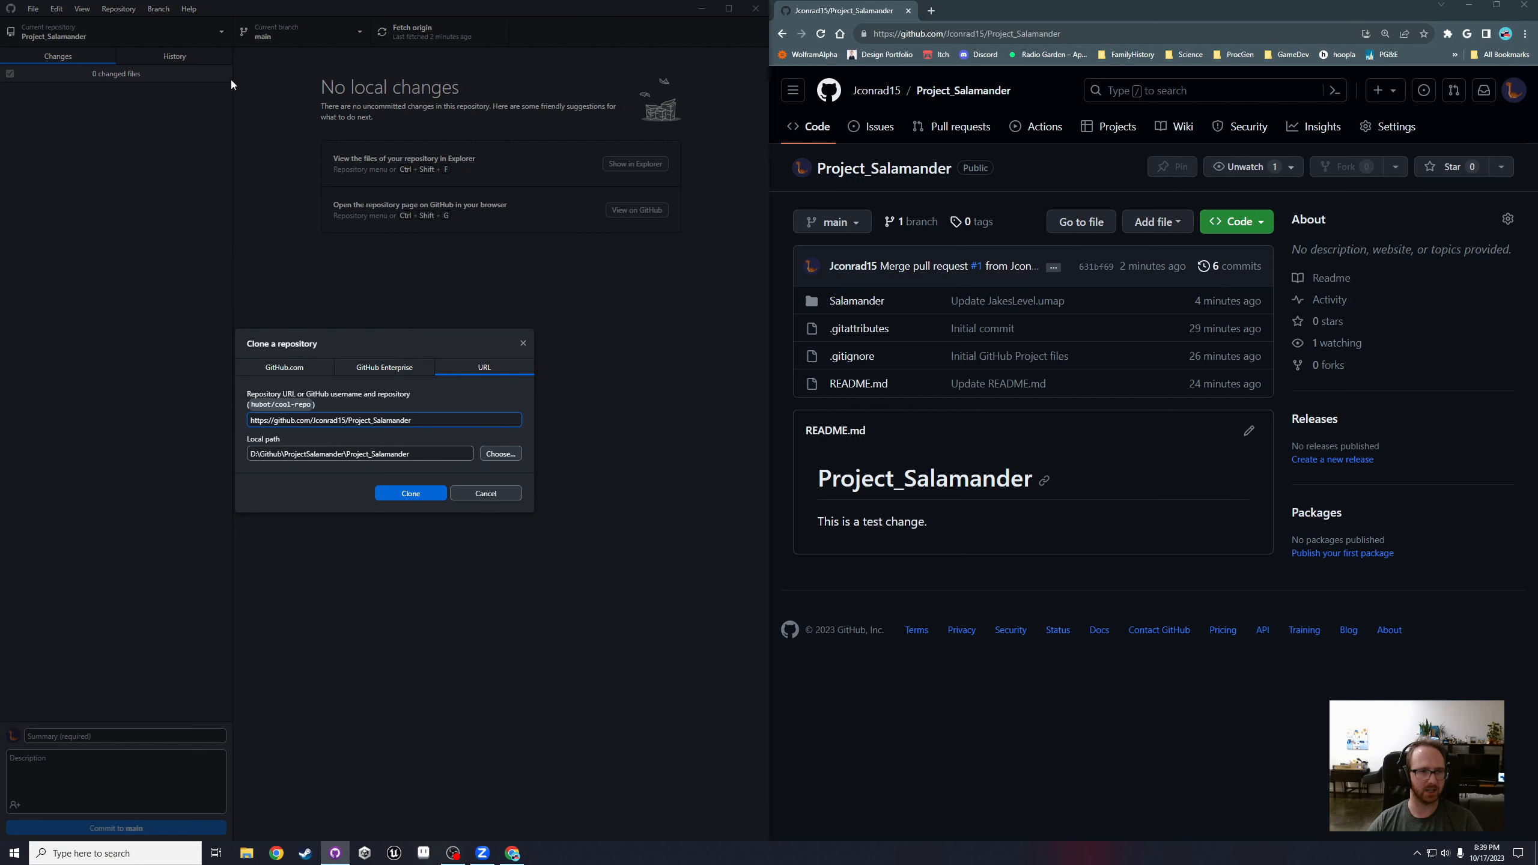
{"action": "left_click", "coordinate": [504, 492]}
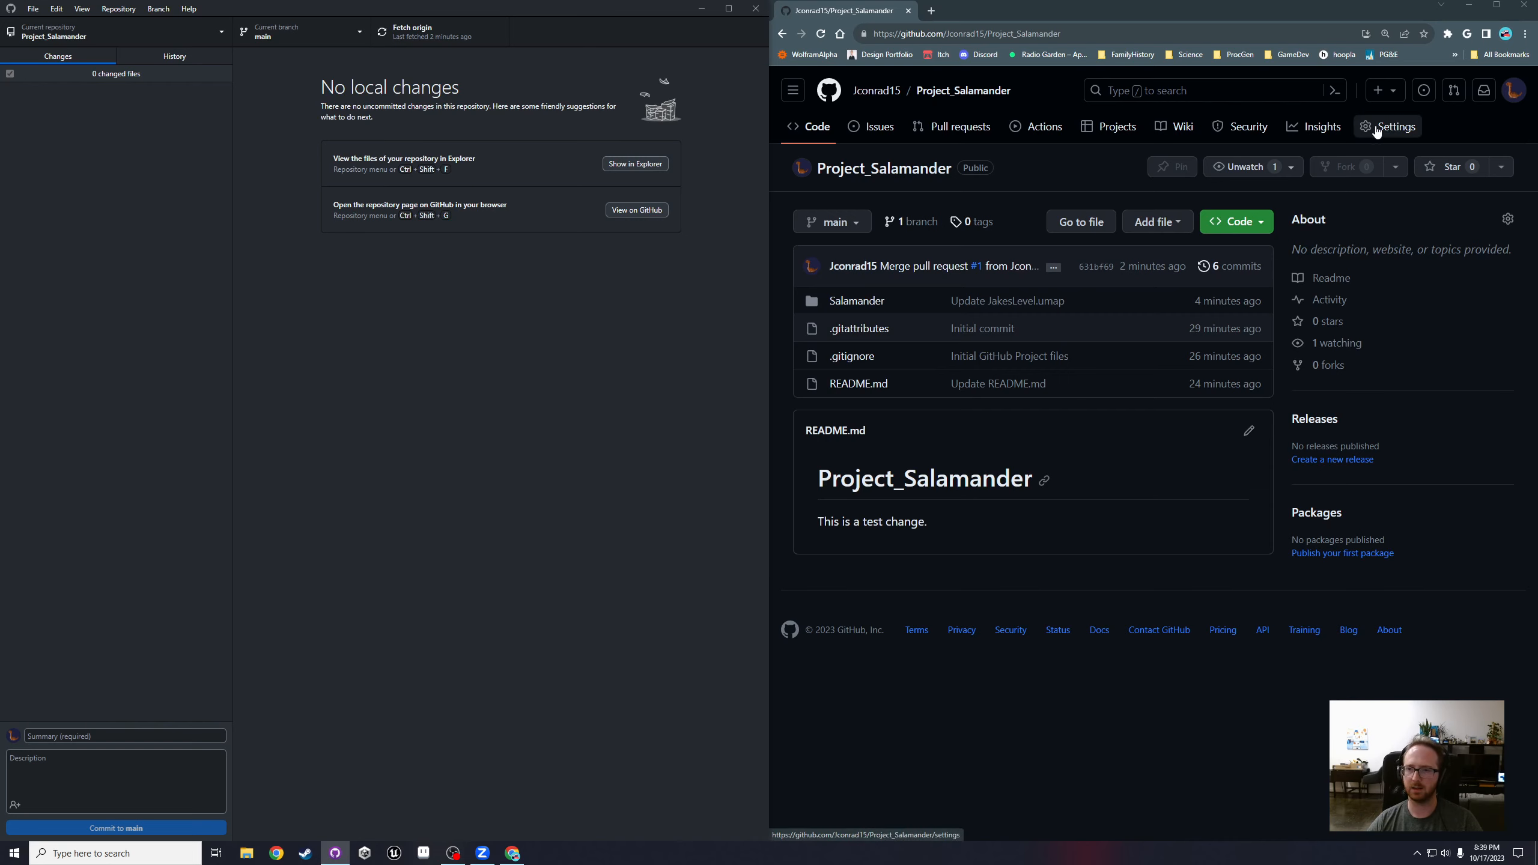
Step: Examine the Local and Codespaces options for getting Project_Salamander's code on GitHub, and close them without choosing any
{"action": "left_click", "coordinate": [1252, 225]}
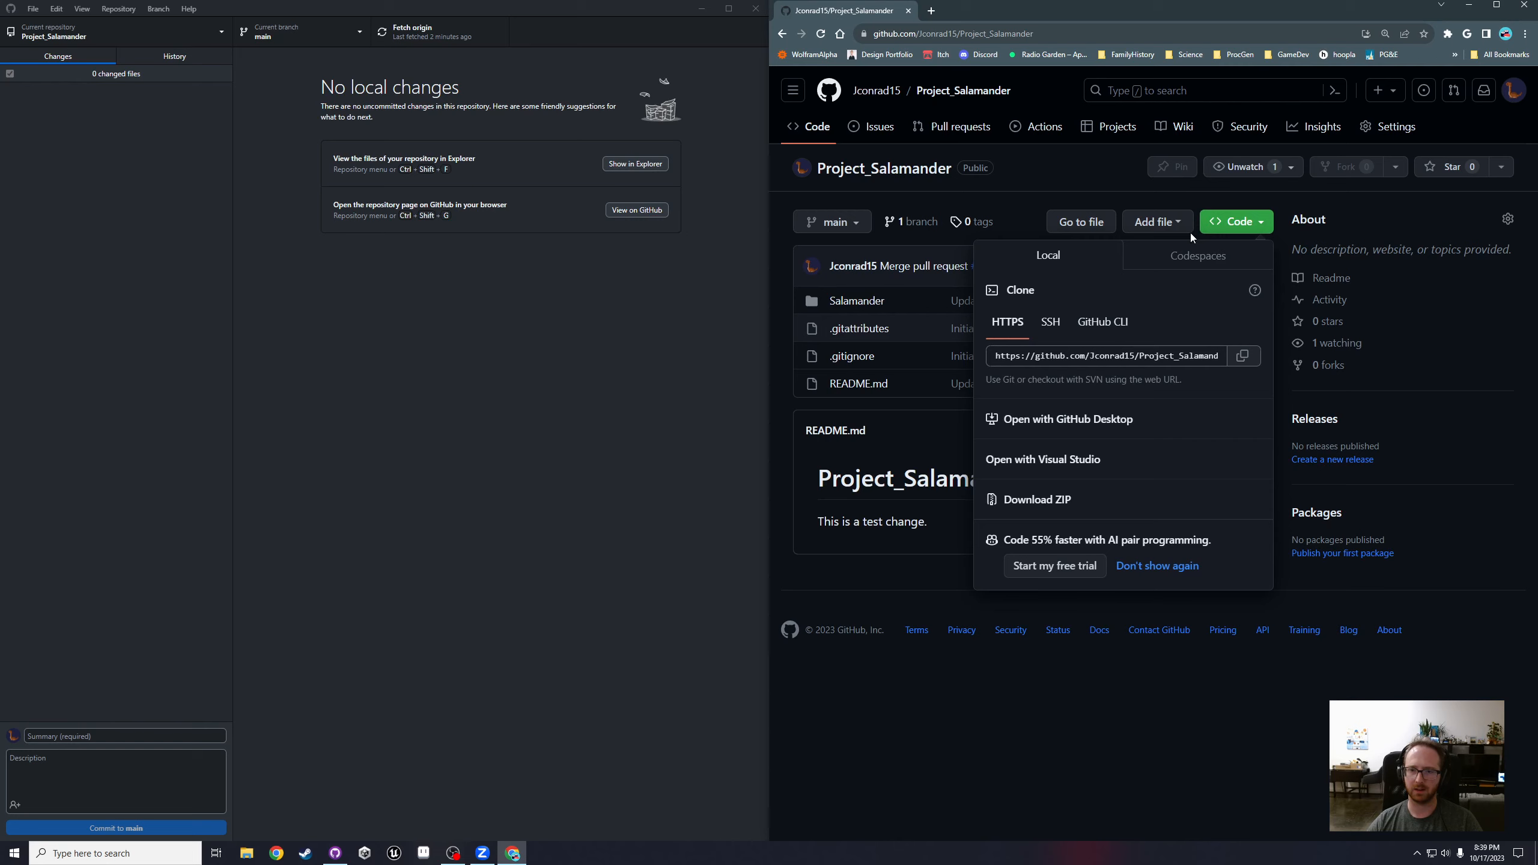
{"action": "left_click", "coordinate": [1244, 226]}
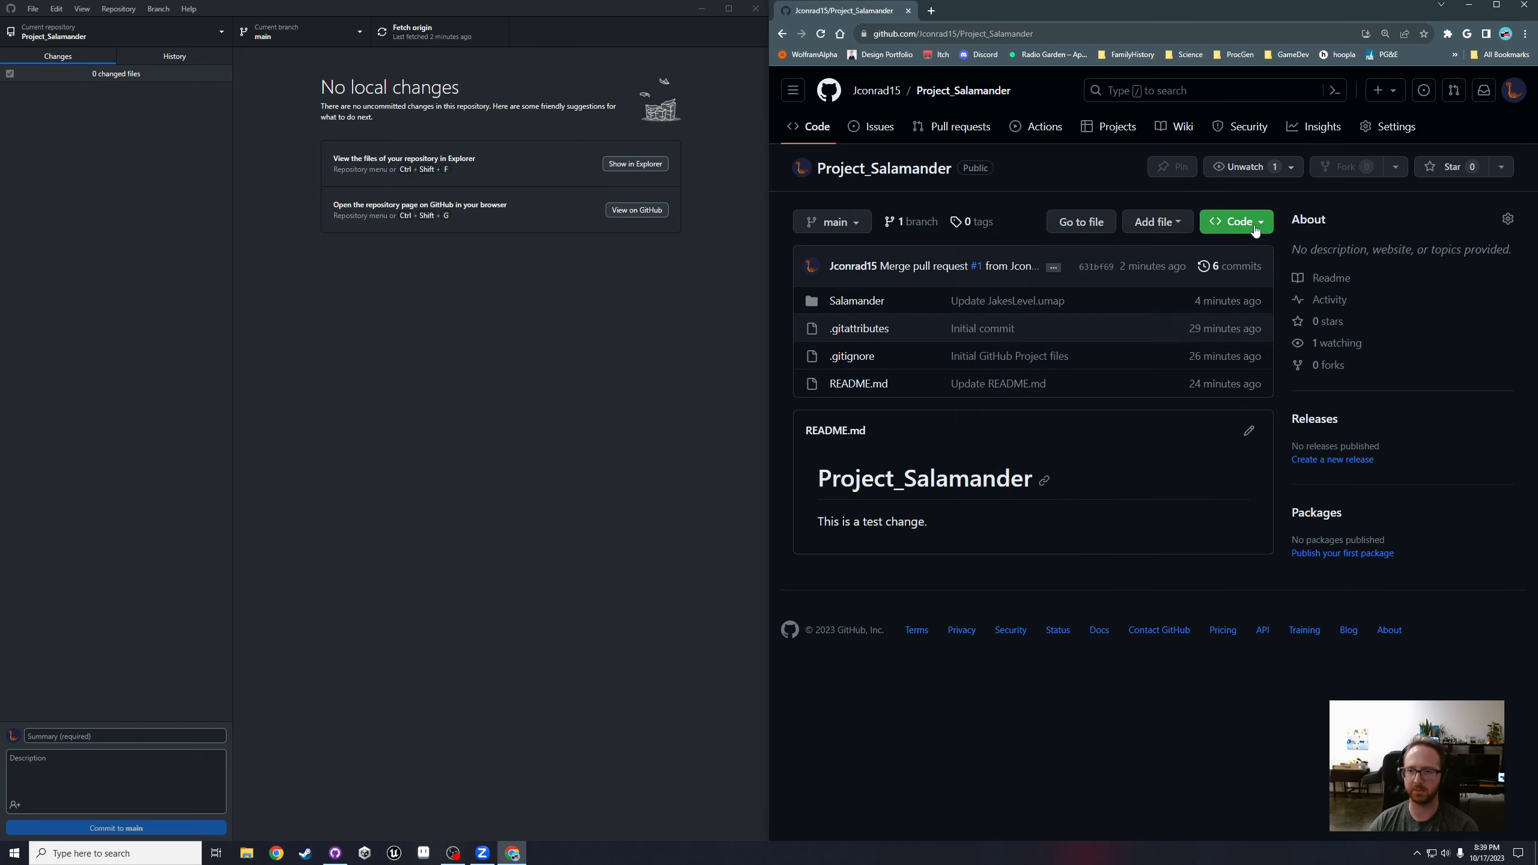
{"action": "left_click", "coordinate": [1245, 227]}
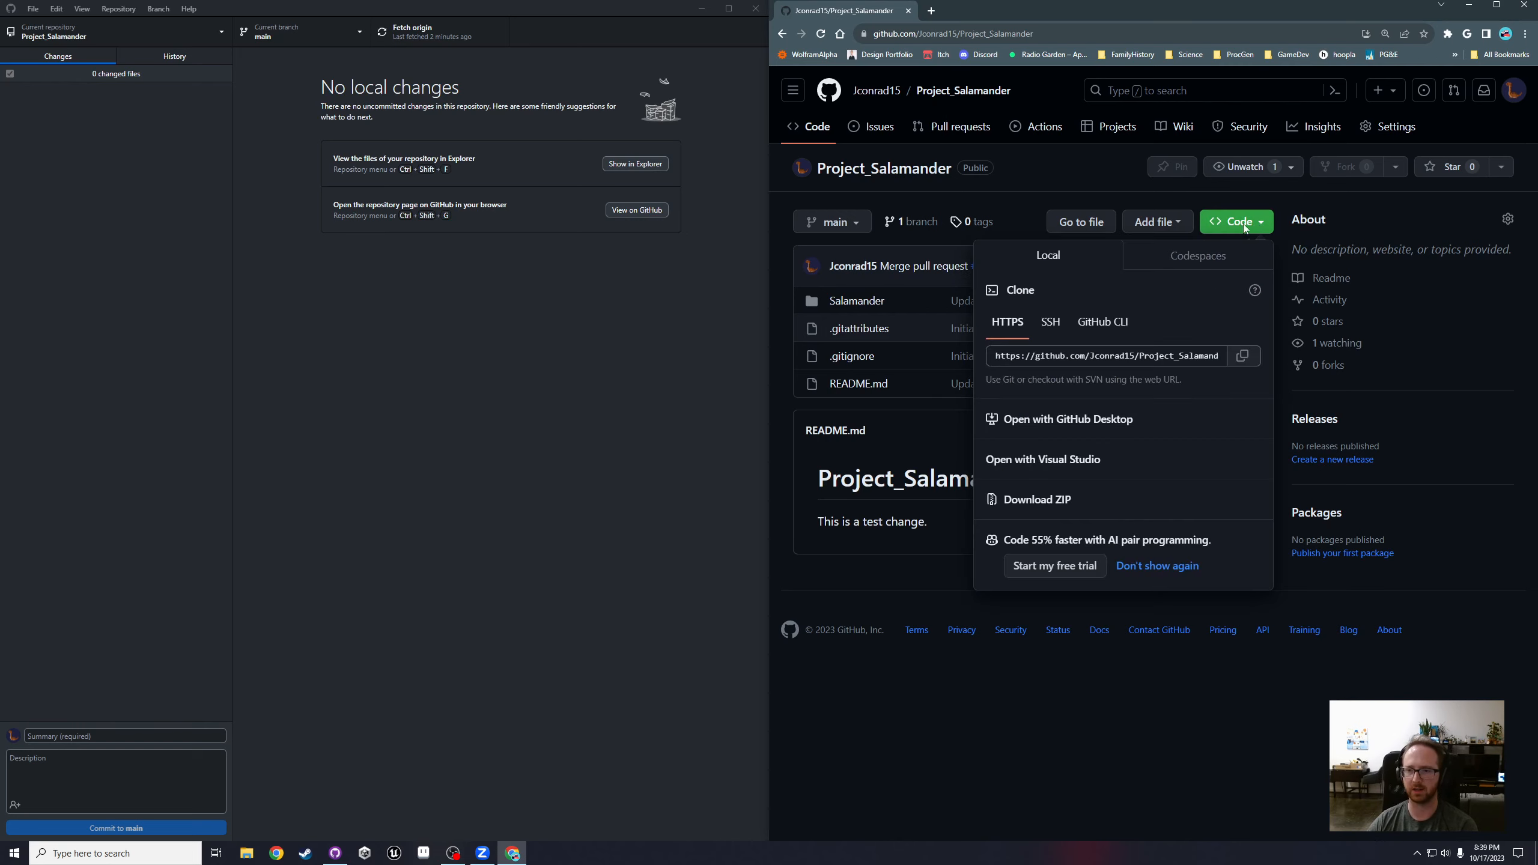
{"action": "left_click", "coordinate": [1191, 261]}
{"action": "left_click", "coordinate": [1054, 262]}
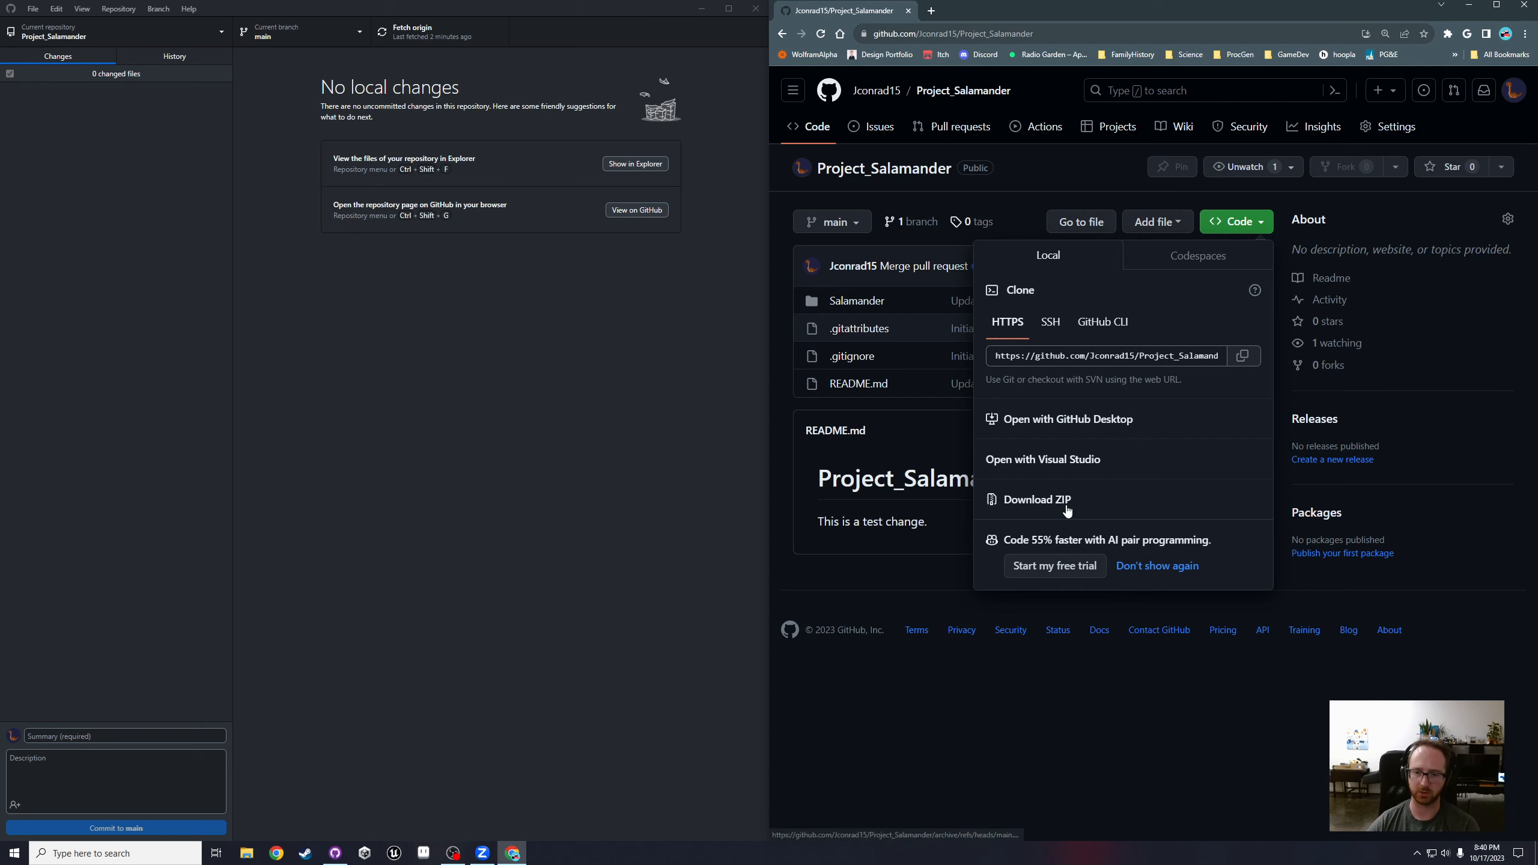
{"action": "left_click", "coordinate": [887, 572]}
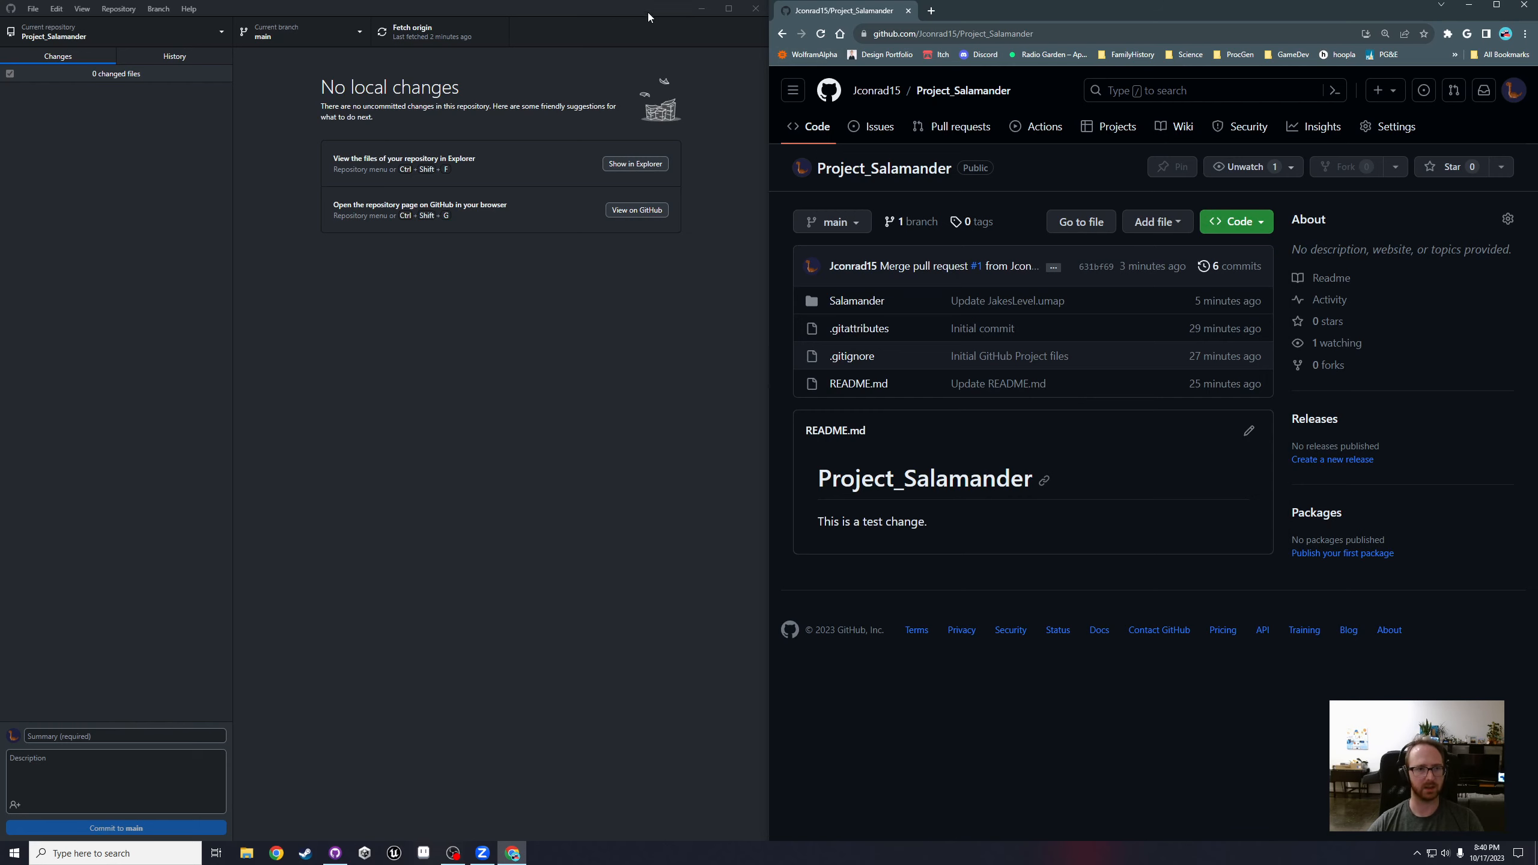
{"action": "left_click", "coordinate": [607, 13]}
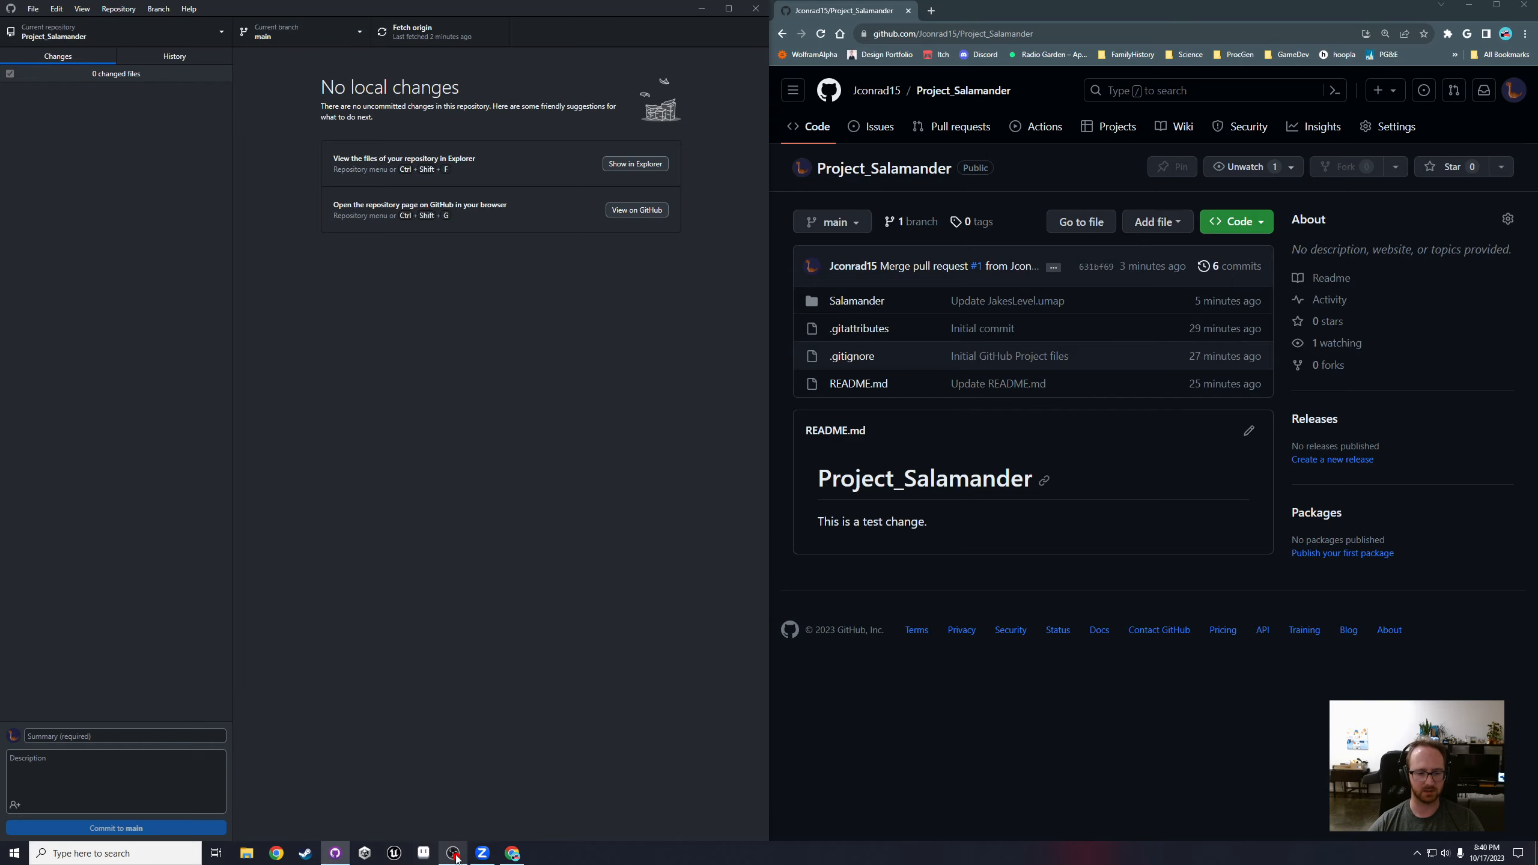
{"action": "mouse_move", "coordinate": [456, 854]}
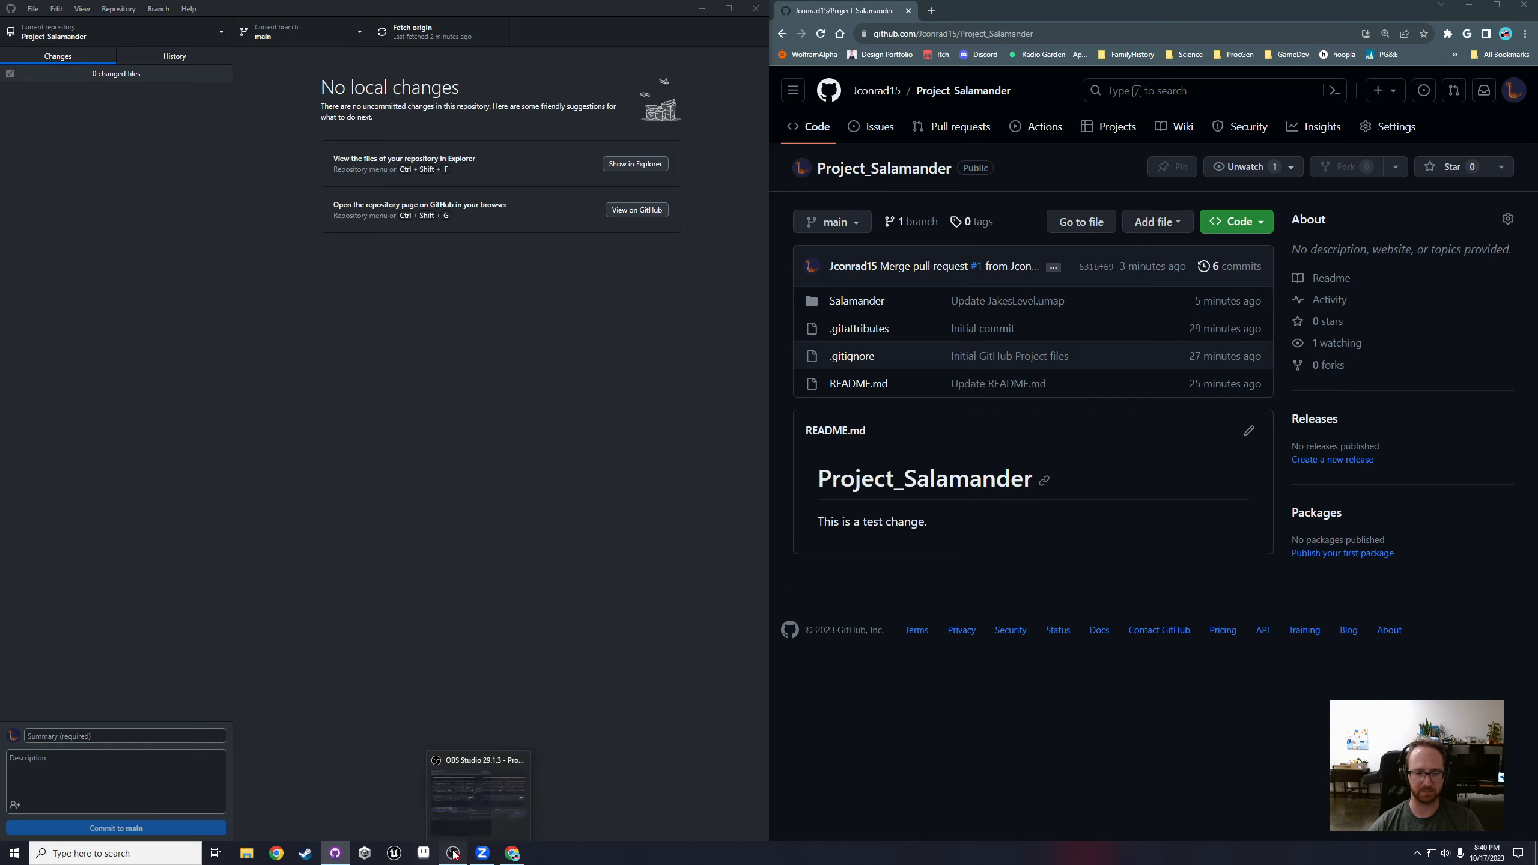